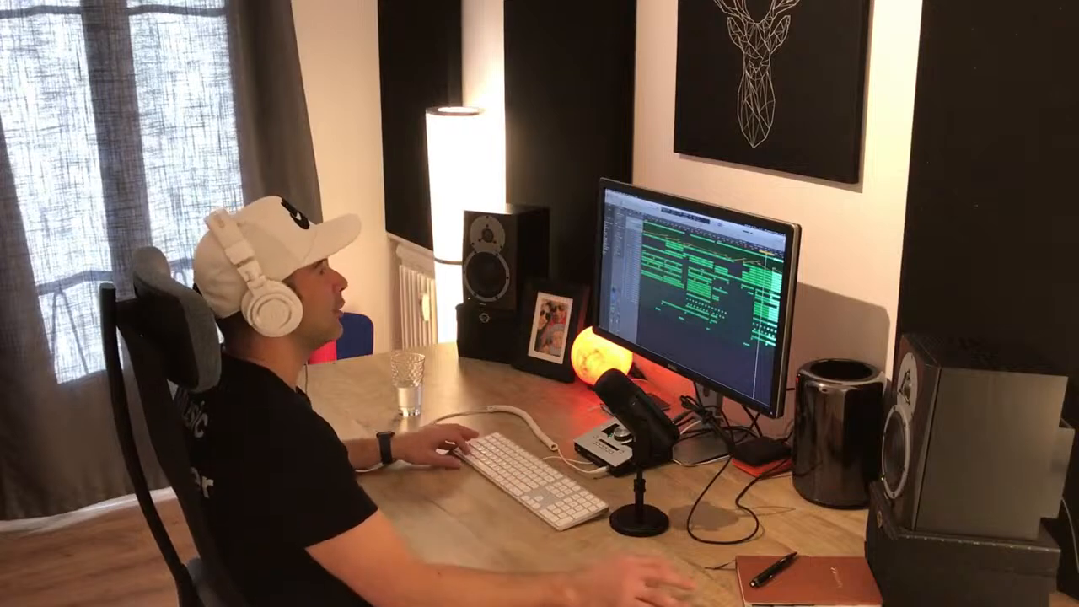
- Play from bar 121, audition the Woodblock Space track in solo, unsolo it and stop playback
scroll(717, 287, down, 3)
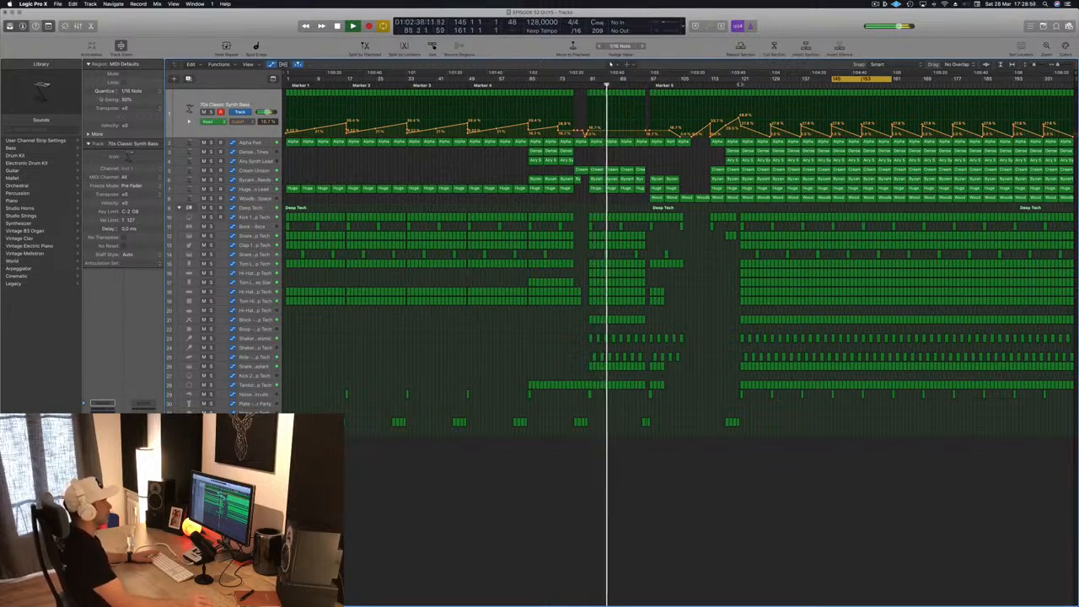
click(740, 84)
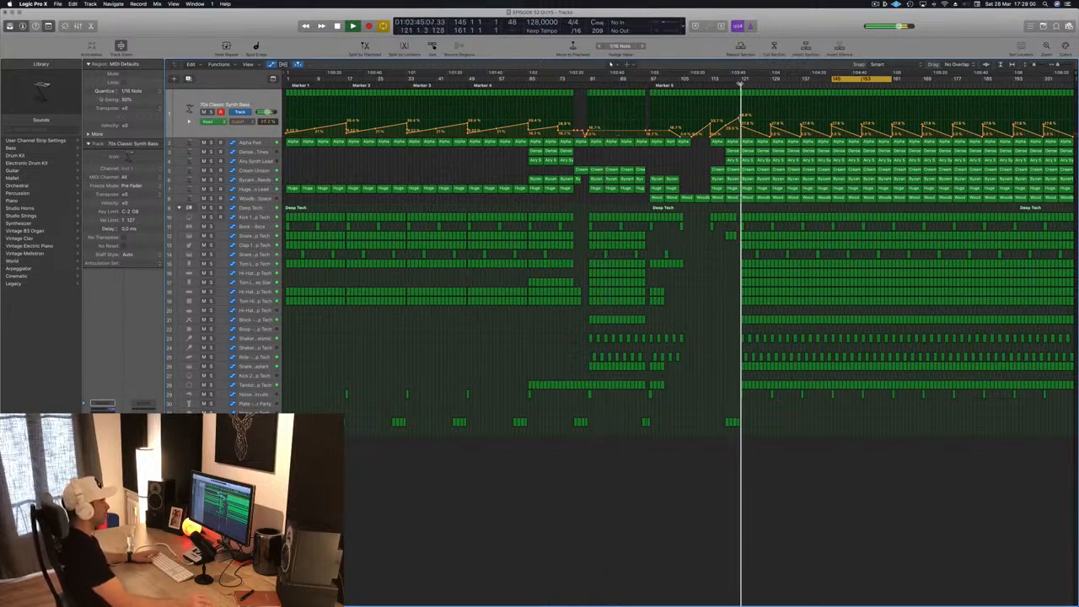
click(253, 197)
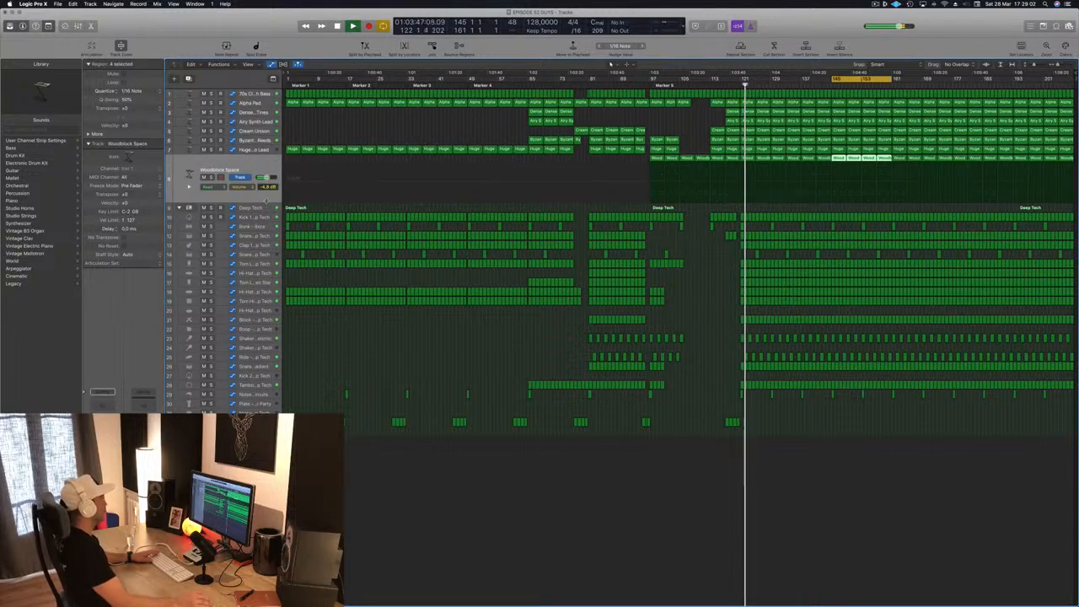
click(211, 178)
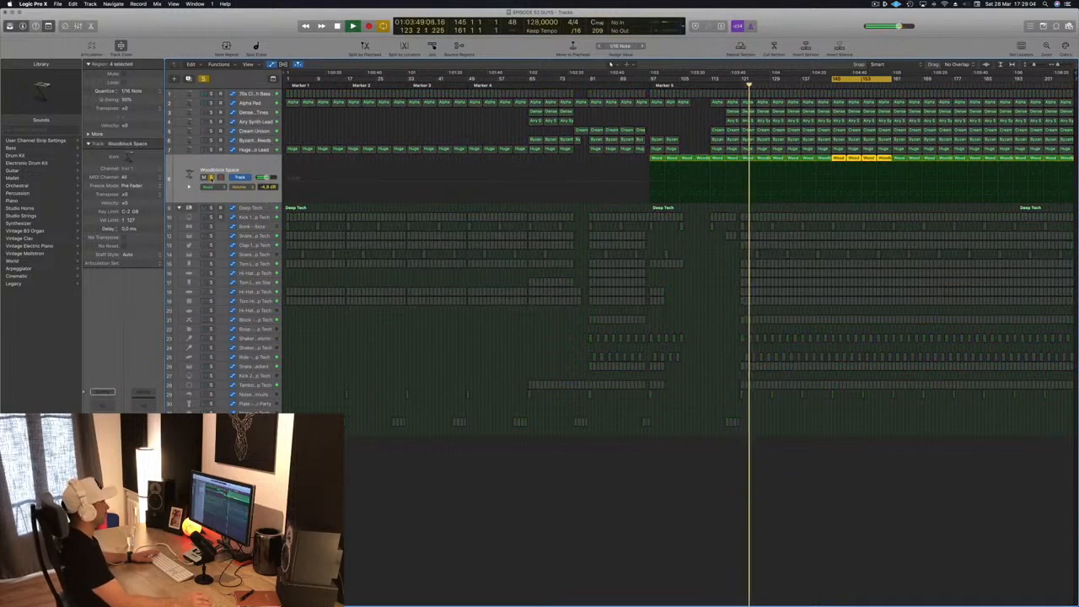
click(211, 177)
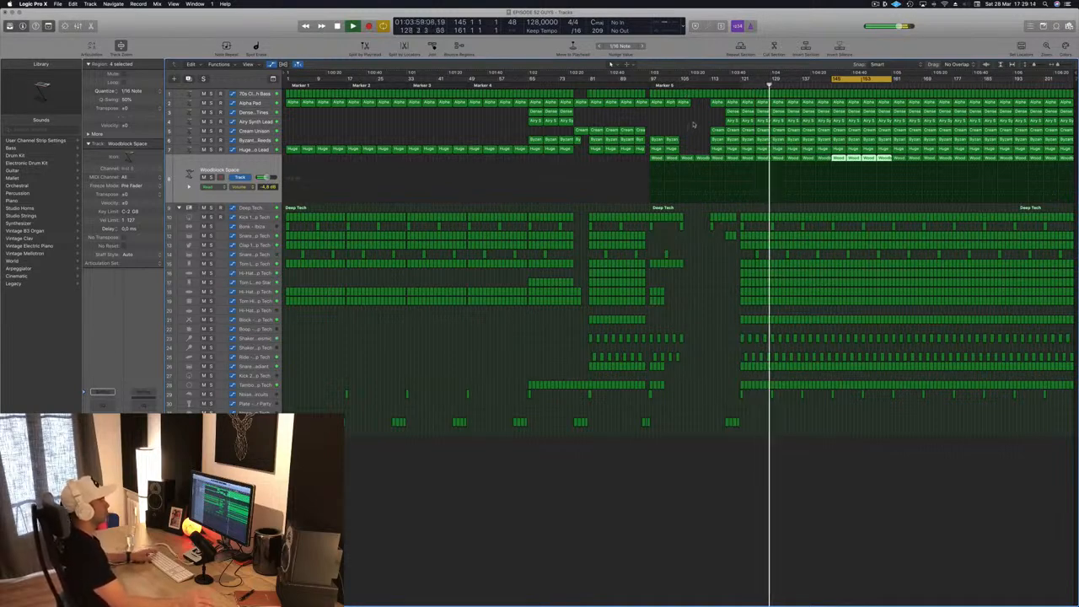
key(space)
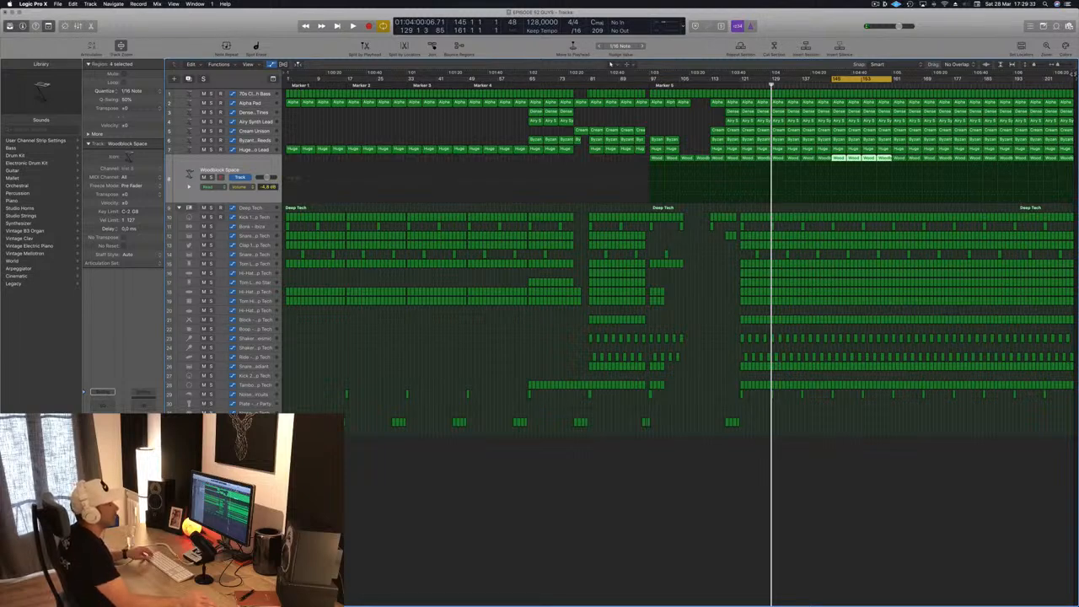
- Set the cycle range from near the song's start to bar 33 and start playback of that section
click(1073, 74)
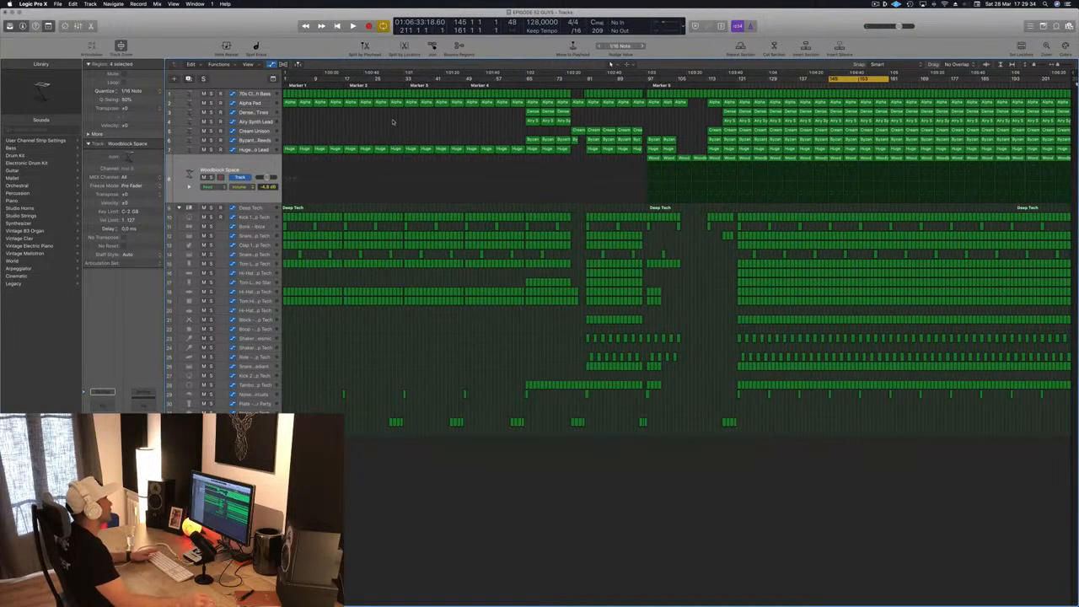
drag(286, 78, 403, 78)
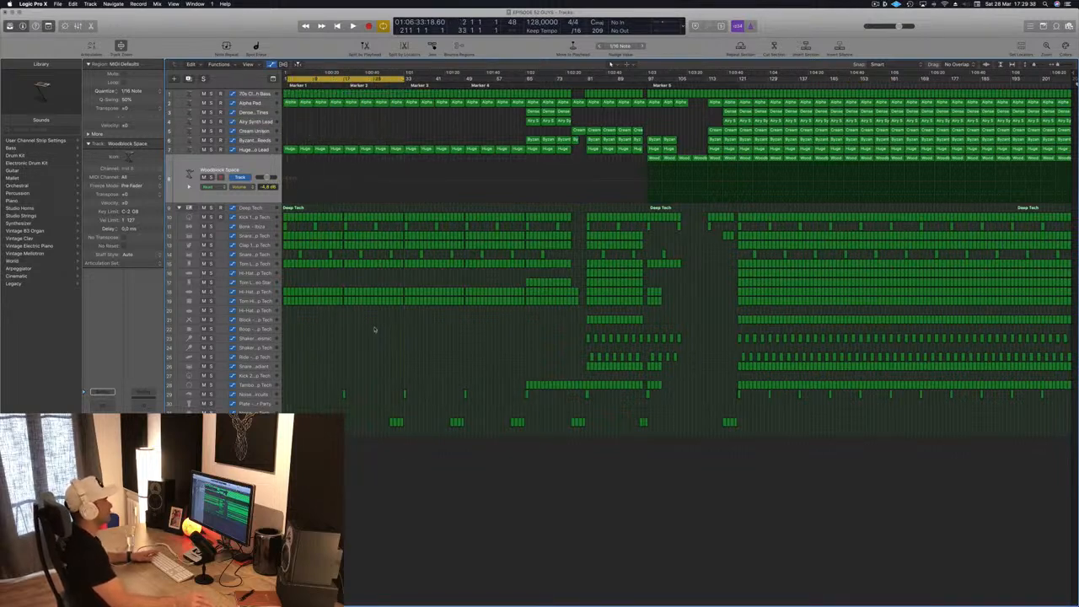
key(space)
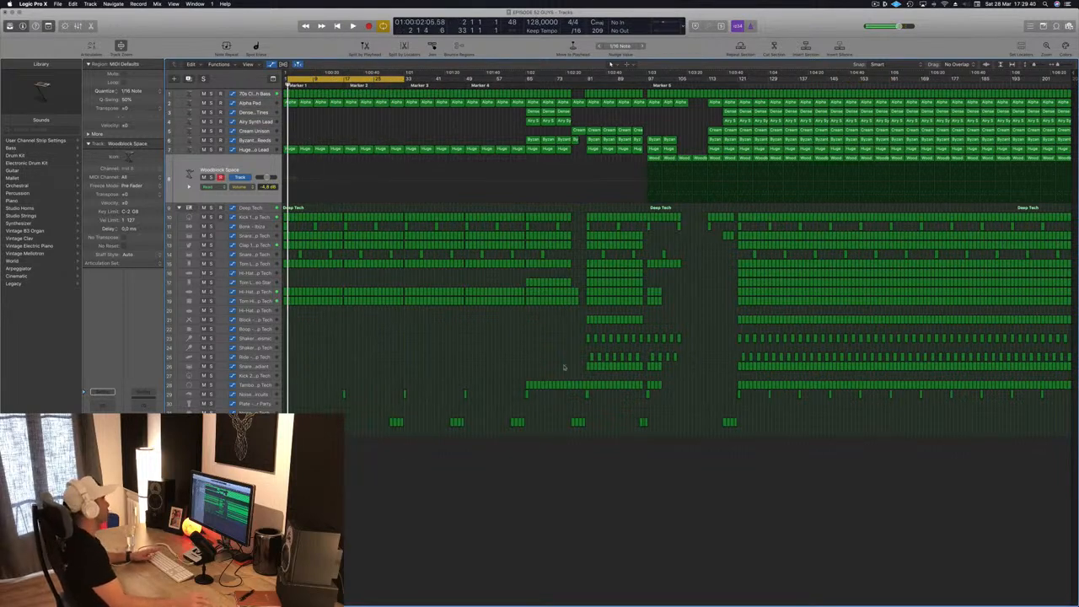
scroll(319, 94, up, 8)
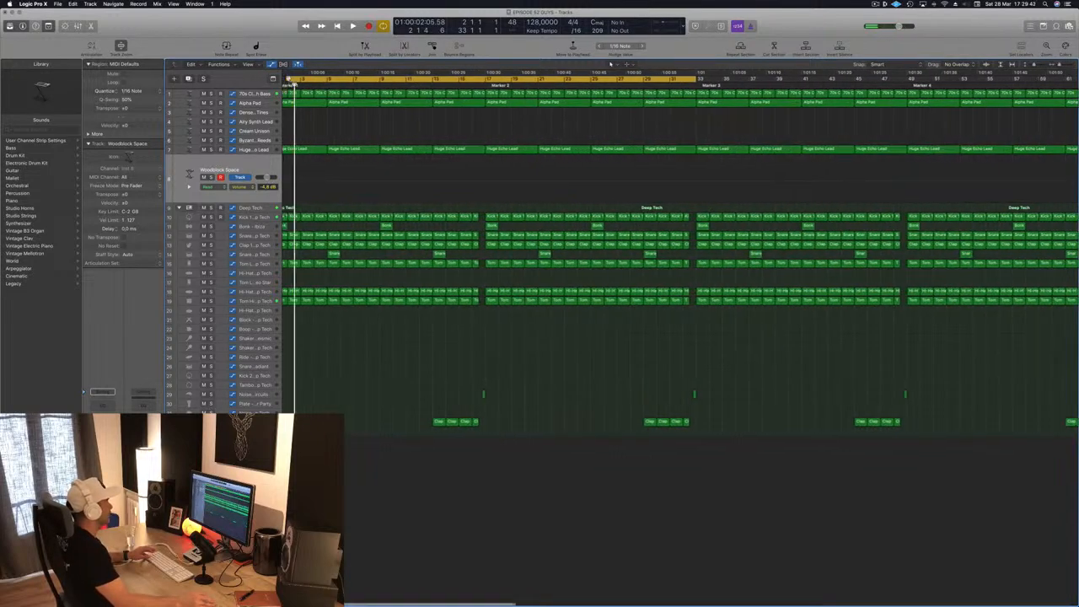
scroll(313, 91, left, 1)
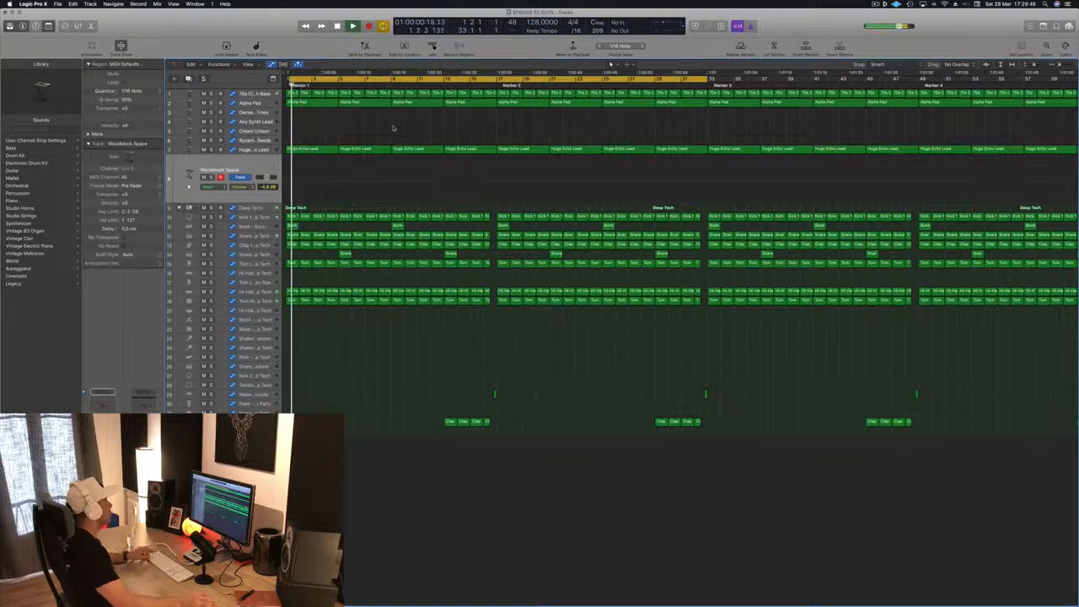
scroll(371, 129, down, 10)
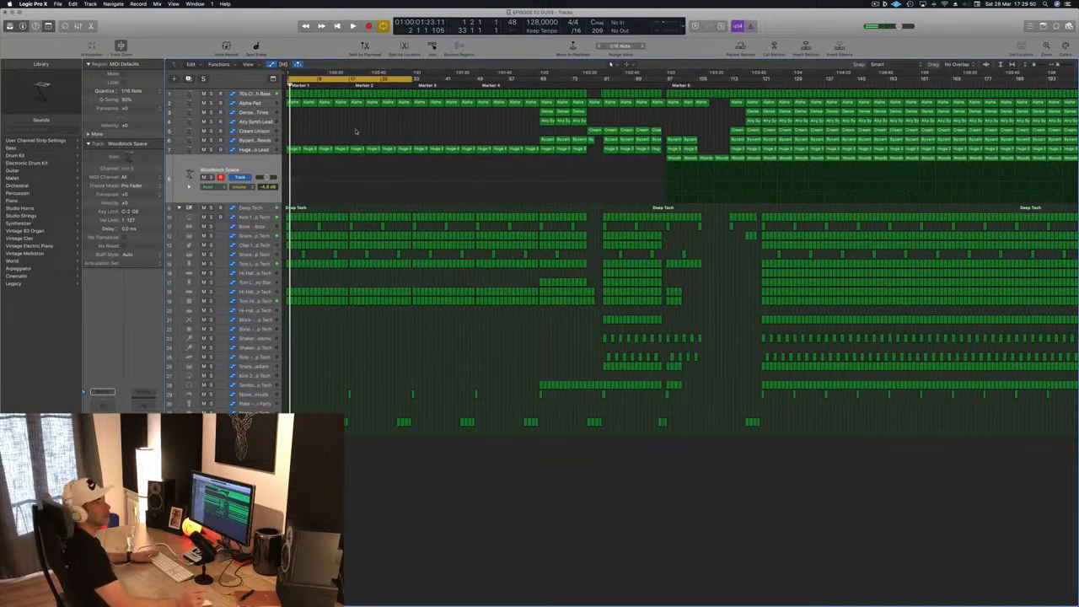
- Play the opening from the cycle start, select the Huge Echo Lead track while listening, and stop playback
key(space)
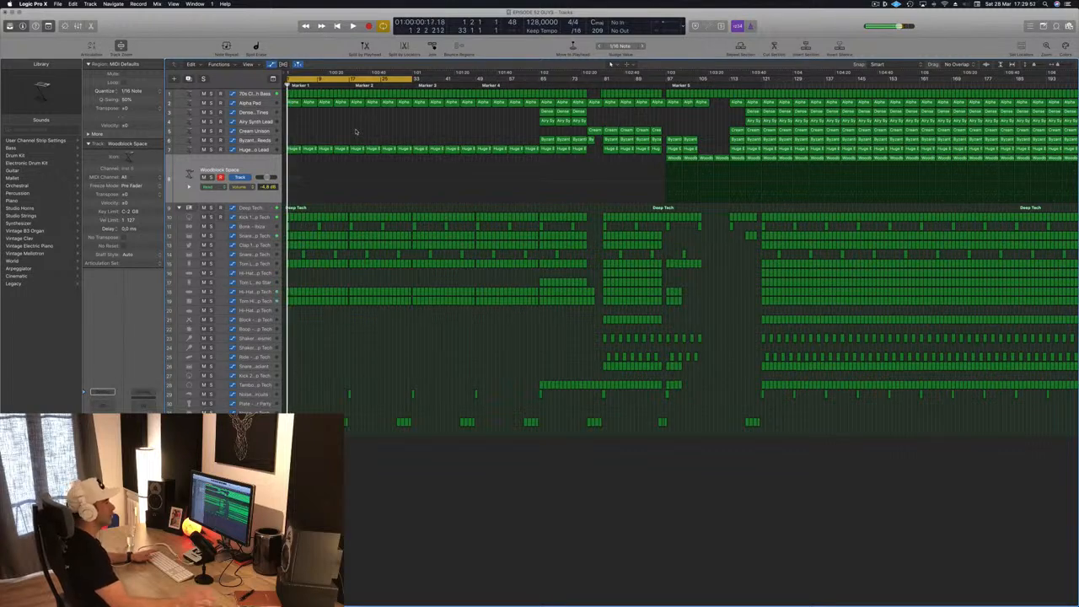
scroll(355, 130, up, 2)
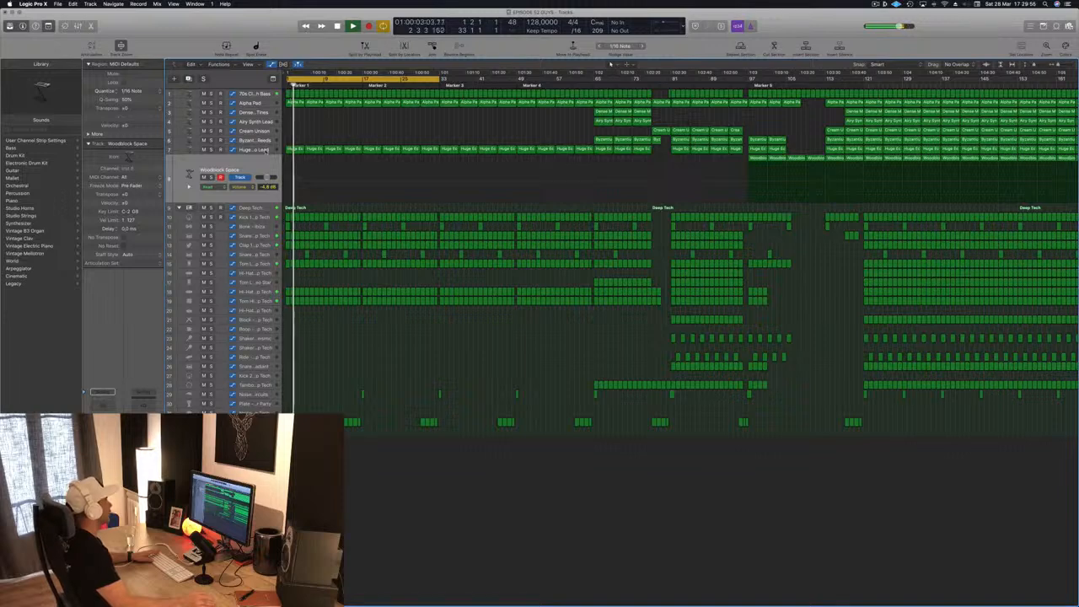
click(265, 150)
click(337, 119)
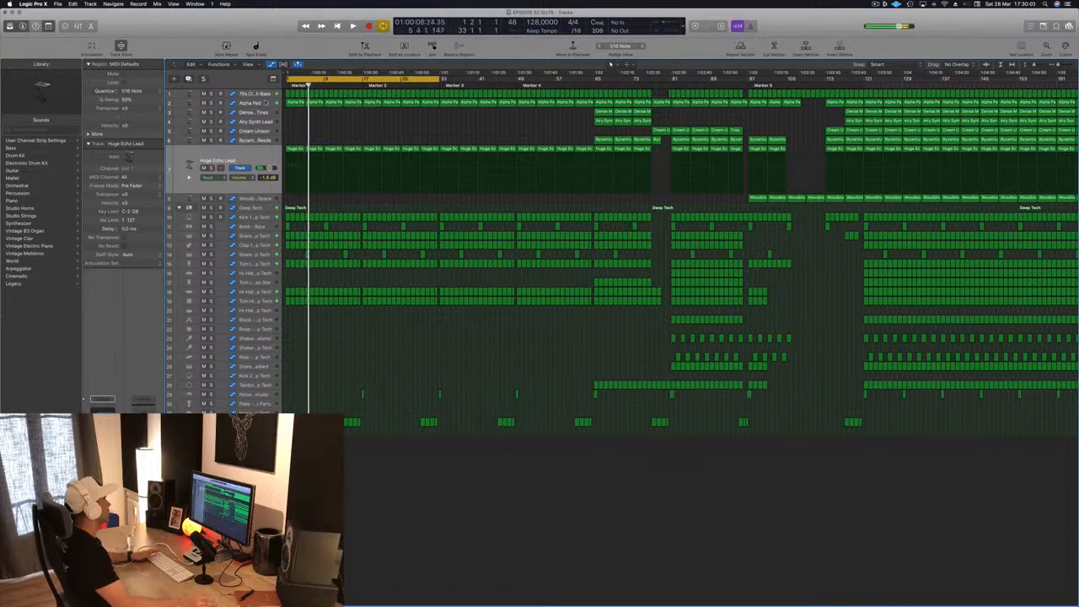
key(space)
- Try deleting the Alpha Pad regions between the song's start and Marker 2
click(266, 103)
click(287, 156)
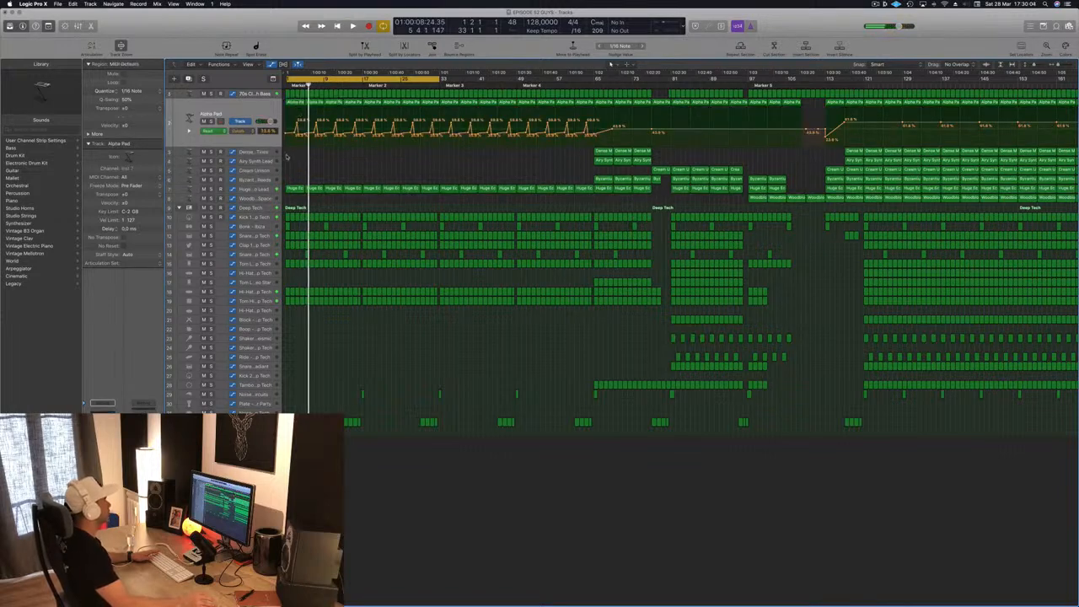
drag(323, 140, 352, 106)
key(Delete)
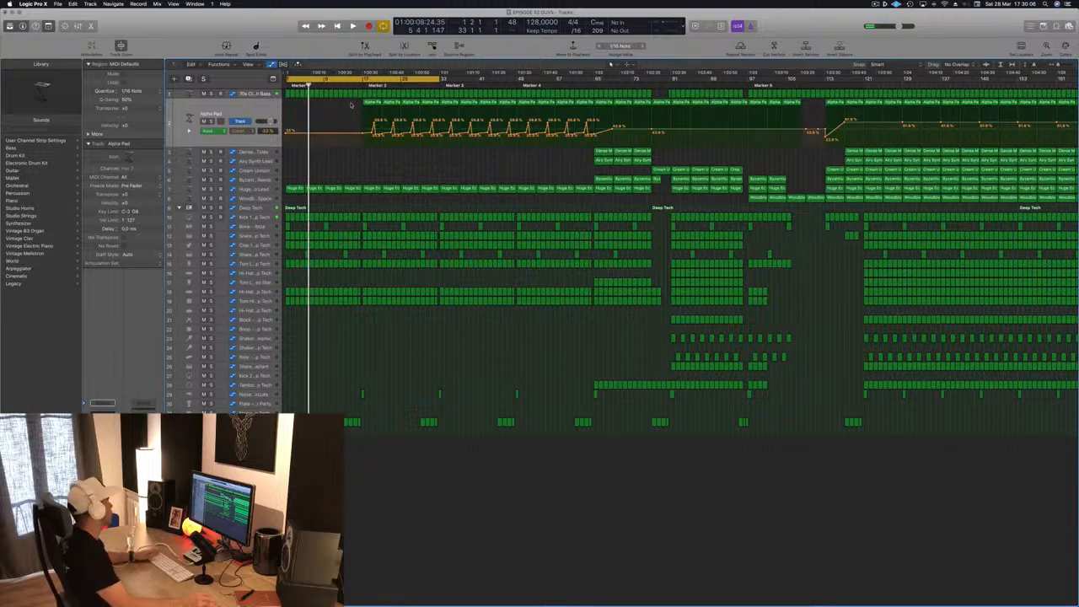
- Play the opening without the Alpha Pad regions, stop playback and undo their deletion
key(Return)
key(space)
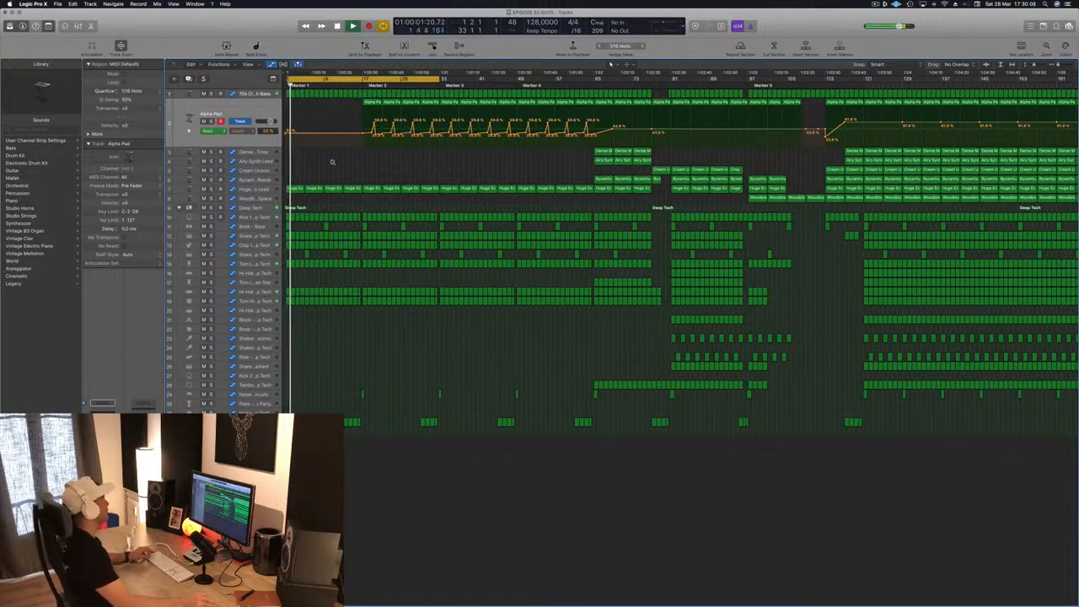
key(Return)
key(space)
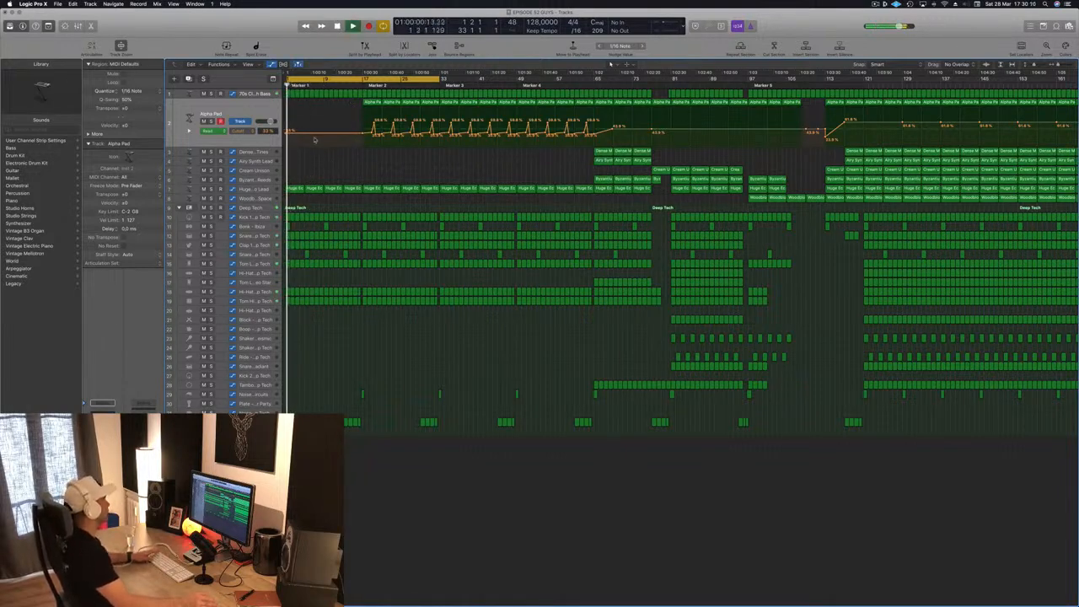
key(space)
key(cmd+z)
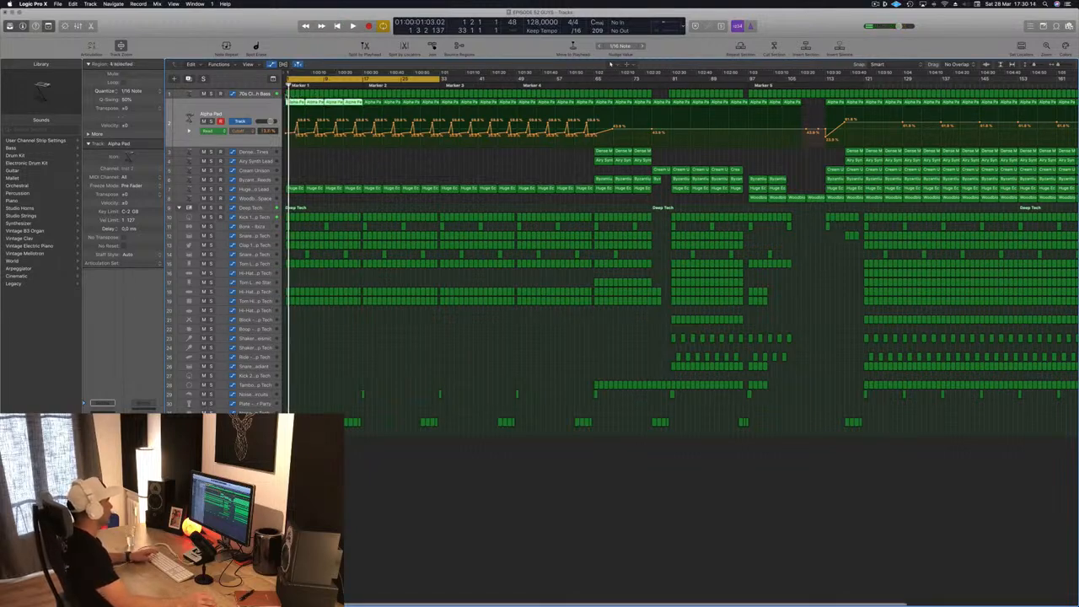
- Delete the 70s Classic Synth Bass regions before Marker 2 and play the opening from the start
drag(288, 92, 358, 98)
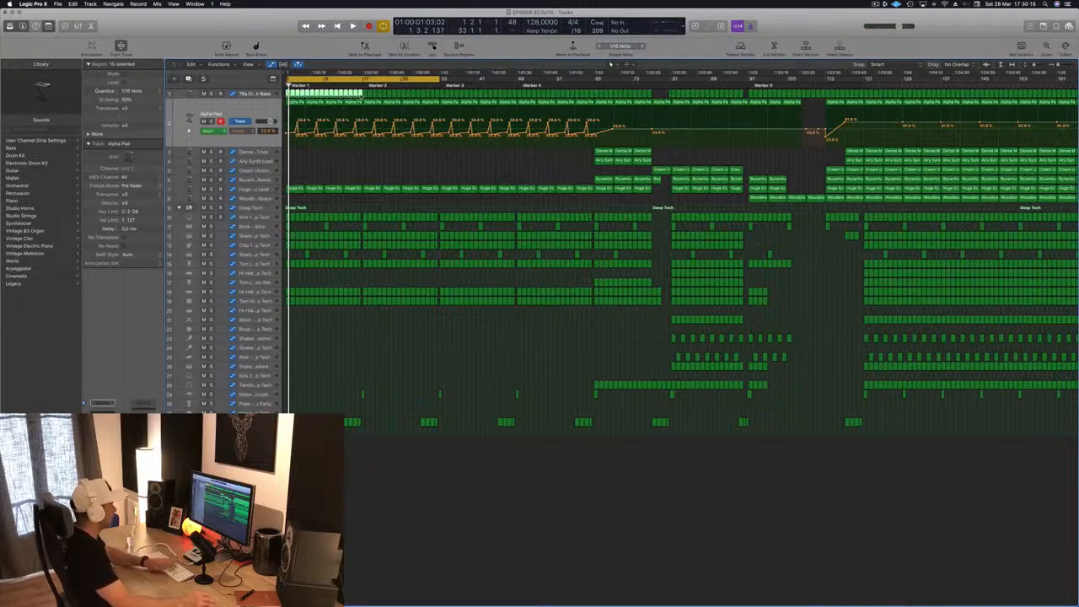
key(space)
key(super+Left)
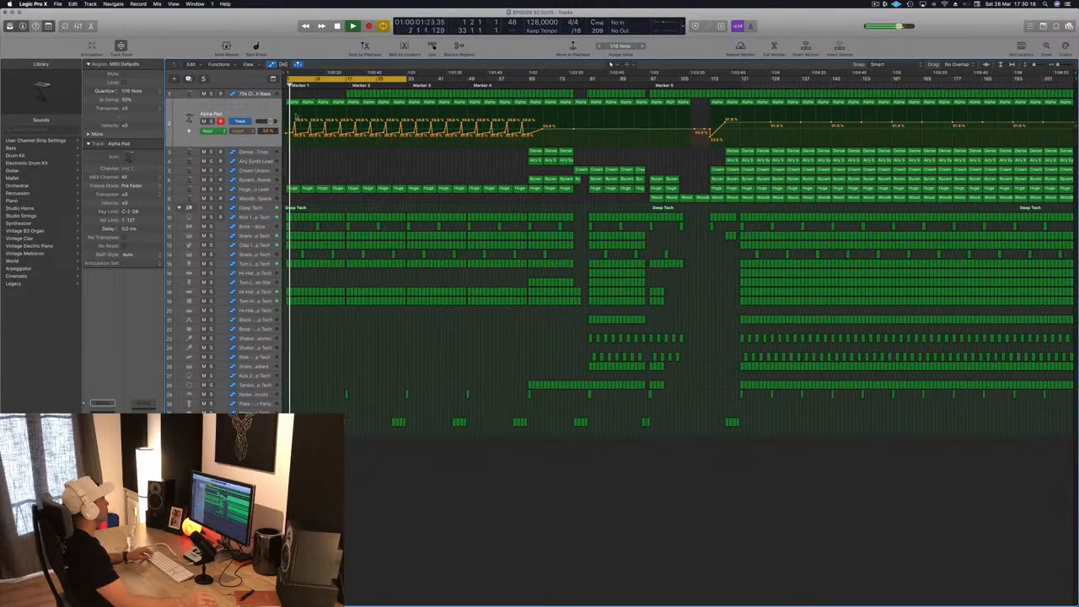
key(space)
key(space)
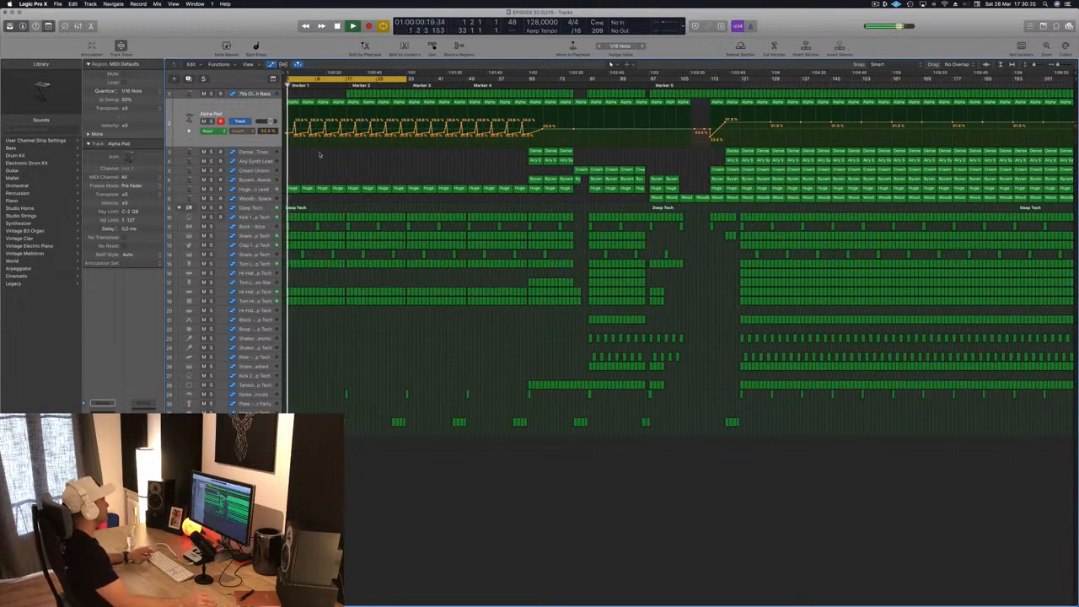
- Extend the start of the cycle range back to bar 1 and restart playback
scroll(320, 154, right, 1)
scroll(320, 153, right, 3)
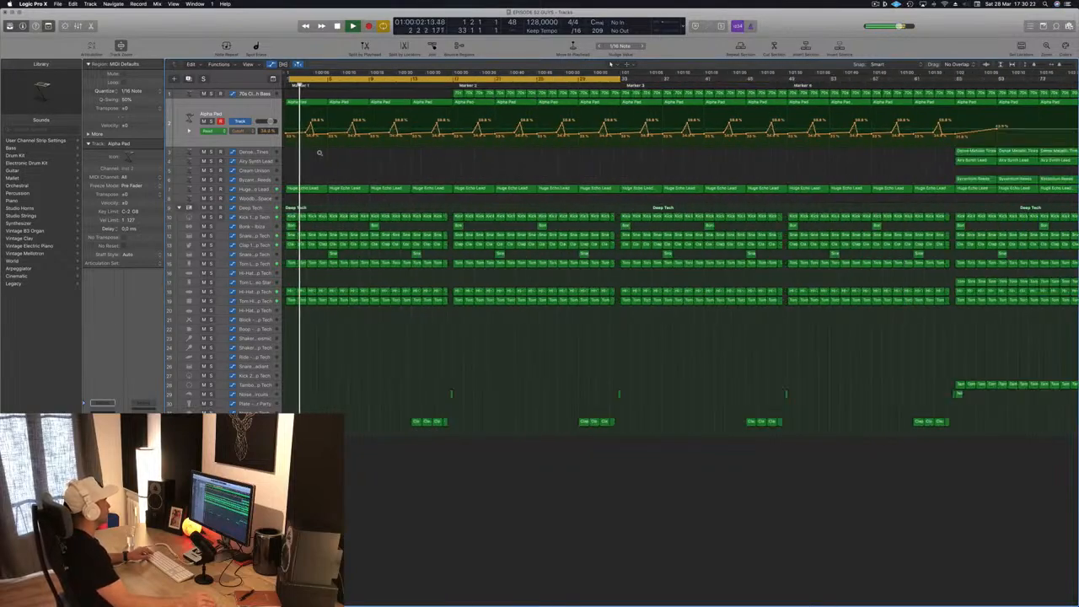
scroll(320, 154, left, 3)
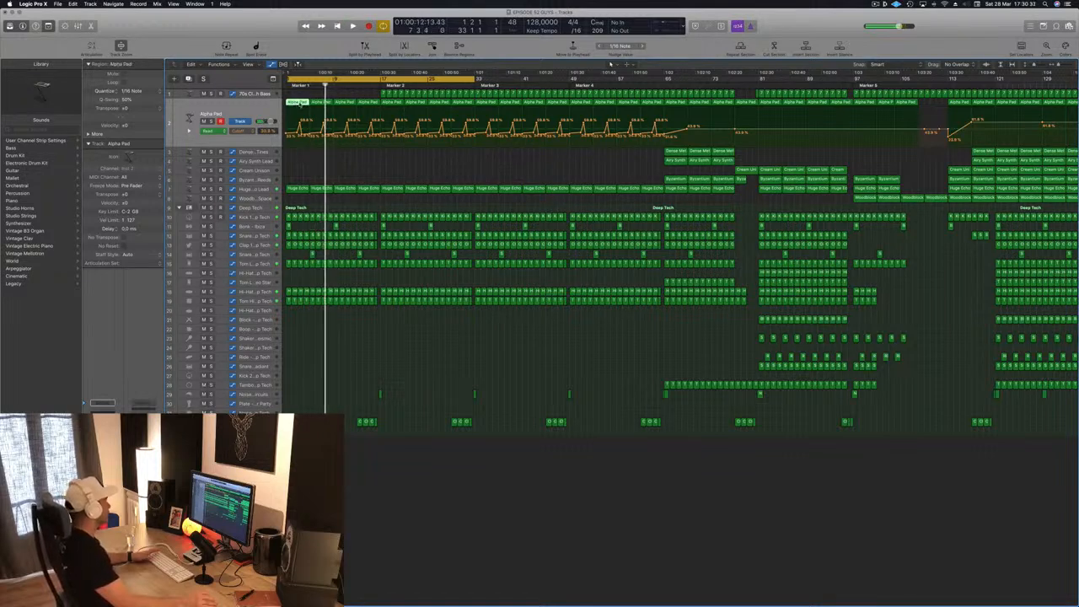
key(super+Right)
key(super+Right)
key(super+Right)
key(super+Right)
key(super+Right)
key(super+Right)
key(super+Right)
key(super+Right)
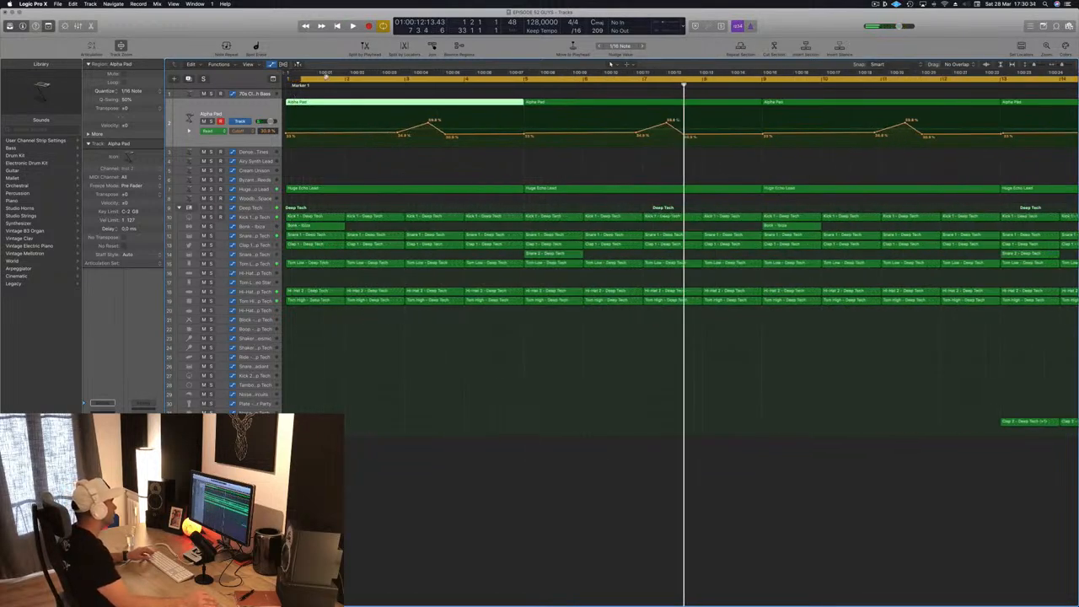
drag(300, 79, 285, 79)
key(space)
- Examine the Alpha Pad automation and the layout of the opening bars during playback
key(super+Left)
key(super+Left)
key(super+Left)
key(super+Left)
key(super+Left)
key(super+Left)
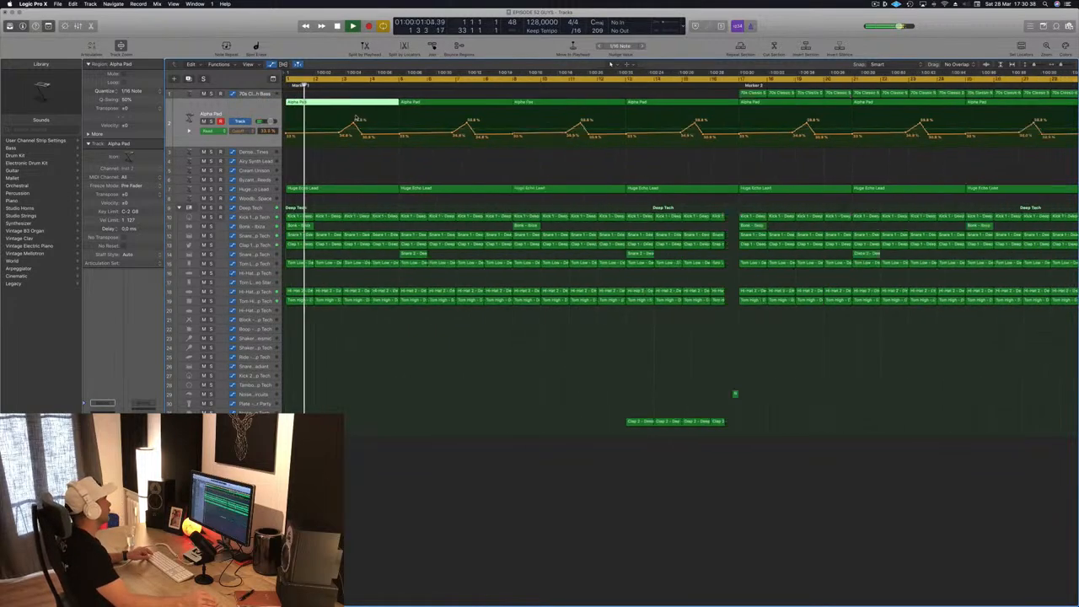
key(super+Left)
key(super+Left)
key(super+Left)
key(super+Left)
key(super+Right)
key(super+Right)
key(super+Right)
key(super+Right)
key(super+Right)
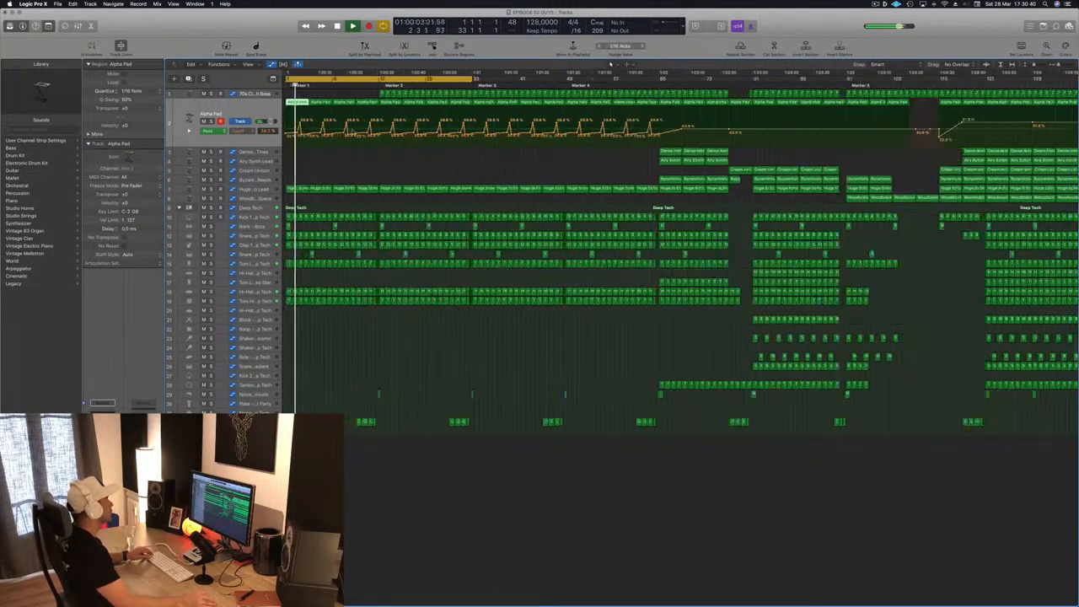
scroll(352, 133, left, 1)
scroll(352, 133, left, 2)
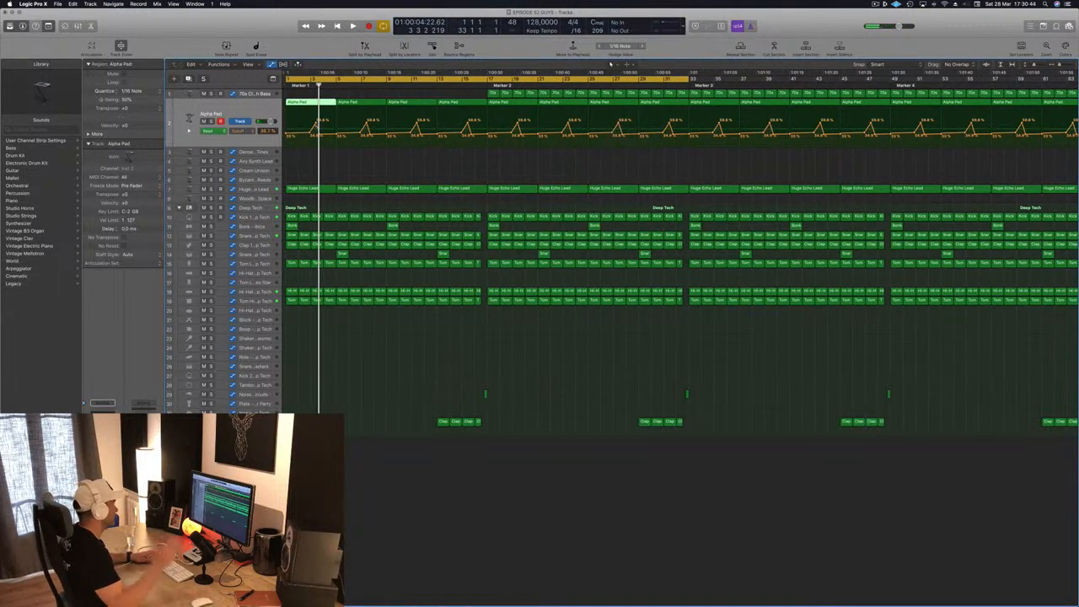
- Replay the opening from bar 1 and select the Huge Echo Lead track, clearing the region selection
key(Return)
key(space)
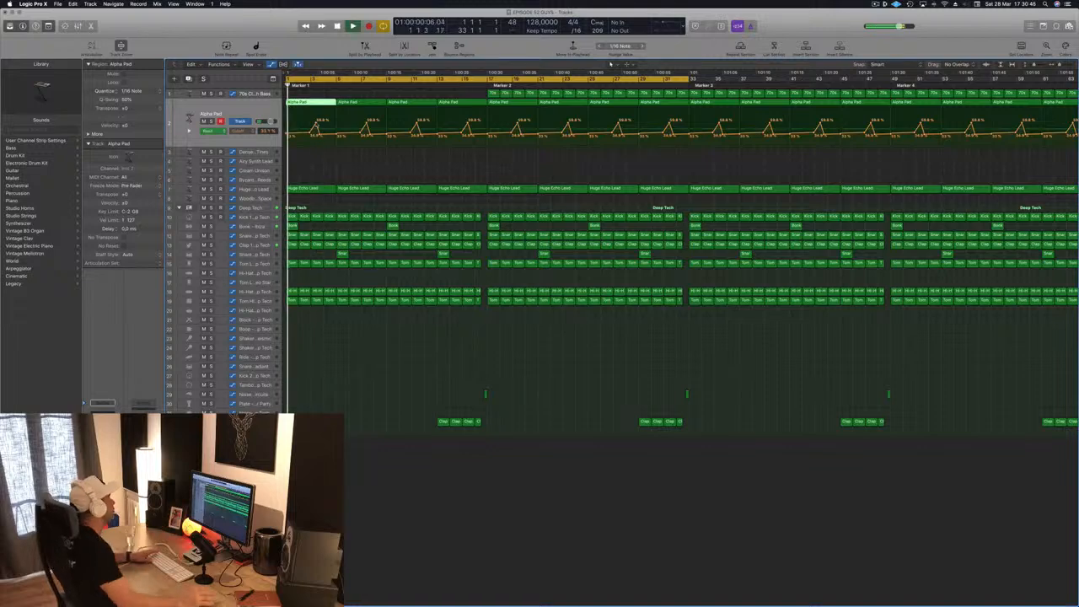
key(super+Left)
key(super+Left)
key(super+Left)
key(super+Left)
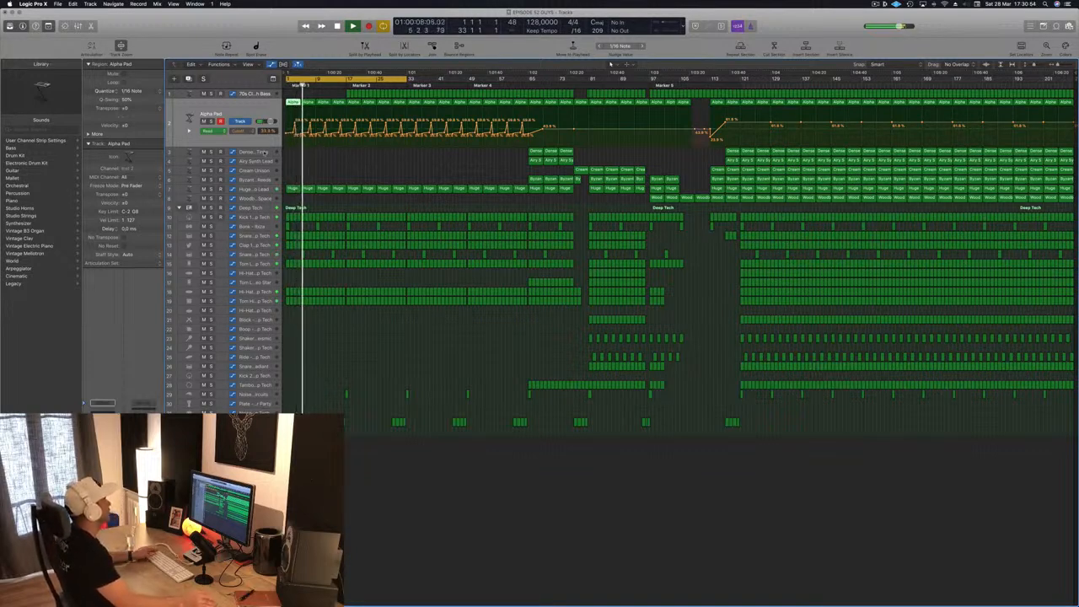
click(254, 190)
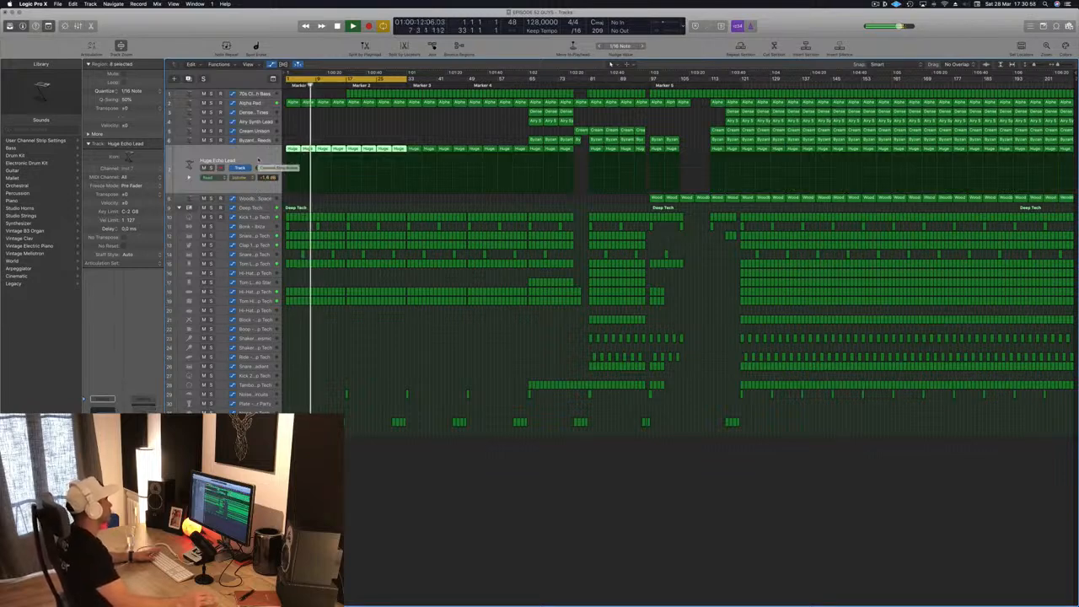
click(341, 130)
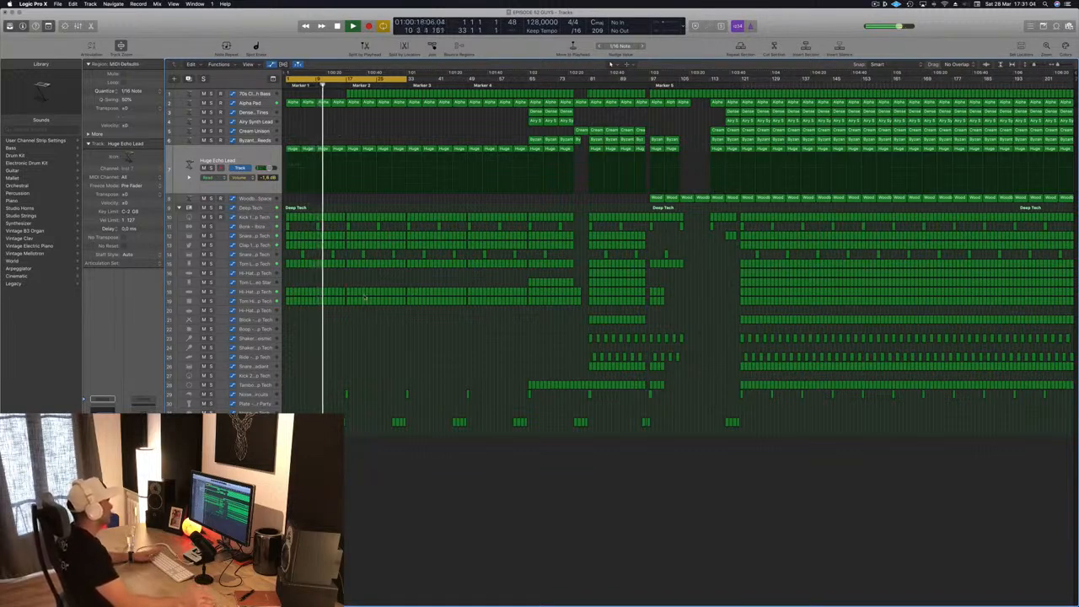
- Copy the tambourine regions that start at bar 65 to the song's start and play the opening
drag(510, 369, 645, 389)
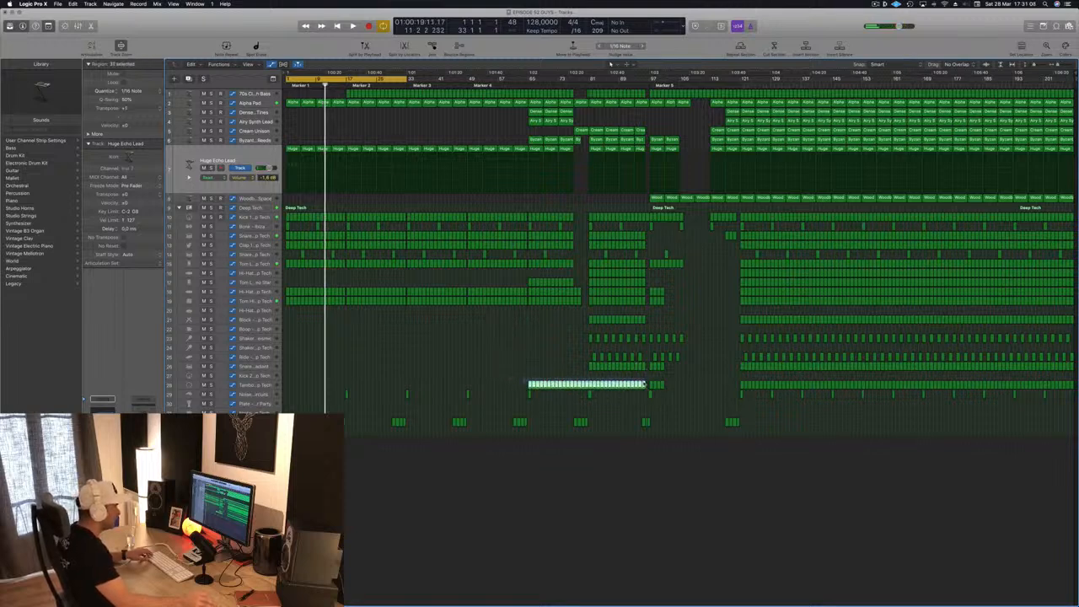
drag(531, 386, 289, 393)
key(space)
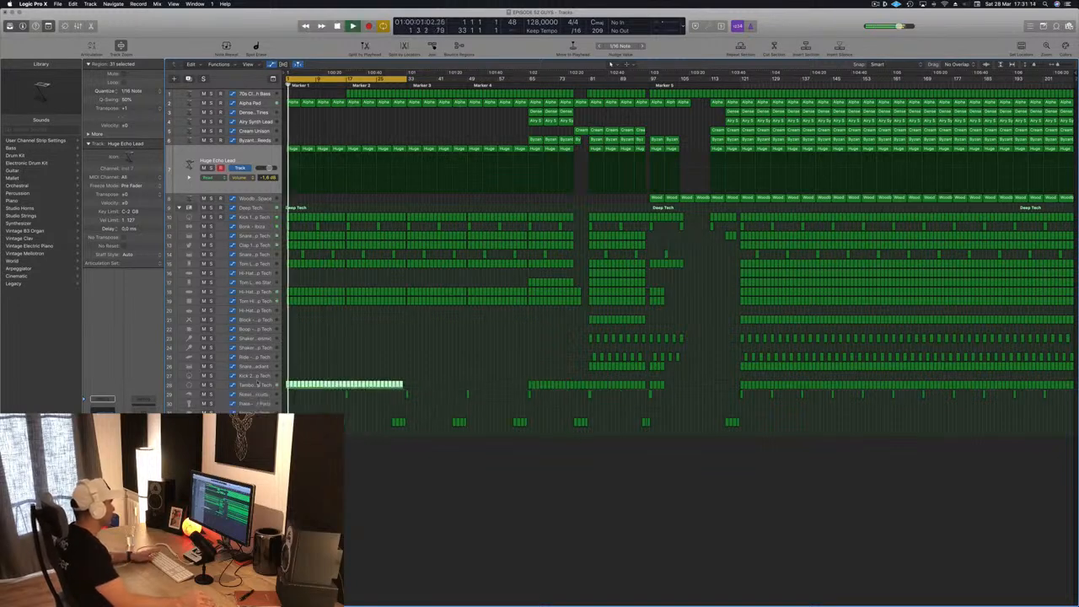
- Select the Tambourine - Deep Tech track and clear the region selection while the opening plays
click(253, 385)
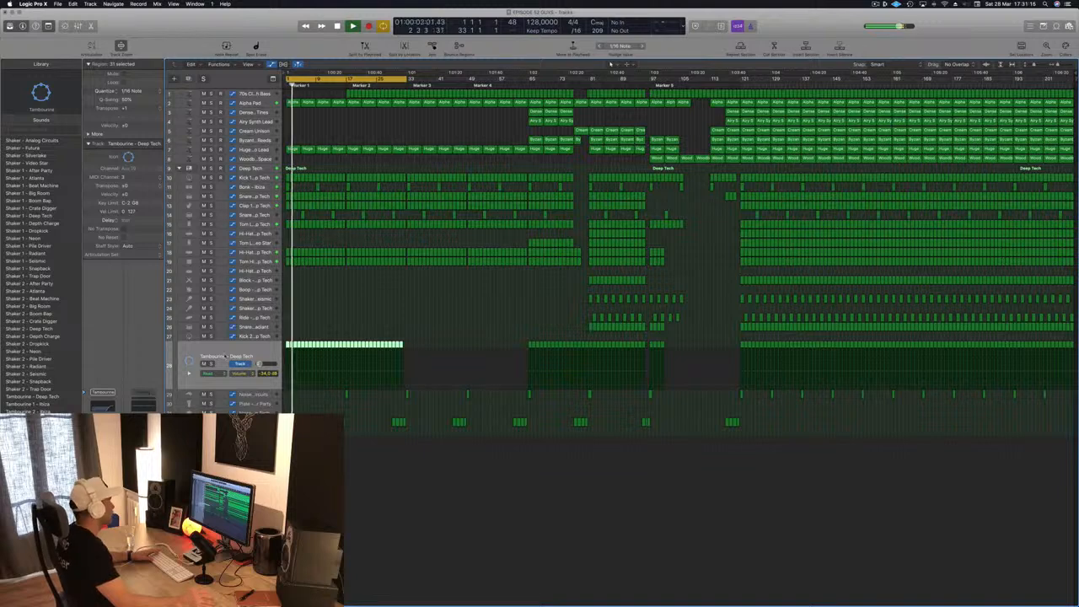
click(307, 319)
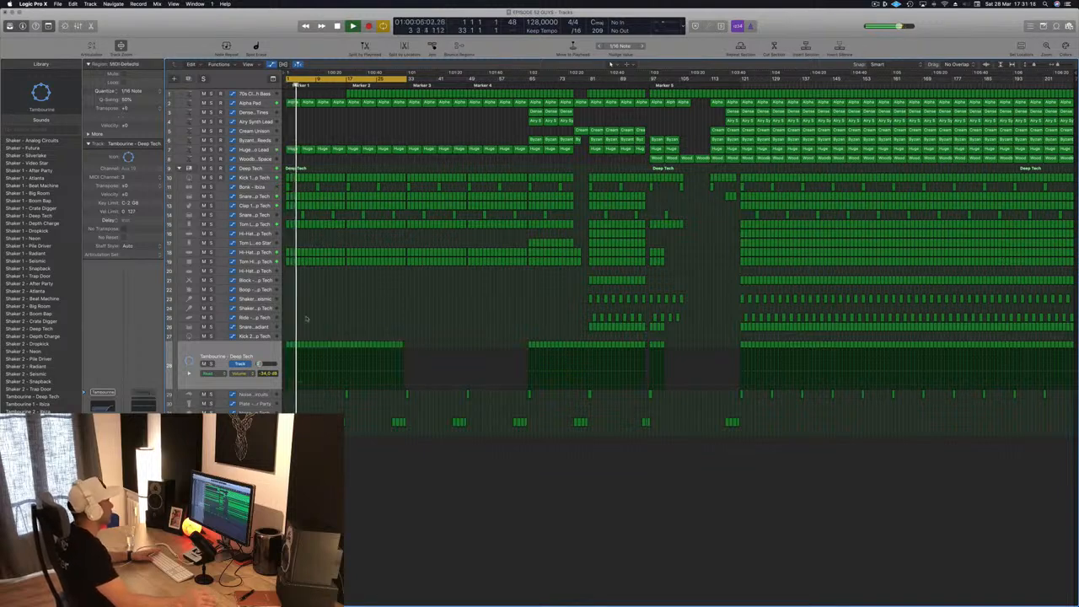
scroll(360, 279, up, 3)
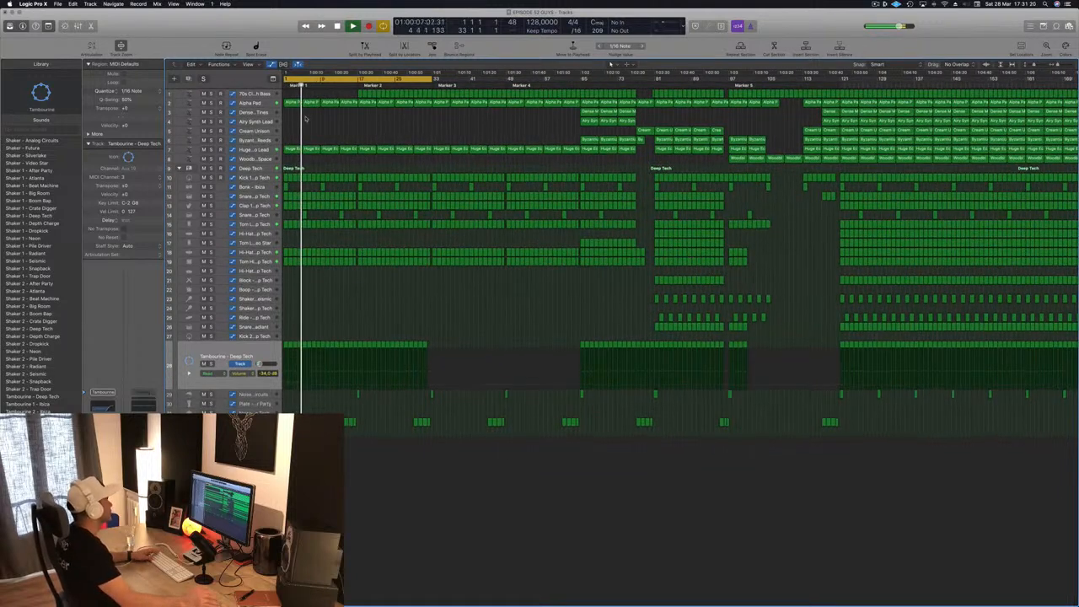
- Restart playback from bar 1 and delete the Alpha Pad regions in the first 16 bars
key(Return)
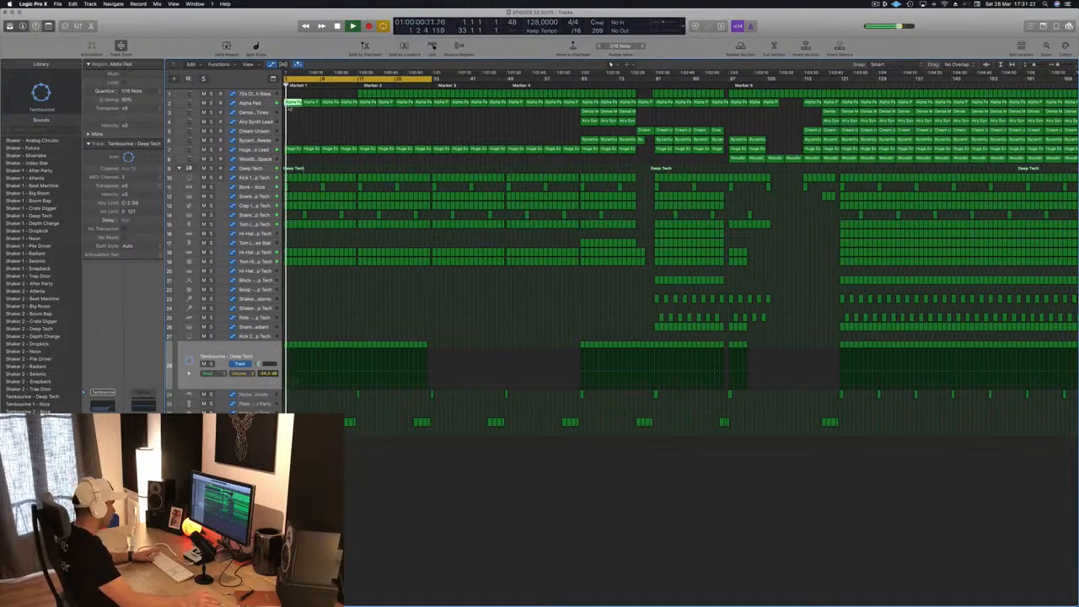
drag(288, 109, 341, 103)
key(Delete)
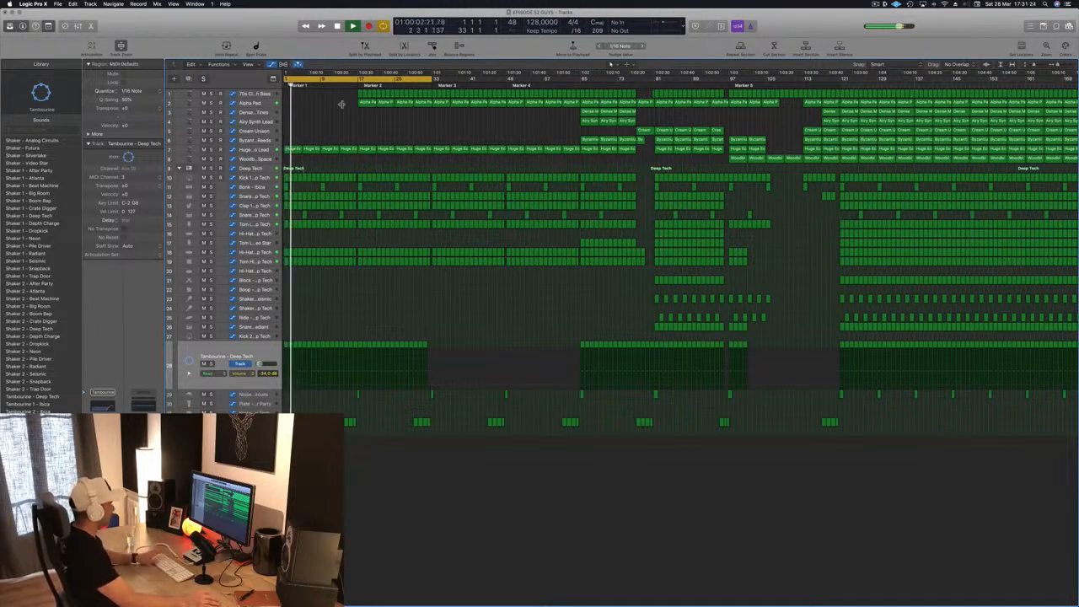
- Select the Huge Echo Lead track, and pick out the clap regions in bars 13 to 16
click(264, 150)
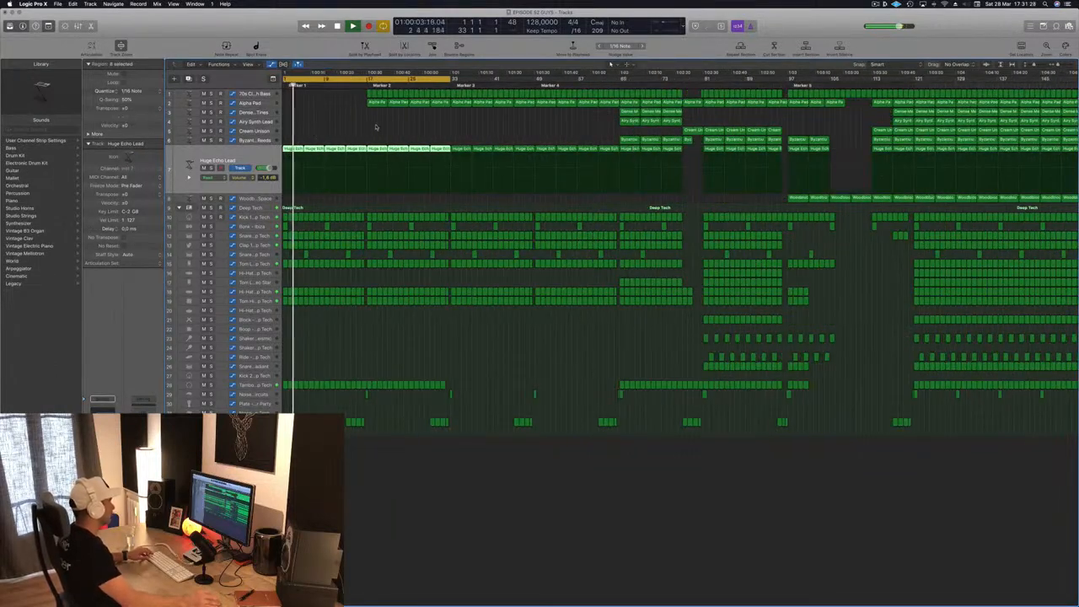
click(361, 422)
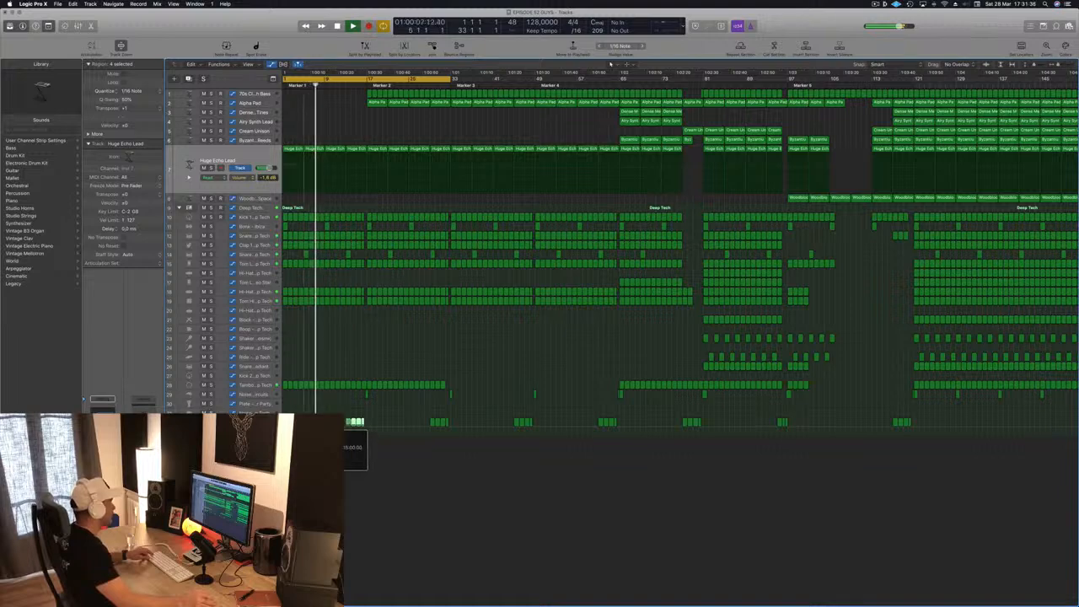
click(366, 423)
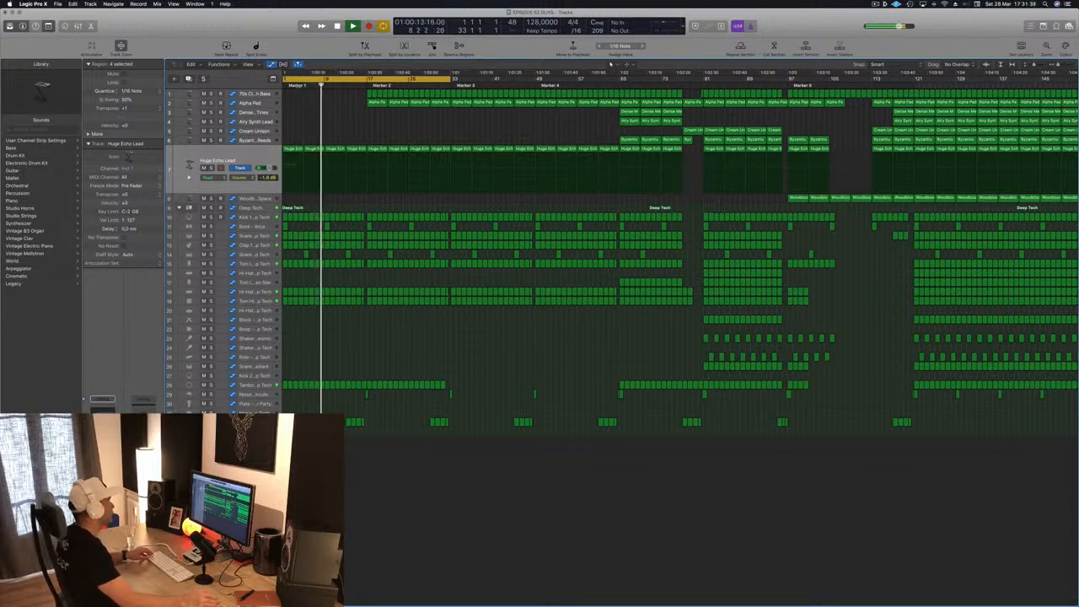
- Replay the opening from Marker 1 and save the project
click(298, 85)
key(super+Left)
key(super+s)
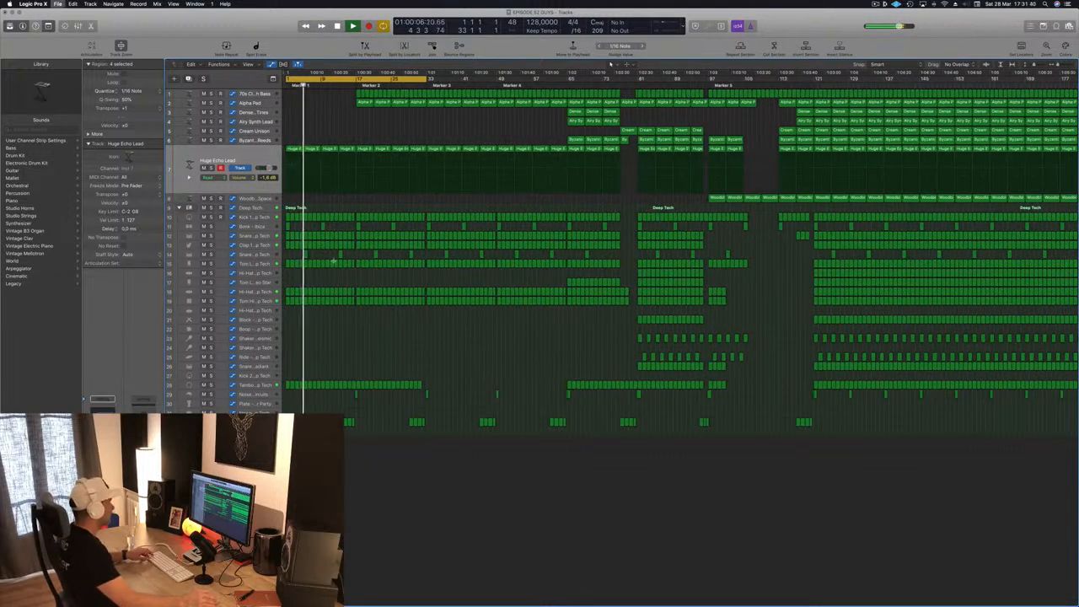
key(super+Right)
key(super+Right)
key(super+Right)
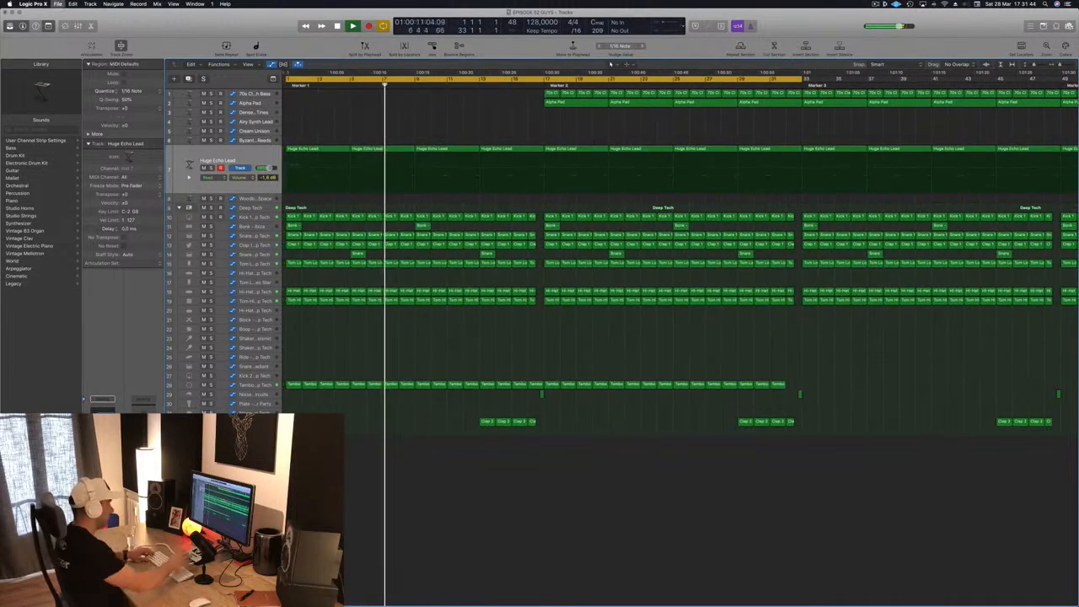
key(super+s)
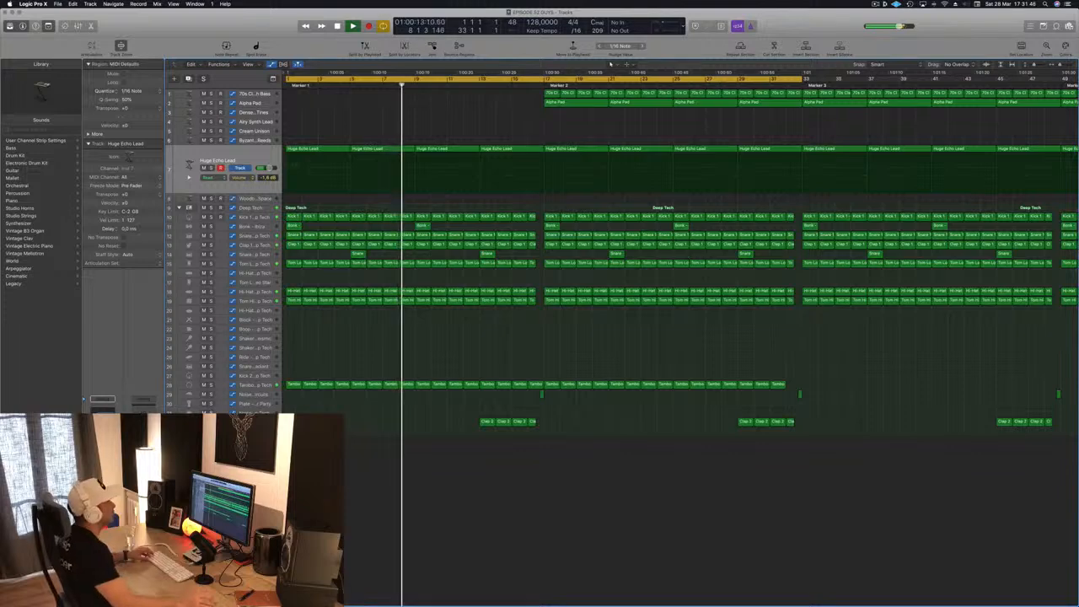
- Stop playback and play the arrangement again from the start of the cycle range
key(super+Left)
key(super+Left)
key(super+Left)
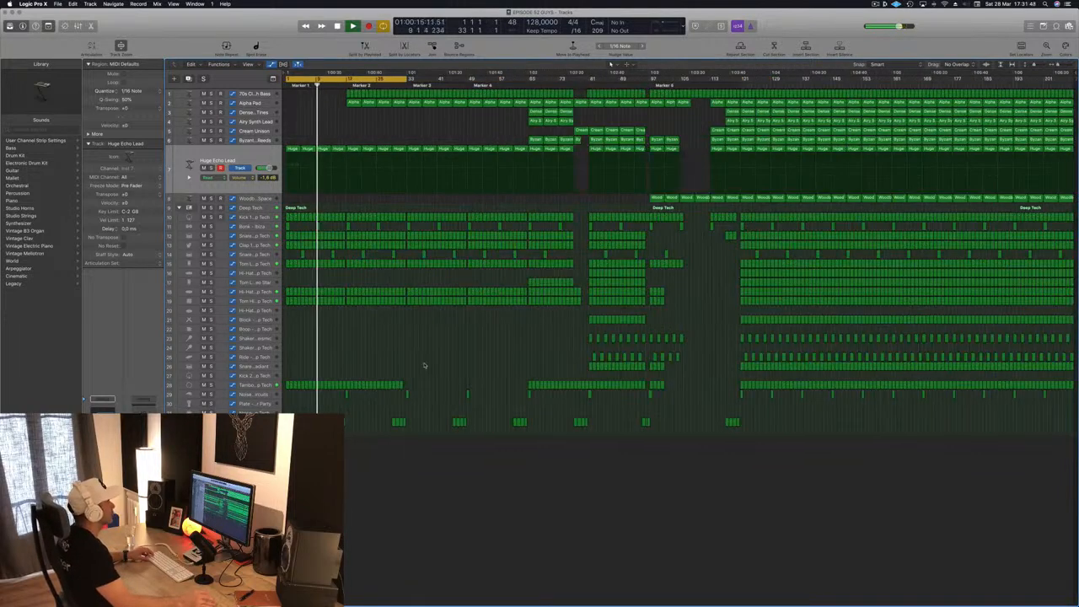
key(space)
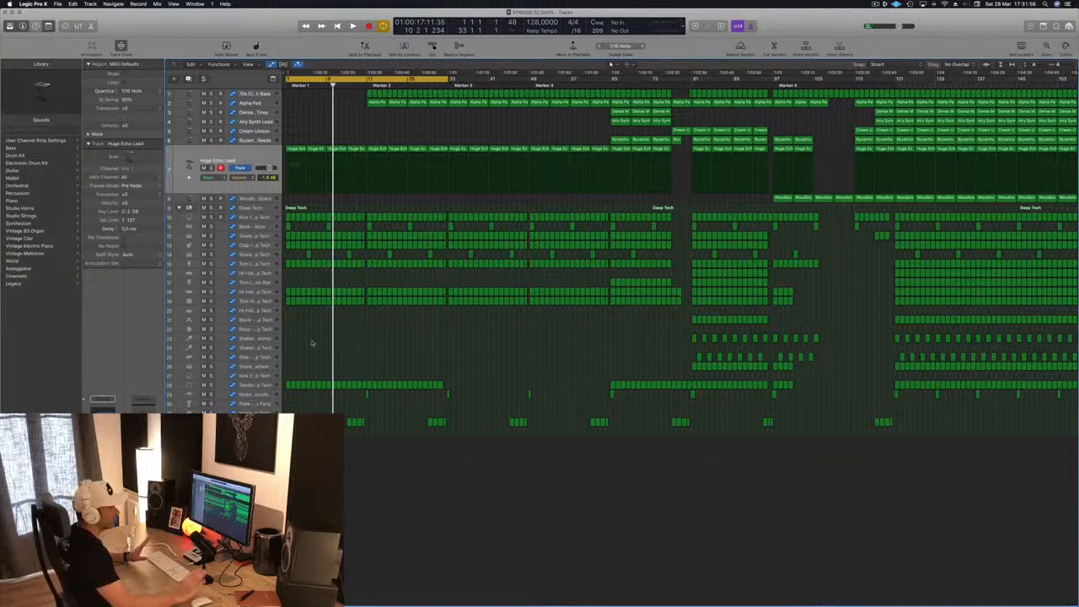
key(space)
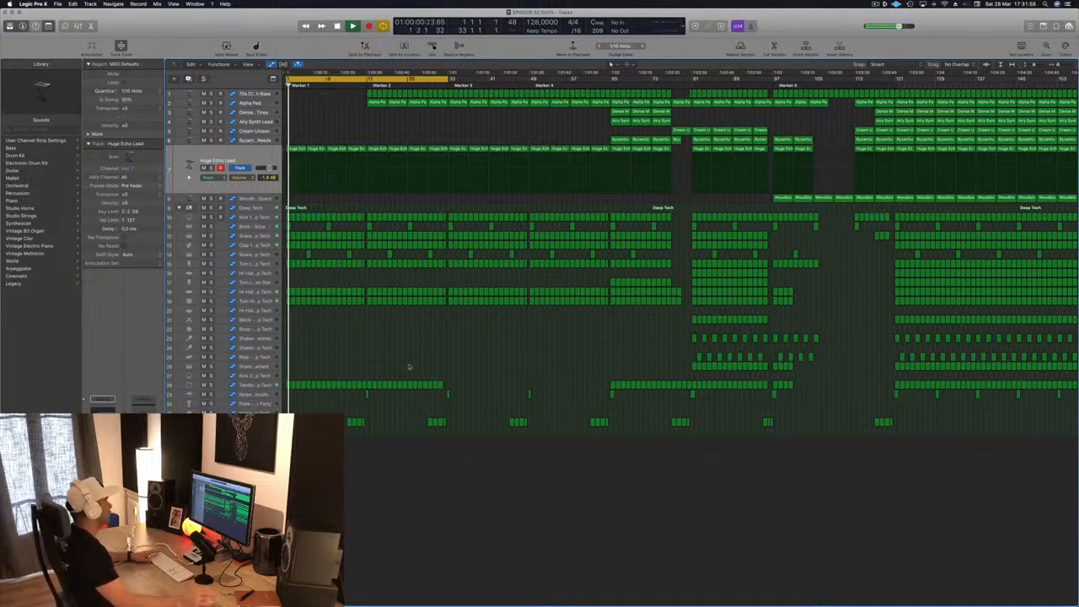
- Delete the bass regions on the first track between bars 17 and 32 and save the project
scroll(326, 113, up, 5)
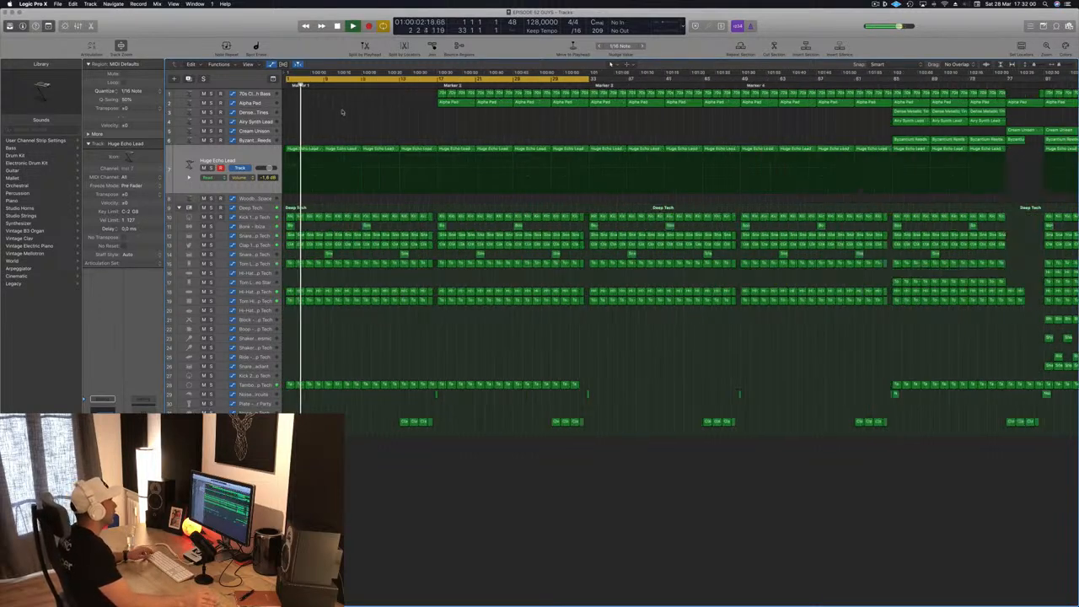
scroll(342, 110, down, 2)
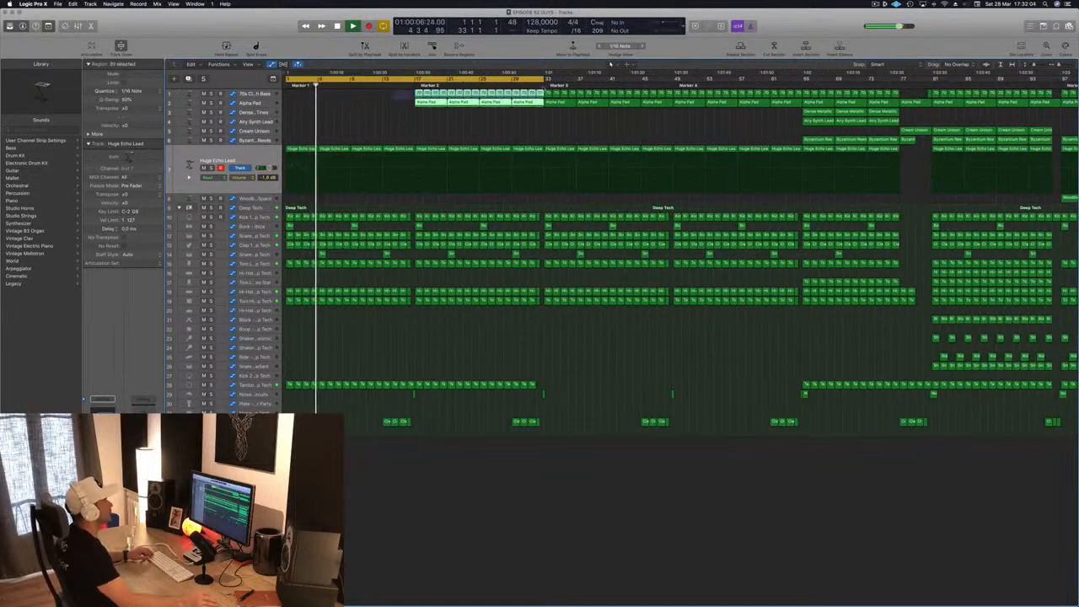
drag(393, 93, 543, 93)
key(Delete)
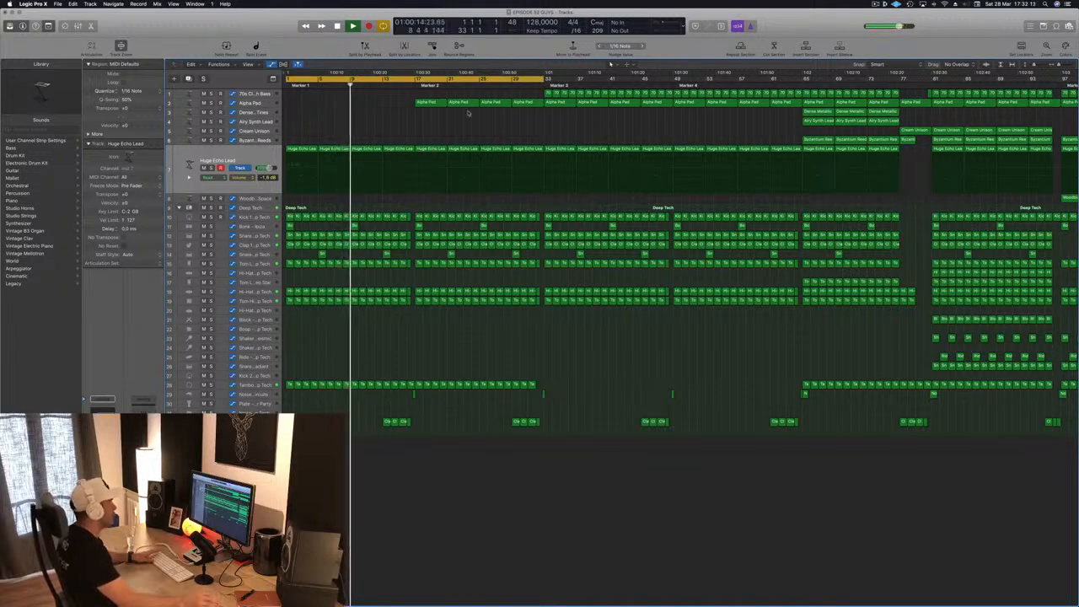
key(super+s)
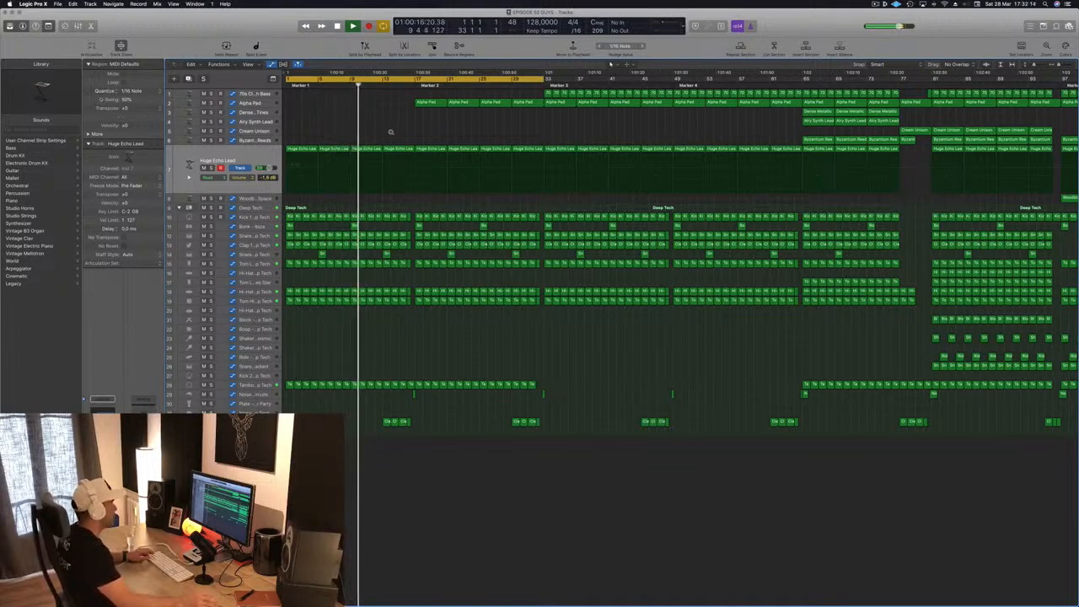
- Delete the clap fill regions at bars 13 to 16
key(super+Left)
key(super+Right)
key(super+Right)
key(super+Left)
key(super+Left)
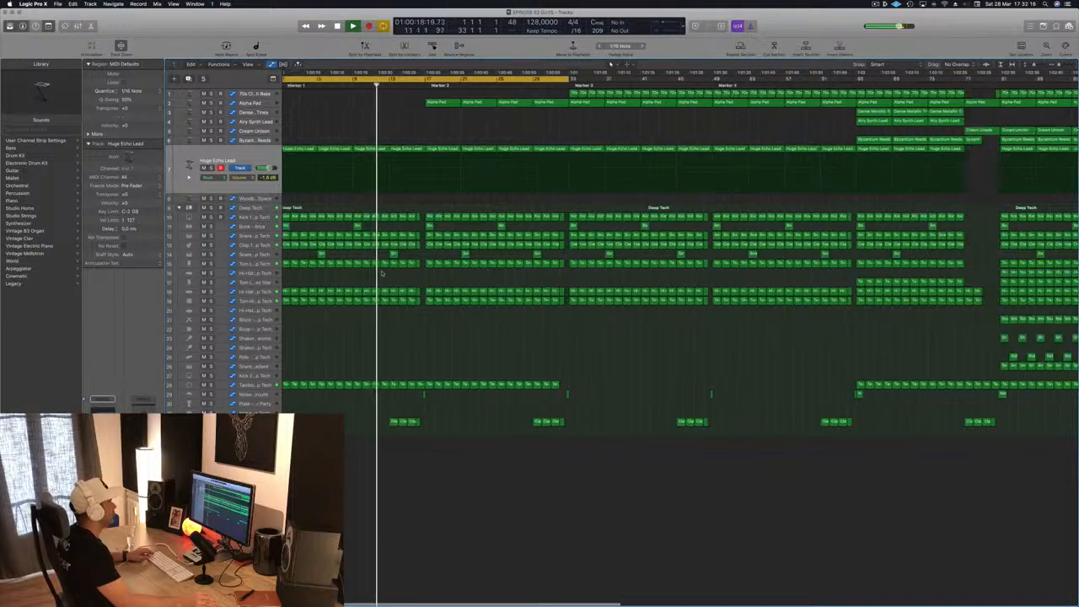
click(409, 422)
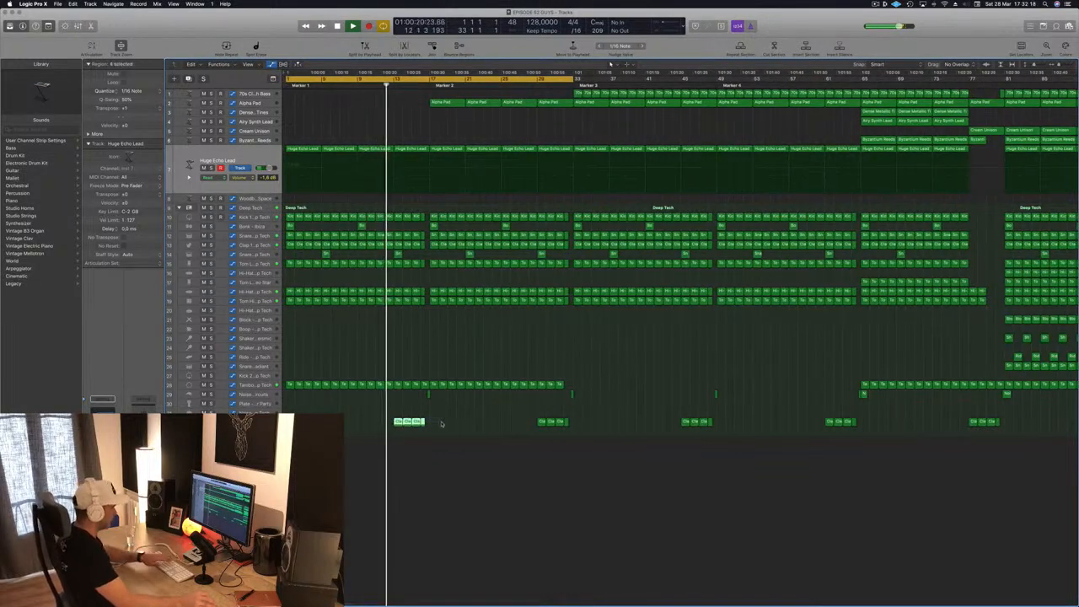
key(Delete)
- Look over the regions leading into Marker 2 and restart playback from bar 1
key(super+Right)
key(super+Right)
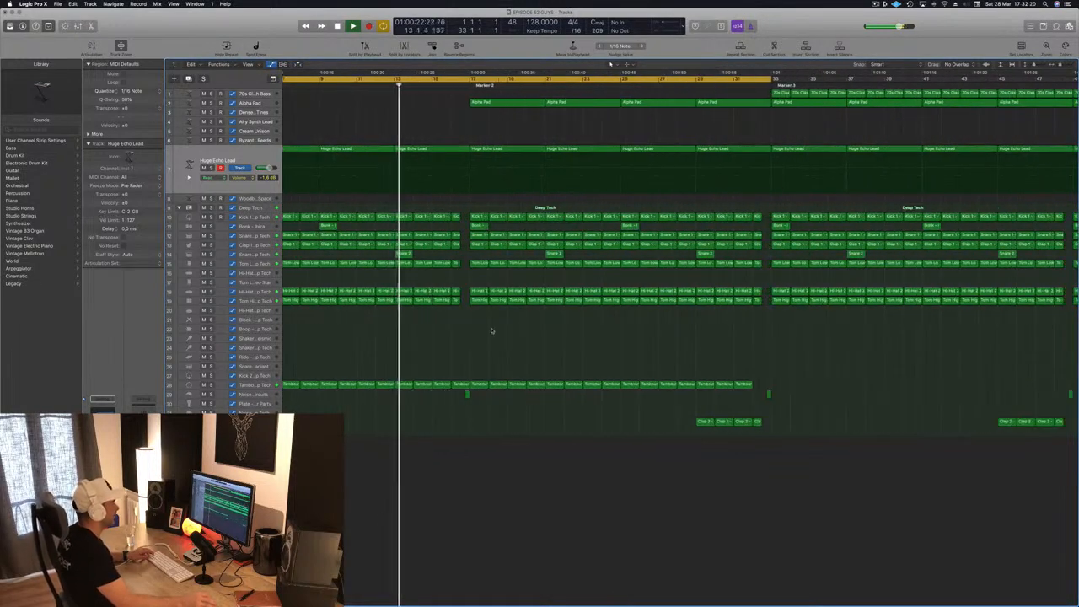
key(super+Left)
key(super+Left)
key(super+Left)
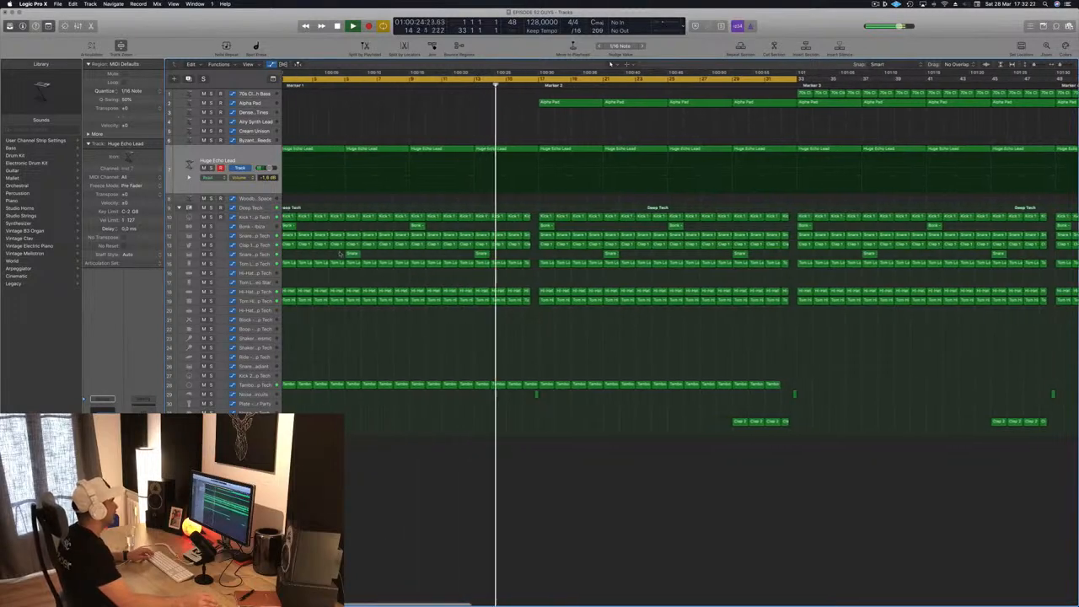
key(super+Left)
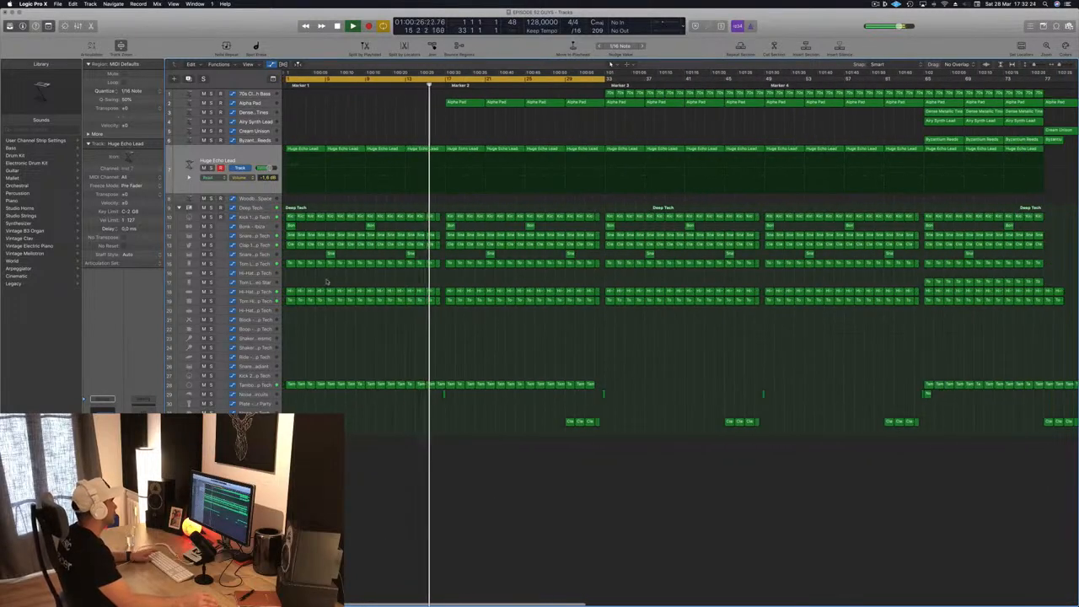
key(Return)
key(space)
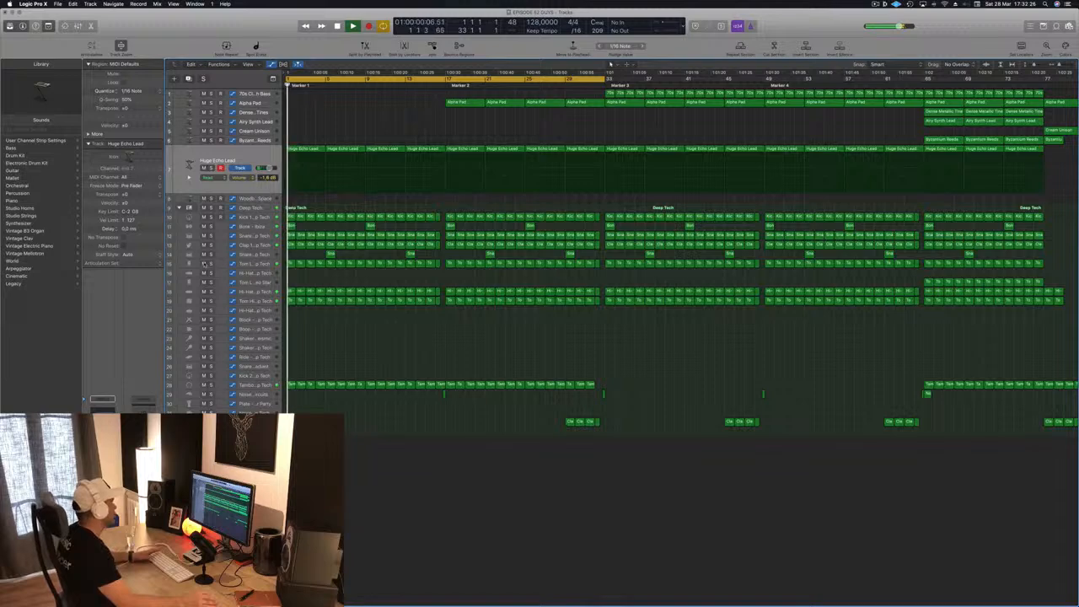
- Audition the Tom High and Tom Low tracks by soloing each in turn, leaving both unsoloed
click(203, 263)
click(203, 263)
key(space)
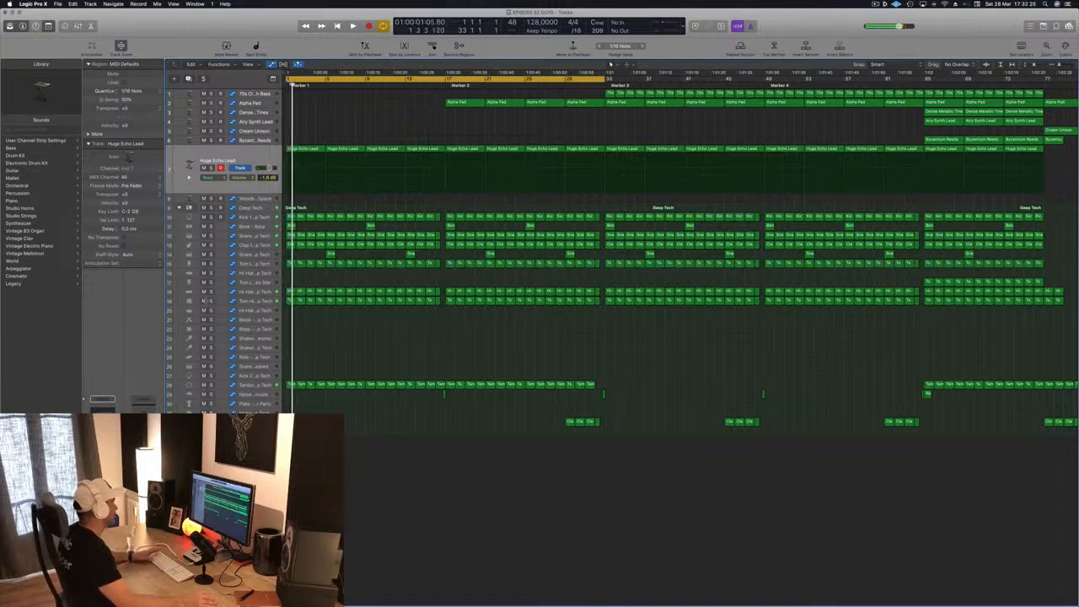
click(210, 301)
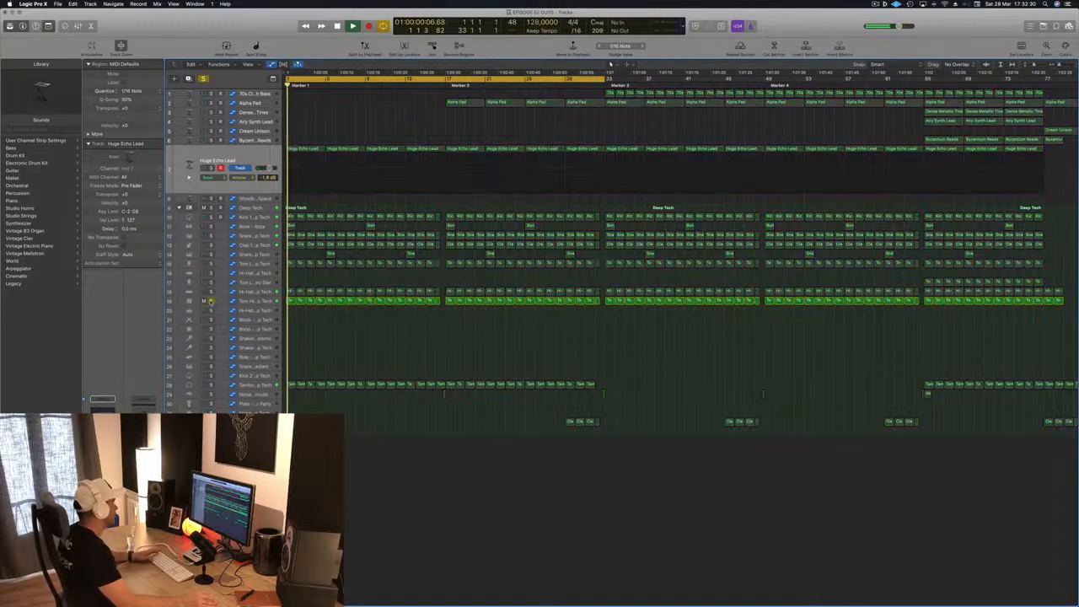
click(211, 301)
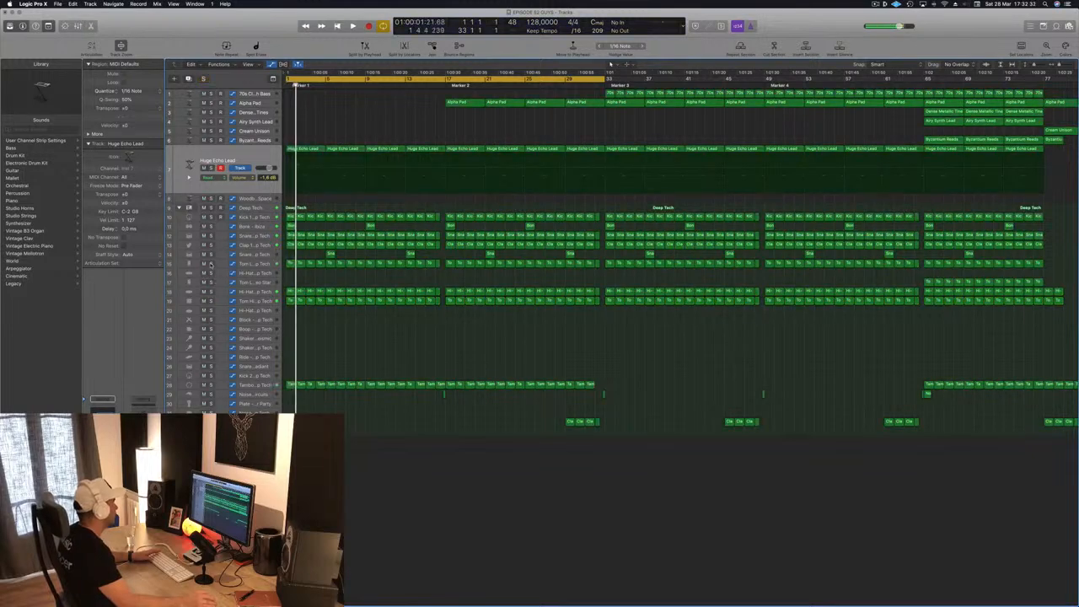
click(211, 263)
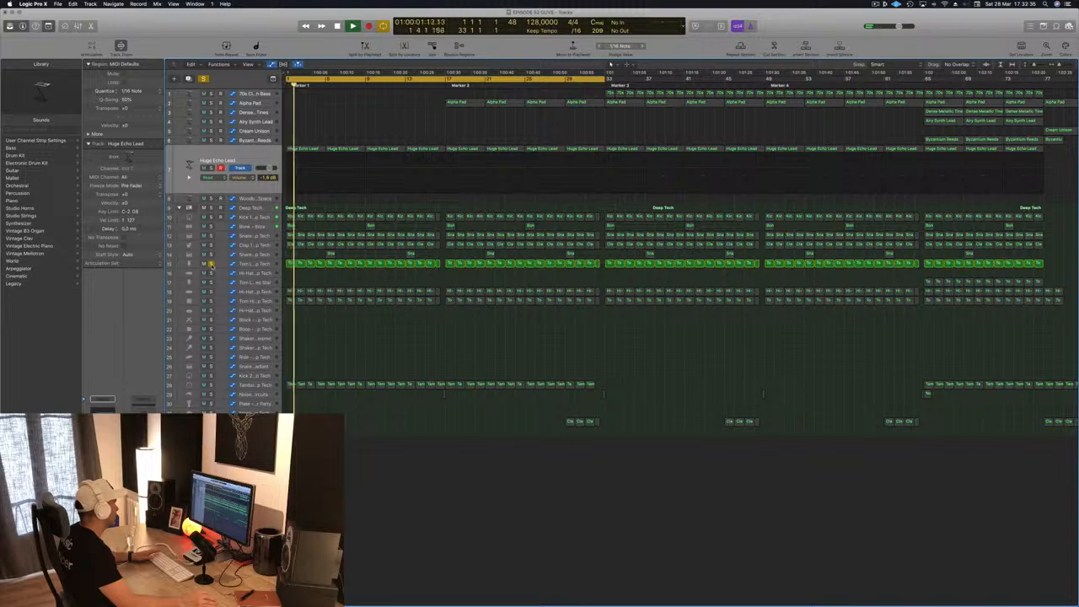
click(210, 263)
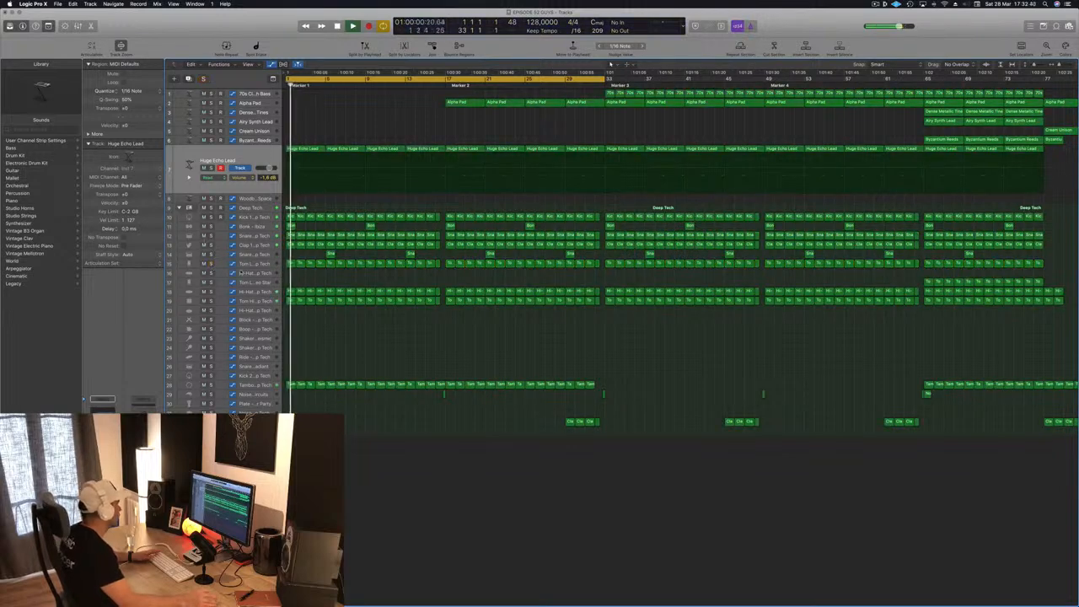
- Delete the Bonk - Ibiza regions in the first 16 bars and restart playback from bar 1
click(262, 226)
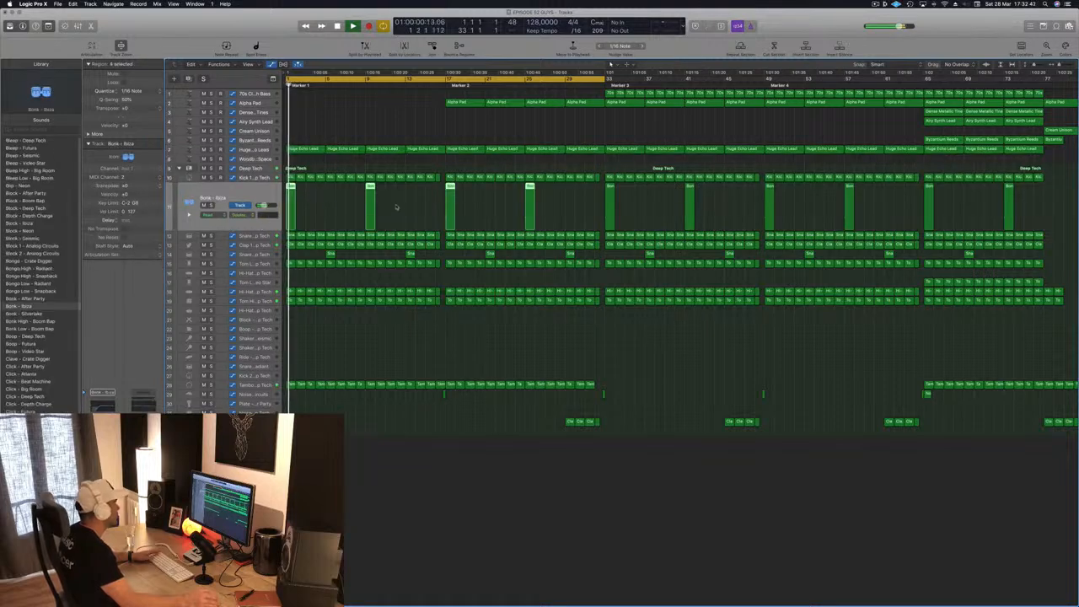
key(Delete)
key(Return)
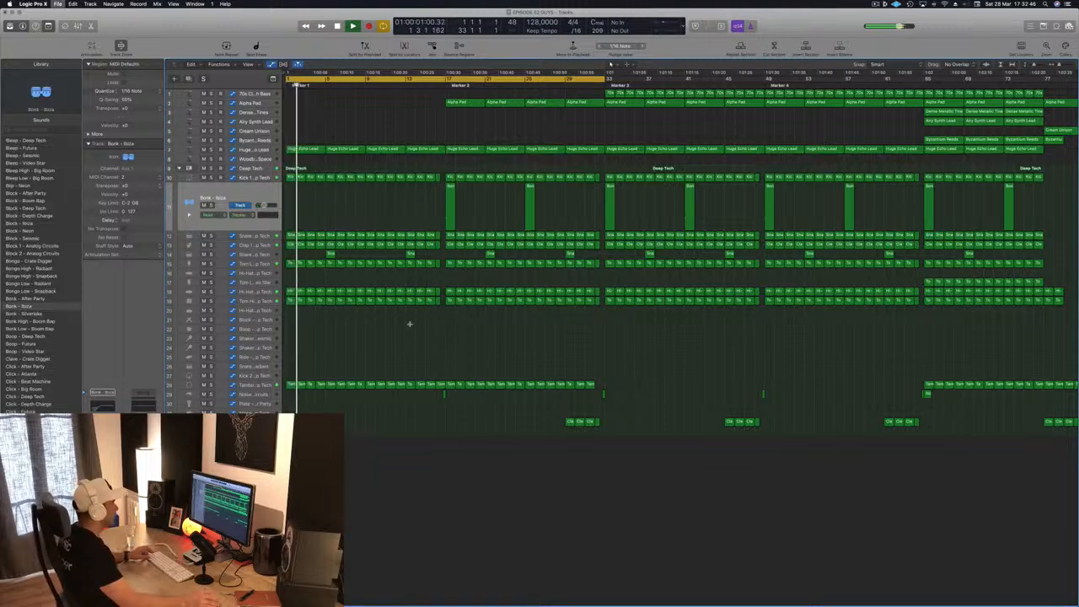
- Copy the noise sweep region from bar 17 to bar 1
key(super+Left)
key(super+Left)
key(super+Left)
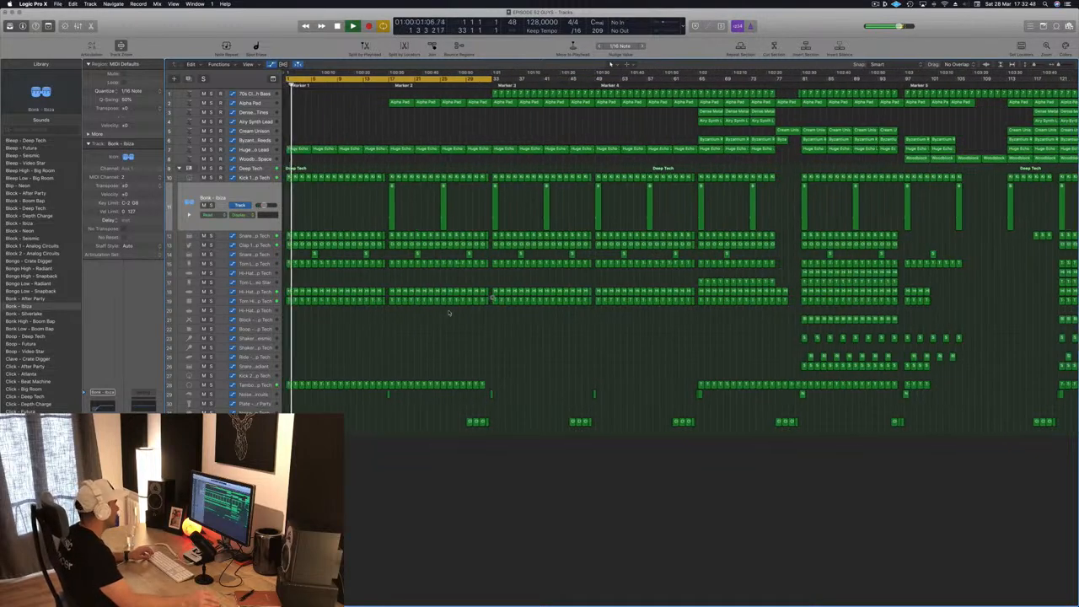
key(super+Left)
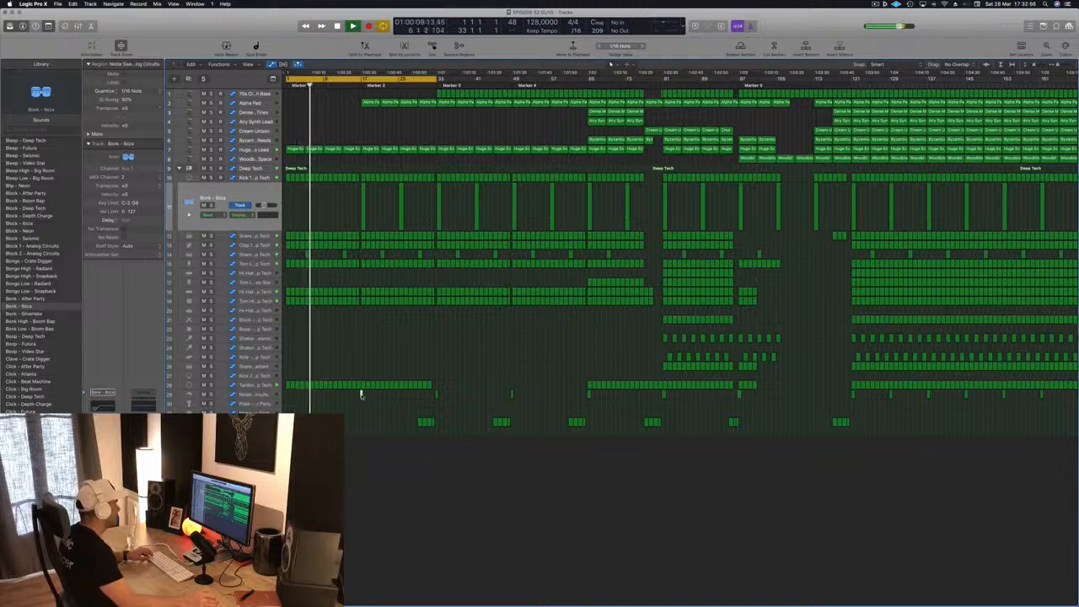
drag(360, 394, 286, 398)
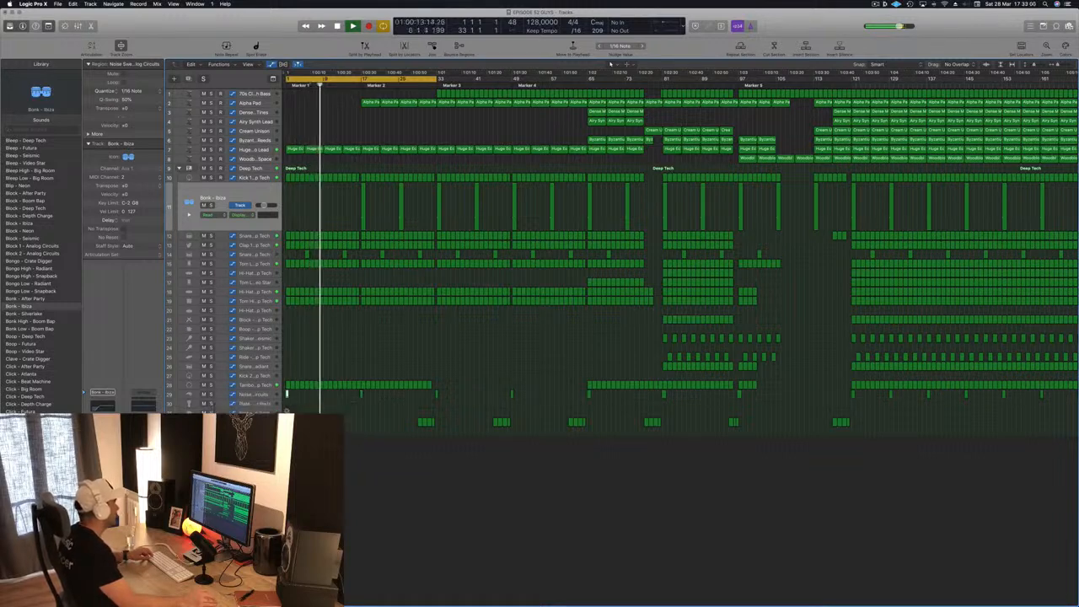
- Replay the opening from bar 1 to hear the noise sweep at the song's start
key(super+Right)
key(super+Right)
key(super+Right)
key(super+Right)
key(space)
key(Return)
key(space)
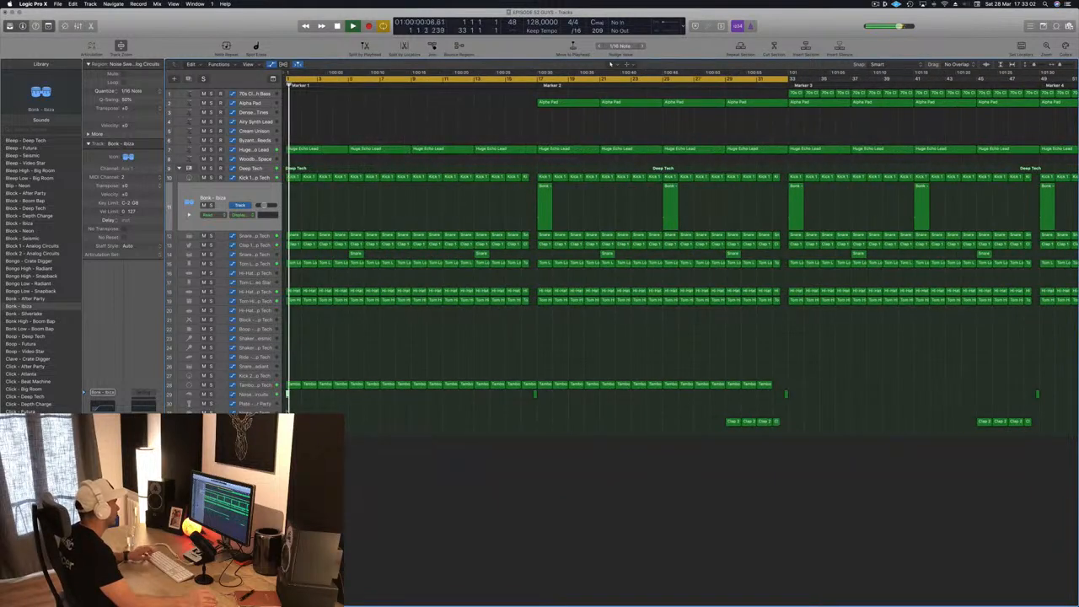
- Copy a Clap 2 - Deep Tech region to bar 1 on the Bleep - Deep Tech track and delete its notes
key(super+Left)
key(super+Left)
key(super+Left)
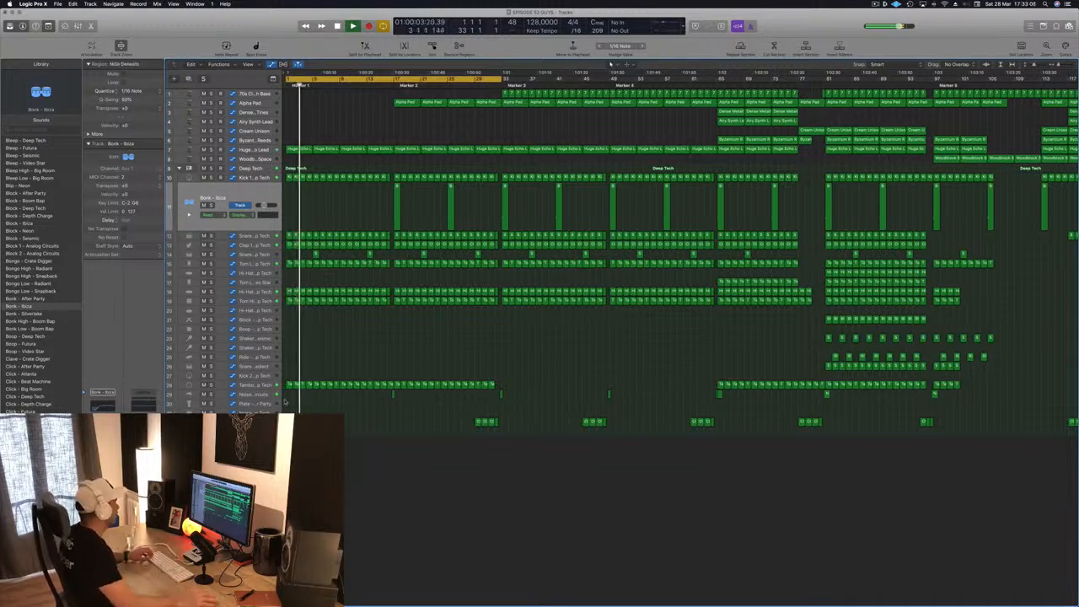
key(super+Left)
key(super+Left)
key(super+Left)
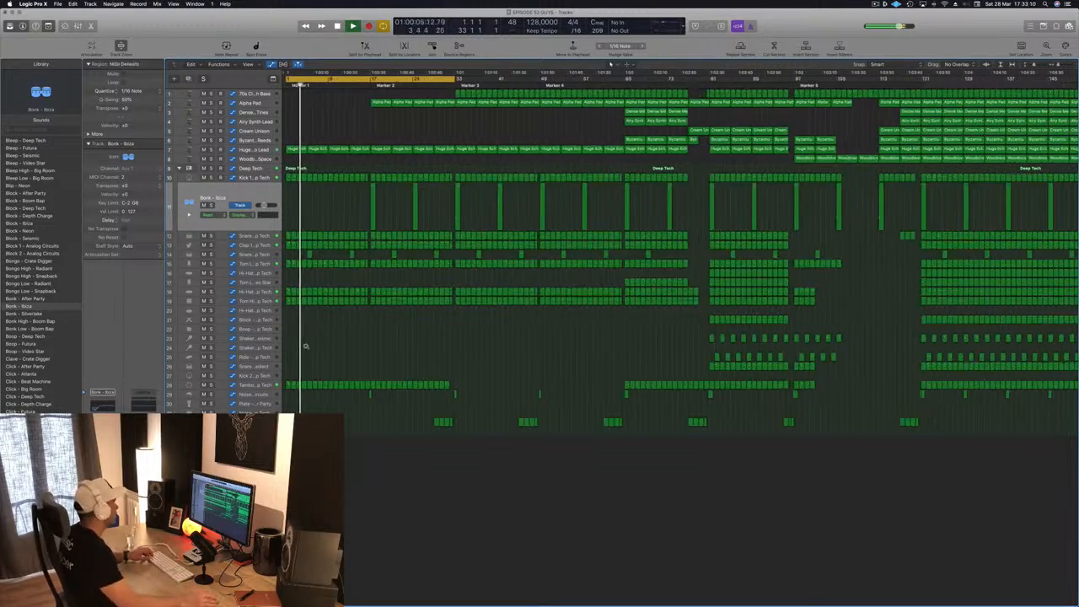
key(super+Left)
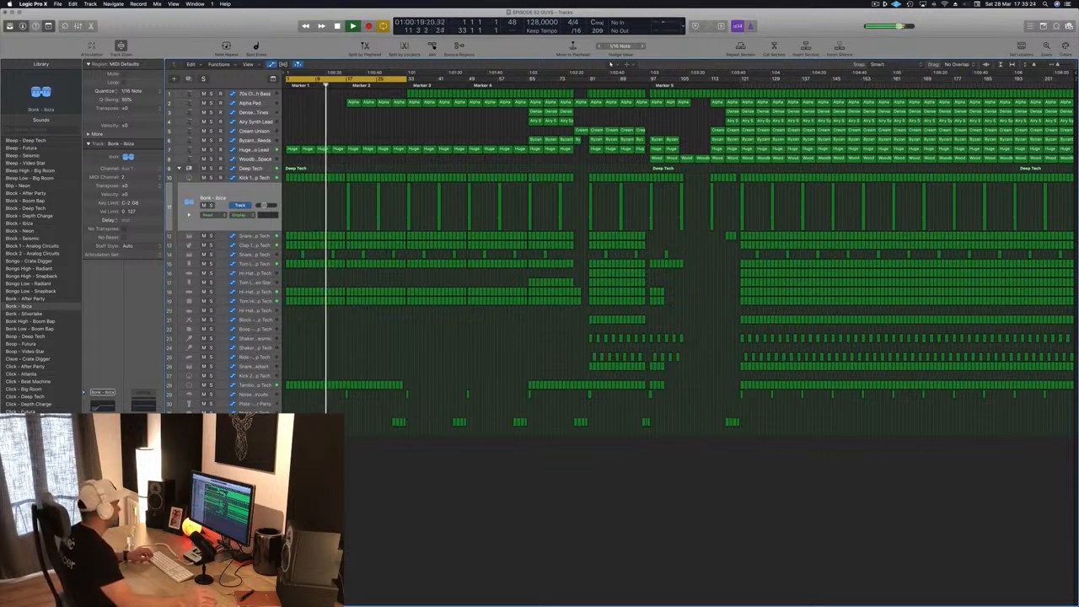
click(394, 422)
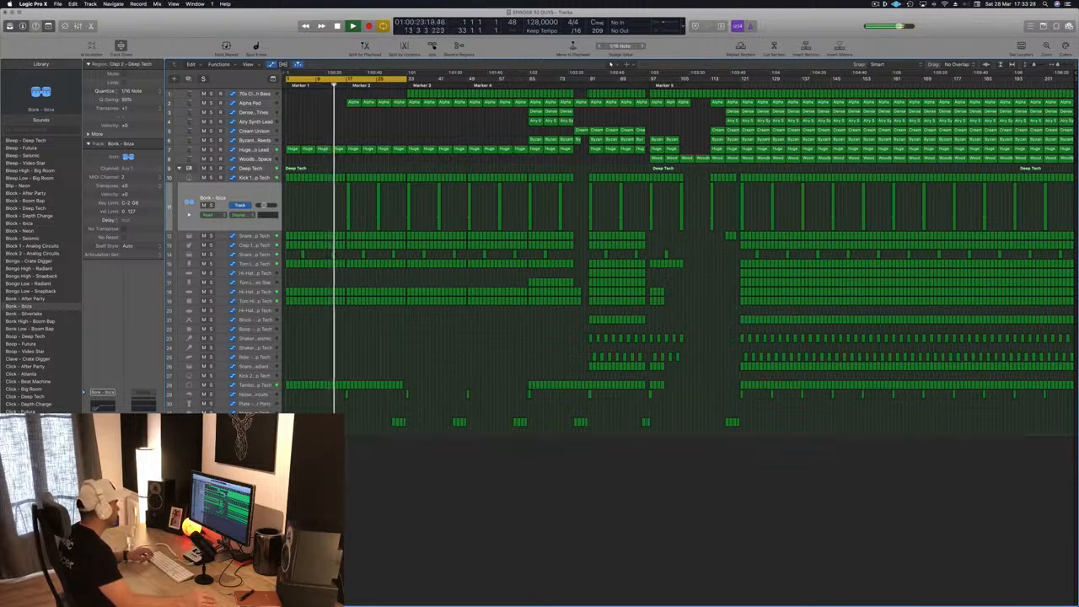
double_click(287, 431)
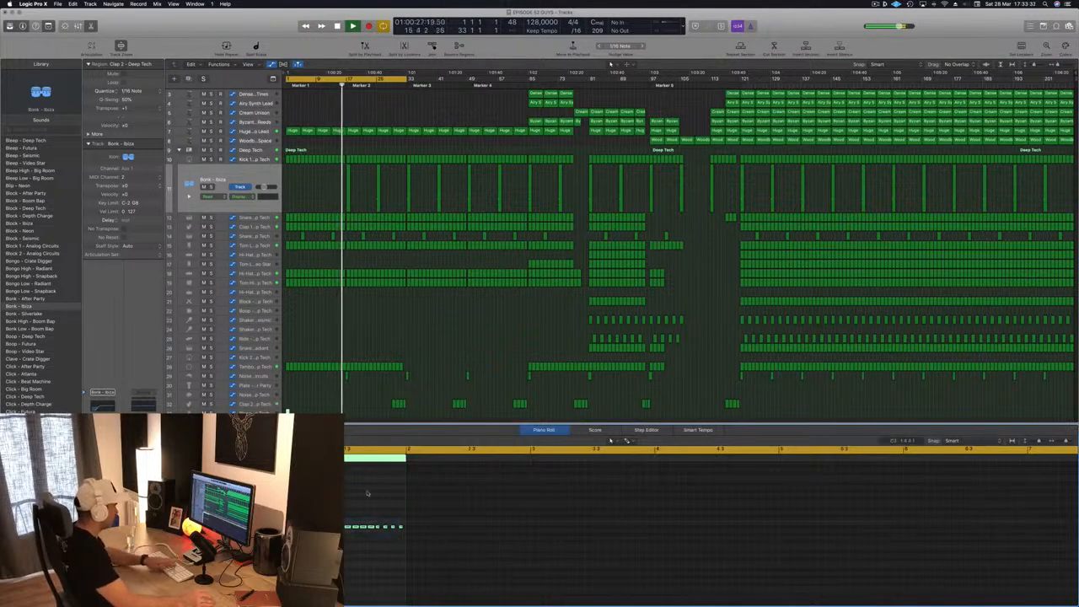
key(Delete)
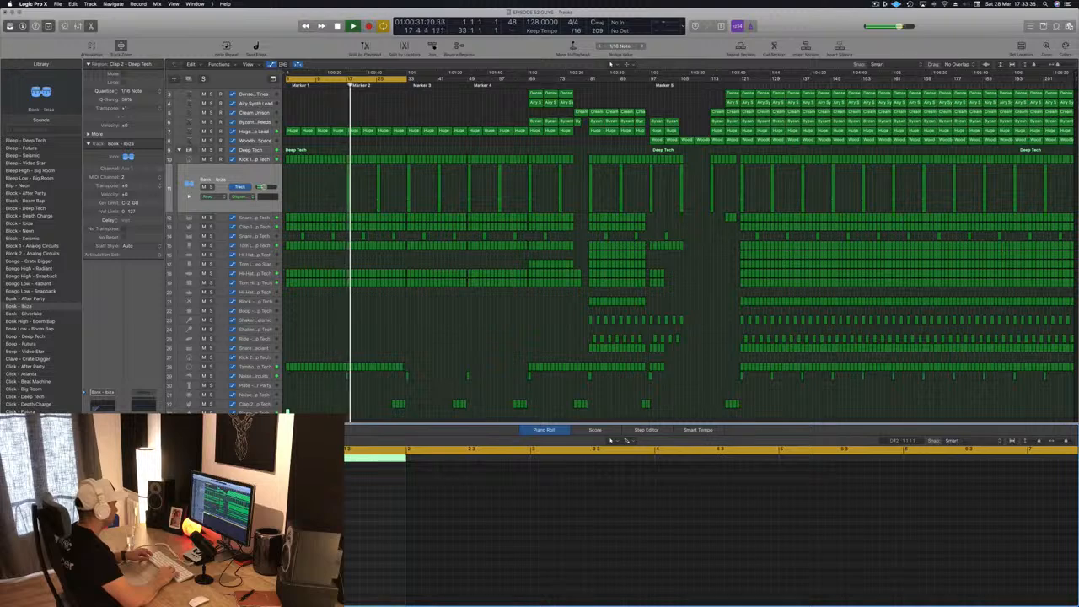
- Select the Bleep - Deep Tech track and restart playback from bar 1
key(space)
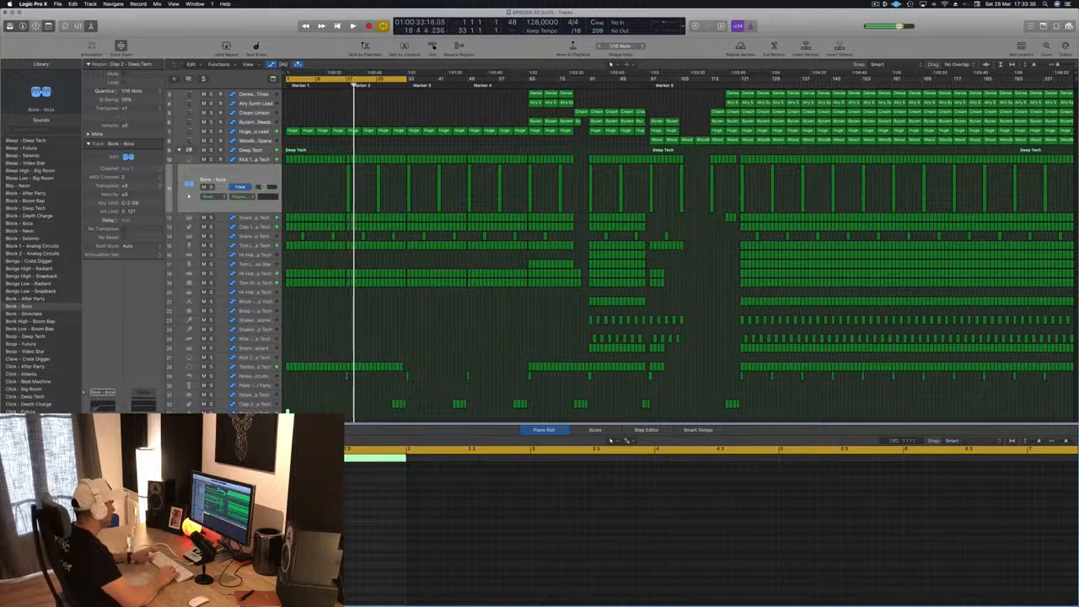
key(space)
key(space)
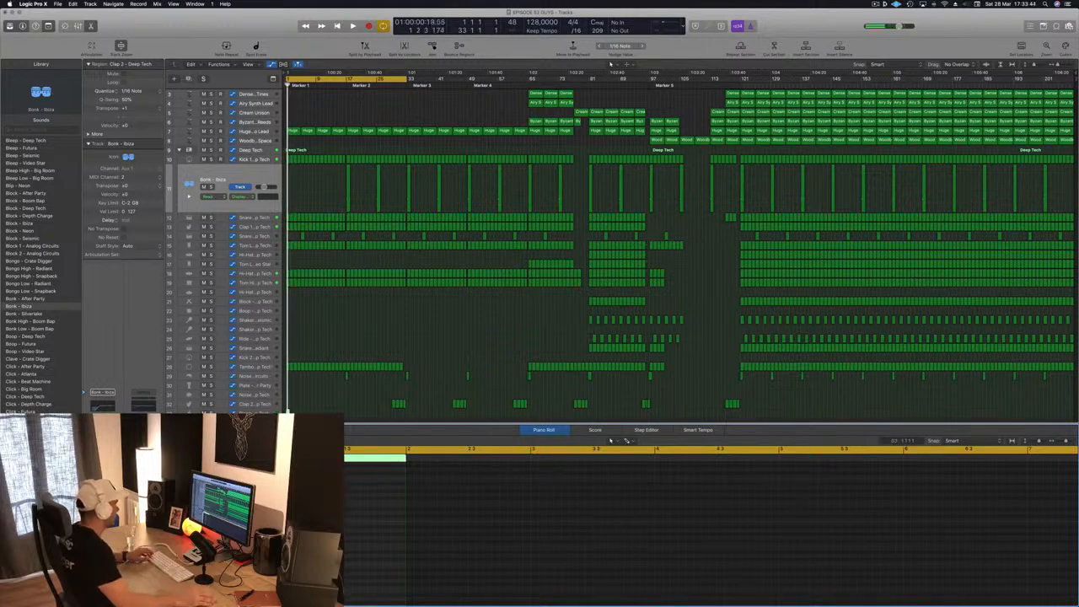
click(267, 410)
key(space)
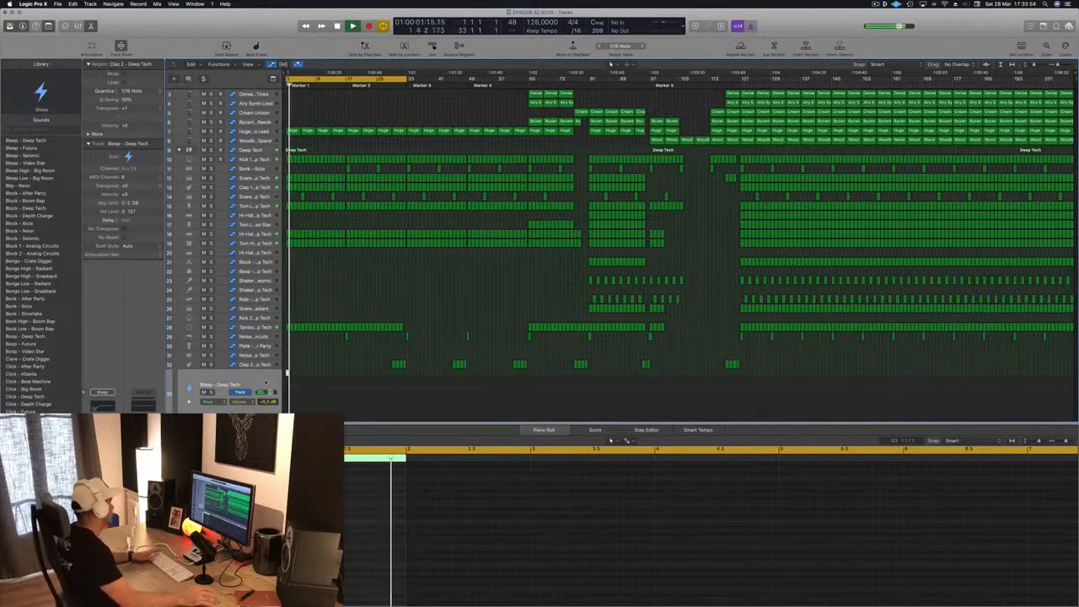
- Try the Noise - Big Room and Noise - Deep Tech sounds on the selected bleep track
scroll(41, 345, down, 5)
scroll(41, 346, down, 5)
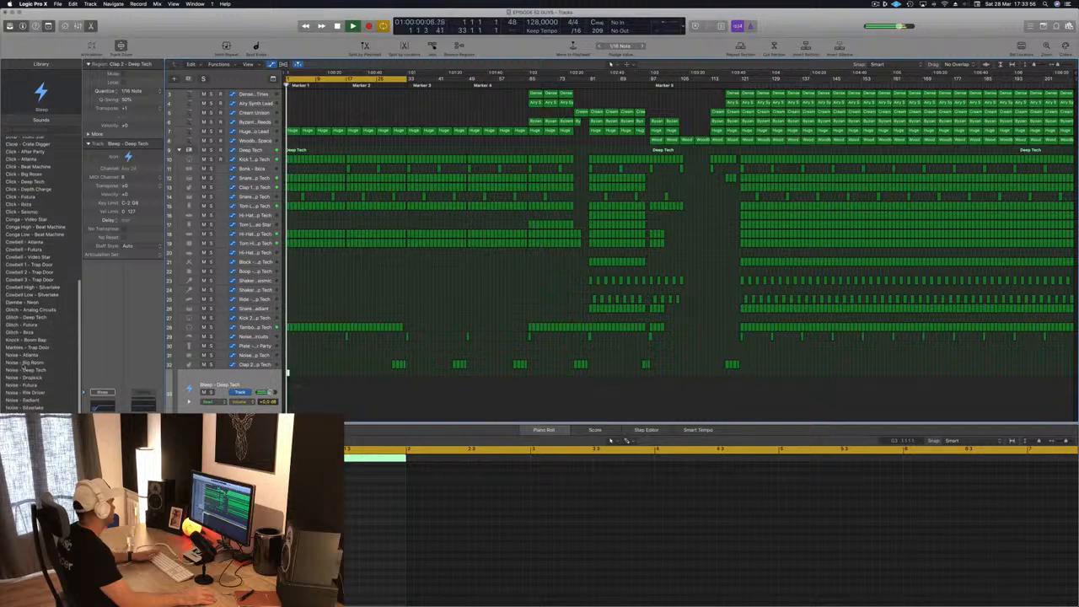
click(28, 363)
key(space)
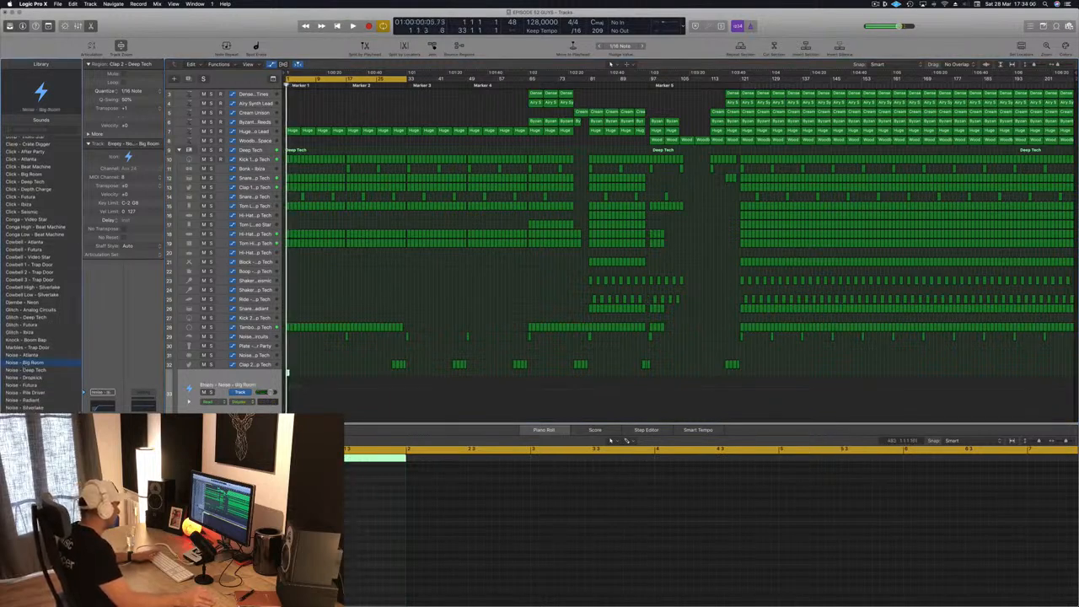
drag(285, 524, 346, 524)
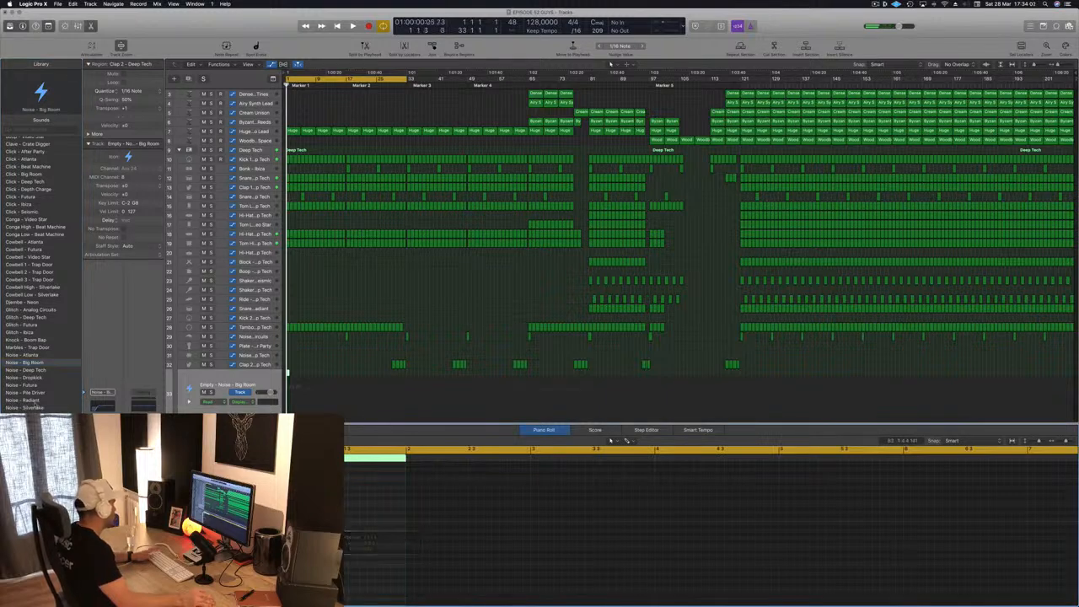
key(space)
click(17, 371)
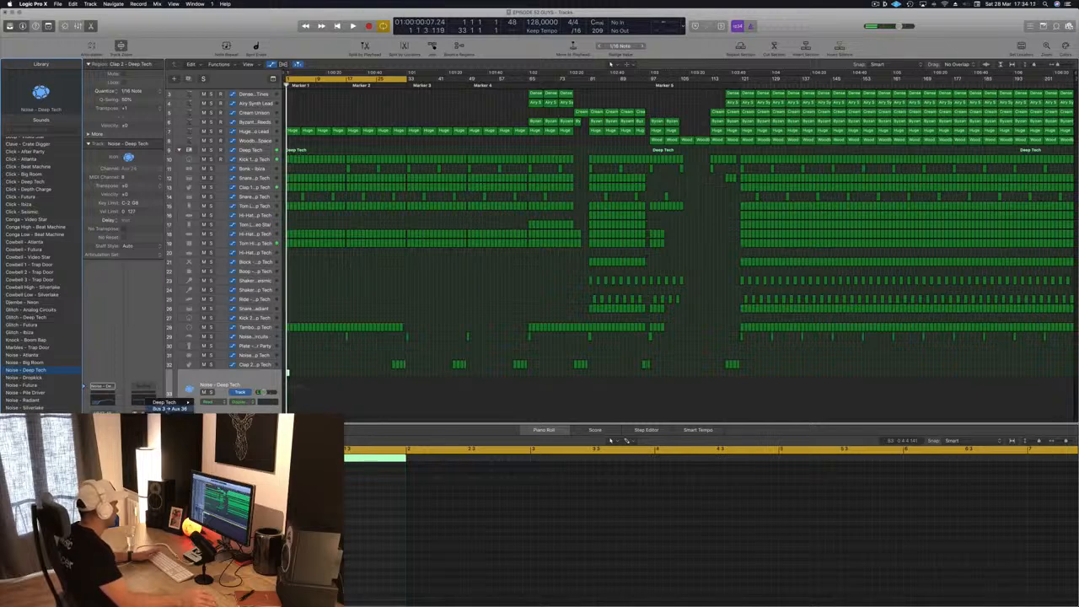
- Set the noise track's routing to Bus 3 → Aux 36 and load the Noise - Dropkick sound
click(167, 409)
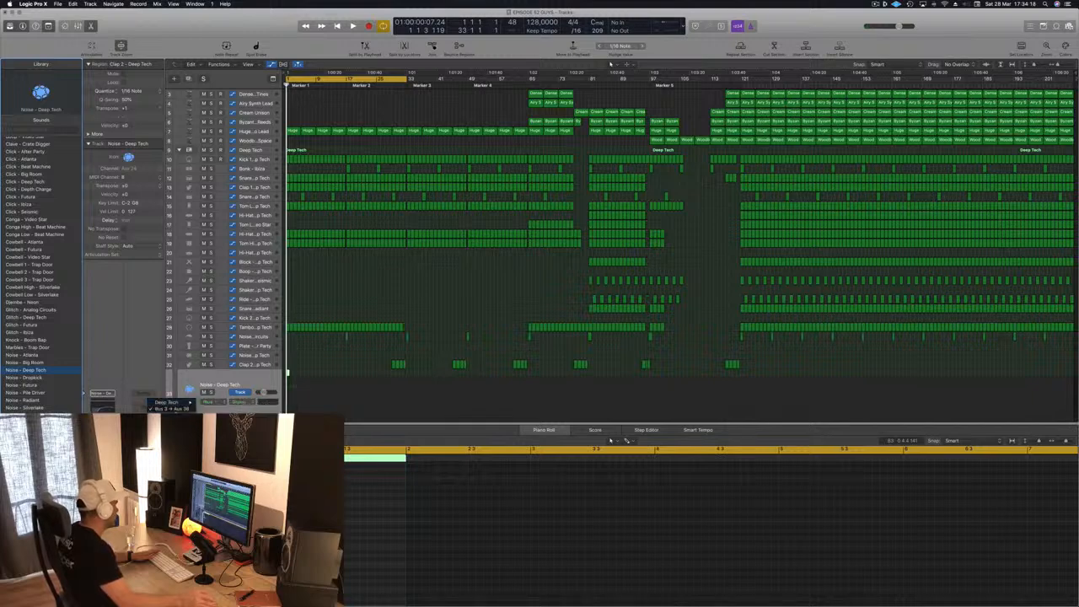
click(148, 377)
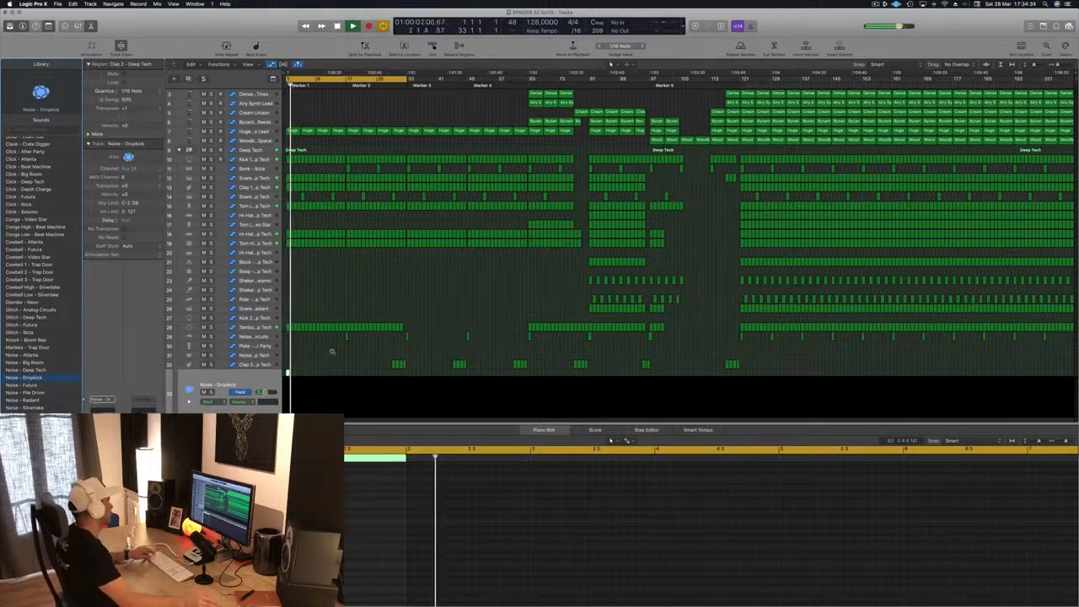
key(space)
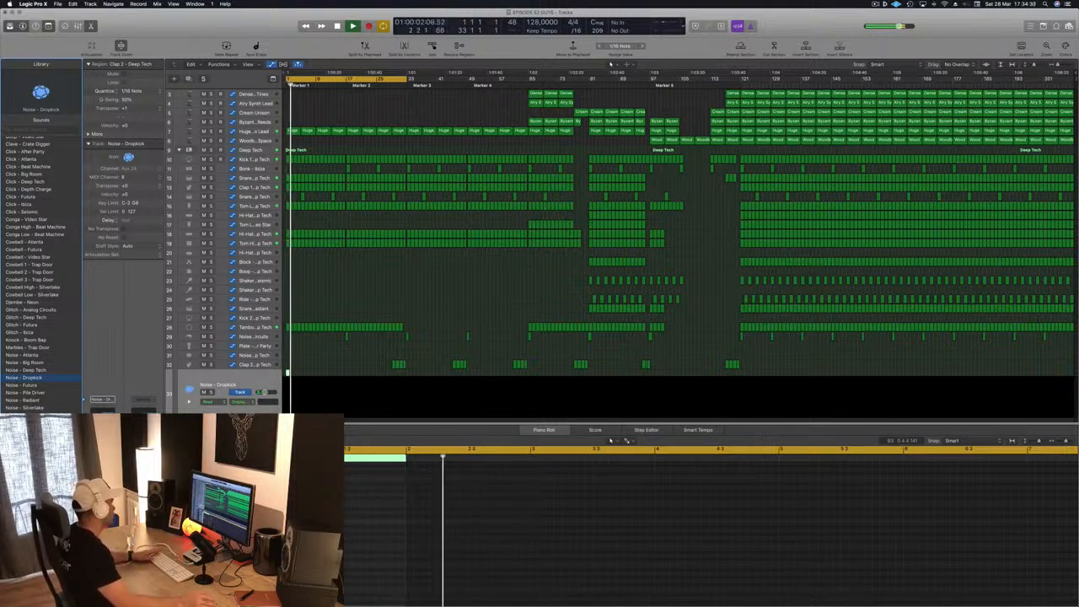
- Sidechain the Aux 33 compressor to Bus 13 (Kick 1 - Deep Tech) and lower its threshold to about -35 dB
click(102, 459)
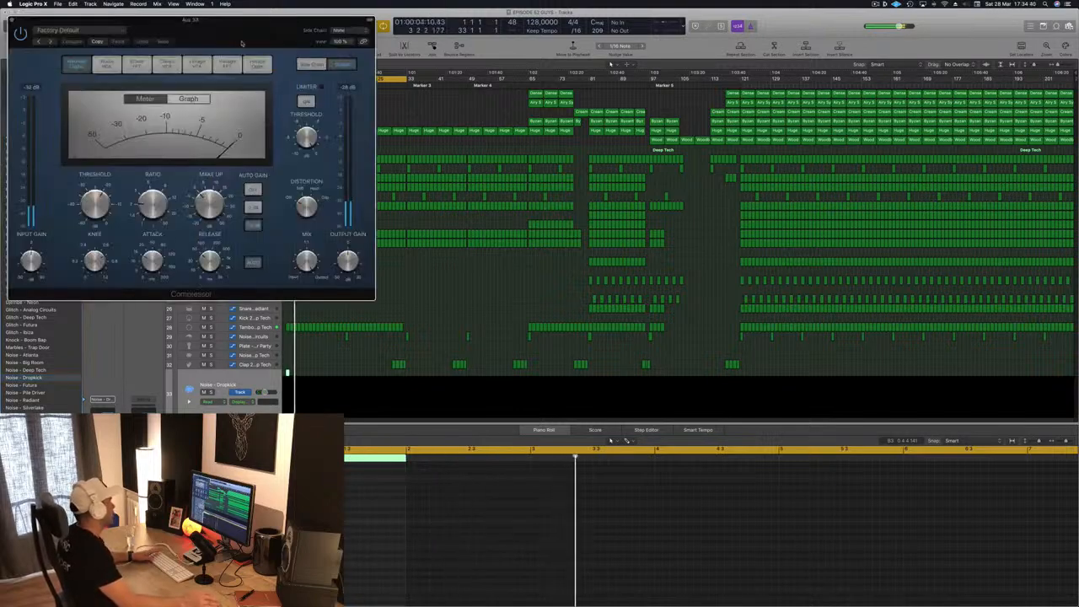
drag(239, 39, 573, 200)
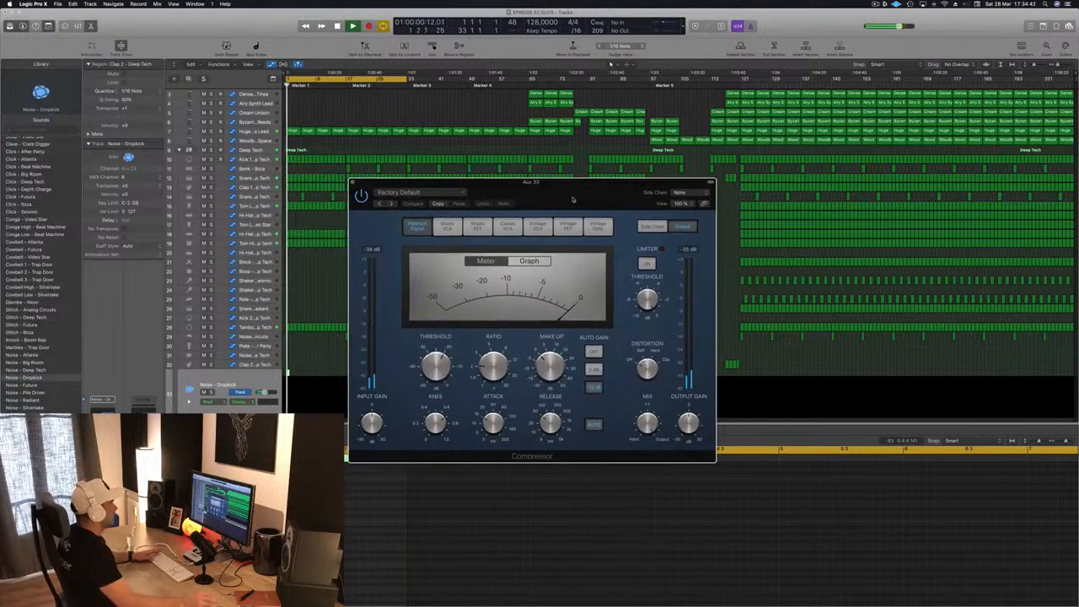
click(680, 197)
mouse_move(685, 214)
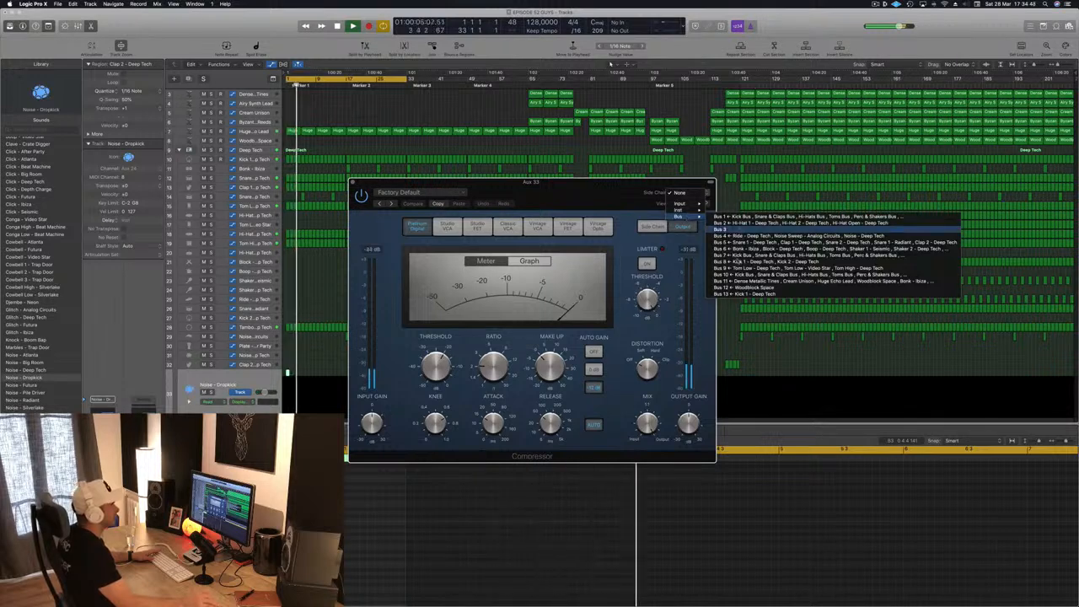
click(742, 294)
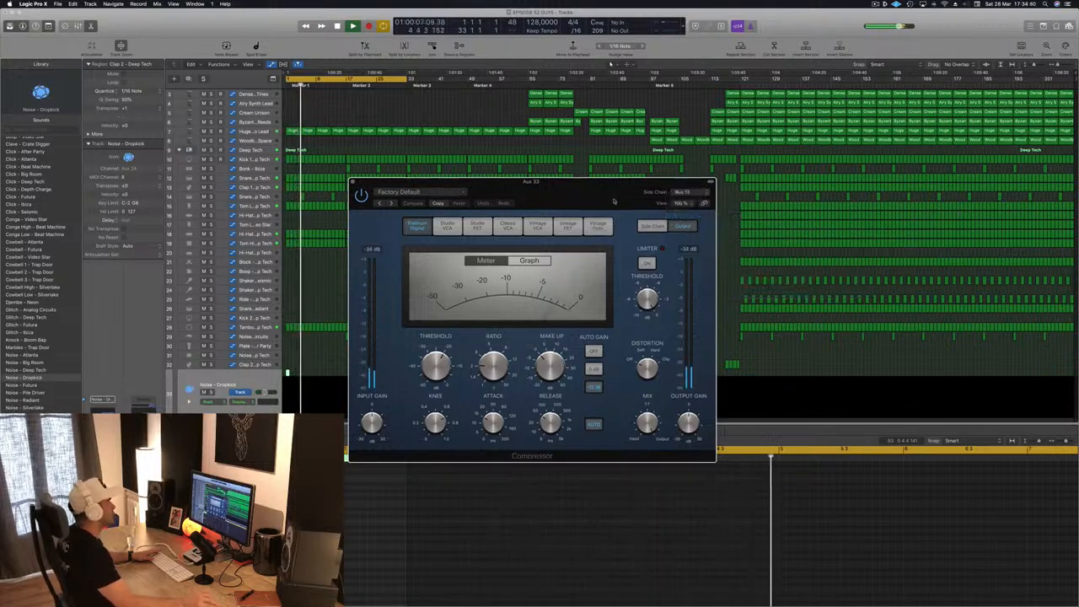
drag(611, 204, 571, 224)
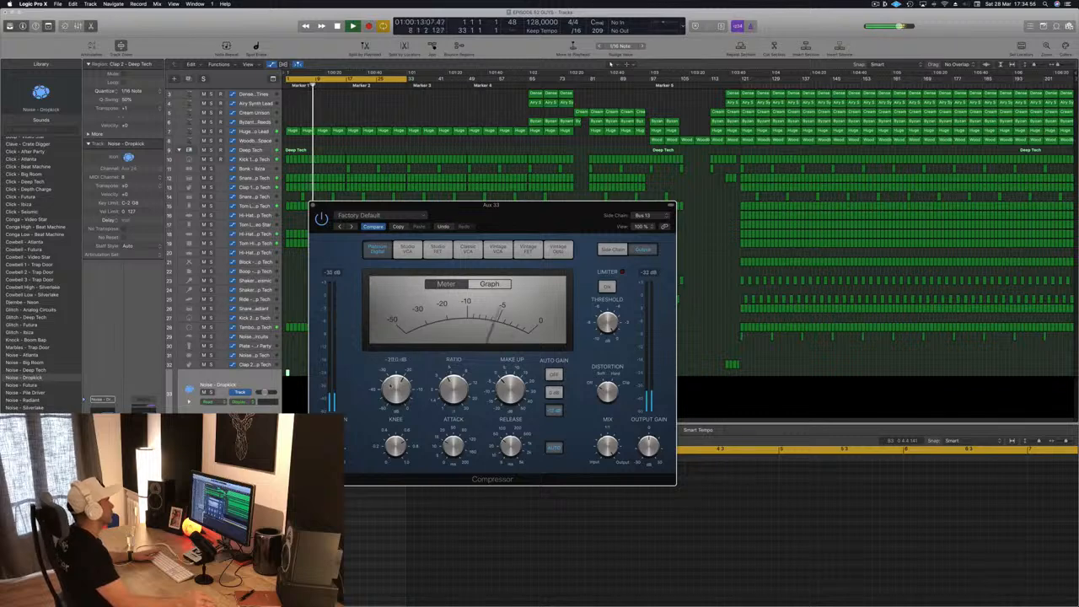
click(313, 205)
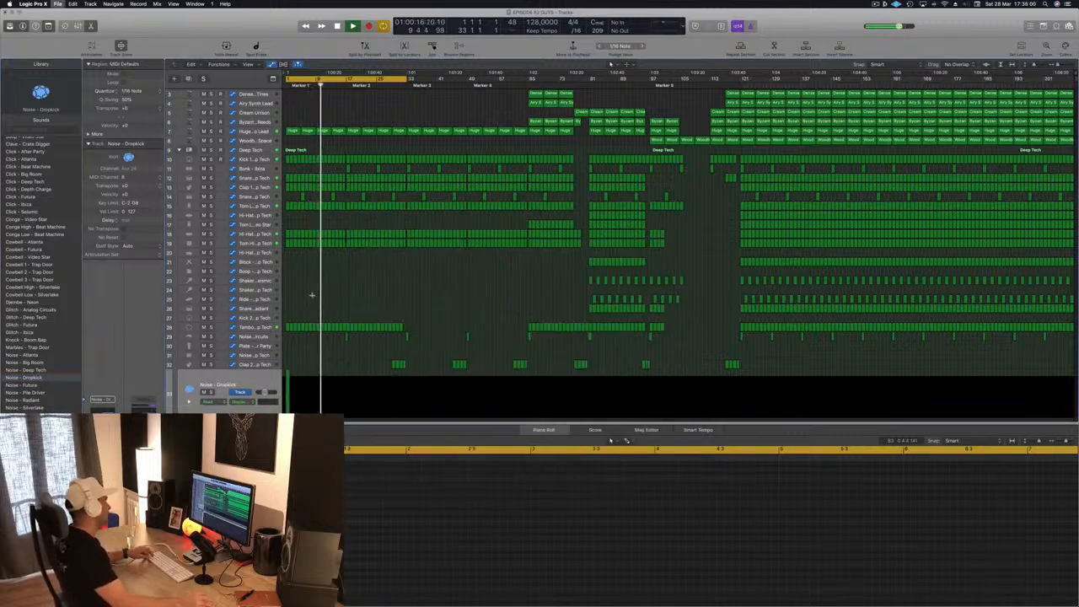
- Delete the Huge Echo Lead regions at bars 1 and 9
scroll(331, 280, up, 3)
key(space)
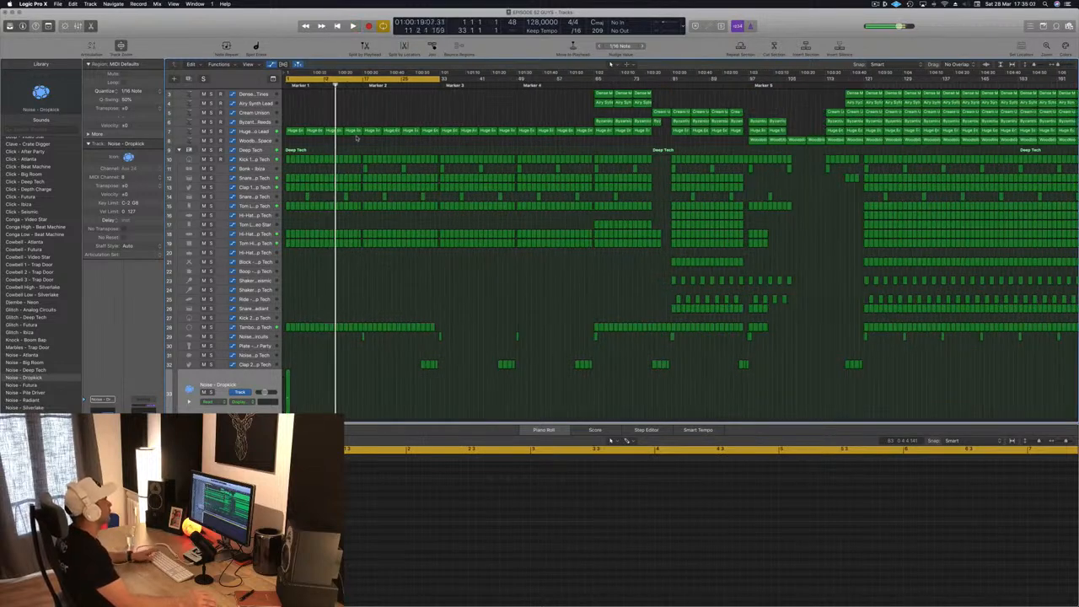
click(297, 132)
key(Delete)
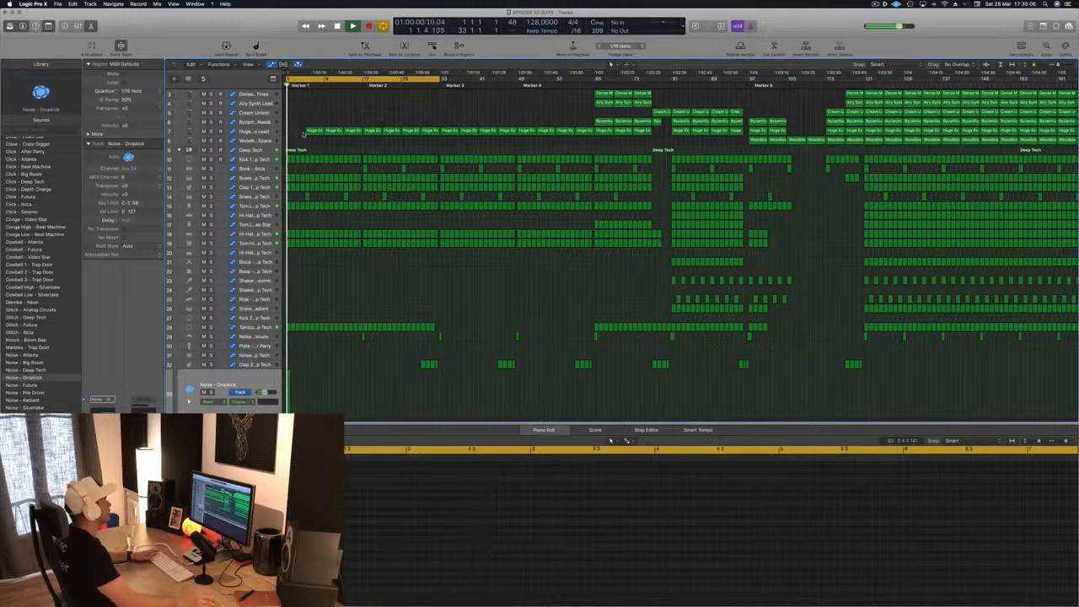
key(Right)
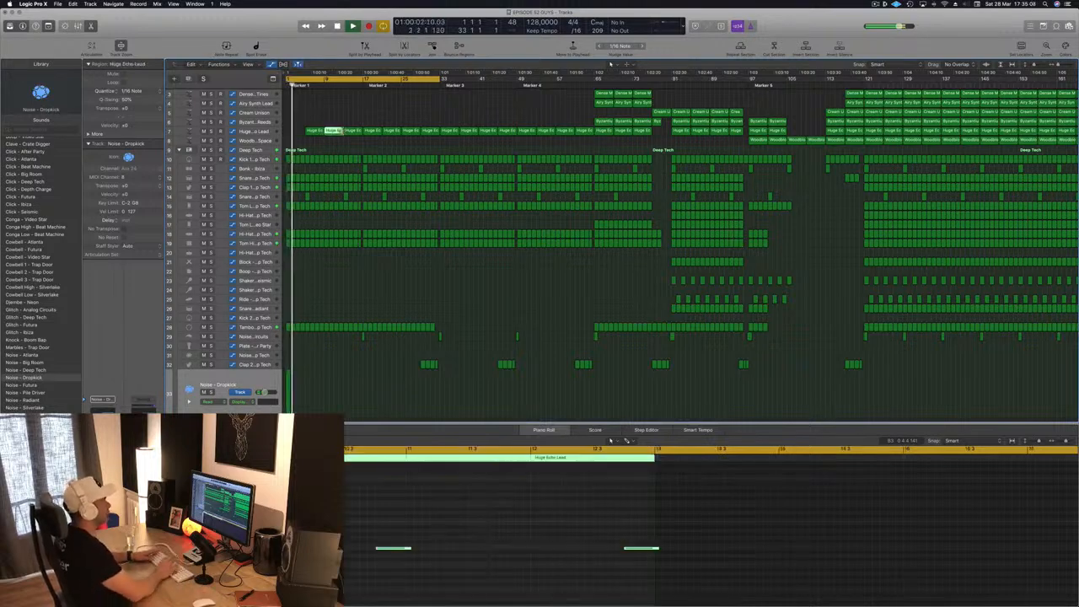
key(Delete)
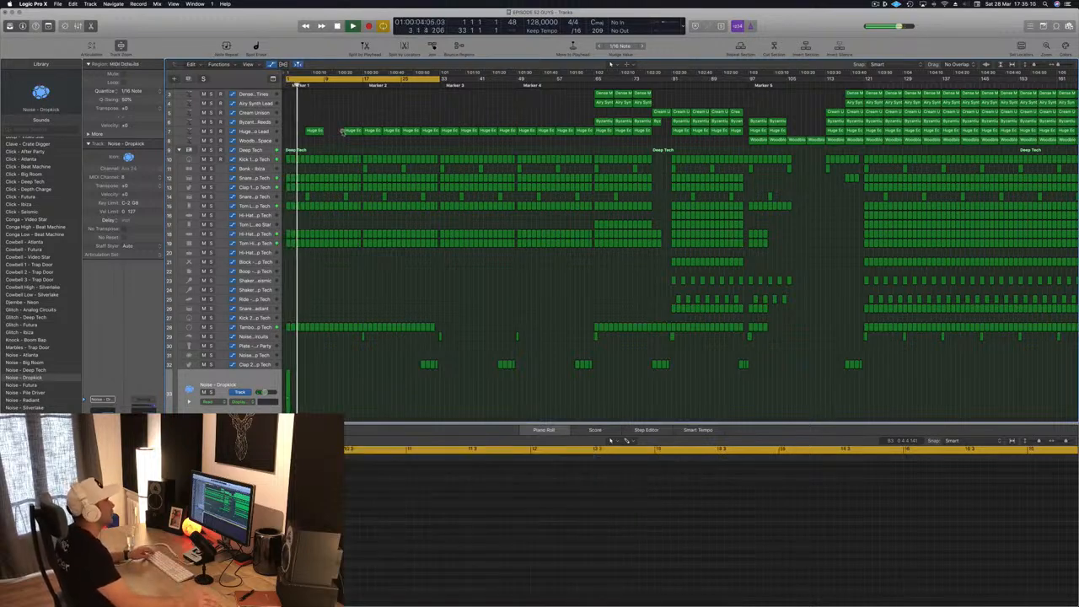
- Copy the Cream Unison region from bar 77 to bar 9 and select the Cream Unison track
key(super+Left)
click(590, 112)
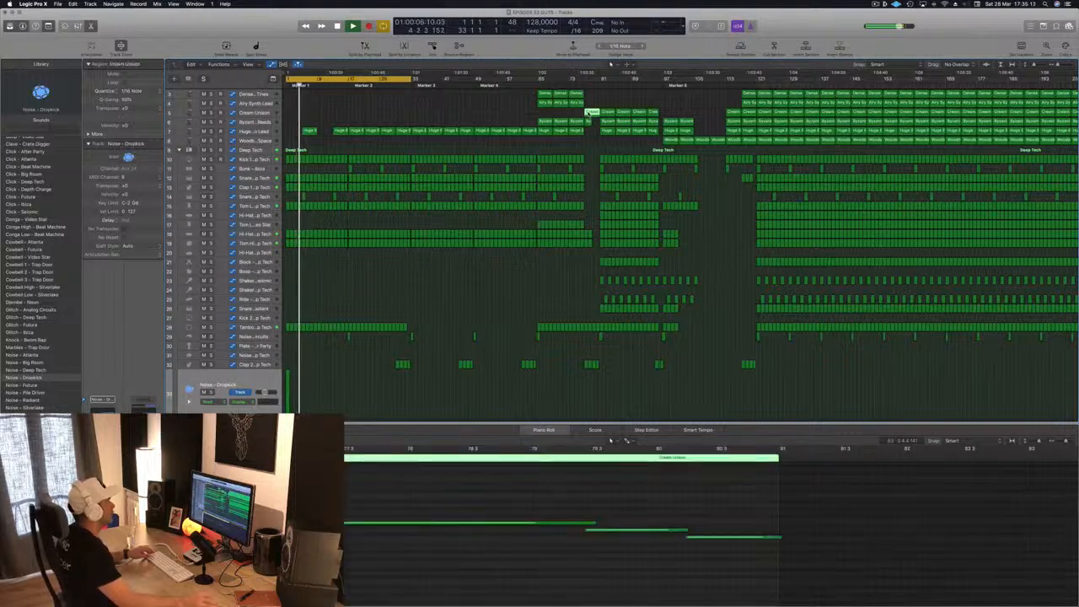
drag(590, 112, 322, 119)
click(267, 112)
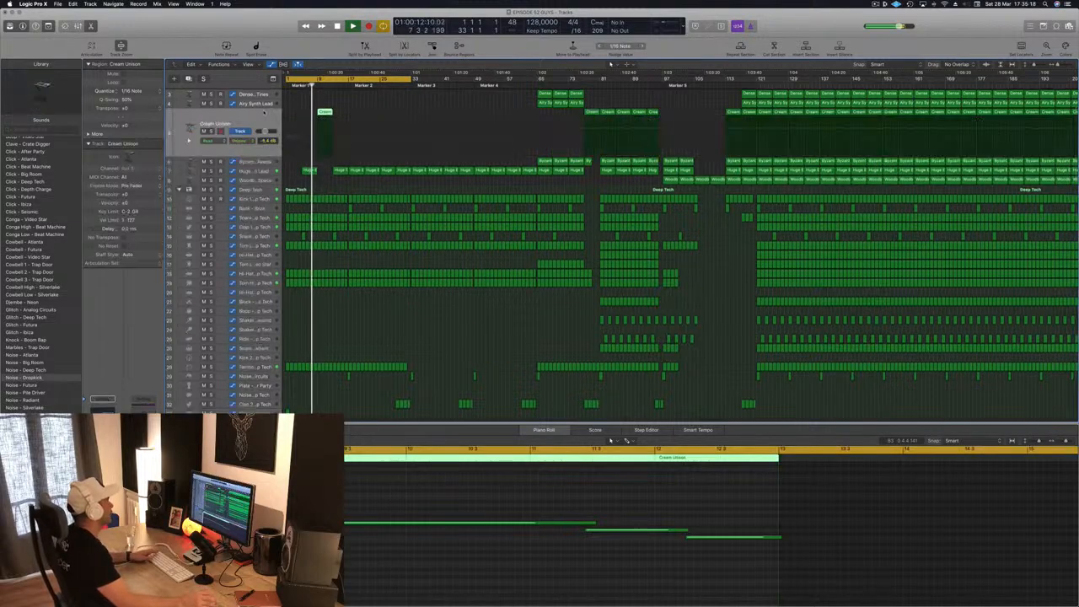
- Delete the last two notes of the Cream Unison region at bar 9 and shorten its long note to about bar 10
scroll(363, 103, up, 2)
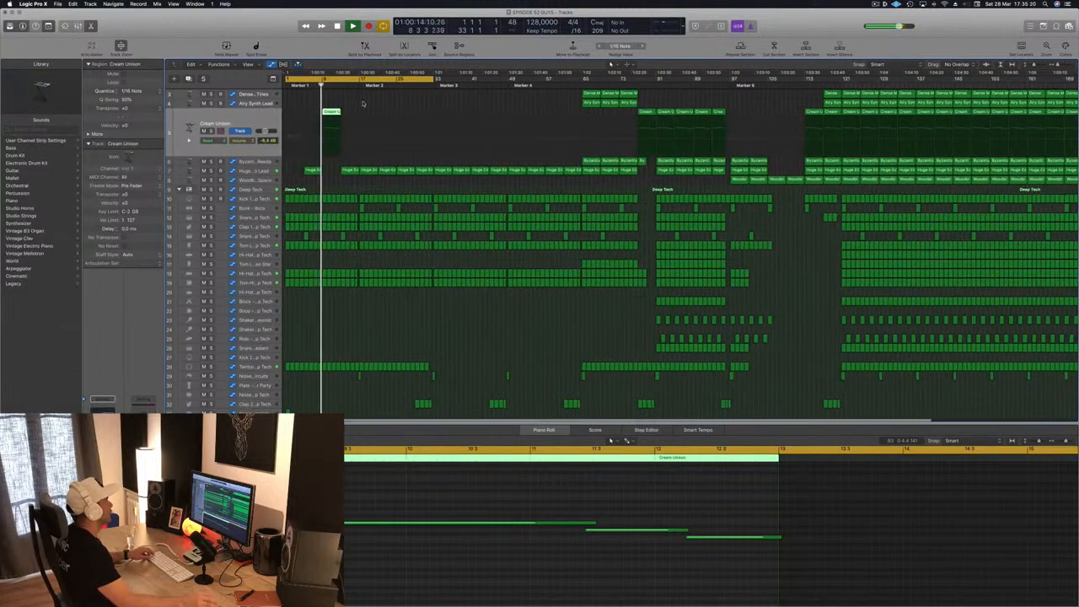
scroll(363, 104, down, 3)
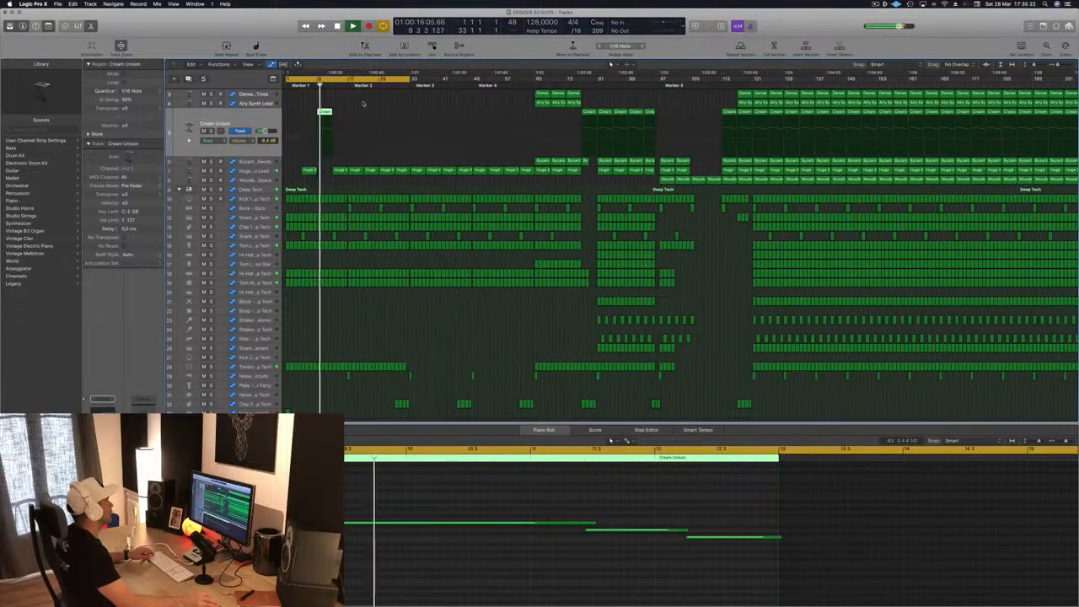
scroll(363, 104, up, 3)
scroll(363, 103, up, 1)
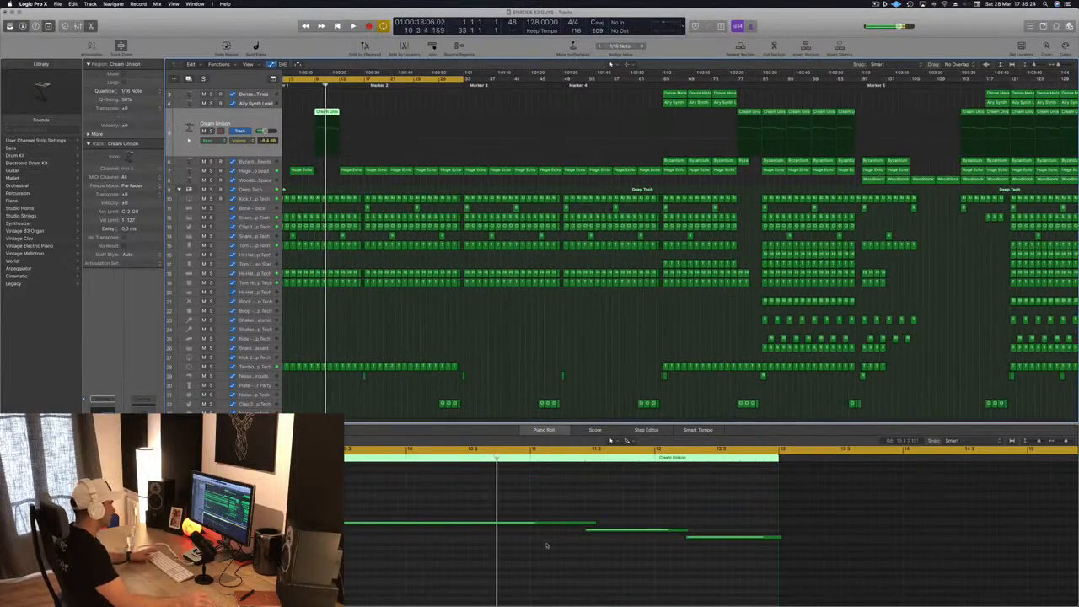
drag(606, 501, 734, 555)
key(Delete)
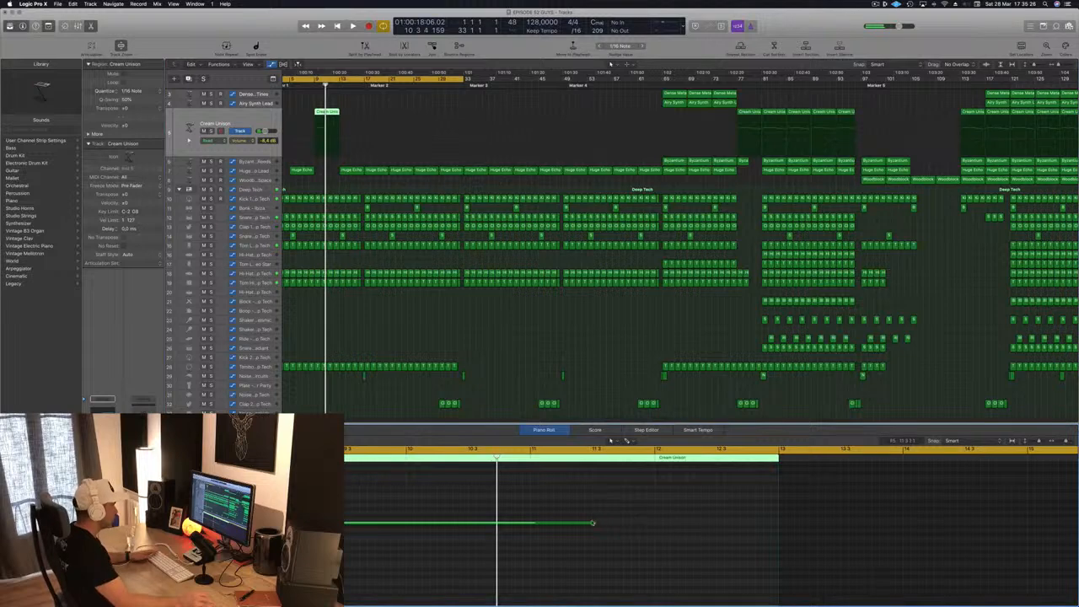
drag(595, 522, 404, 524)
key(space)
- Copy the edited Cream Unison region from bar 9 to bar 17
scroll(330, 146, down, 2)
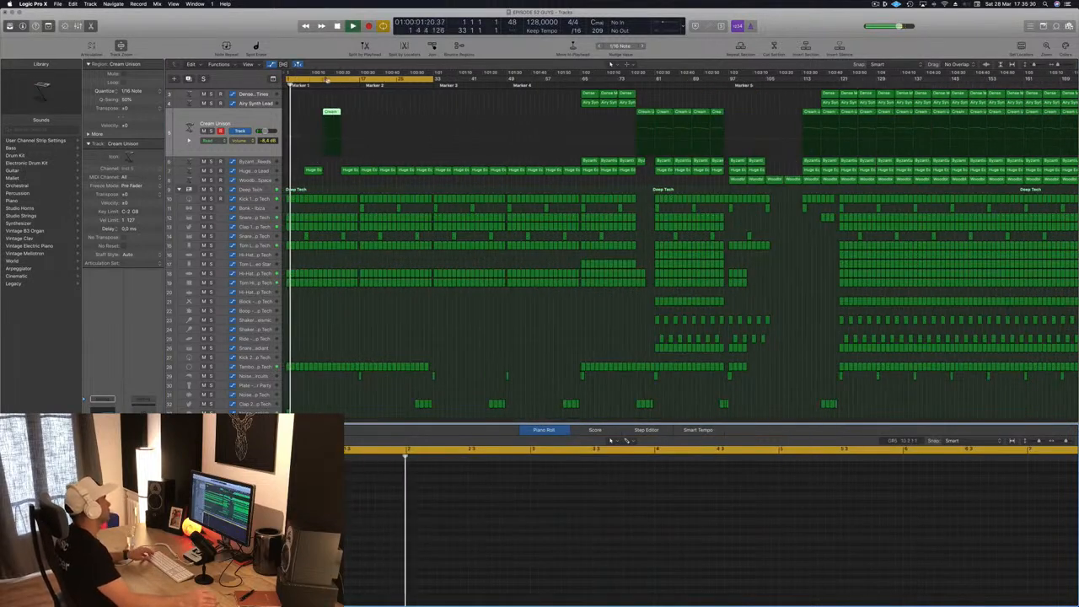
drag(332, 112, 369, 118)
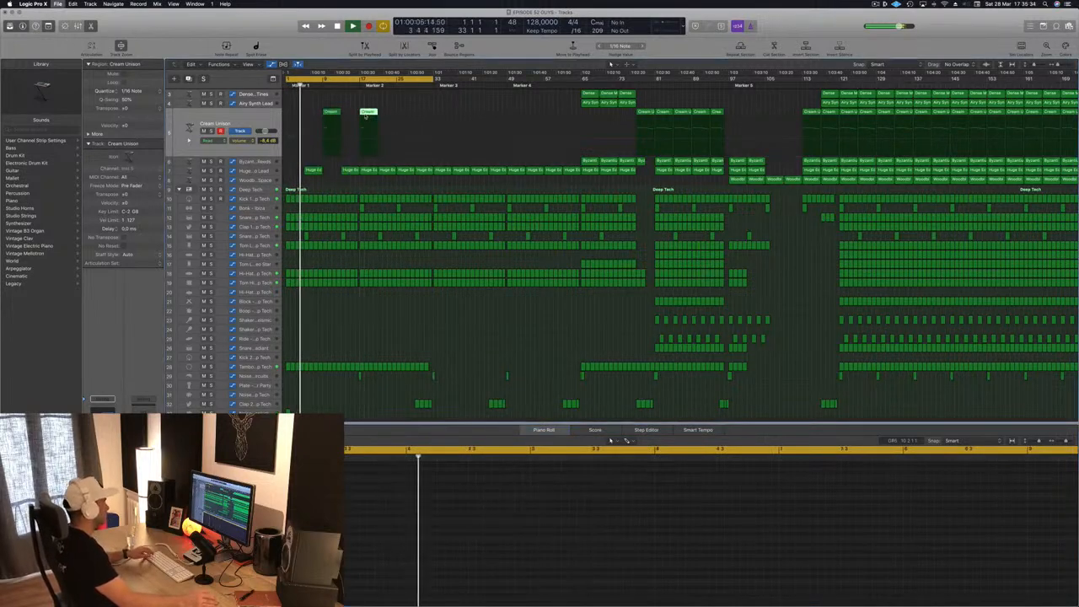
scroll(325, 326, down, 2)
click(325, 327)
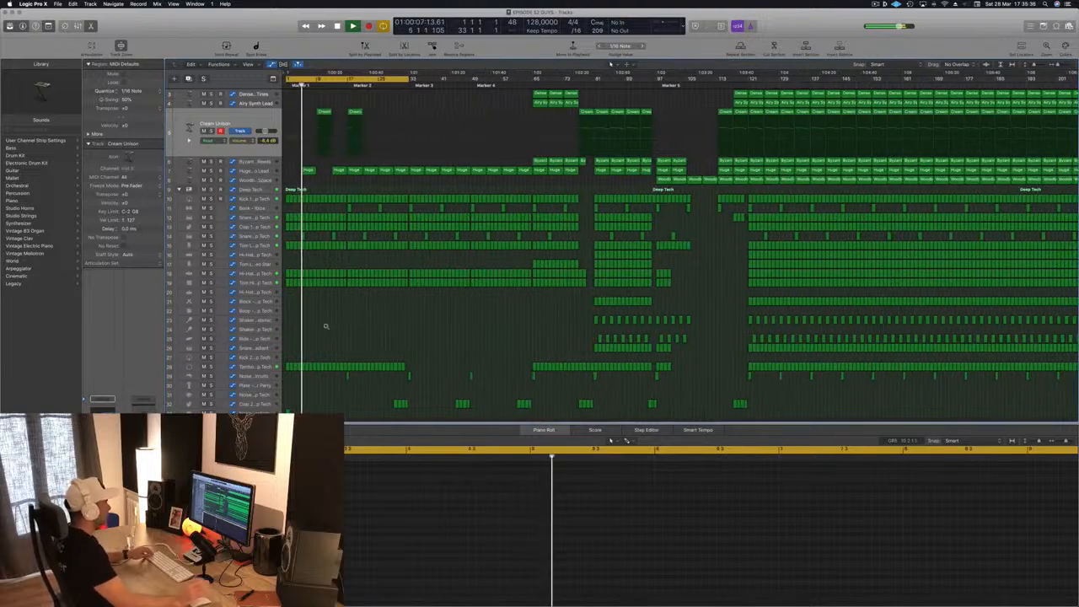
- Play back the opening section and examine how the Cream Unison regions at bars 9 and 17 sit against the other tracks
scroll(326, 328, up, 2)
scroll(326, 328, up, 2)
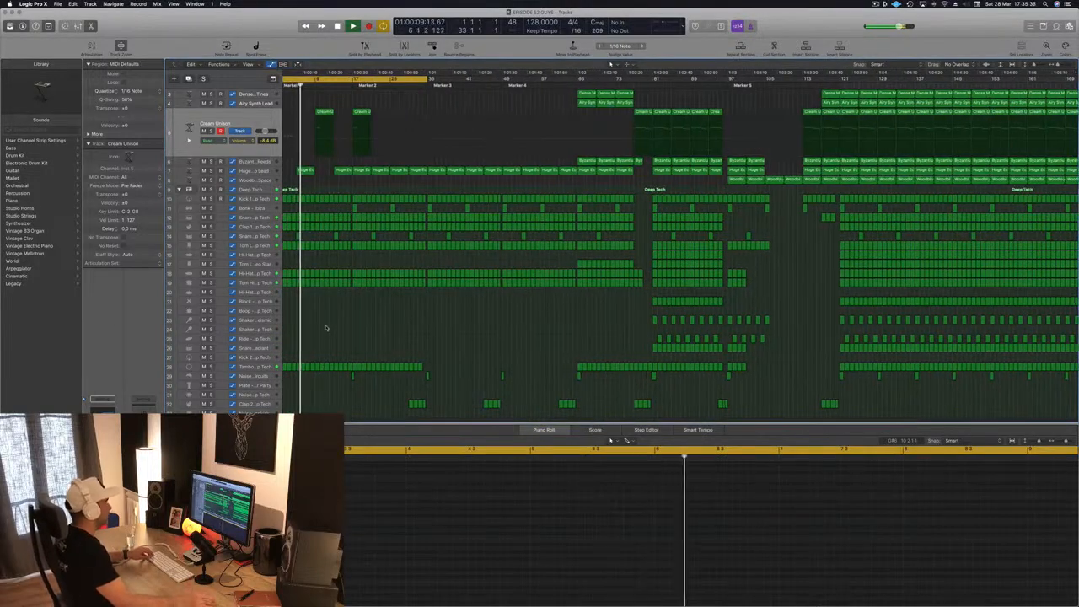
scroll(389, 181, down, 2)
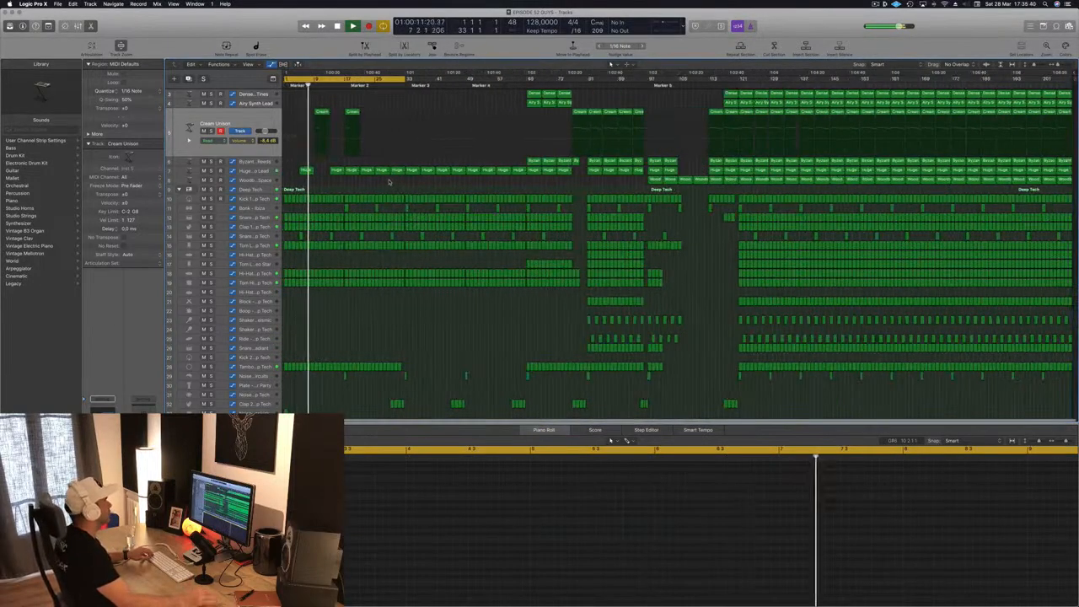
scroll(429, 135, up, 2)
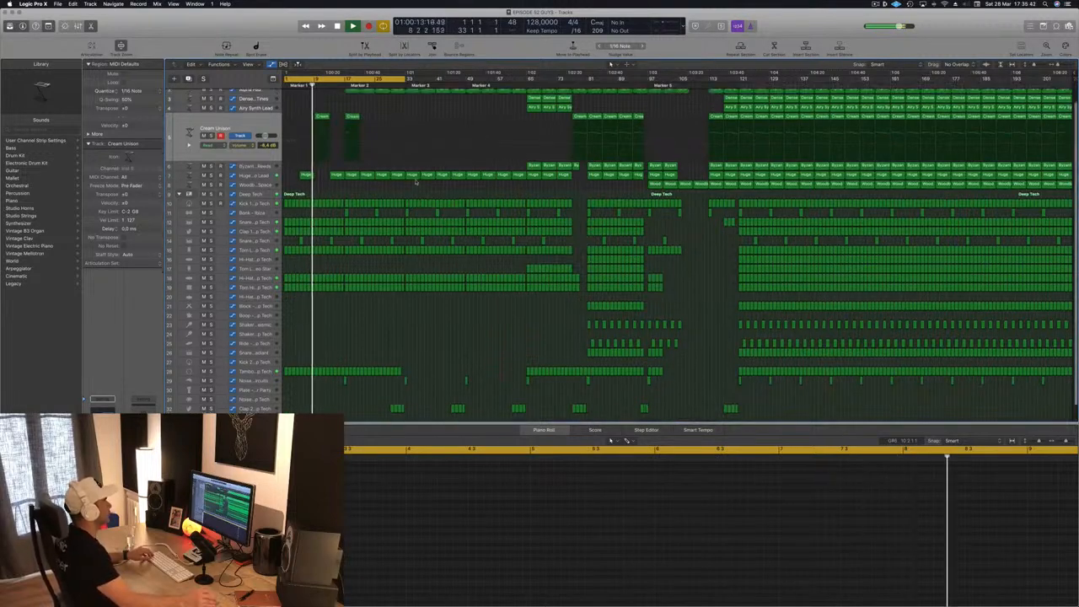
scroll(429, 135, up, 2)
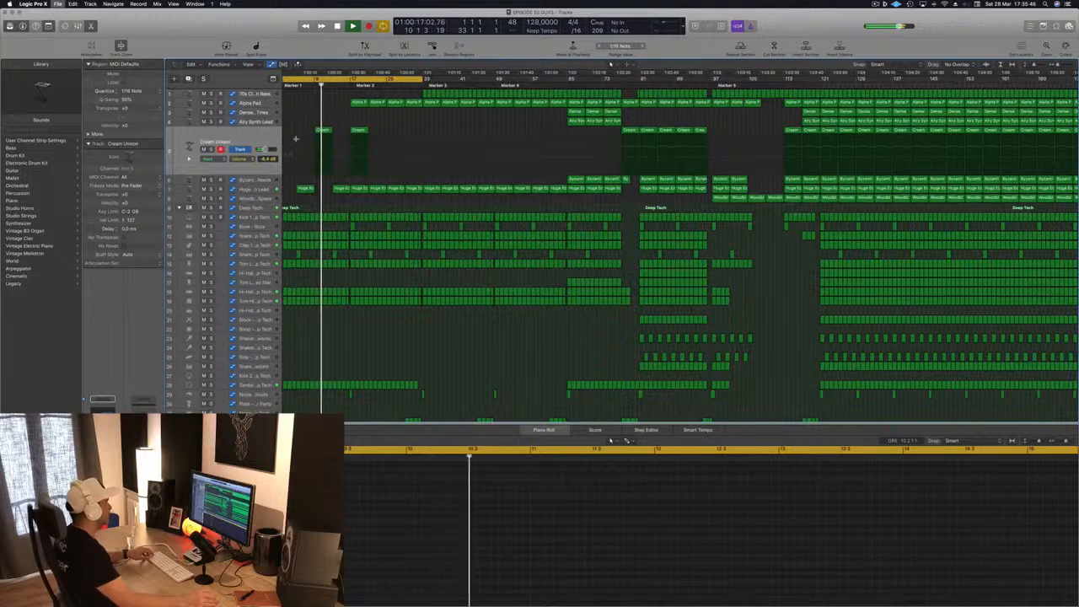
drag(371, 118, 312, 132)
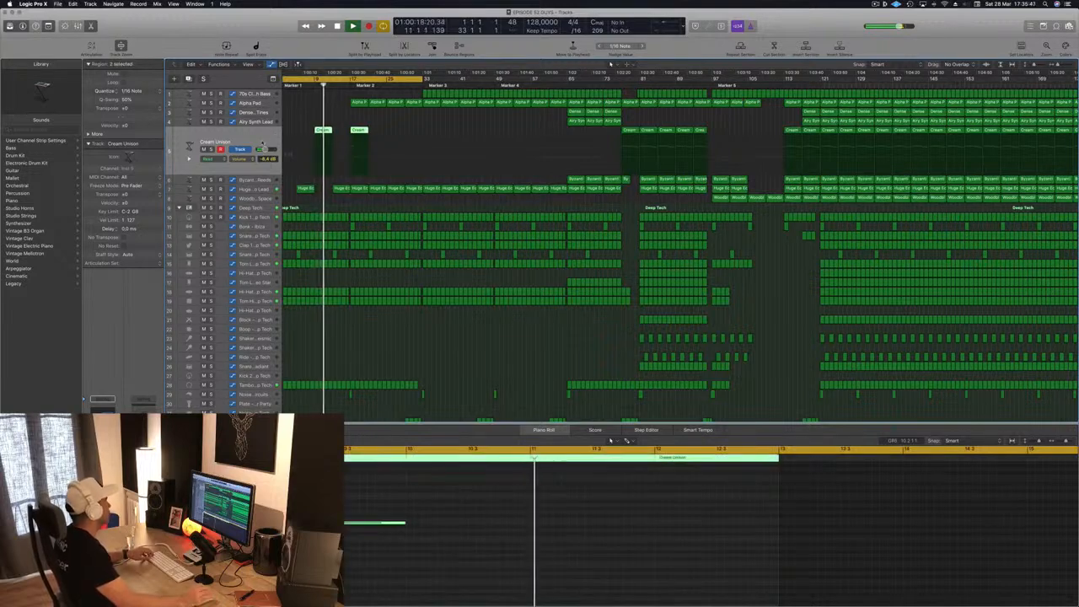
click(349, 116)
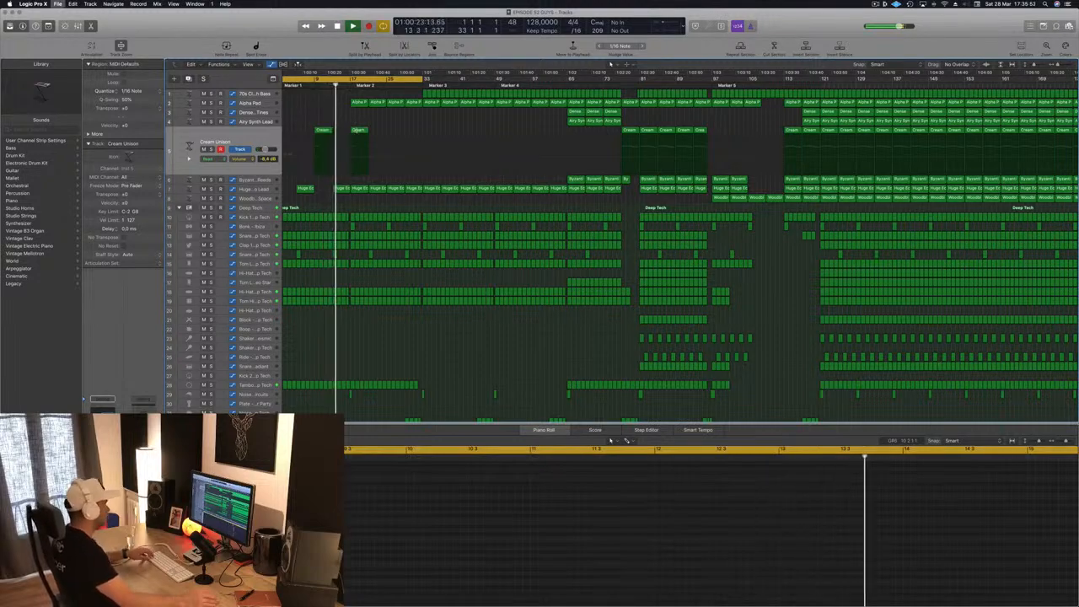
scroll(354, 118, up, 3)
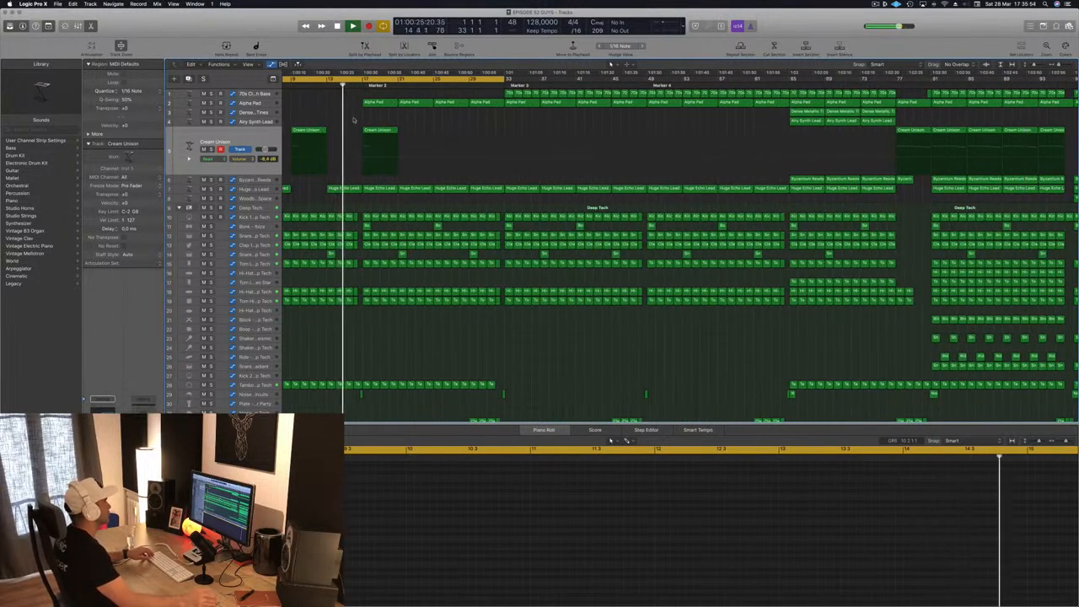
scroll(433, 131, down, 3)
scroll(352, 119, down, 2)
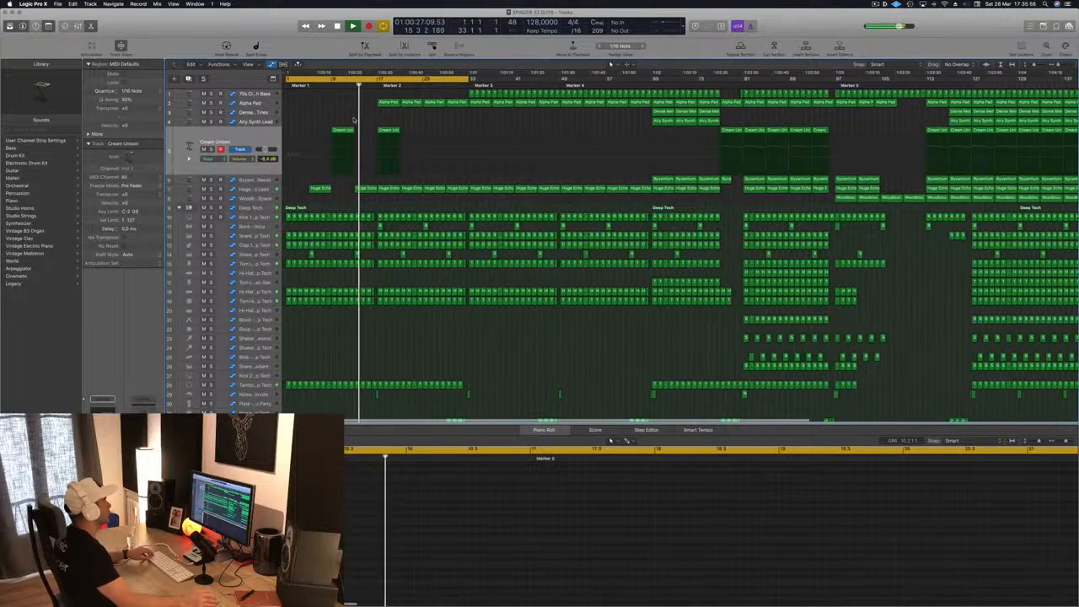
scroll(350, 121, down, 2)
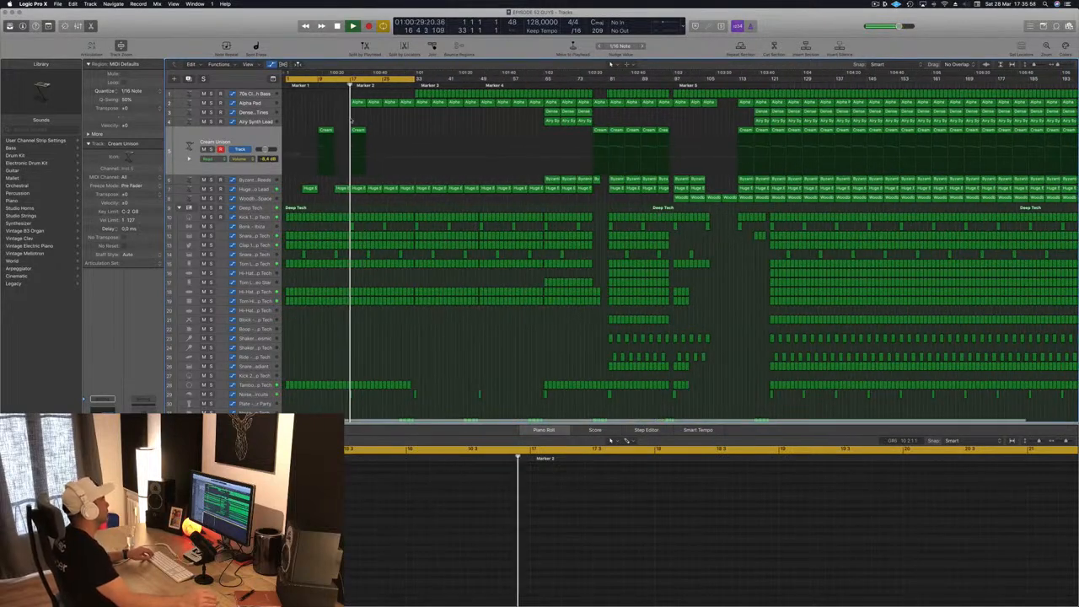
- Copy the two Cream Unison regions at bars 9 and 17 to bars 25 and 33
click(329, 103)
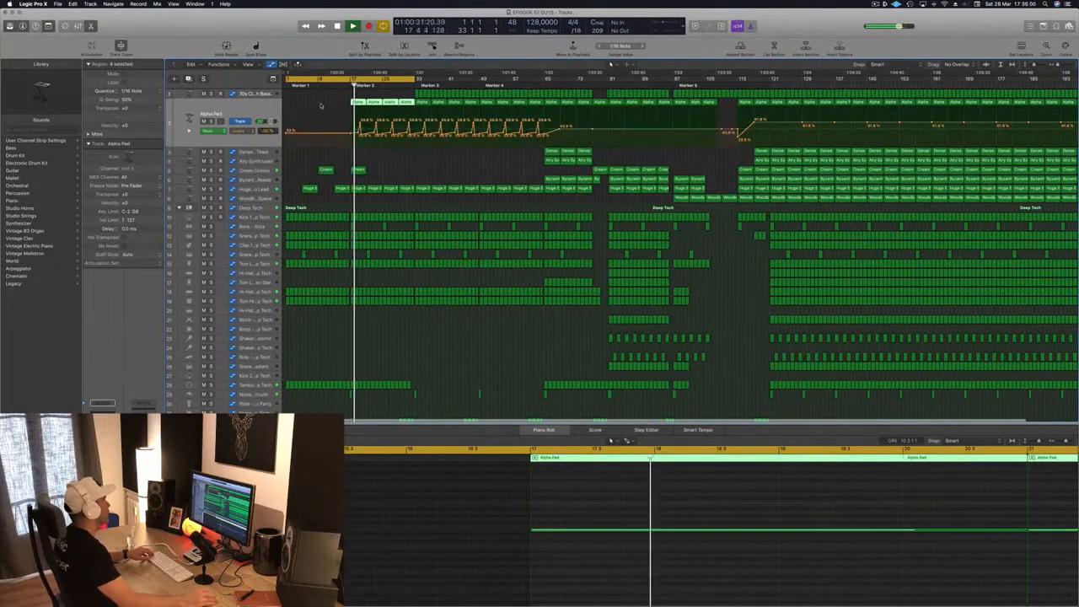
click(325, 171)
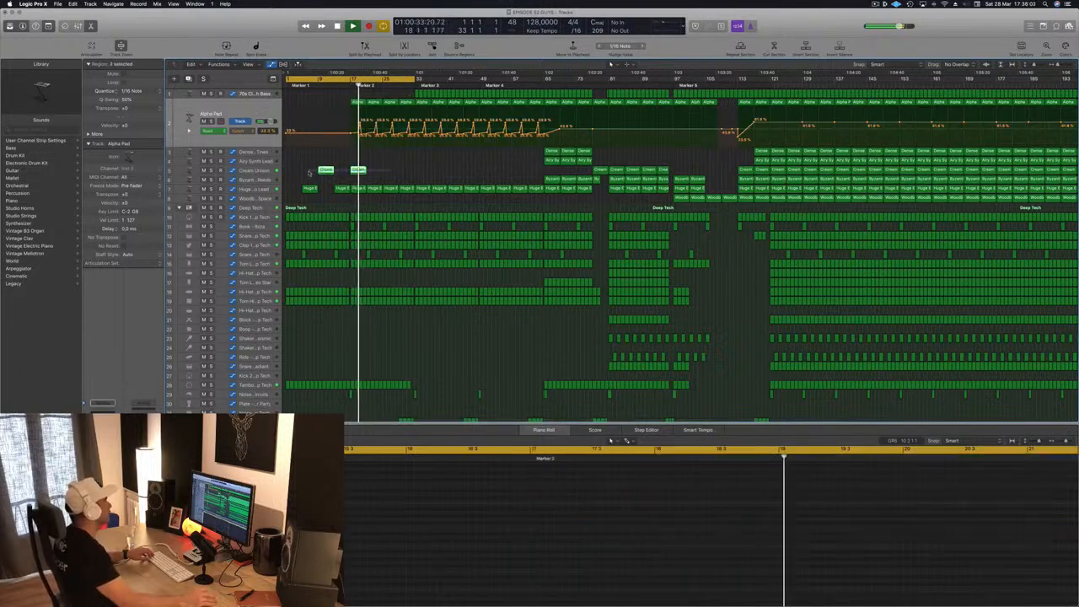
drag(325, 172, 389, 174)
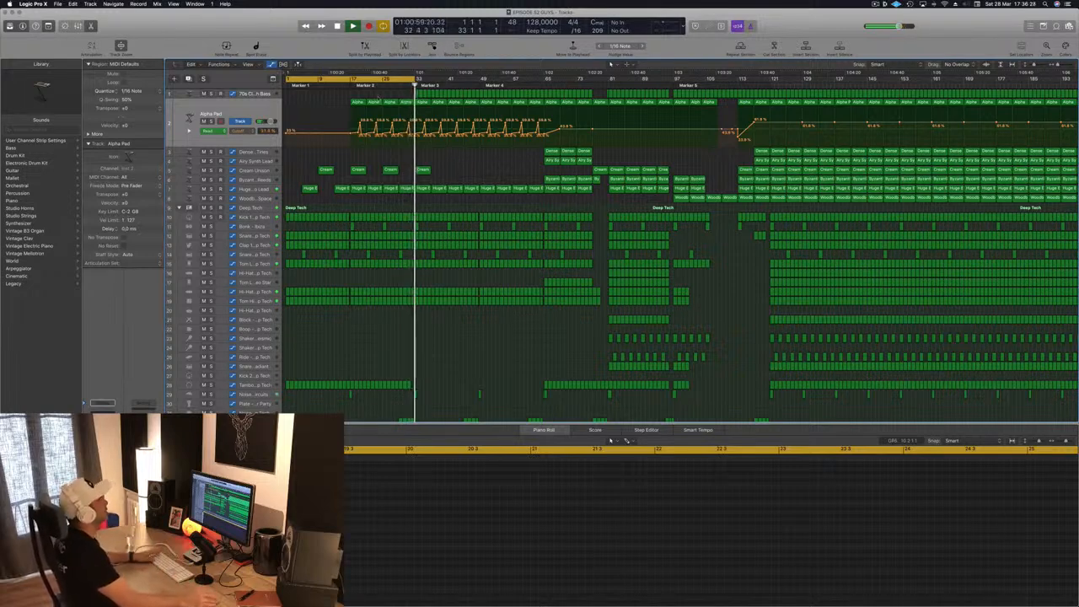
- Copy the Tambourine regions that start at bar 1 to bar 33 and extend the cycle range's end to bar 45
click(394, 85)
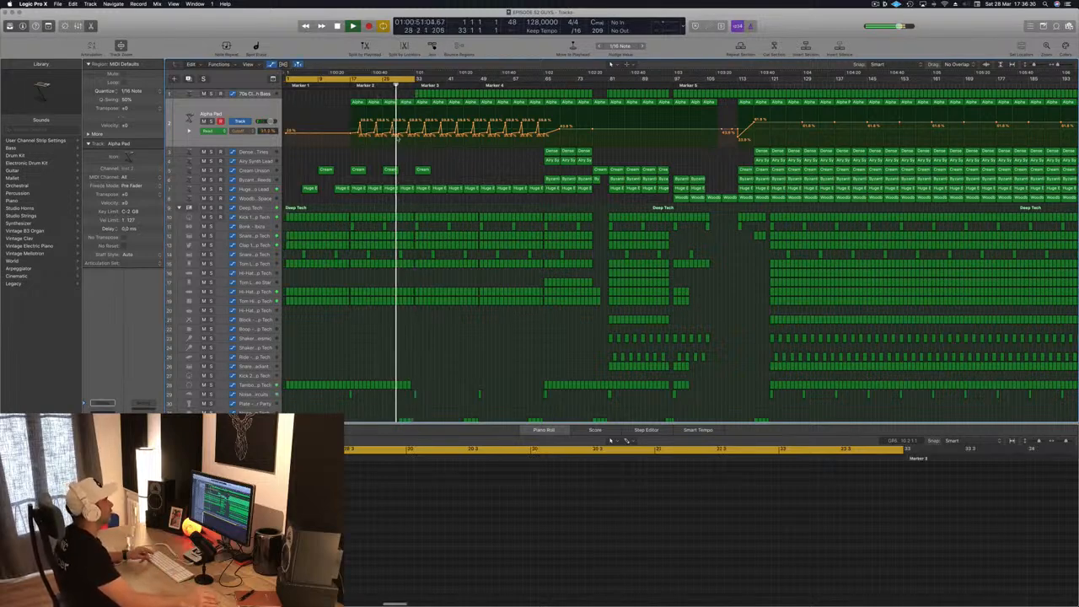
scroll(417, 219, down, 2)
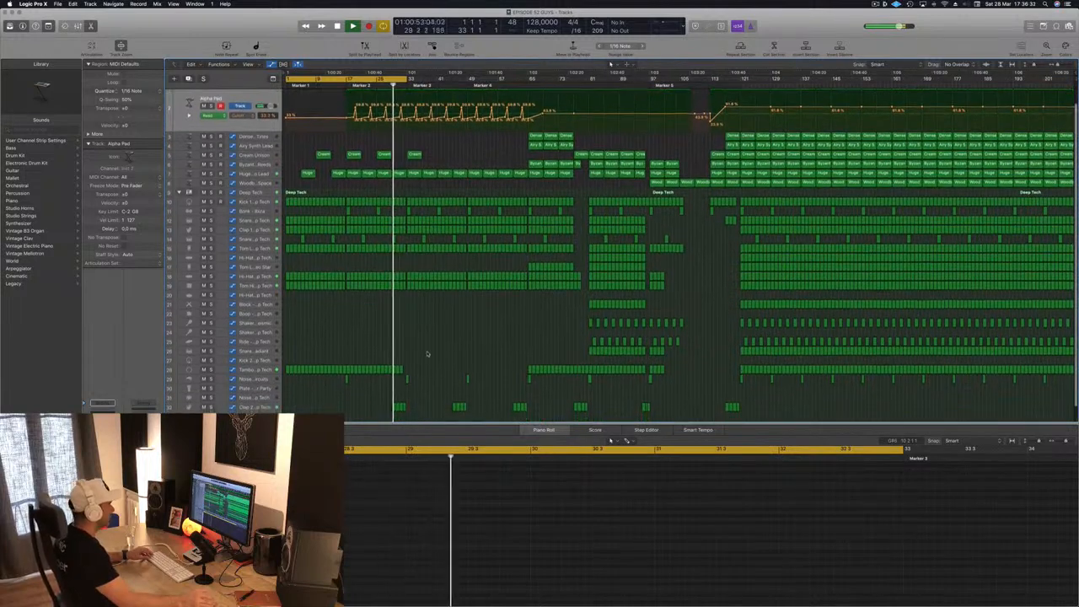
click(398, 370)
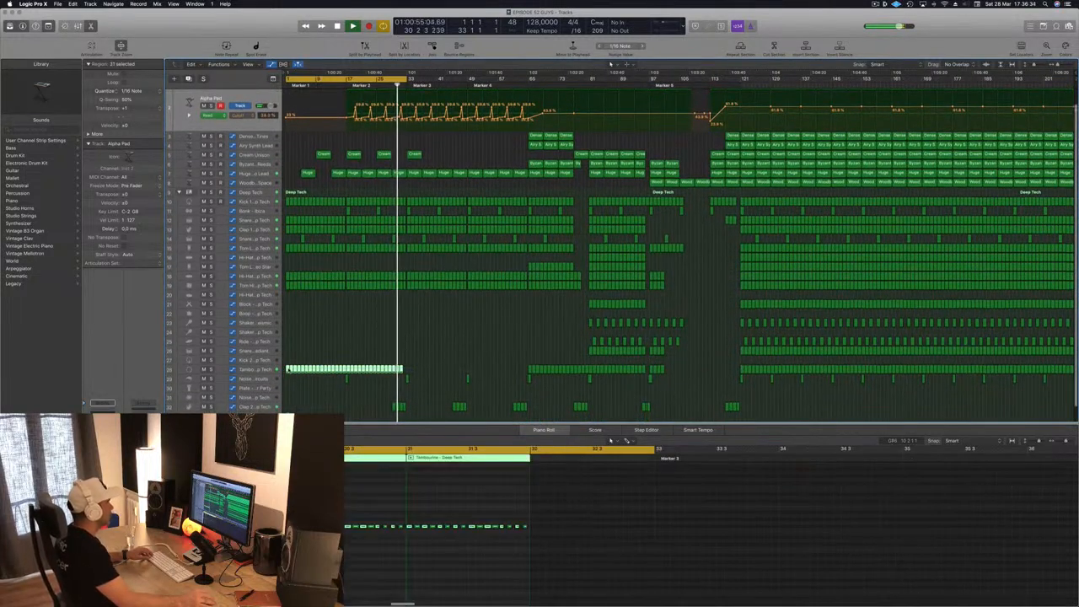
drag(287, 370, 408, 371)
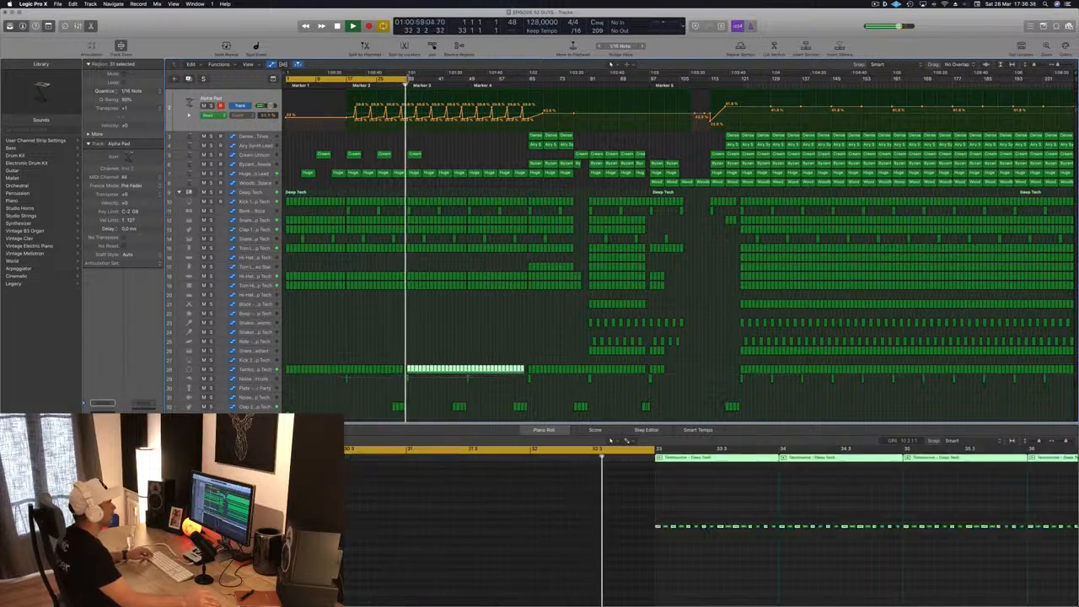
drag(405, 79, 452, 82)
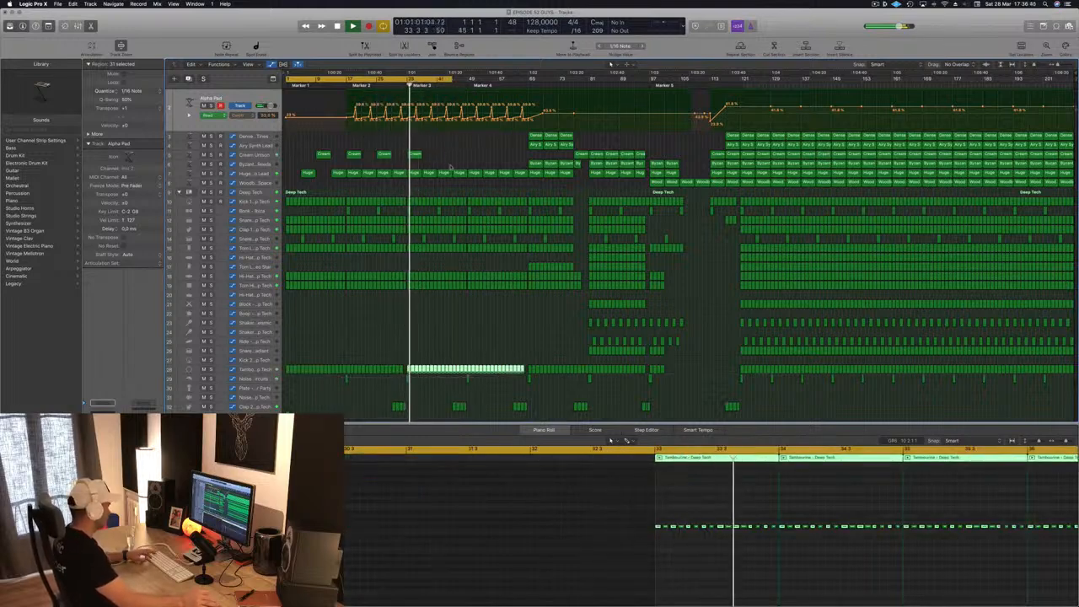
- Select the Huge Echo Lead track and replay the arrangement from about bar 31
scroll(449, 130, up, 1)
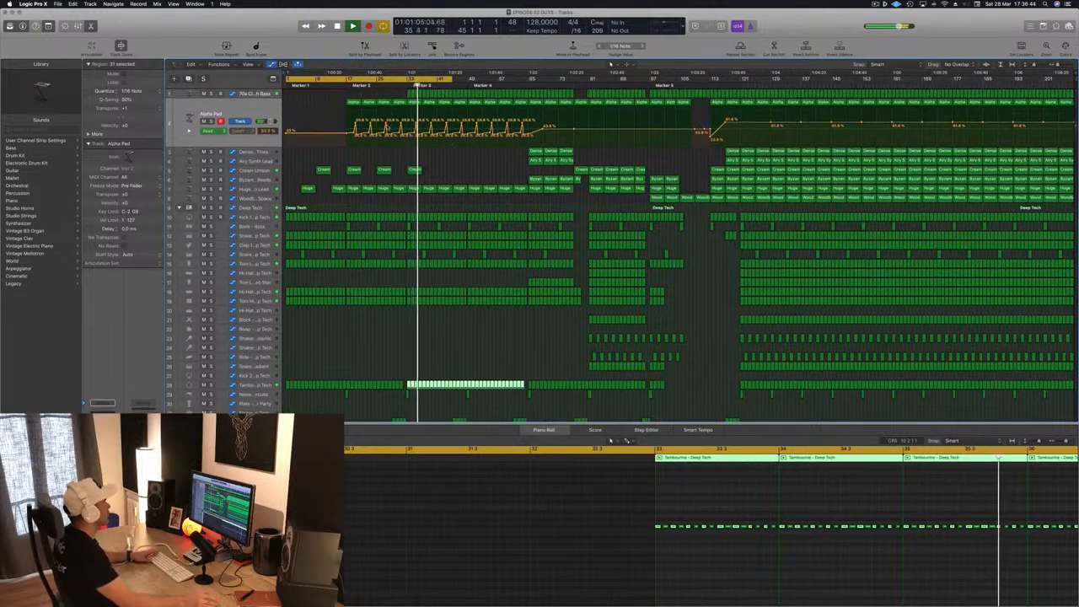
click(253, 190)
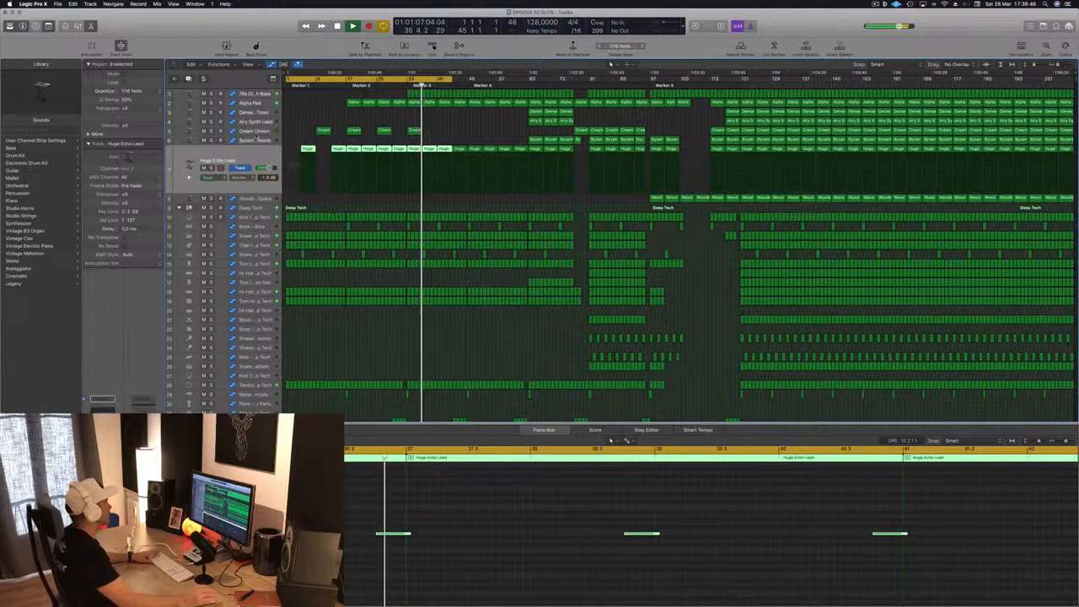
scroll(414, 120, up, 1)
click(400, 85)
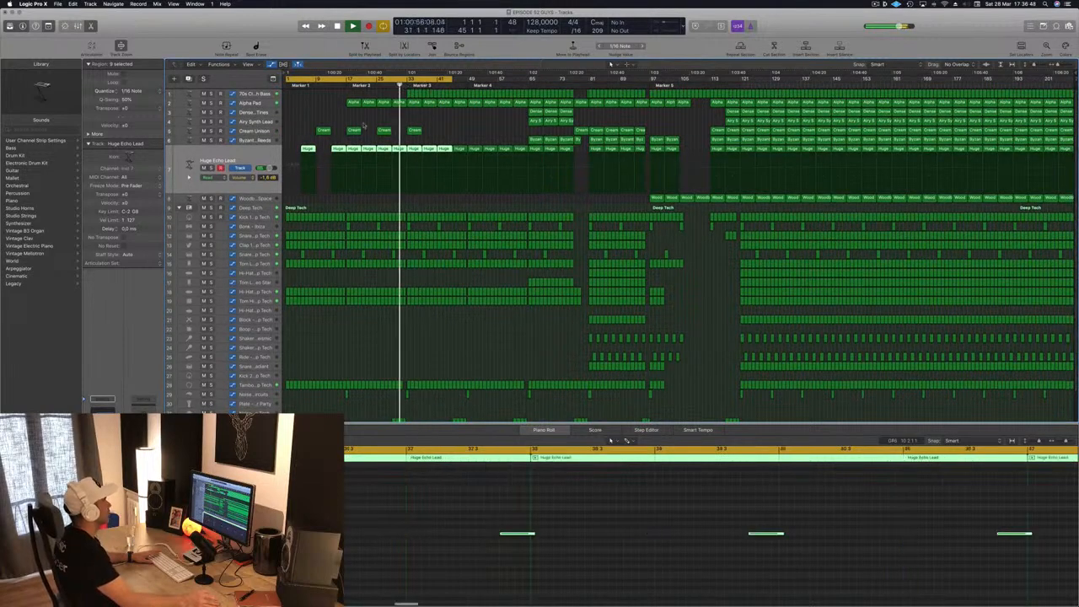
- Open the Compressor on the 70s Classic Synth Bass track and set its threshold to -24.5 dB
click(253, 95)
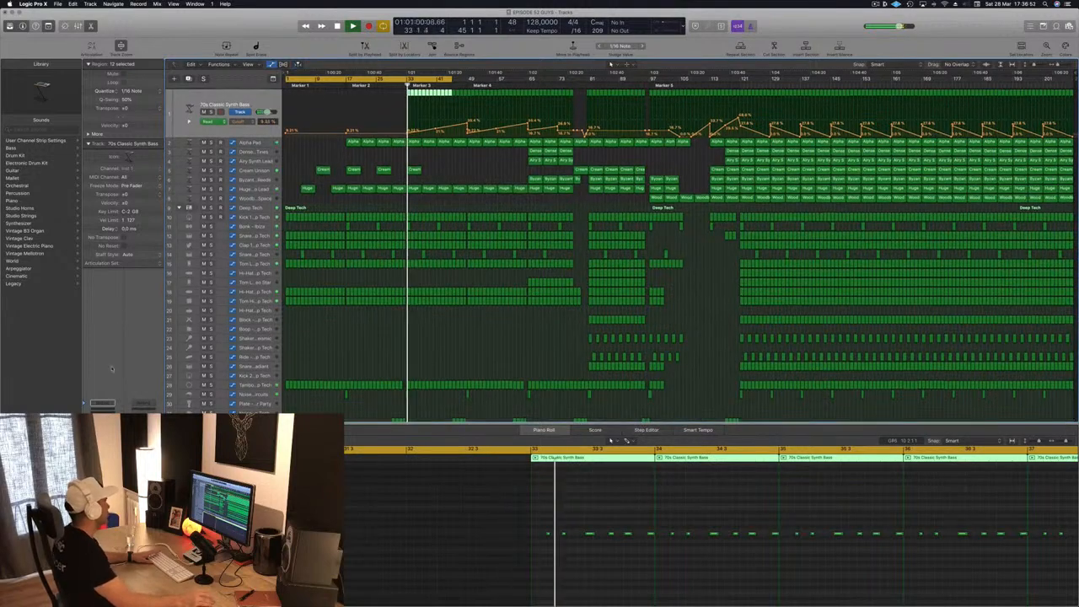
click(102, 456)
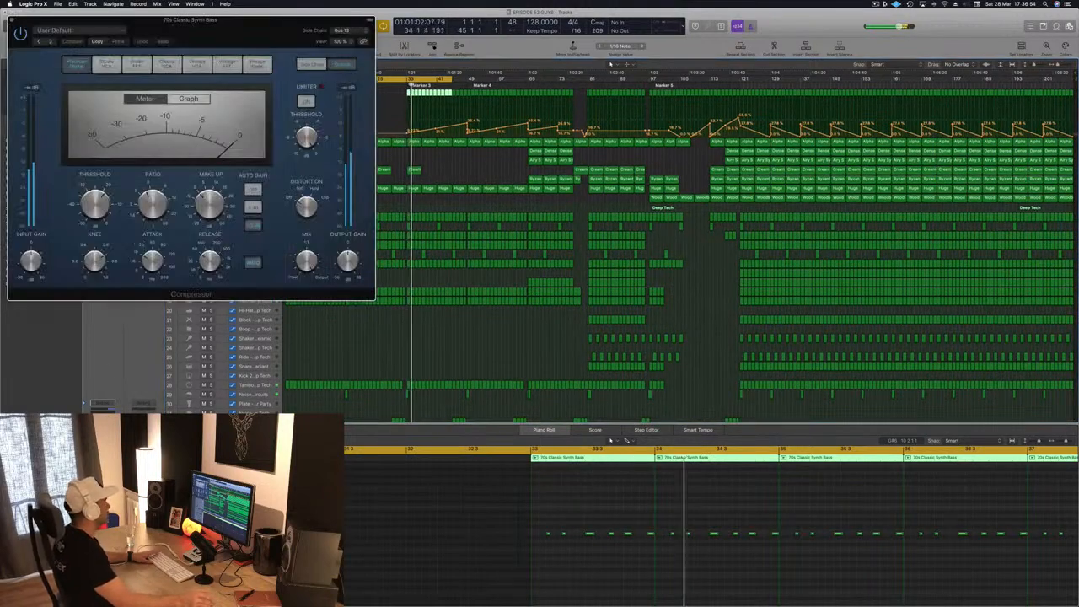
drag(230, 30, 473, 95)
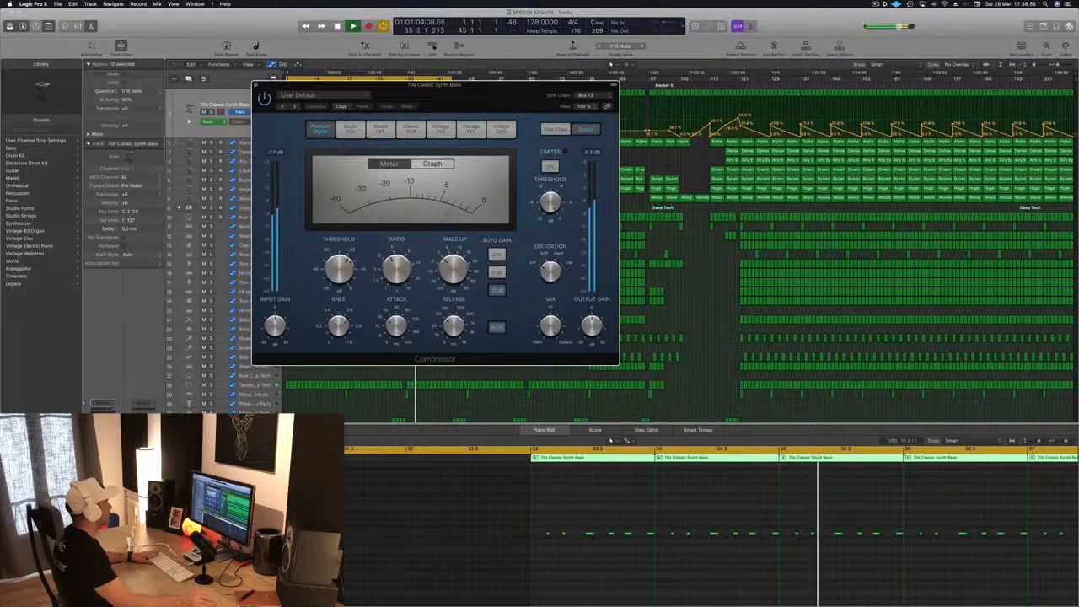
drag(337, 314, 338, 319)
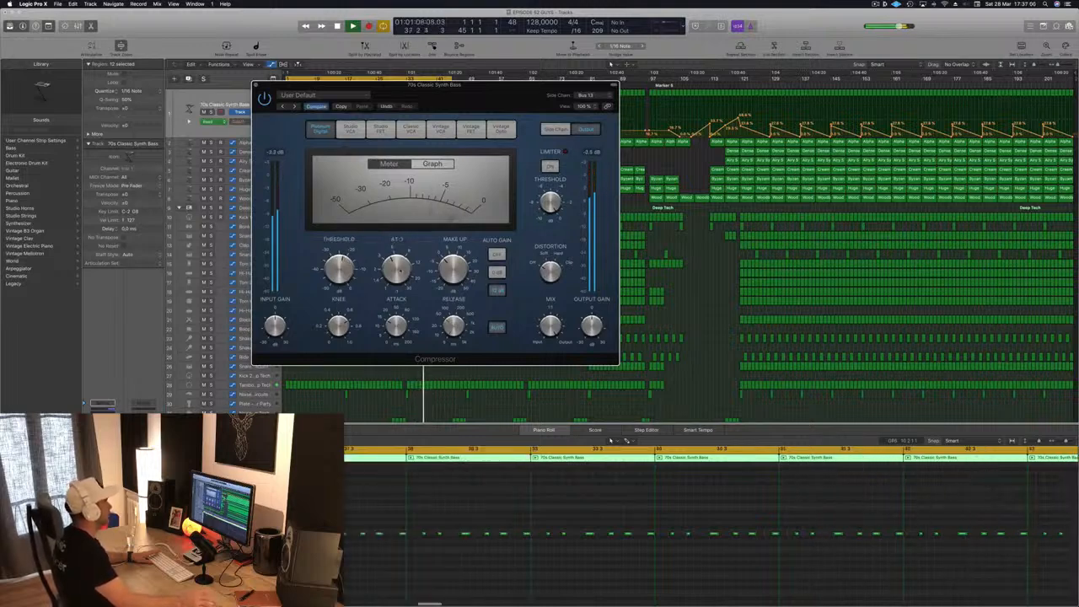
drag(339, 268, 340, 274)
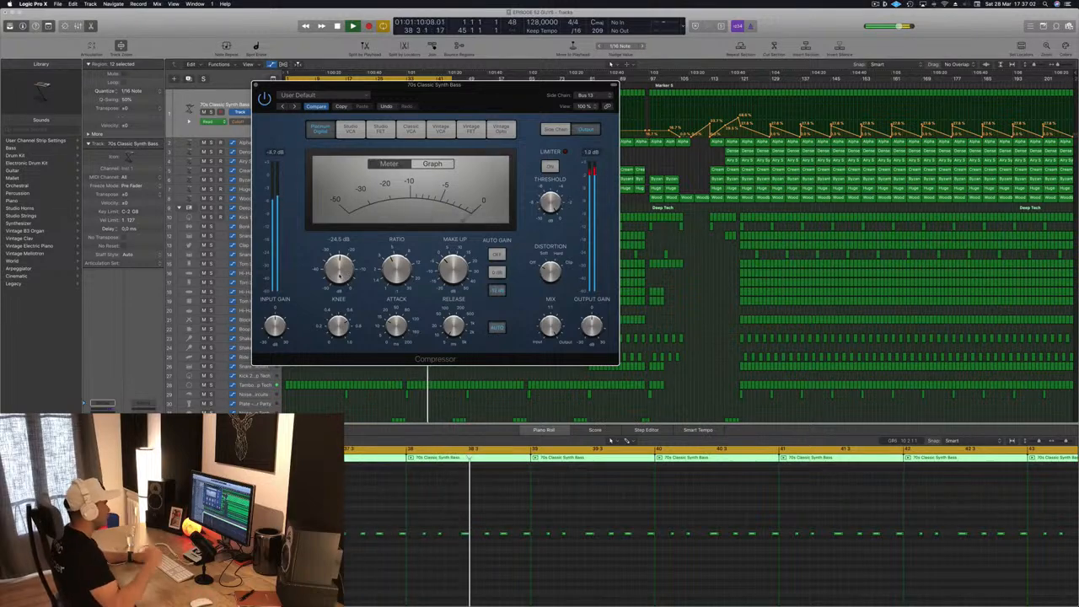
- Move the Compressor window clear of the opening arrangement, deselect the bass regions and restart playback from bar 1
key(space)
key(space)
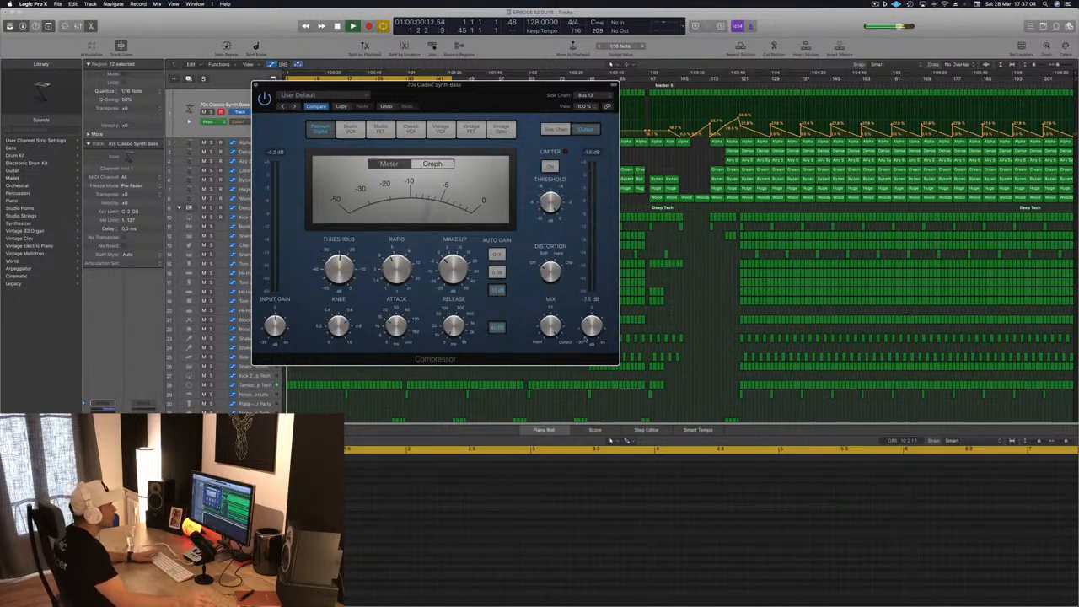
drag(498, 99, 711, 92)
key(space)
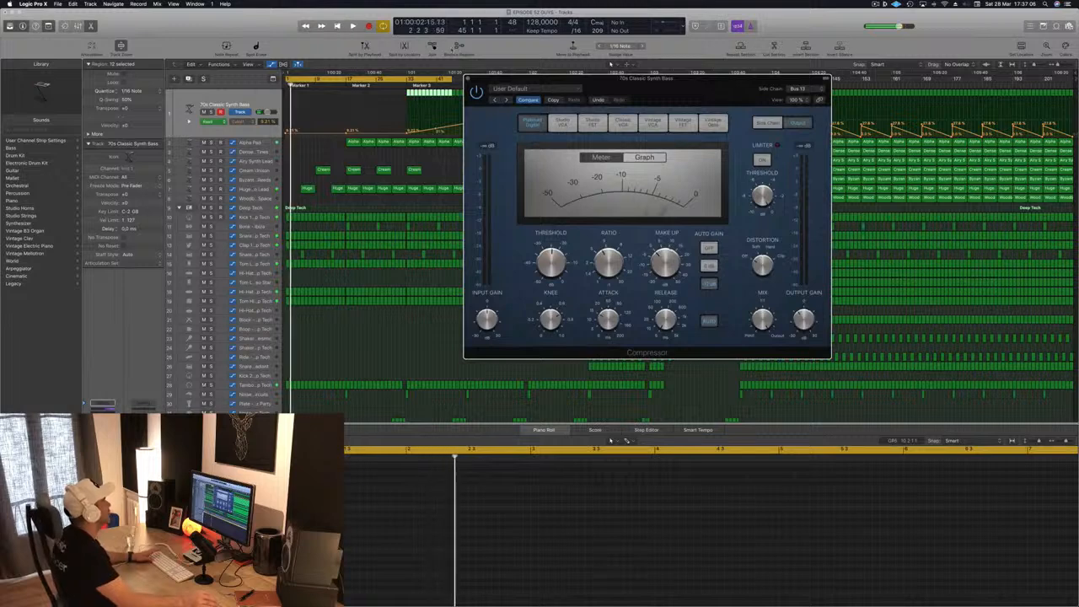
drag(607, 78, 887, 96)
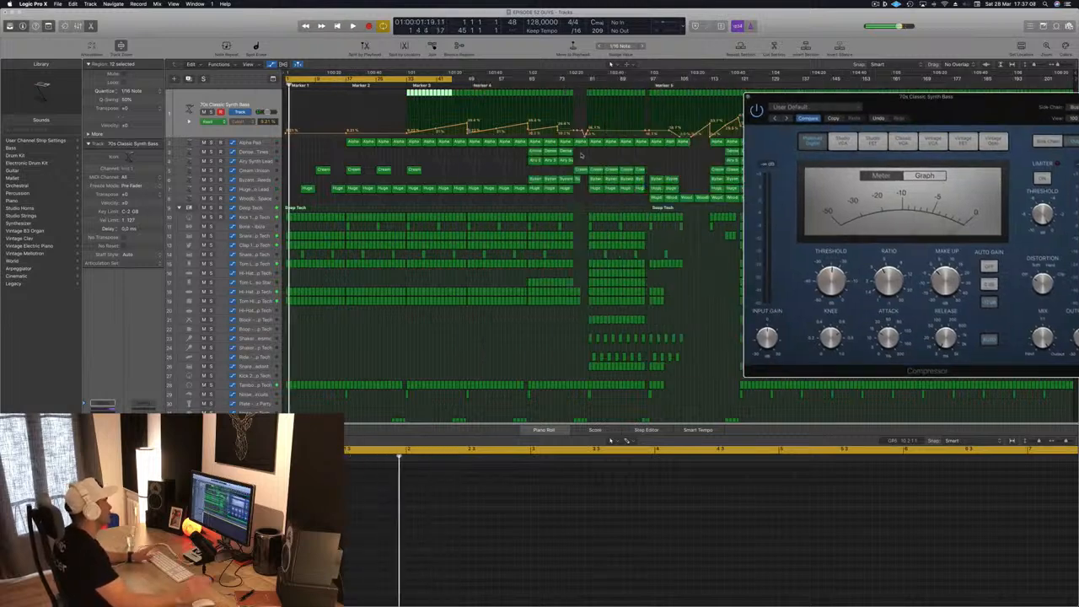
click(470, 170)
key(Return)
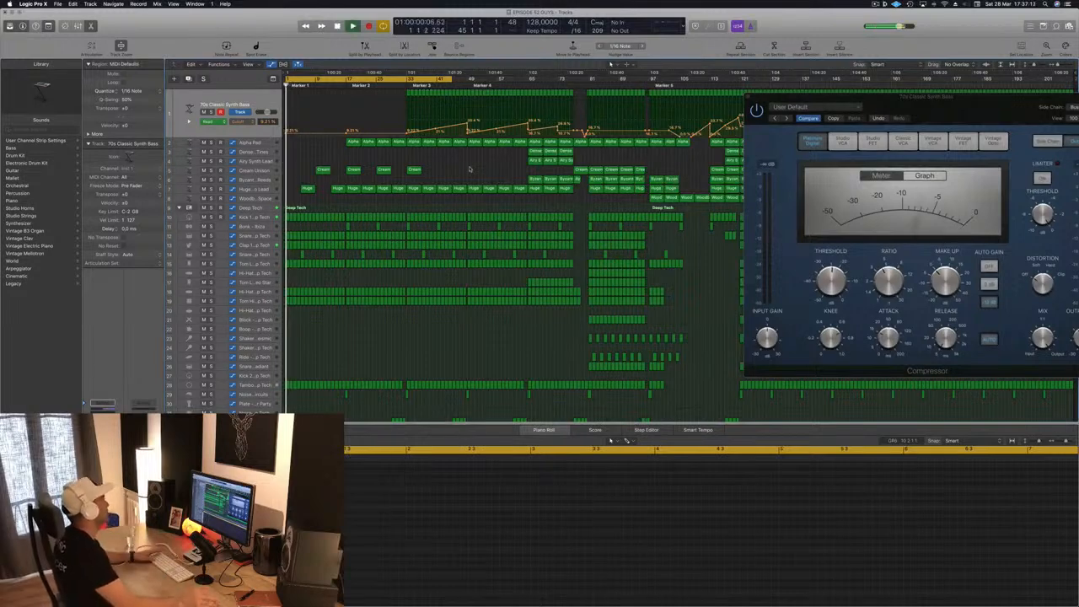
- Set the cycle range to bars 33 to 65 and play from bar 33
key(space)
mouse_move(455, 79)
mouse_down()
mouse_move(410, 78)
mouse_move(473, 79)
mouse_up()
scroll(350, 79, right, 1)
key(space)
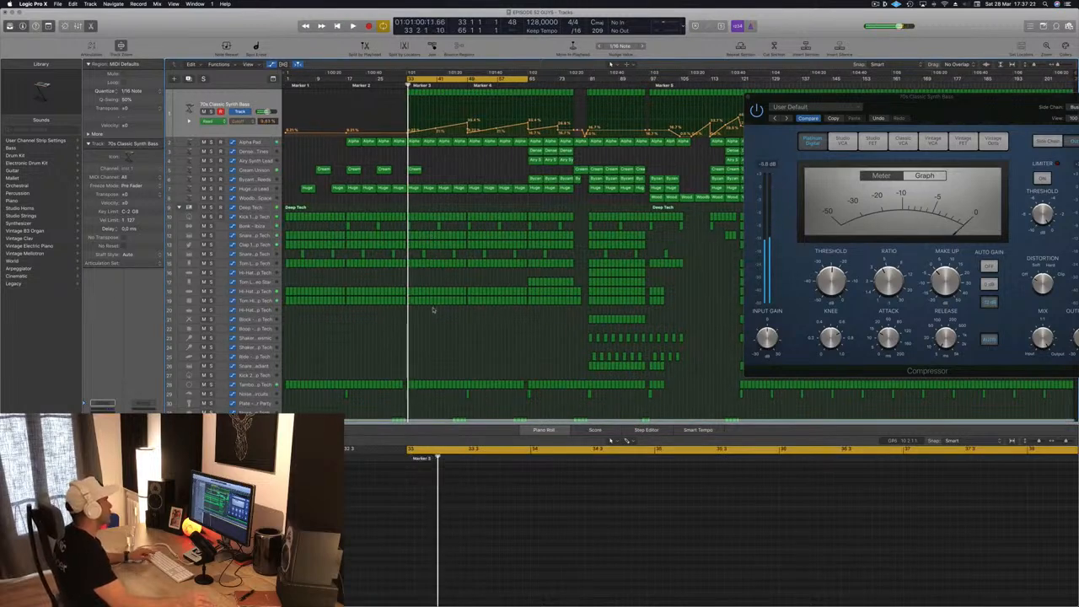
- Delete the eight Tambourine regions from bar 33 up to bar 41 and play back from bar 33
key(super+Right)
key(super+Right)
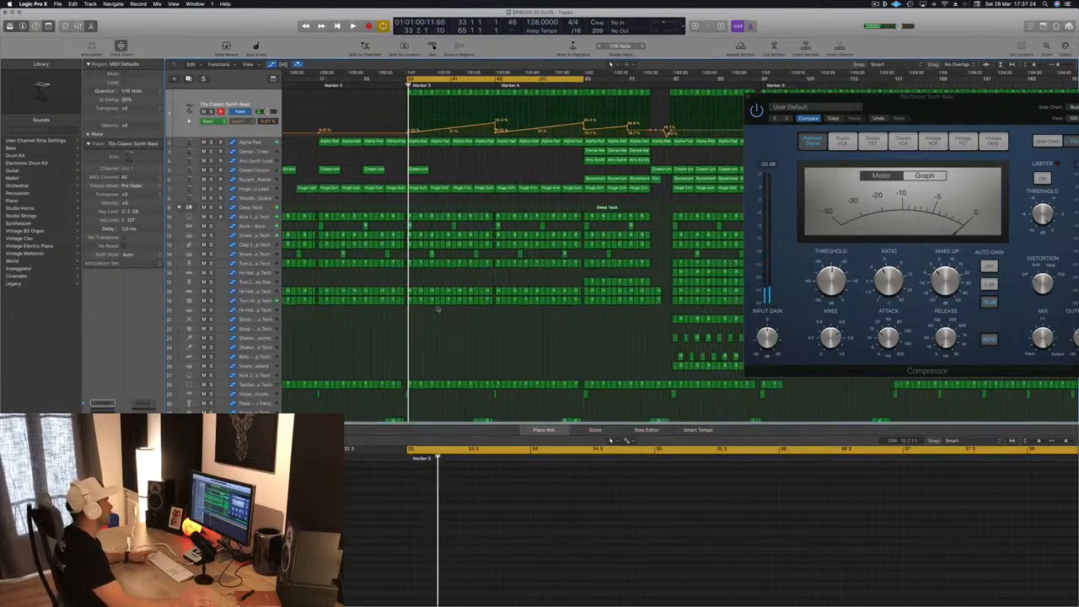
scroll(417, 365, down, 1)
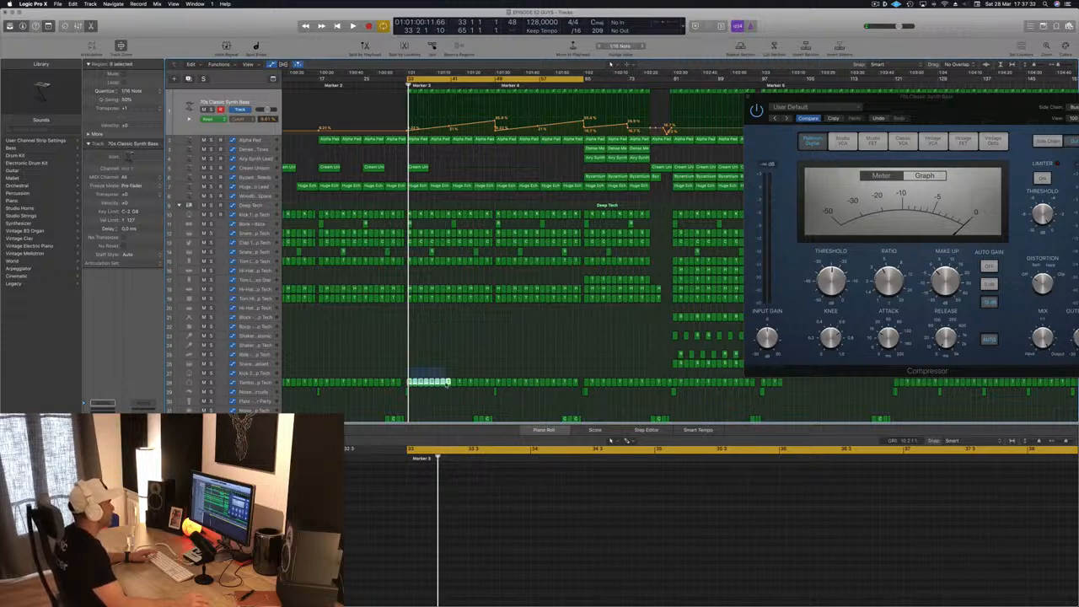
key(Delete)
key(space)
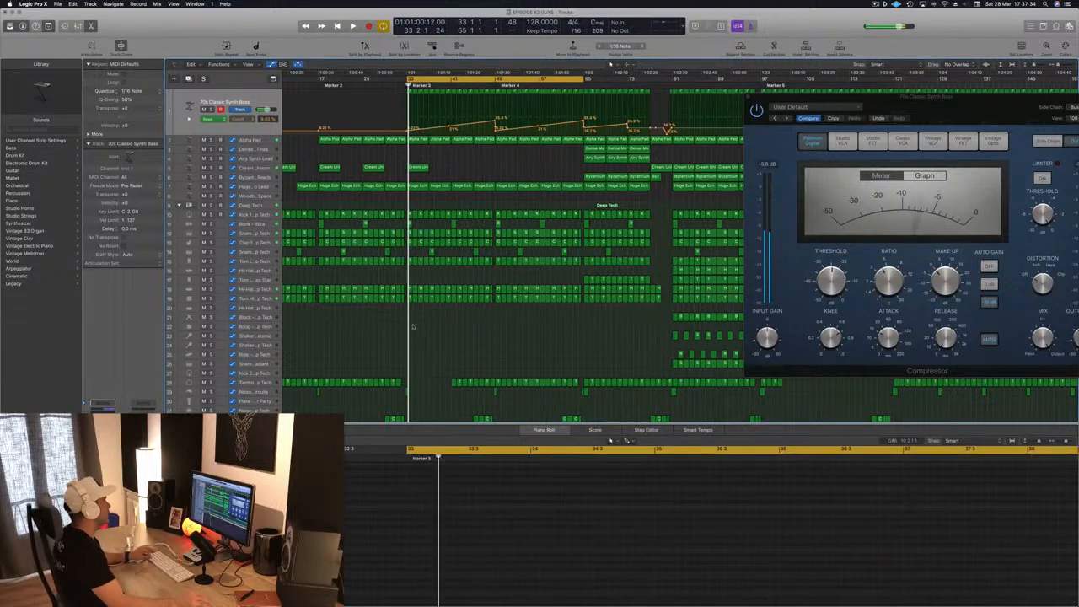
- Delete the Snare, Clap and Tom Low regions from bar 33 up to bar 42 and play the section
scroll(417, 335, up, 5)
scroll(447, 311, left, 2)
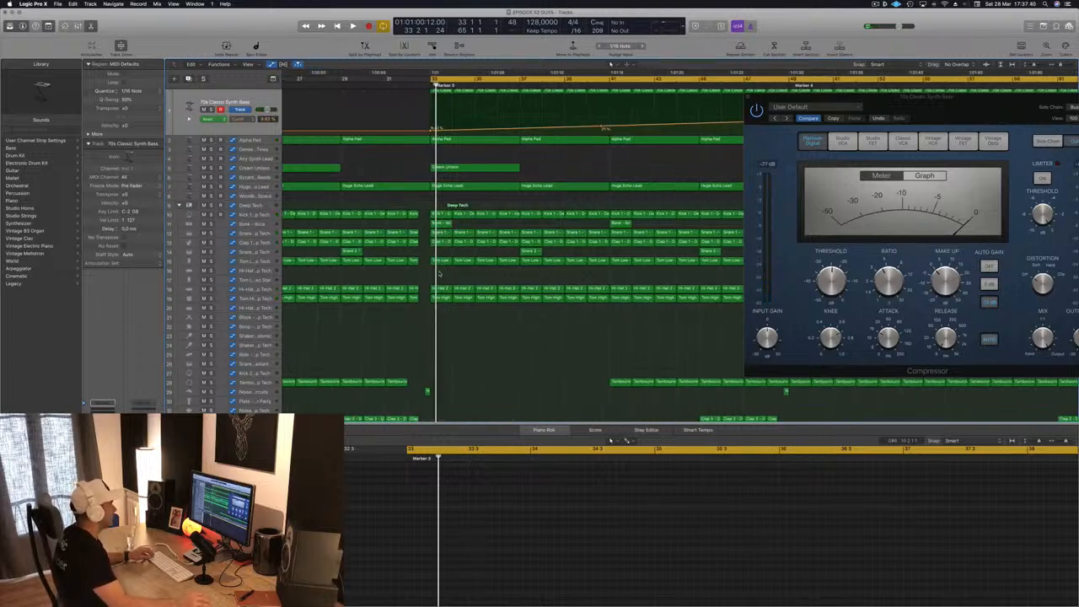
drag(577, 272, 608, 228)
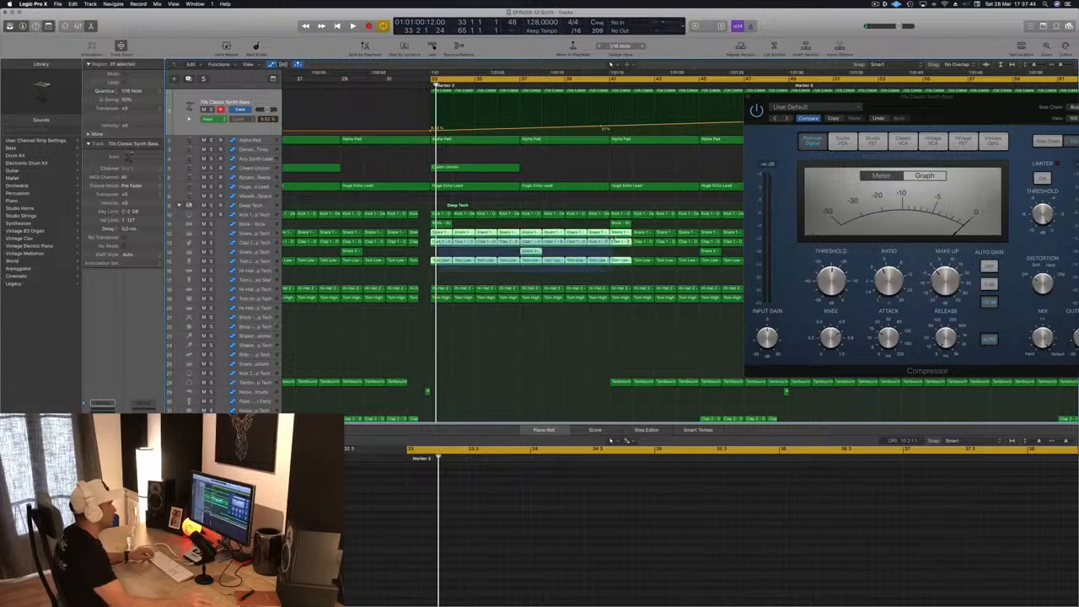
key(Delete)
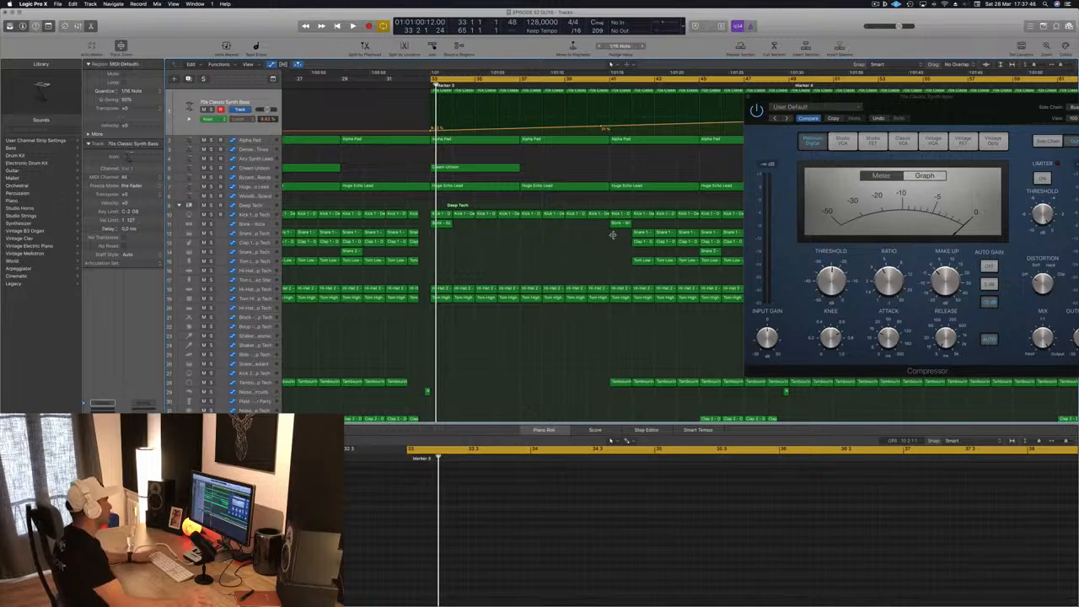
key(space)
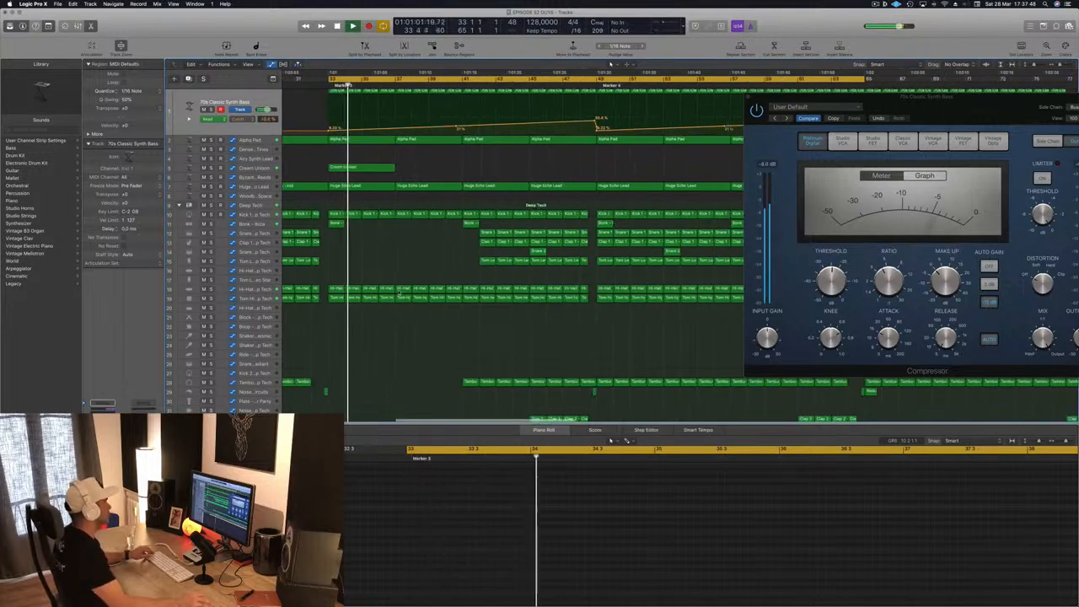
- Delete the Hi-Hat and Tom High regions from bar 33 up to bar 42 while the section plays
drag(340, 279, 463, 288)
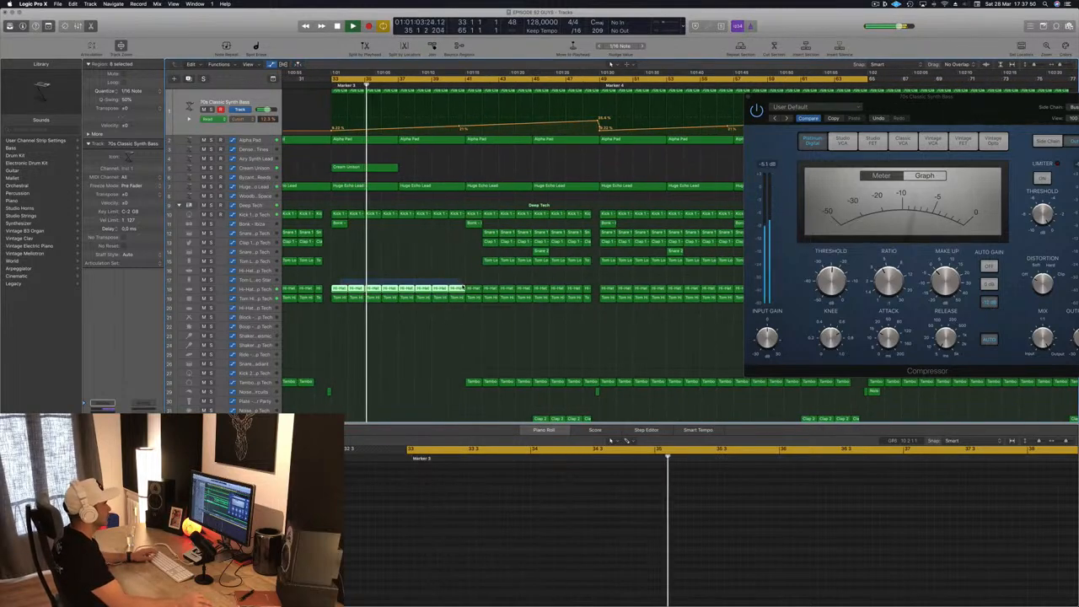
key(Delete)
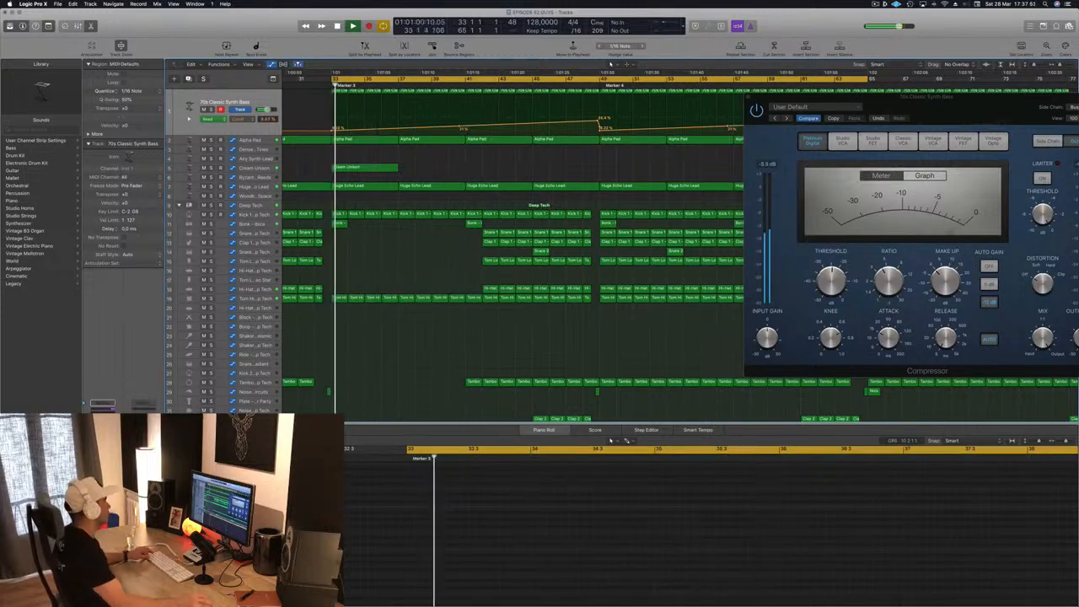
scroll(354, 273, down, 3)
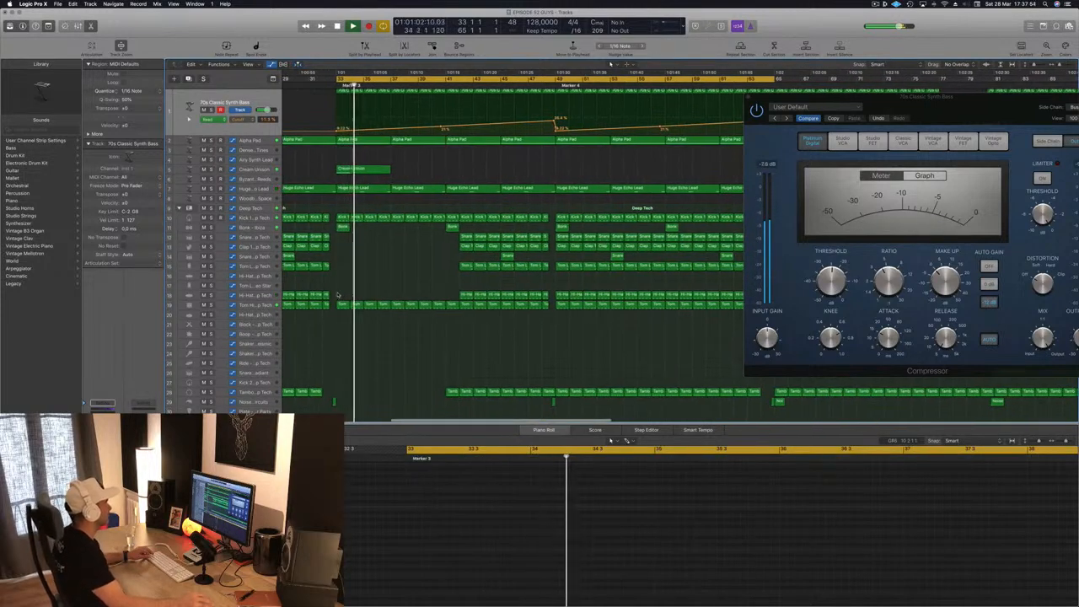
drag(337, 295, 449, 312)
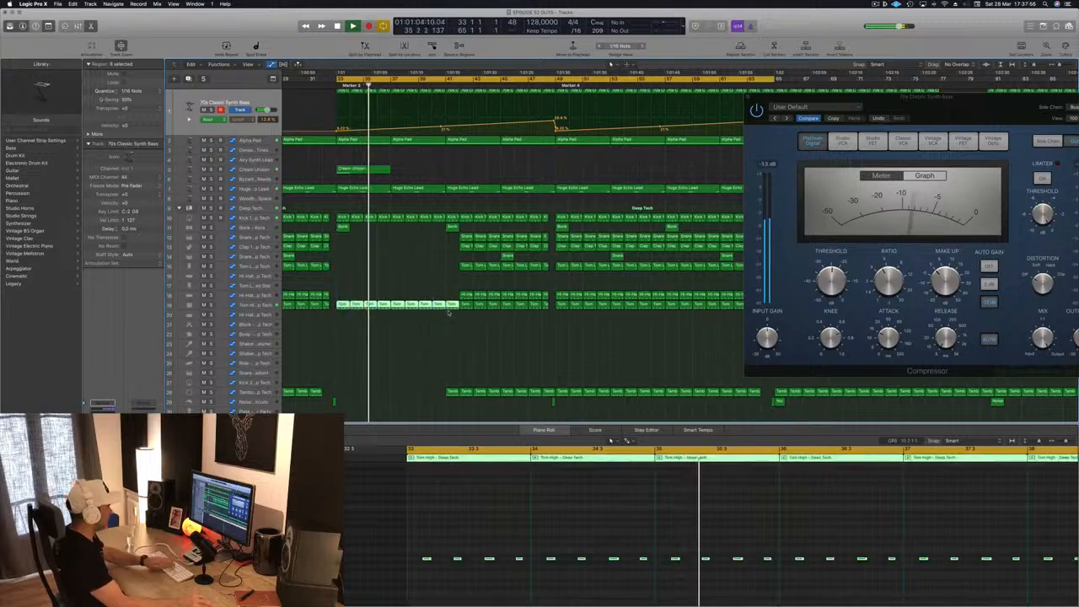
key(Delete)
scroll(393, 294, down, 2)
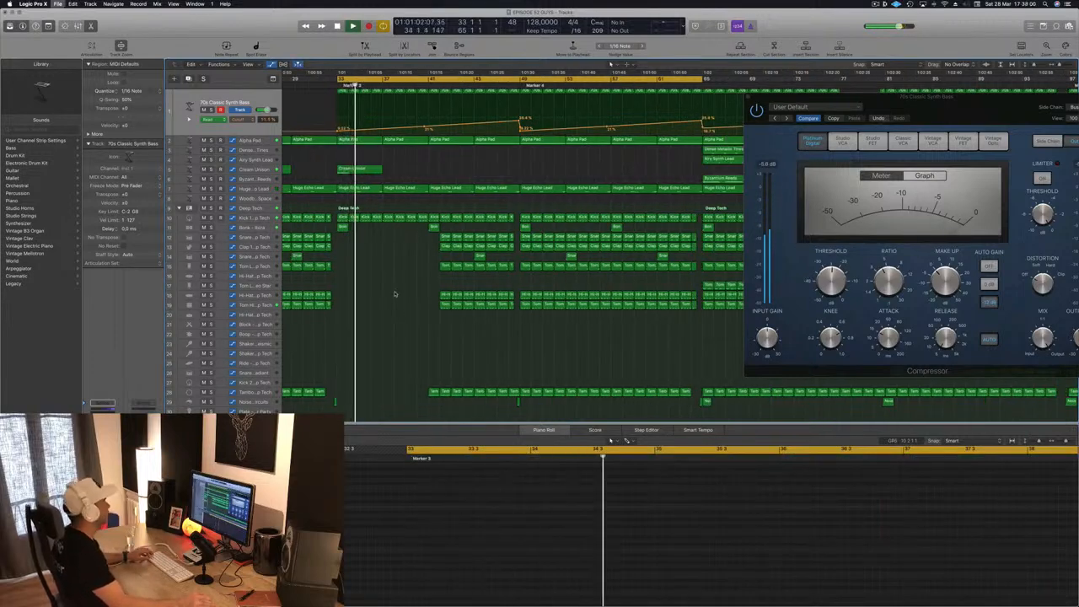
- Move the Compressor window off the later bars and close it to free the arrangement
scroll(400, 287, down, 2)
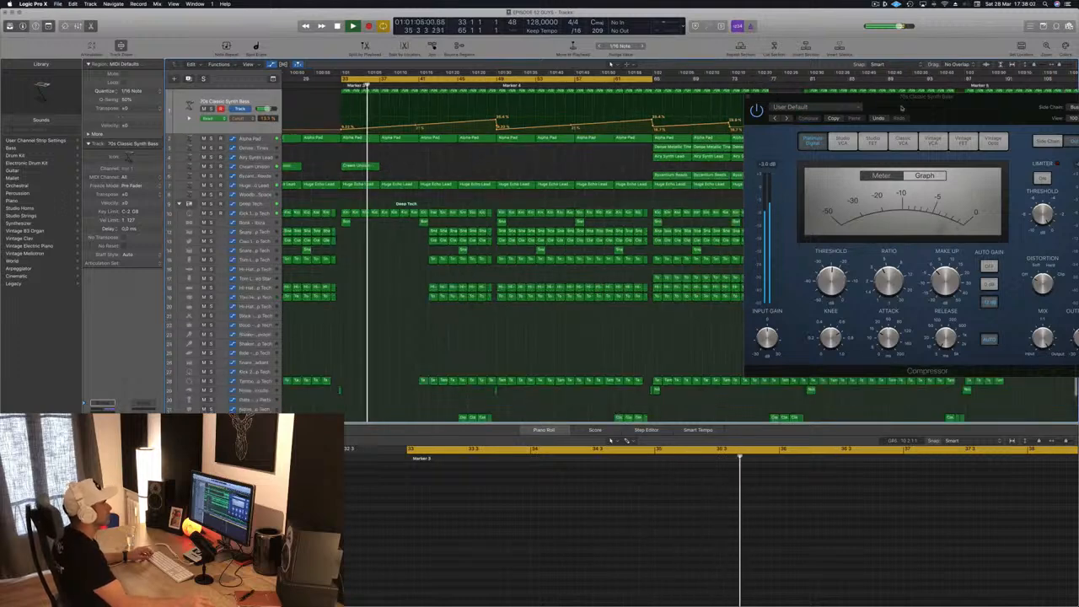
drag(901, 107, 698, 110)
click(661, 103)
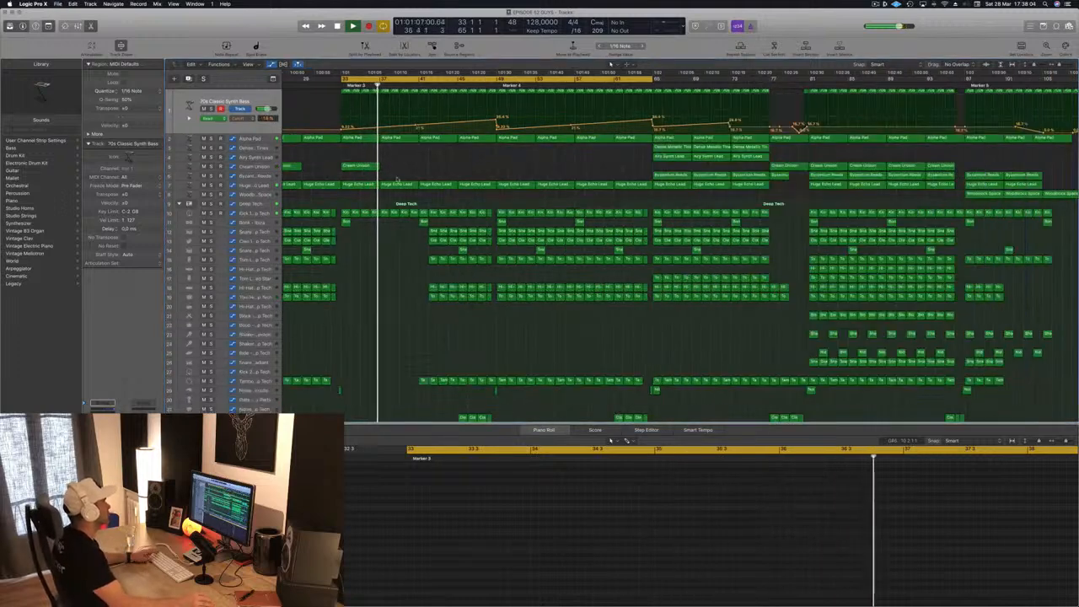
- Try the section without the Huge Echo Lead region at bar 37 and undo the deletion
scroll(400, 173, down, 2)
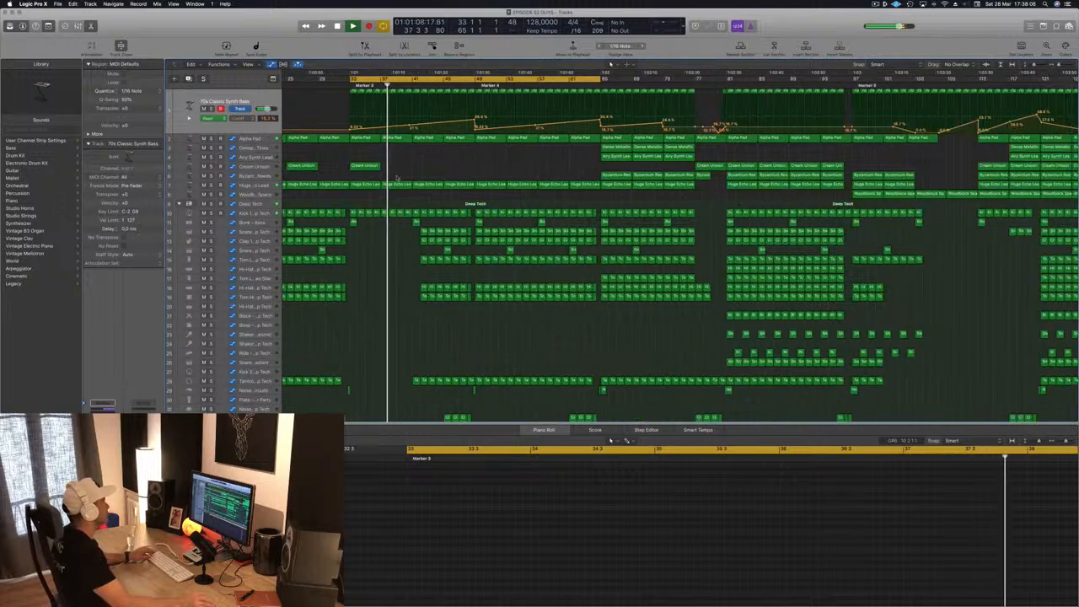
click(394, 185)
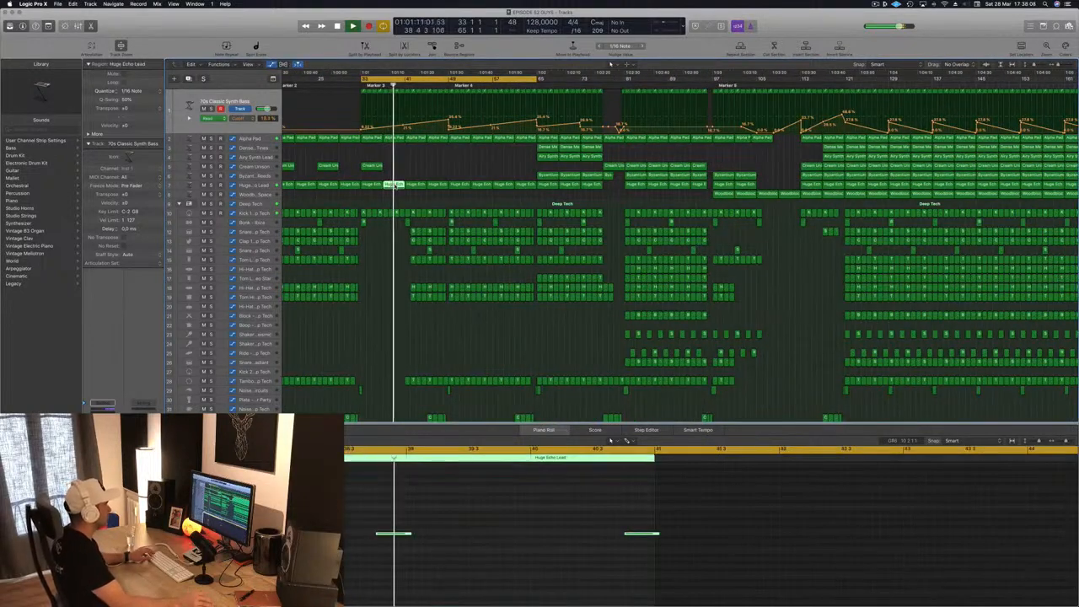
key(Delete)
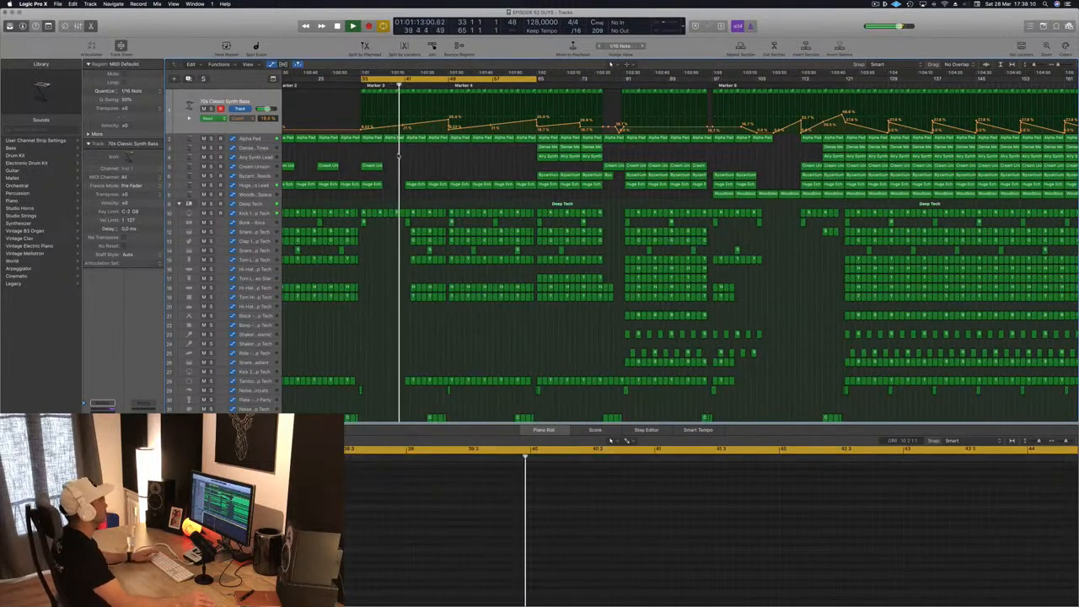
key(super+z)
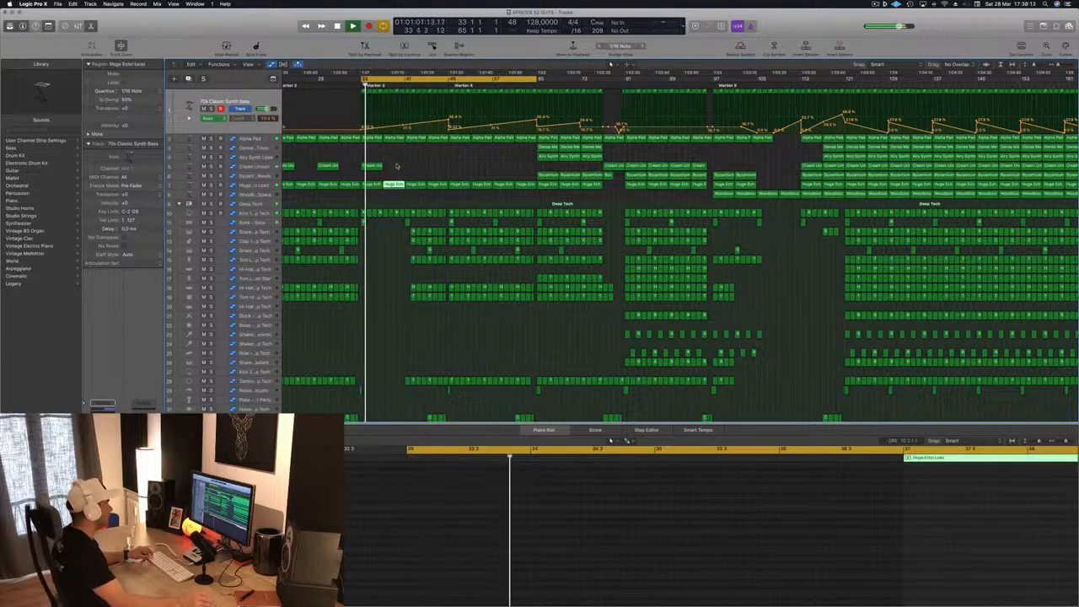
- Select the Kick 1 - Deep Tech track and solo it
scroll(384, 127, up, 3)
scroll(381, 115, down, 2)
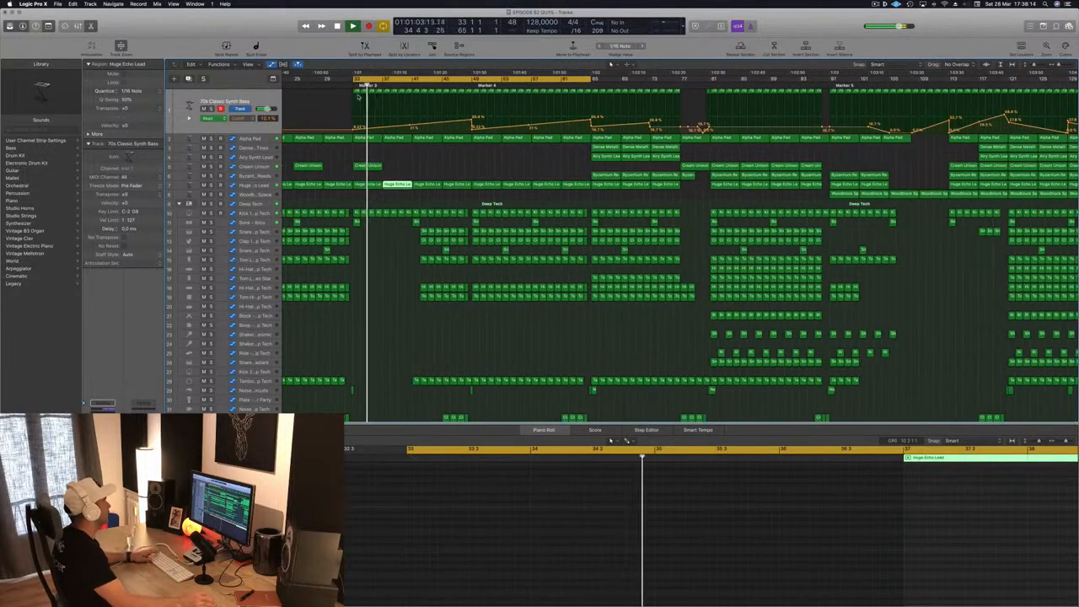
click(263, 103)
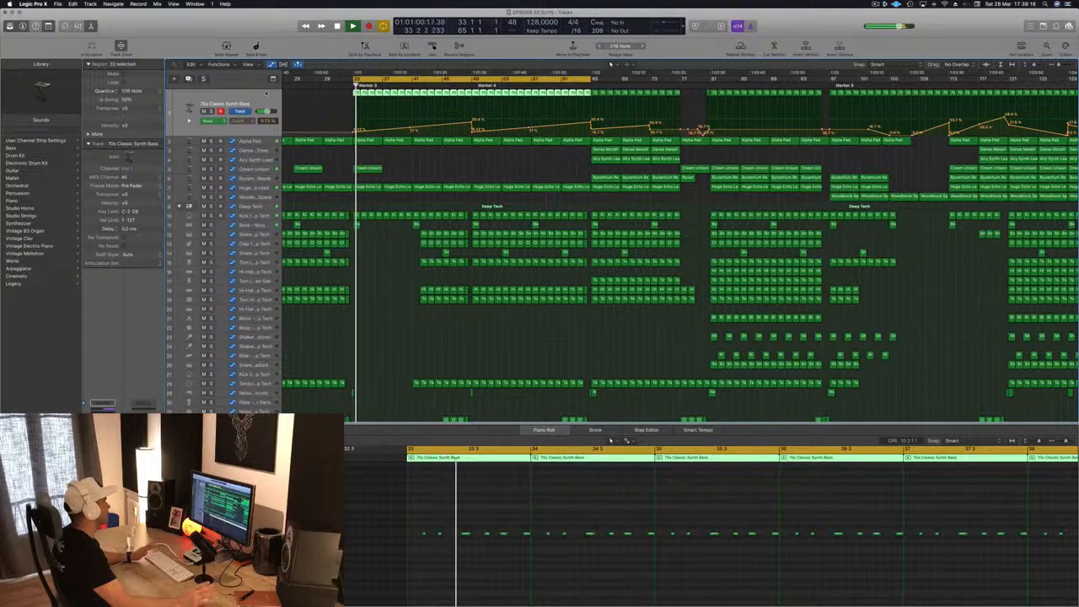
click(259, 216)
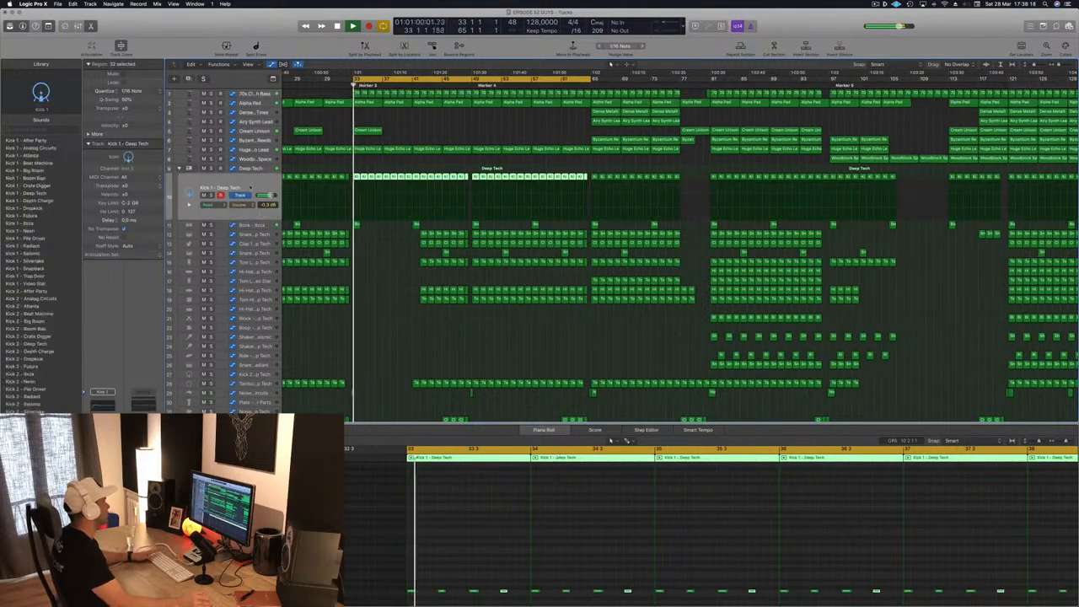
key(s)
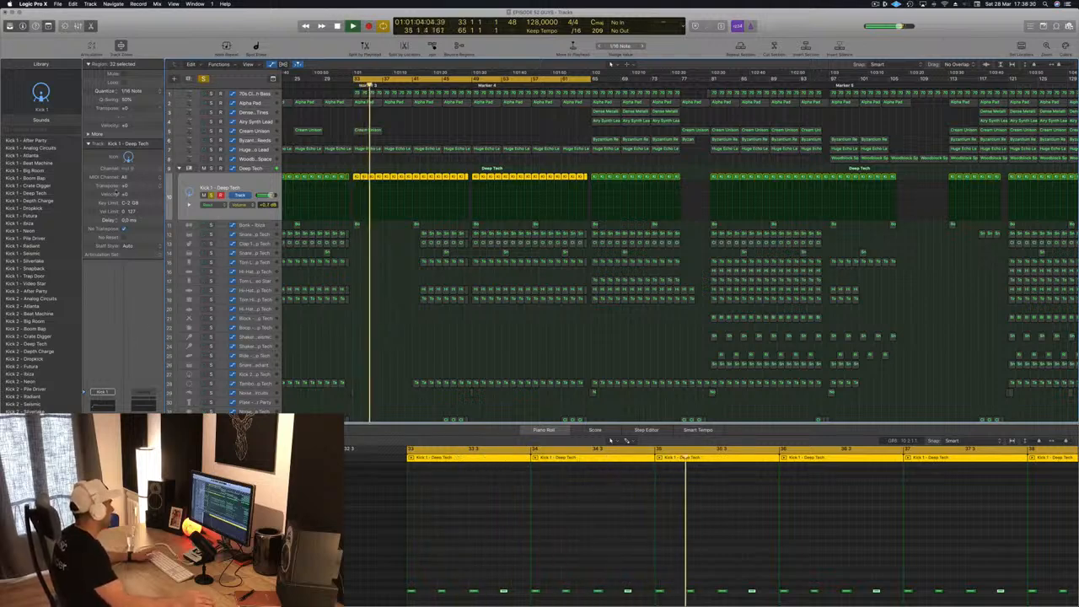
- Check the Multipressor on the Deep Tech track stack during playback, then close it and restart from bar 33
click(255, 169)
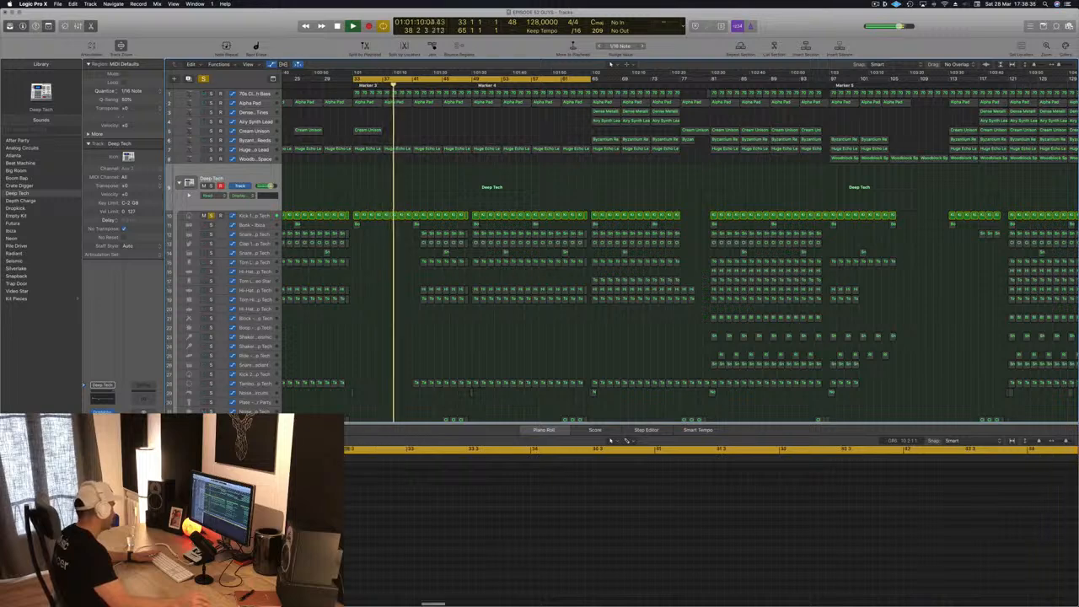
click(102, 431)
drag(186, 25, 643, 199)
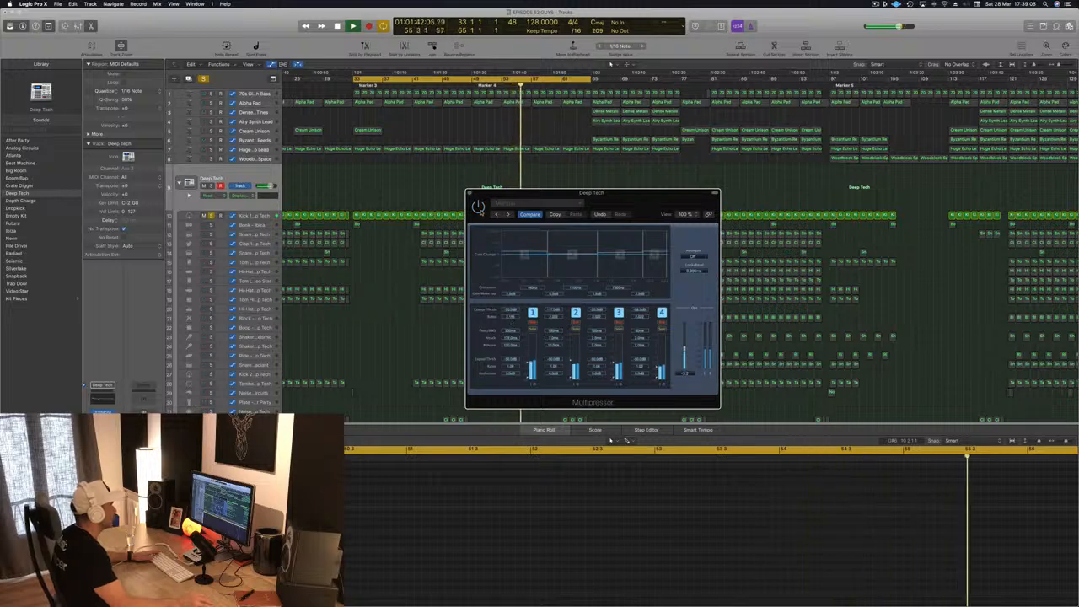
drag(590, 192, 482, 199)
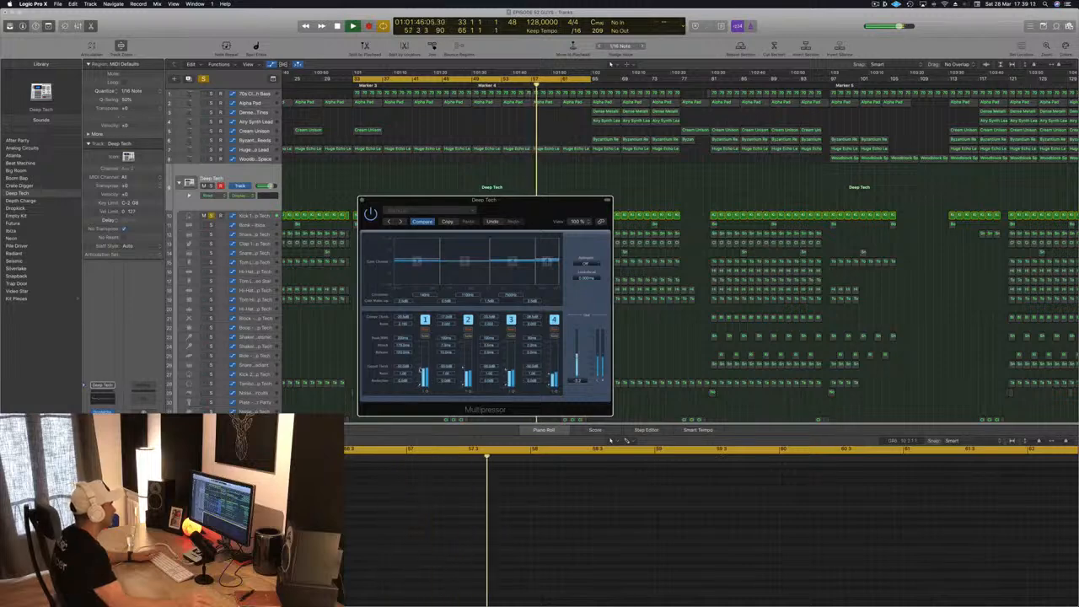
click(363, 201)
key(Return)
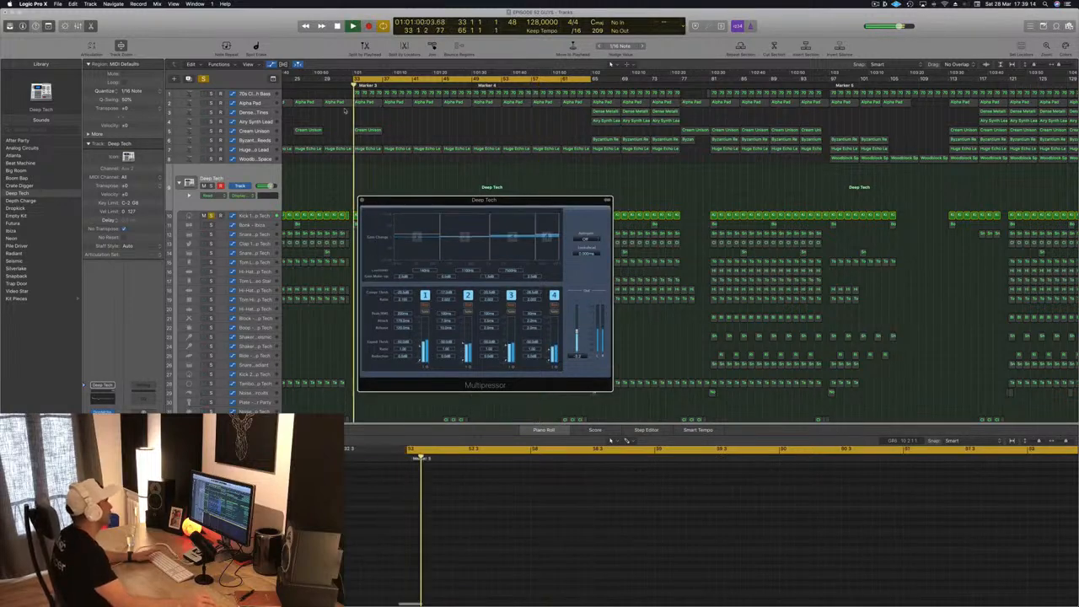
click(363, 201)
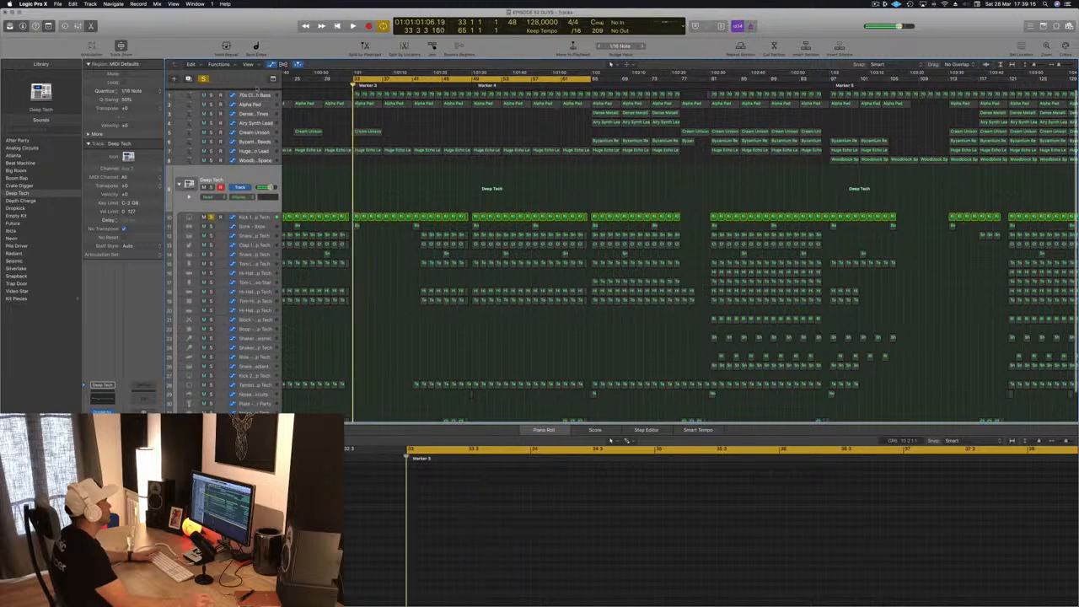
- Solo the 70s Classic Synth Bass alongside the kick, inspect its Channel EQ curve and close the EQ
click(245, 95)
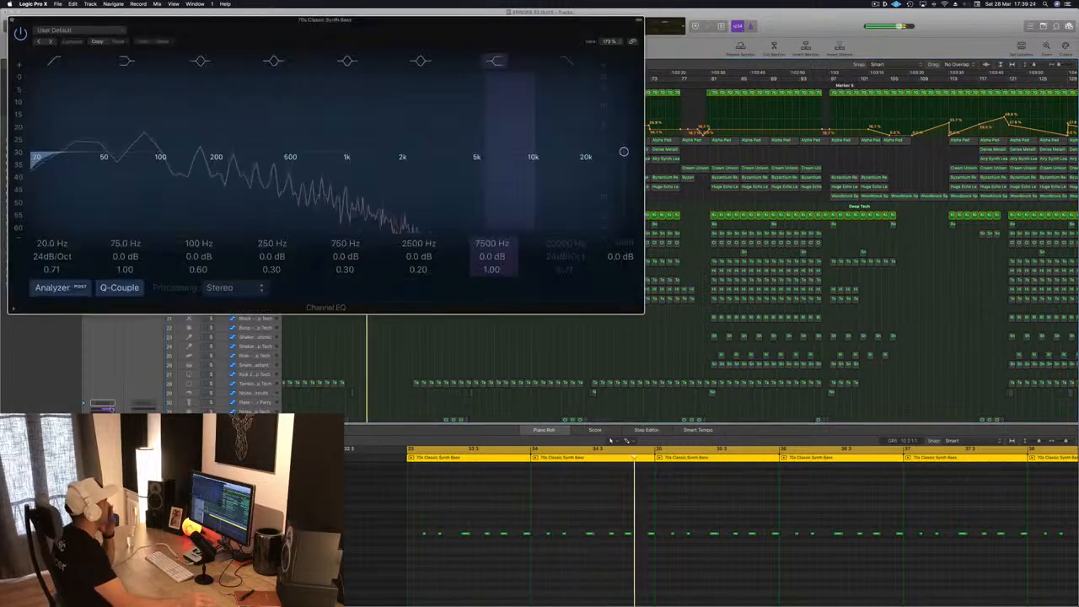
drag(56, 51, 412, 68)
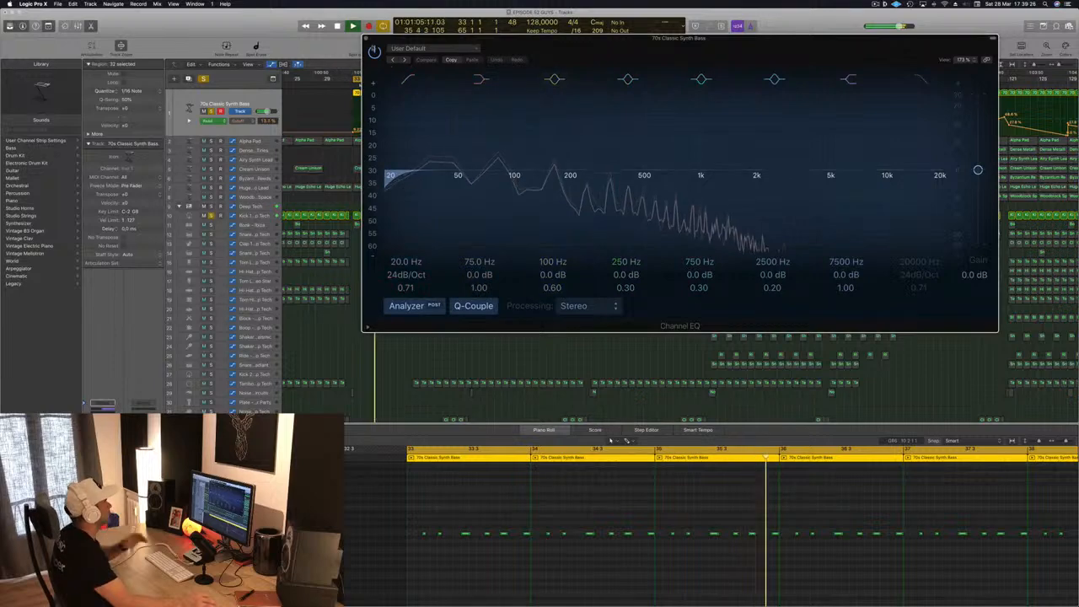
key(super+w)
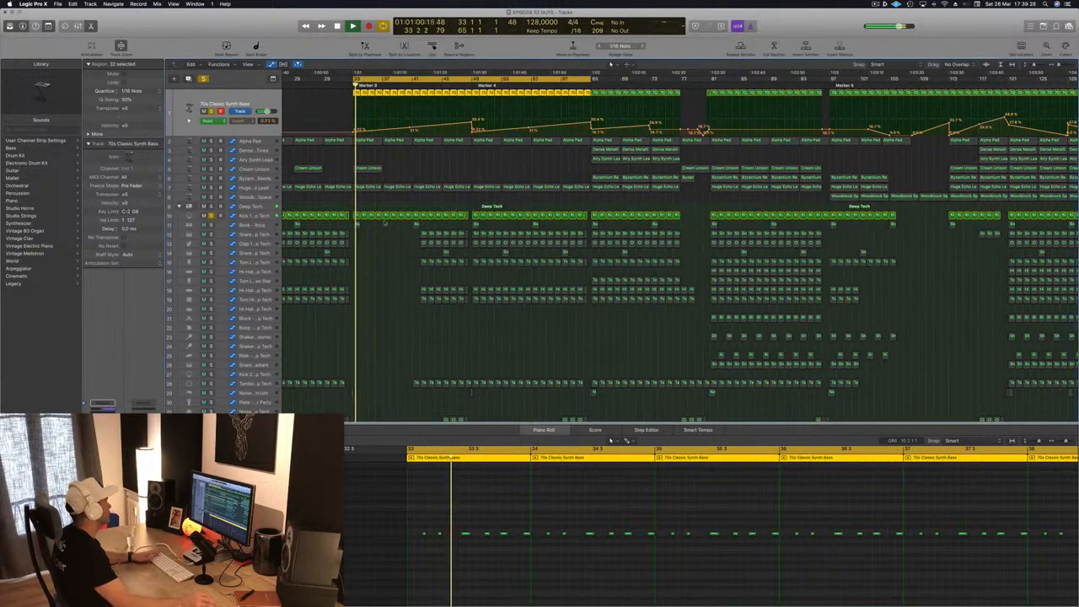
- Show the Smart Controls for the Kick 1 - Deep Tech track and resume playback
click(270, 217)
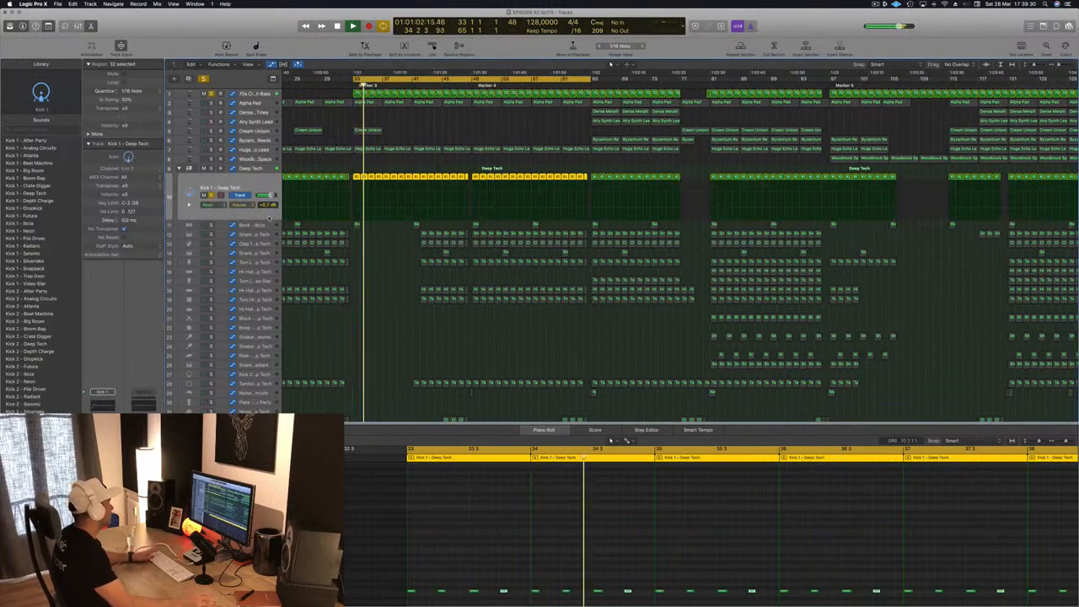
click(265, 169)
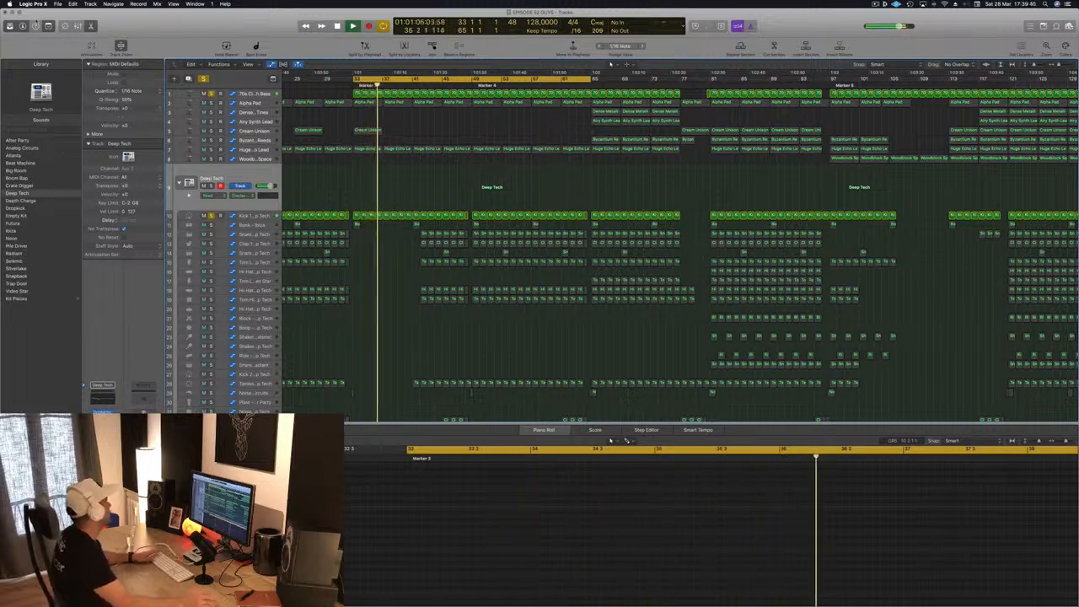
key(b)
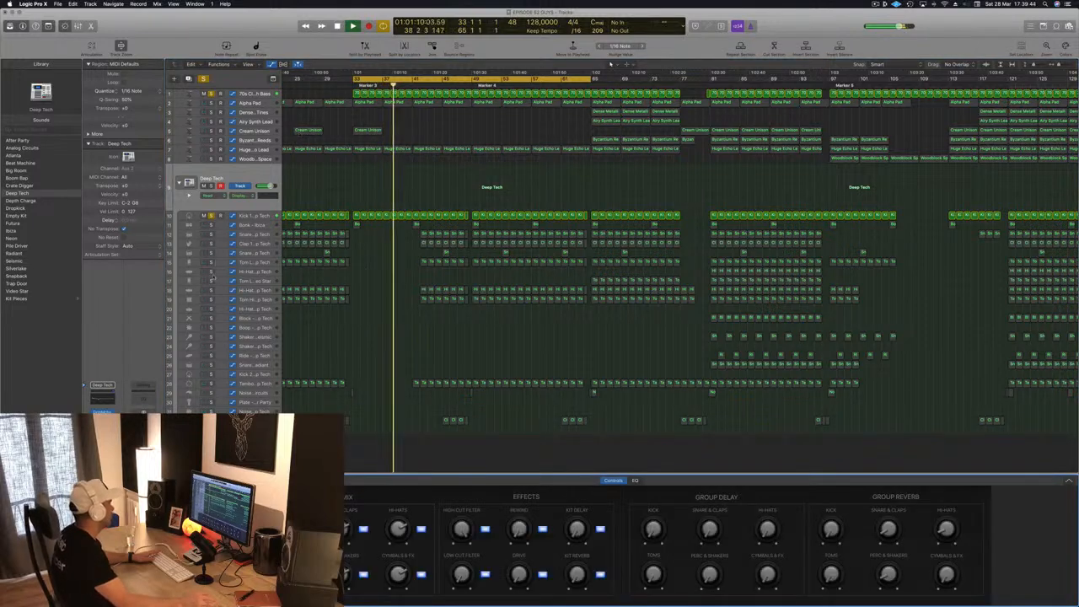
click(253, 217)
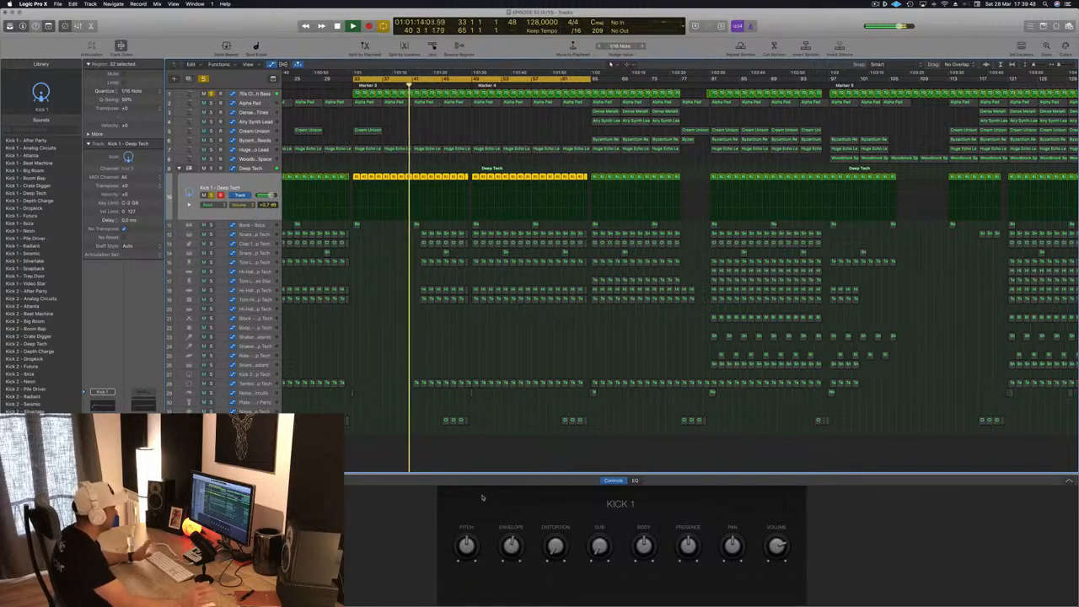
key(space)
key(space)
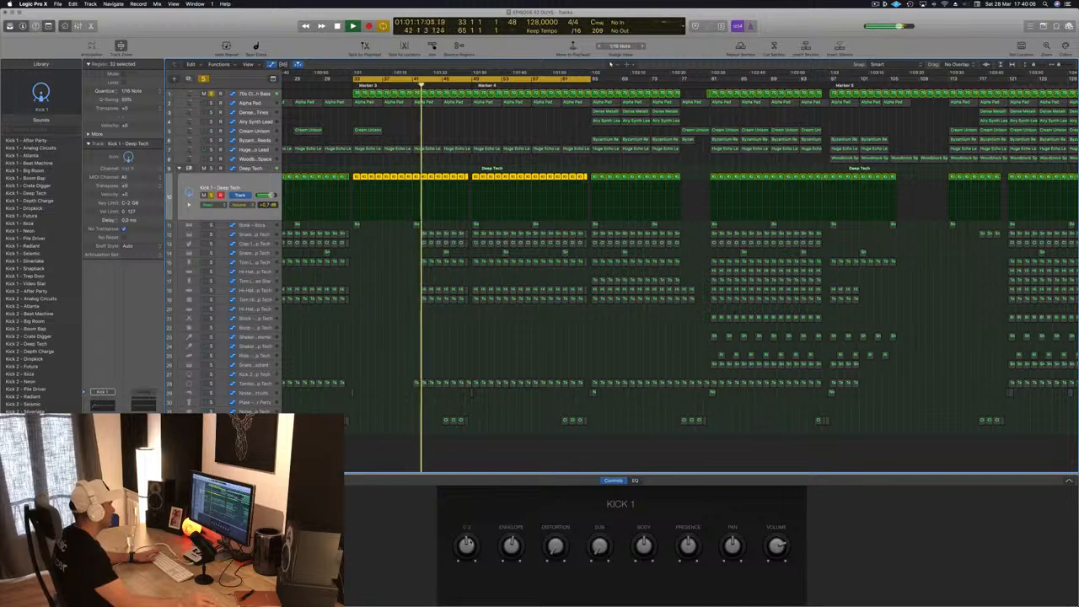
- Raise the Kick 1 envelope amount and try out its pitch, distortion and sub settings during playback
drag(470, 542, 470, 546)
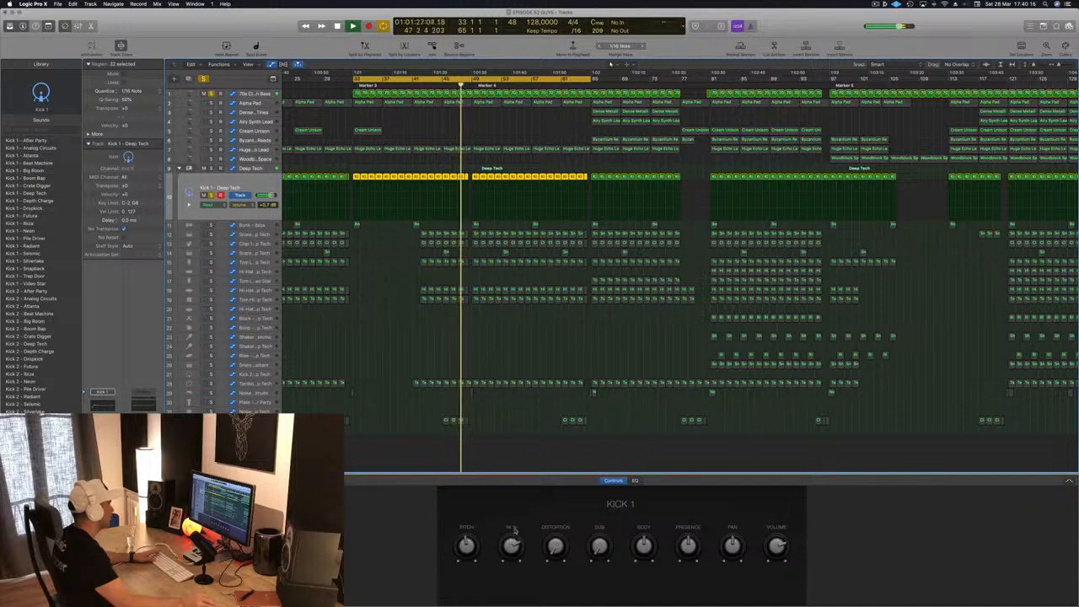
key(space)
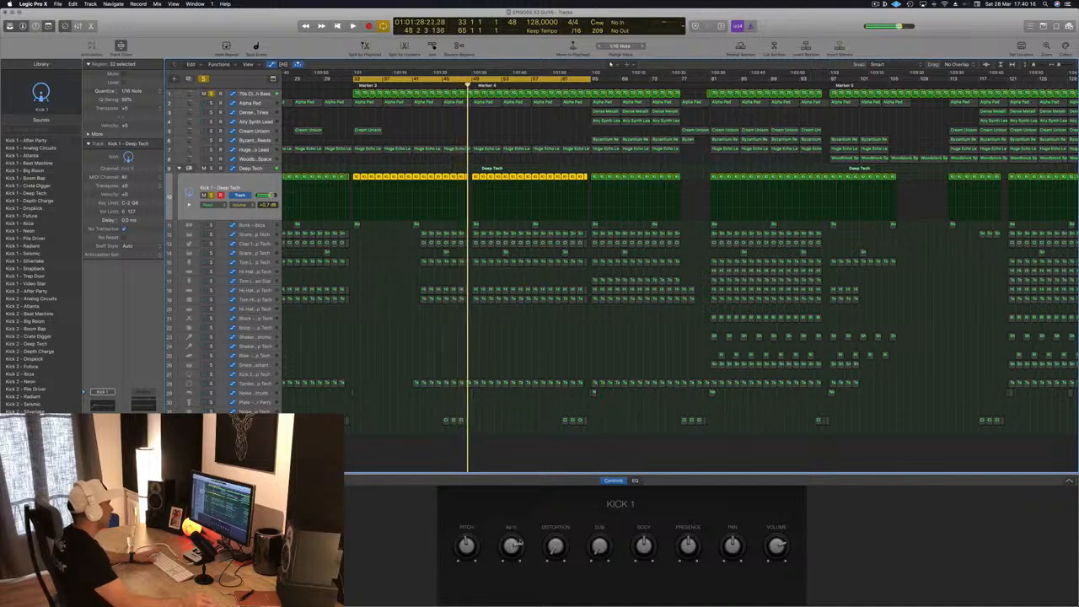
key(space)
drag(555, 545, 596, 536)
drag(595, 578, 595, 595)
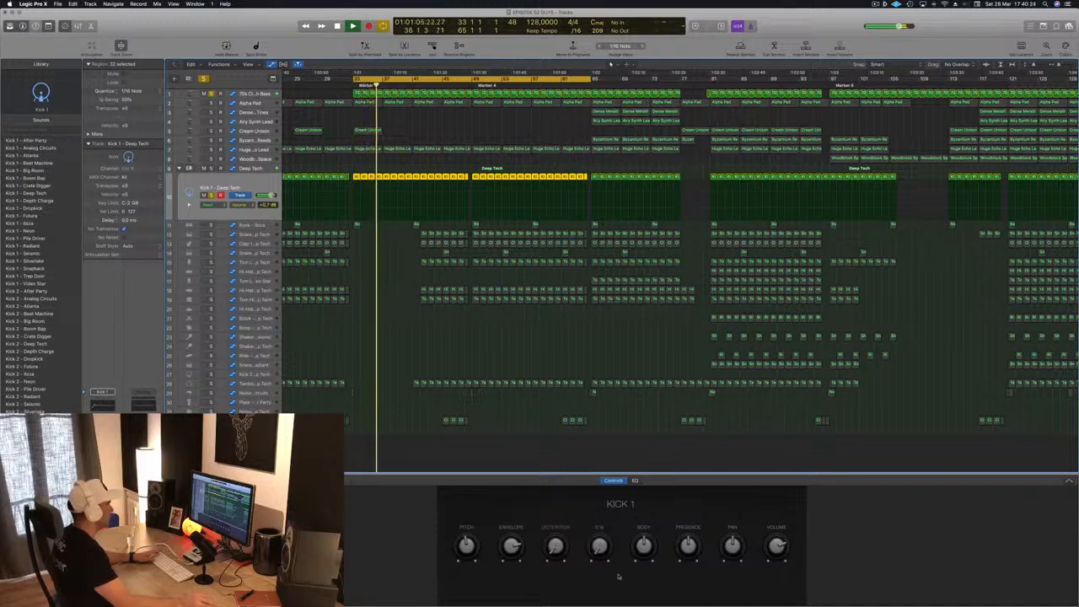
- Try out lower and higher body and presence amounts on the Kick 1 track during playback
drag(649, 543, 645, 602)
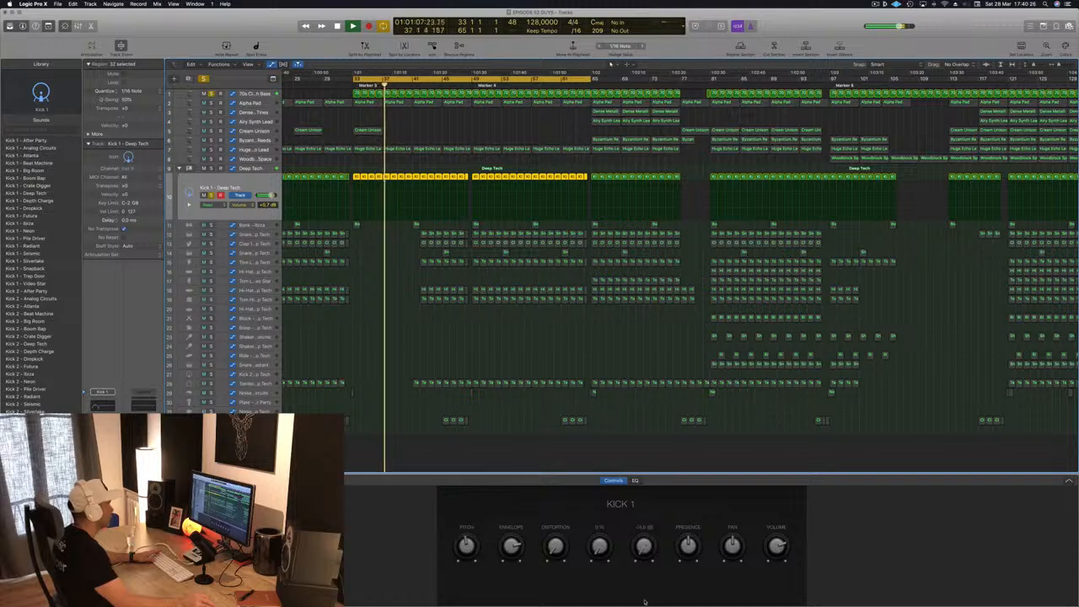
mouse_move(646, 554)
mouse_down()
mouse_move(652, 487)
mouse_move(647, 537)
mouse_up()
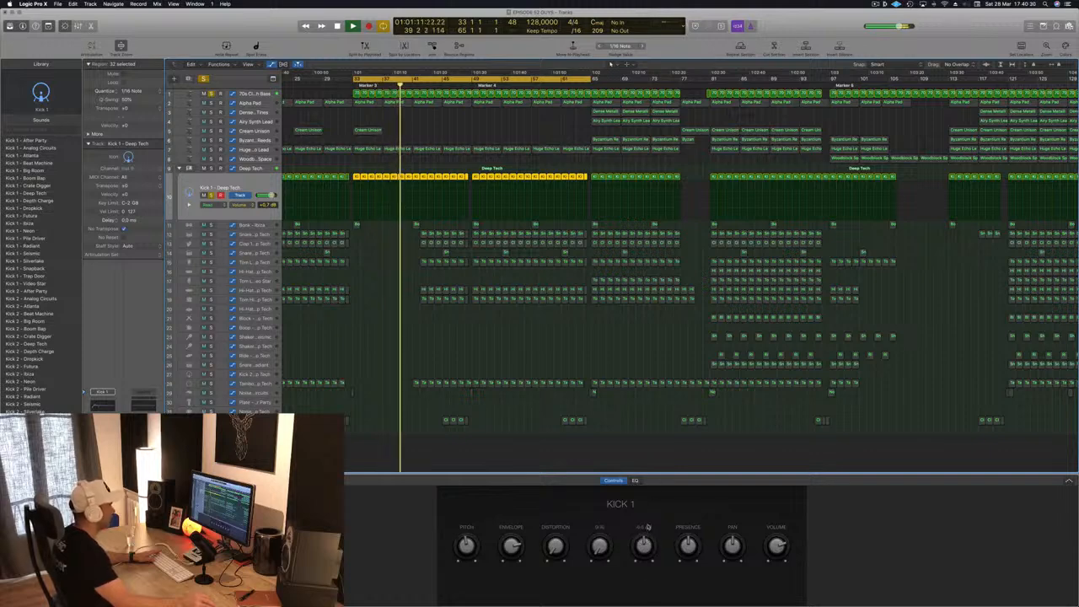
drag(690, 546, 695, 547)
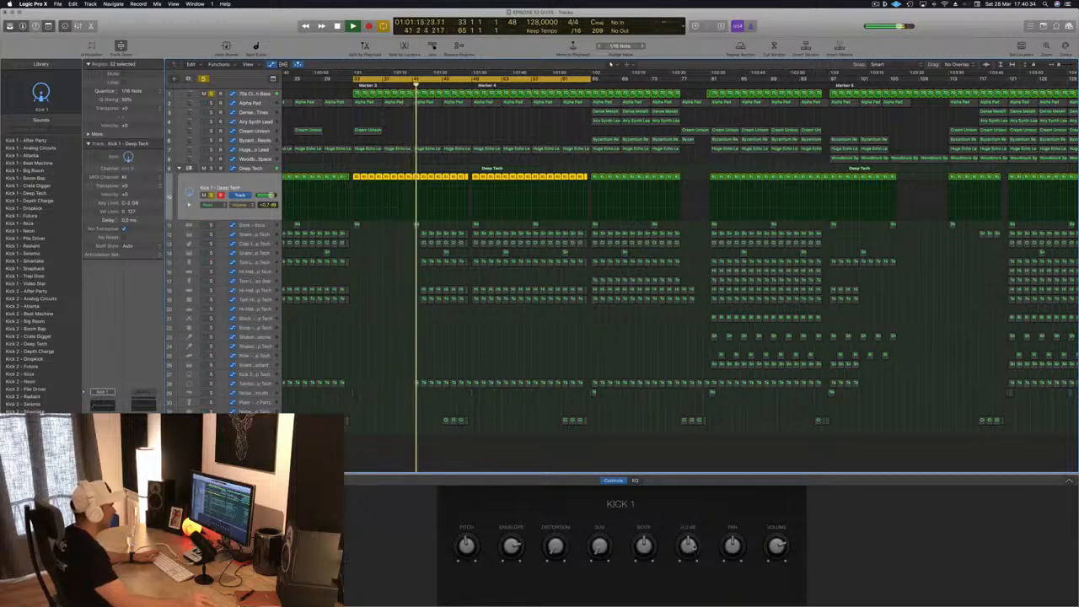
key(space)
key(space)
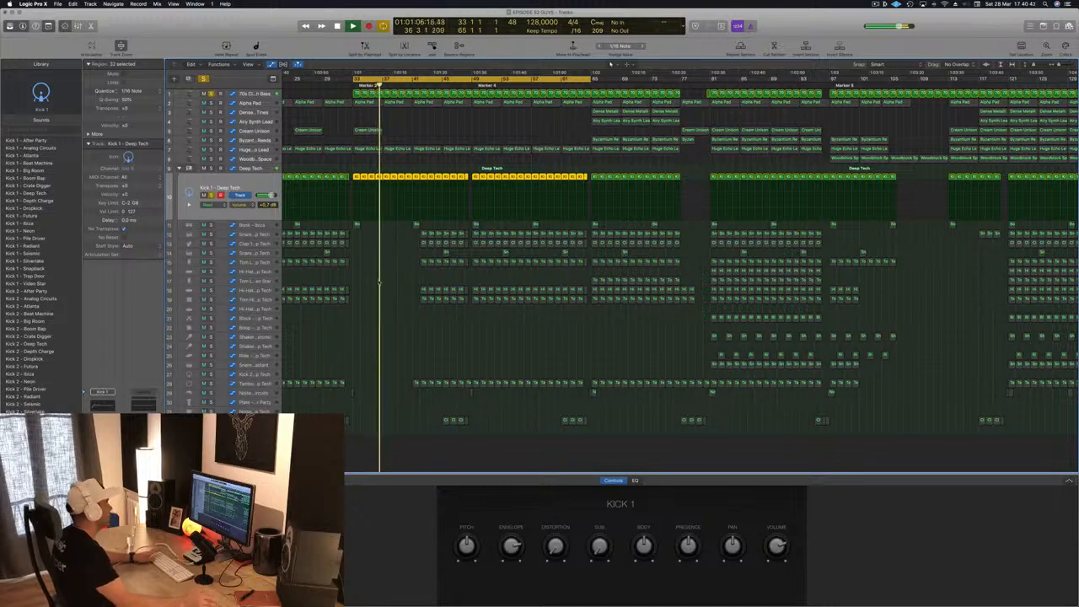
- Set the high cut on the Kick 1 Channel EQ to 2500 Hz at 6 dB/Oct, then close the EQ
key(space)
key(space)
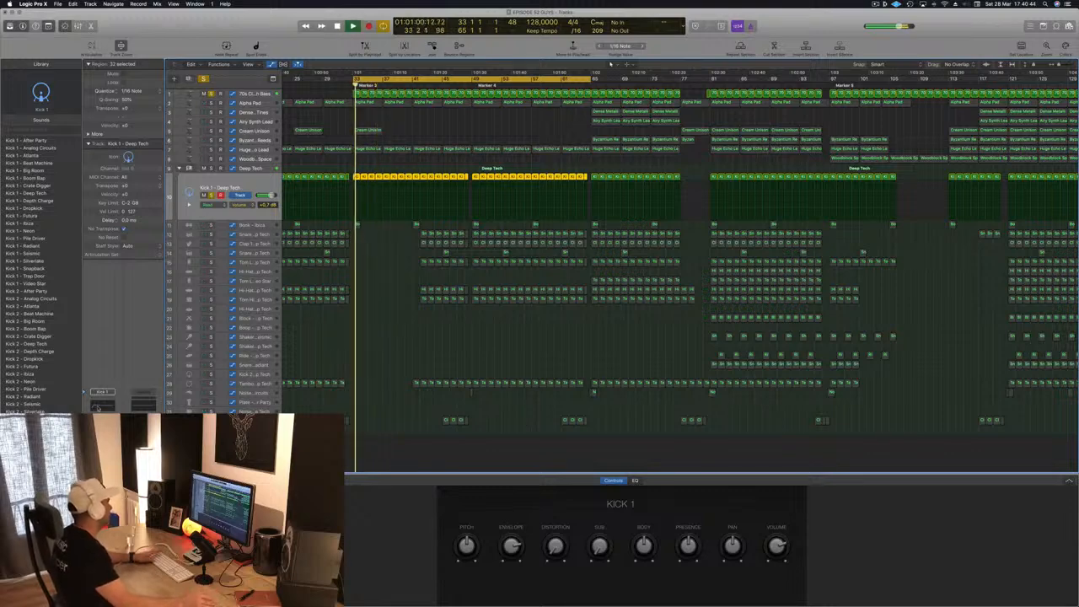
click(103, 406)
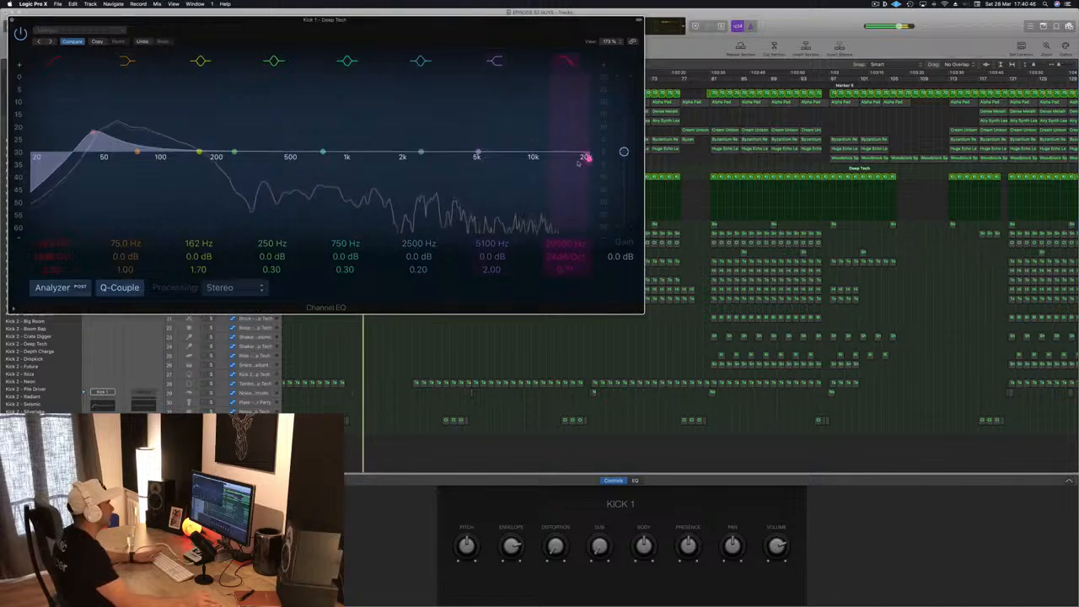
drag(579, 163, 381, 155)
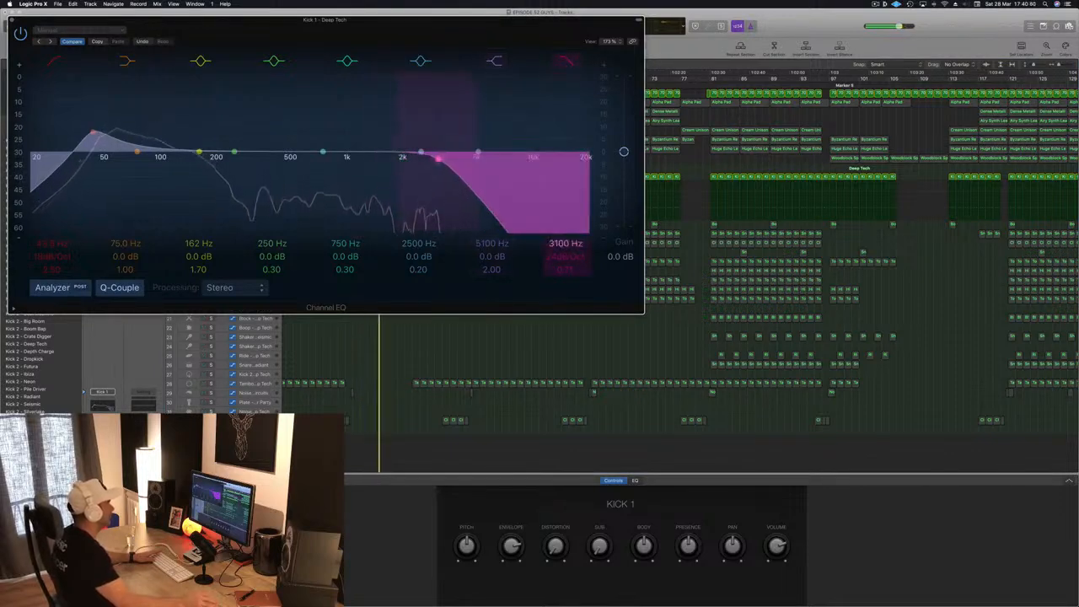
drag(566, 256, 566, 275)
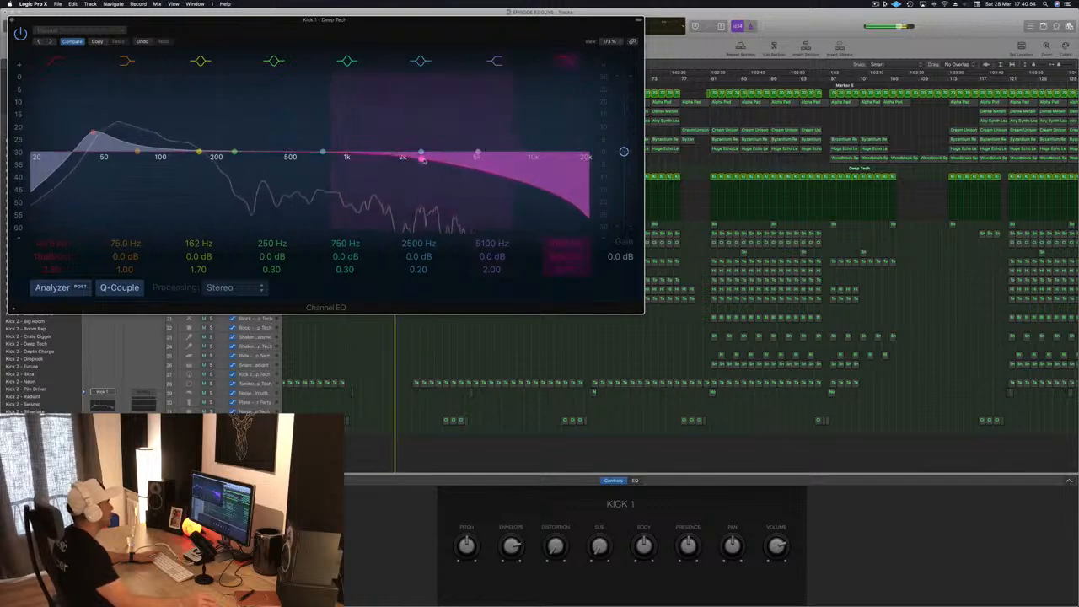
drag(428, 39, 644, 146)
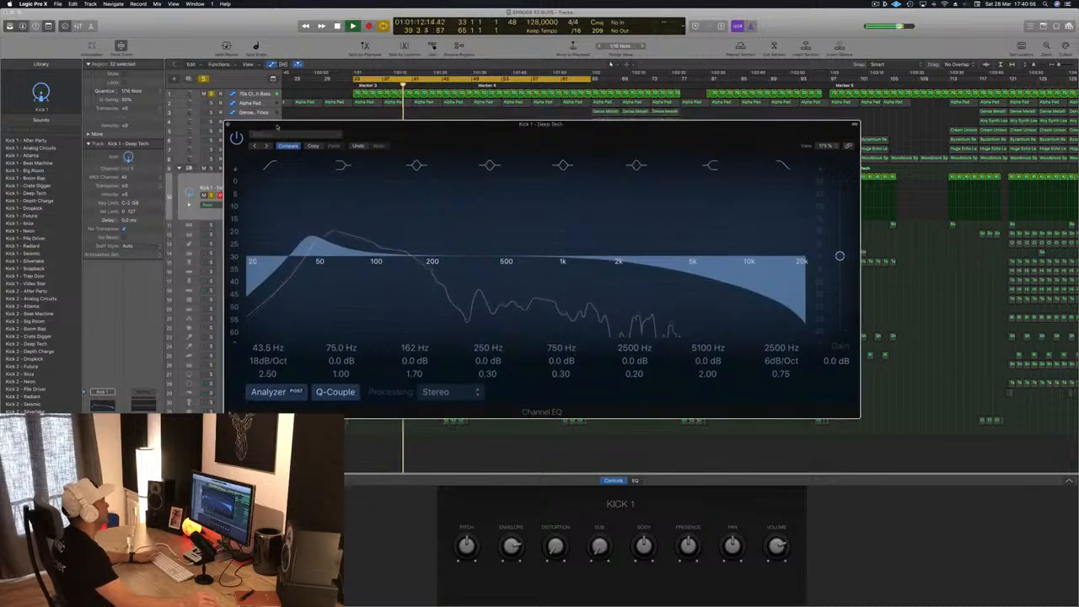
click(228, 125)
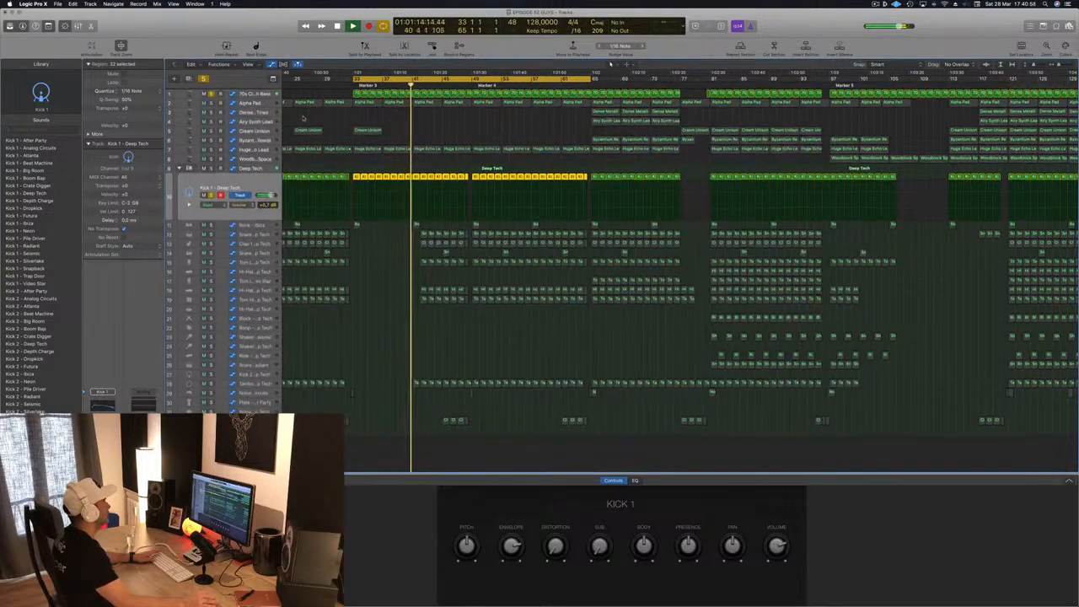
- Open the compressor on the 70s Classic Synth Bass track and switch its circuit type to Vintage FET
key(space)
key(space)
click(268, 92)
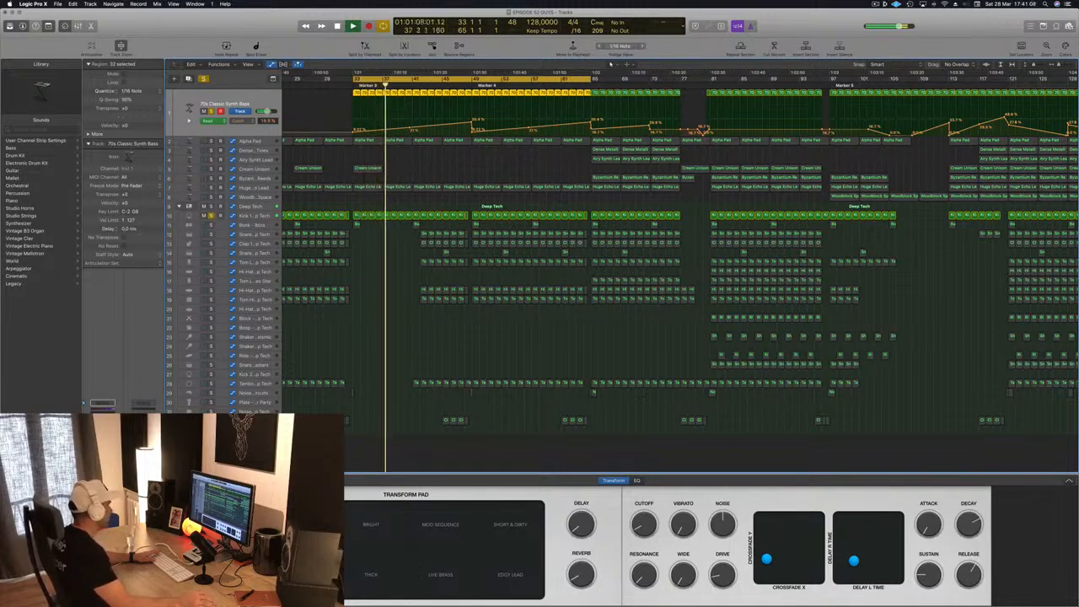
click(102, 451)
drag(240, 38, 508, 104)
click(580, 144)
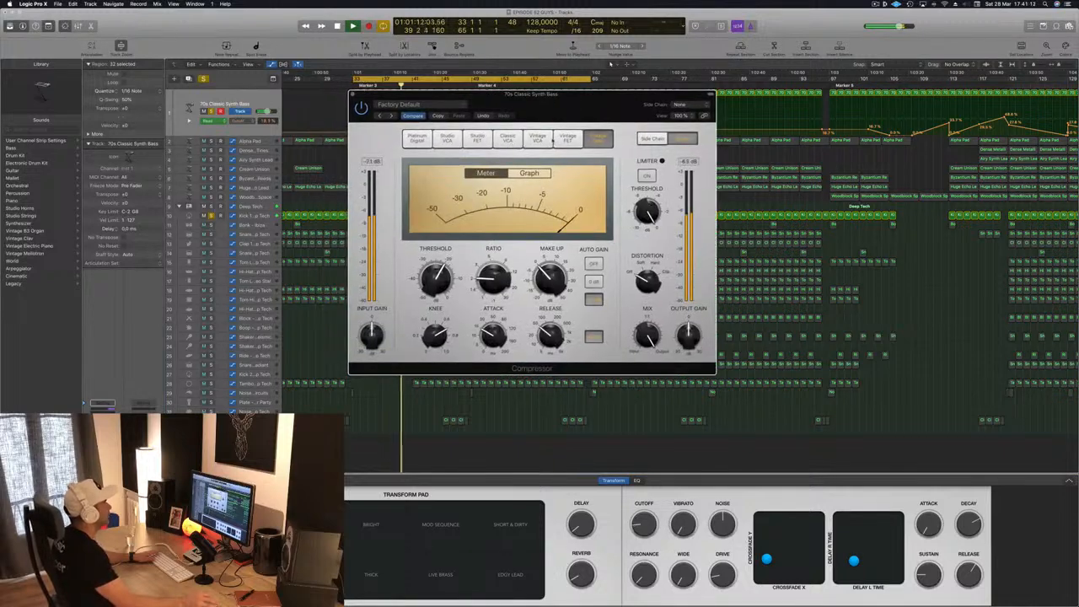
click(566, 139)
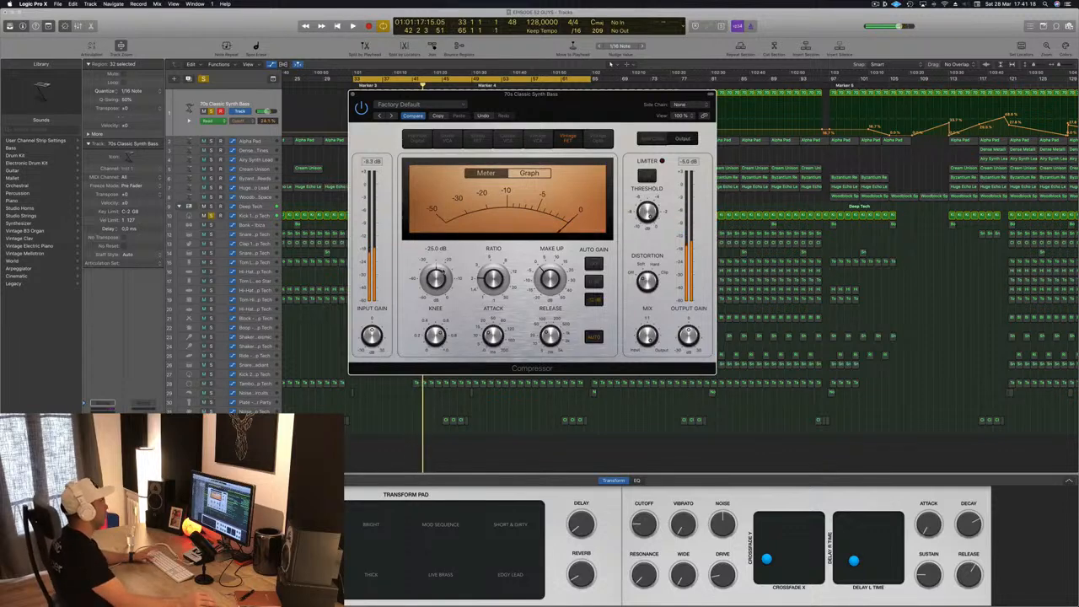
- Listen to the kick and synth bass from bar 33 with the Vintage FET compressor, then close it
key(space)
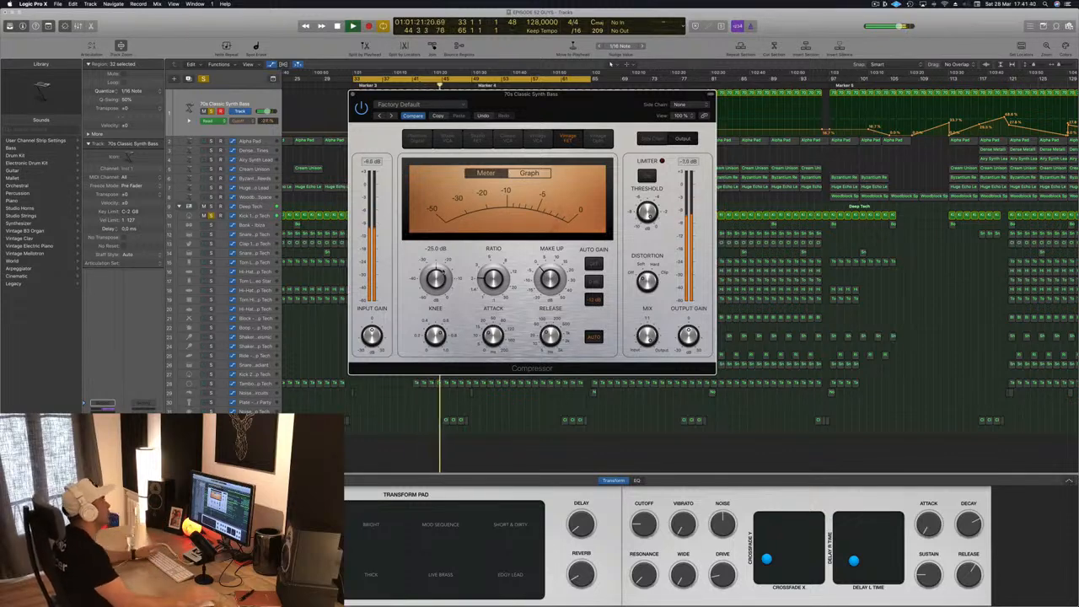
drag(588, 116, 721, 97)
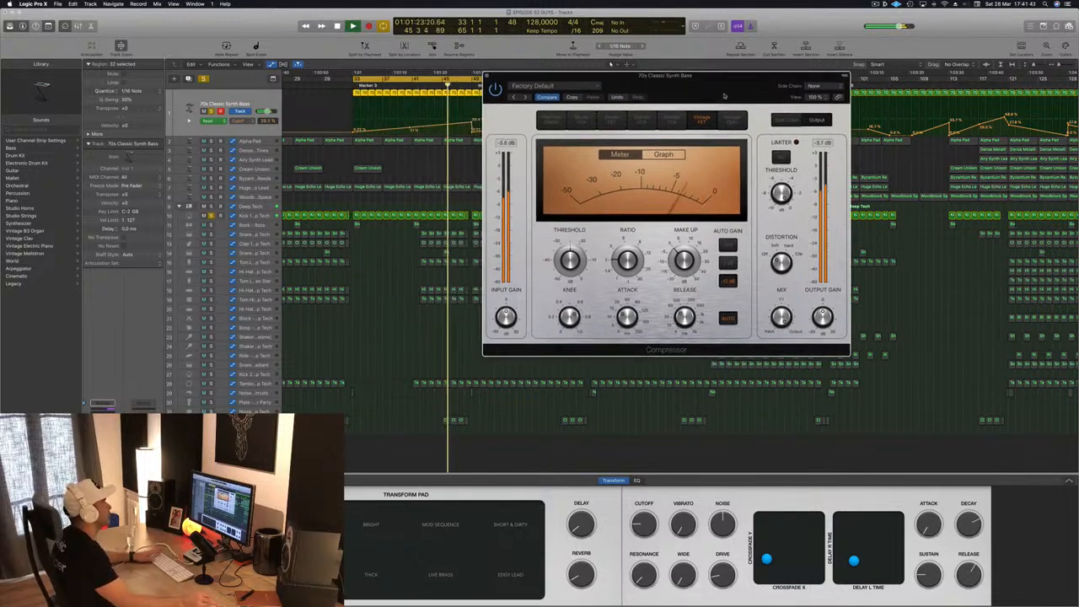
click(270, 104)
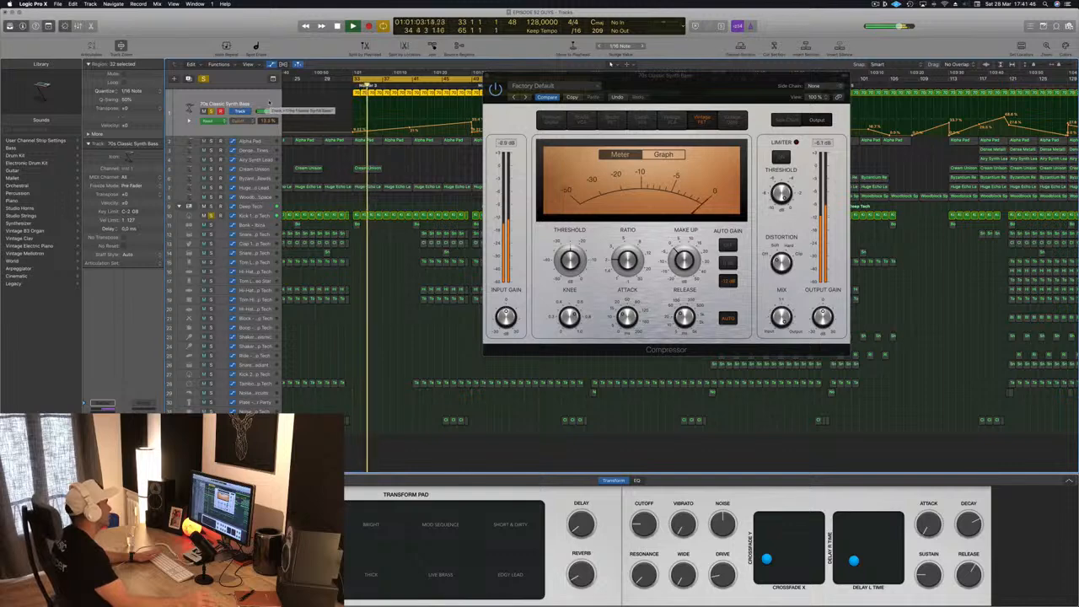
key(space)
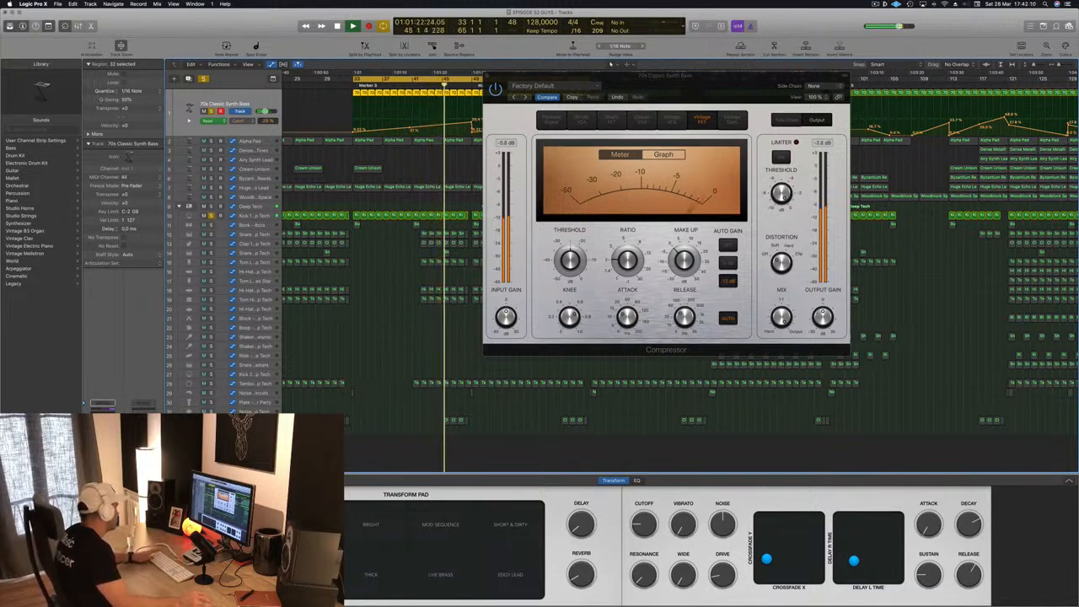
key(Return)
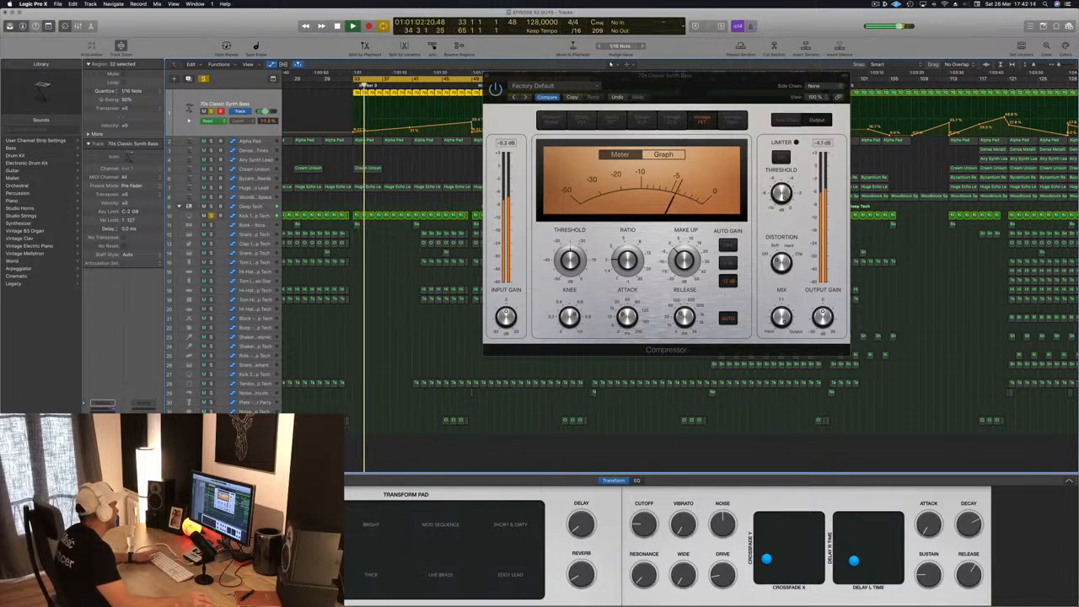
drag(589, 77, 529, 76)
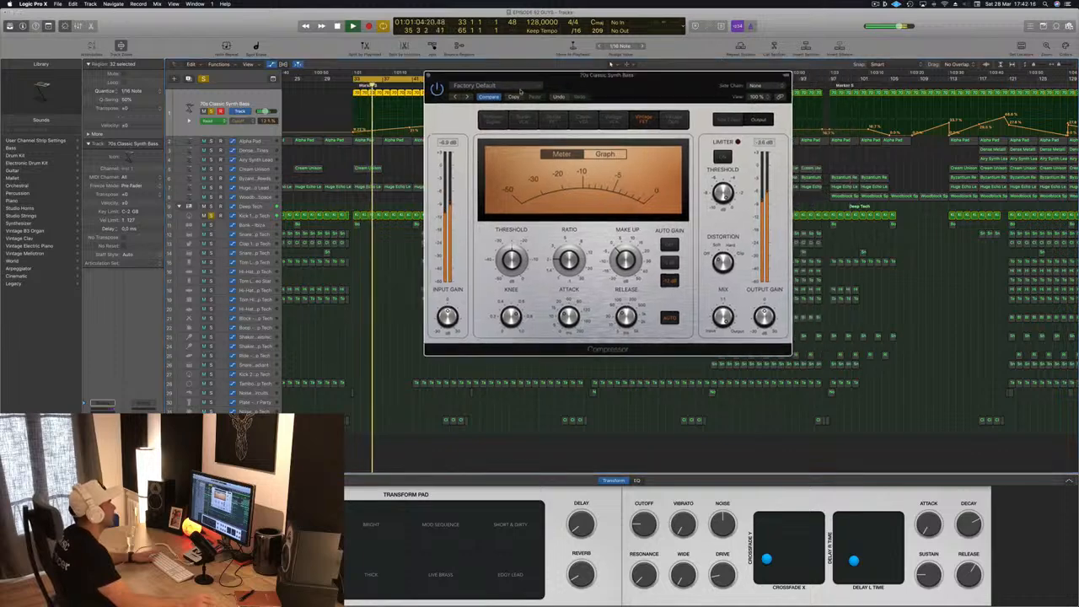
click(427, 75)
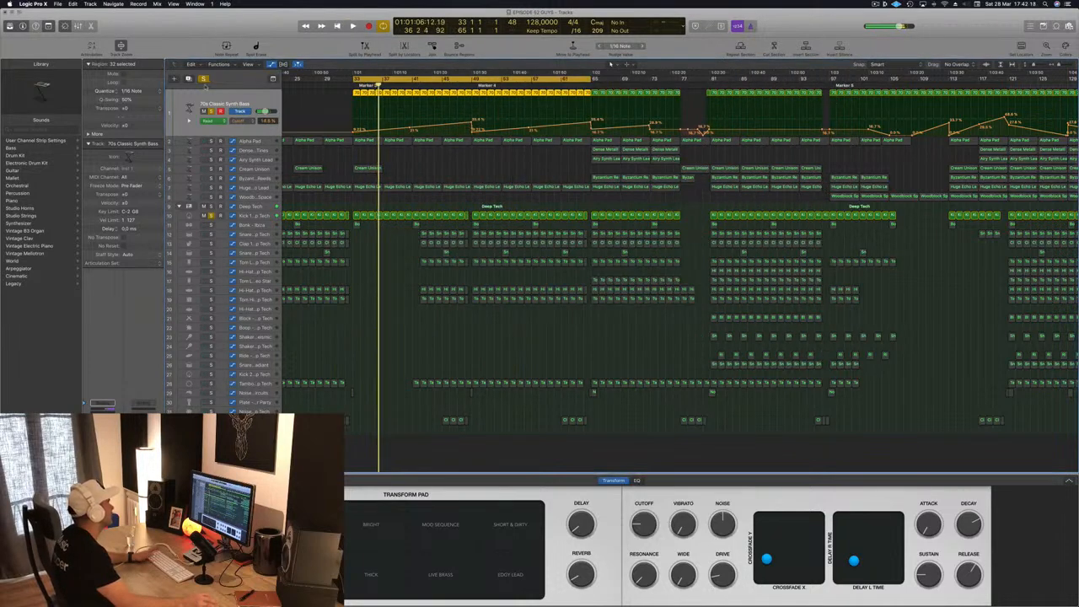
- Turn off all track solos and select the Huge Echo Lead track while the full arrangement plays
click(203, 79)
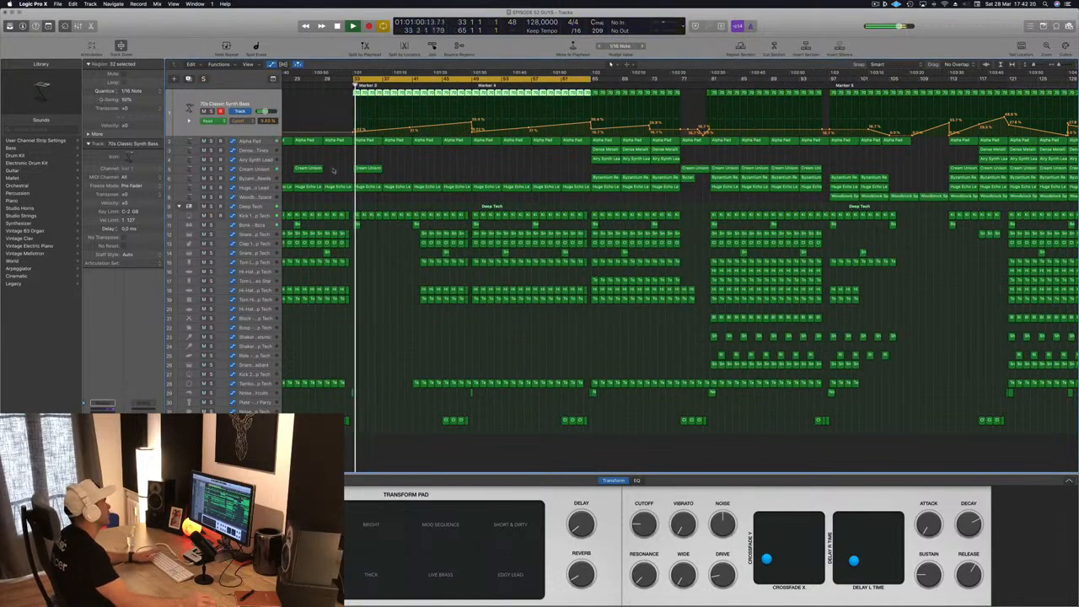
click(414, 165)
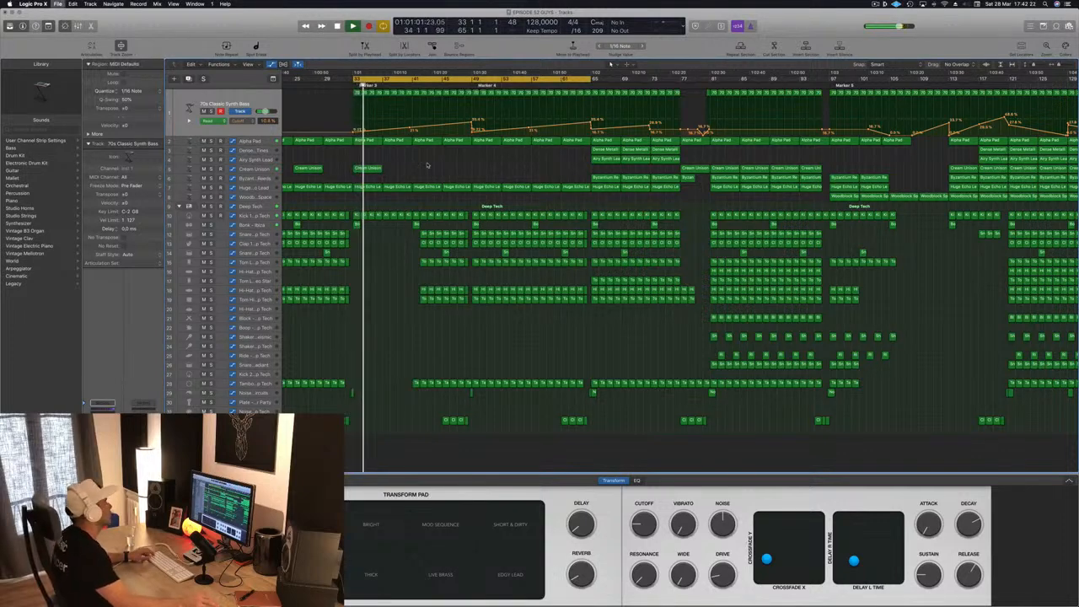
scroll(428, 165, up, 3)
scroll(412, 171, down, 5)
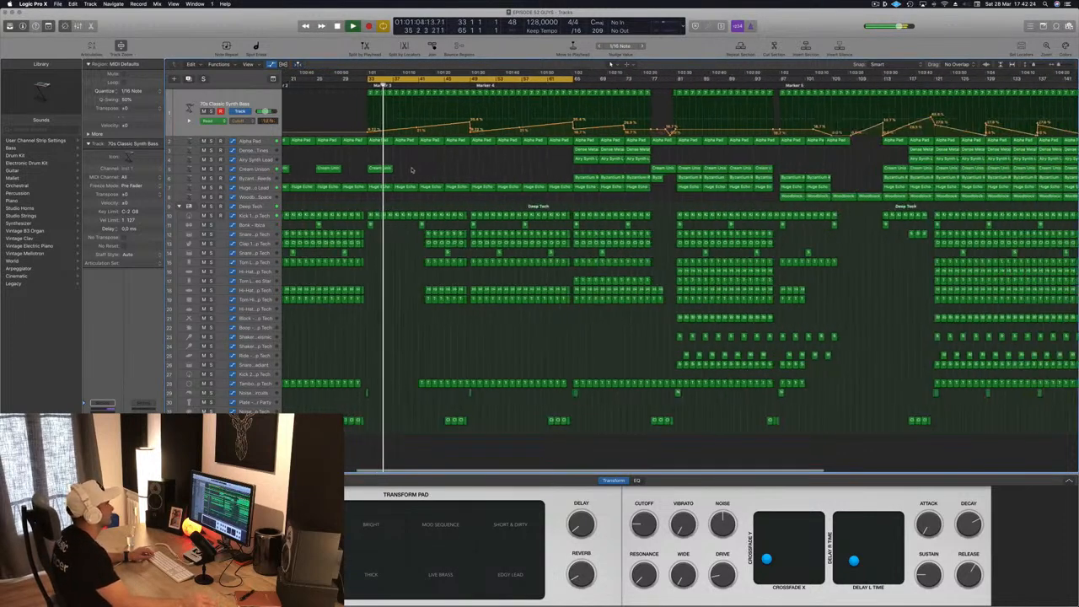
scroll(411, 170, down, 2)
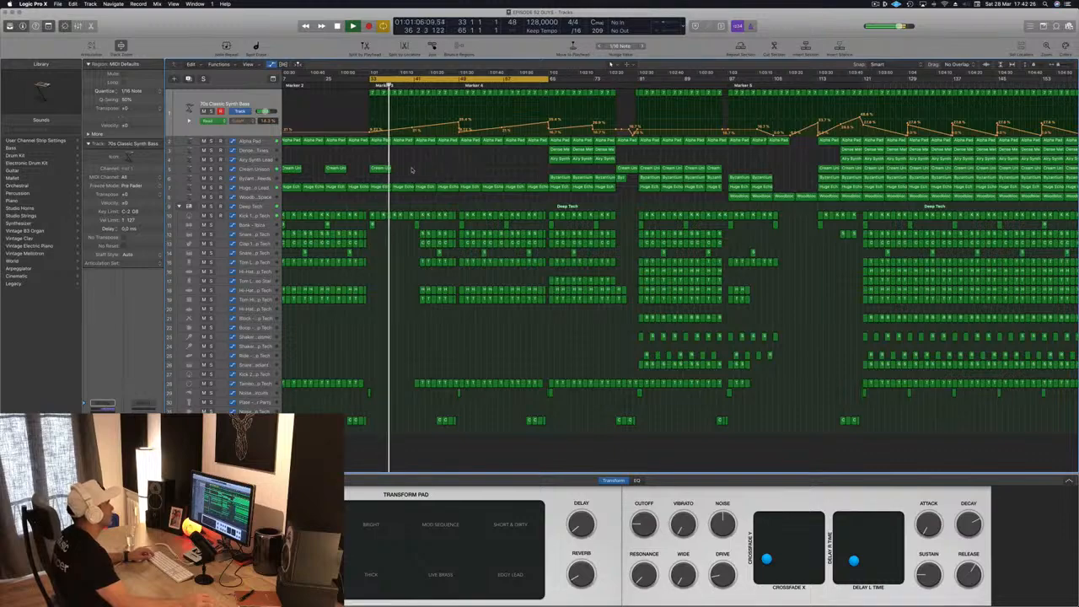
scroll(412, 171, down, 3)
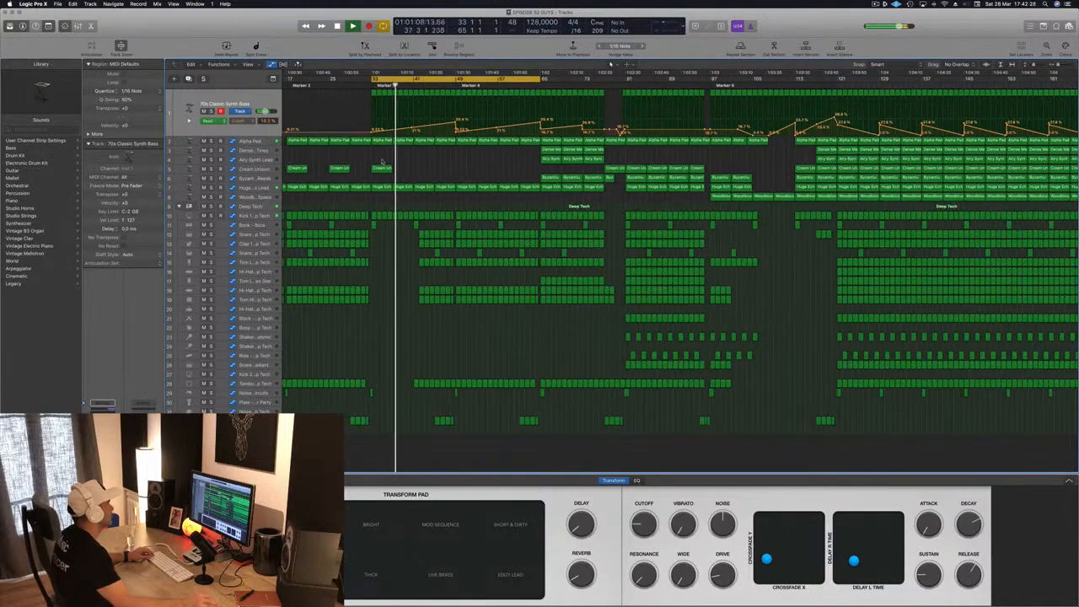
click(252, 191)
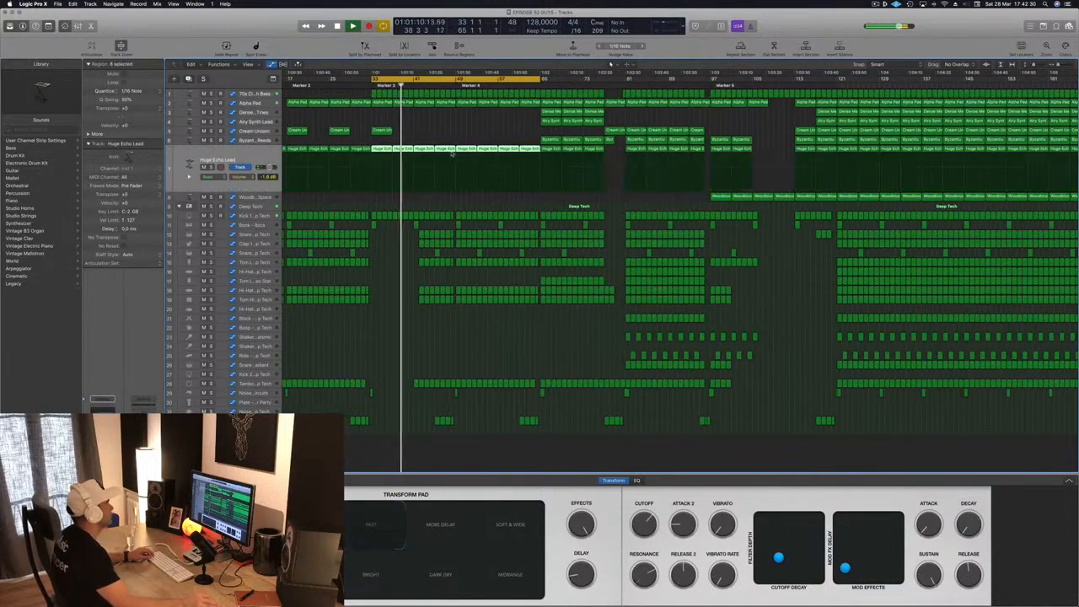
- Delete the tambourine regions between bars 41 and 49
scroll(433, 243, up, 3)
scroll(438, 313, down, 2)
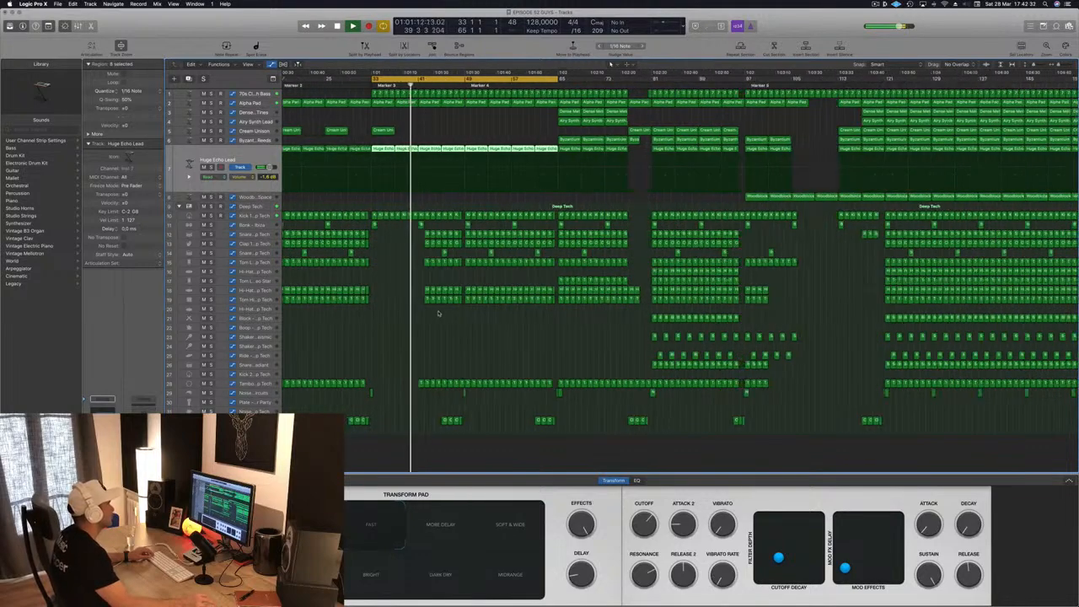
scroll(472, 271, up, 3)
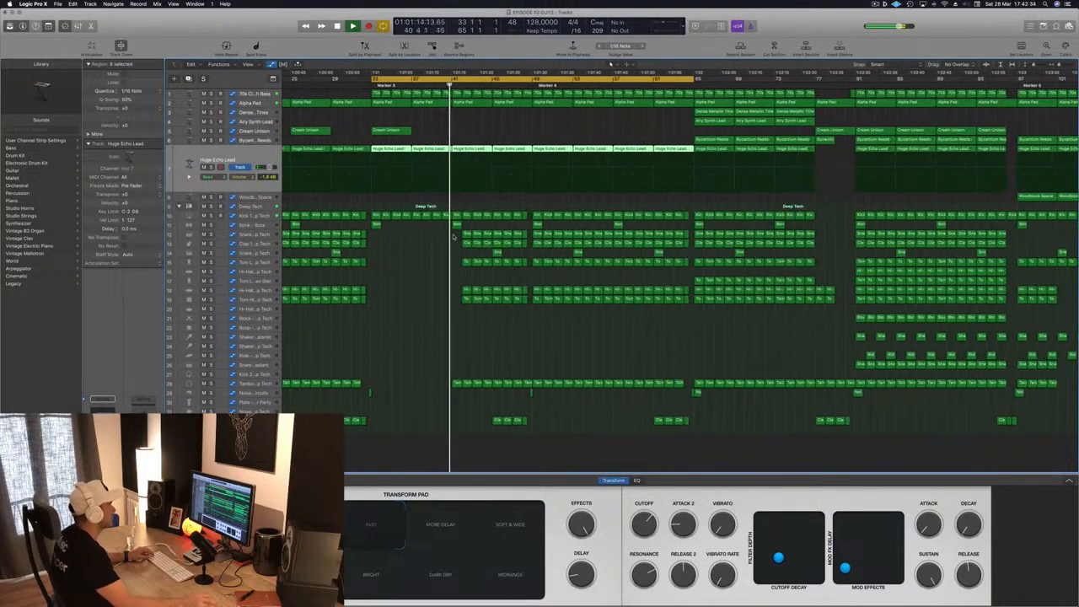
drag(472, 271, 512, 305)
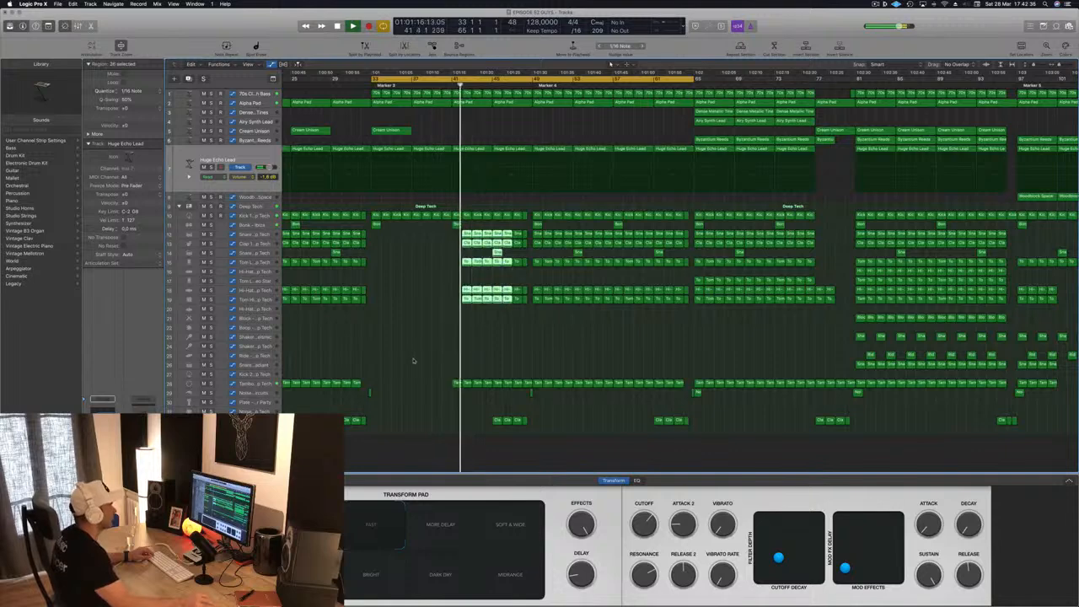
drag(418, 363, 528, 387)
key(Delete)
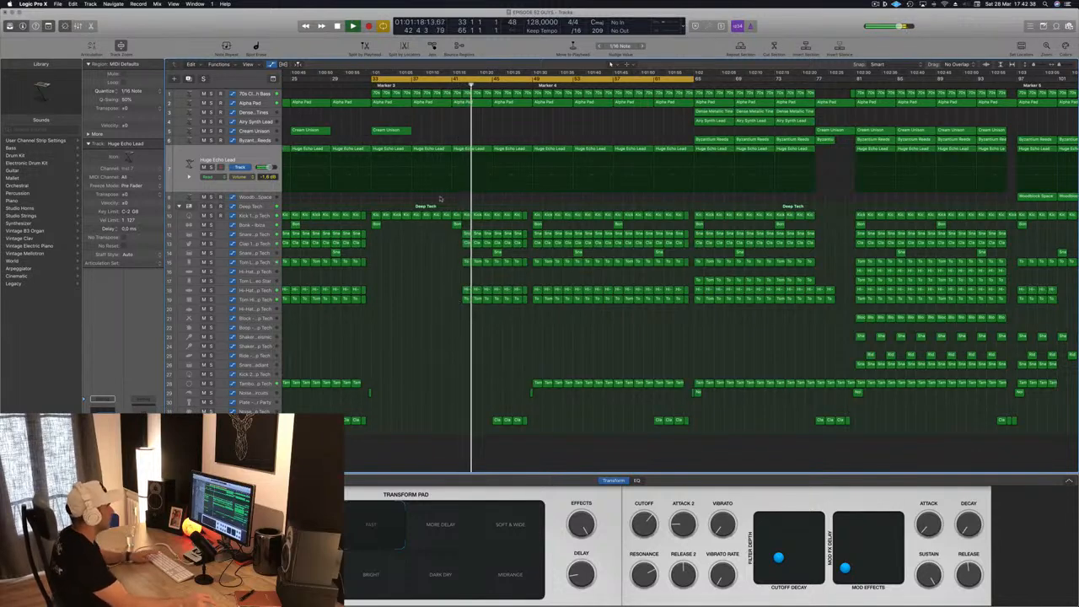
- Delete the snare and clap regions on tracks 12 and 13 plus the tom and hi-hat regions between bars 41 and 49
drag(449, 230, 527, 248)
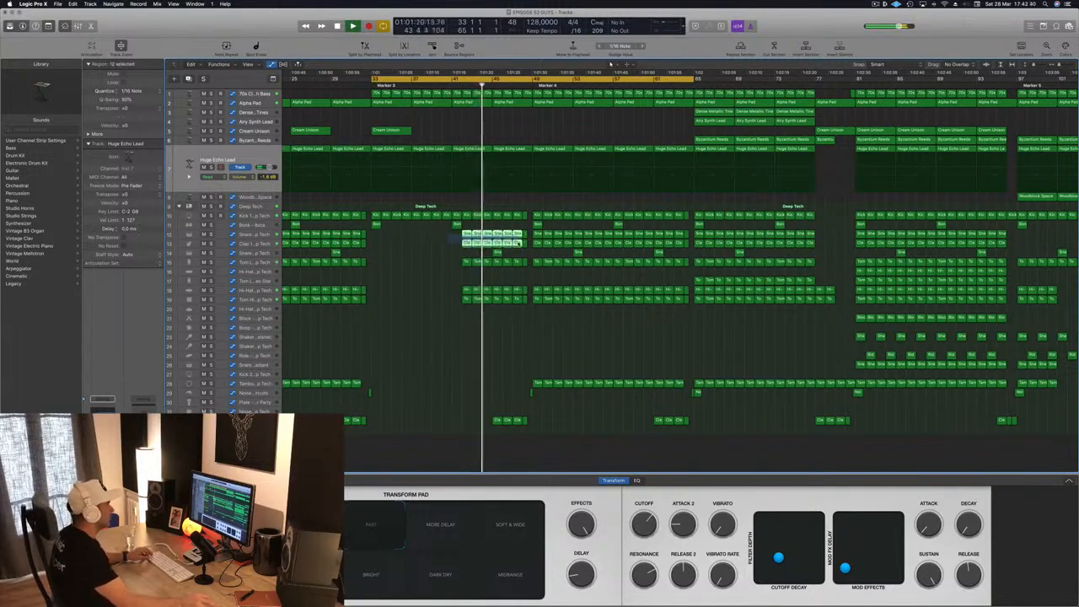
key(Delete)
drag(455, 257, 527, 306)
key(Delete)
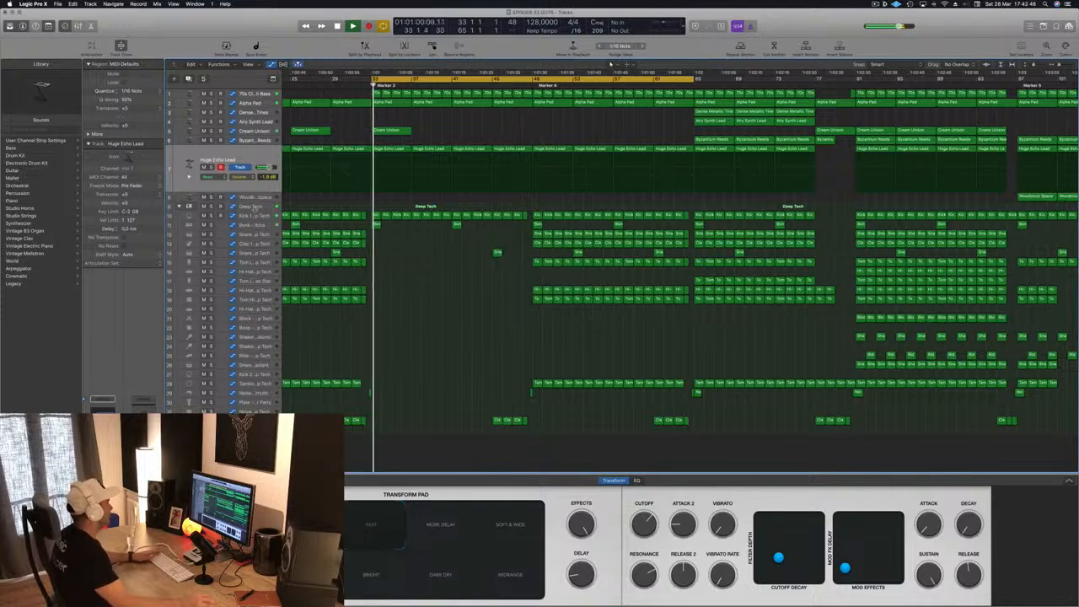
- Select the Deep Tech track stack, record a low cut filter sweep in Touch mode over bars 41 to 49, and restart playback
key(Down)
key(Down)
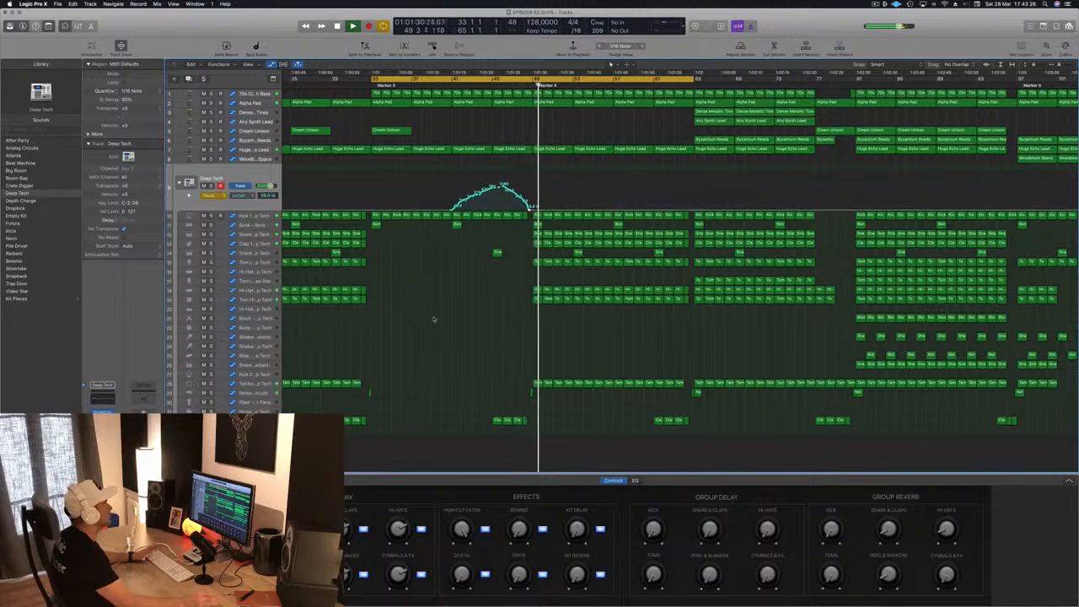
key(space)
key(space)
- Replace Deep Tech's recorded low cut curve with drawn automation from bar 41, peaking near bars 45 and 48, in Read mode
drag(453, 209, 534, 209)
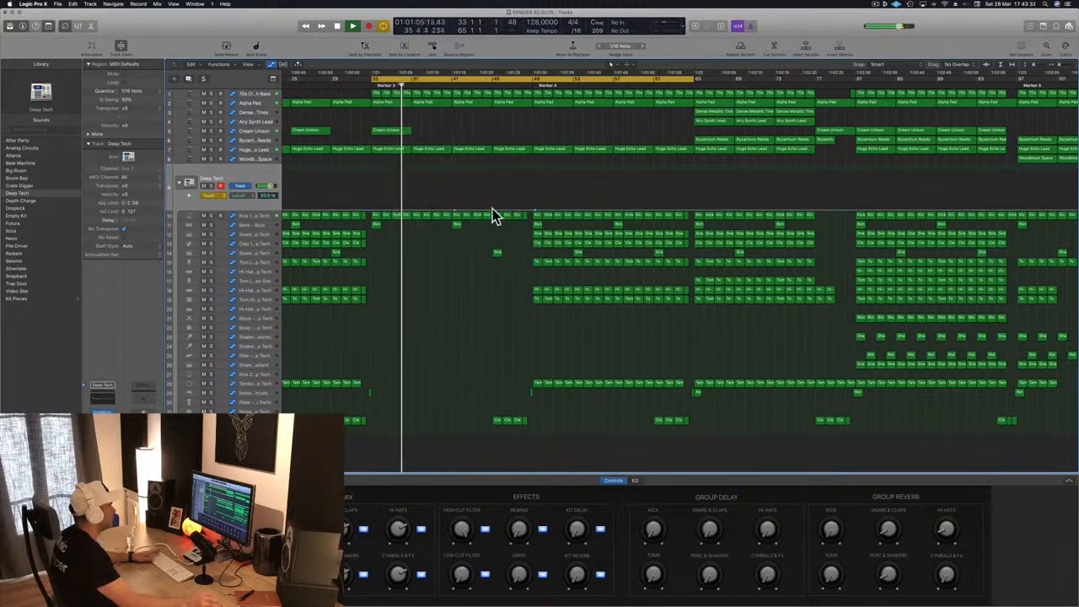
drag(494, 209, 525, 191)
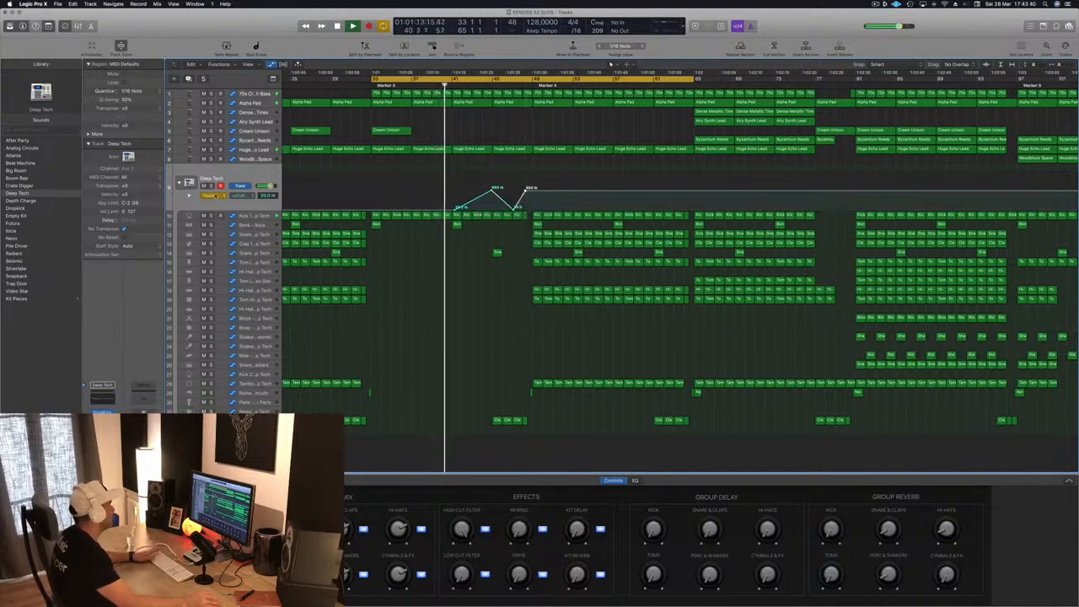
click(215, 196)
click(215, 187)
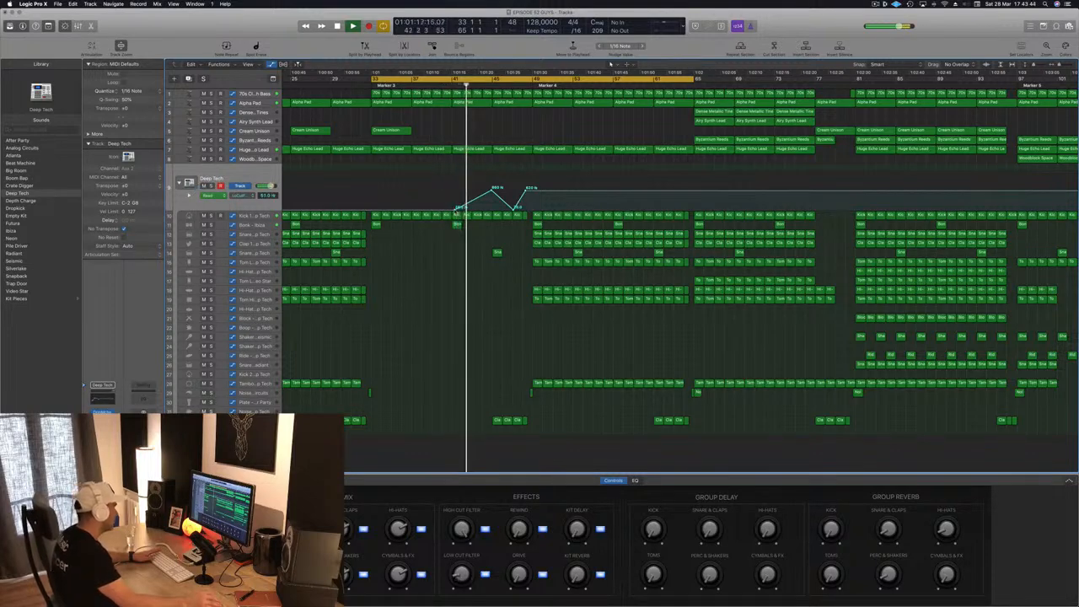
drag(457, 211, 452, 210)
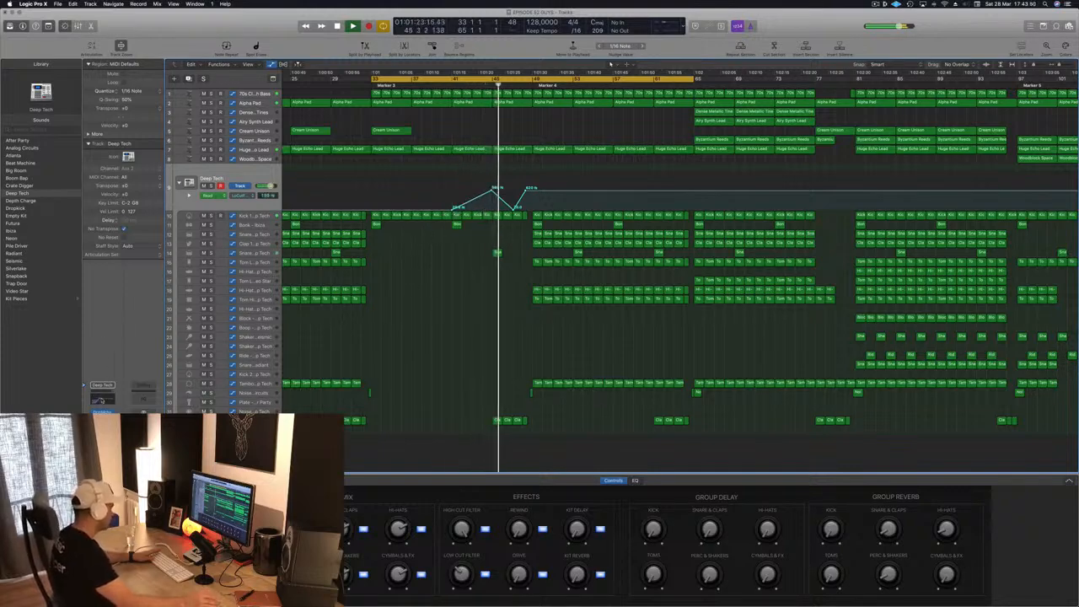
- Set the low cut slope in Deep Tech's Channel EQ to 24 dB/Oct and its Q to 1.00
click(103, 398)
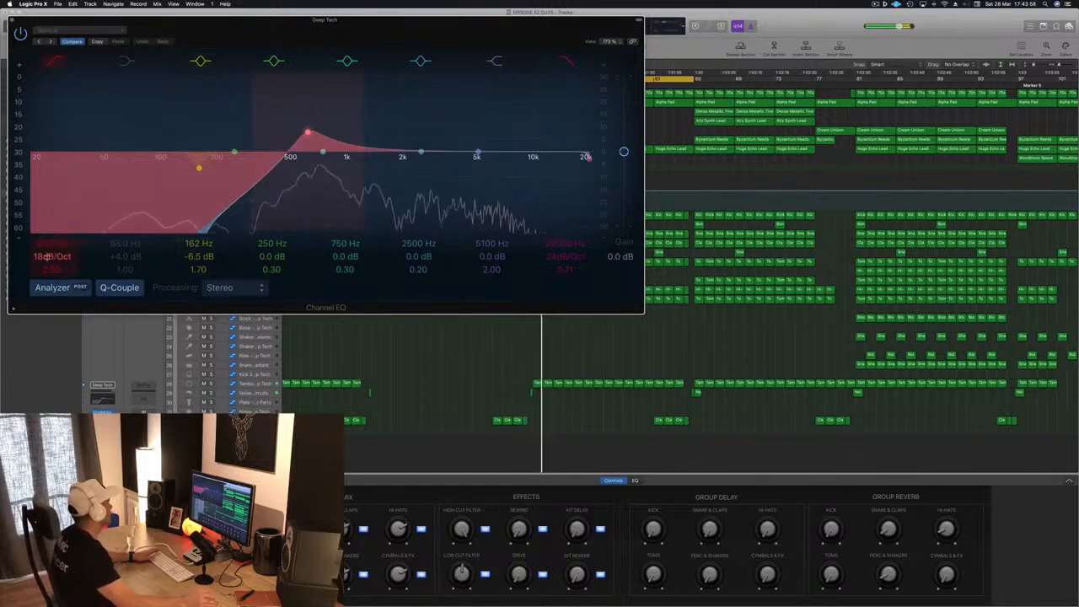
drag(46, 256, 45, 251)
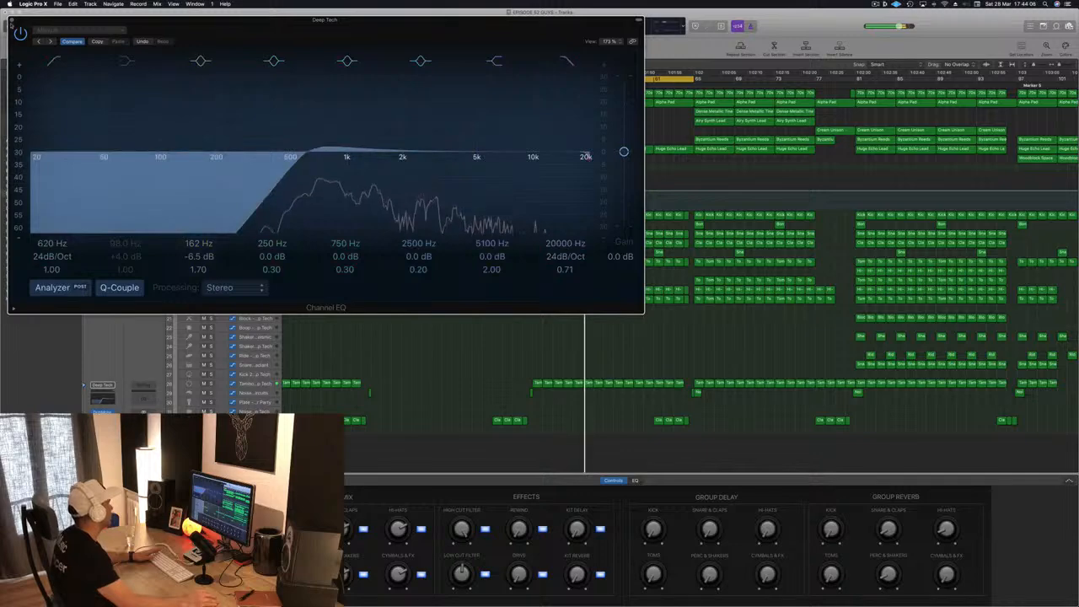
click(12, 20)
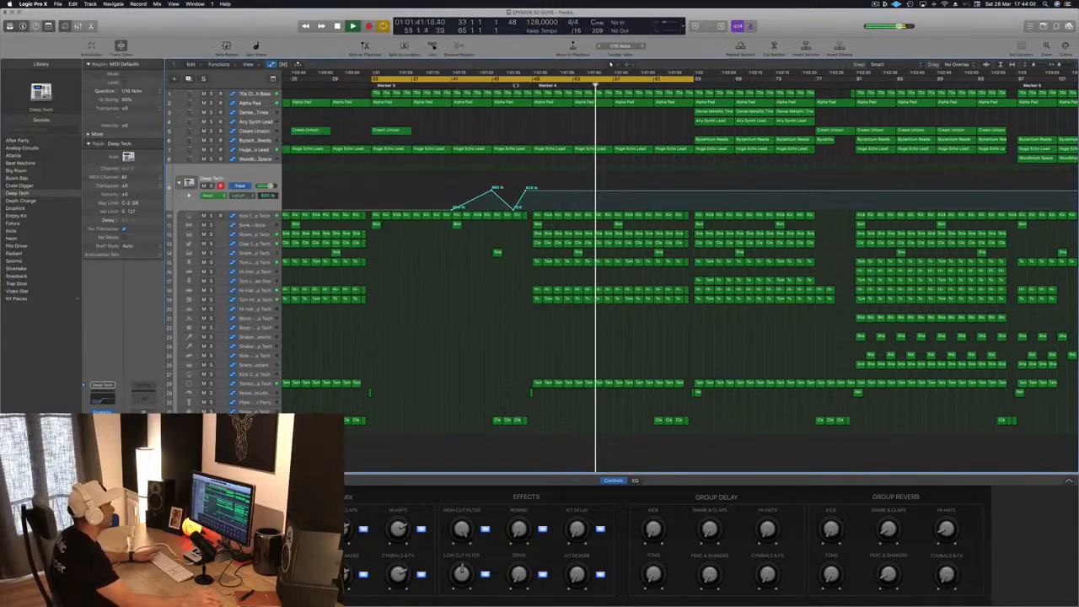
- Drop the low cut automation back to 20 Hz just before bar 49, check the transition in playback, and save the project
click(512, 85)
drag(532, 192, 532, 210)
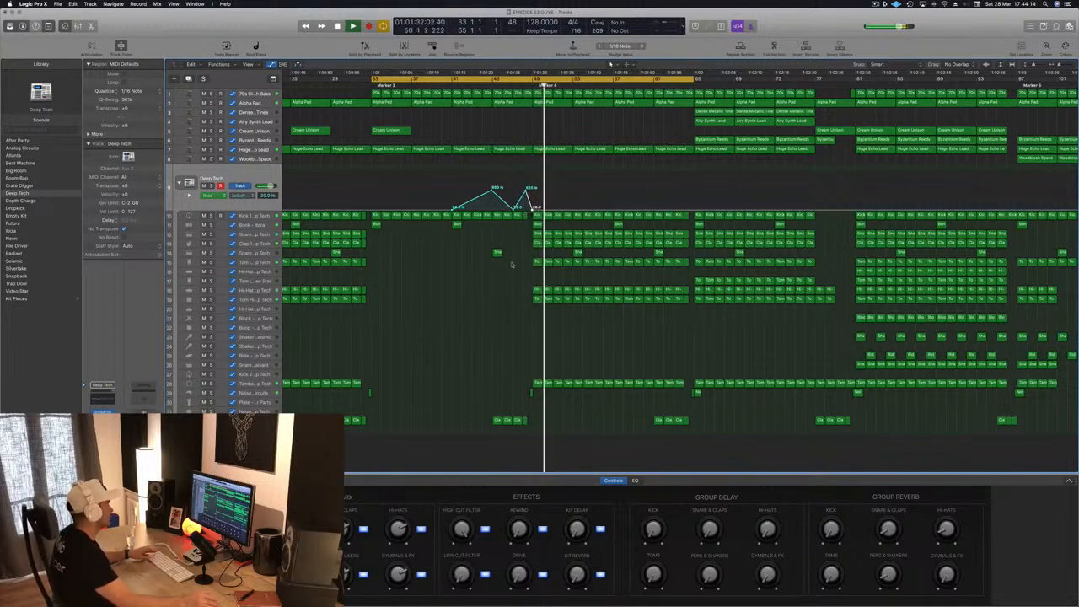
scroll(475, 305, down, 6)
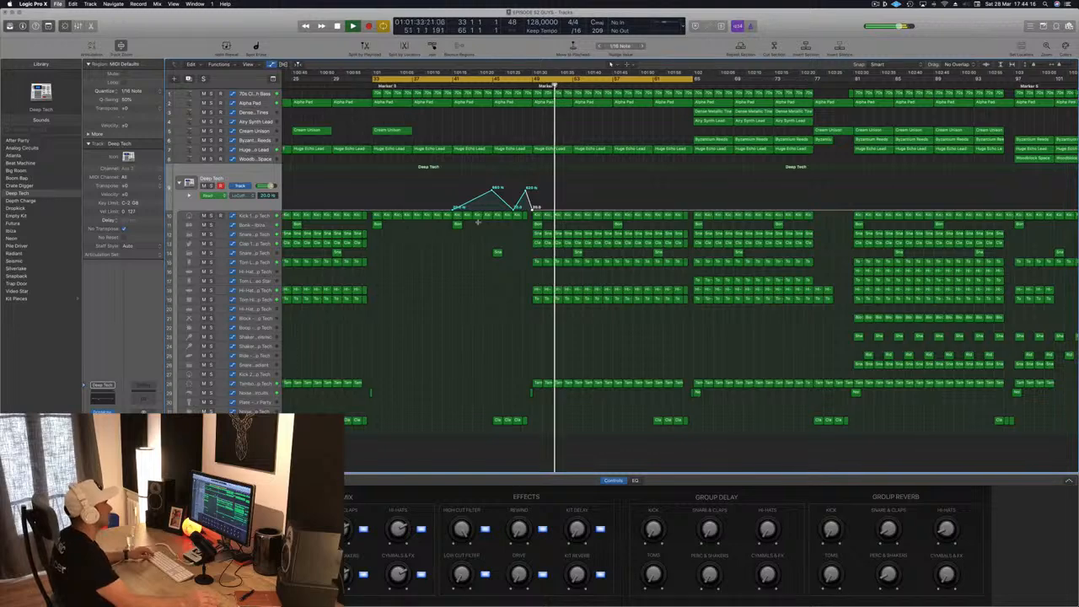
key(space)
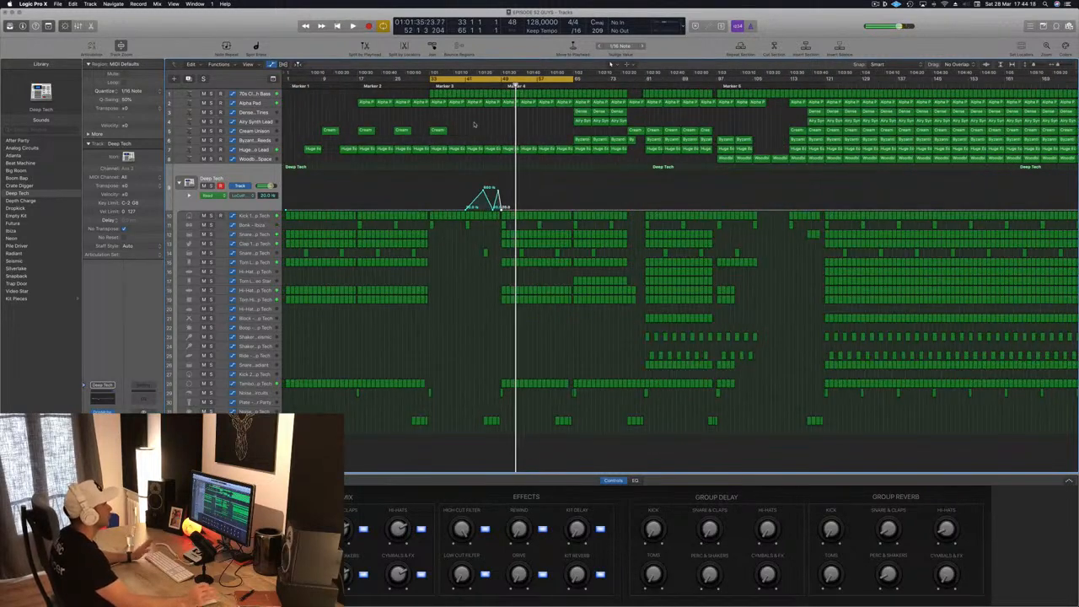
key(space)
key(super+s)
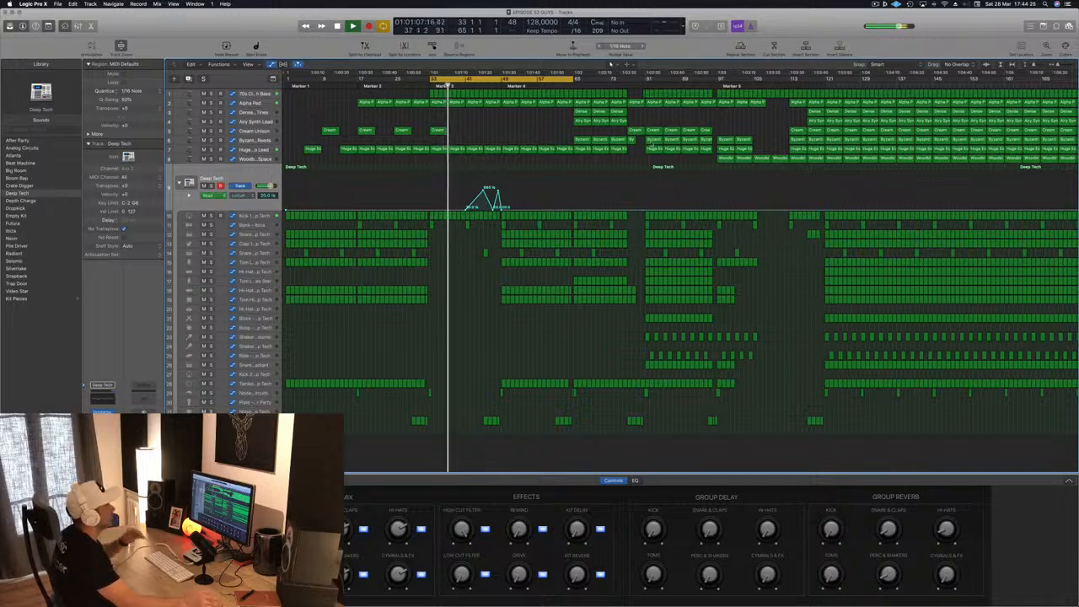
- Copy Cream Union regions into bars 41 to 49
click(635, 131)
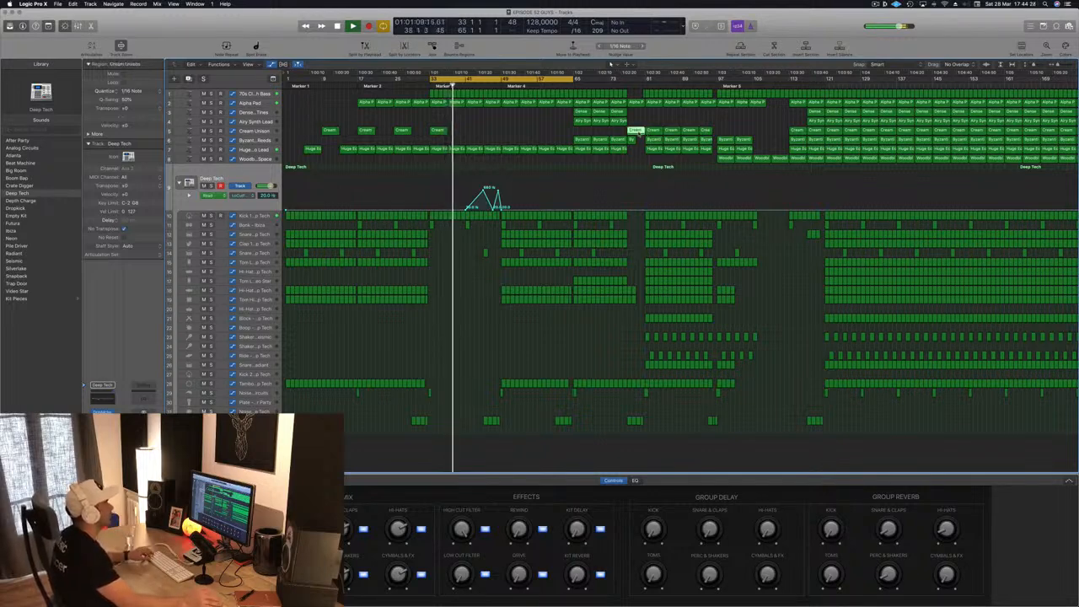
drag(635, 130, 497, 132)
click(532, 125)
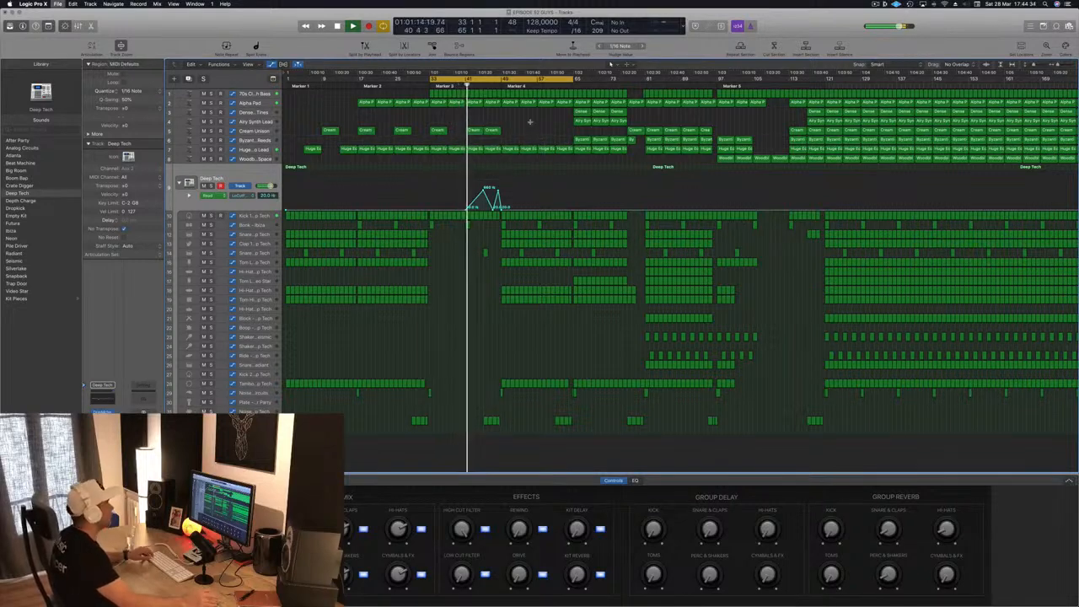
- Try copying the two Cream Union regions from bars 41 to 49 into bars 49 to 57
scroll(552, 130, right, 2)
scroll(552, 130, left, 4)
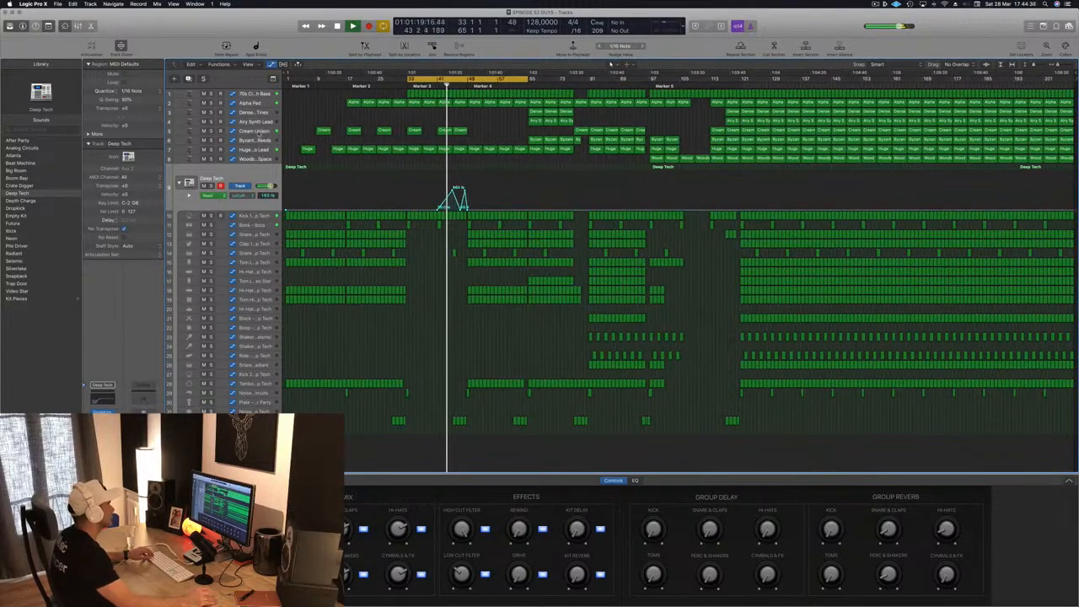
click(253, 130)
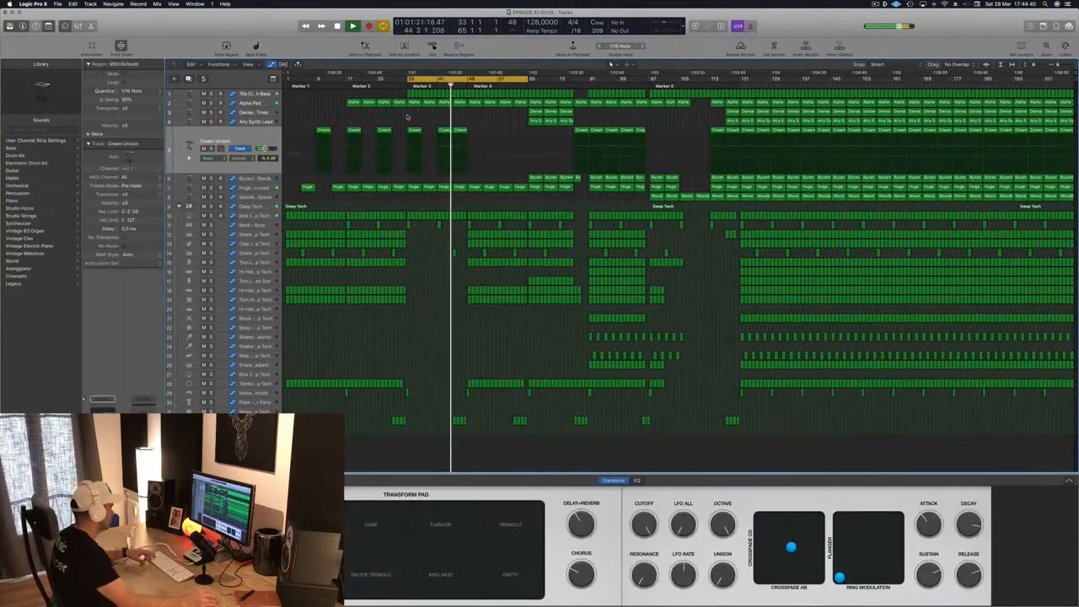
scroll(493, 124, right, 2)
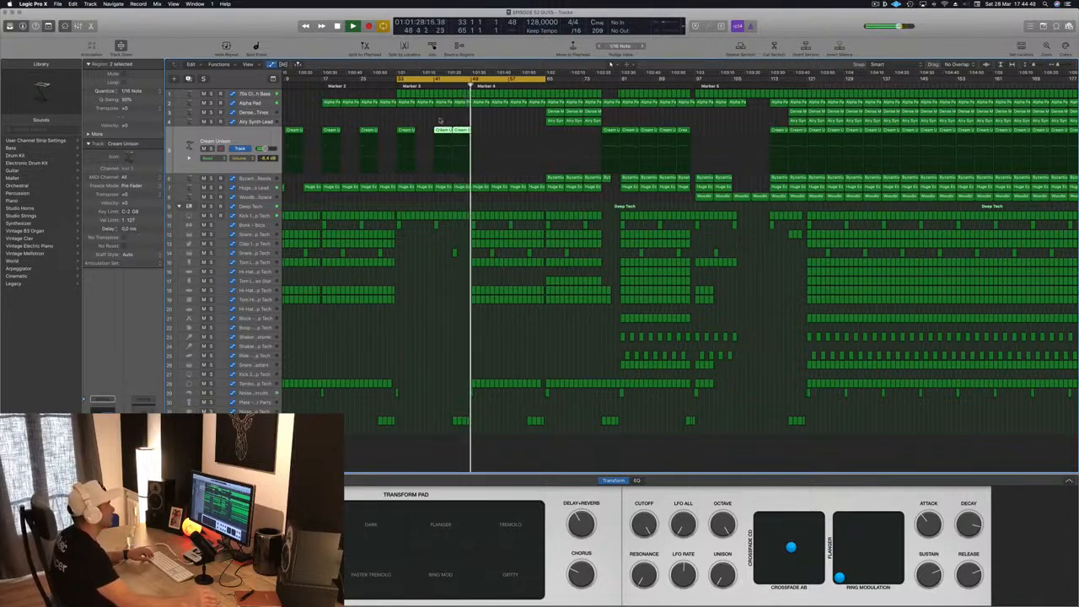
drag(460, 137, 478, 139)
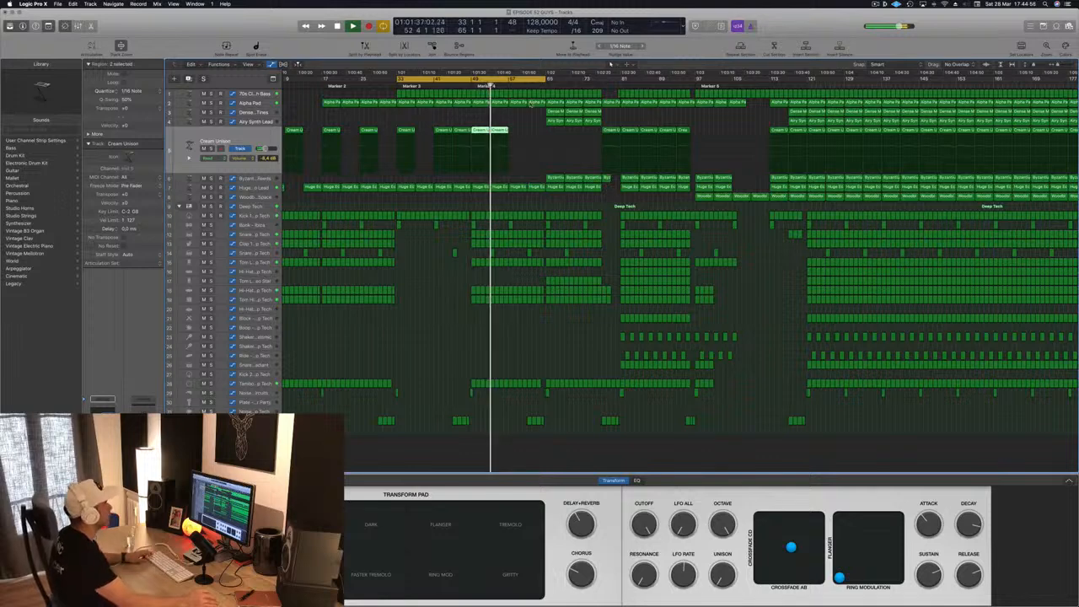
- Move the three Dense Metallic Tines and three Airy Synth Lead regions from bar 65 to bar 49
drag(579, 116, 476, 113)
key(super+Left)
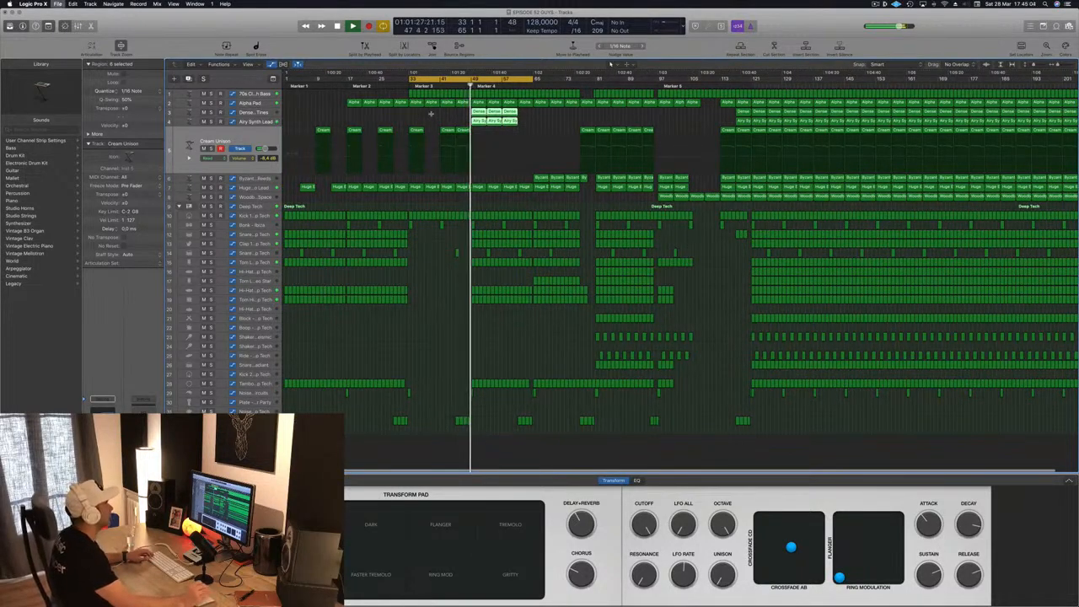
key(super+Right)
key(super+Right)
key(super+Right)
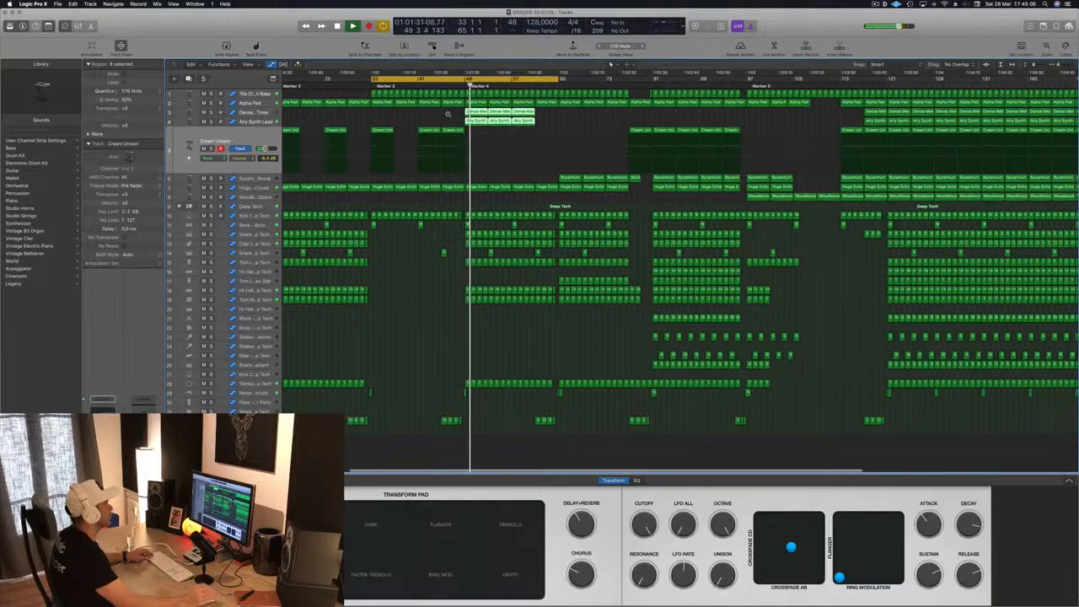
key(super+Left)
key(super+Left)
key(super+Left)
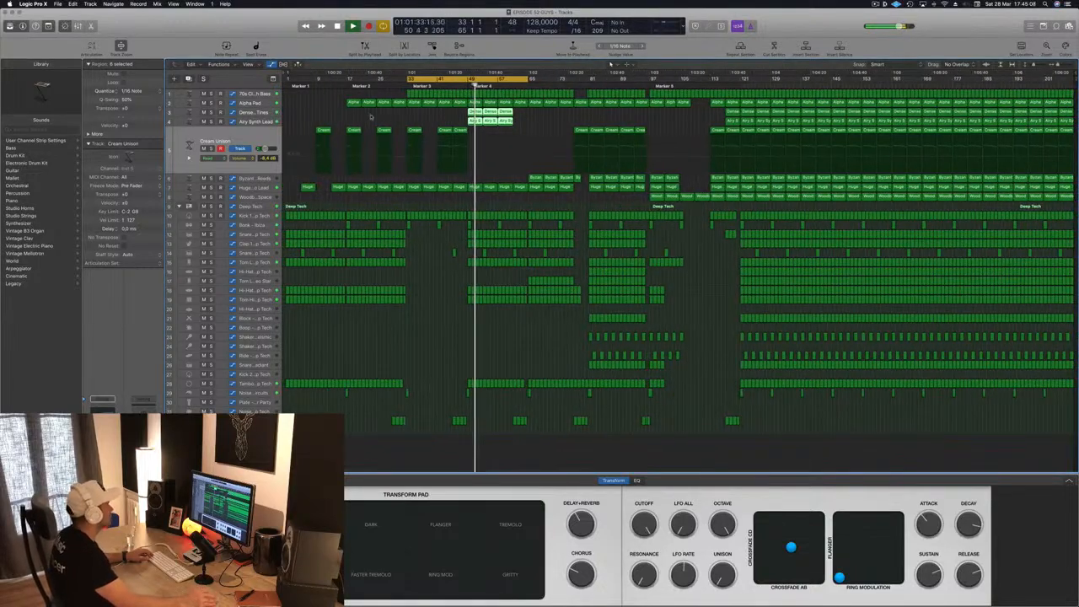
- Solo Dense Metallic Tines and Airy Synth Lead in turn, and set the Airy Synth Lead volume to -11.8 dB
click(246, 113)
key(s)
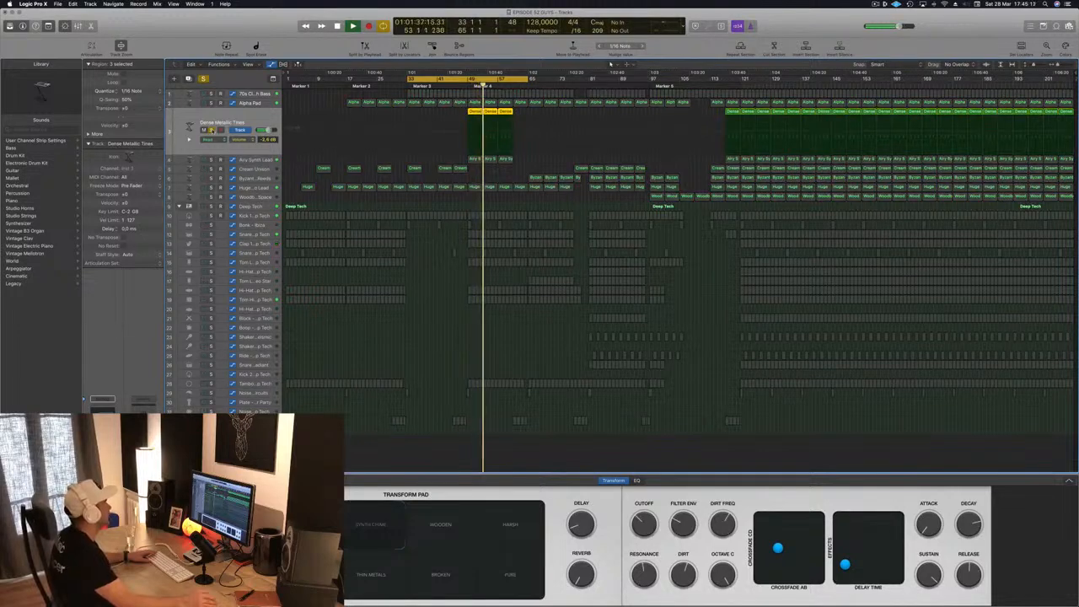
key(s)
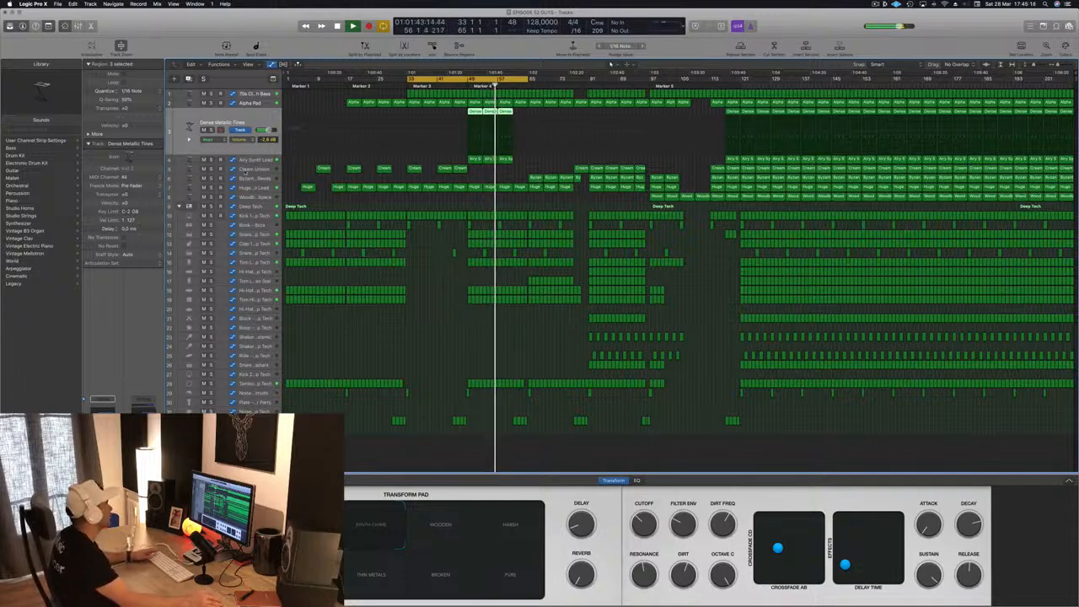
key(Down)
key(s)
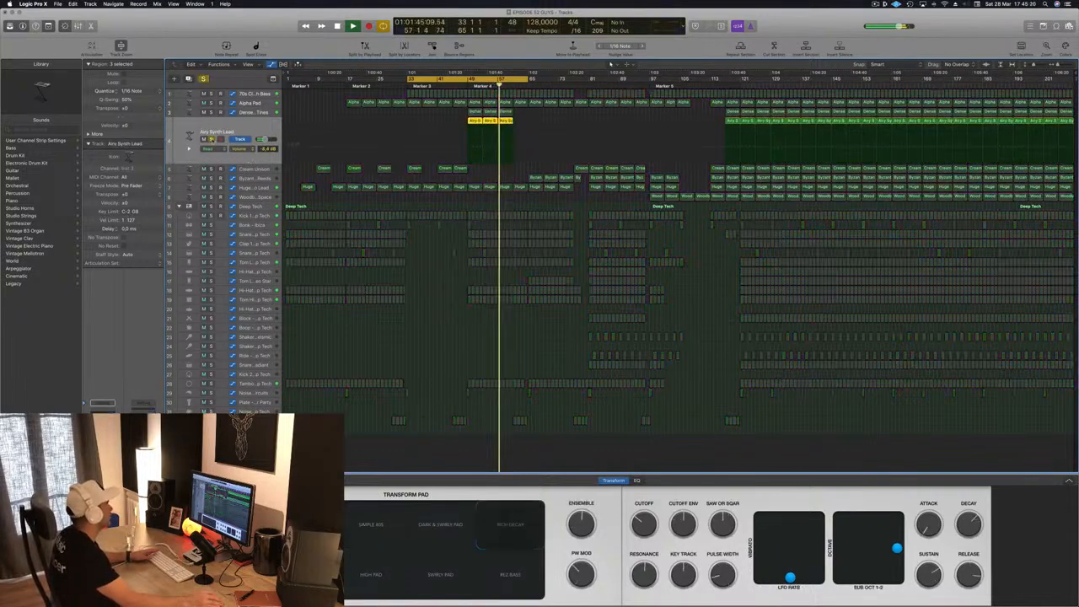
key(s)
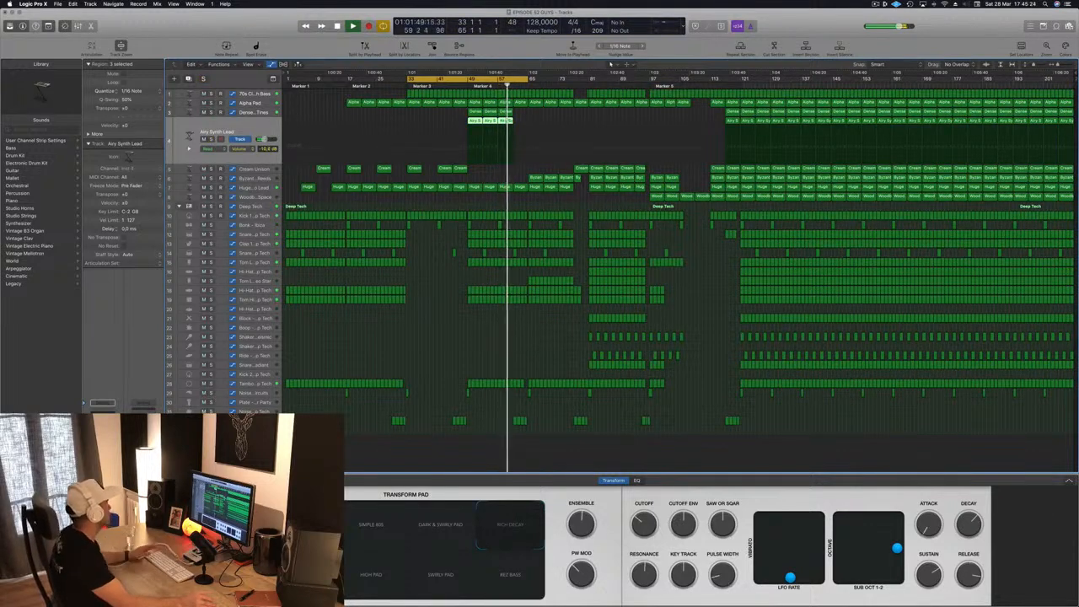
click(431, 356)
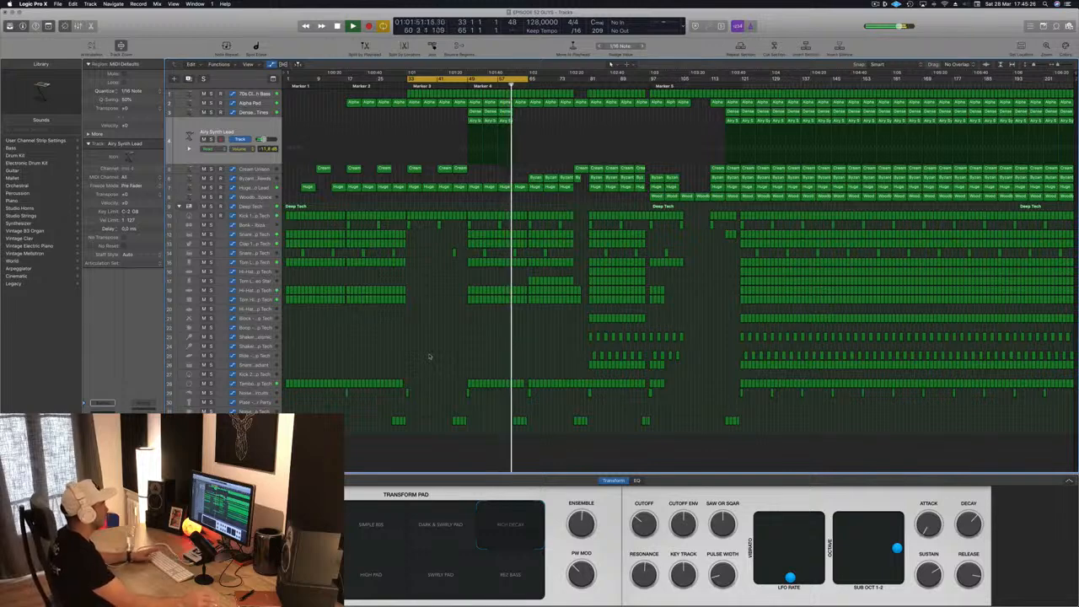
- Copy the Dense Metallic Tines and Airy Synth Lead regions starting at bar 49 to bar 61
mouse_move(526, 112)
mouse_down()
mouse_move(471, 125)
mouse_move(488, 113)
mouse_move(522, 116)
mouse_up()
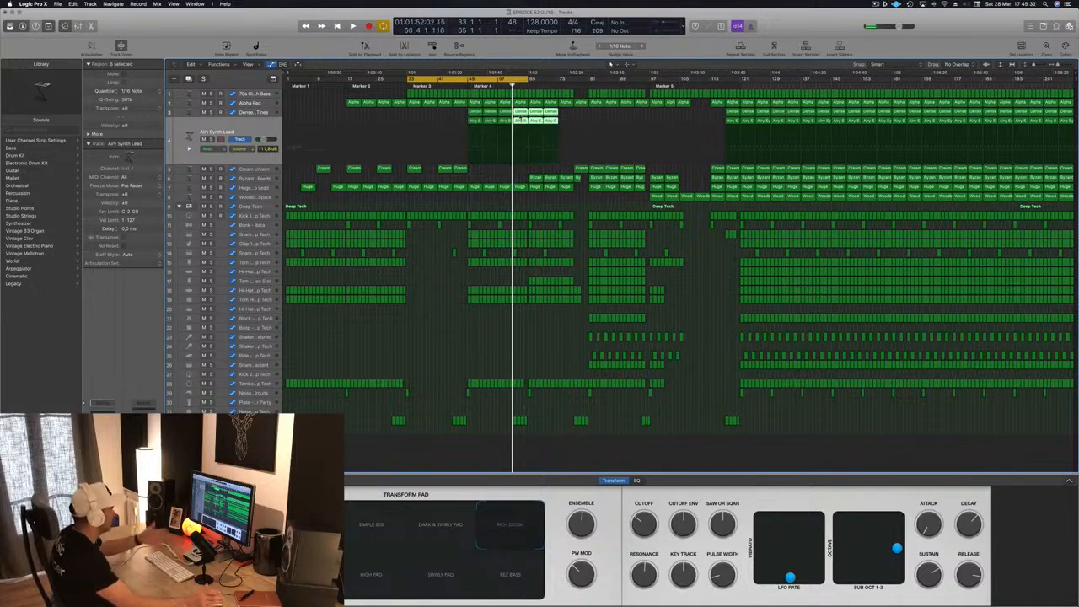
click(454, 113)
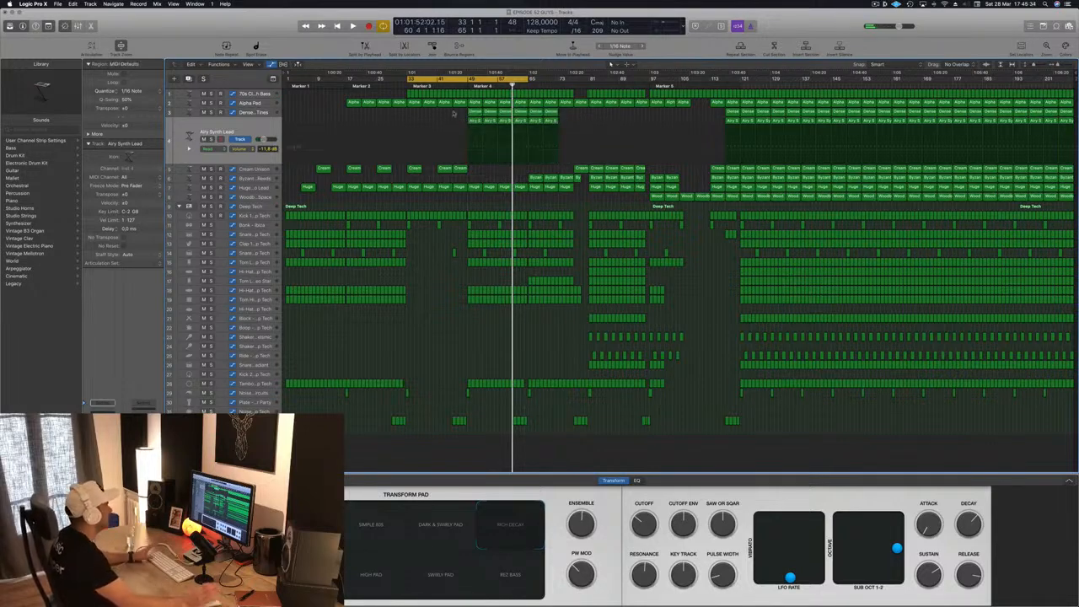
- Set the cycle range from bar 49 to about bar 76 and start playback there
key(space)
key(c)
key(space)
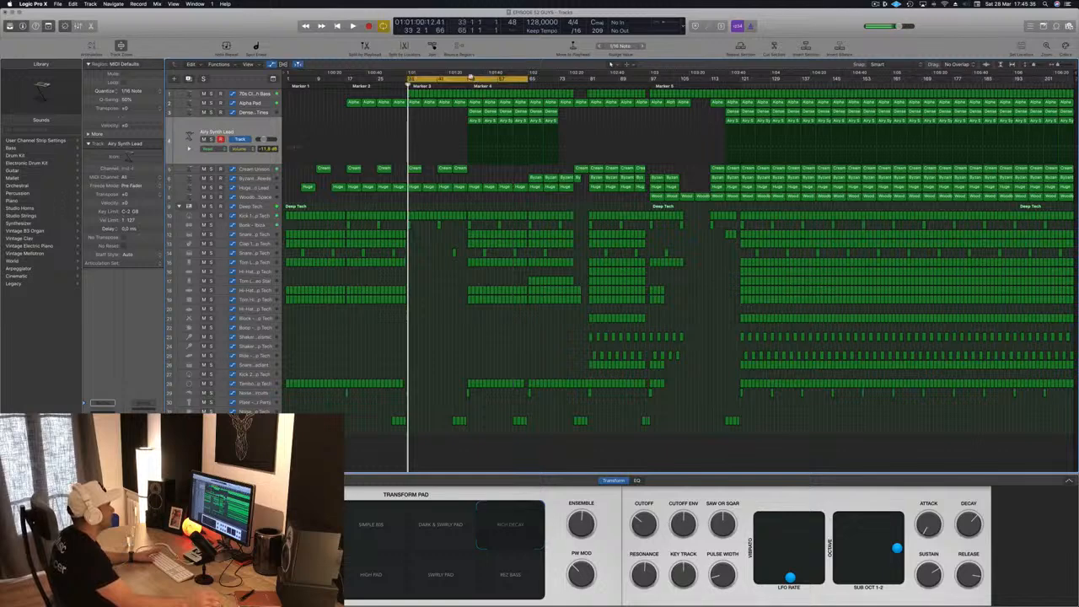
drag(474, 79, 570, 85)
key(space)
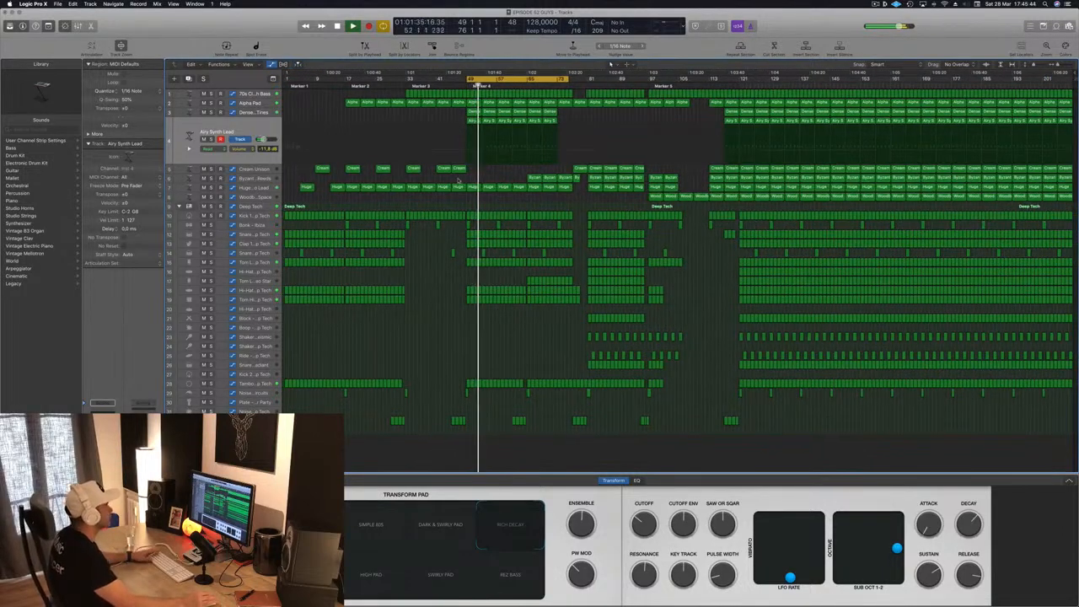
key(a)
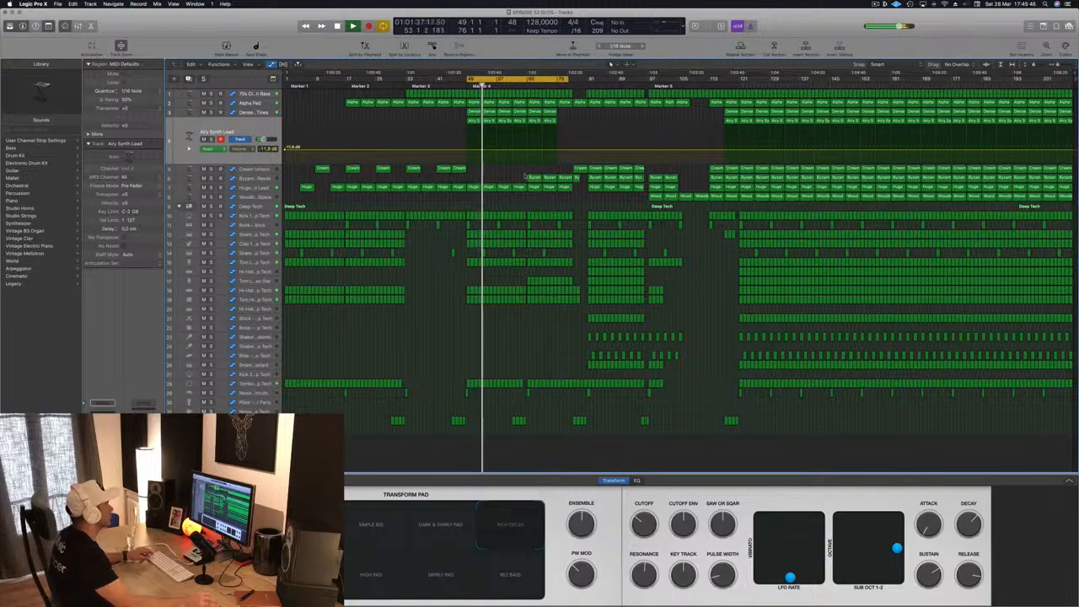
key(a)
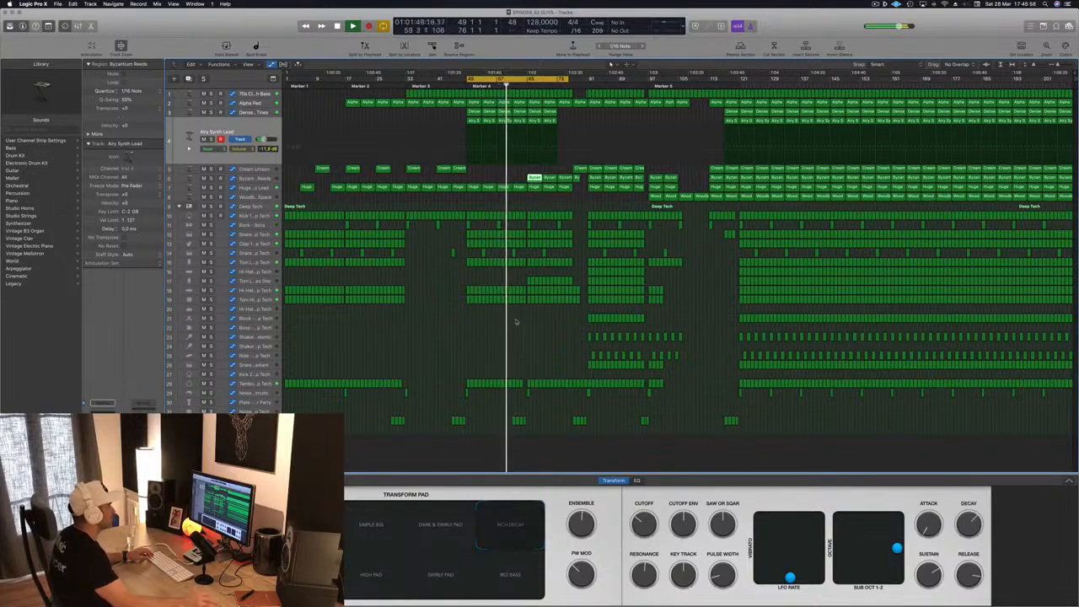
key(super+Right)
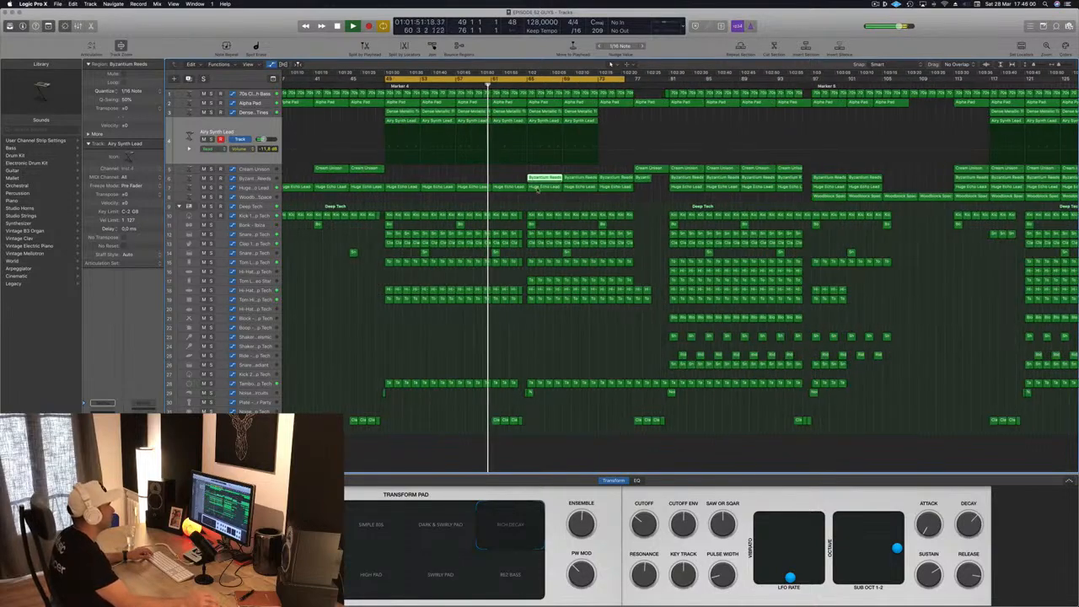
key(super+Left)
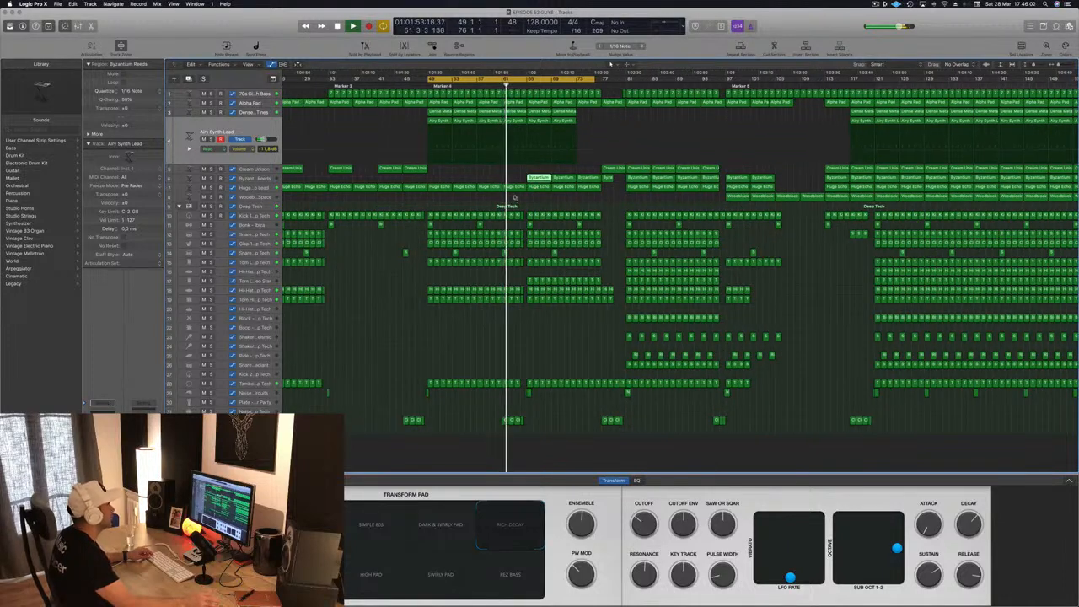
scroll(515, 198, down, 4)
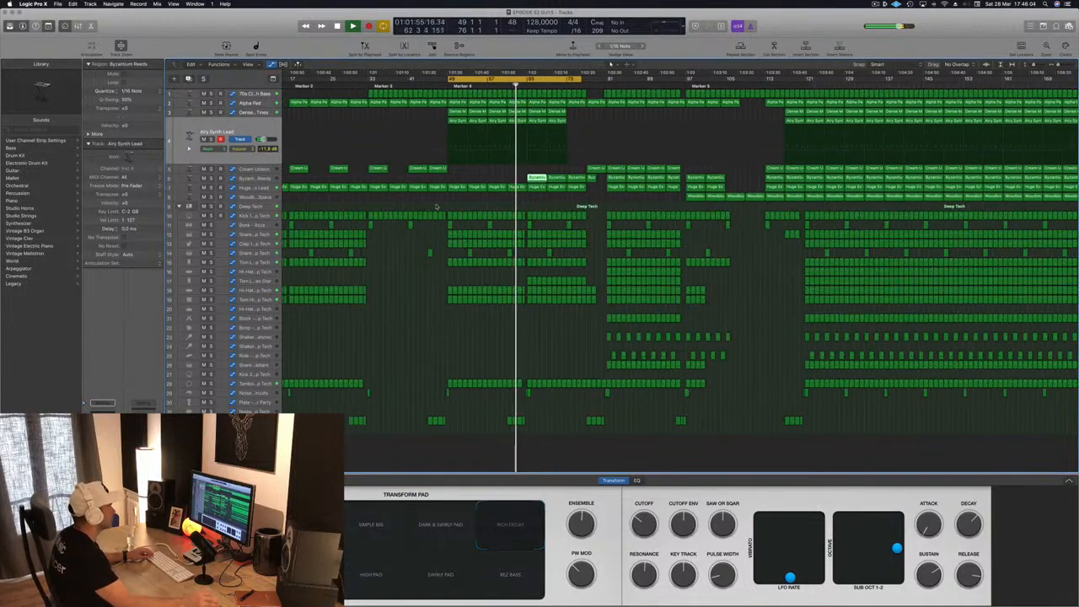
scroll(507, 395, up, 2)
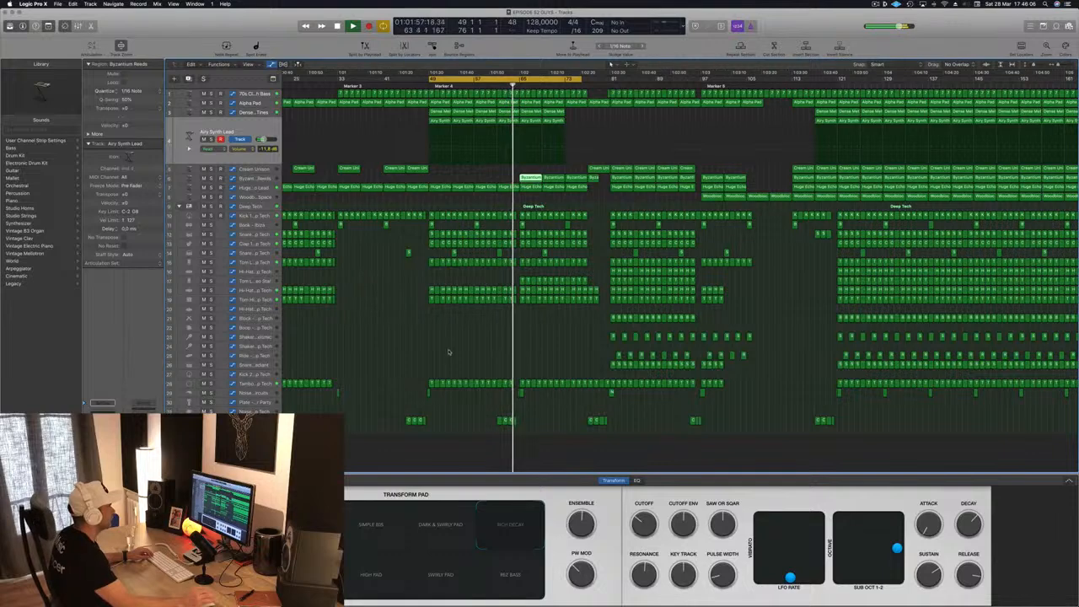
- Select the Byzantium Reeds track and solo it briefly to hear its part from bar 65
scroll(449, 353, up, 3)
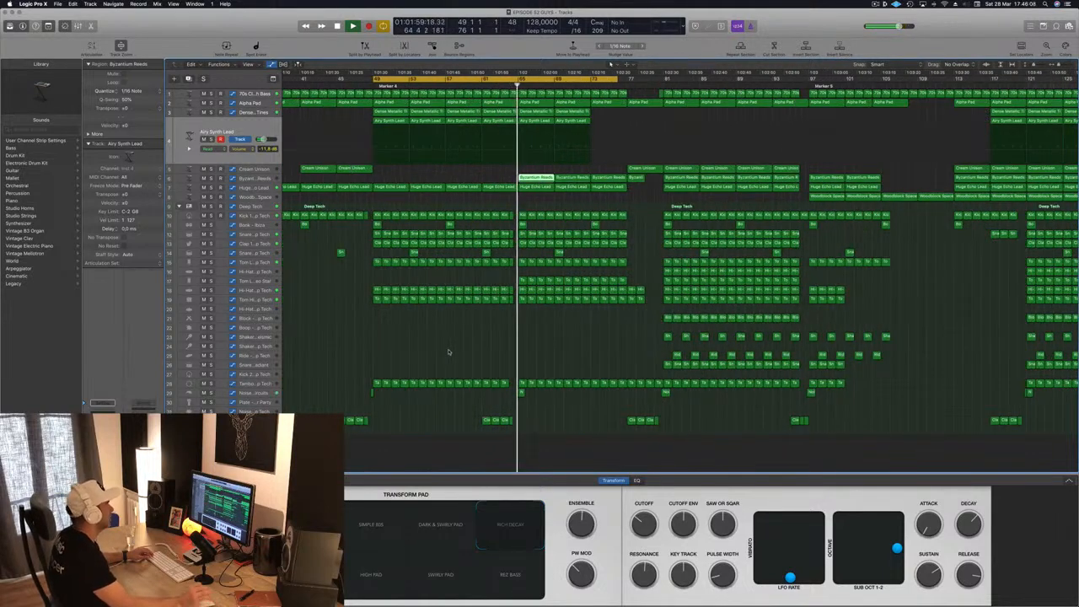
scroll(362, 246, down, 1)
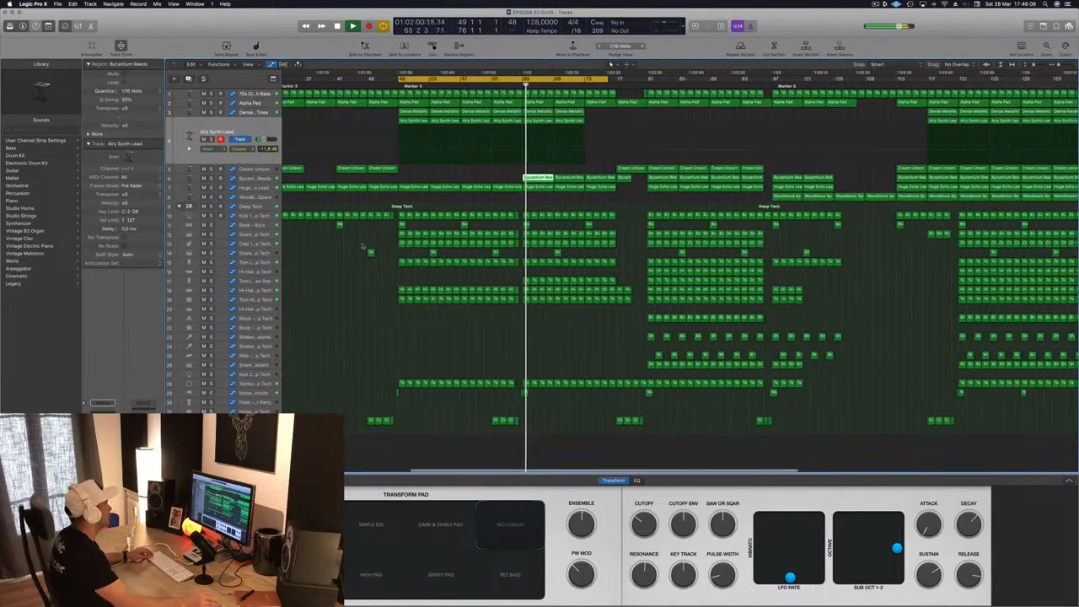
click(260, 179)
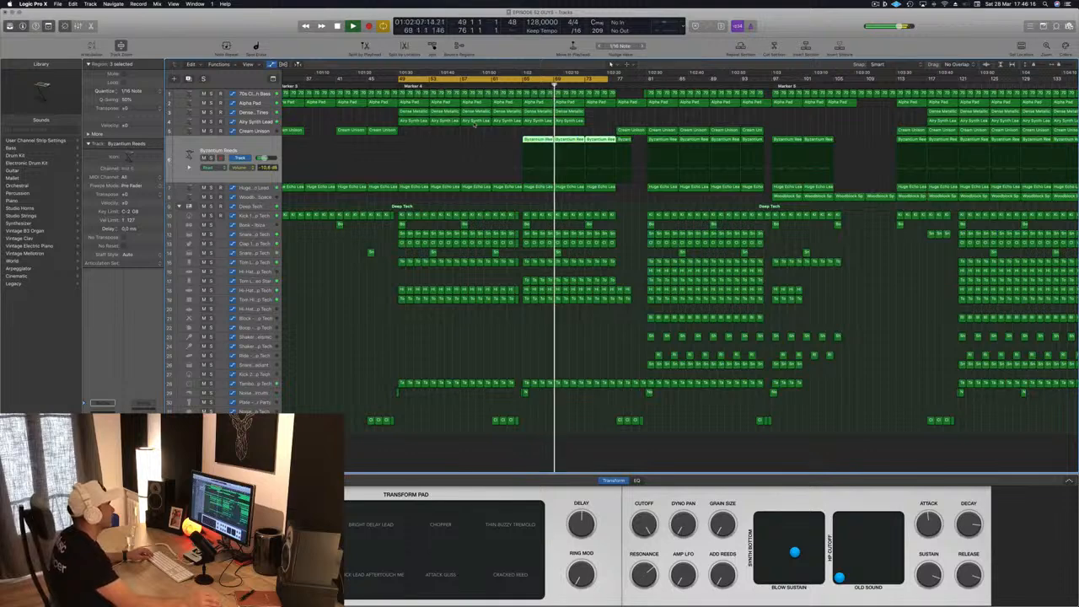
key(super+Left)
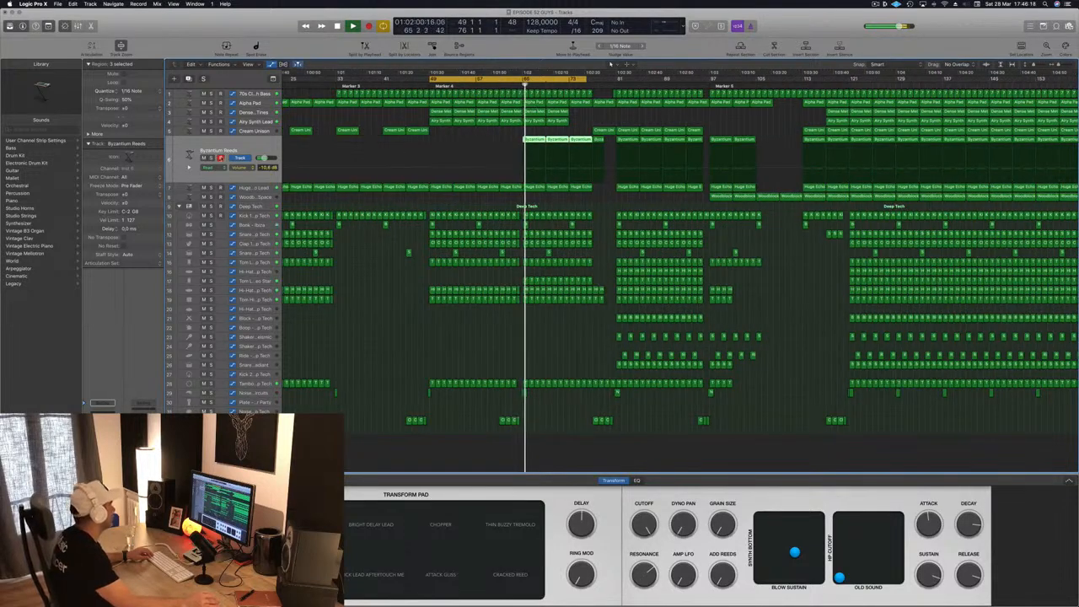
click(212, 158)
click(212, 159)
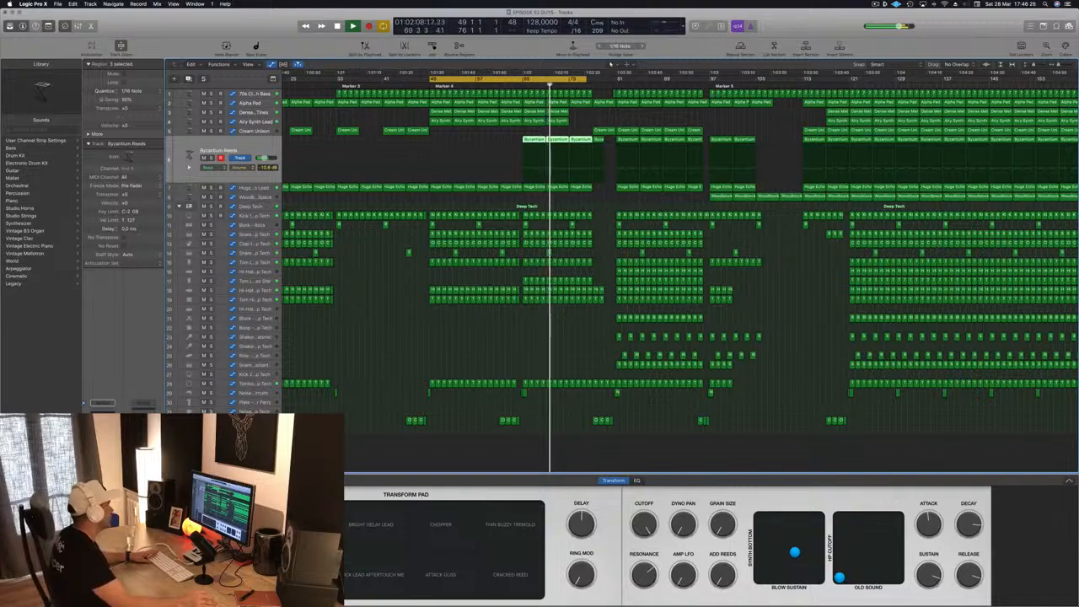
- Open the Compressor on Byzantium Reeds, and briefly solo the tom part on track 17
click(103, 460)
drag(251, 22, 407, 161)
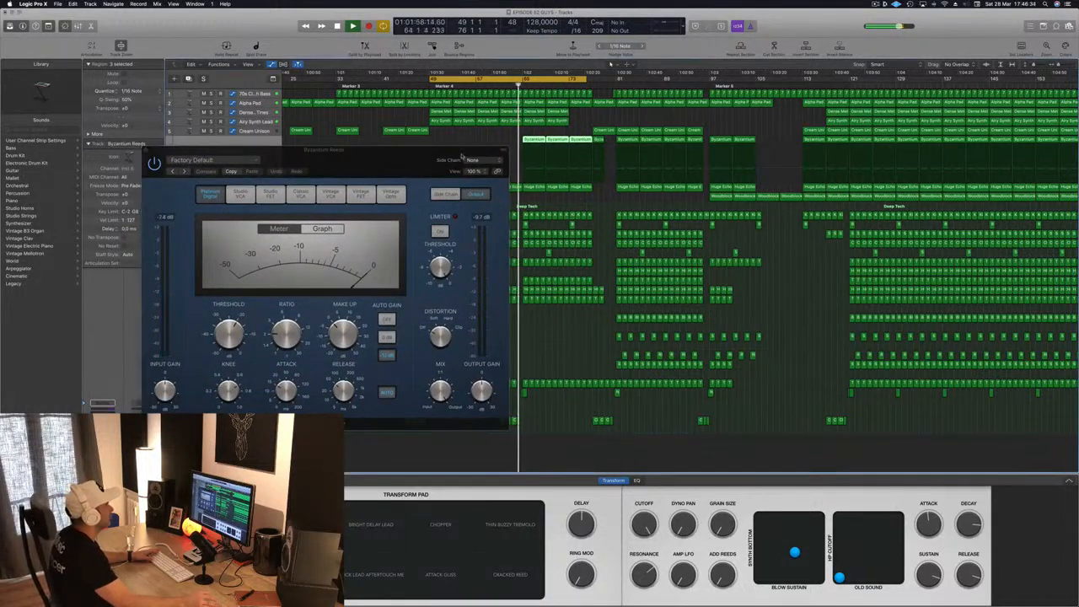
drag(406, 152, 923, 375)
click(211, 280)
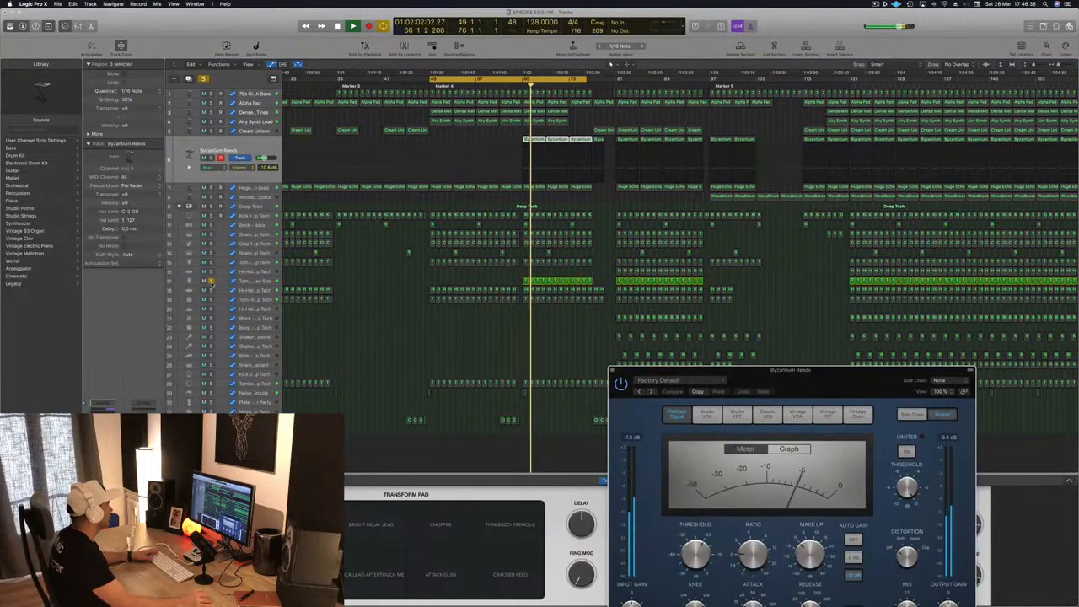
click(211, 281)
- Move the Compressor window clear of the arrangement, deselect the regions and play the cycle from bar 49
drag(843, 382, 873, 176)
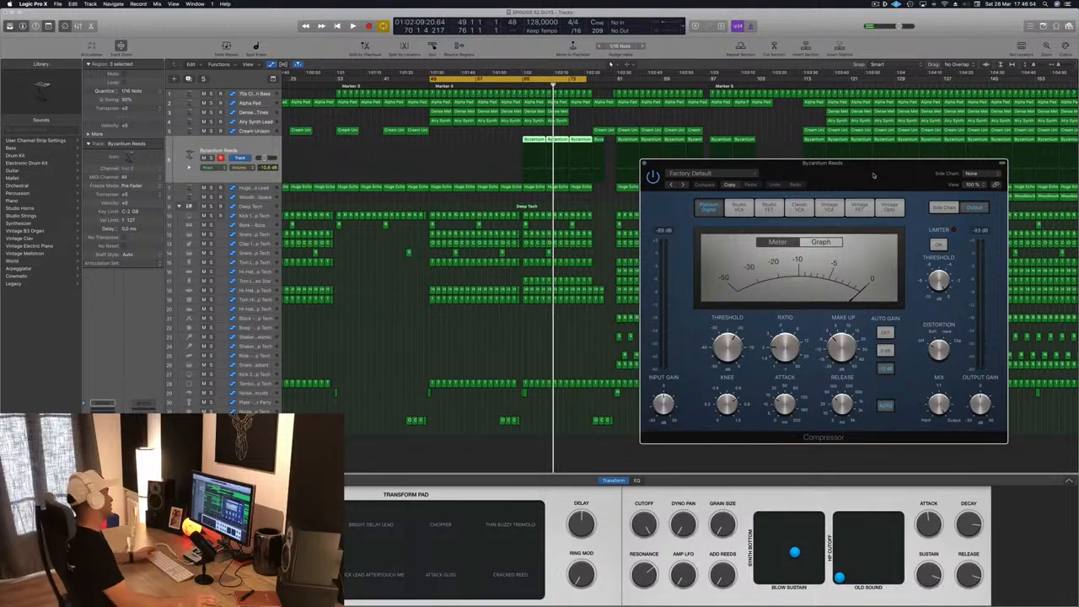
click(402, 354)
drag(848, 164, 909, 131)
key(space)
click(508, 325)
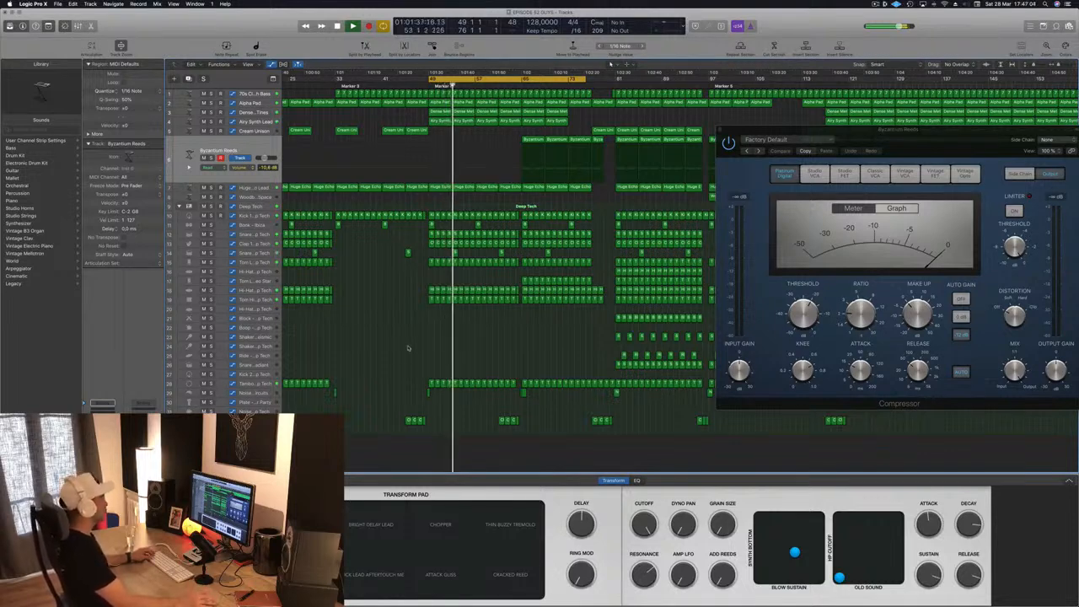
- Copy the Clap 2 - Deep Tech region from the song's start to bar 49 and to about bar 77
key(super+Right)
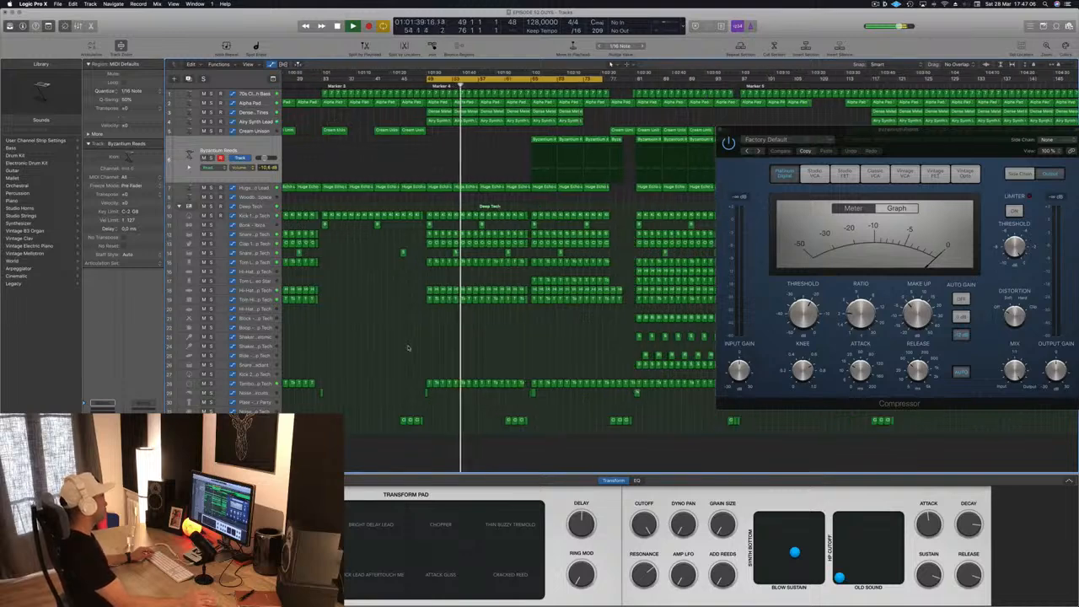
key(super+Left)
key(super+Left)
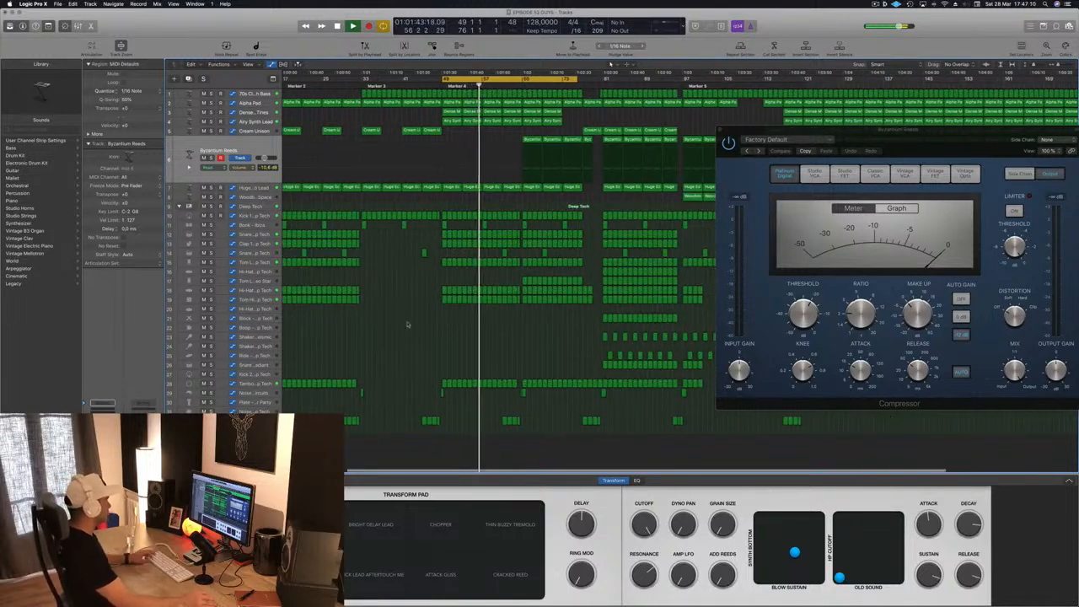
scroll(411, 325, left, 1)
scroll(411, 326, left, 5)
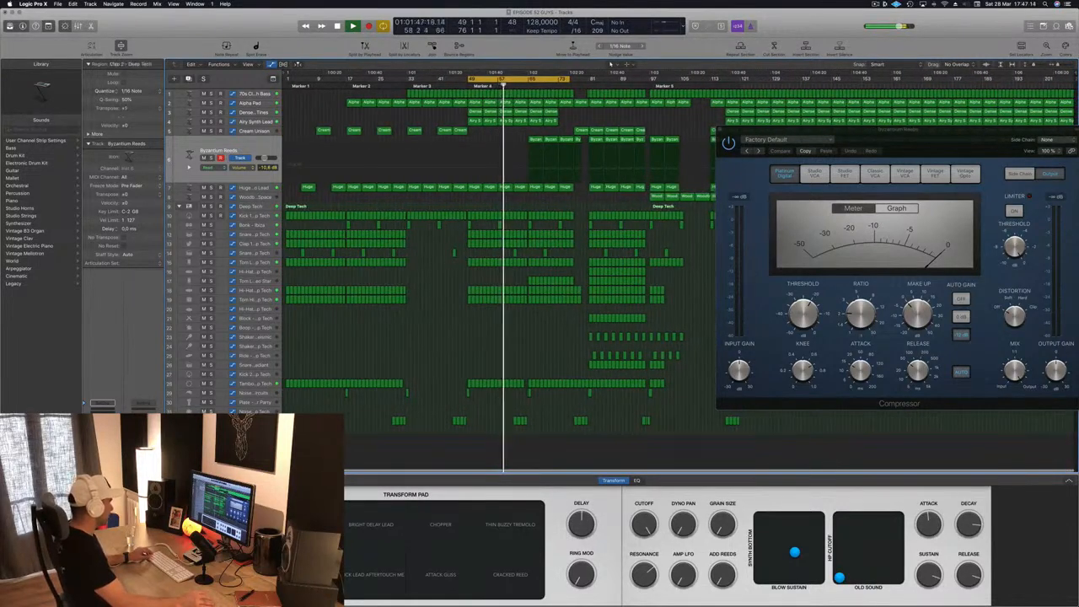
drag(288, 424, 469, 430)
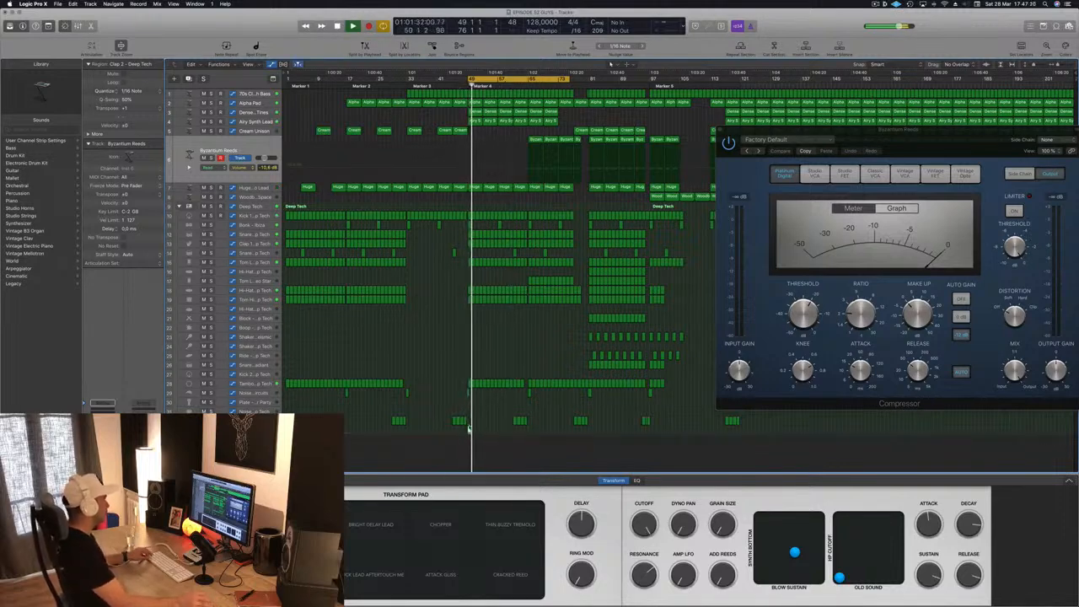
drag(469, 430, 579, 435)
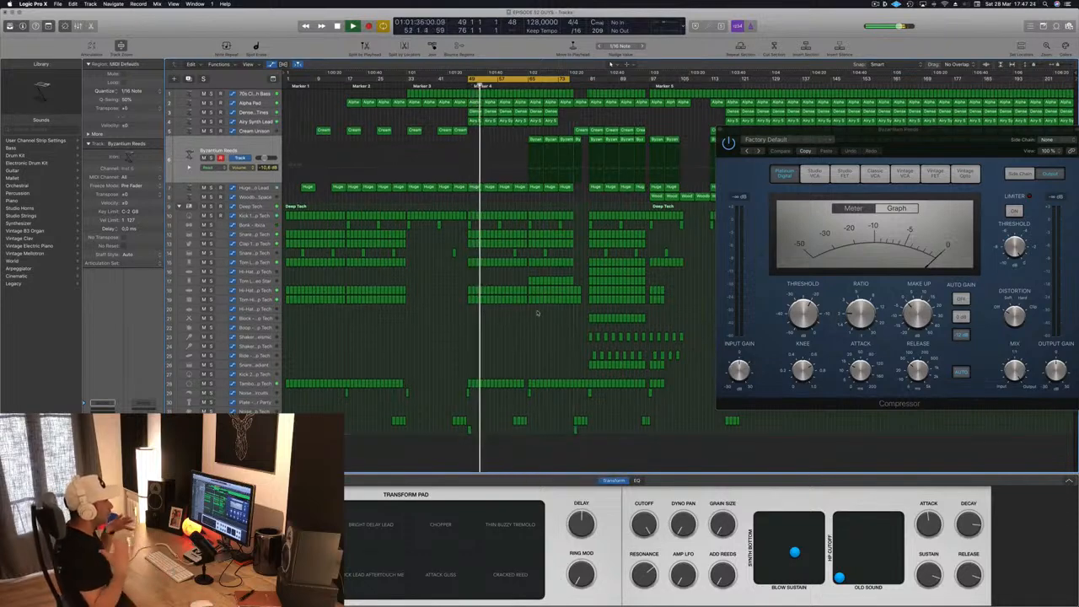
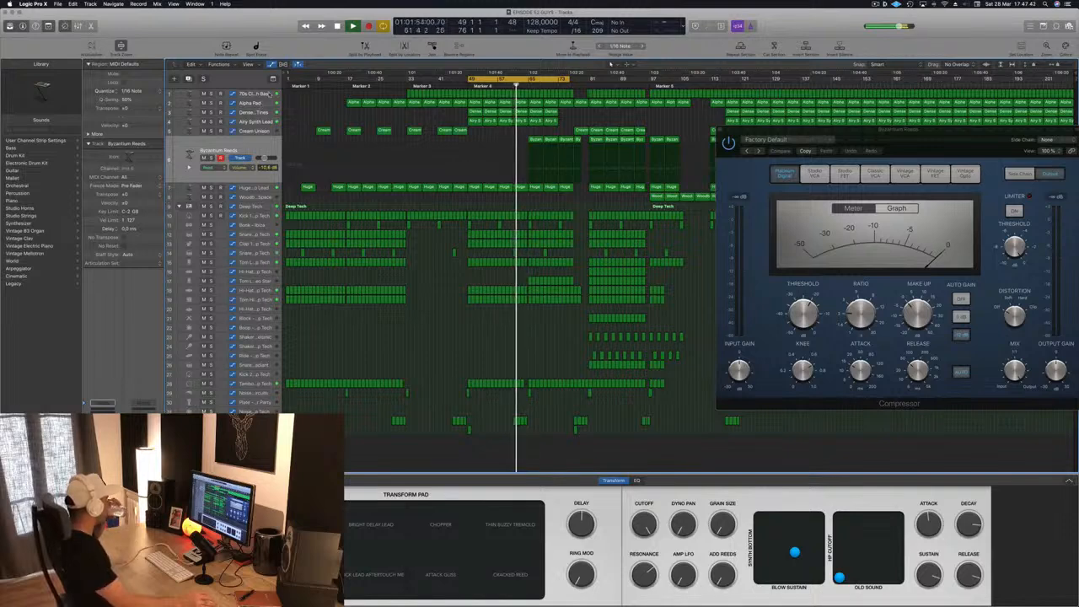
- Check the 70s Classic Synth Bass automation near bar 65 during playback, then reselect Byzantium Reeds and show its Compressor
click(257, 94)
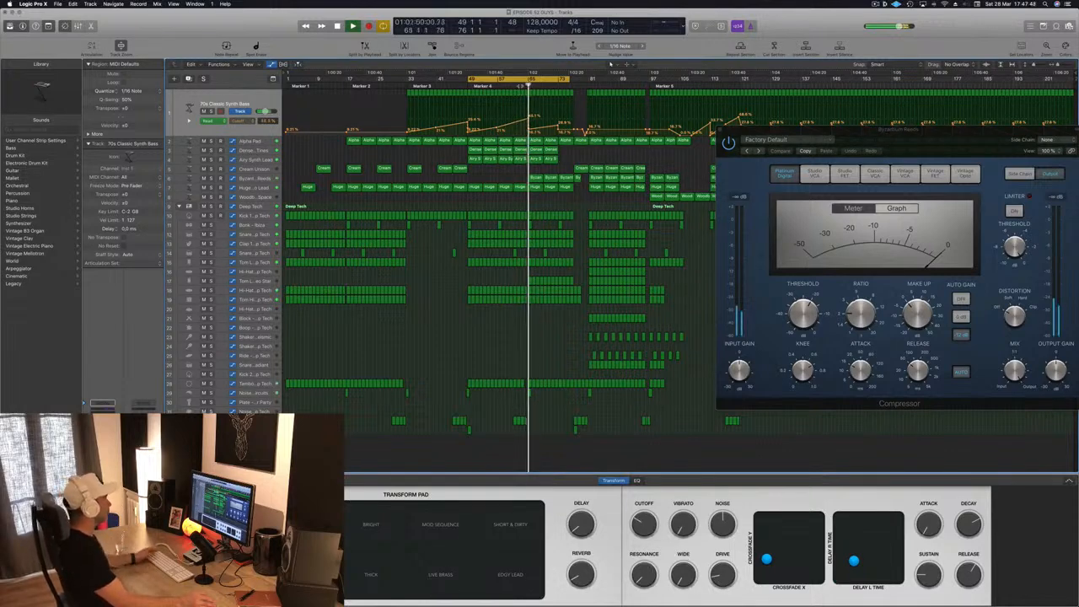
click(521, 86)
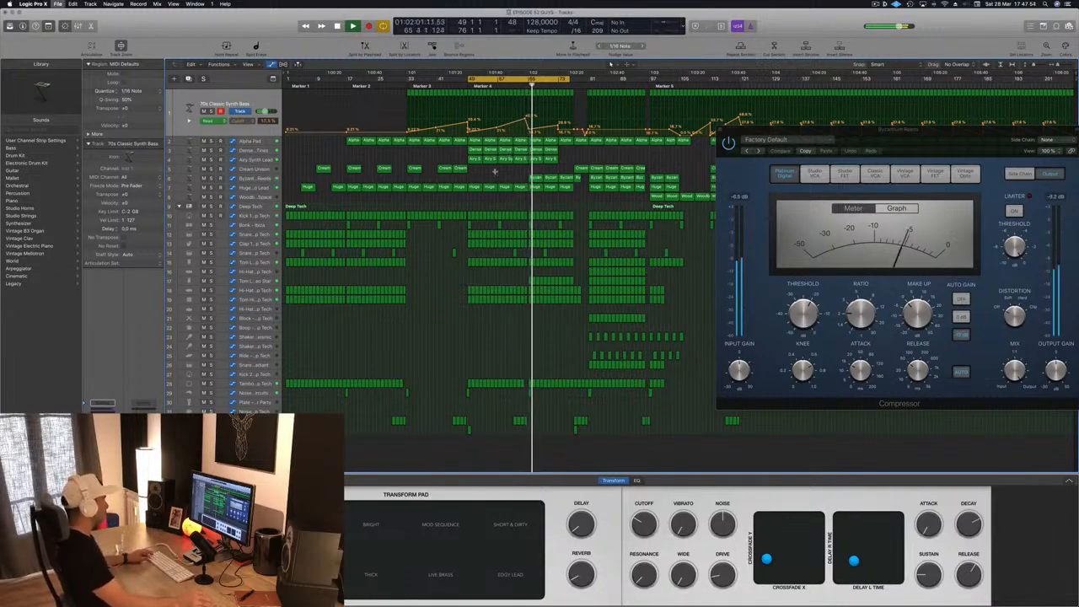
click(251, 178)
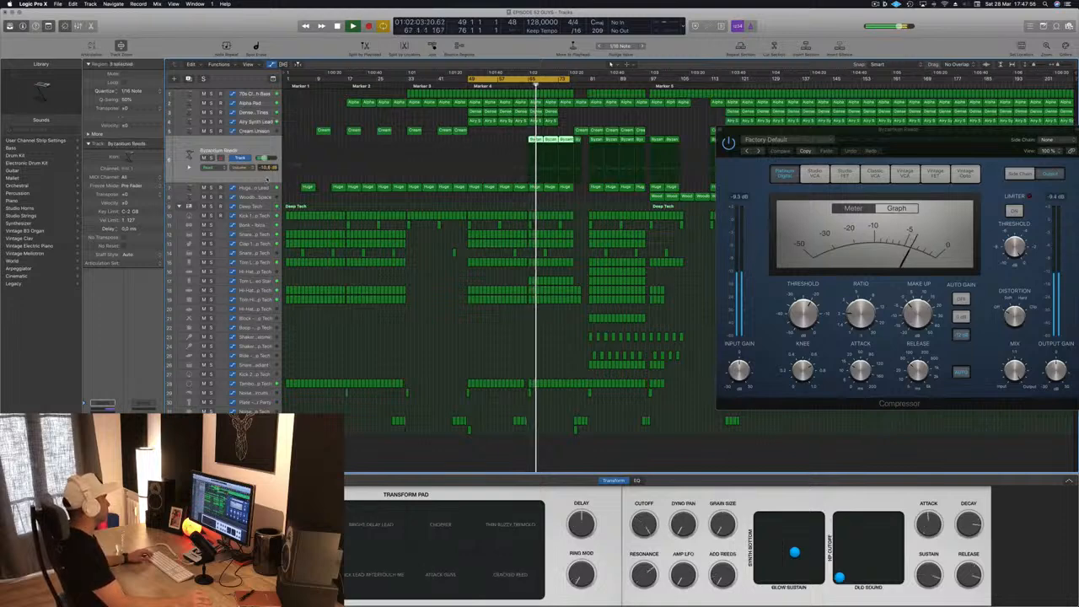
key(v)
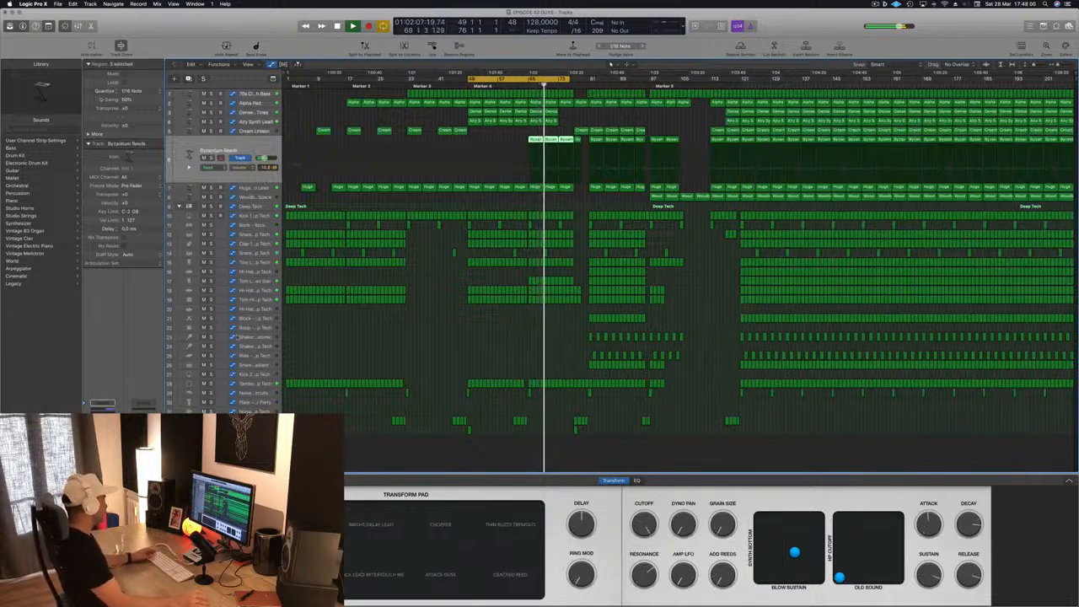
key(v)
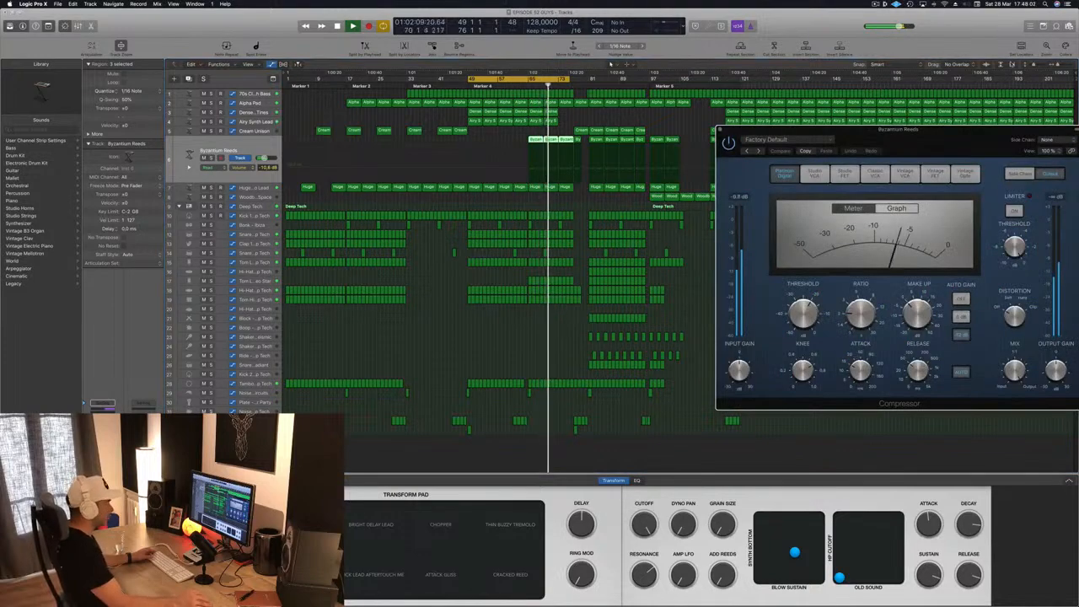
- Set the side chain of the Byzantium Reeds Compressor to Bus 13 and its ratio to about 4.7:1
drag(991, 139, 743, 145)
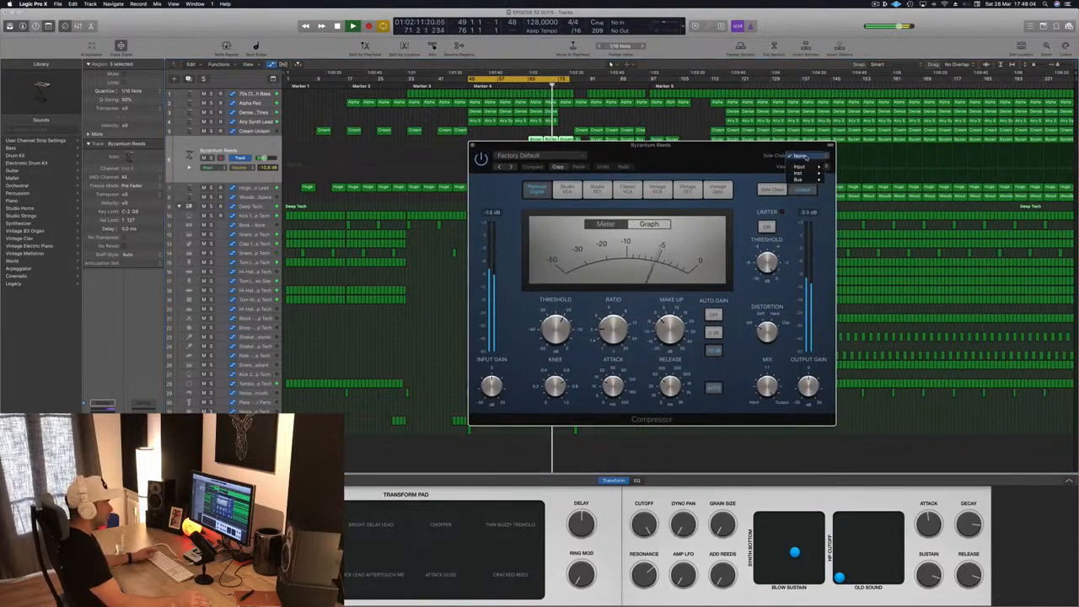
click(799, 156)
mouse_move(808, 179)
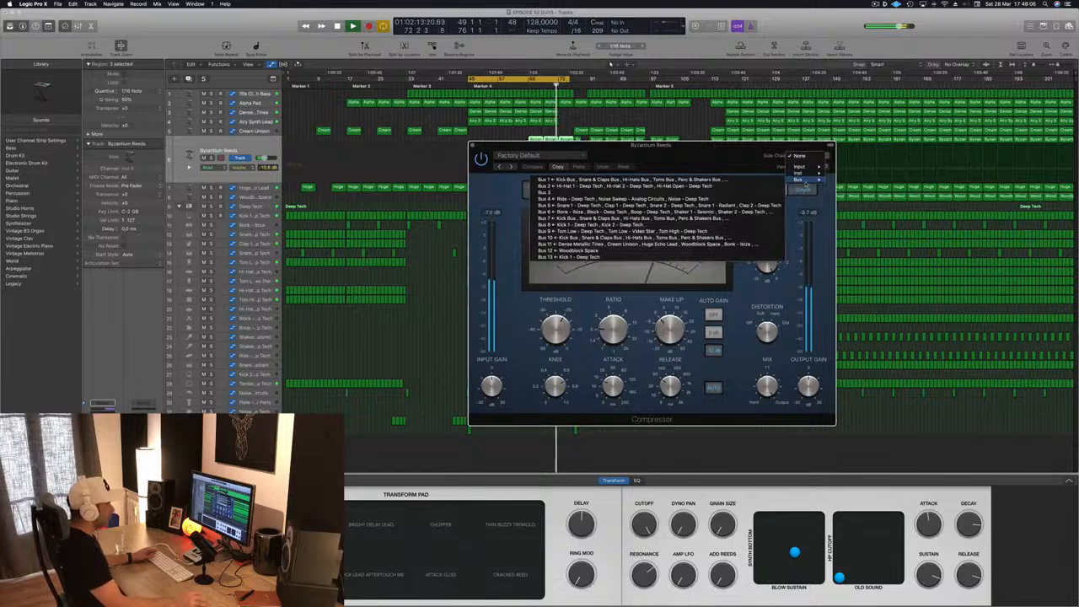
click(574, 257)
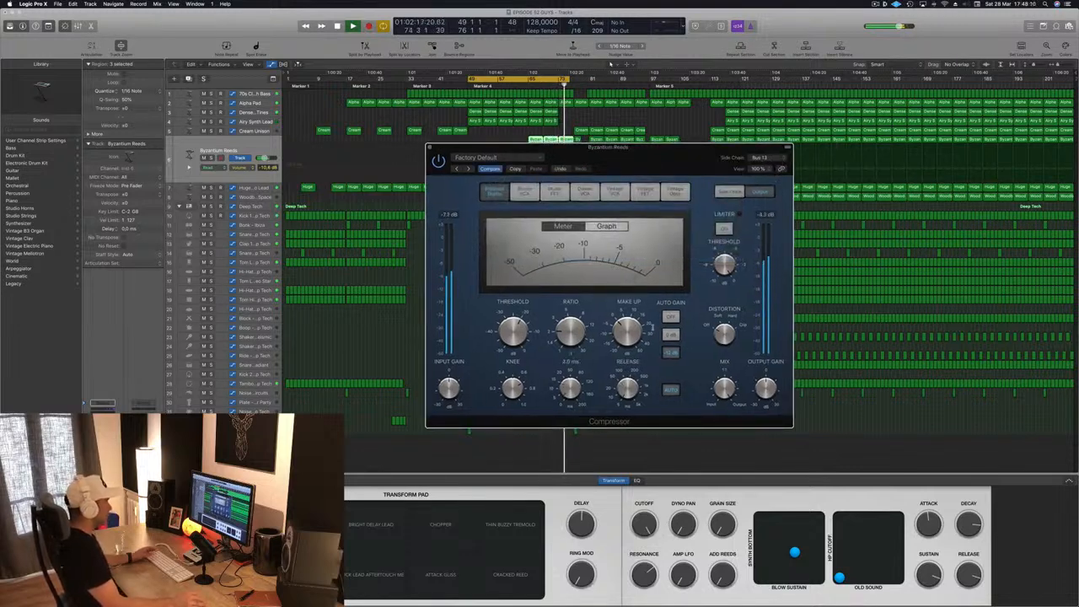
drag(576, 312, 577, 301)
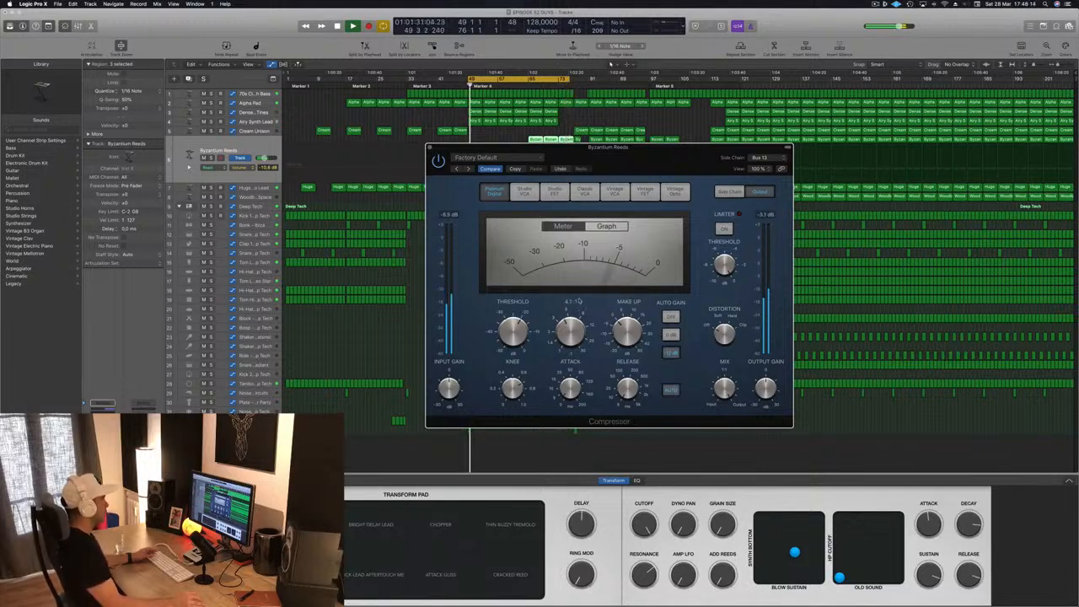
- Move the Compressor window aside, shift the cycle range to start at bar 65 and play it
drag(673, 149, 923, 133)
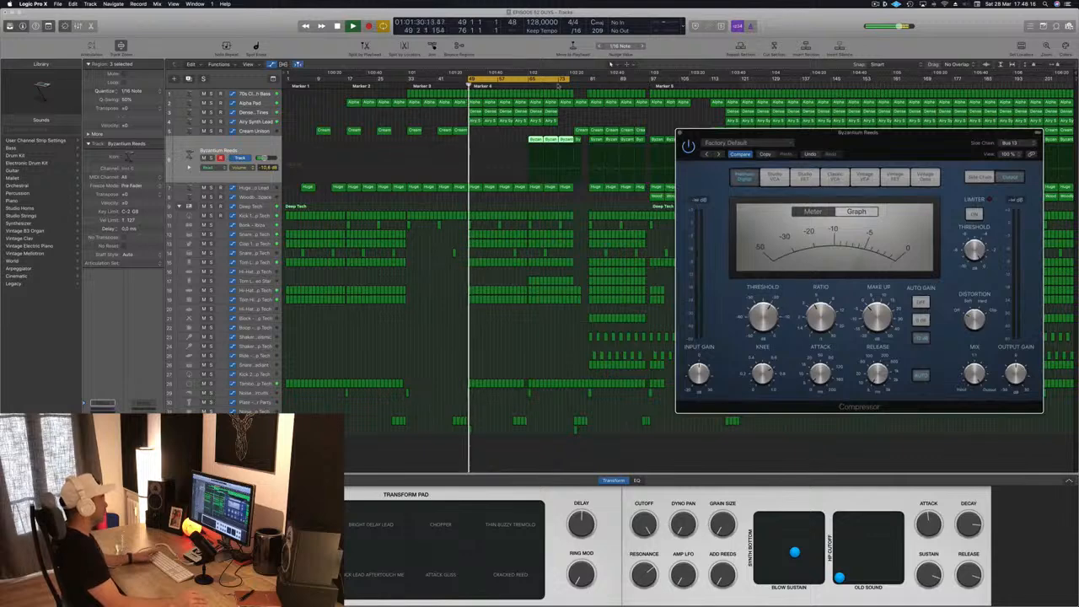
drag(546, 81, 608, 80)
key(space)
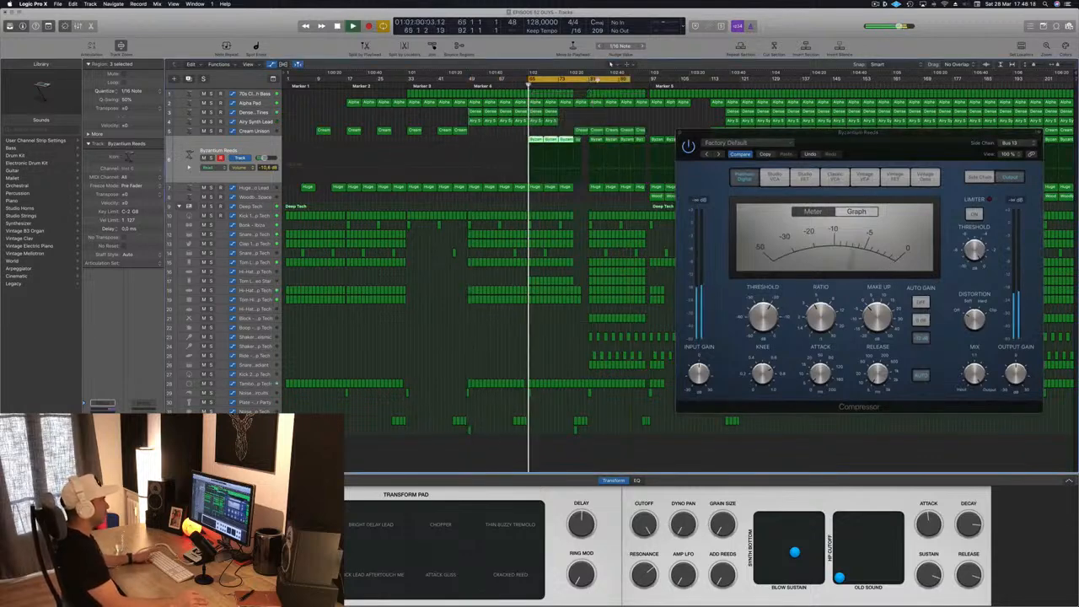
- Close the Compressor, restart the cycle from bar 65 and lower the Byzantium Reeds volume to -13.2 dB
drag(904, 141, 657, 158)
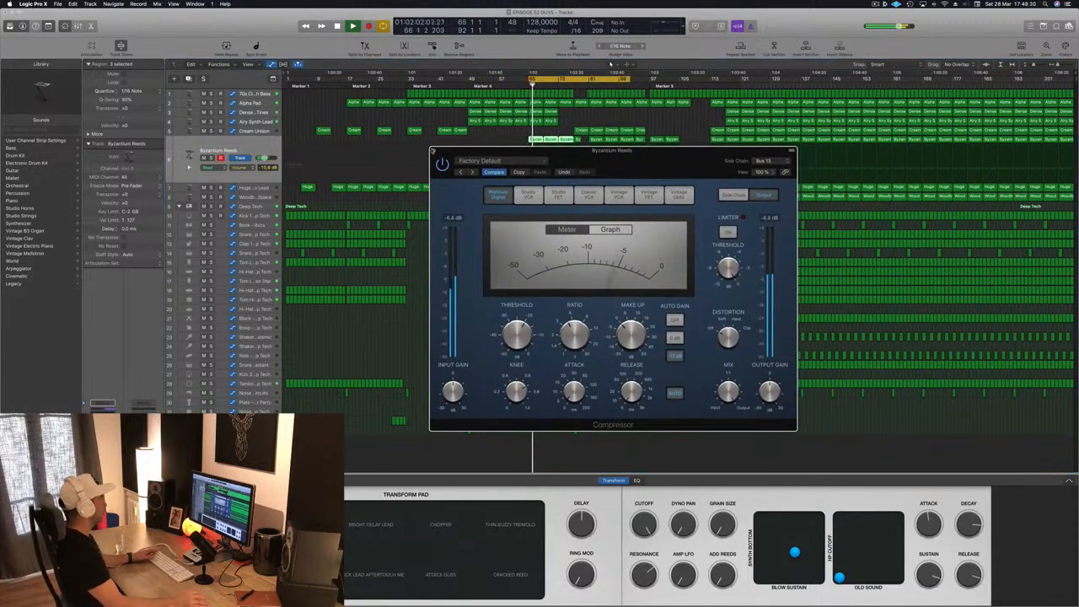
click(432, 152)
key(space)
key(space)
click(264, 151)
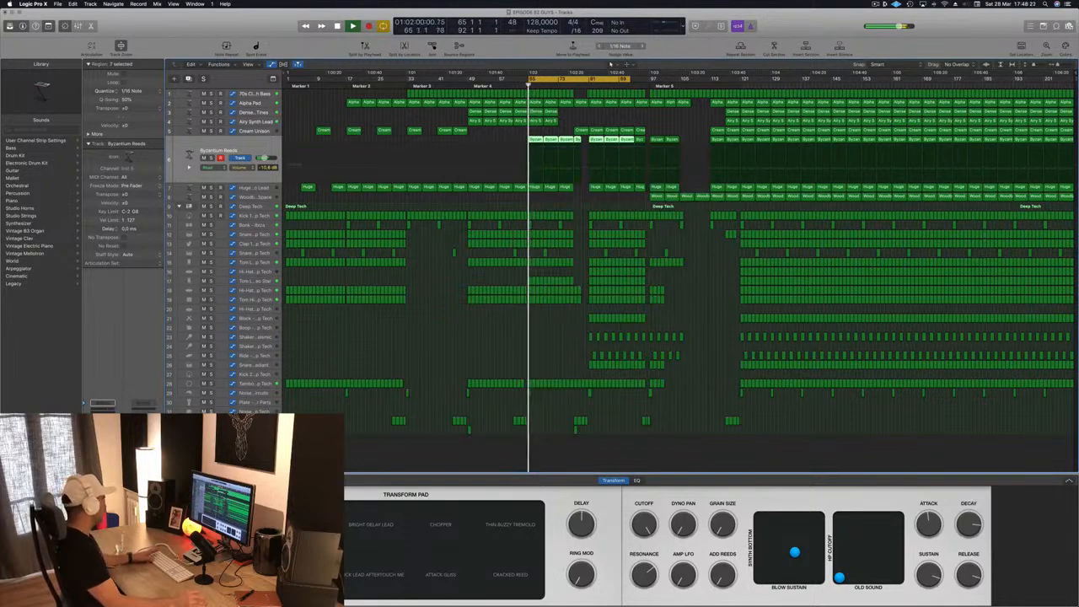
key(space)
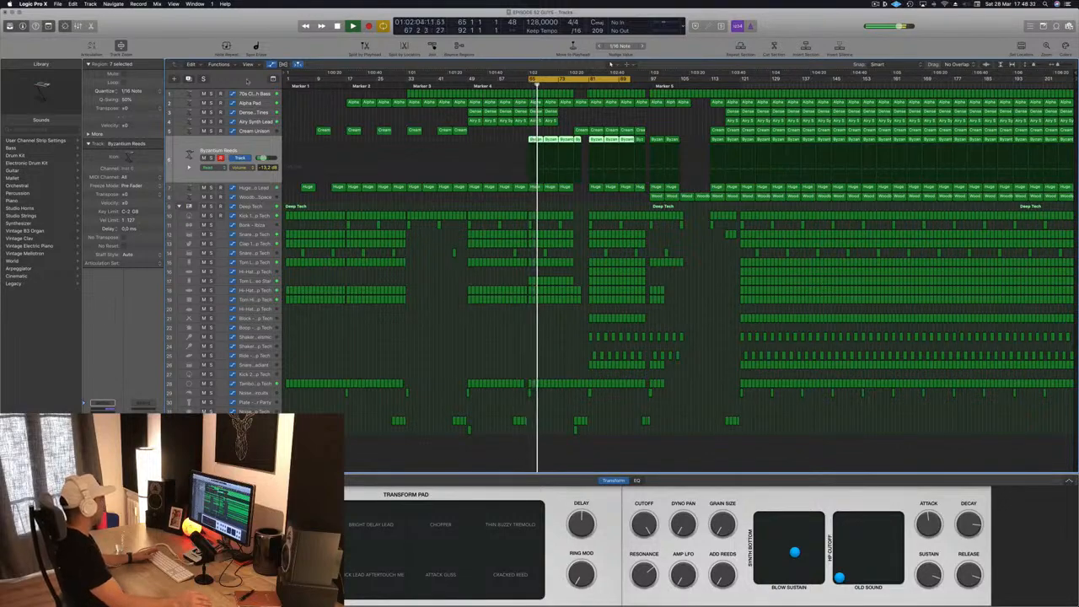
- Review the 70s Classic Synth Bass and Huge Echo Lead tracks, then lower the Byzantium Reeds volume to -14.2 dB
click(250, 93)
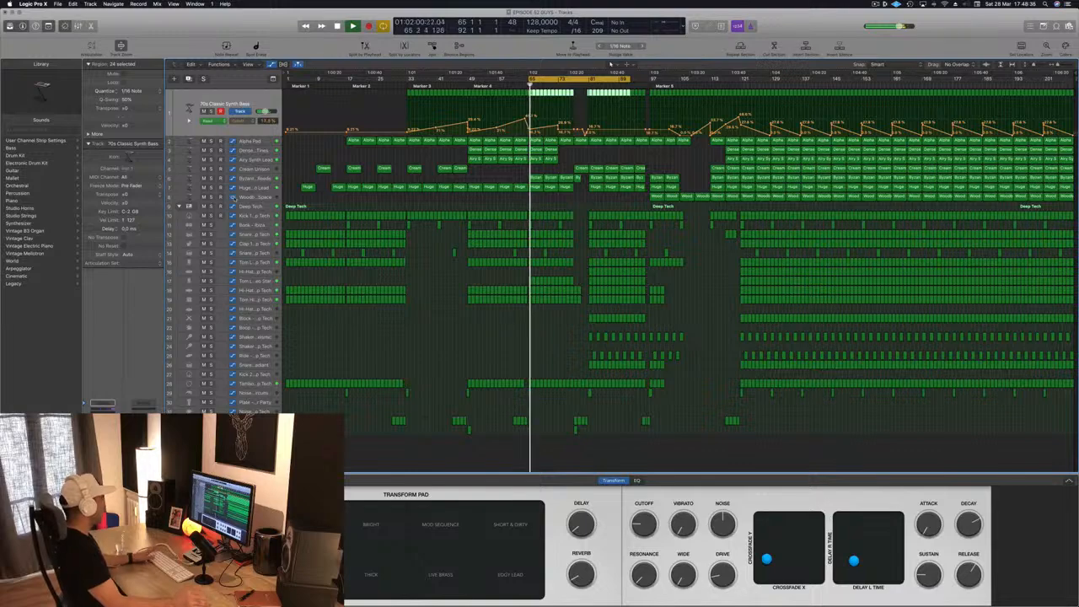
click(257, 187)
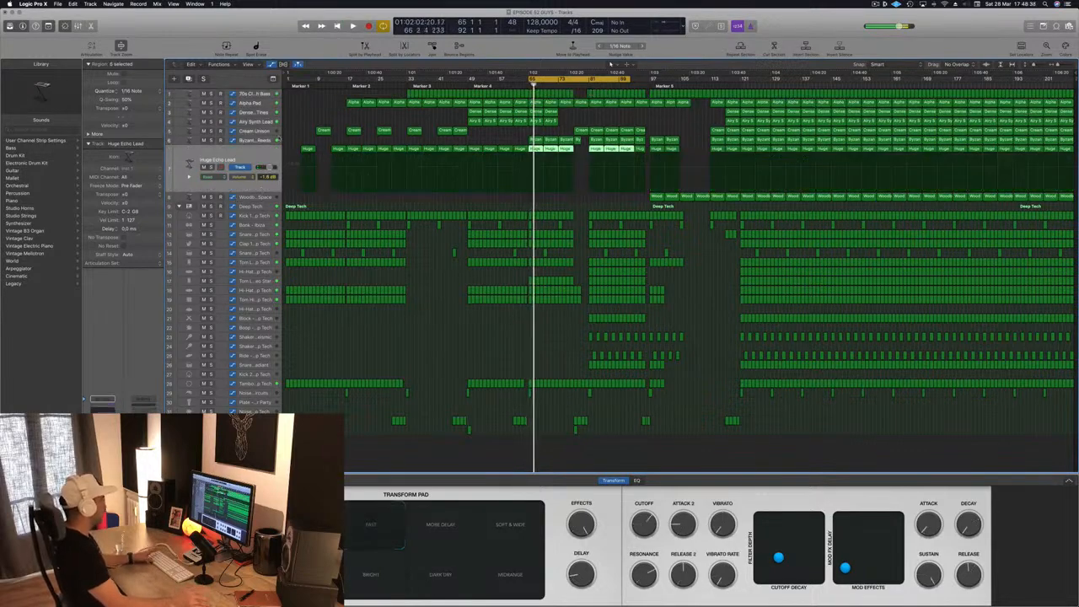
click(261, 139)
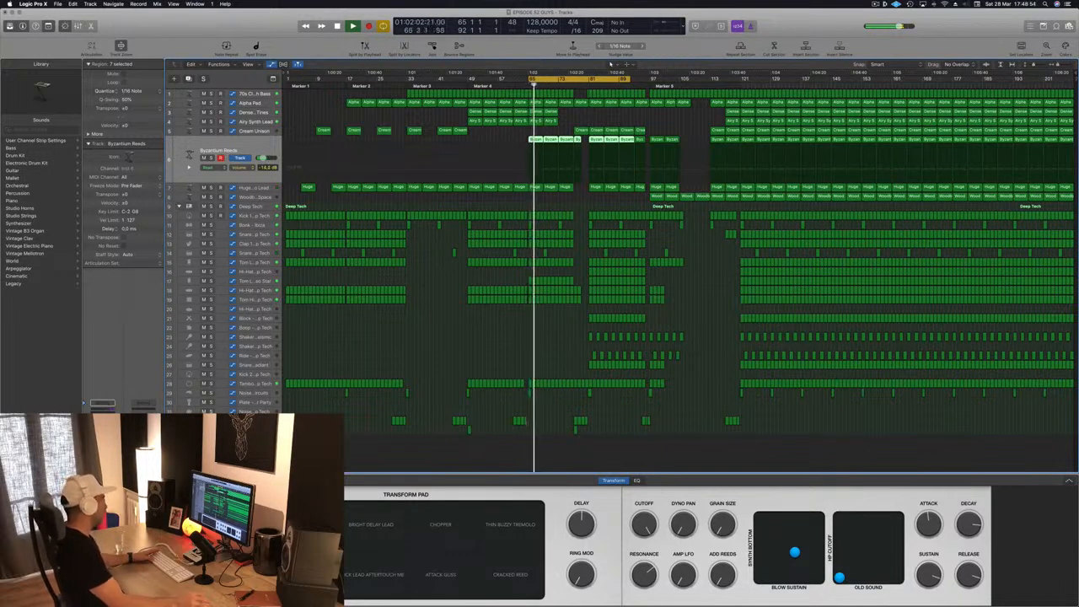
- In the Byzantium Reeds Channel EQ, cut 6.5 dB at 1480 Hz, with a high cut near 2.2 kHz and low cut near 47 Hz
key(v)
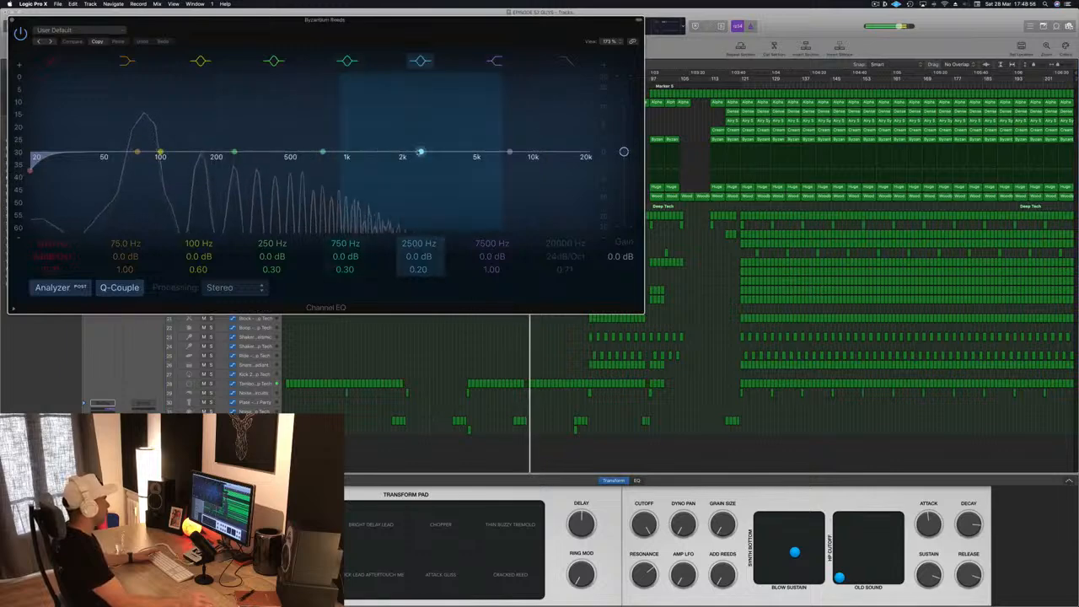
drag(419, 157, 371, 175)
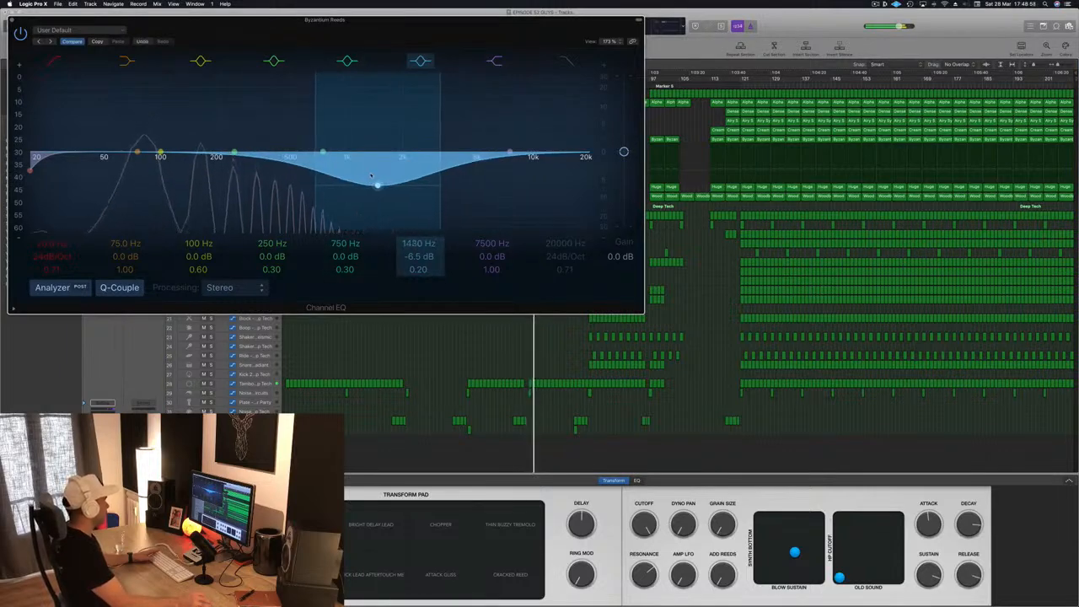
click(564, 67)
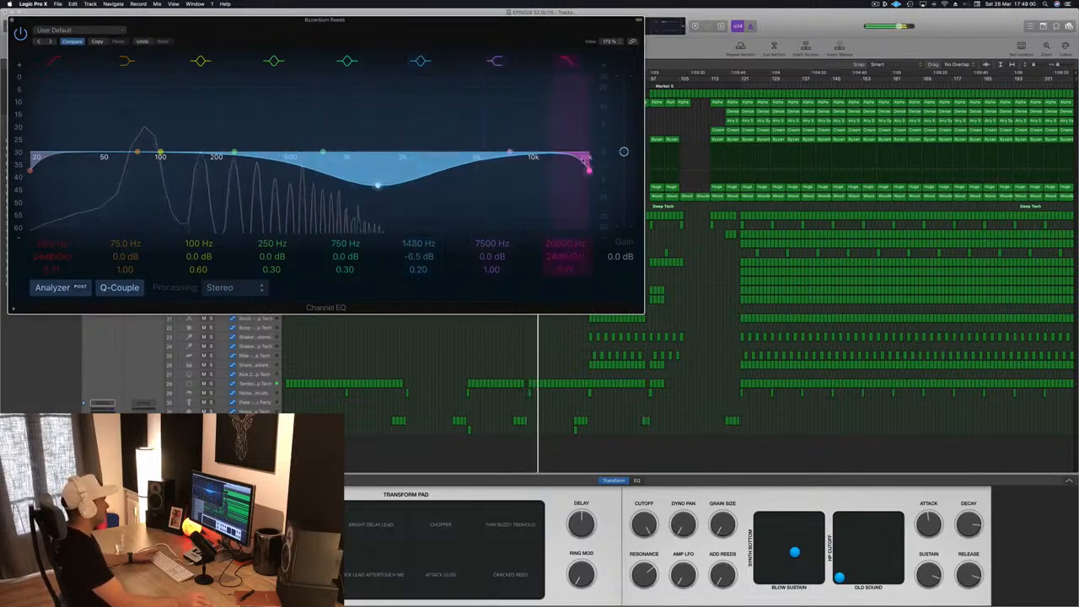
drag(588, 168, 410, 171)
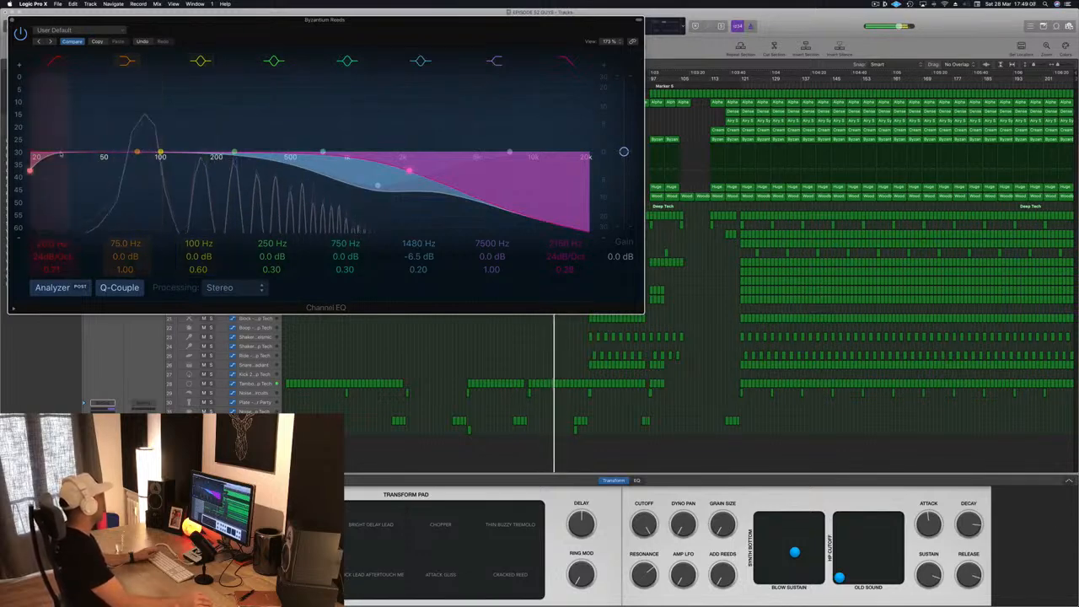
drag(61, 155, 123, 157)
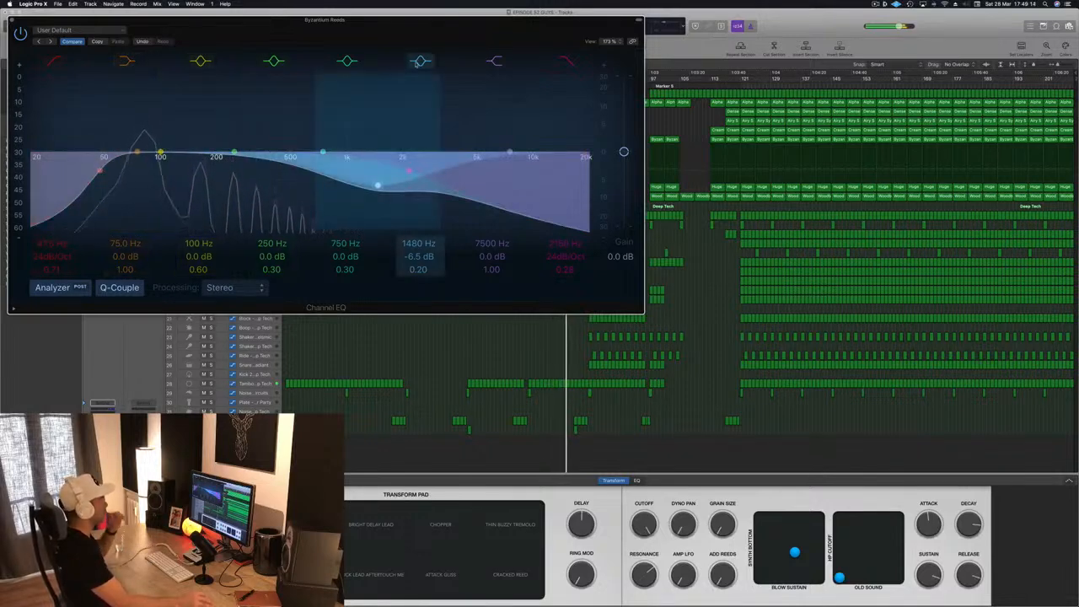
click(15, 20)
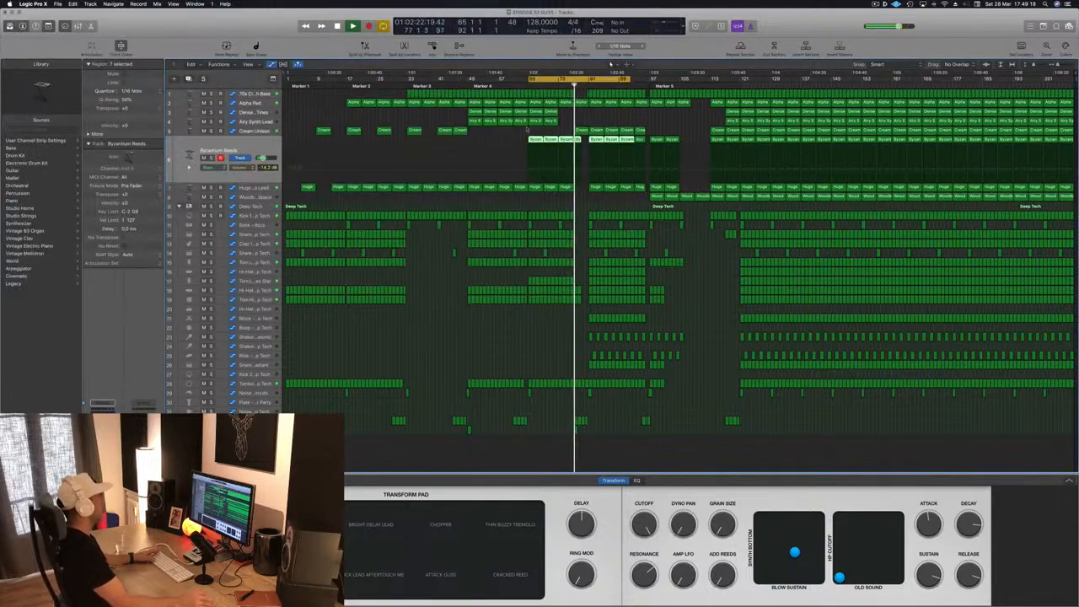
- Replay the cycle from bar 65 and save the project
key(space)
key(space)
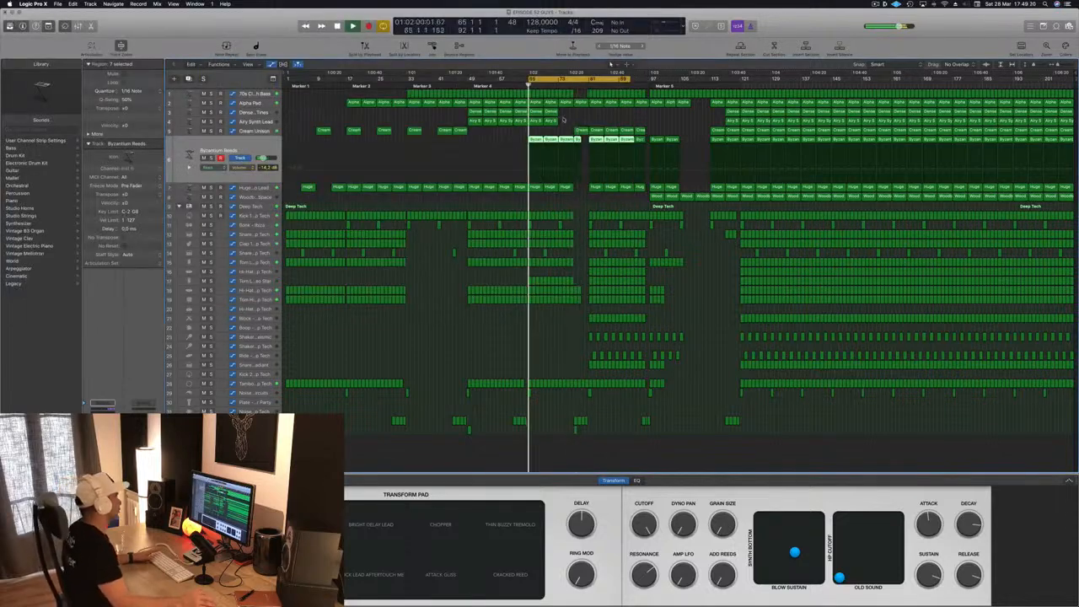
key(super+s)
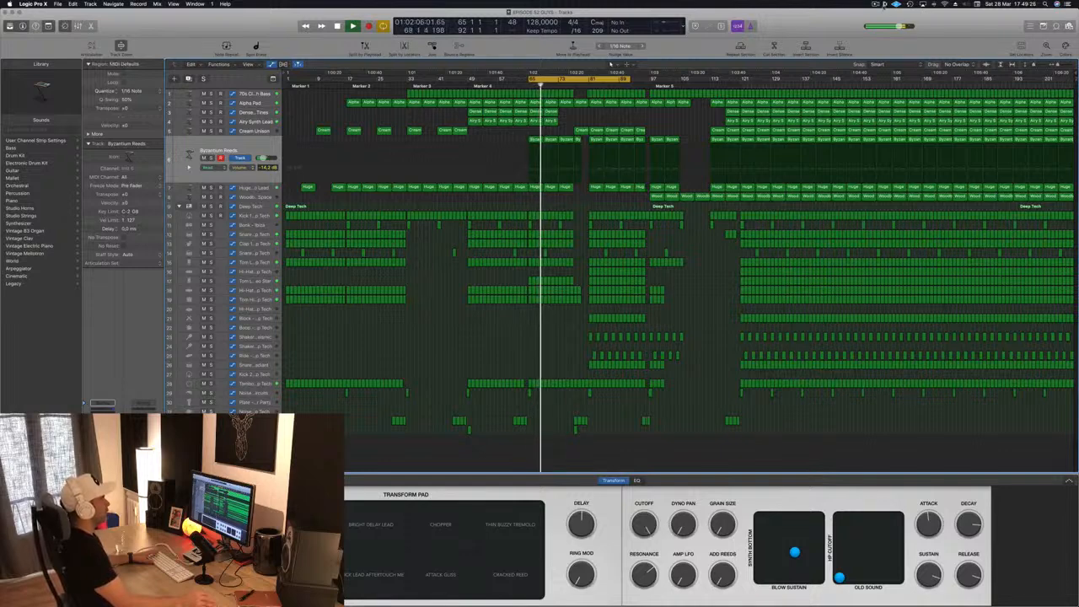
click(884, 5)
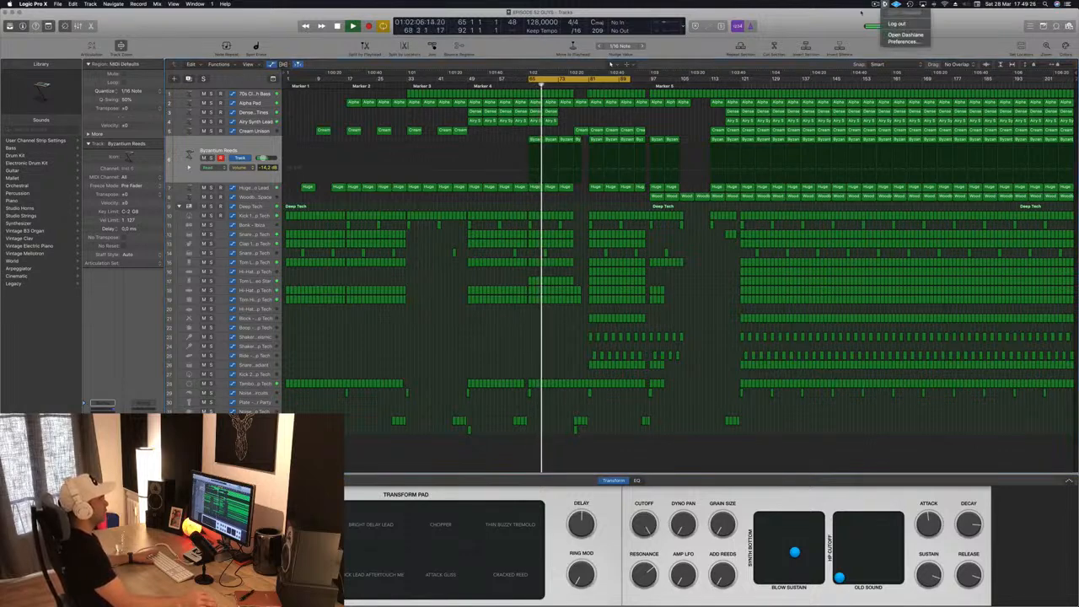
click(838, 29)
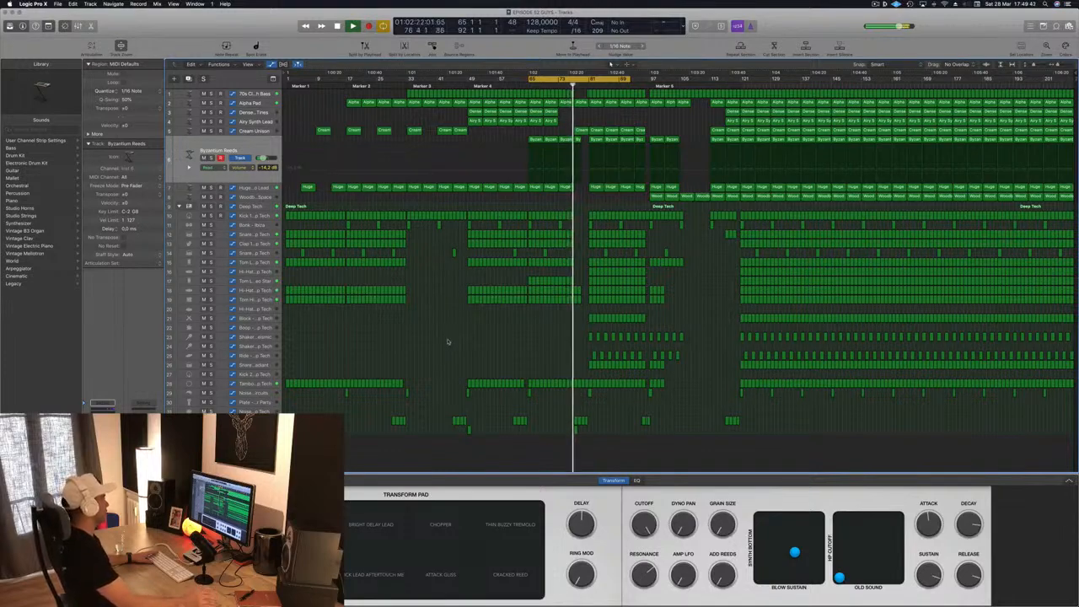
- Check the channel levels in the mixer, then briefly solo the Block - Deep Tech track
key(x)
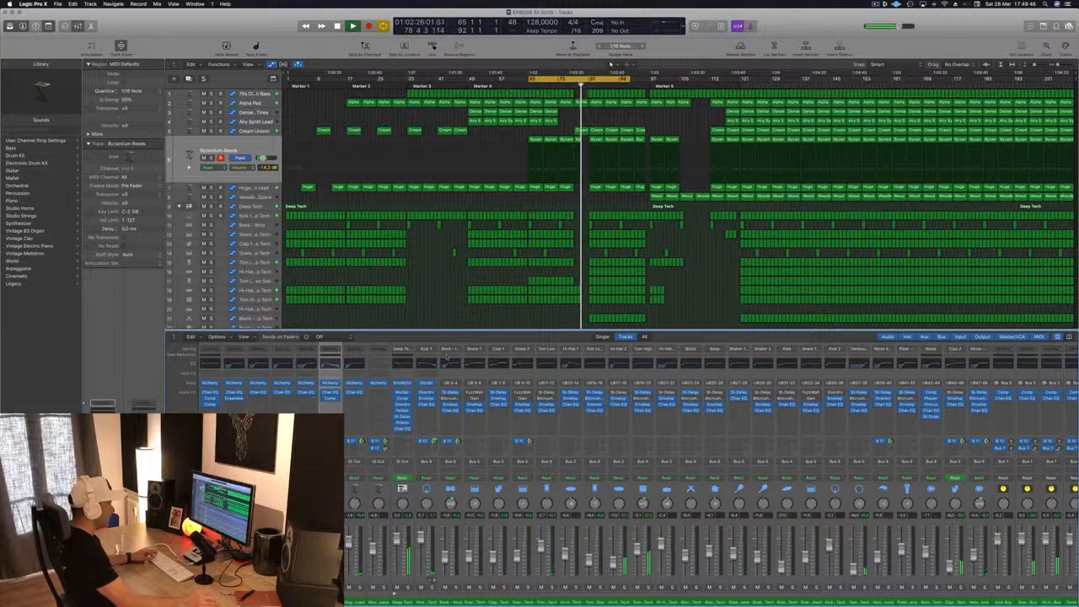
key(x)
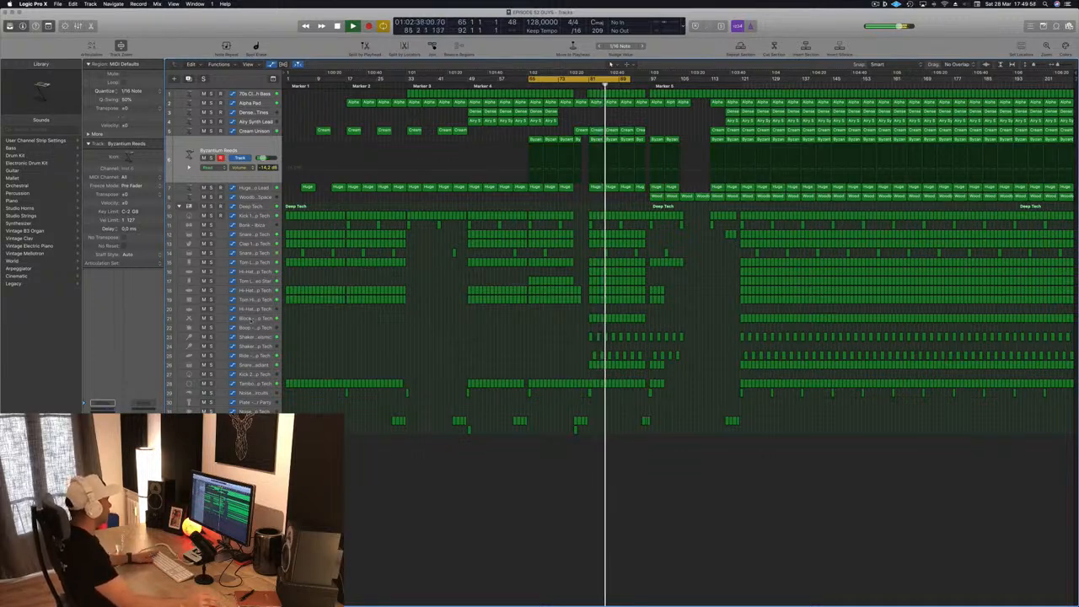
click(268, 318)
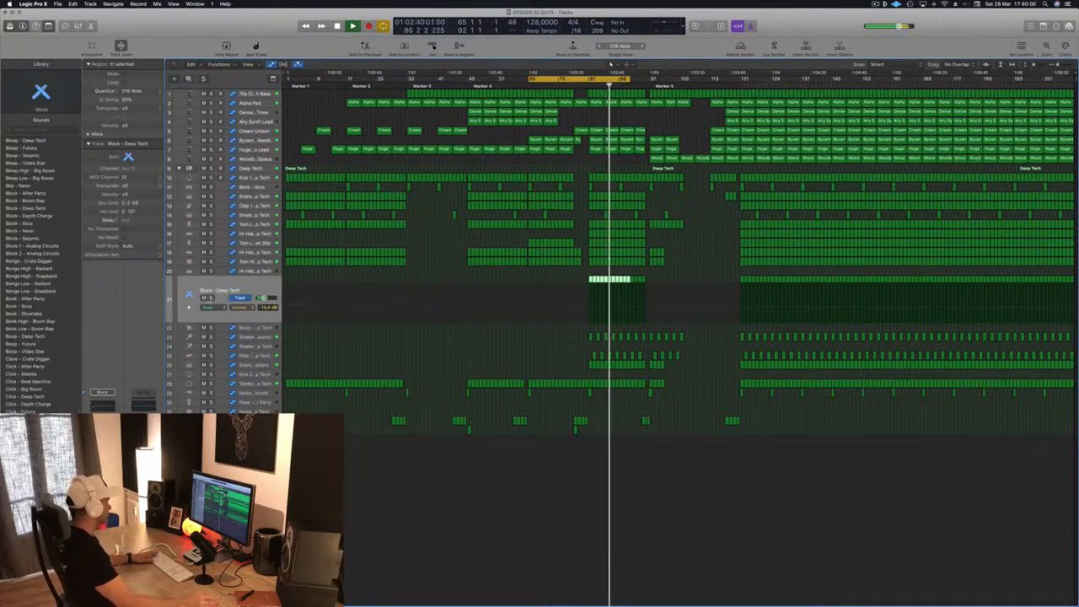
click(209, 298)
click(209, 297)
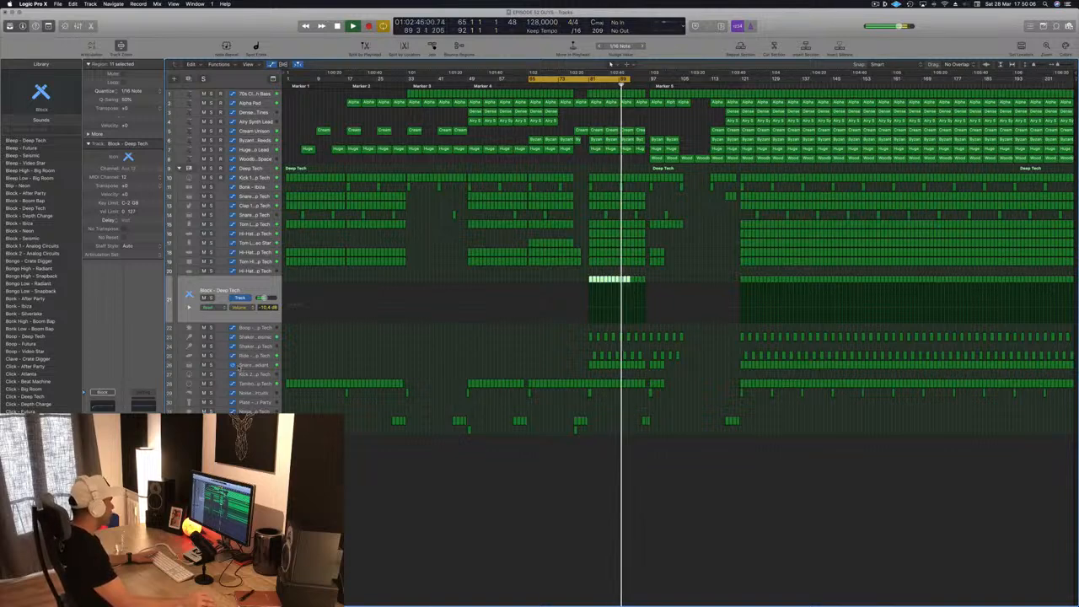
- Select the Snare 1 - Radiant track and solo it briefly to hear its part
click(221, 365)
click(211, 344)
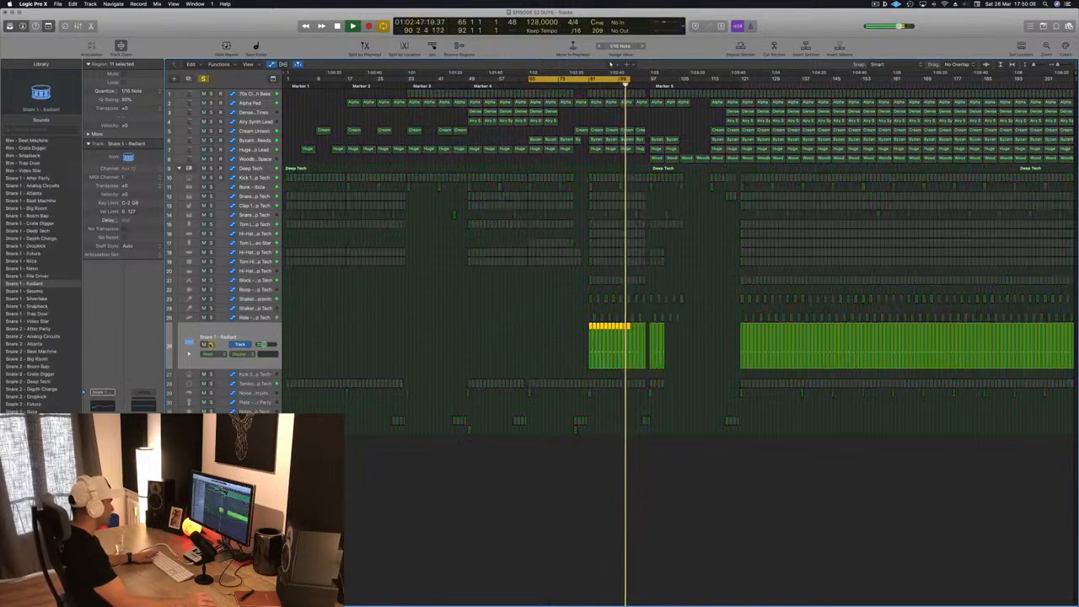
click(211, 344)
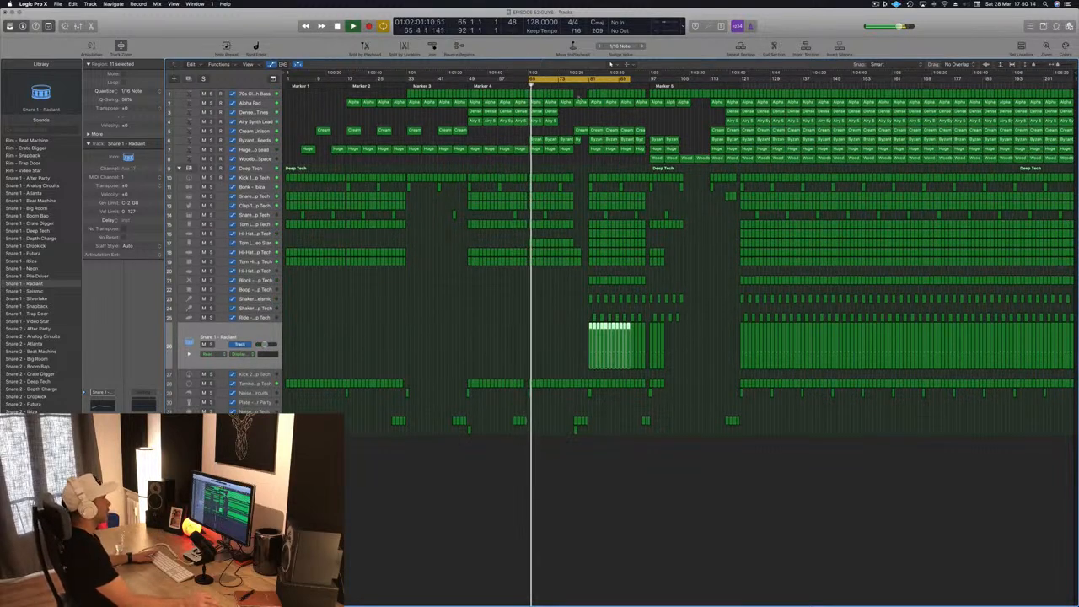
- Extend the end of the cycle range to bar 97 and restart playback from bar 65
drag(633, 81, 650, 81)
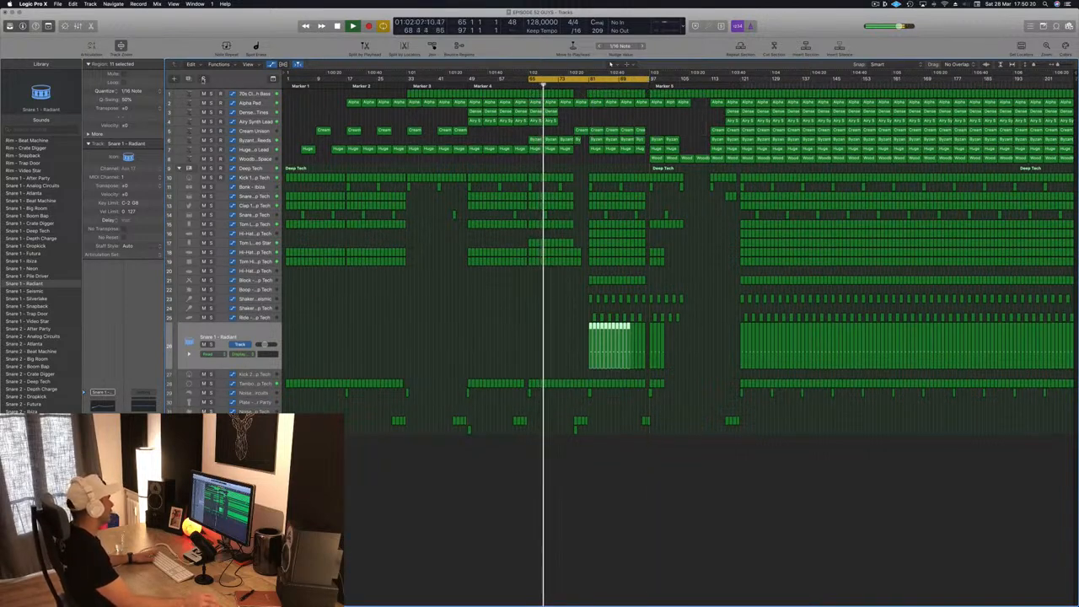
key(space)
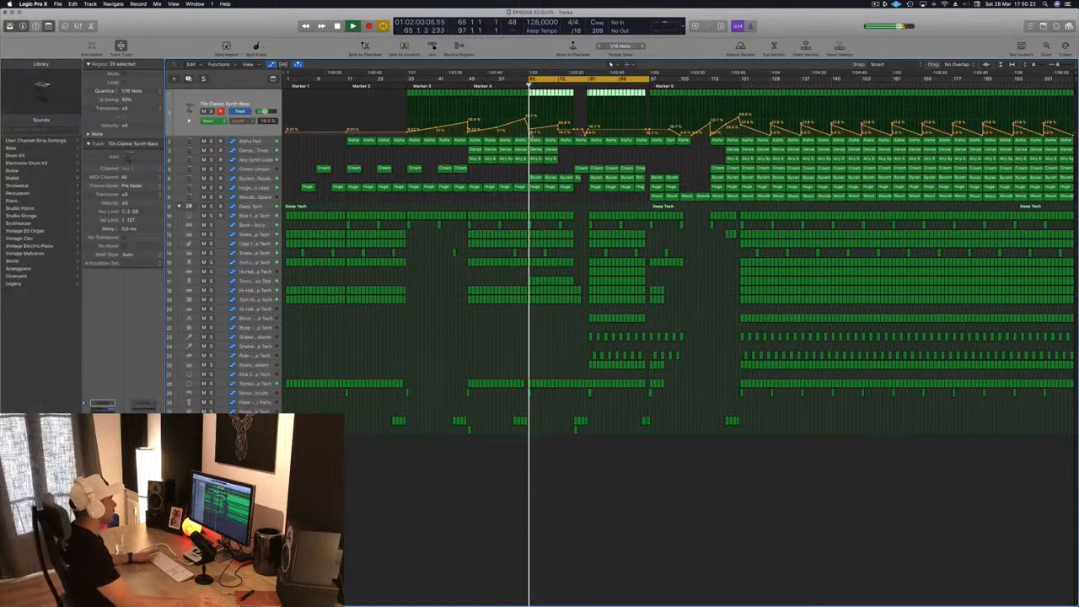
- Delete the Huge Echo Lead regions between bars 65 and 77 and restart playback from bar 65
drag(559, 126, 558, 132)
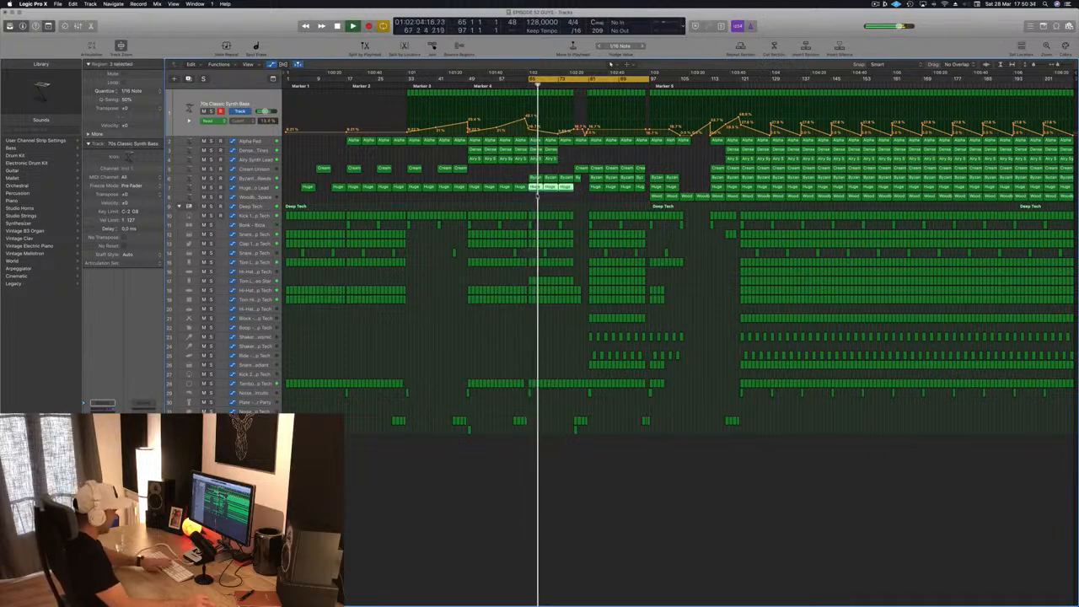
key(Delete)
key(space)
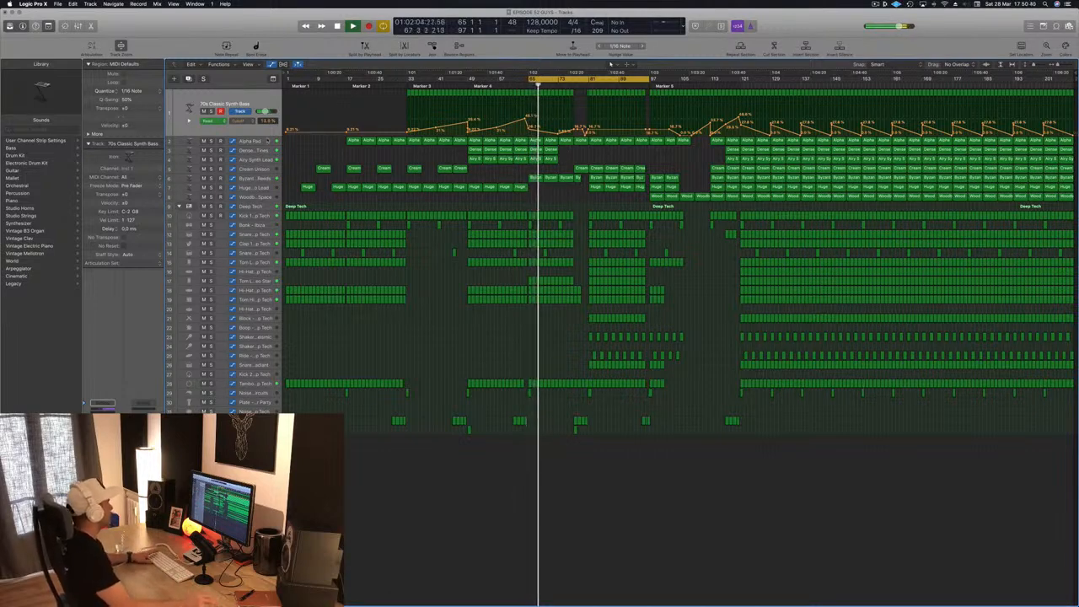
- Delete the Alpha Pad regions between bars 65 and 81 while the cycle plays
key(Down)
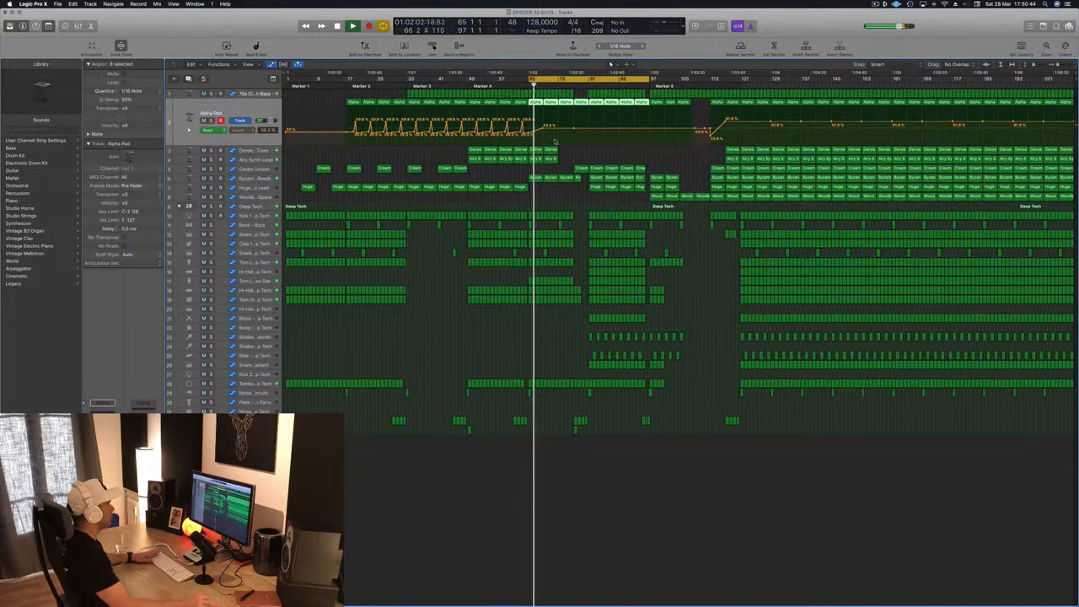
click(568, 152)
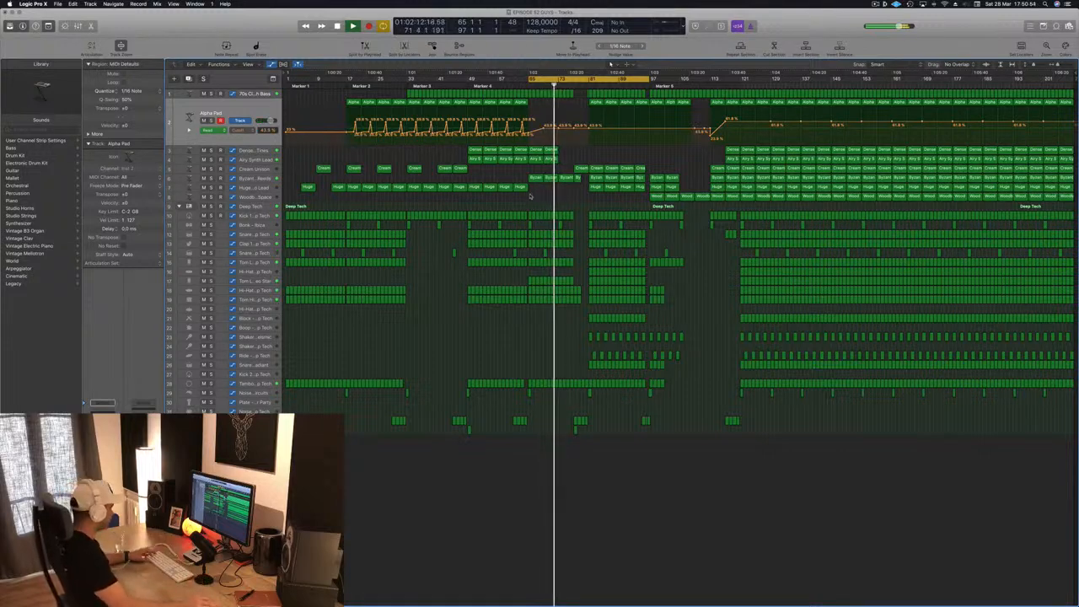
scroll(532, 198, up, 3)
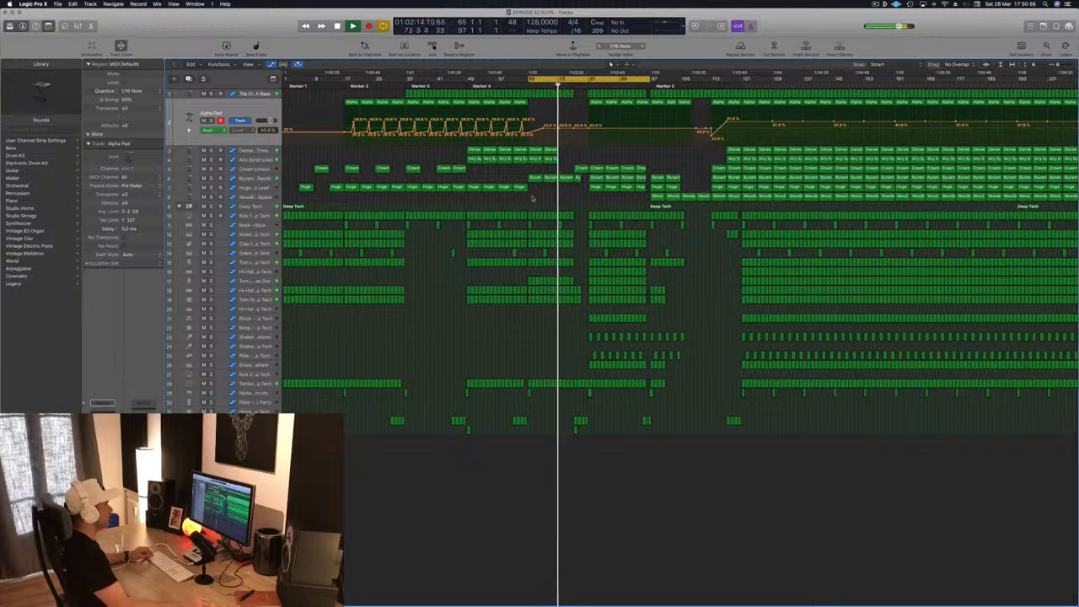
scroll(533, 198, down, 3)
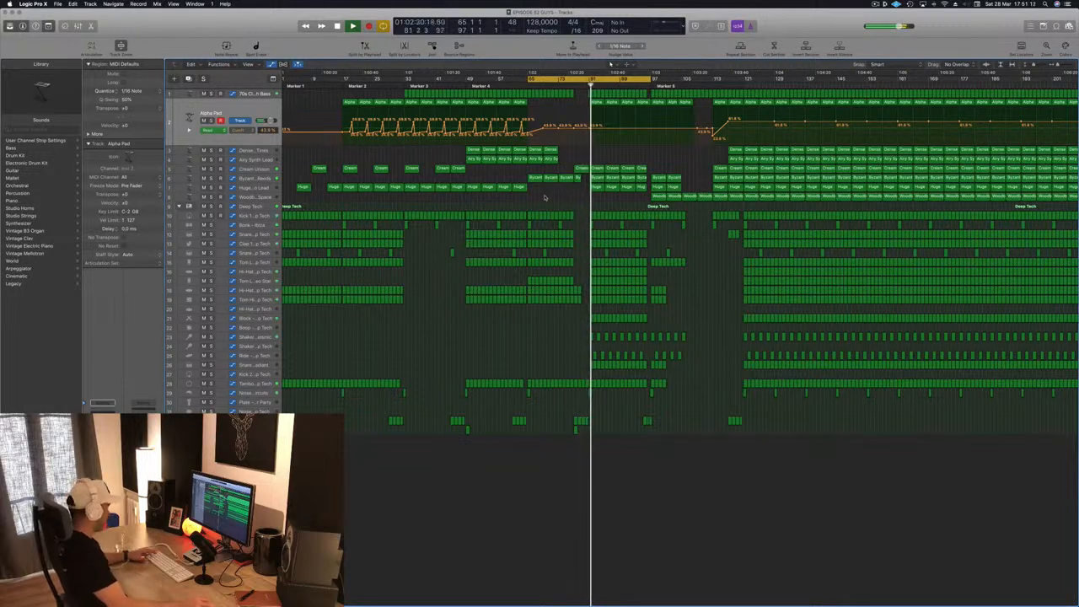
- Replay the thinned section from bar 65, then from slightly earlier to hear the transition into it
key(z)
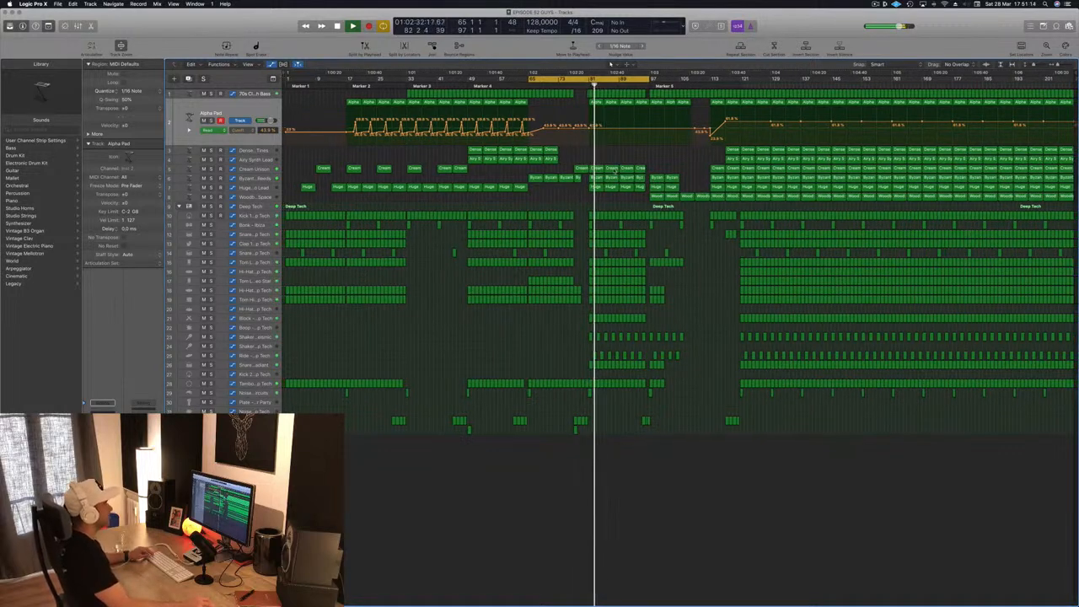
scroll(585, 308, up, 6)
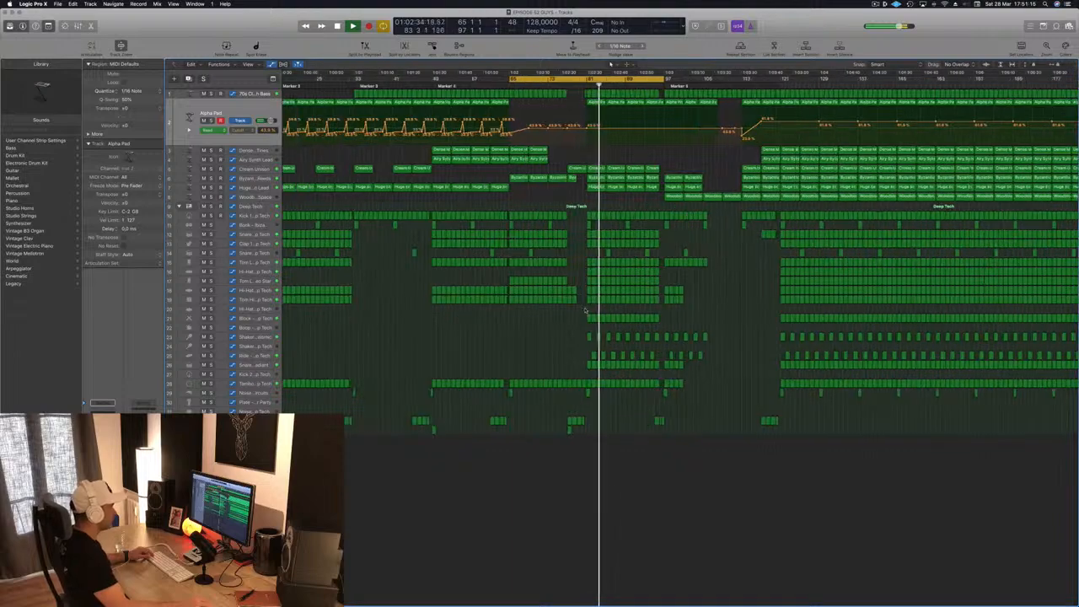
scroll(585, 308, down, 2)
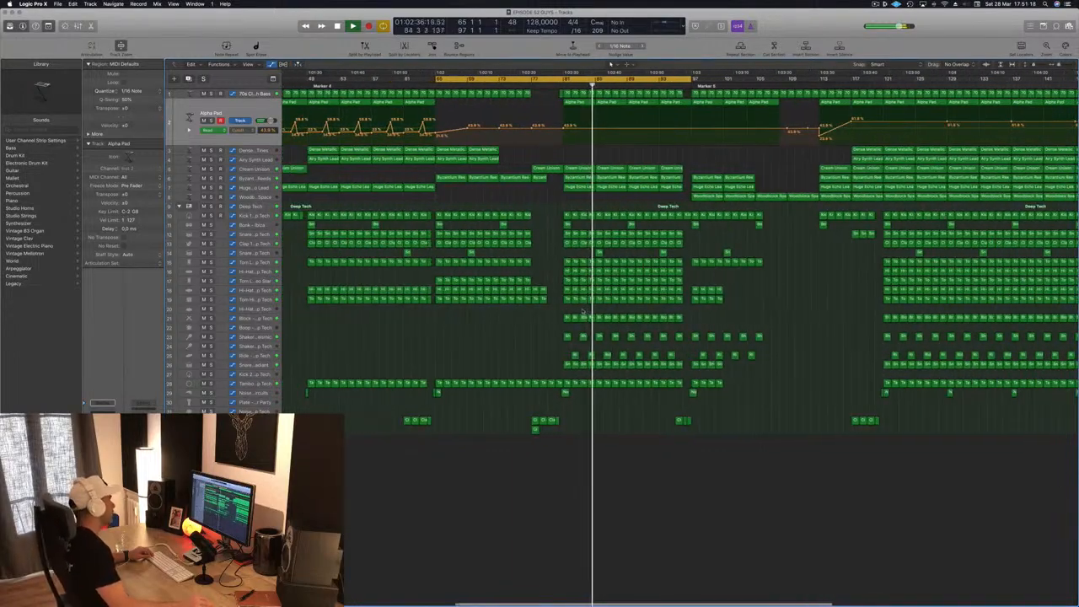
key(space)
key(space)
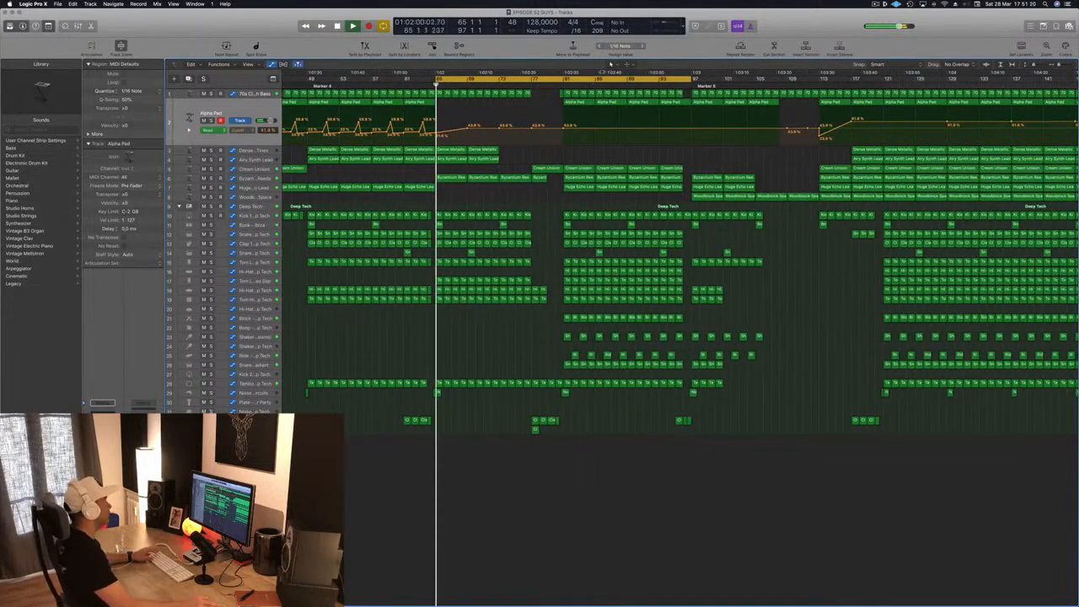
scroll(556, 124, down, 2)
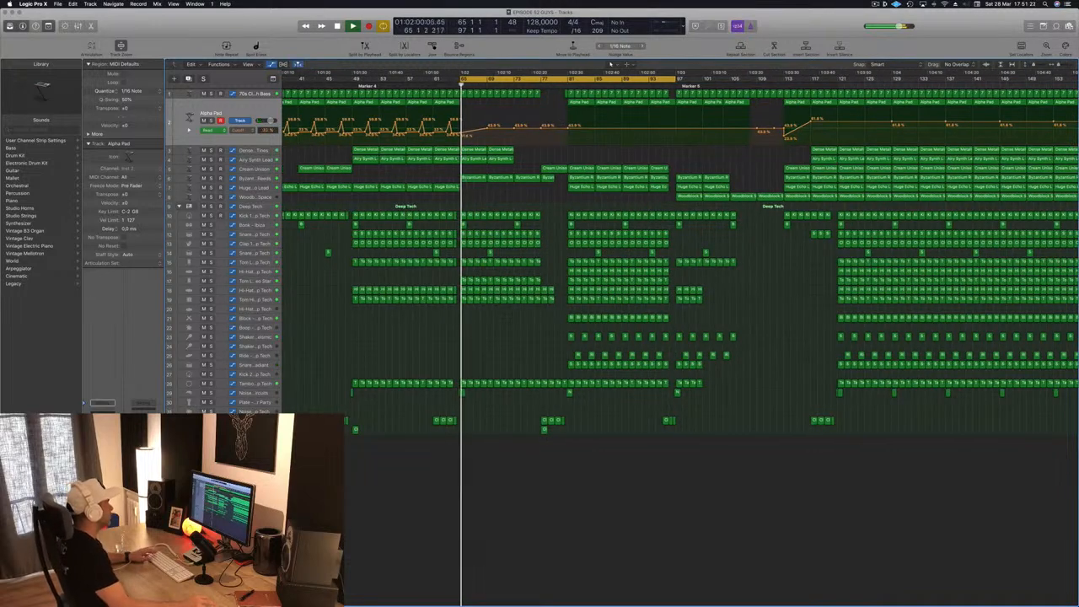
click(438, 84)
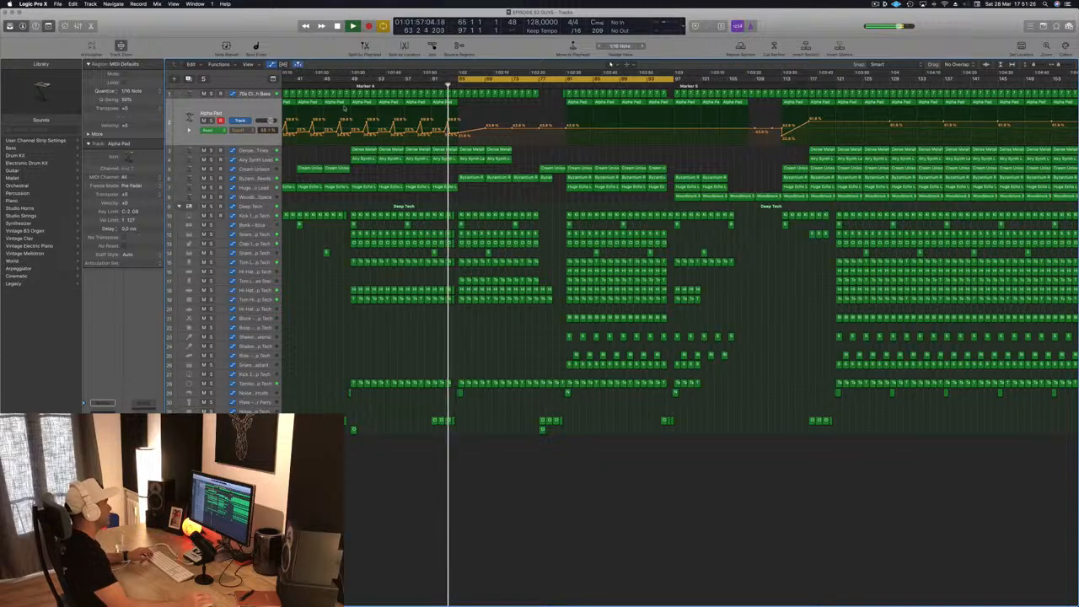
scroll(388, 162, up, 2)
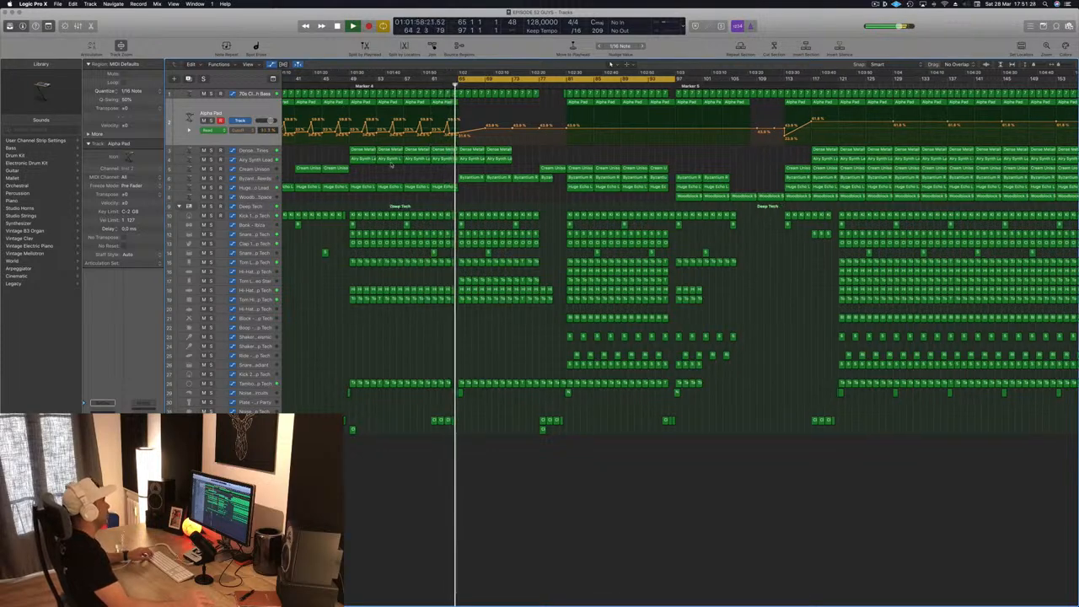
scroll(396, 169, down, 2)
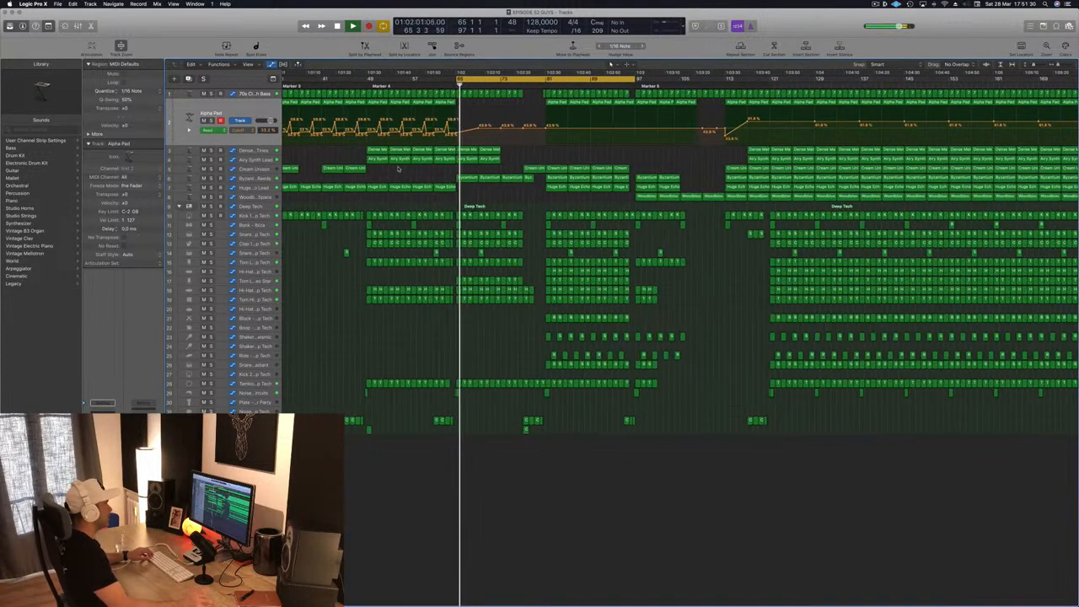
- Select the first Woodblock Space region at bar 97 and save the project
click(646, 197)
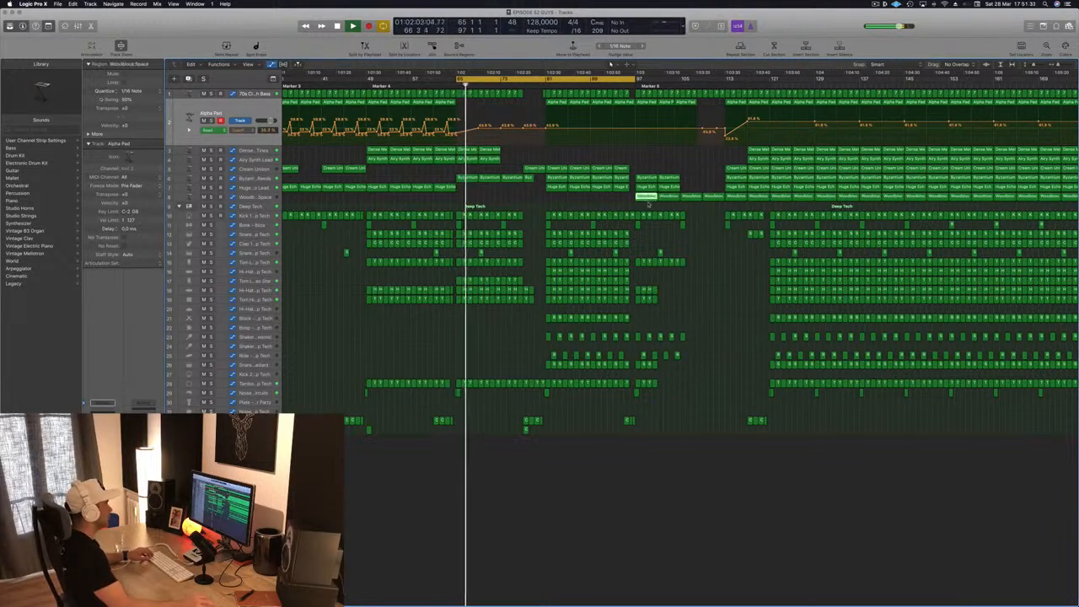
key(super+s)
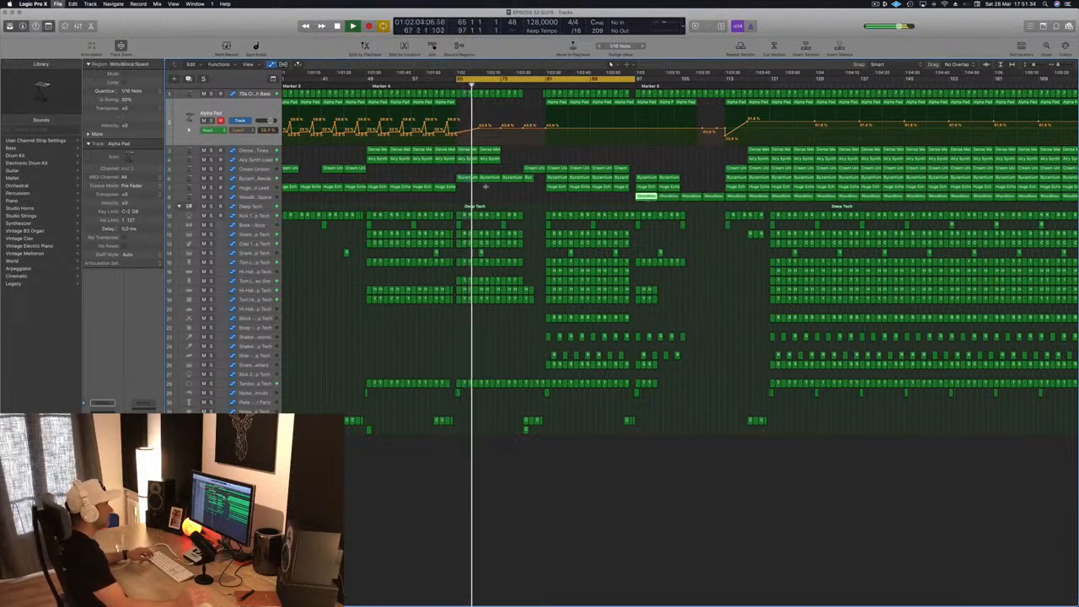
scroll(486, 187, down, 1)
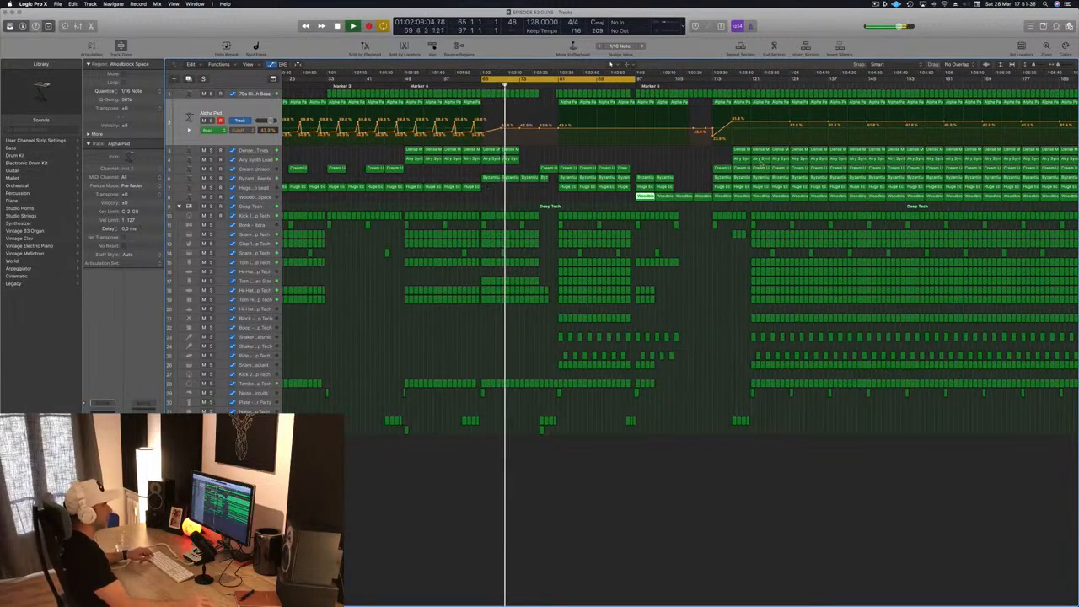
scroll(683, 172, down, 1)
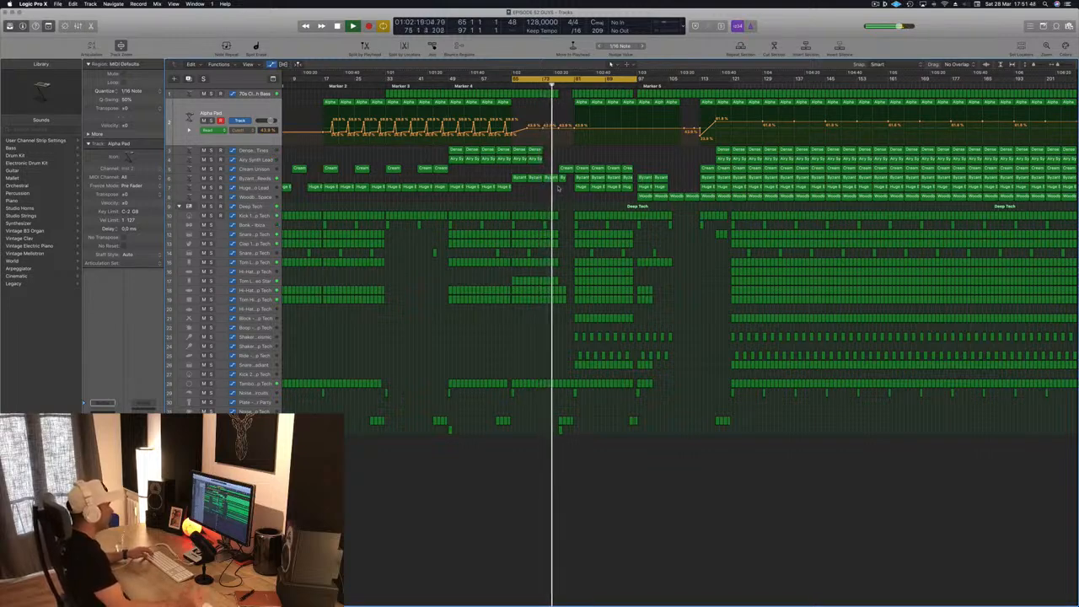
- Restart playback from bar 65 and delete the tambourine regions between bars 69 and 81
scroll(550, 306, up, 4)
key(space)
key(space)
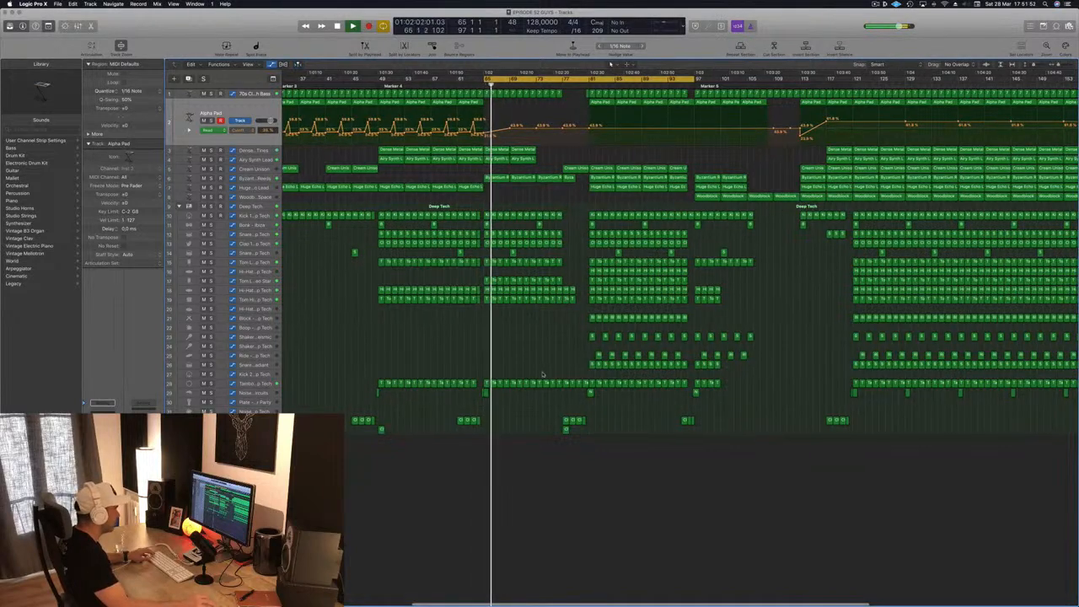
drag(581, 377, 511, 385)
key(Delete)
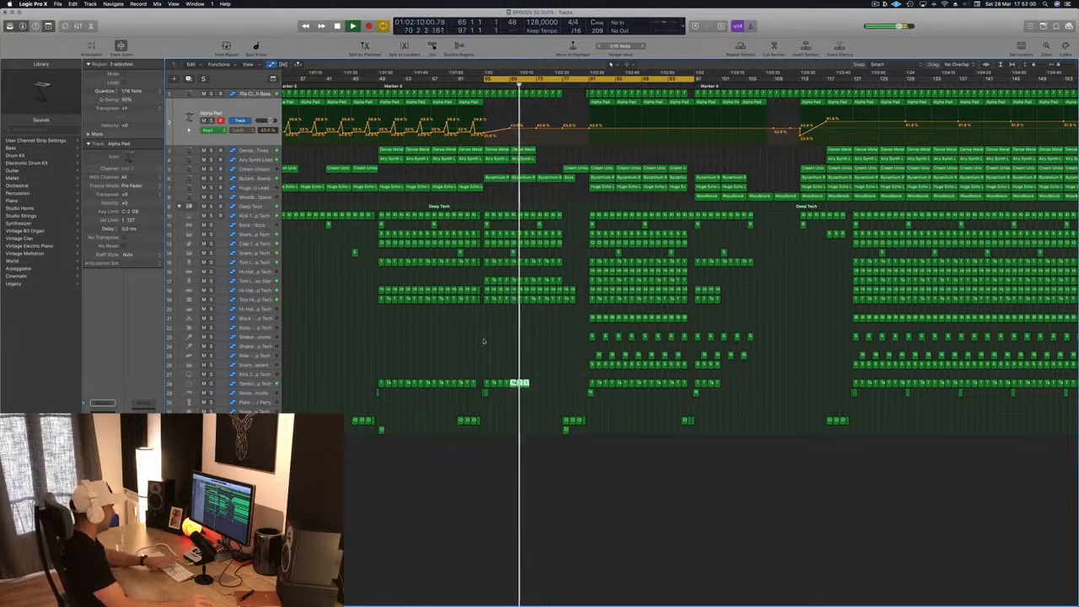
key(Delete)
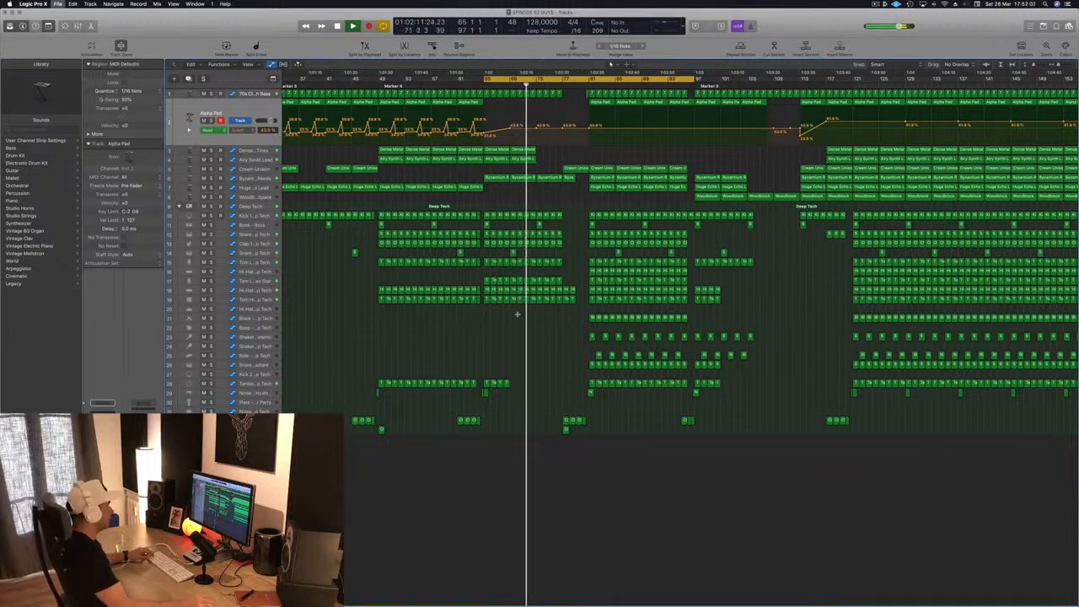
- Delete the low tom, hi-hat and high tom regions after bar 73 in this section, then stop playback
scroll(518, 317, up, 2)
scroll(518, 317, up, 1)
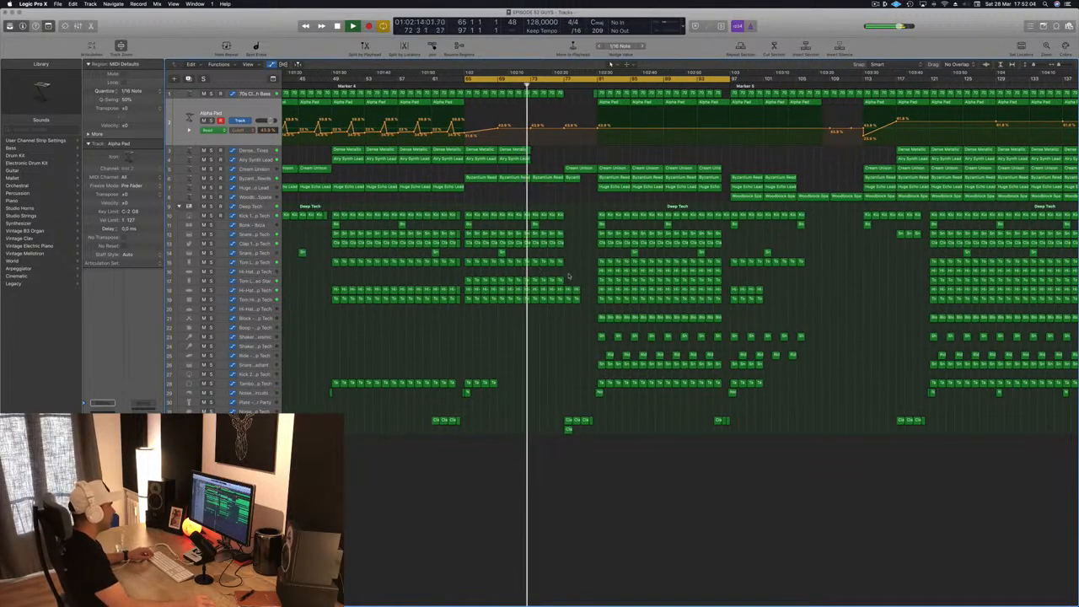
drag(567, 279, 580, 302)
key(Delete)
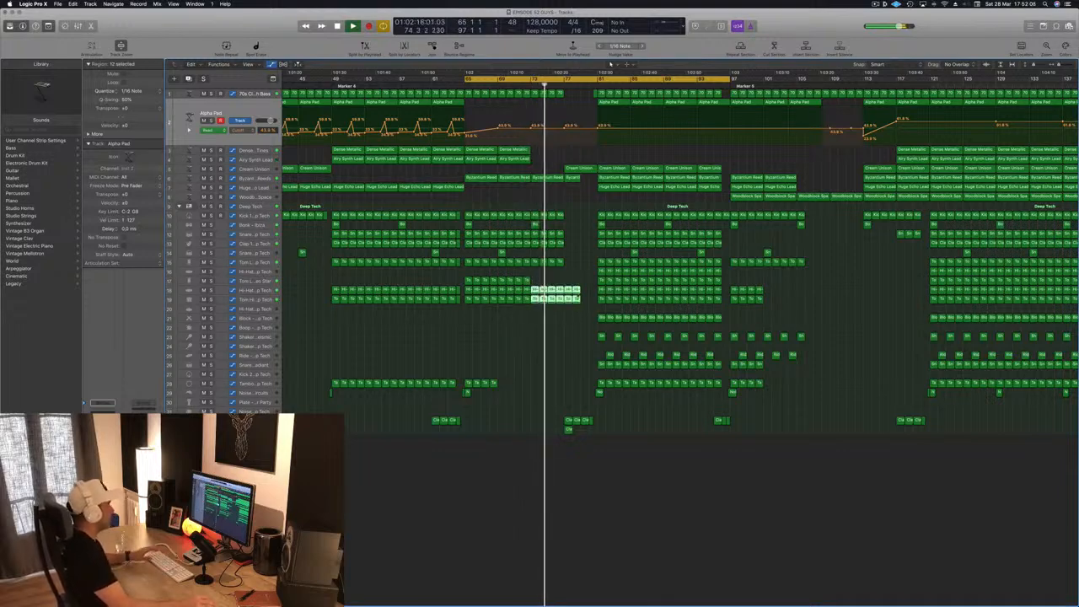
key(Delete)
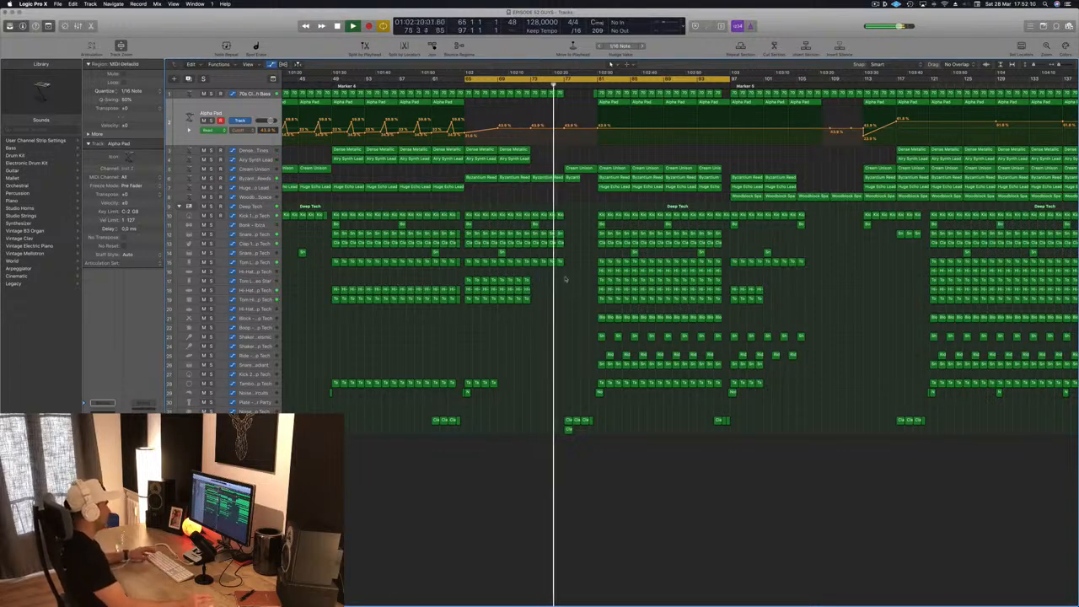
key(super+Left)
key(super+Left)
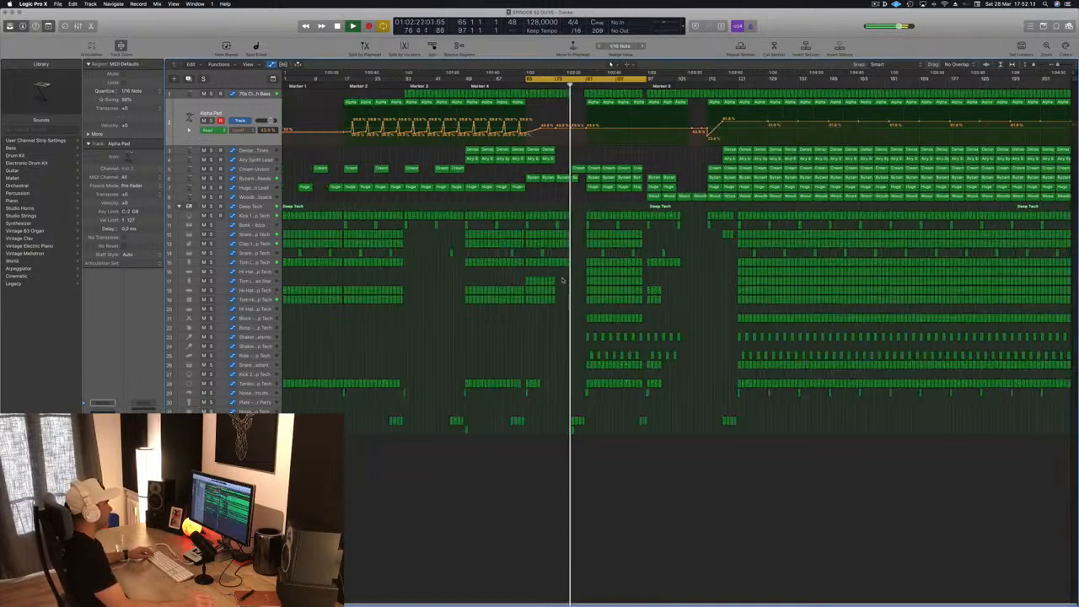
key(space)
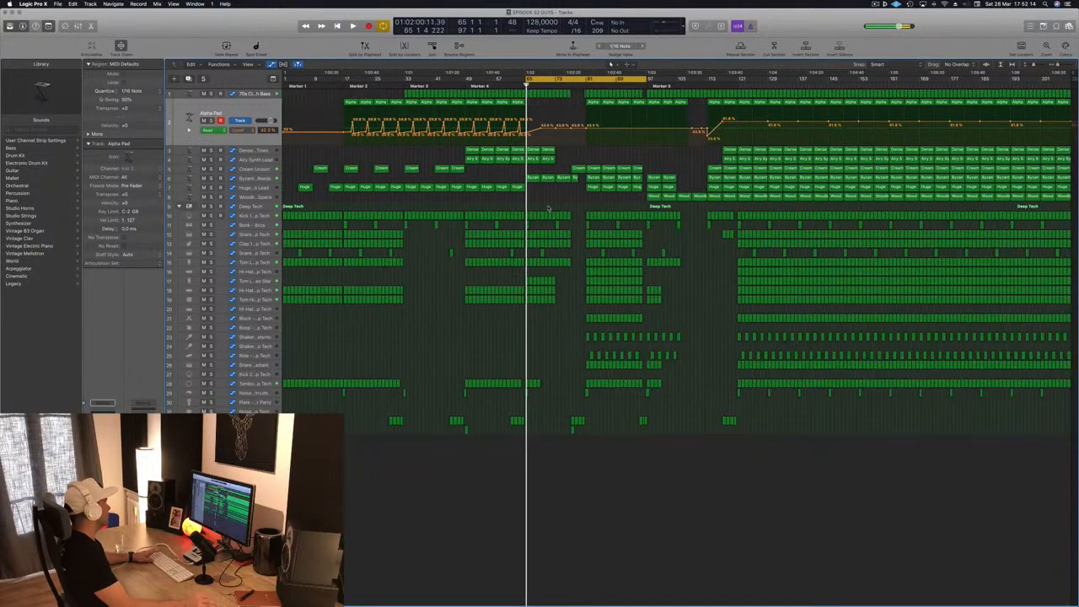
- Duplicate the Huge Echo Lead track and load the 000-Mega Saw Riser With noise sound on the new track
click(252, 188)
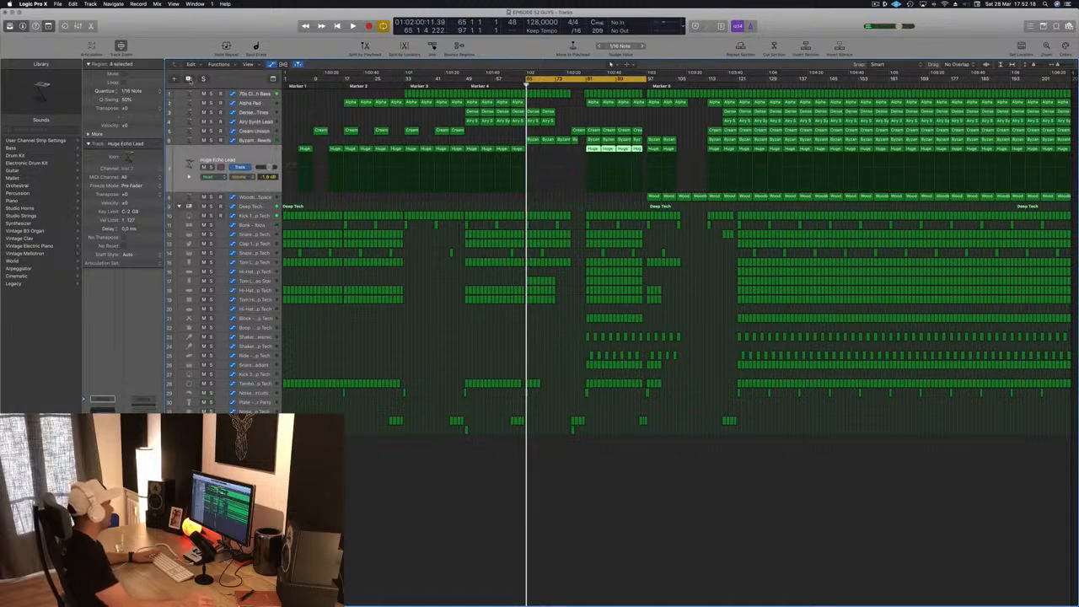
key(super+d)
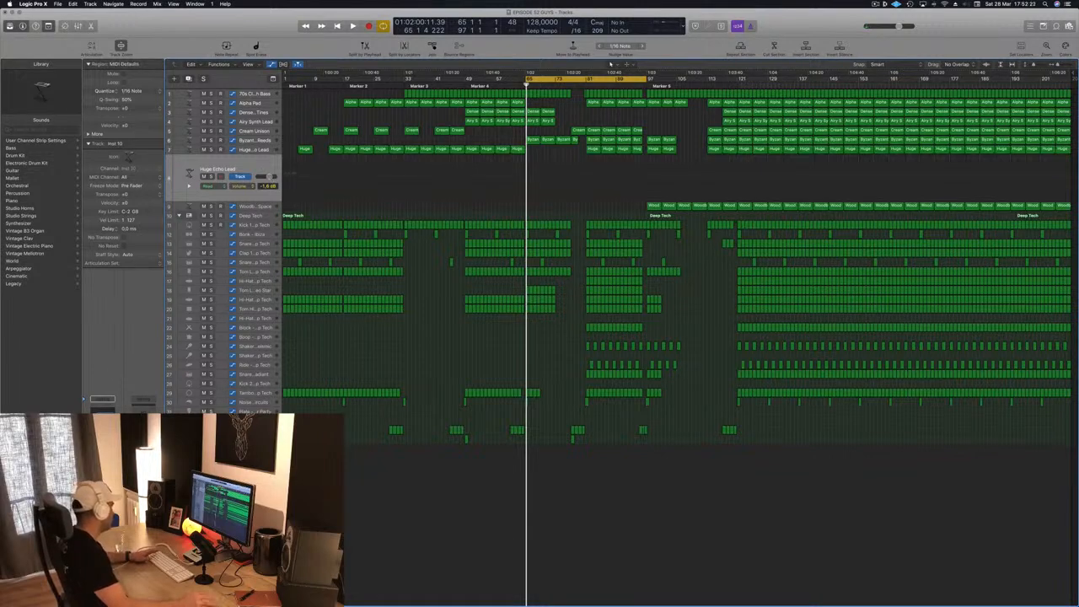
click(103, 399)
click(84, 361)
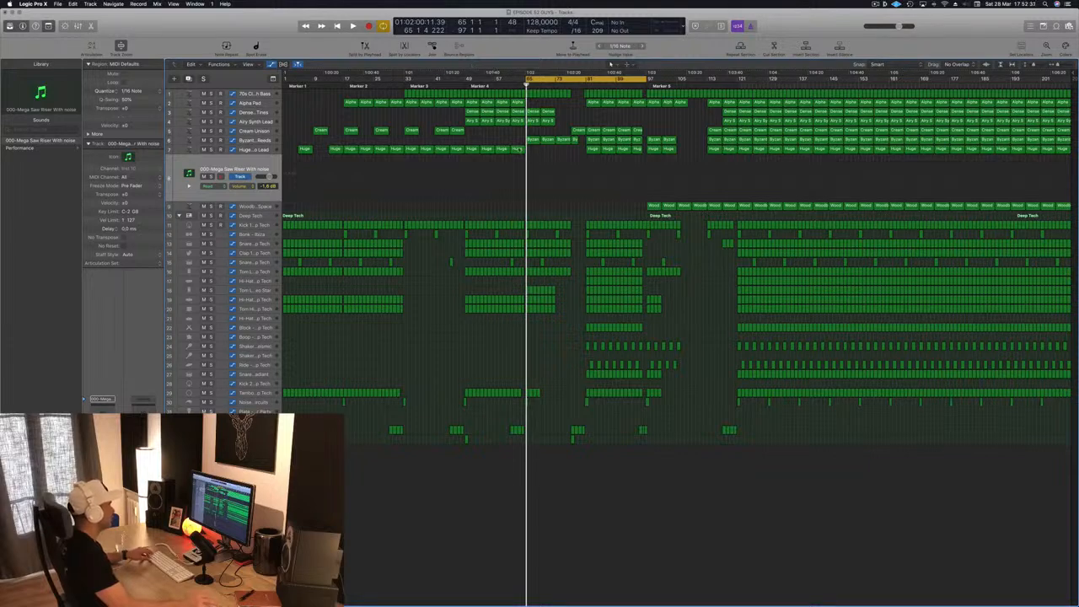
- Copy the Huge Echo Lead region preceding bar 65 onto the riser track at bar 65 and open it in the Piano Roll
drag(517, 152, 534, 166)
key(space)
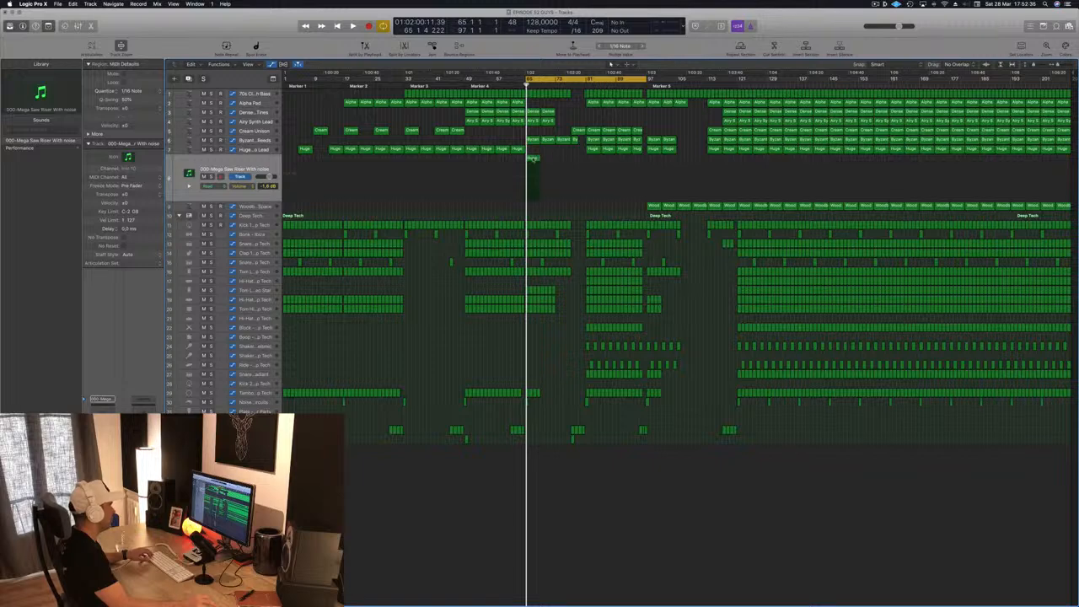
key(p)
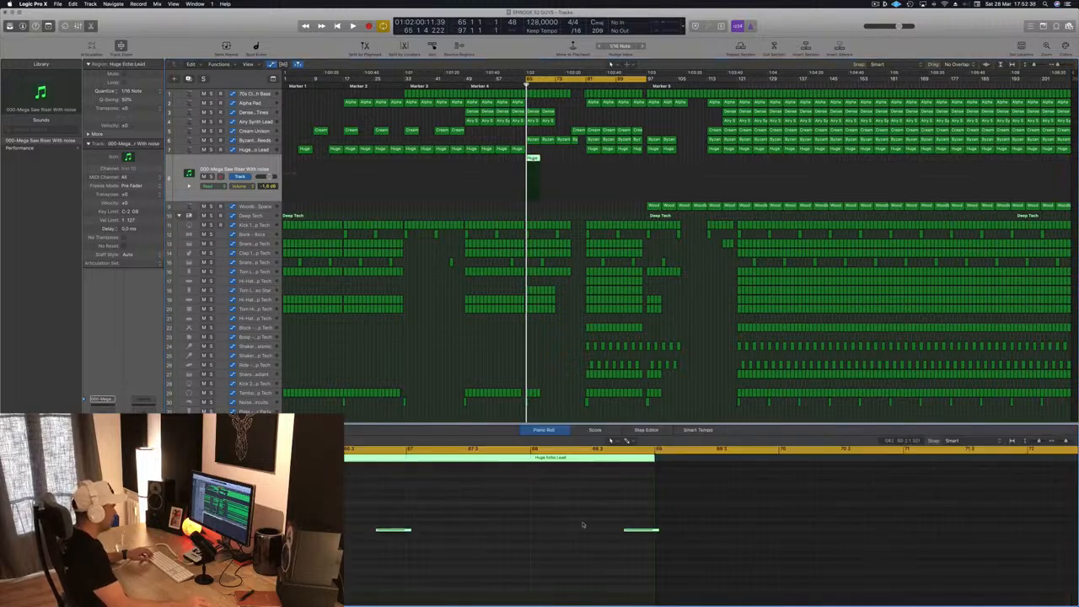
- Replace the region's short notes with one sustained note spanning bars 65 to 69
drag(583, 525, 693, 559)
key(super+Right)
key(super+Right)
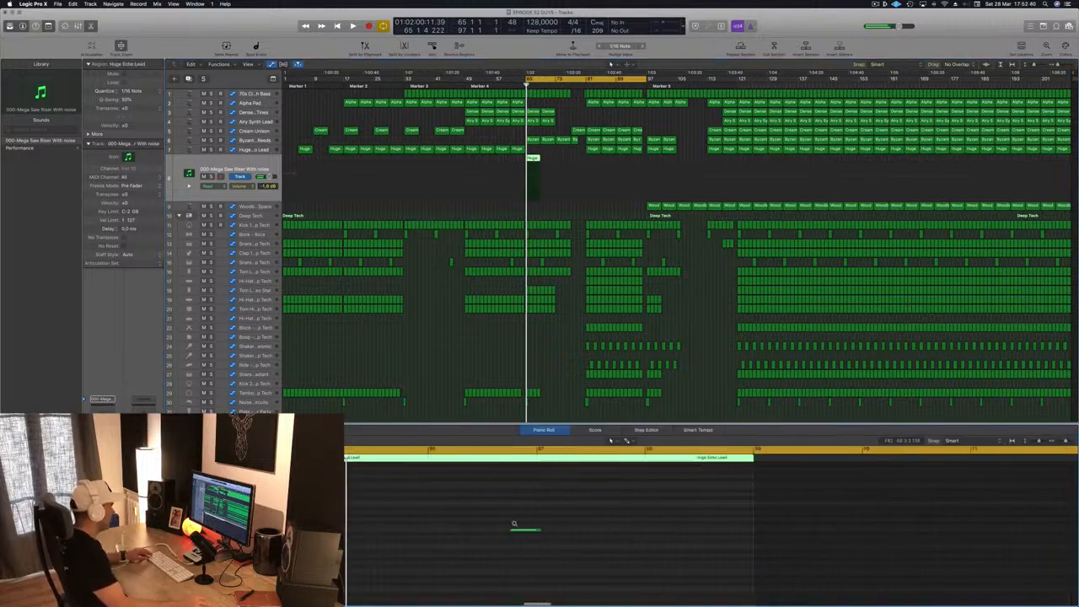
drag(474, 533, 682, 531)
- Set the riser track's volume to -13.2 dB, audition it, and extend its region to bar 81
click(237, 165)
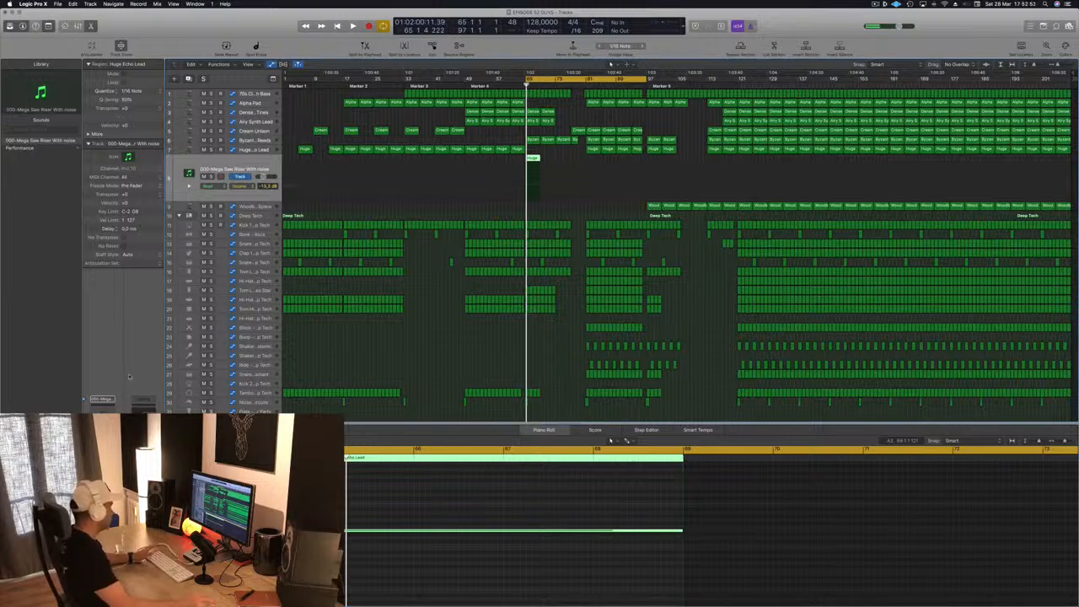
key(space)
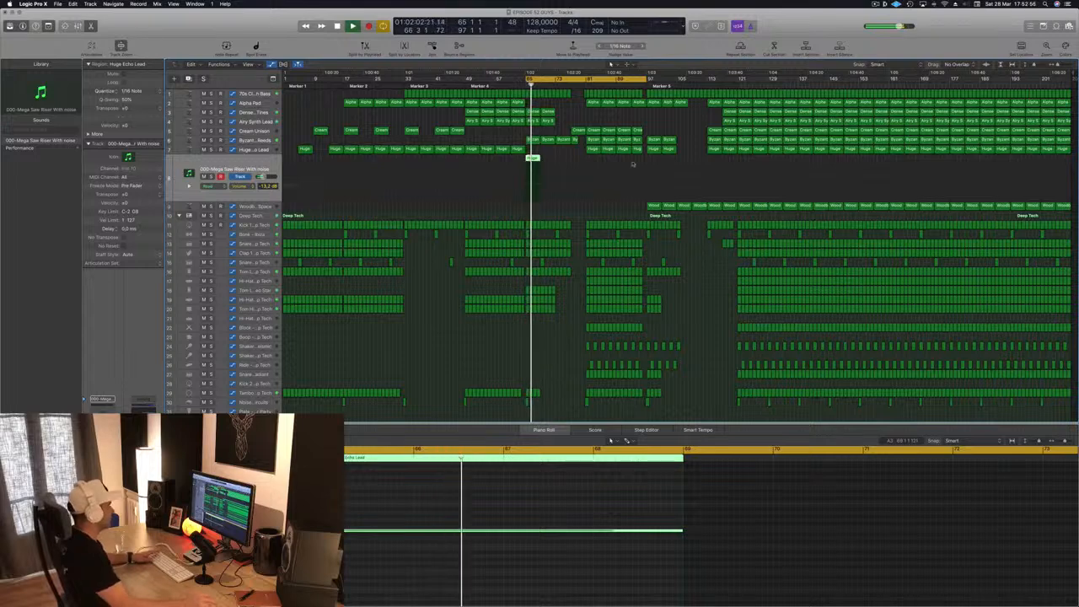
drag(534, 158, 582, 165)
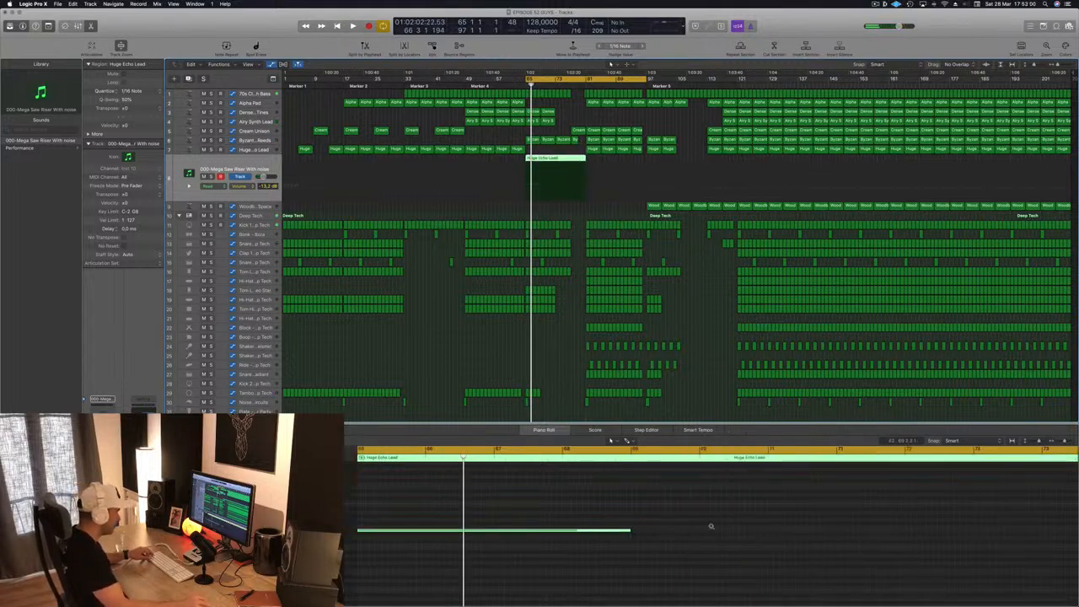
- Extend the riser region's sustained note to bar 81 and play the section from bar 65
drag(523, 530, 824, 529)
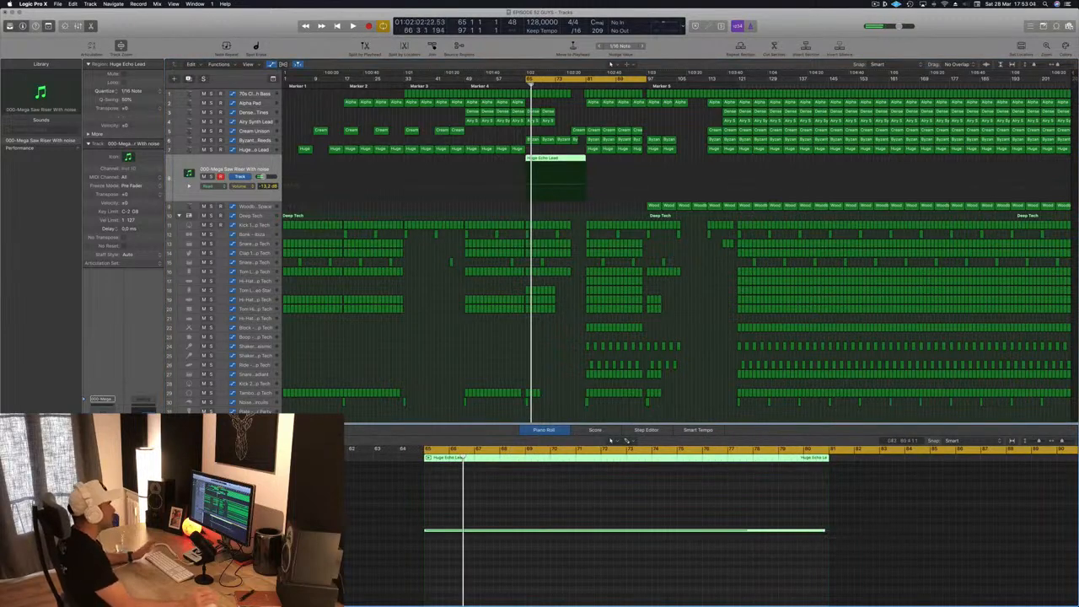
key(space)
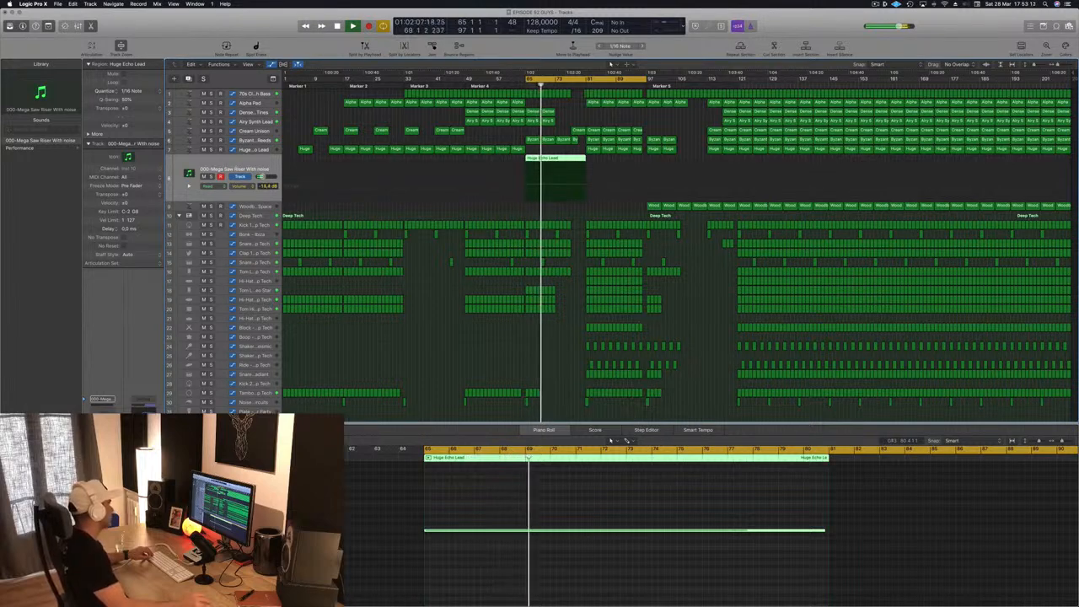
- Set the side chain of the riser track's Compressor to Bus 13, the Kick 1 - Deep Tech bus, and close the plug-in window
key(v)
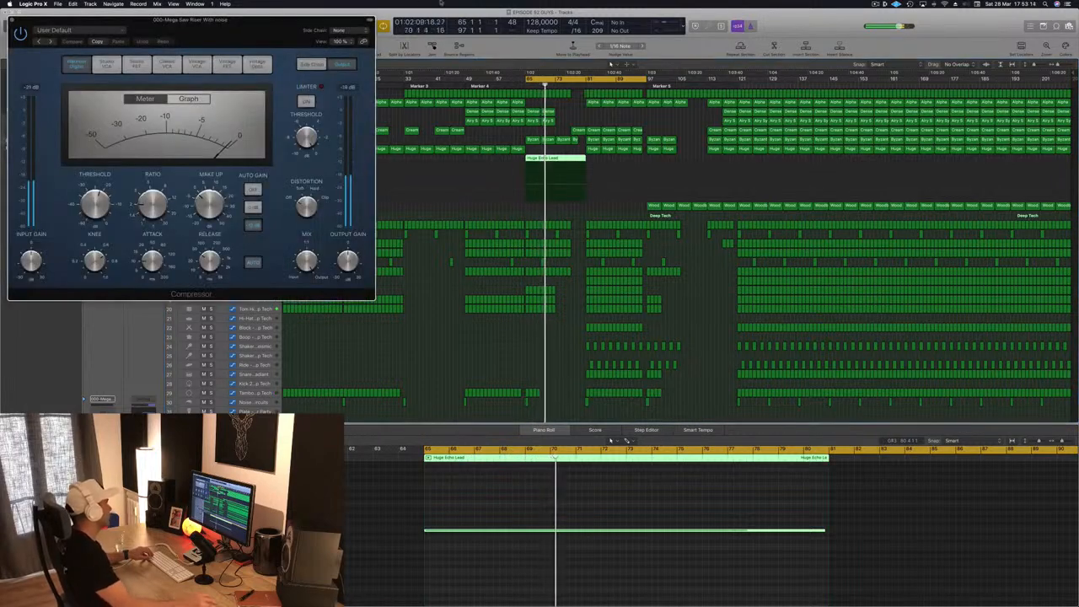
click(338, 30)
mouse_move(341, 54)
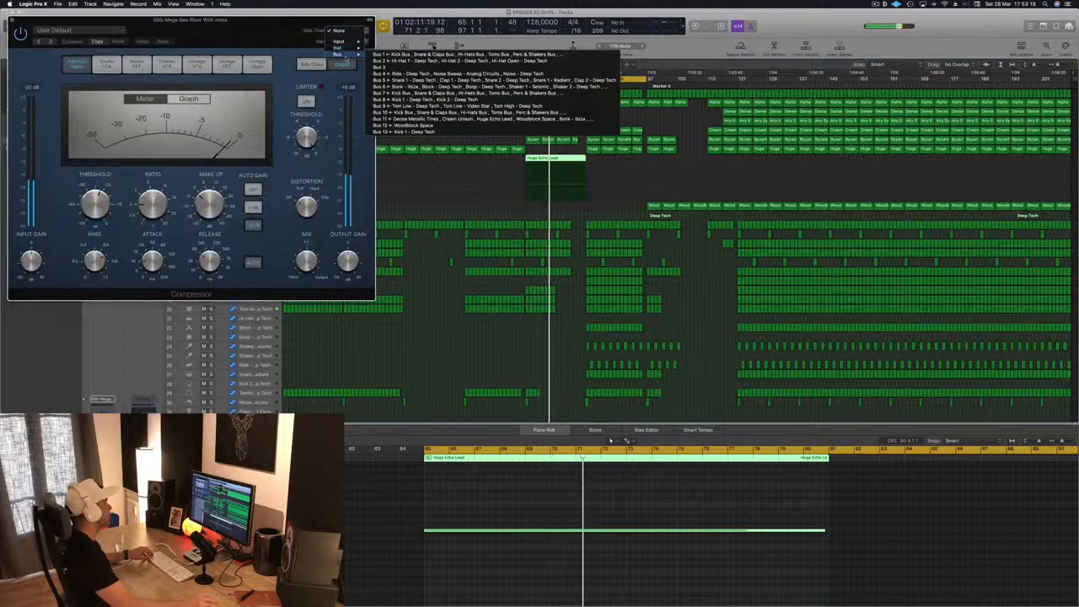
click(403, 131)
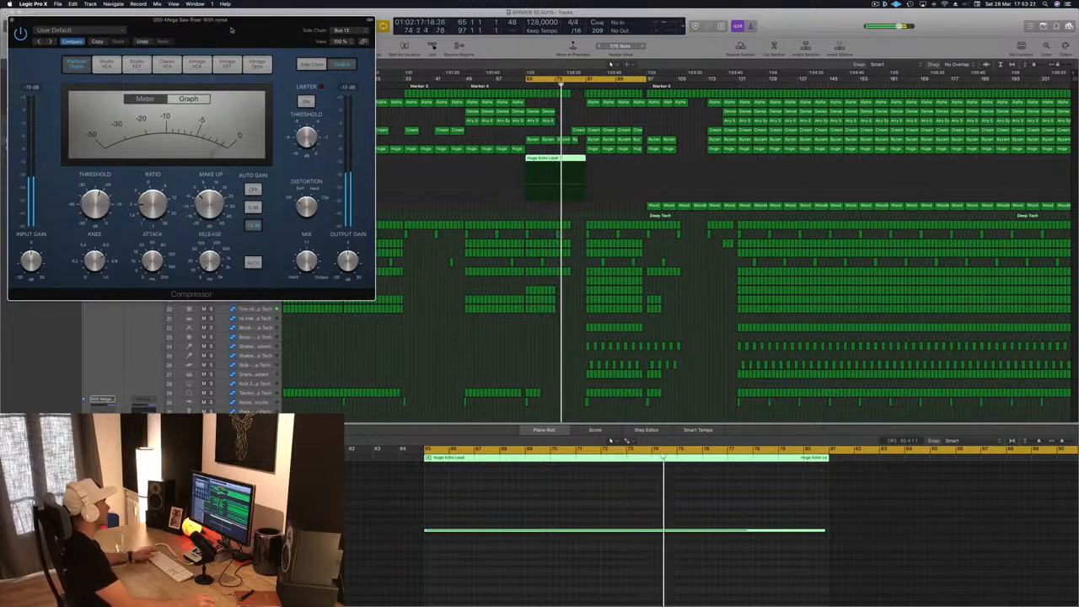
drag(231, 30, 286, 77)
click(201, 70)
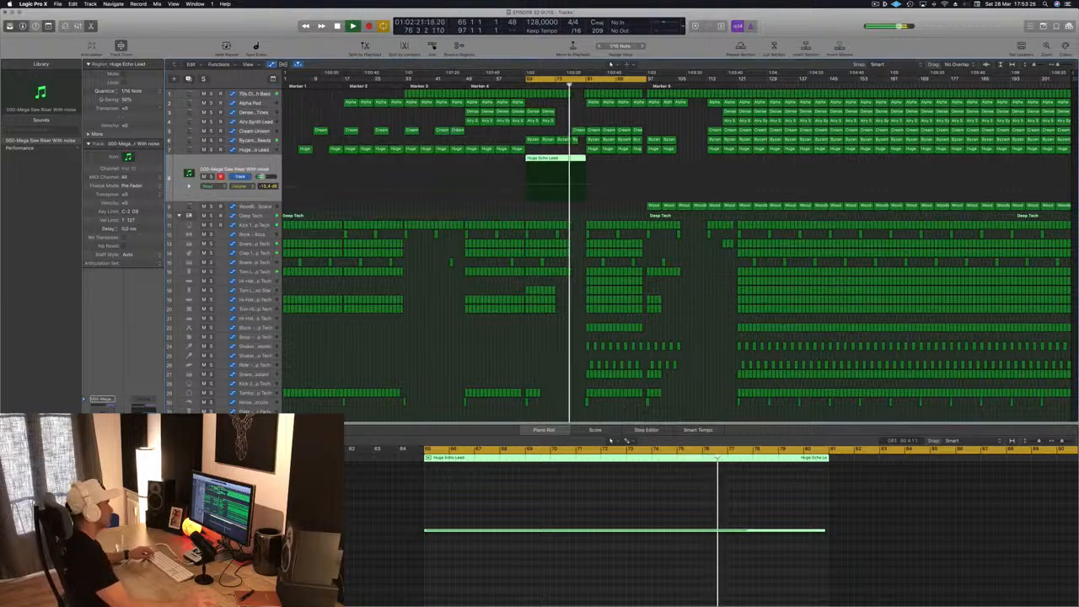
- Compare the Block - Deep Tech track soloed and muted against the mix, leaving it unsoloed and unmuted
scroll(567, 140, up, 3)
scroll(567, 140, down, 2)
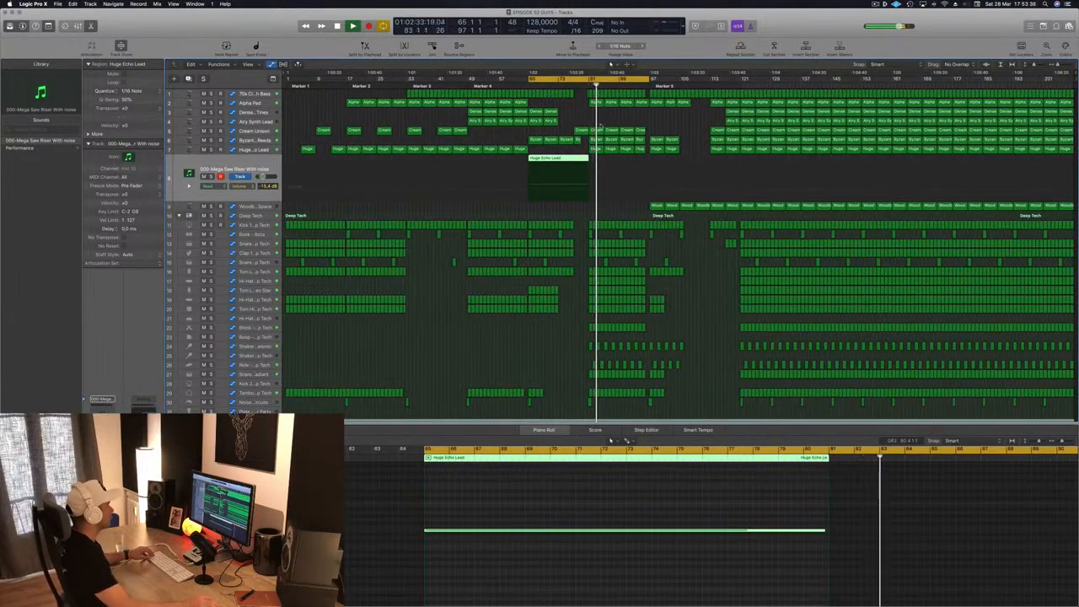
click(243, 328)
click(212, 308)
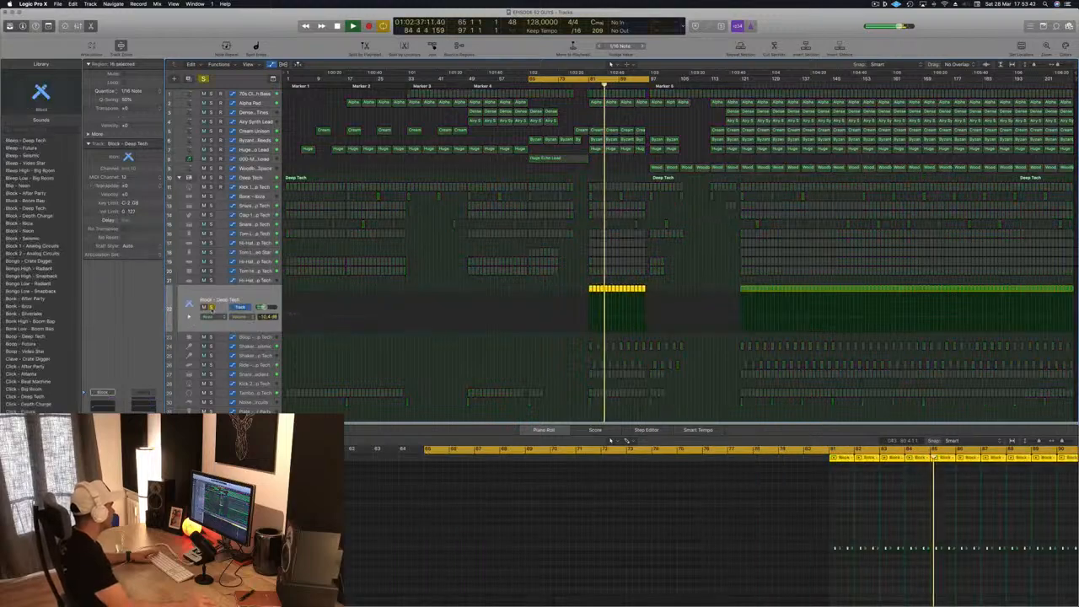
click(211, 308)
click(202, 308)
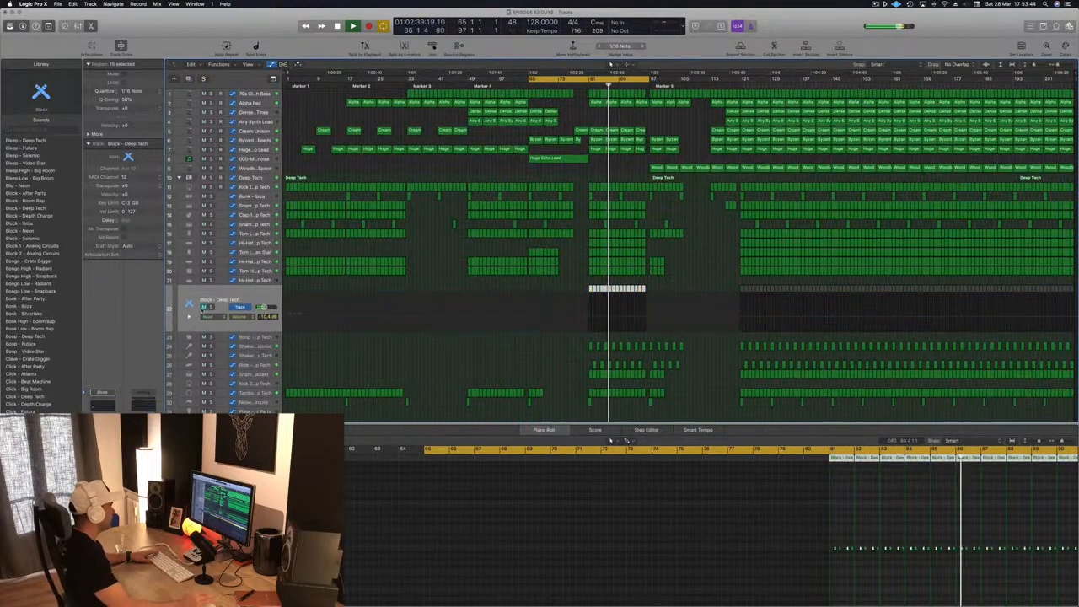
click(202, 309)
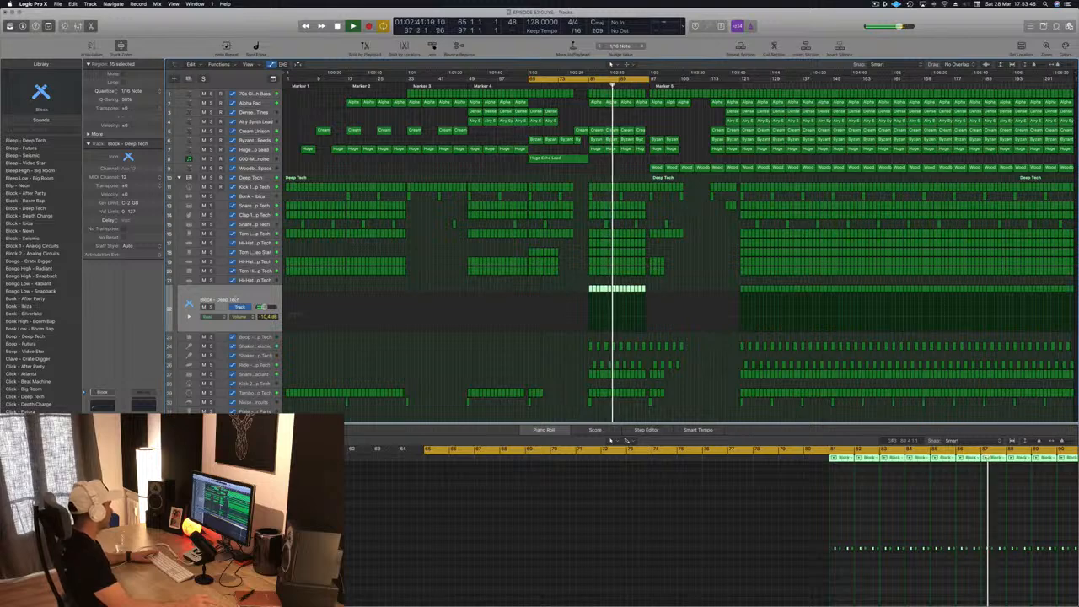
- In the Block - Deep Tech track's Stereo Delay, set the right delay to a 1/8 triplet with 0.33 % deviation while auditioning from bar 81
click(102, 447)
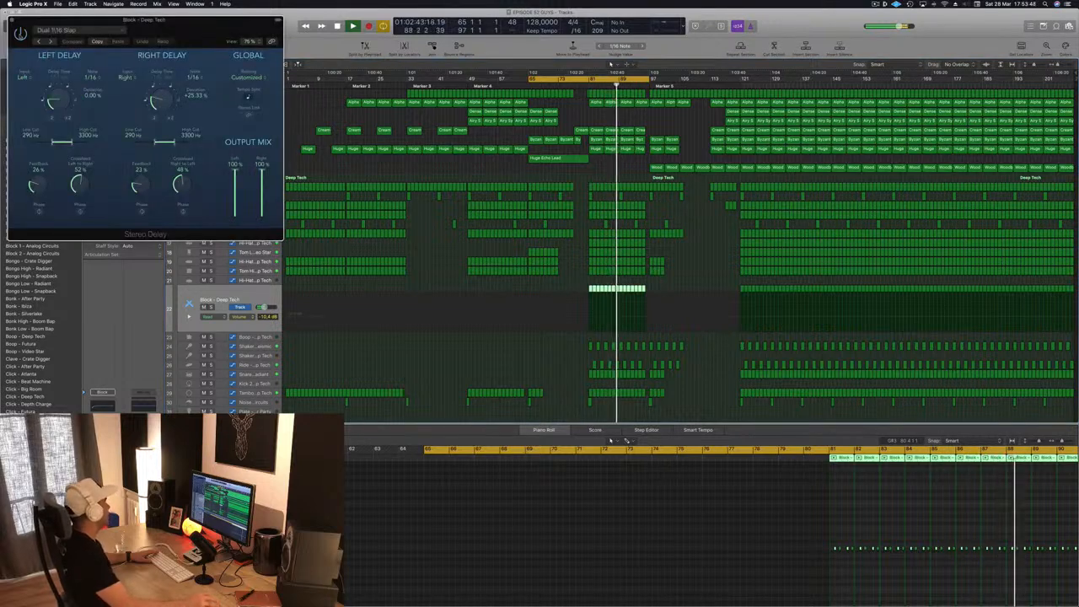
drag(179, 27, 369, 79)
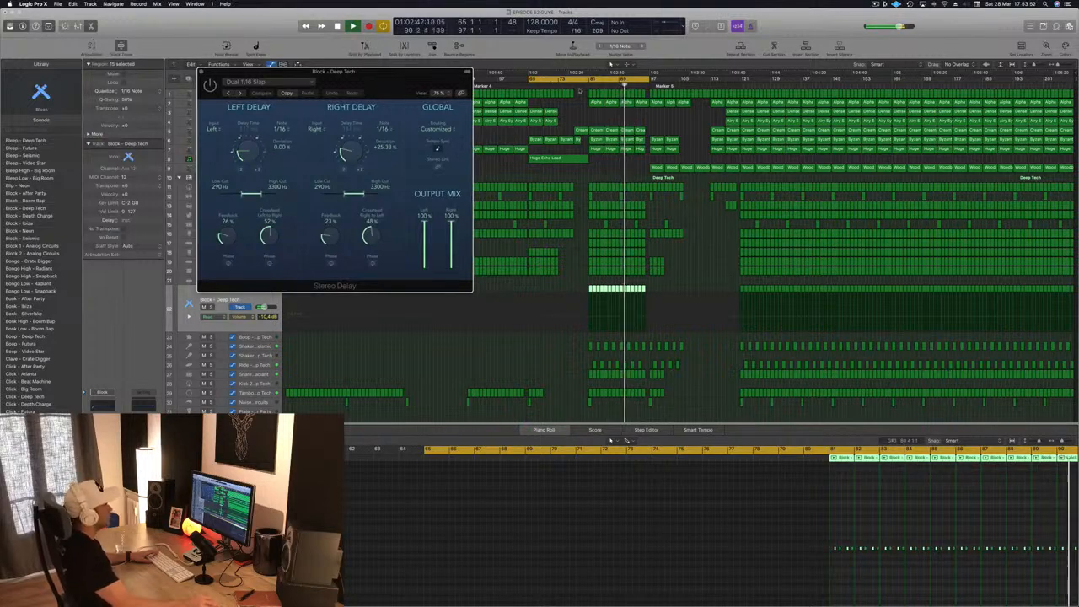
click(585, 85)
drag(361, 76, 320, 97)
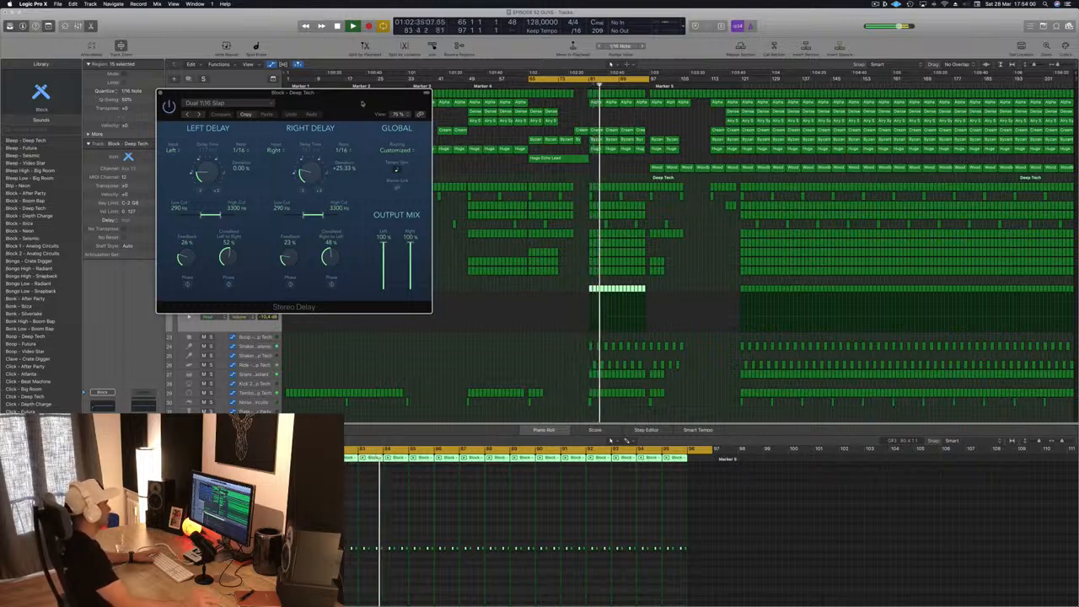
drag(362, 104, 571, 140)
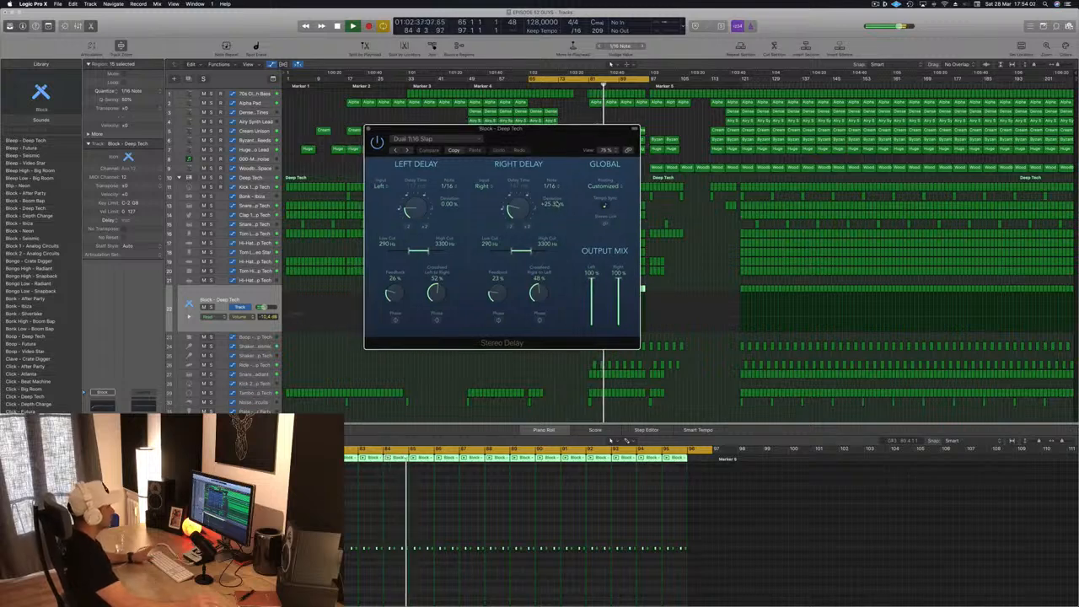
drag(520, 212, 511, 213)
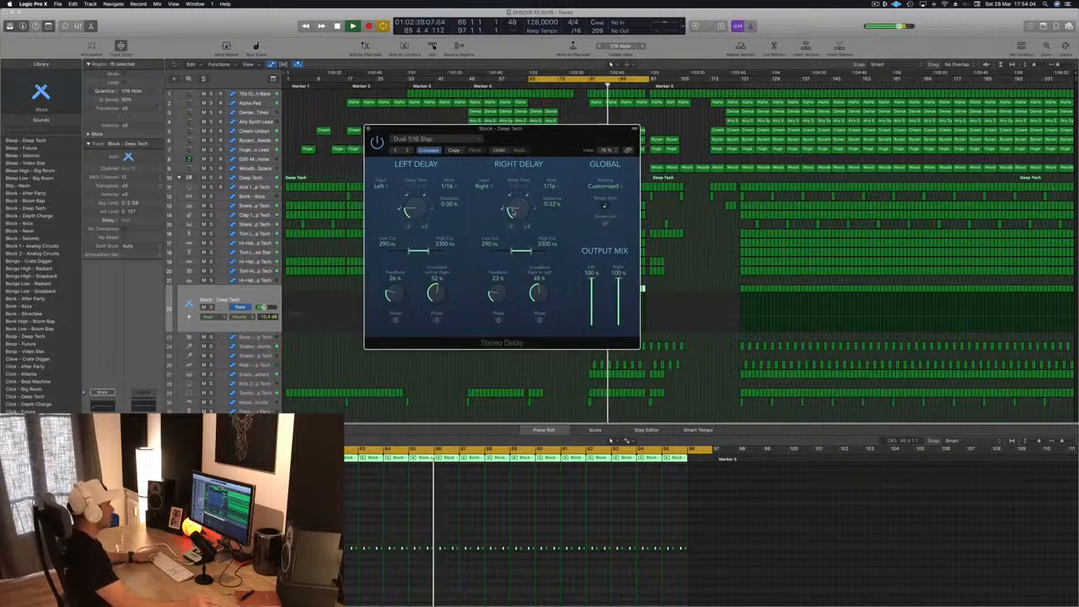
drag(512, 212, 515, 206)
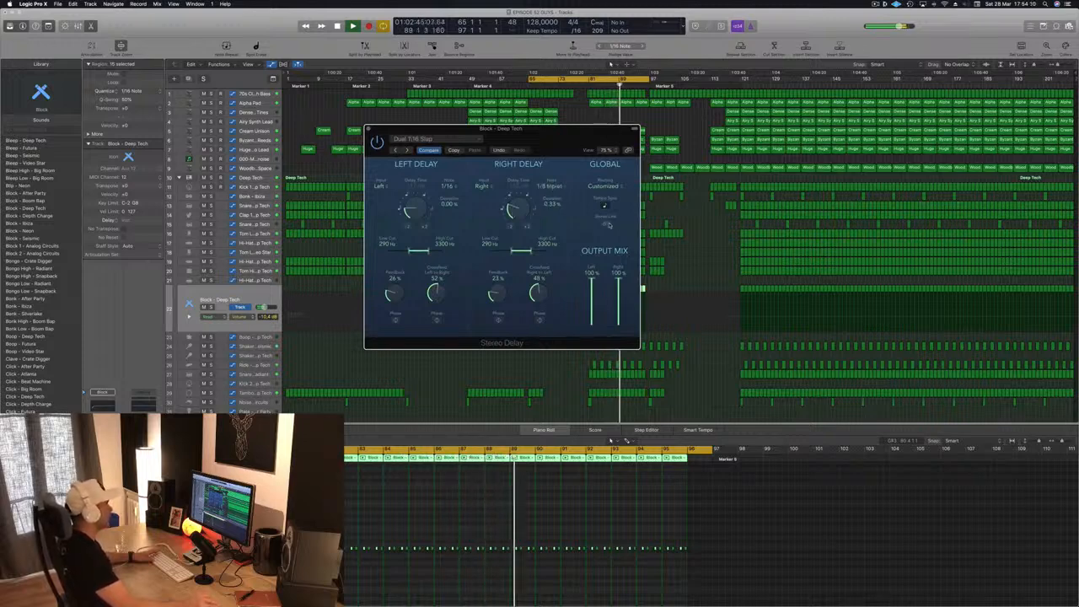
drag(571, 153, 451, 126)
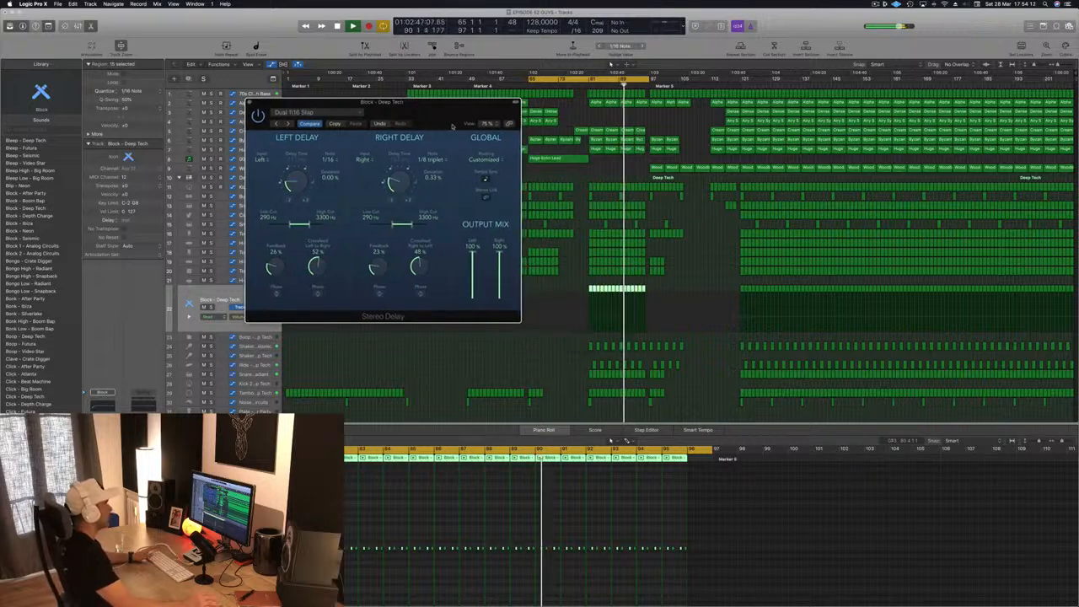
- Restart playback, shift the cycle range to bars 81 through 113, and move the Stereo Delay window clear of the arrangement
key(space)
key(space)
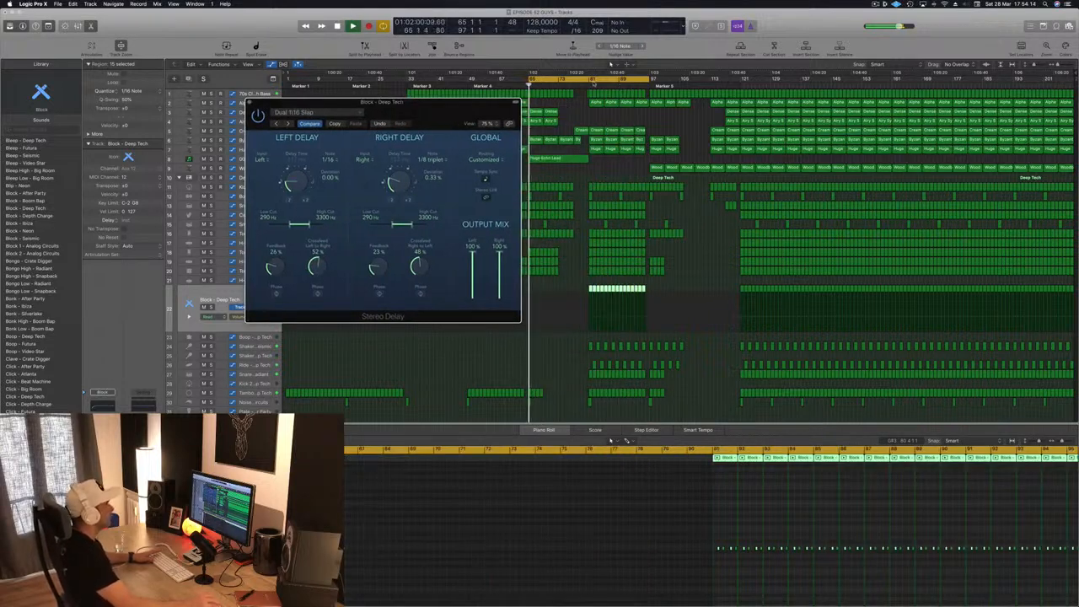
drag(595, 81, 657, 84)
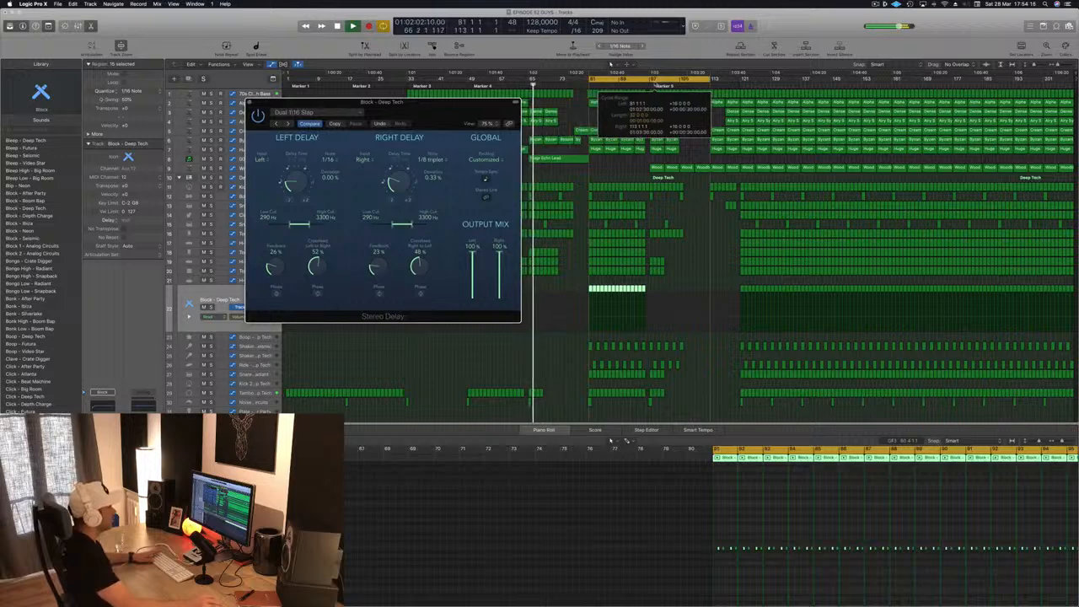
drag(408, 107, 986, 148)
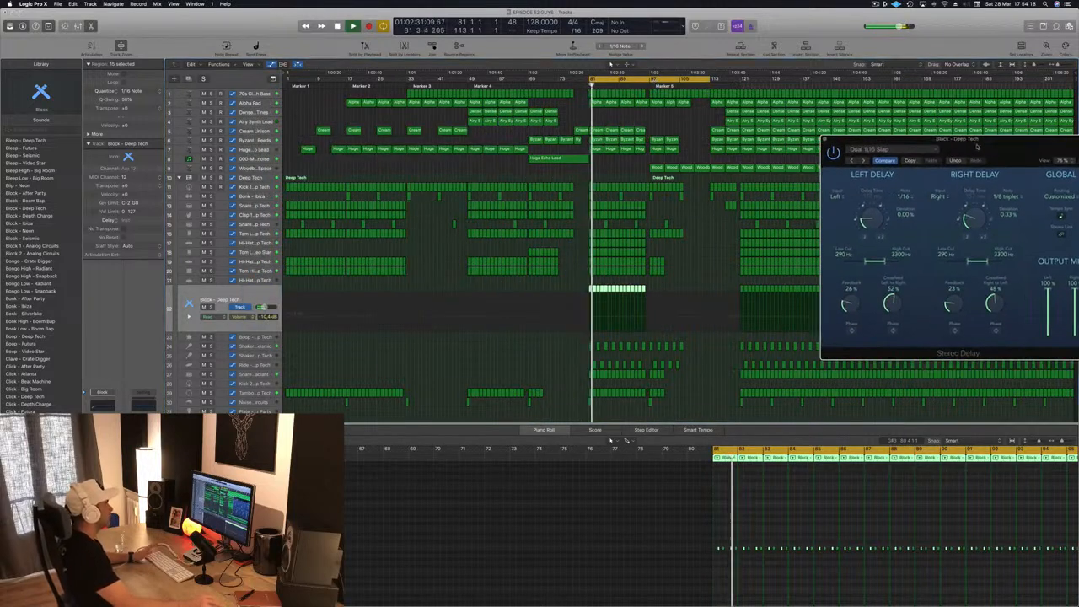
- Select the Snare 1 - Radiant and Shaker 1 - Seismic tracks and listen to their parts from bar 81
click(264, 374)
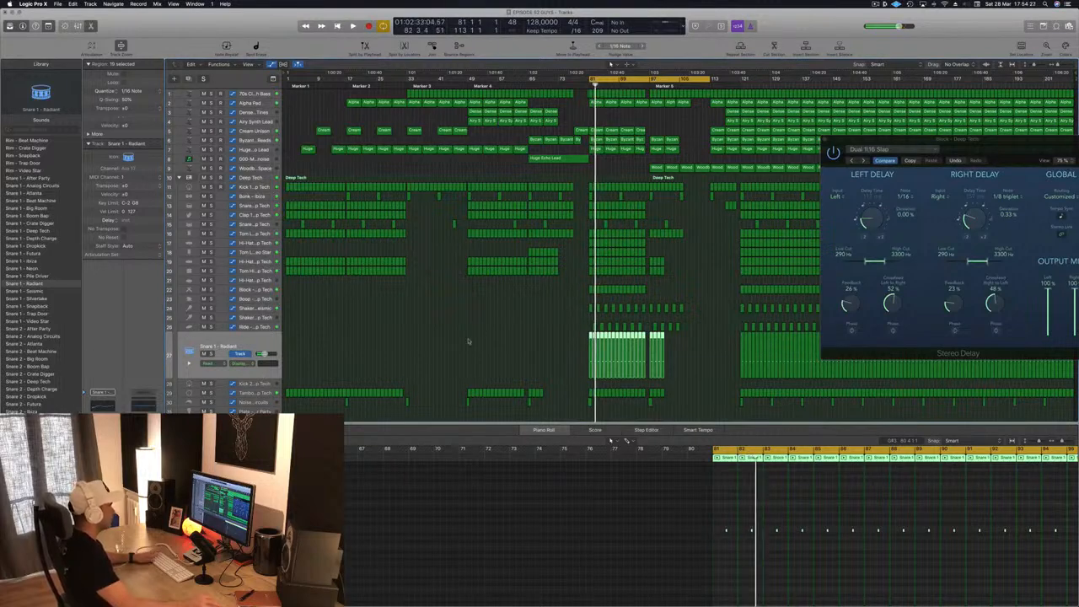
scroll(469, 340, right, 5)
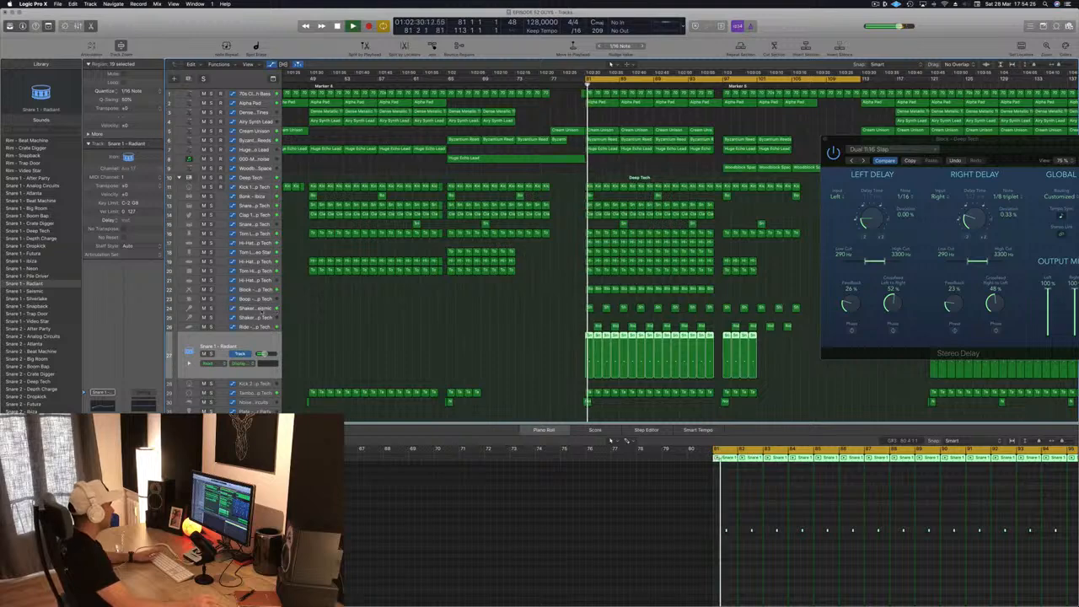
key(Up)
key(Up)
key(Up)
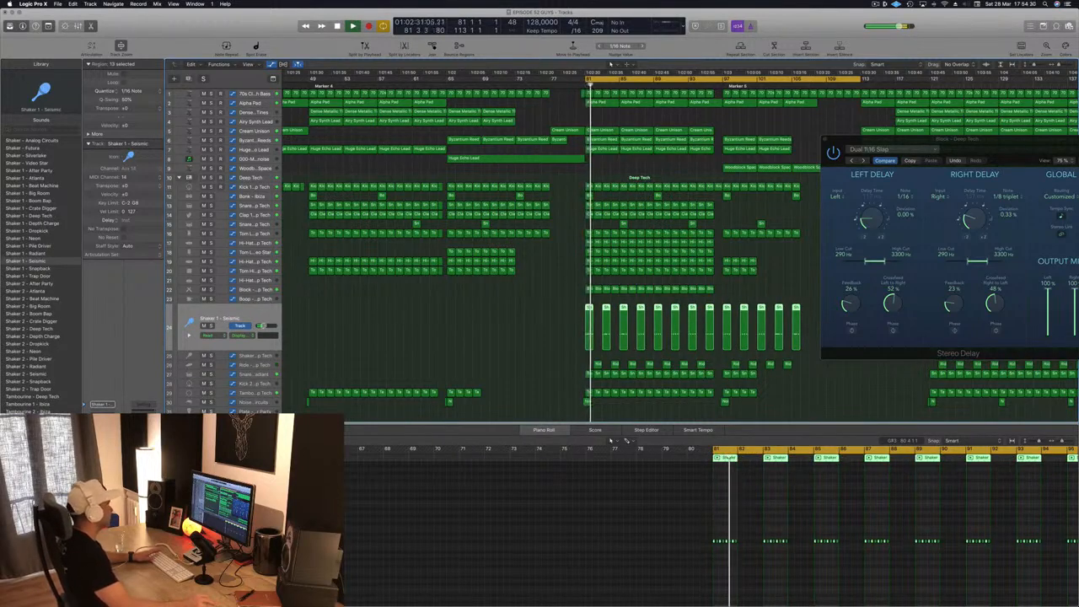
key(space)
key(space)
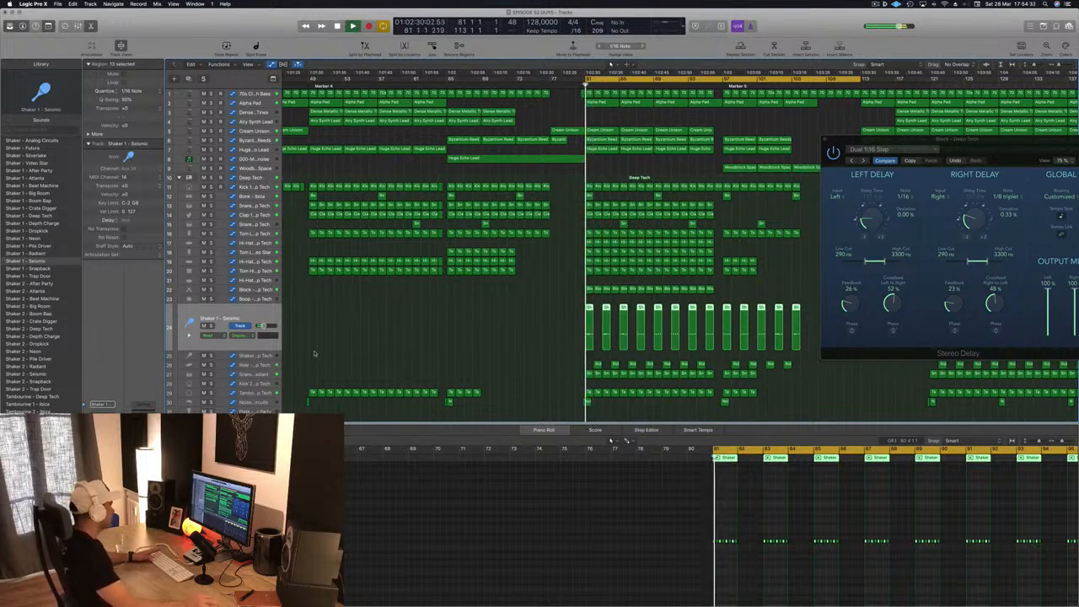
- Set the Ride - Deep Tech track's volume to -28.5 dB and close the Stereo Delay window
click(267, 366)
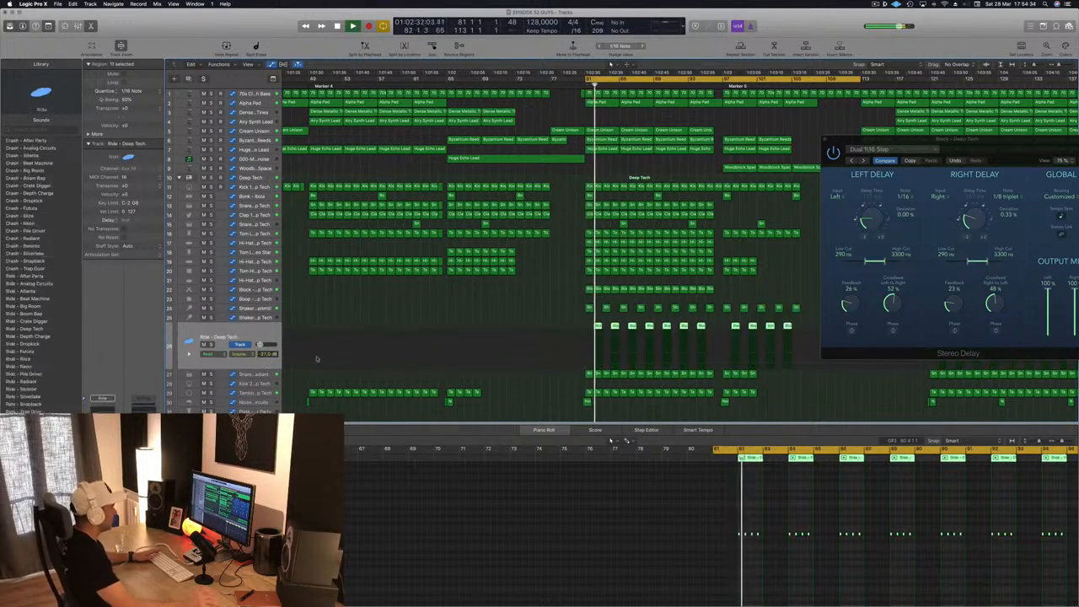
key(Up)
key(Up)
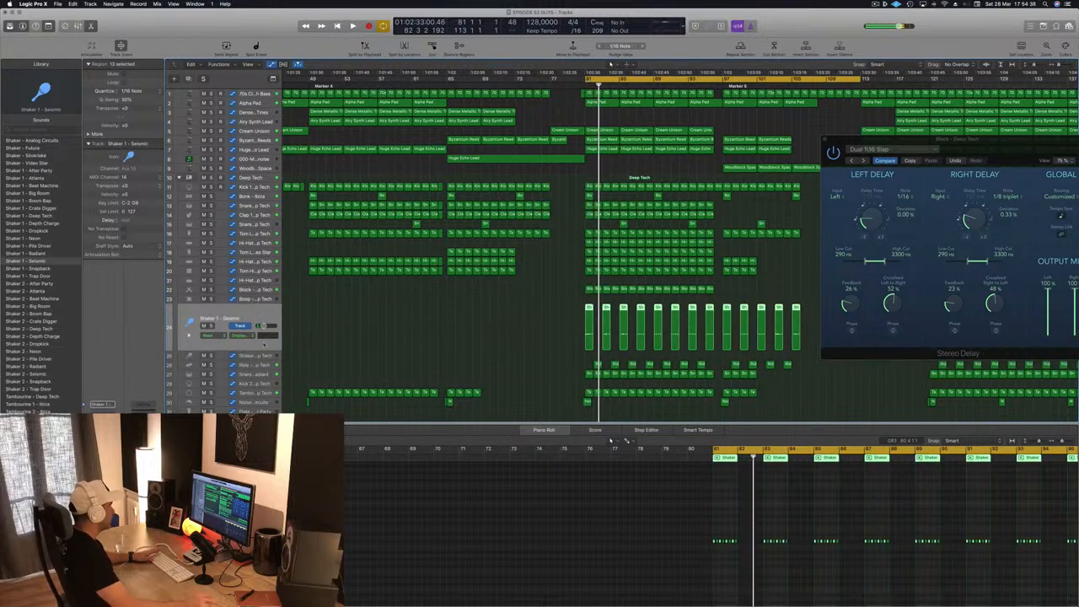
key(Down)
key(Down)
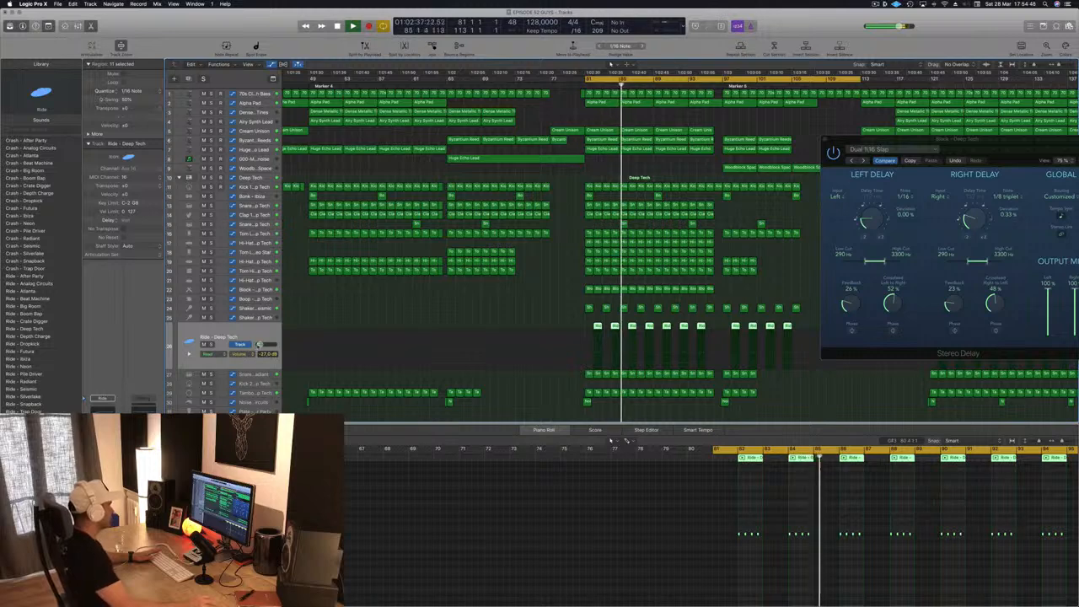
drag(261, 345, 260, 345)
scroll(557, 322, down, 3)
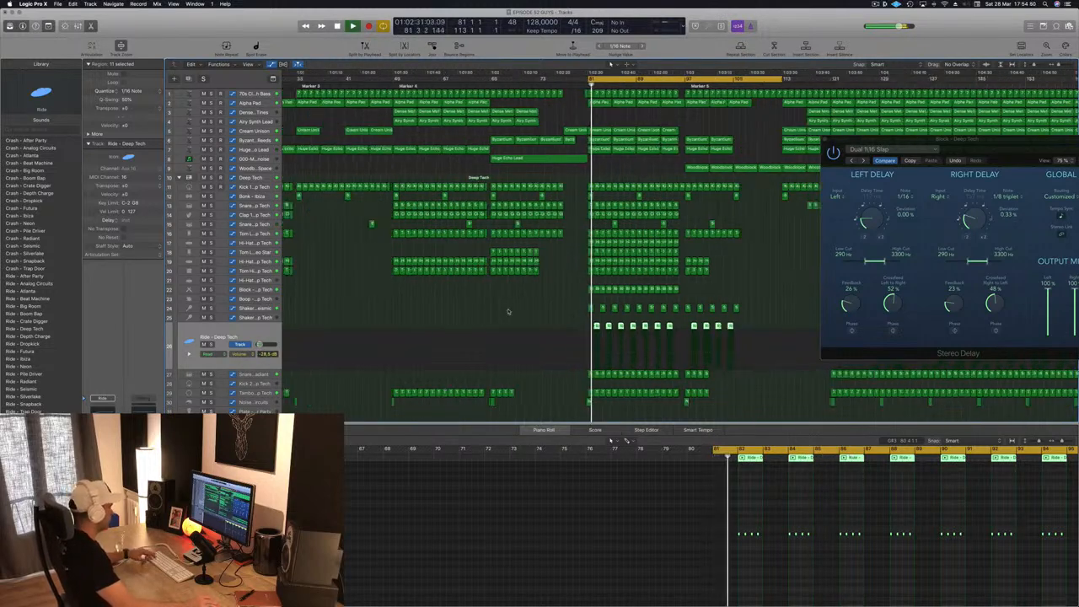
drag(984, 151, 655, 161)
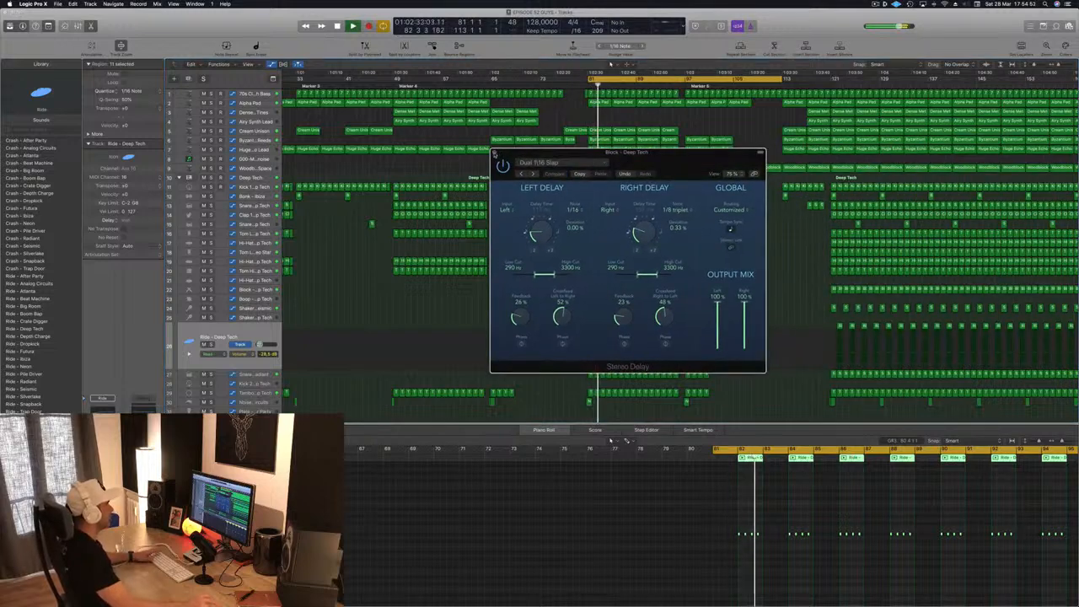
click(497, 152)
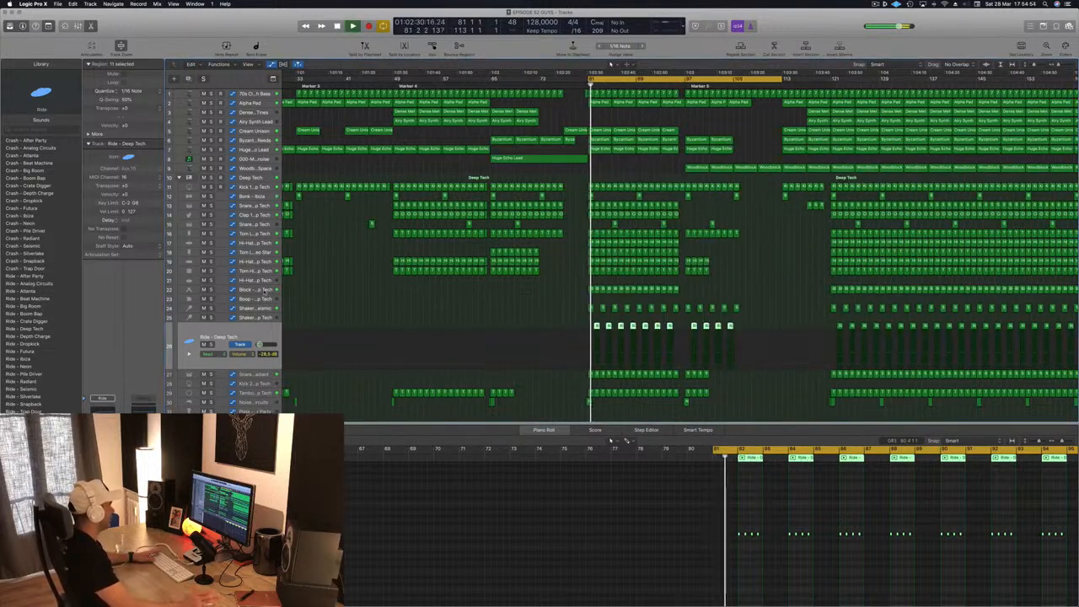
- Check the Block - Deep Tech track in solo and lower its volume to about -12 dB
click(263, 290)
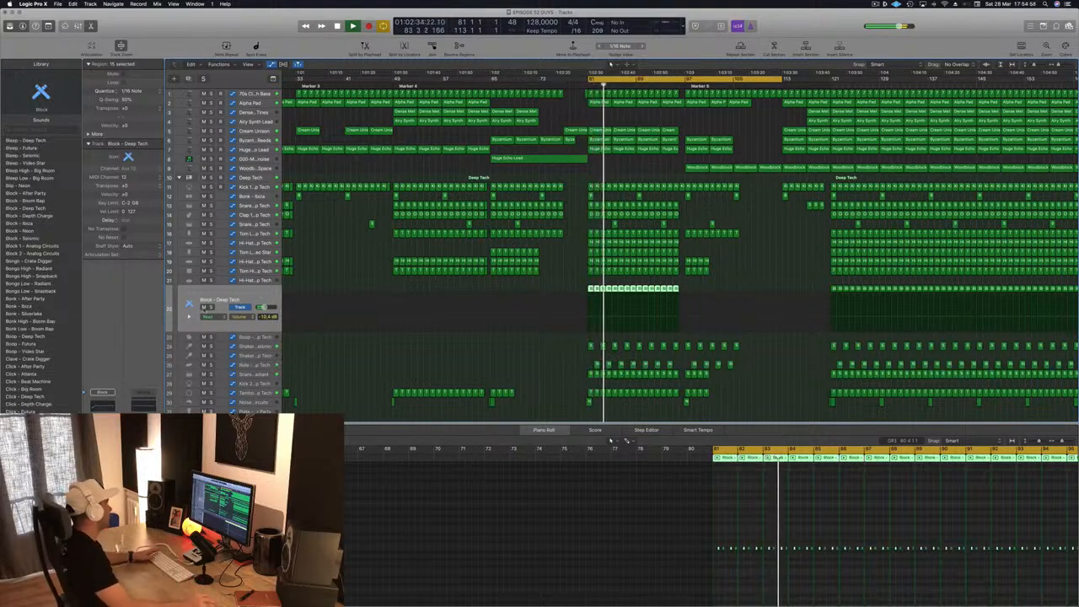
click(211, 307)
click(211, 308)
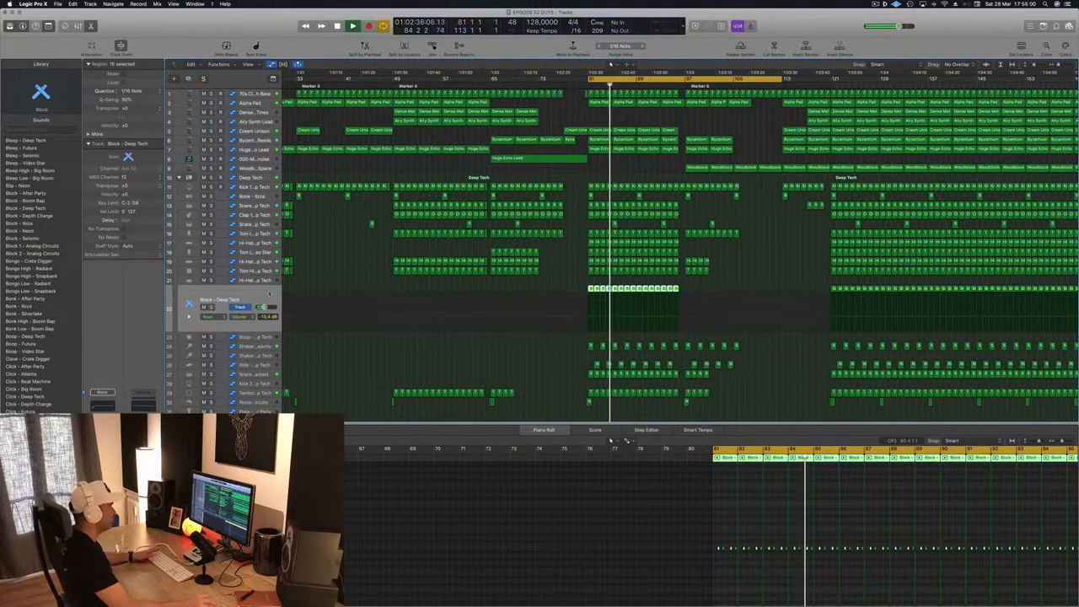
drag(264, 307, 261, 309)
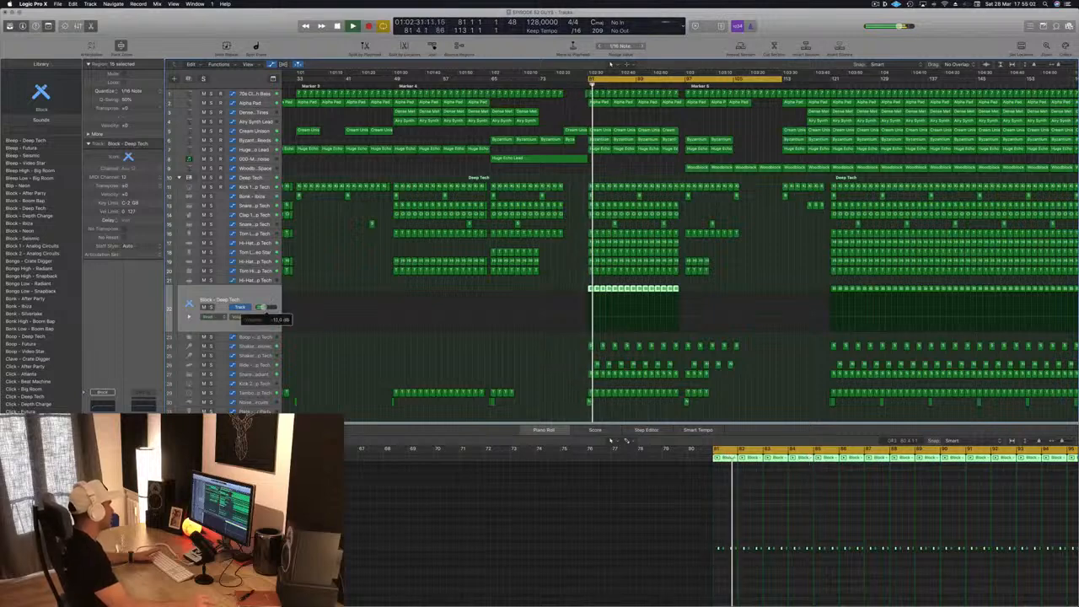
- Apply a high-pass filter at about 270 Hz, 18 dB/Oct, in the Block - Deep Tech track's Channel EQ, using the analyzer as a guide
click(103, 405)
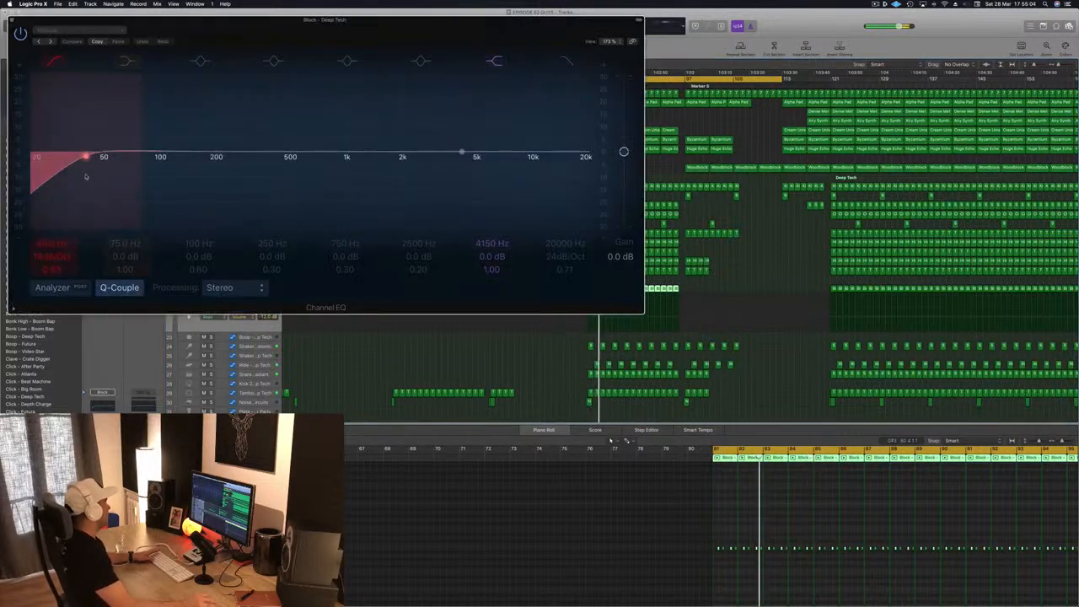
click(52, 288)
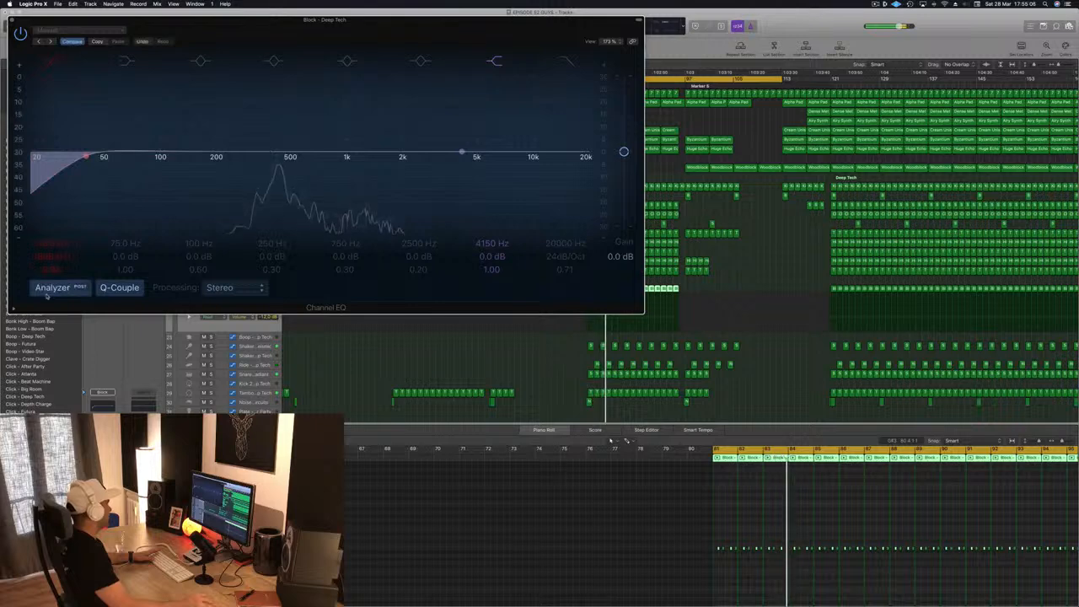
drag(85, 157, 241, 152)
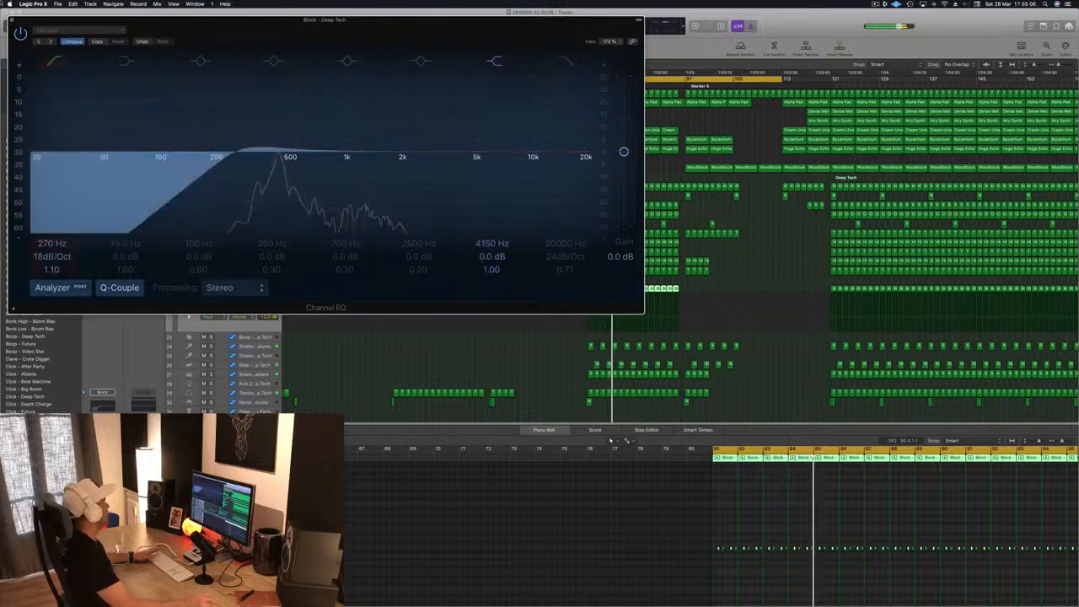
click(12, 20)
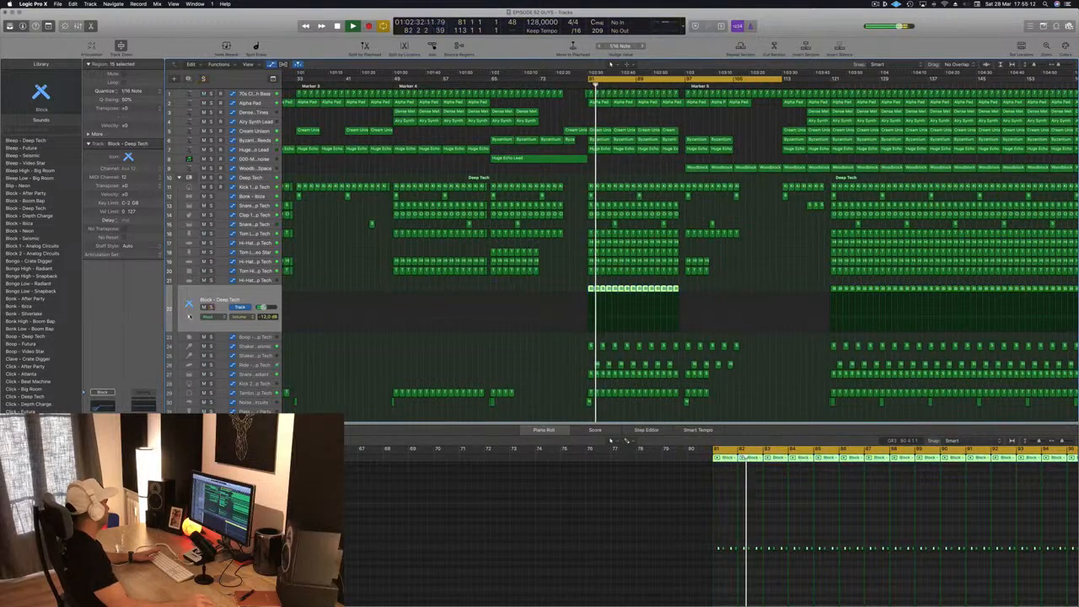
- Try a Stereo Delay with the Dual 7/16 Slap preset on the Block - Deep Tech track, and replace it with a Delay Designer
click(102, 447)
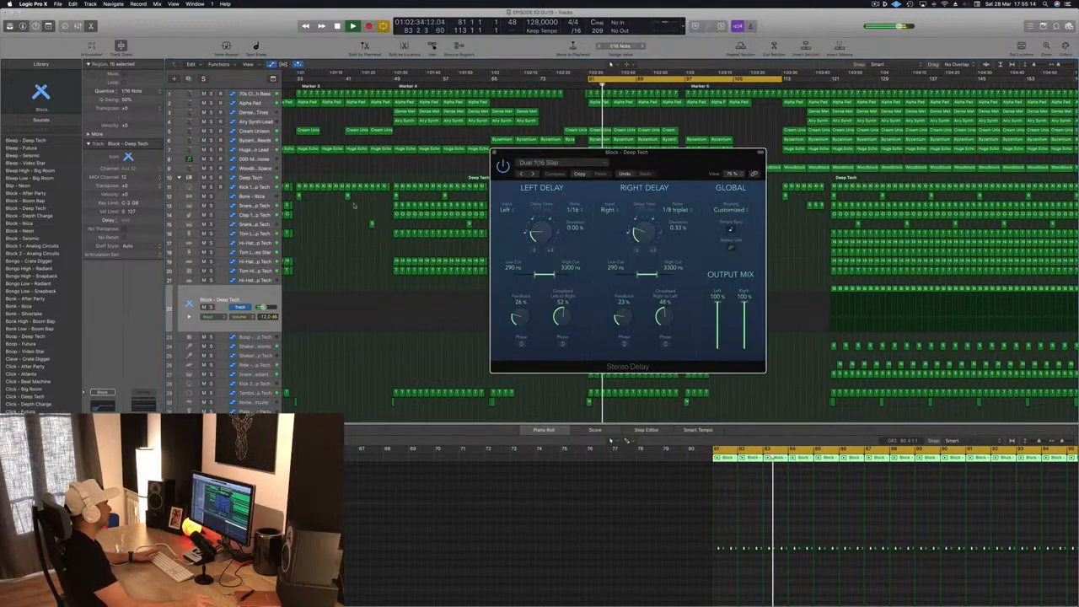
key(super+w)
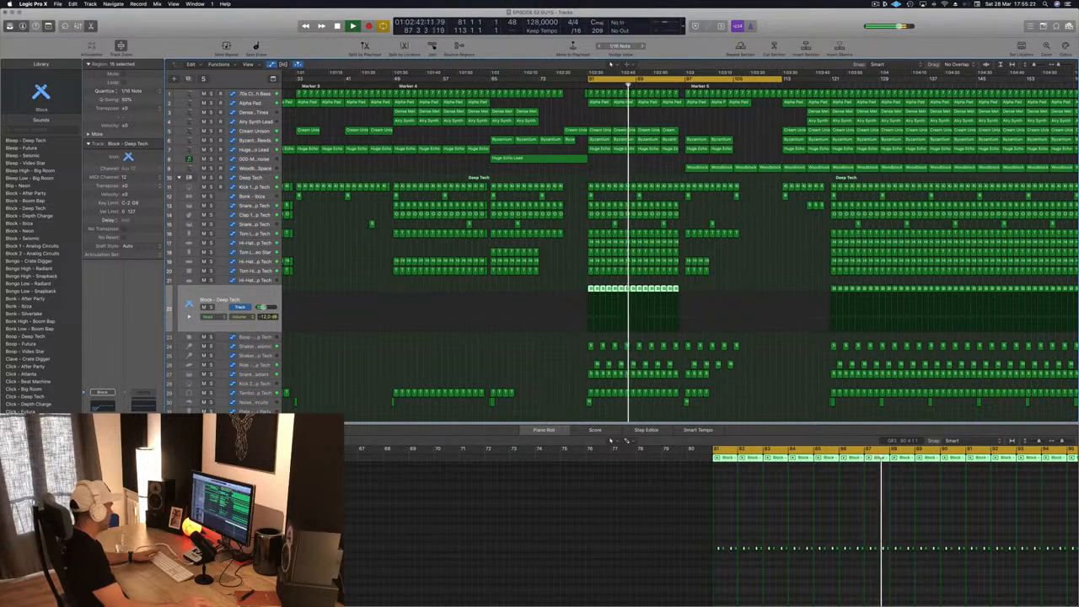
click(102, 447)
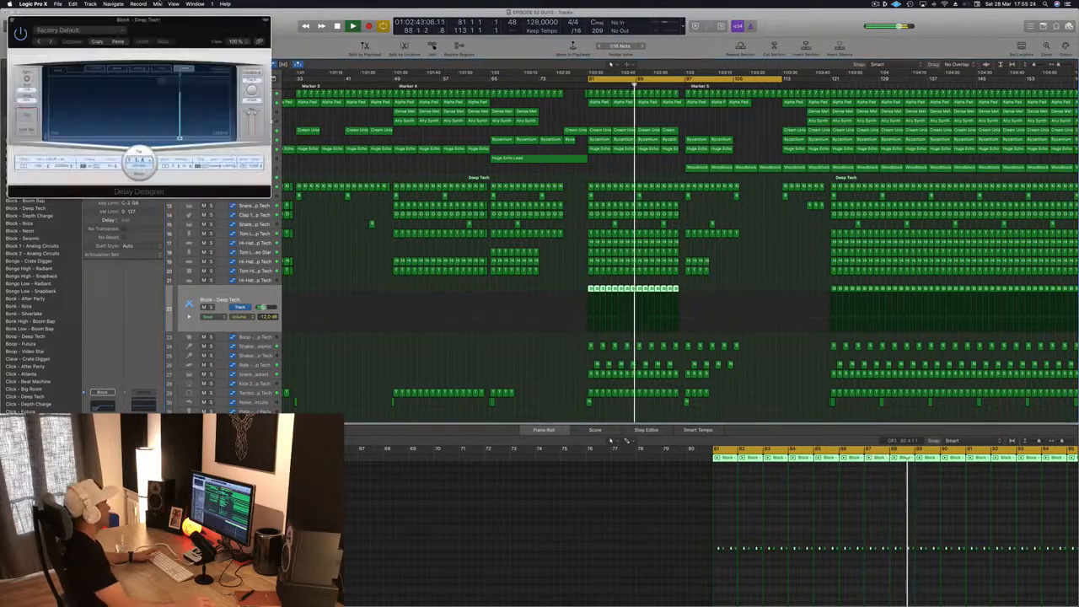
drag(45, 57, 305, 63)
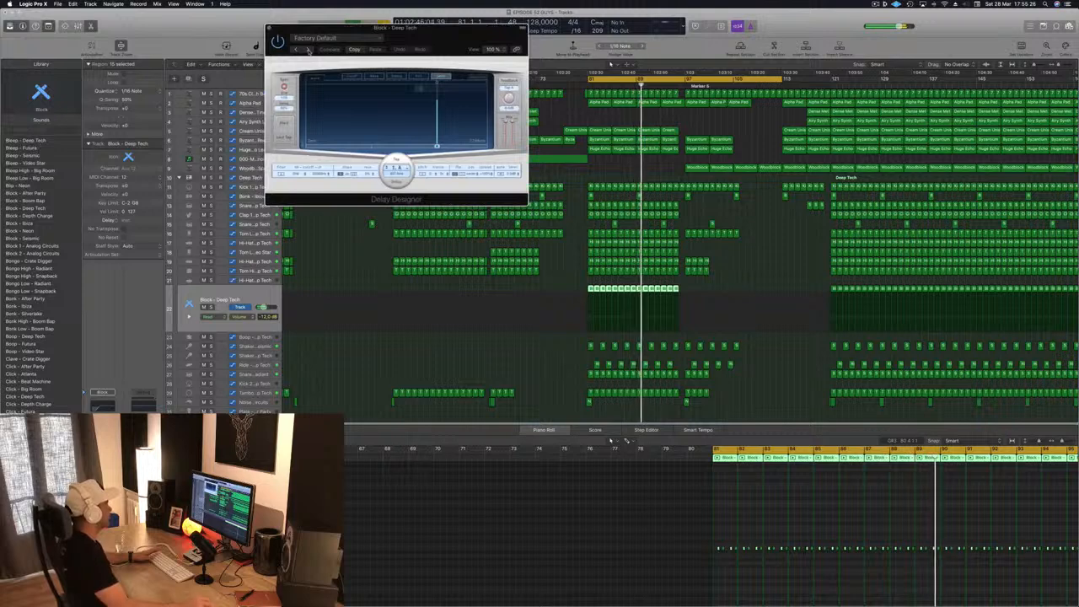
- Audition the Delay Designer's 1/4-note pan presets on the Block part, including 1/4 Alternating Pan and 1/4 Dotted Basic Pan
click(308, 50)
drag(418, 40, 380, 90)
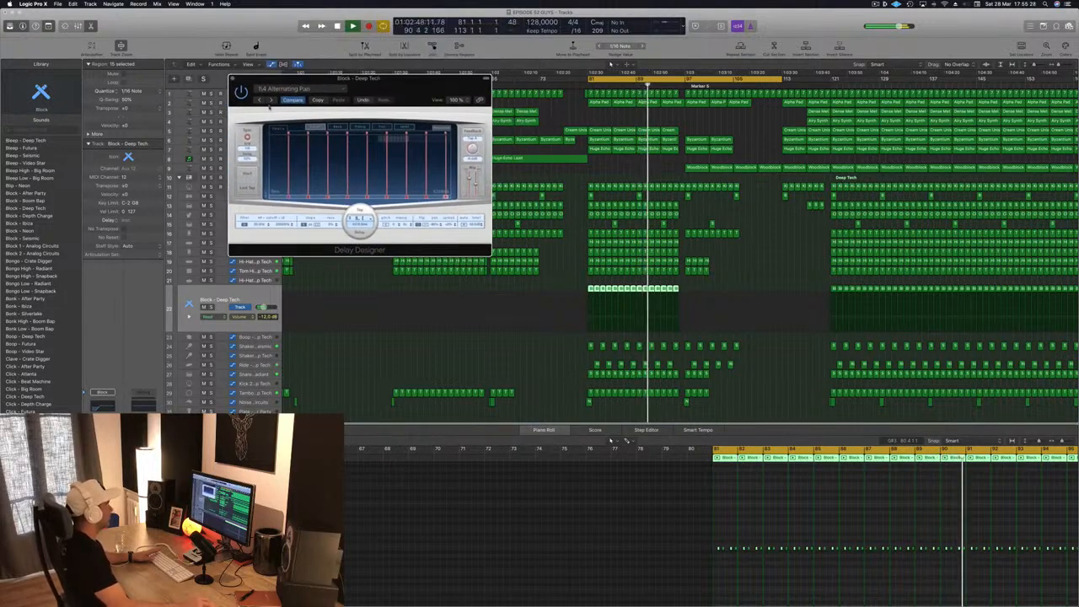
click(273, 101)
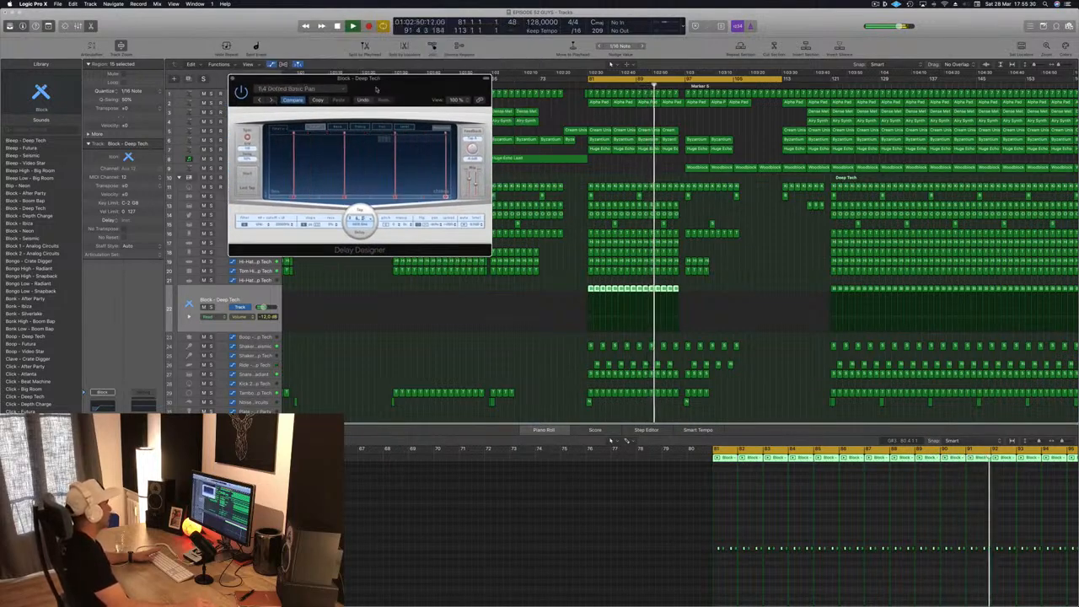
drag(274, 101, 263, 119)
click(262, 119)
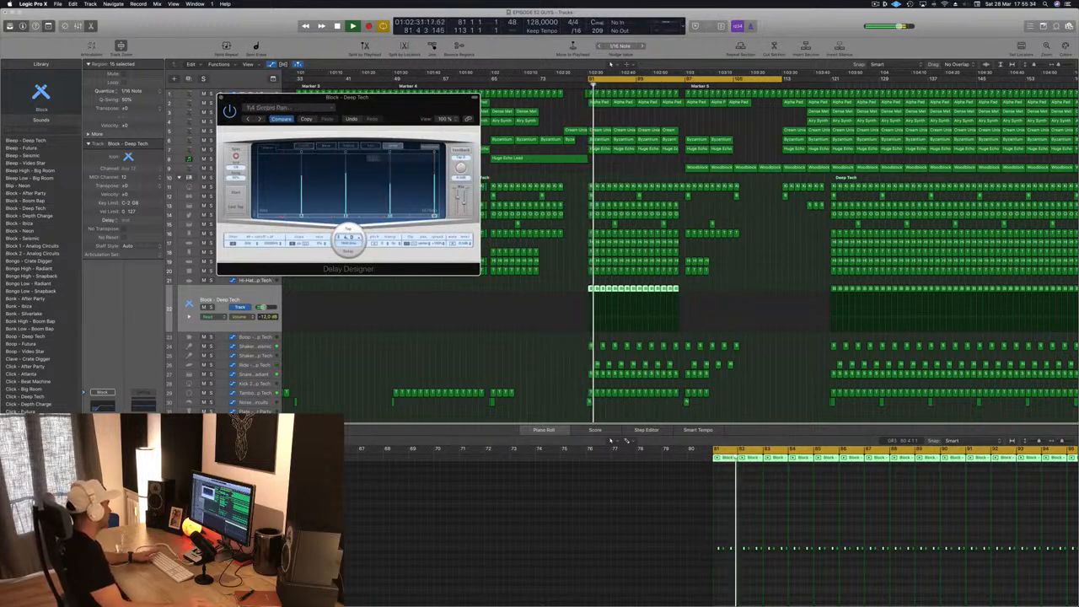
click(260, 119)
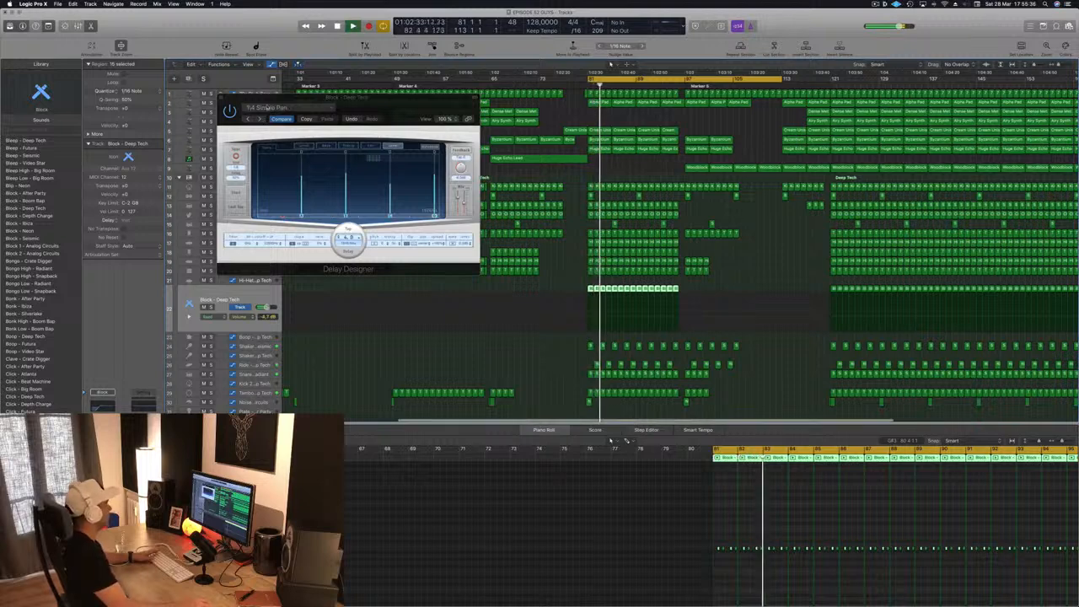
click(259, 119)
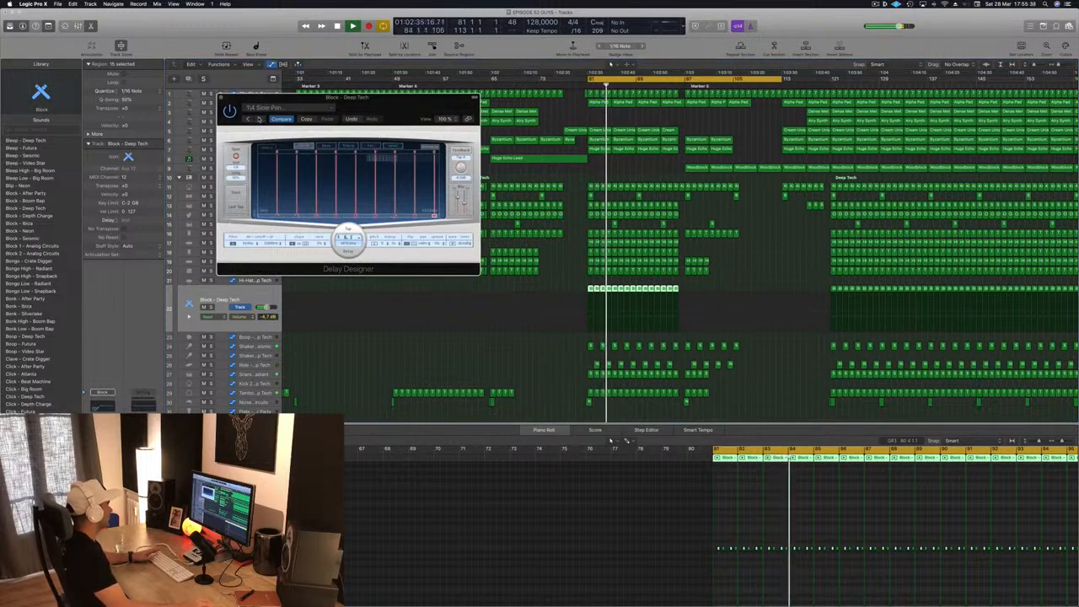
- Step through the Delay Designer's 1/8-note pan presets, including 1/8 Alternating Pan and 1/8 Dotted Basic Pan, and close its window
click(259, 118)
click(259, 119)
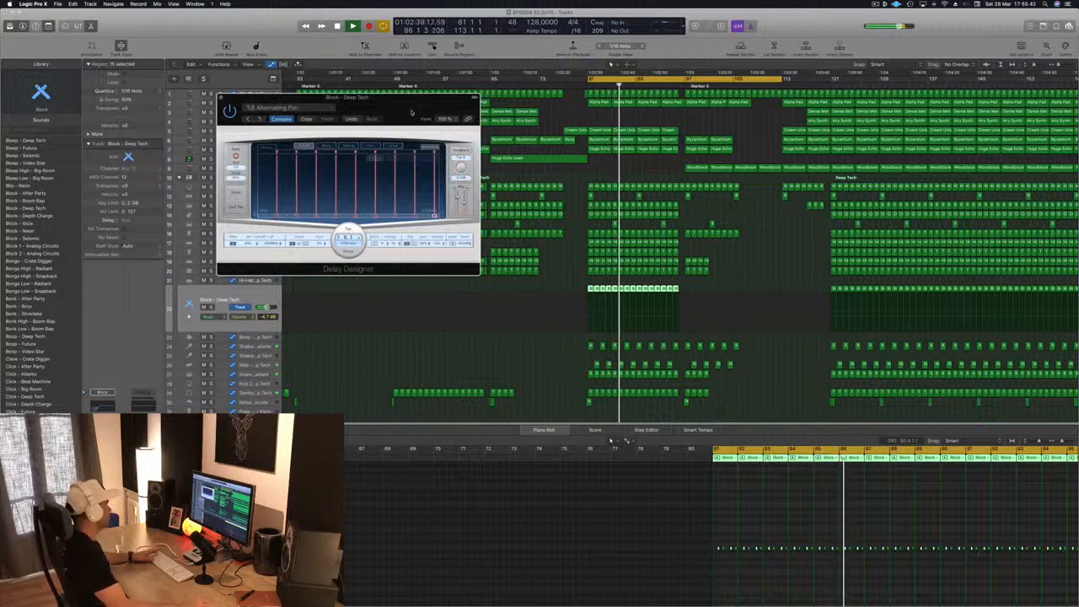
drag(260, 119, 323, 114)
click(321, 116)
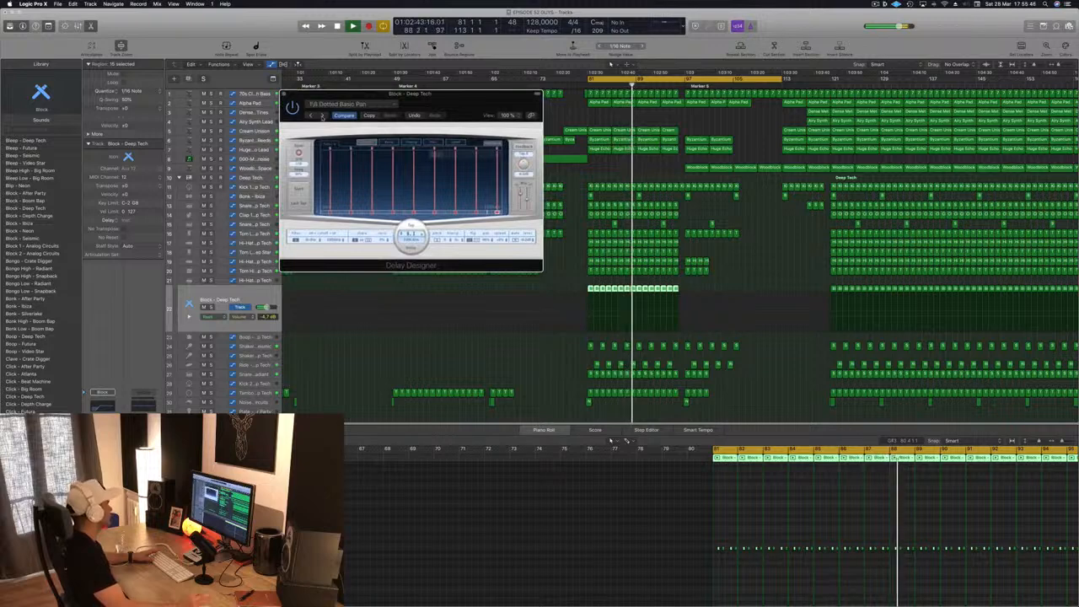
click(321, 116)
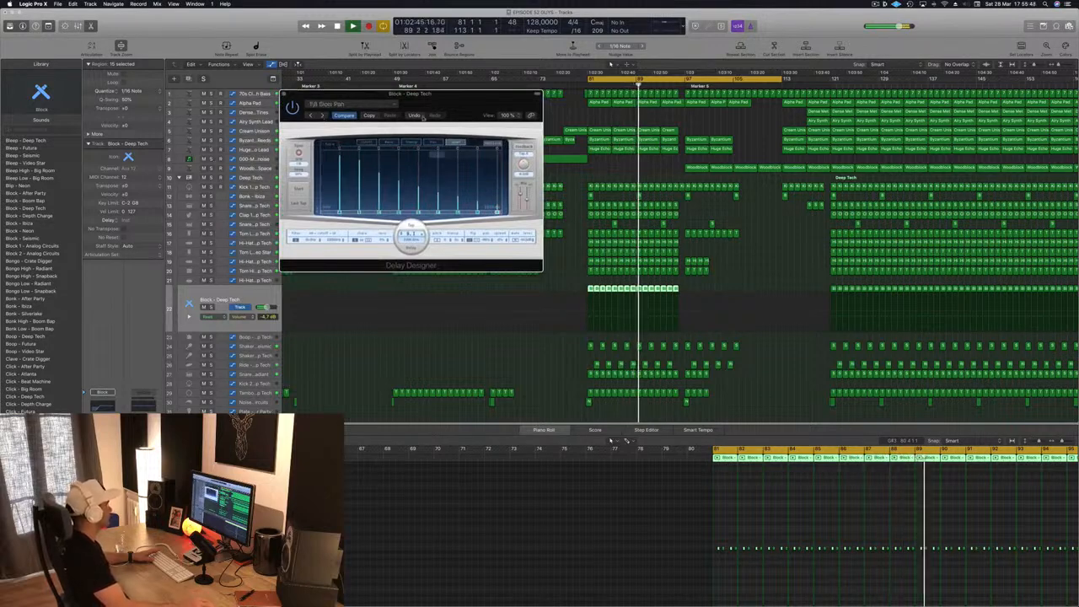
drag(292, 96, 254, 145)
click(246, 143)
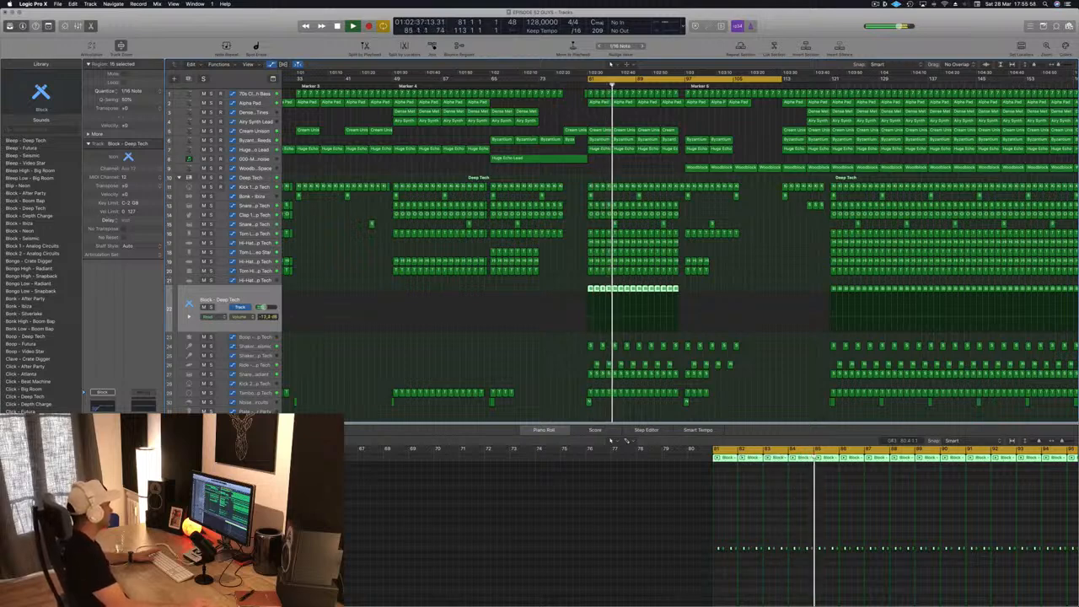
- Add a Compressor to the Block - Deep Tech track with its side chain fed from Bus 13, the Kick 1 - Deep Tech bus
key(Return)
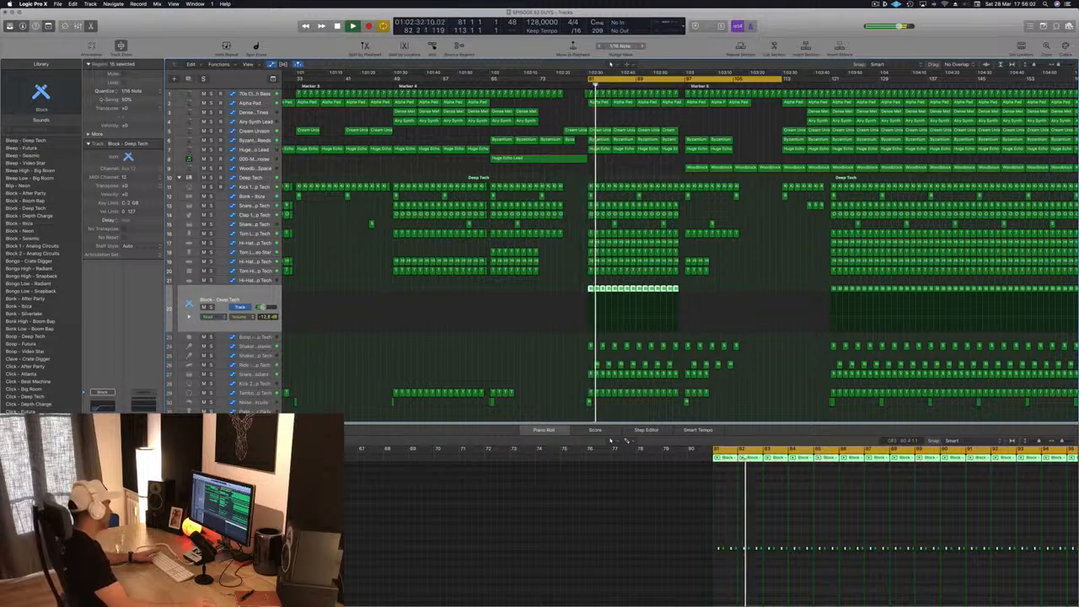
key(v)
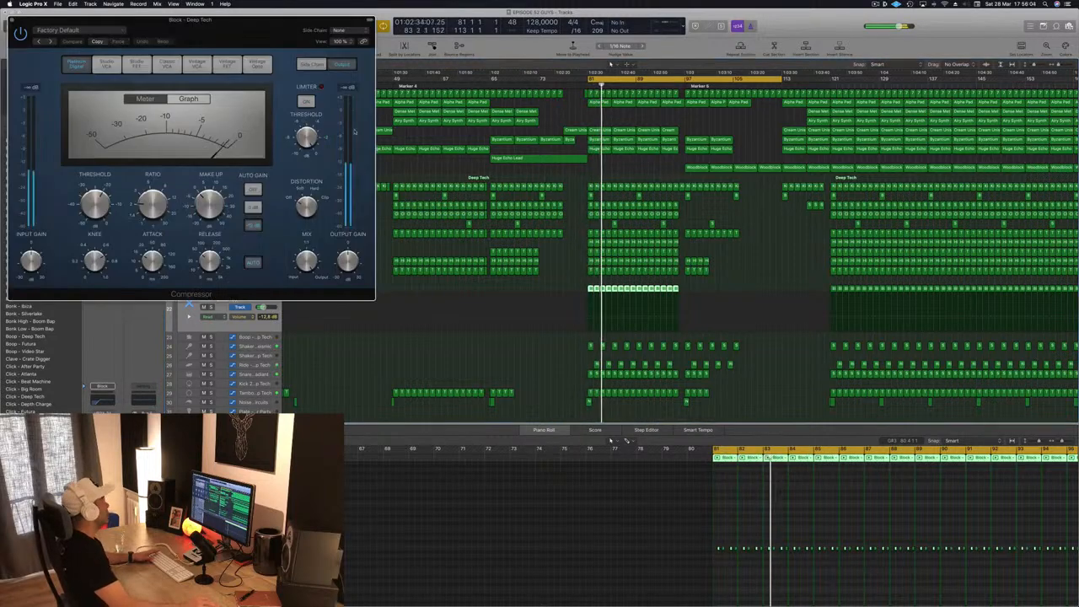
drag(272, 23, 408, 39)
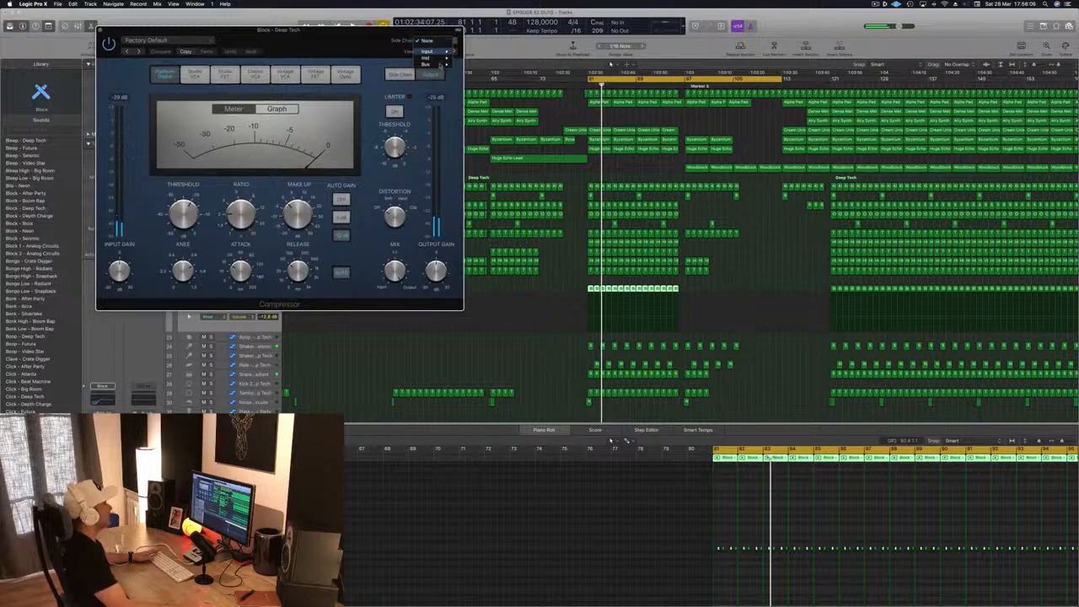
mouse_move(438, 66)
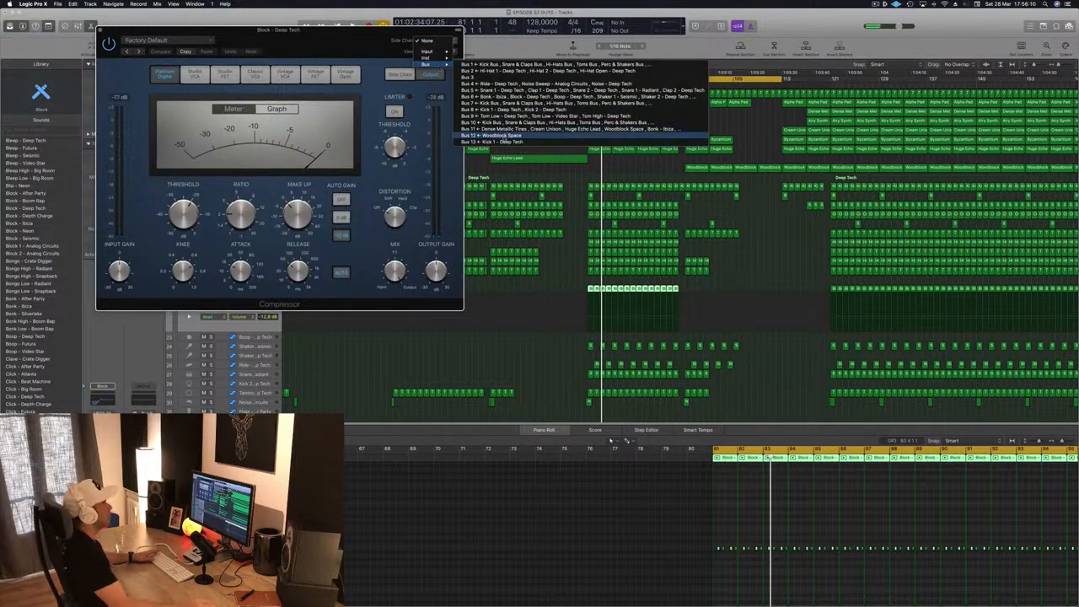
click(481, 142)
drag(390, 45, 525, 62)
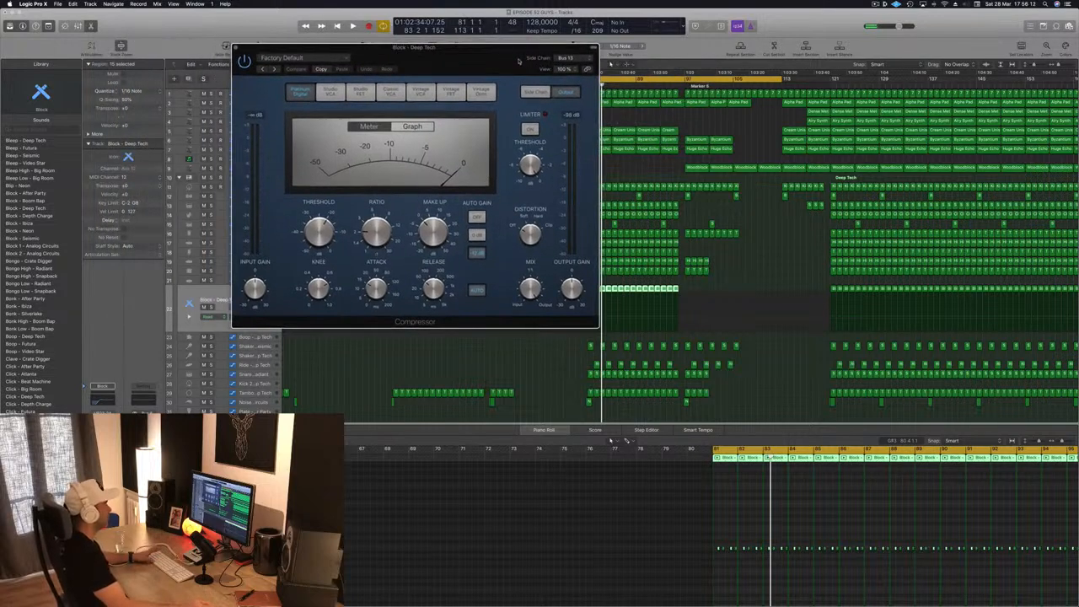
- Raise the compressor's ratio and lower its threshold during playback, and bring the Block - Deep Tech track's volume to about -18.2 dB
key(space)
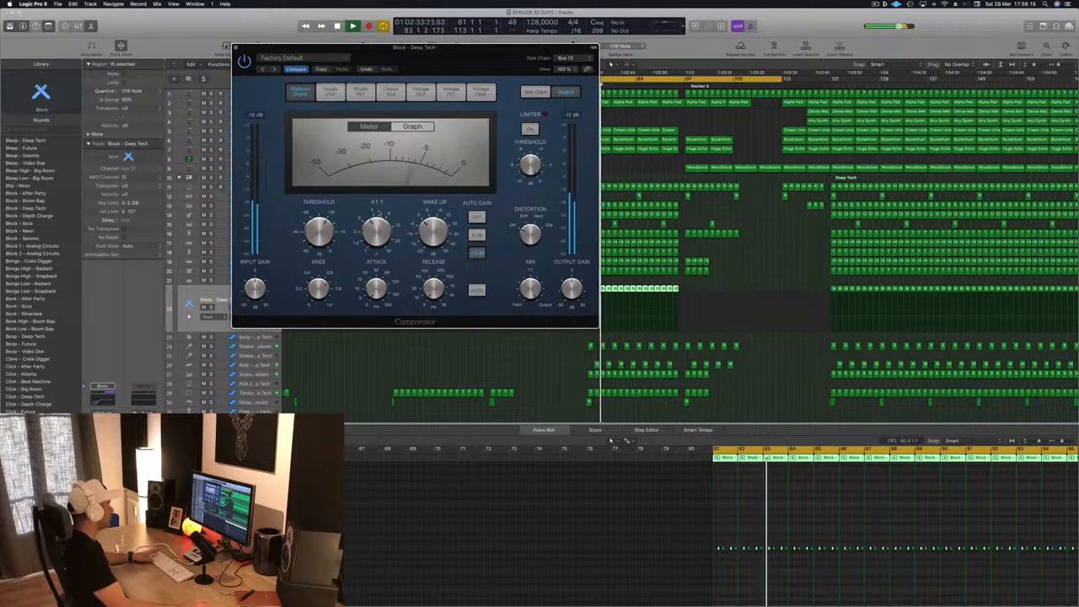
drag(453, 50, 478, 84)
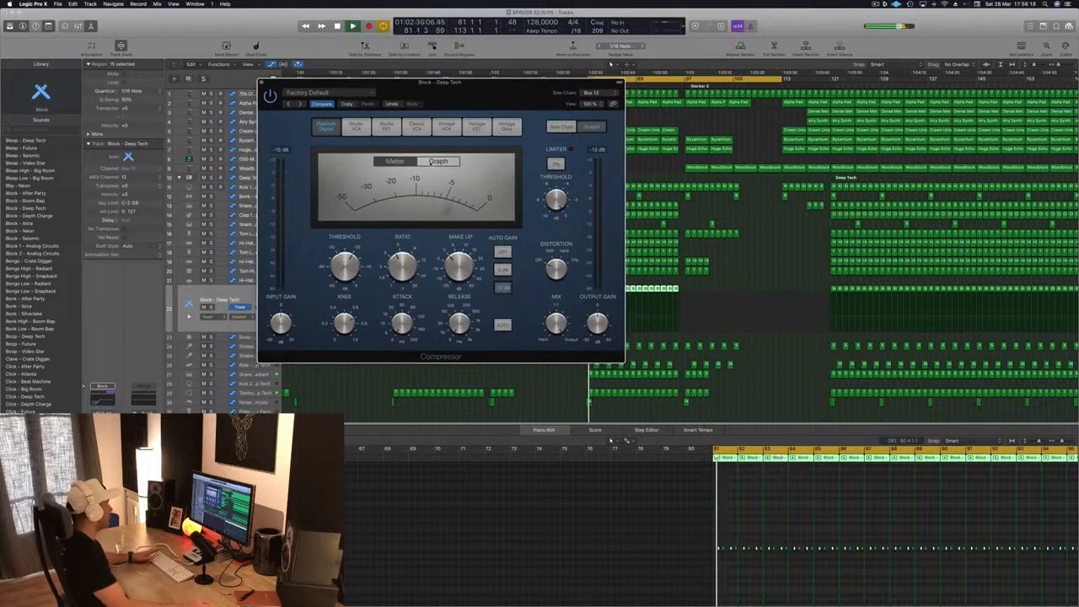
click(221, 300)
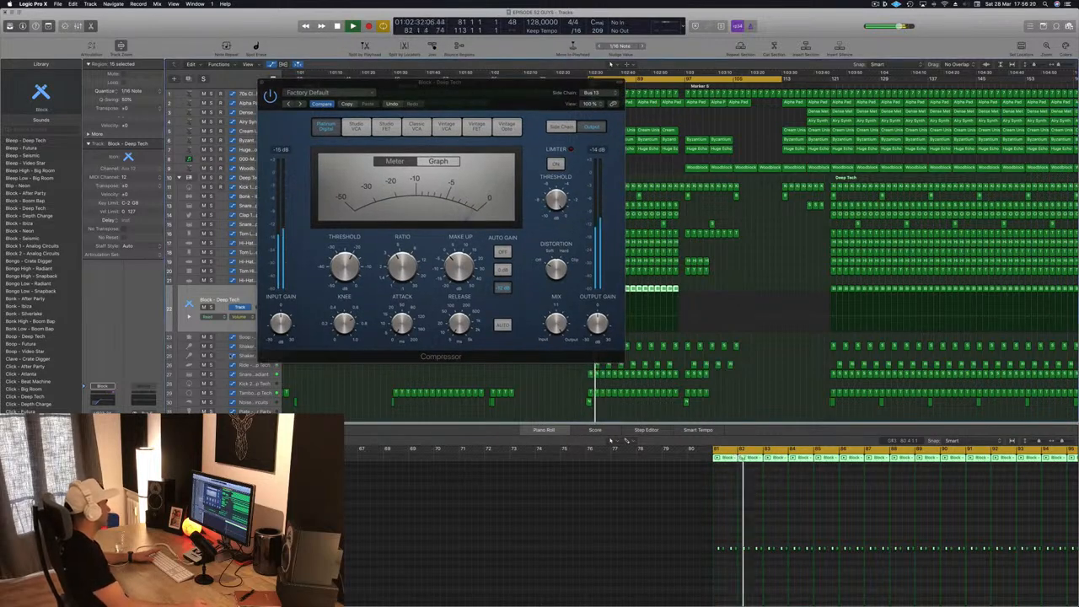
click(343, 275)
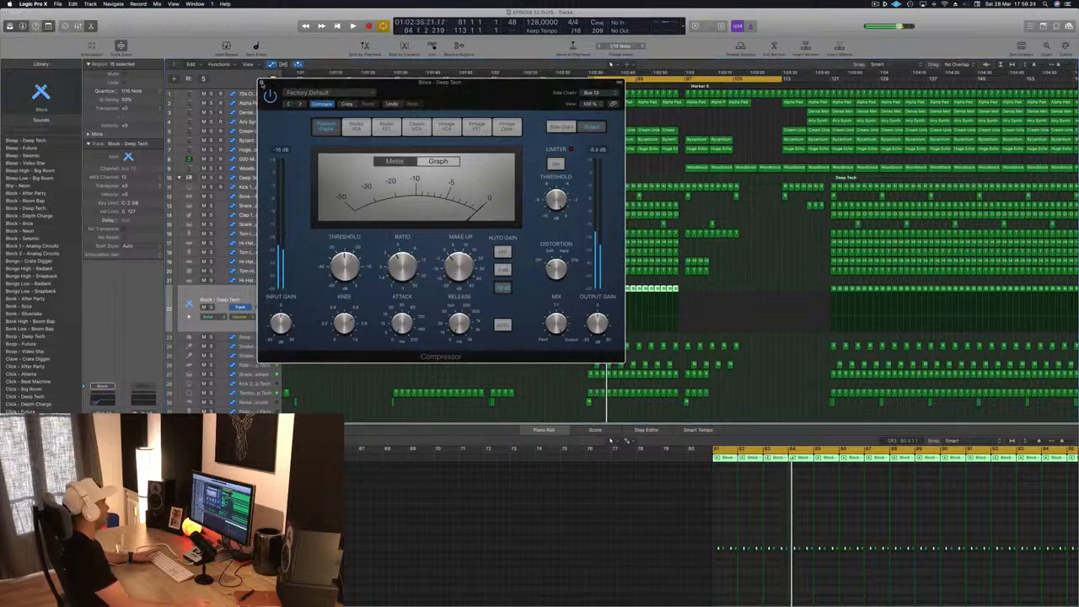
click(261, 83)
key(space)
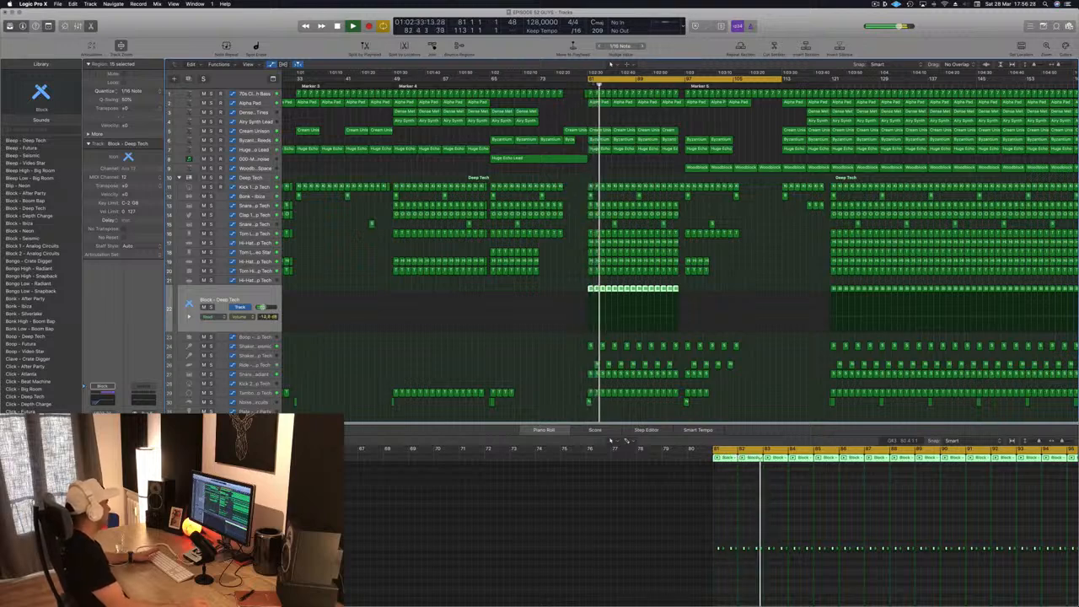
- Copy the Dense Metallic Tines and Airy Synth Lead regions starting at bar 65 to bar 89, and save the project
scroll(574, 104, down, 3)
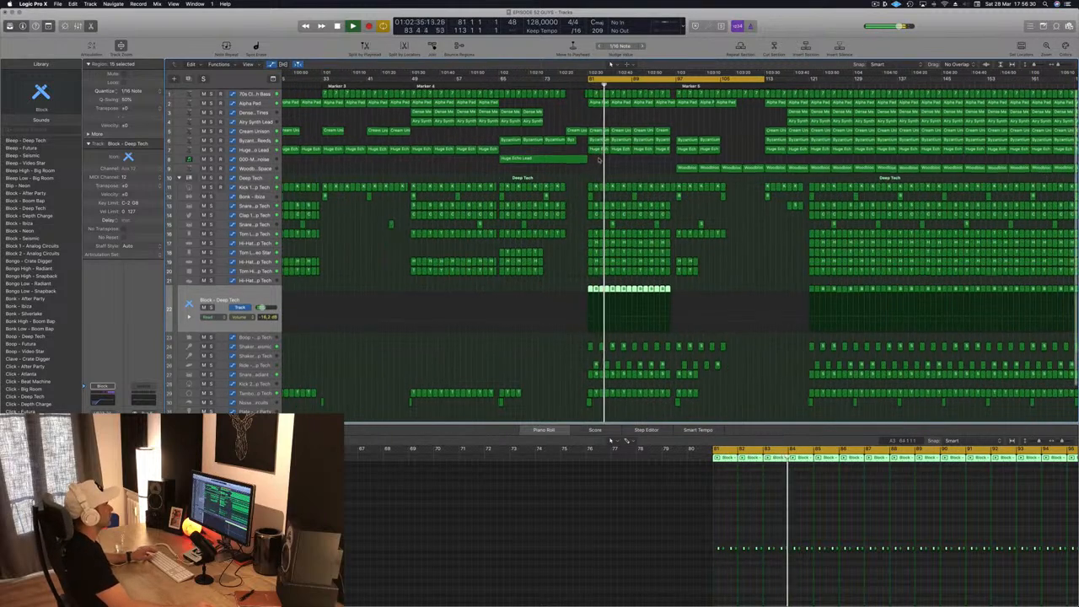
scroll(574, 105, down, 2)
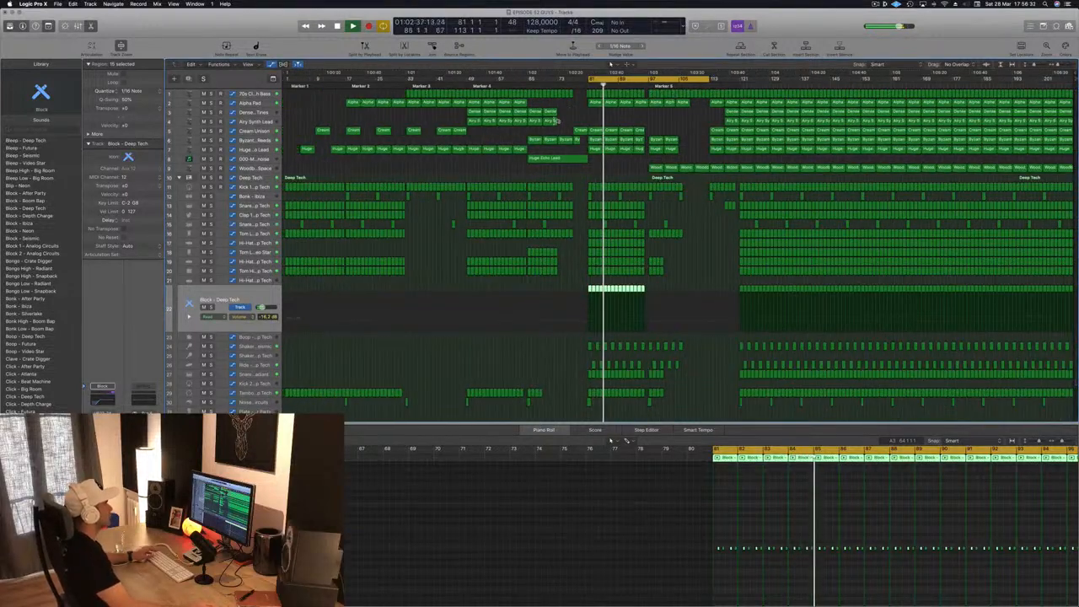
click(550, 112)
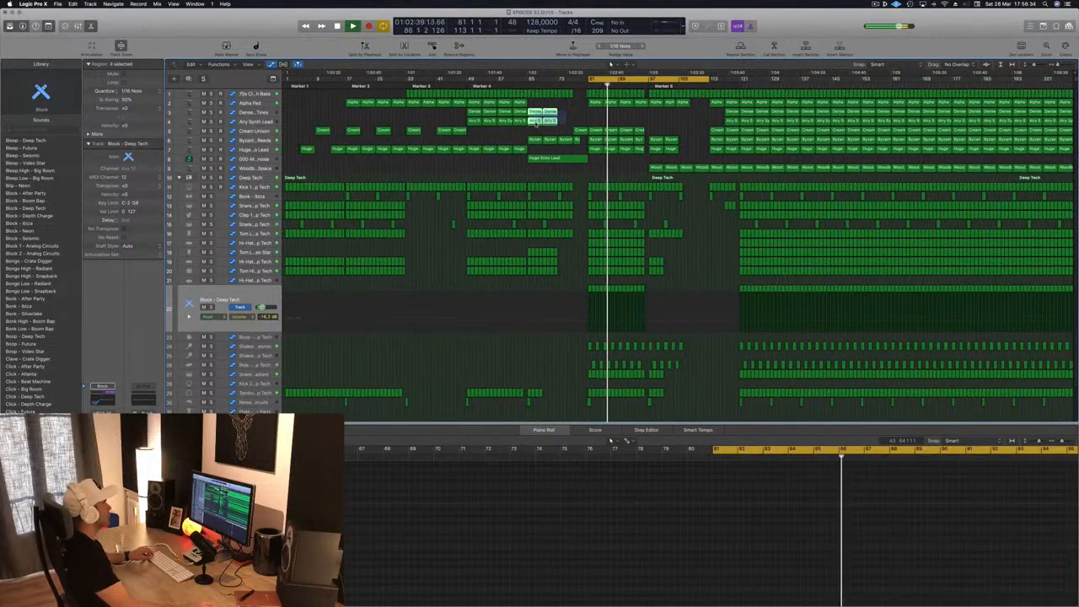
drag(550, 112, 612, 113)
key(super+s)
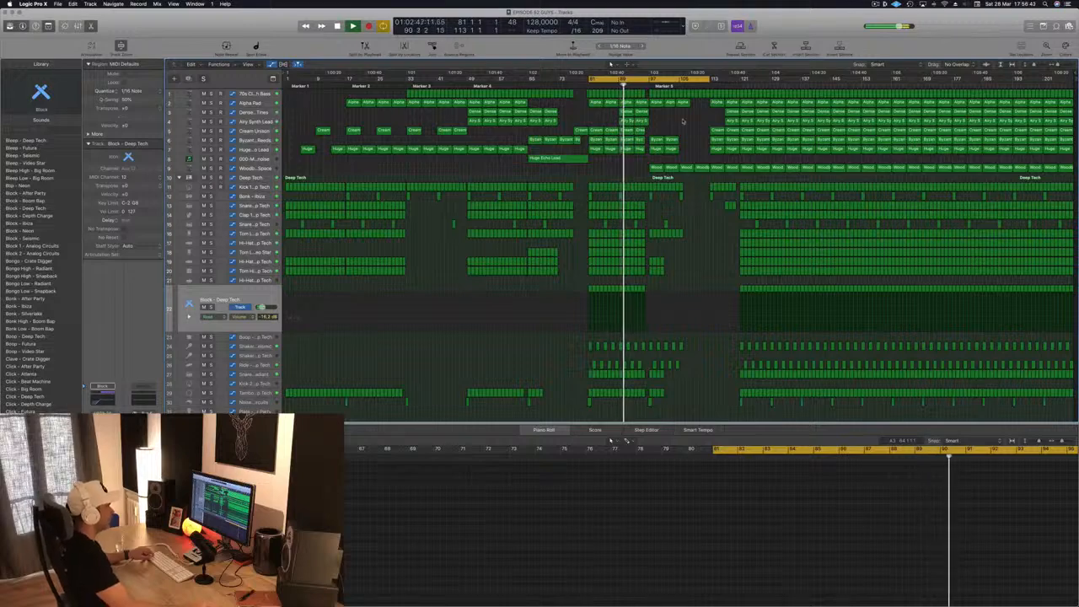
- Play the section from bar 81 and examine the surrounding region layout, including the effect region near bar 77
key(super+Right)
key(super+Right)
scroll(699, 103, down, 3)
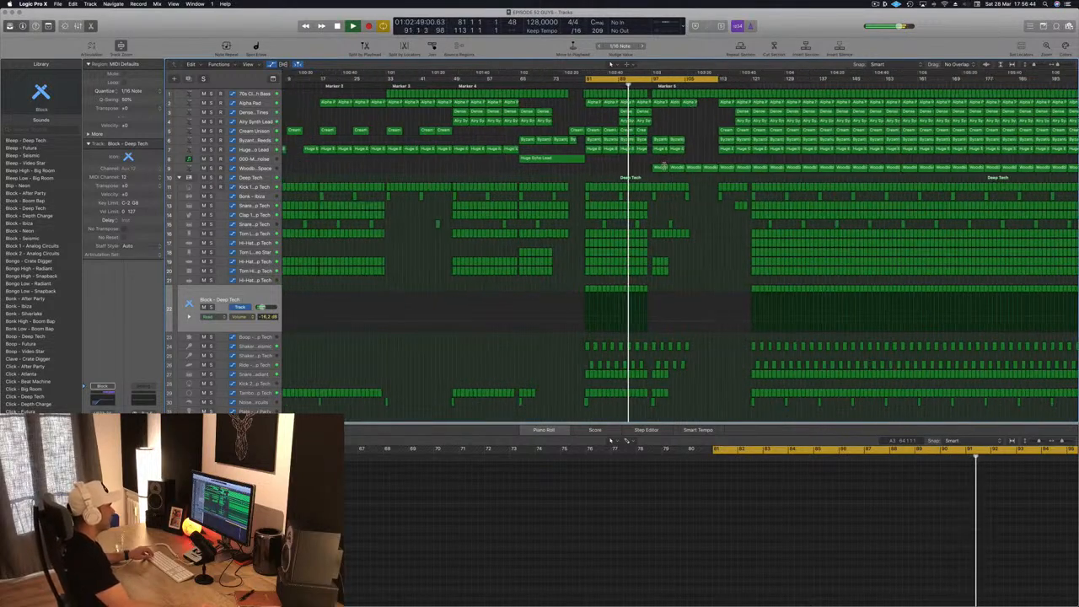
scroll(675, 152, down, 4)
scroll(666, 166, up, 2)
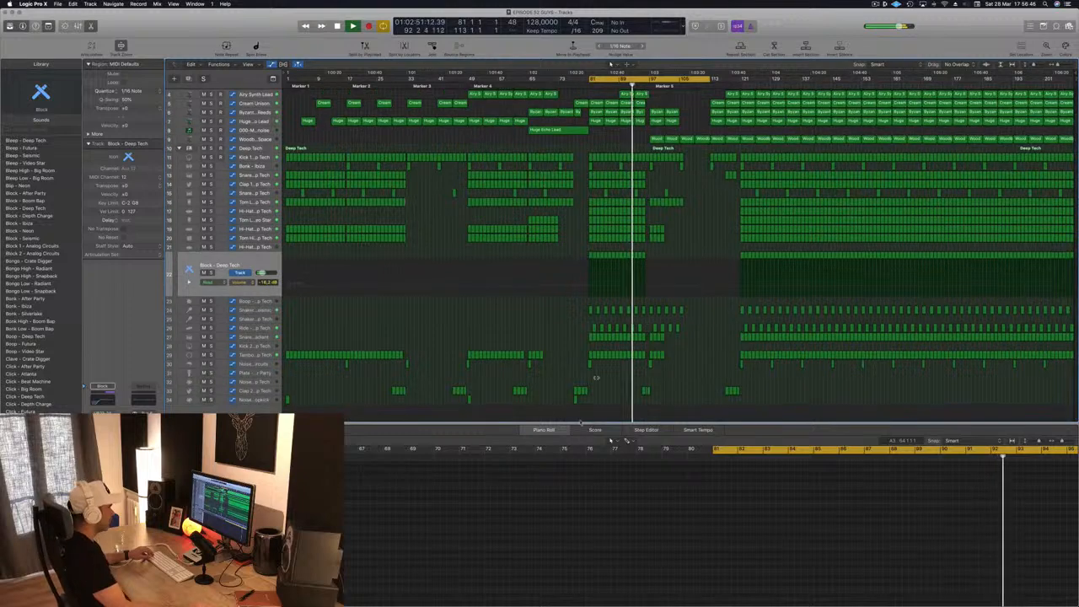
click(575, 398)
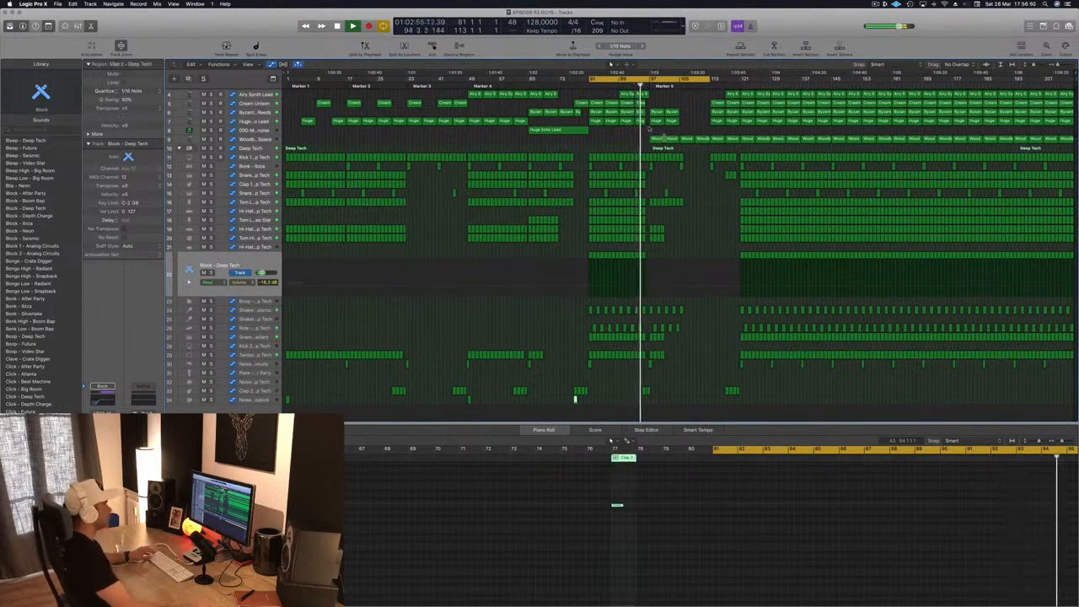
scroll(666, 133, up, 3)
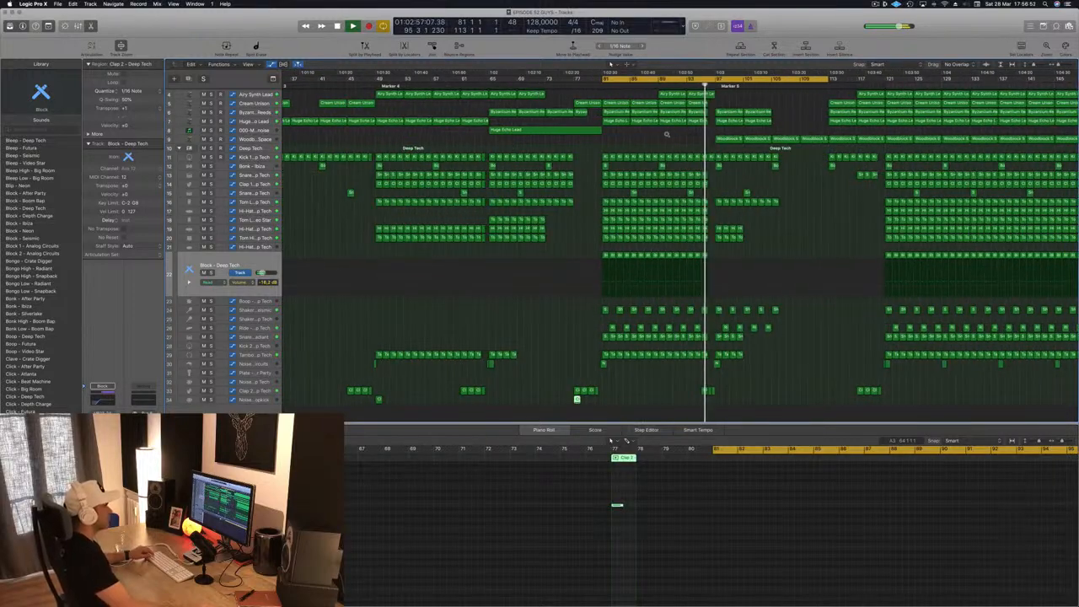
scroll(666, 133, down, 3)
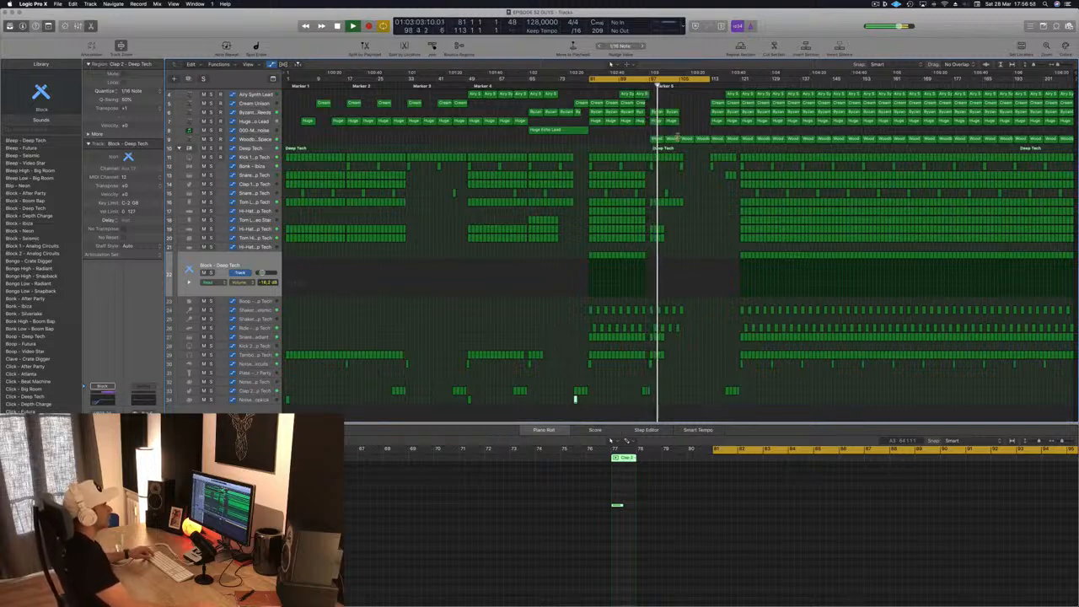
scroll(678, 139, up, 3)
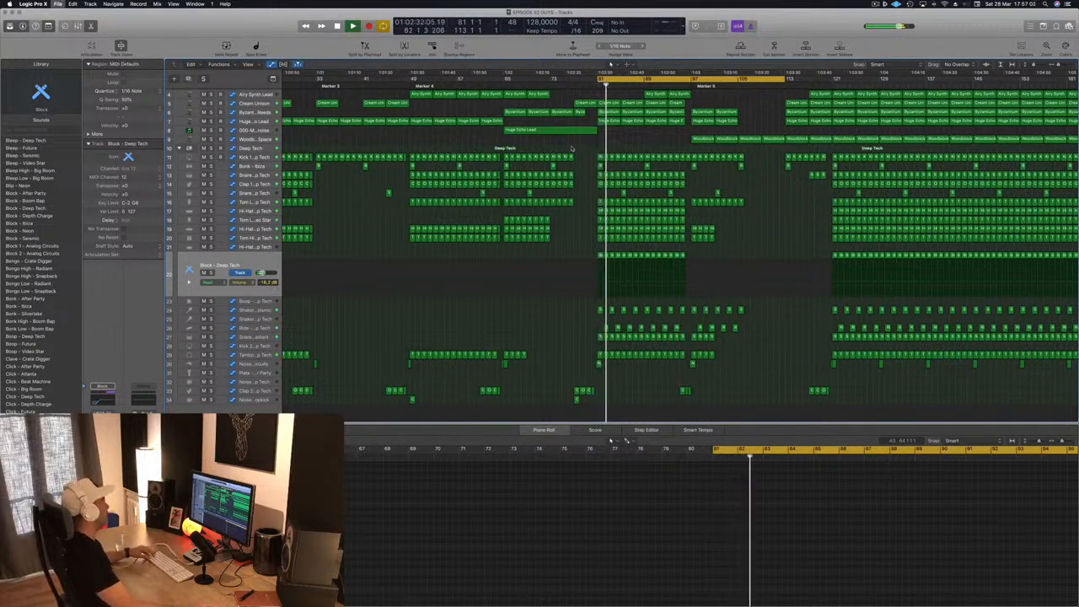
scroll(484, 149, down, 3)
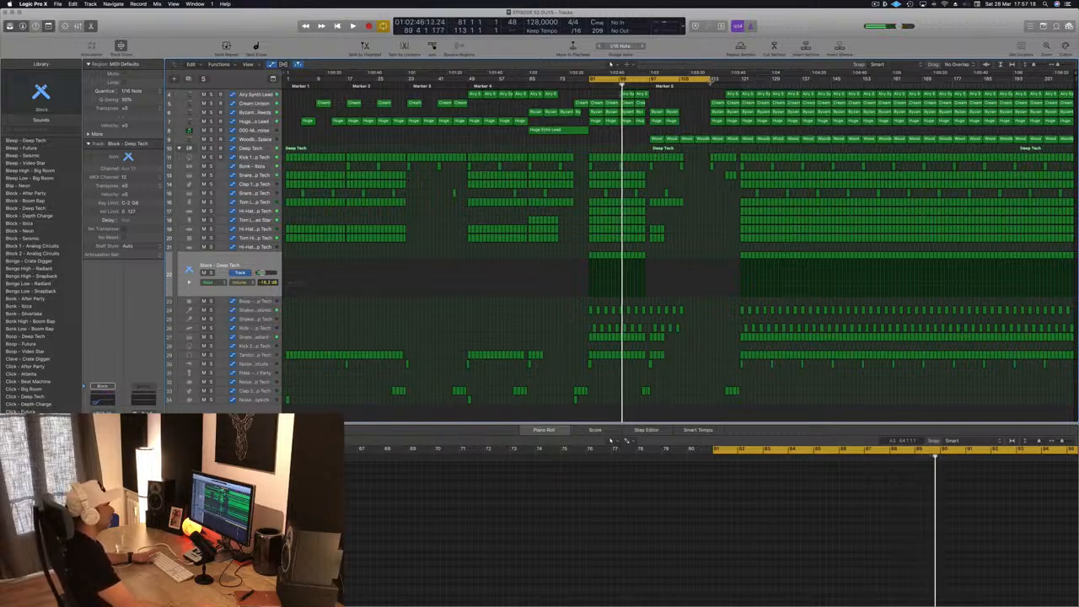
- Shorten the cycle range to bars 81–97 and repeat that section across all tracks from bar 97
drag(713, 80, 645, 86)
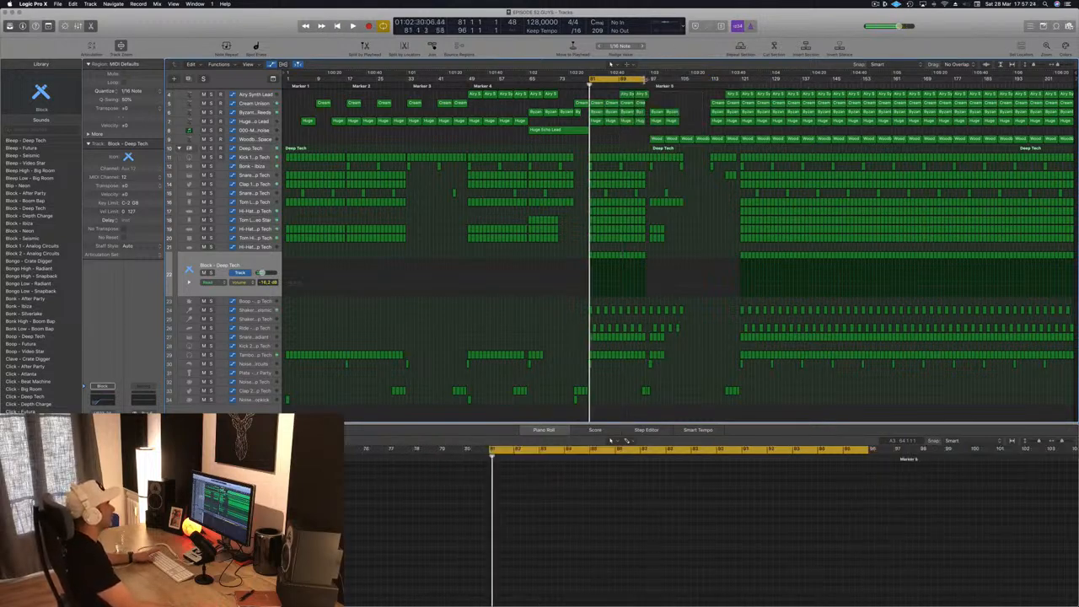
drag(646, 81, 653, 83)
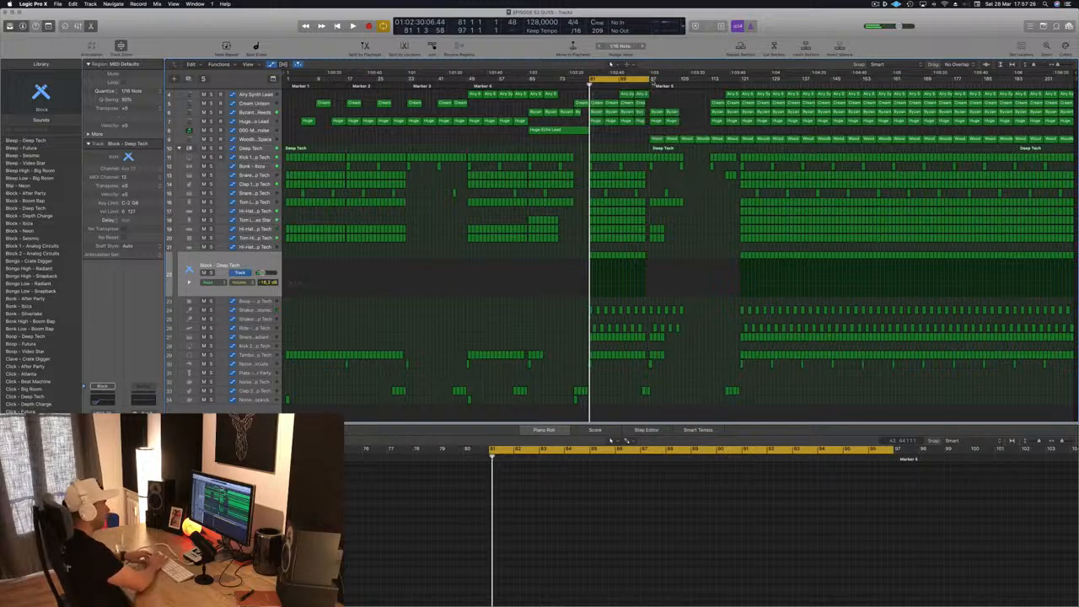
key(ctrl+super+r)
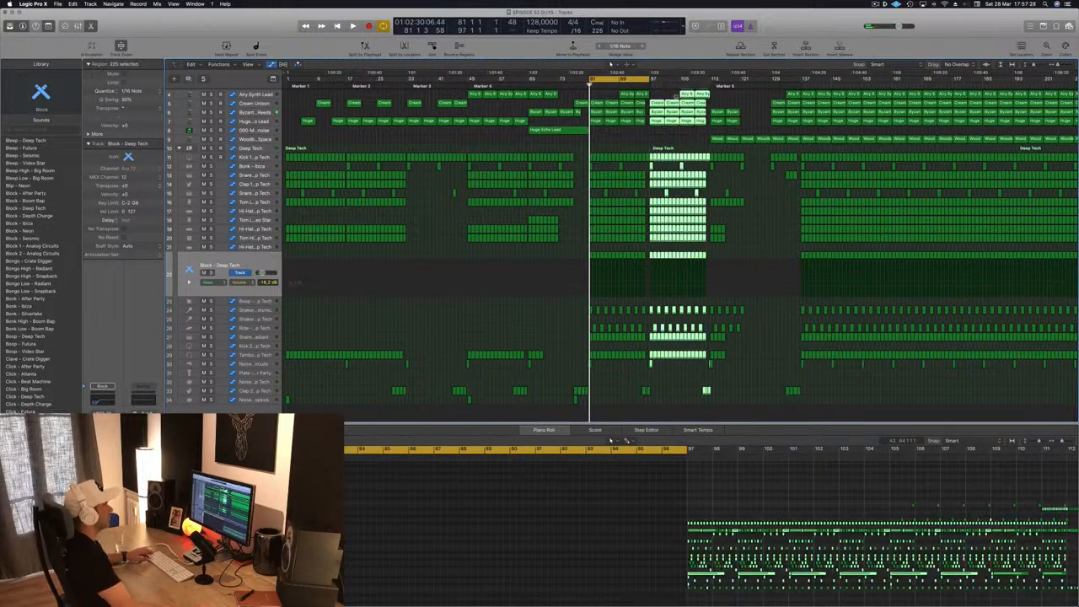
- Place copies of two Dense Metallic Tines and two Airy Synth Lead regions at bar 97, and save the project
key(super+Left)
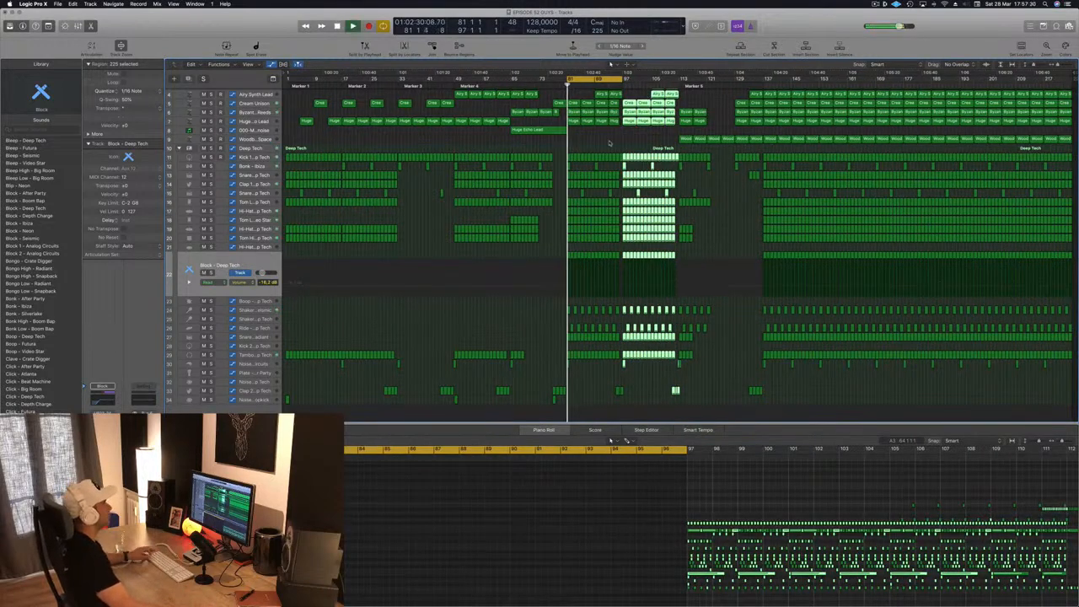
key(super+Left)
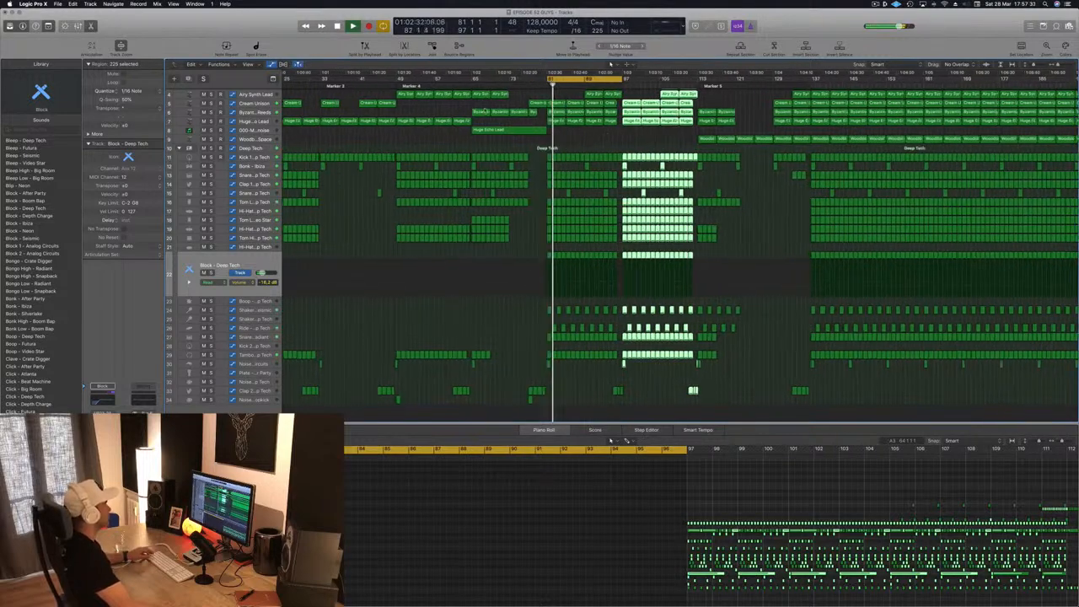
scroll(609, 135, up, 3)
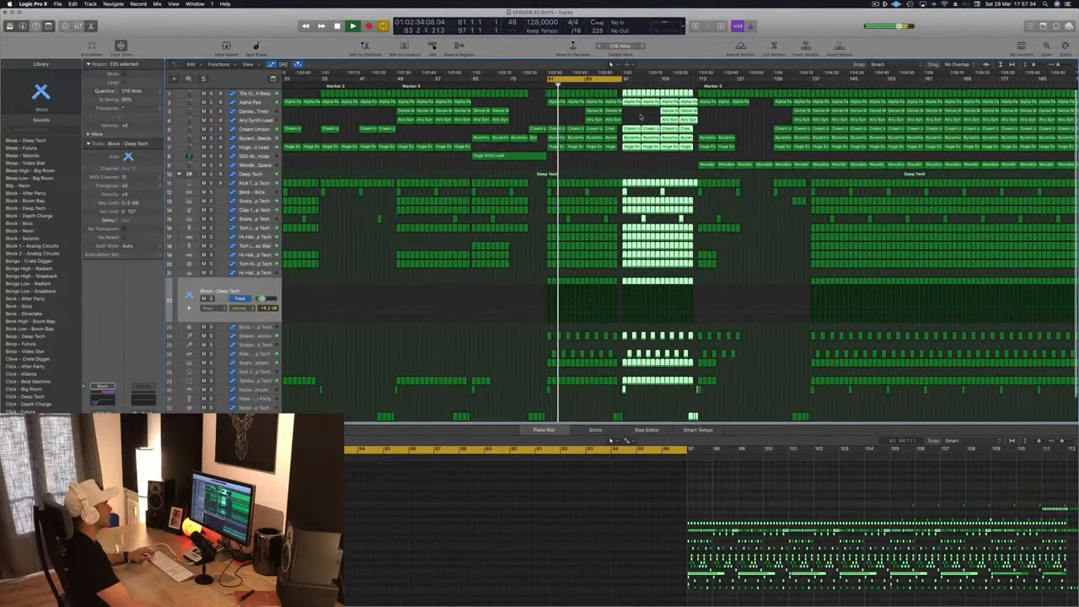
click(632, 114)
mouse_move(633, 114)
mouse_down()
mouse_move(596, 120)
mouse_move(633, 116)
mouse_up()
key(super+Left)
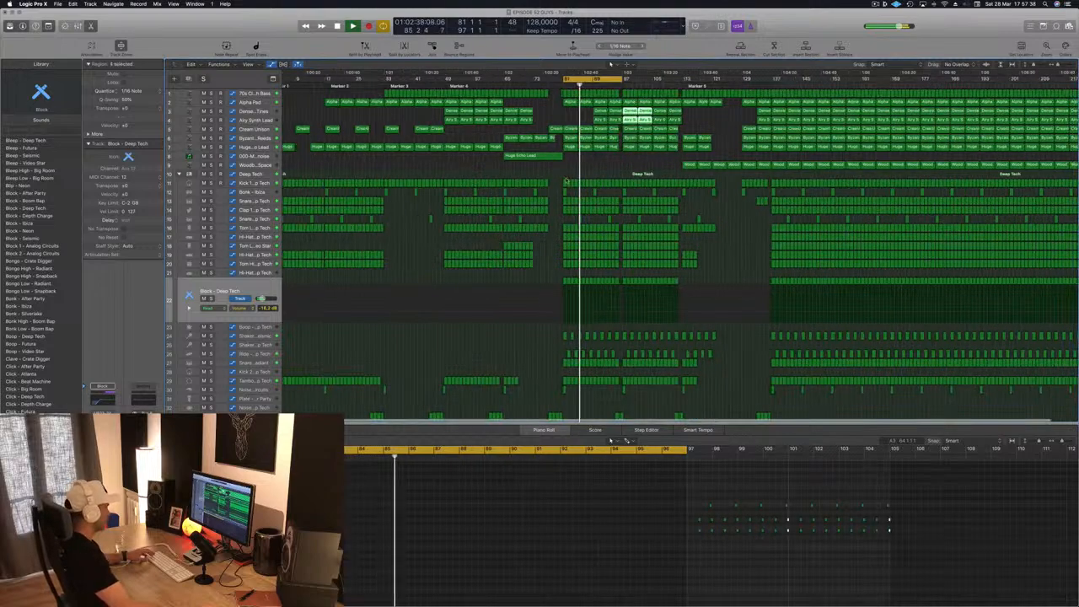
key(super+s)
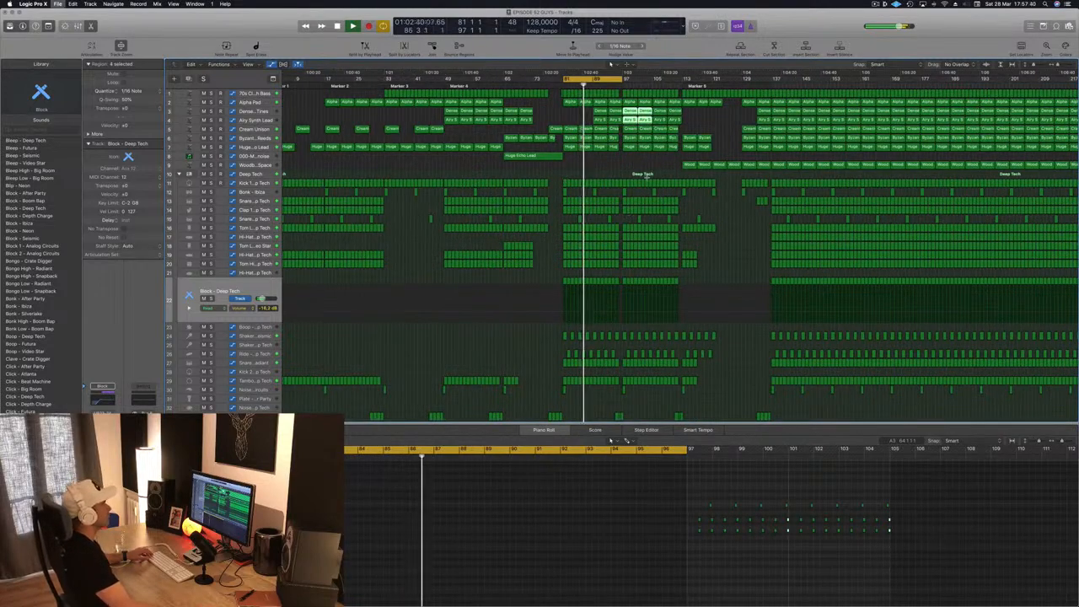
- Try the section without the Tambourine regions in bars 81–97 by deleting them, and undo the deletion
key(super+Right)
scroll(527, 337, down, 3)
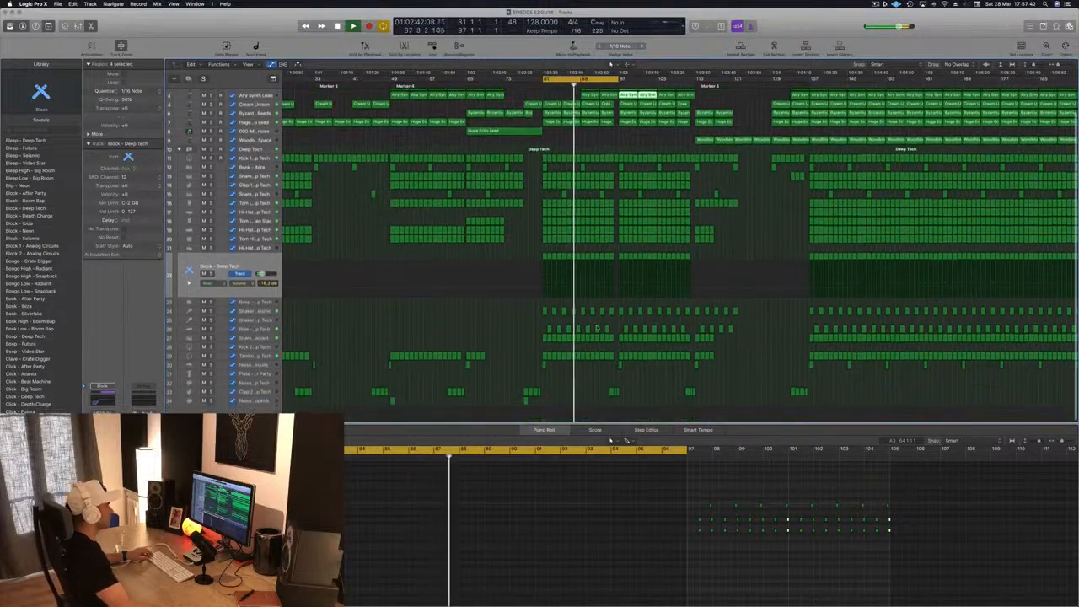
key(space)
key(space)
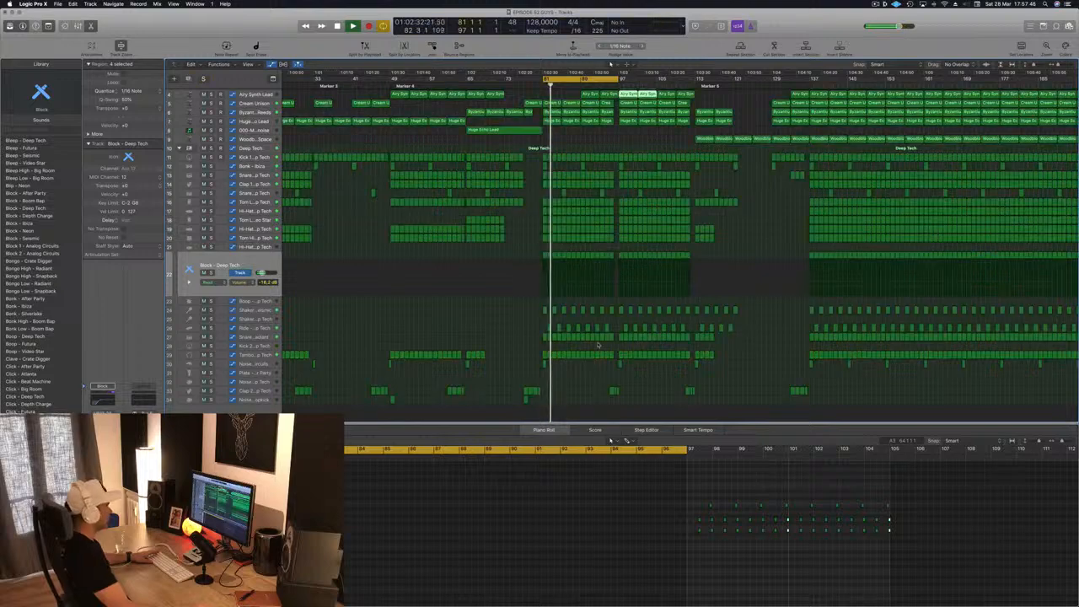
drag(536, 353, 612, 355)
key(Delete)
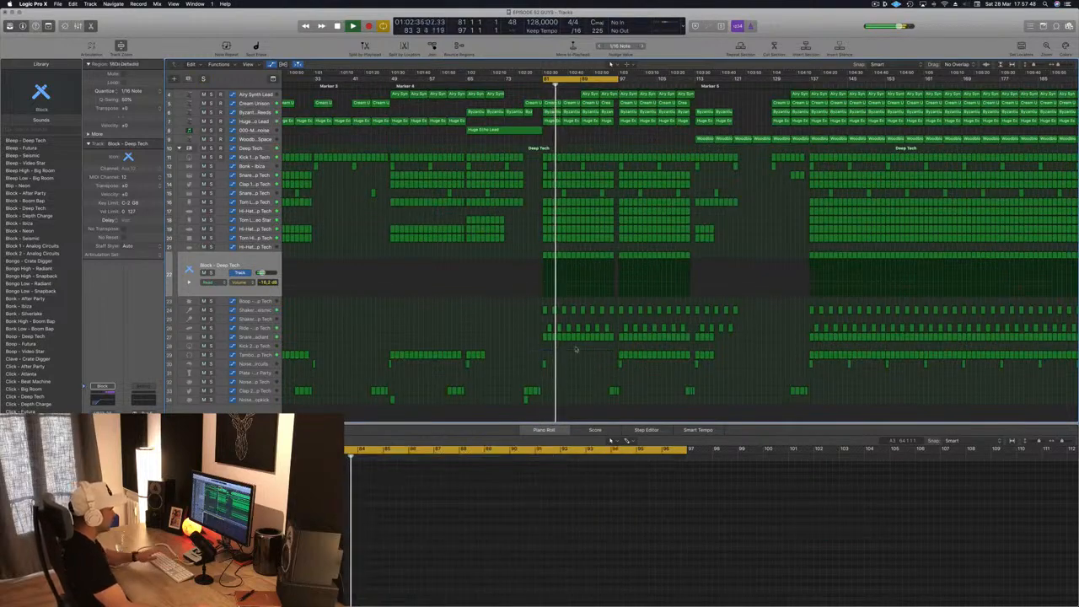
key(super+z)
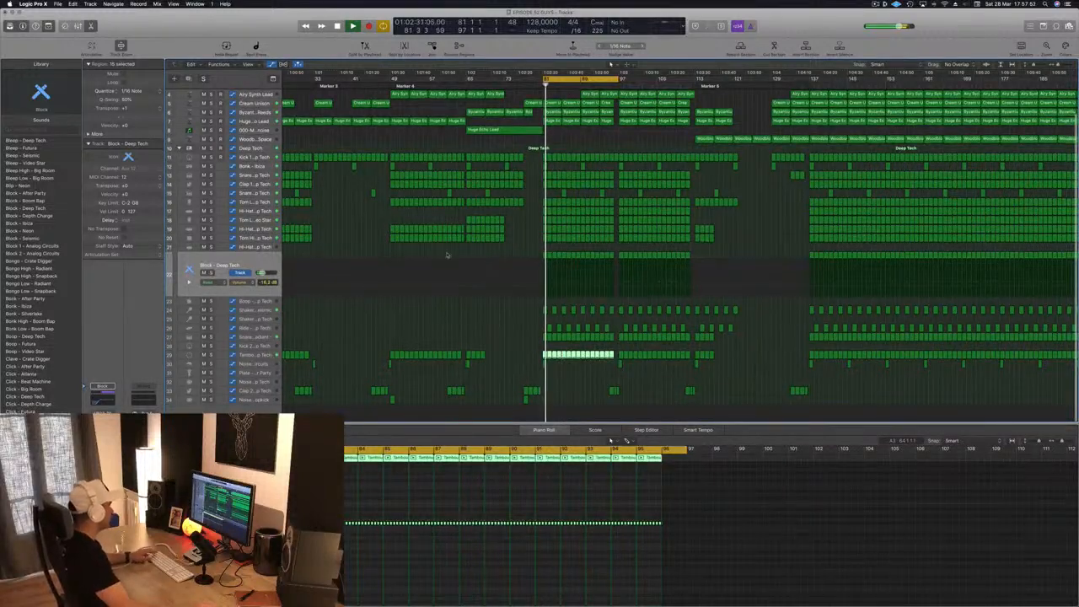
- Delete the Block - Deep Tech and Hi-Hat 1 - Deep Tech regions within bars 81–97, and save the project
drag(614, 355, 616, 259)
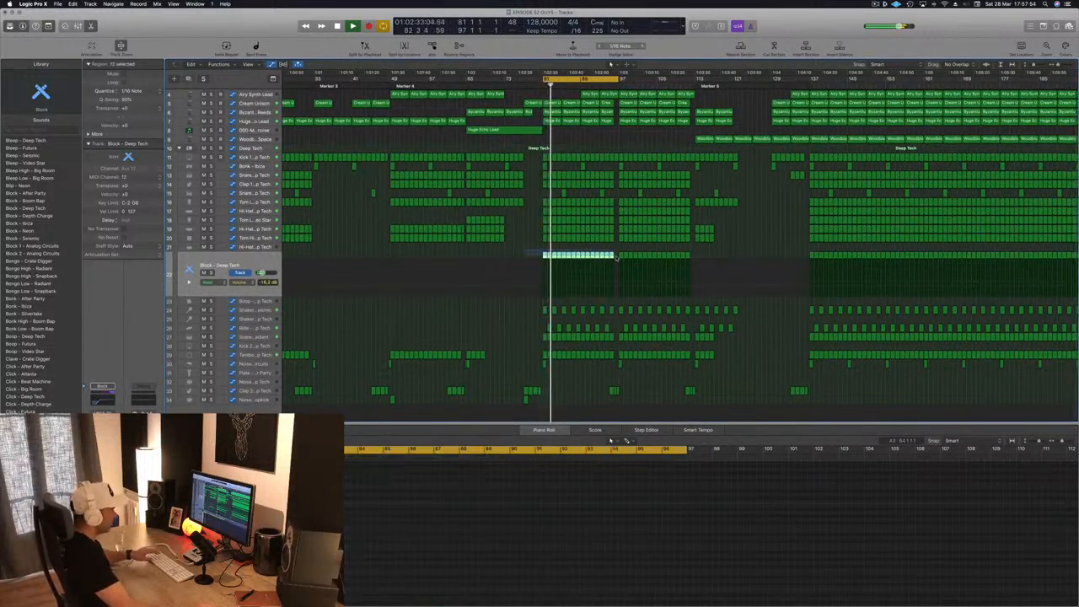
key(super+s)
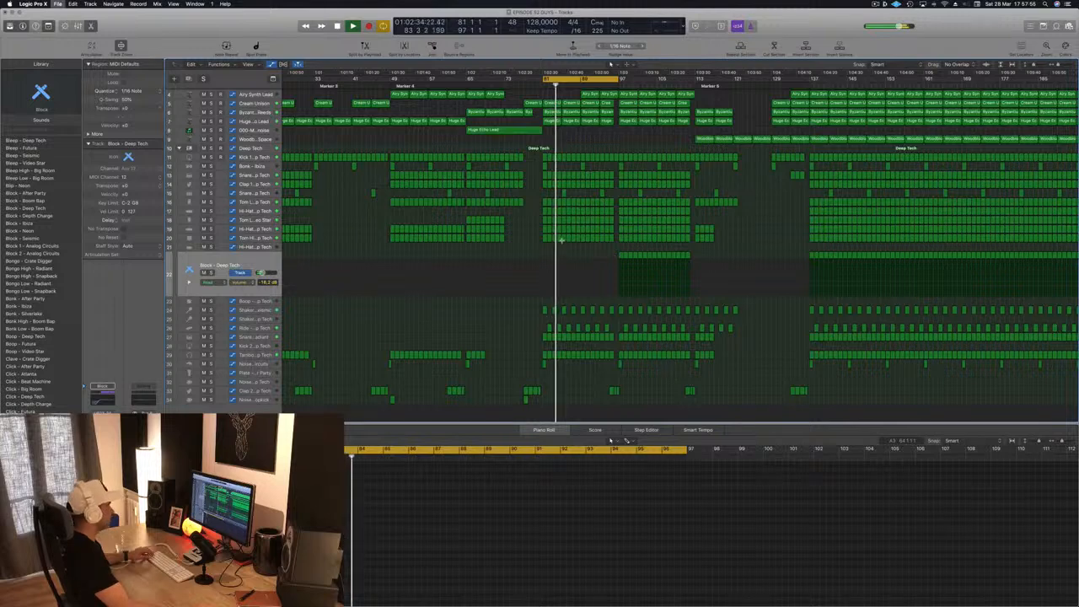
key(space)
scroll(522, 219, up, 1)
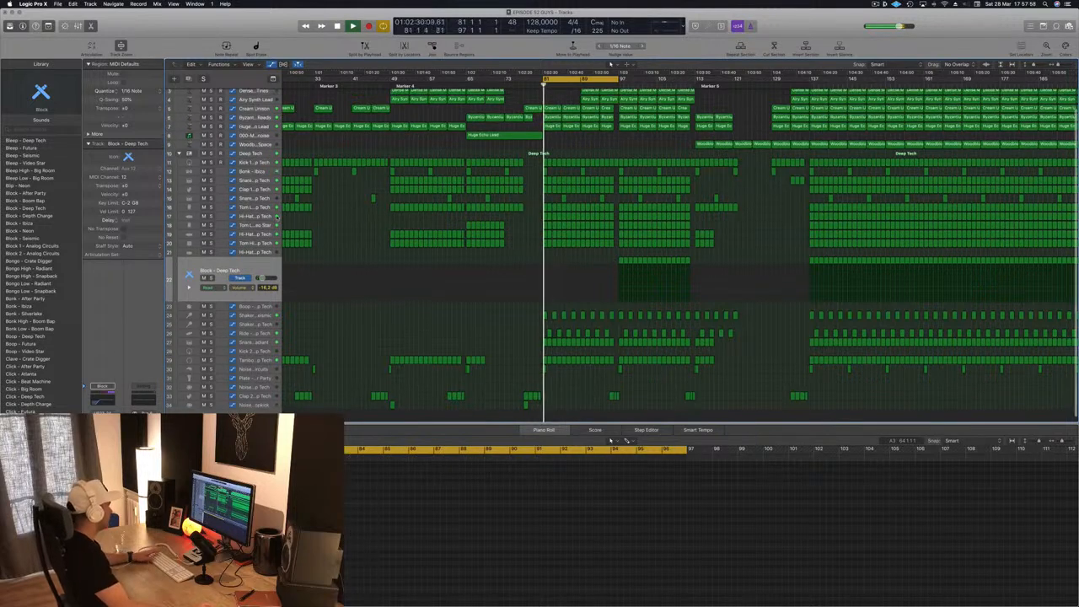
click(260, 216)
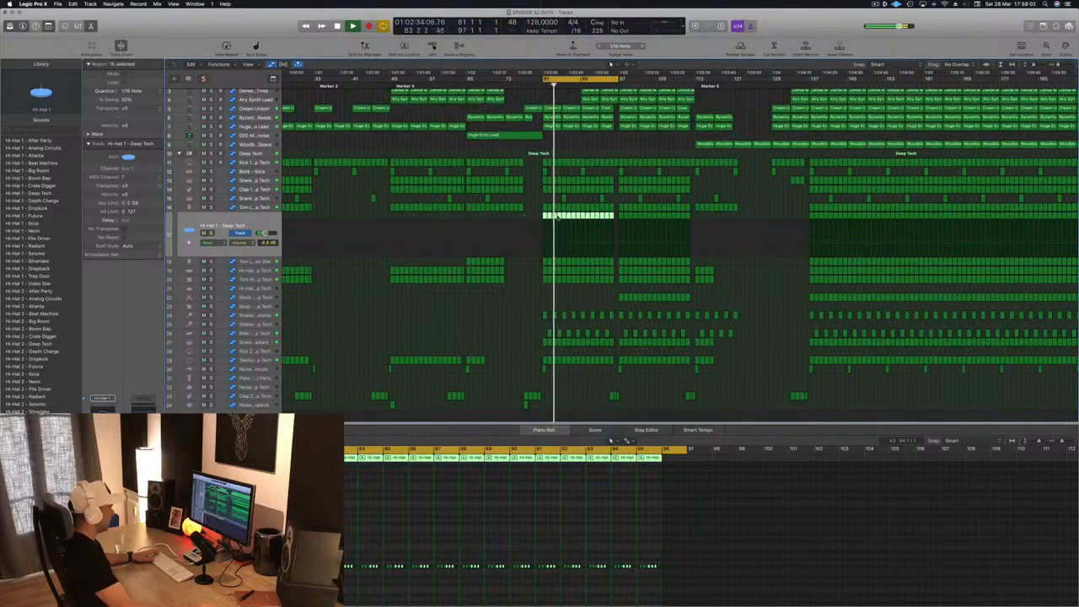
drag(540, 216, 608, 218)
key(Delete)
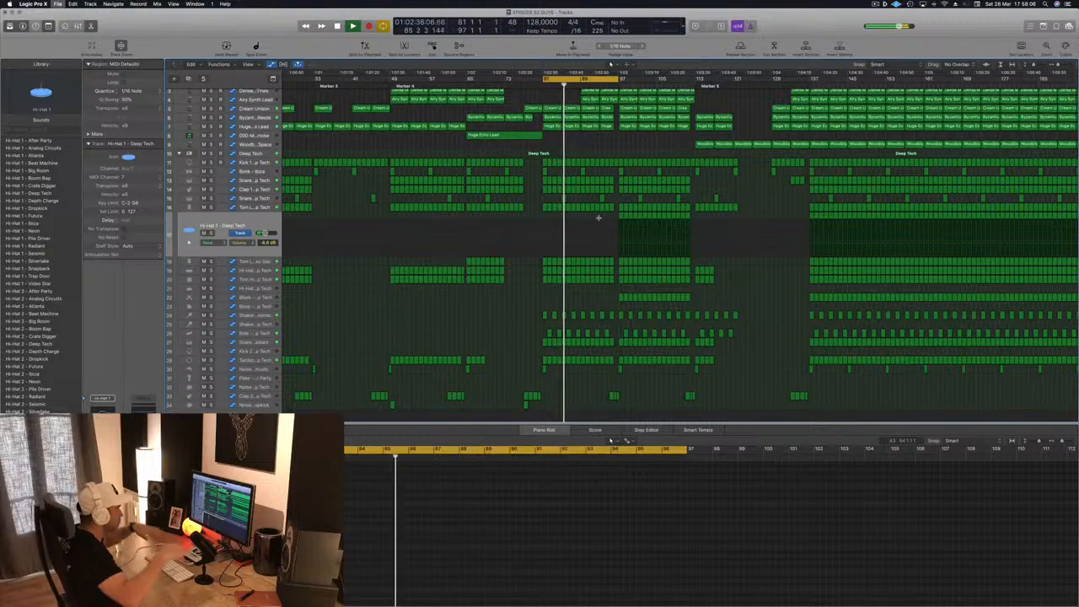
- Audition the Alpha Pad track in solo and delete its regions between bars 89 and 101
key(super+Left)
key(super+Left)
scroll(628, 128, up, 1)
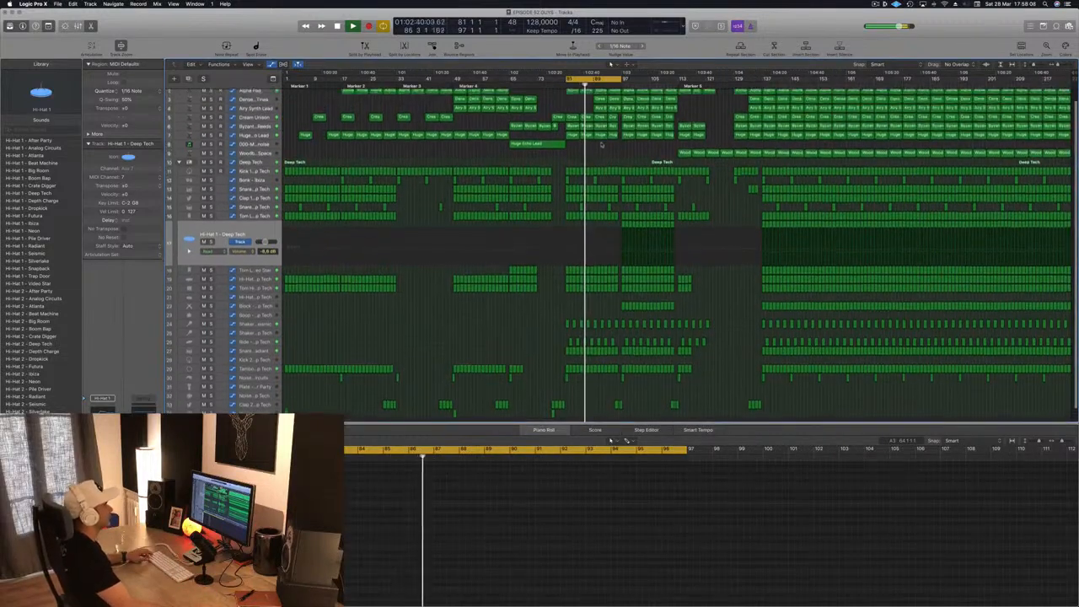
scroll(628, 128, up, 1)
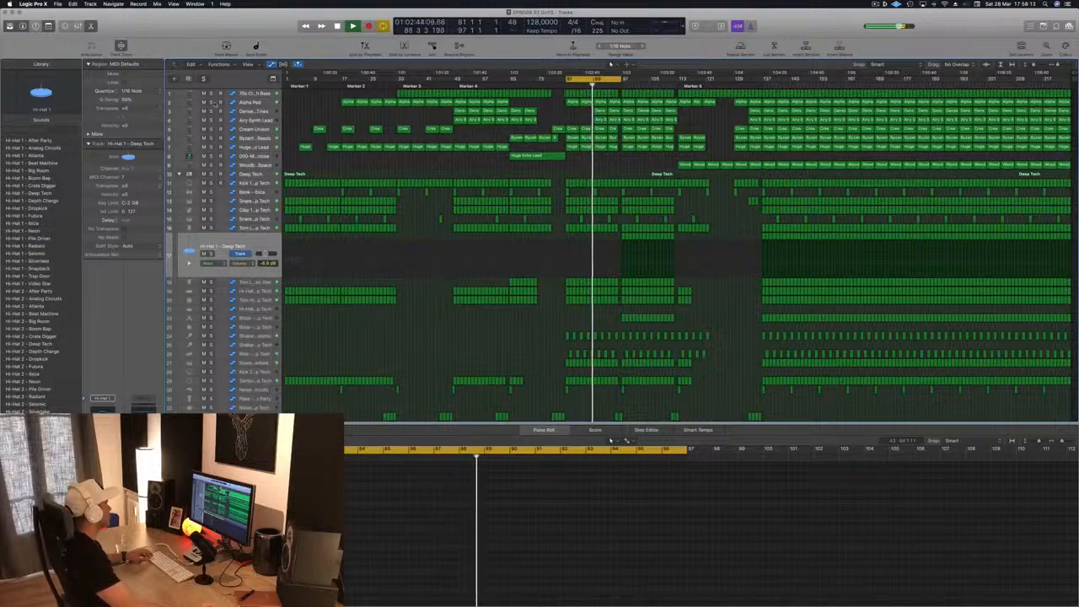
key(s)
key(s)
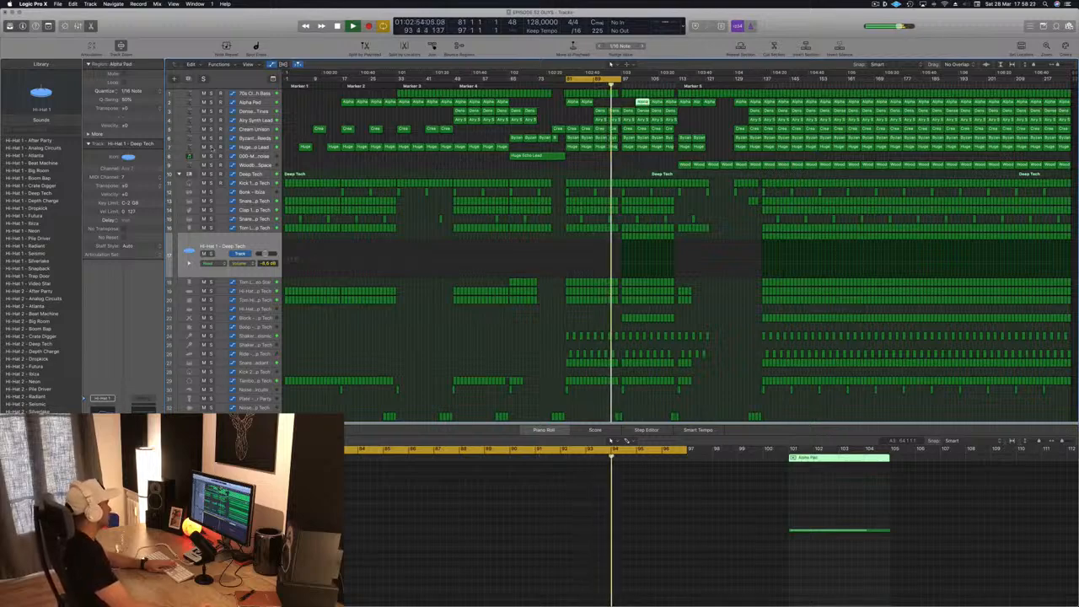
- Solo the Huge Echo Lead and Airy Synth Lead tracks one at a time to audition them
click(211, 147)
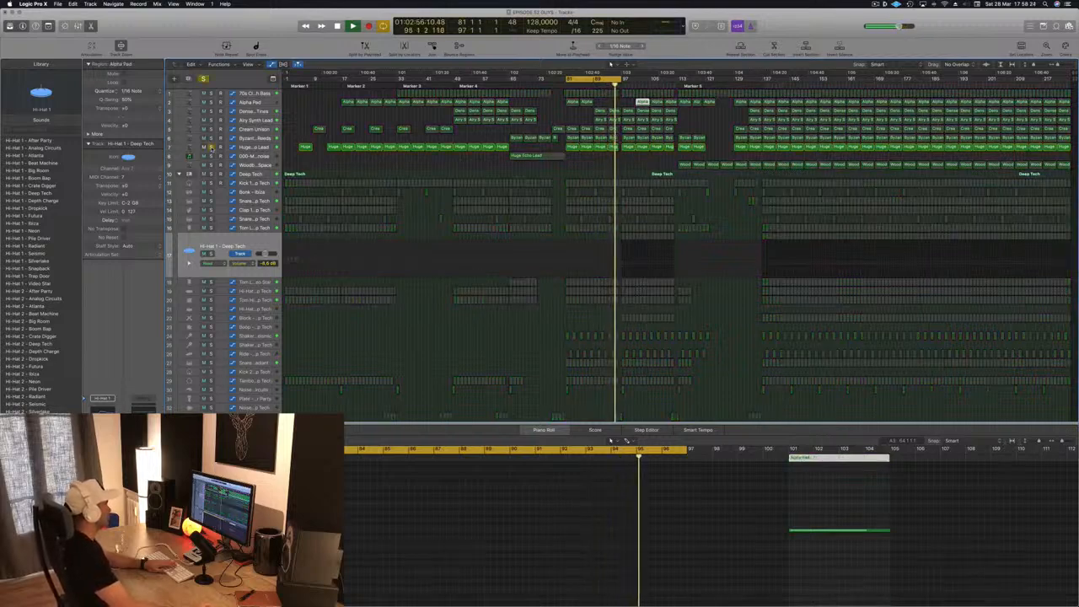
key(s)
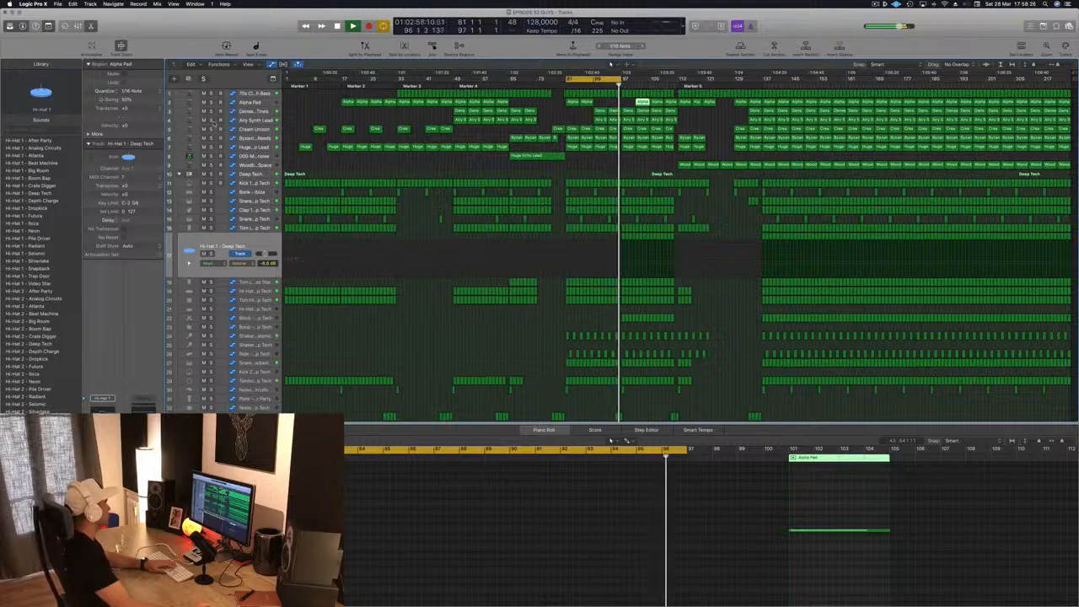
click(211, 121)
click(212, 121)
- Extend the cycle range to bar 113 and delete the Cream Unison regions in bars 97–113
click(214, 129)
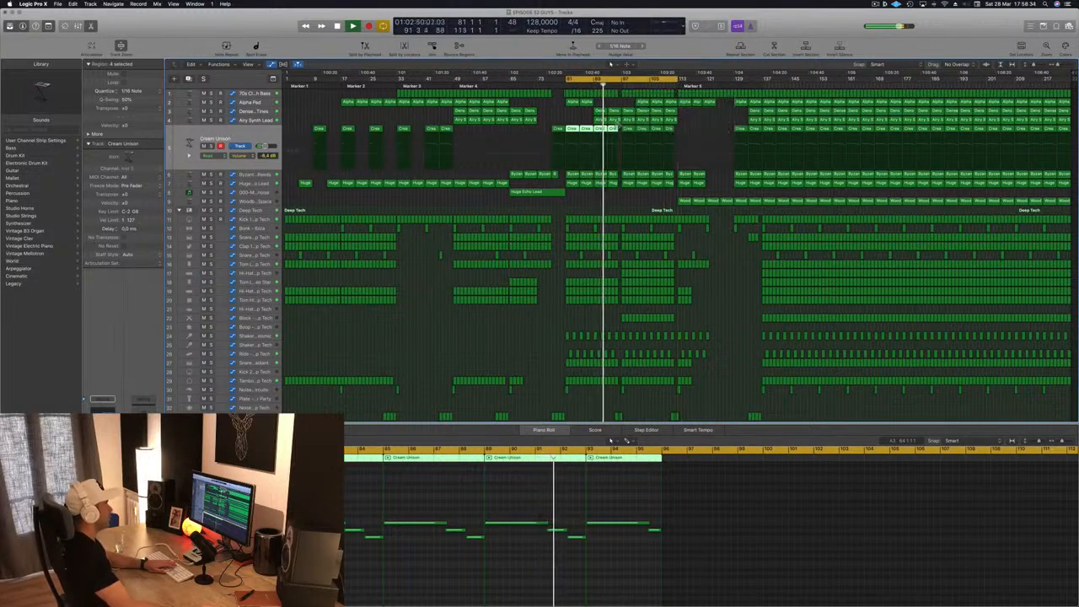
click(691, 131)
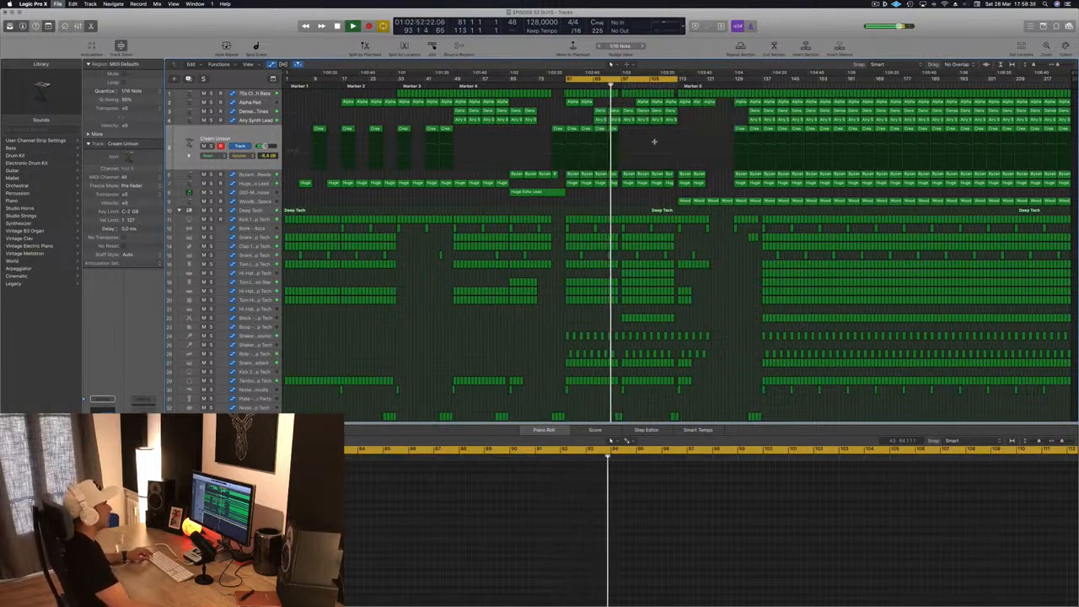
- Delete the remaining Alpha Pad regions between bars 101 and 113
key(super+Right)
key(super+Right)
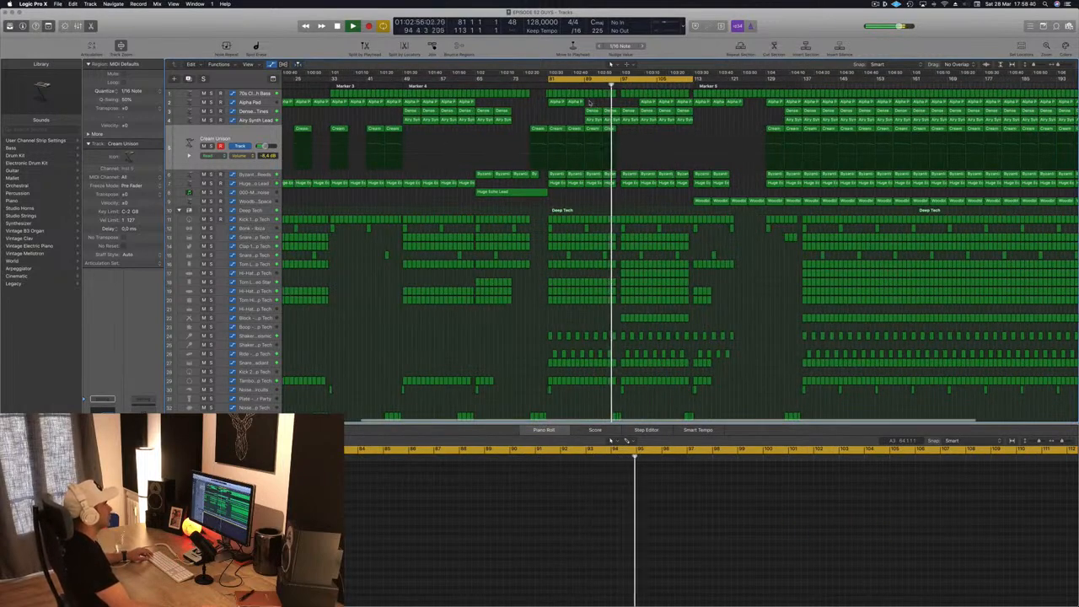
drag(595, 104, 560, 101)
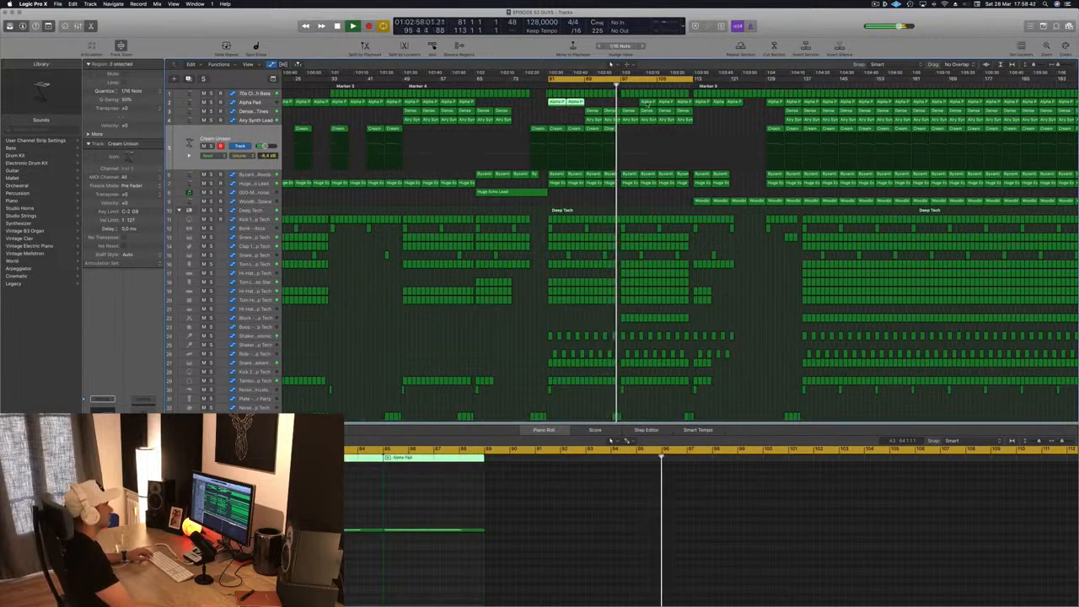
click(648, 102)
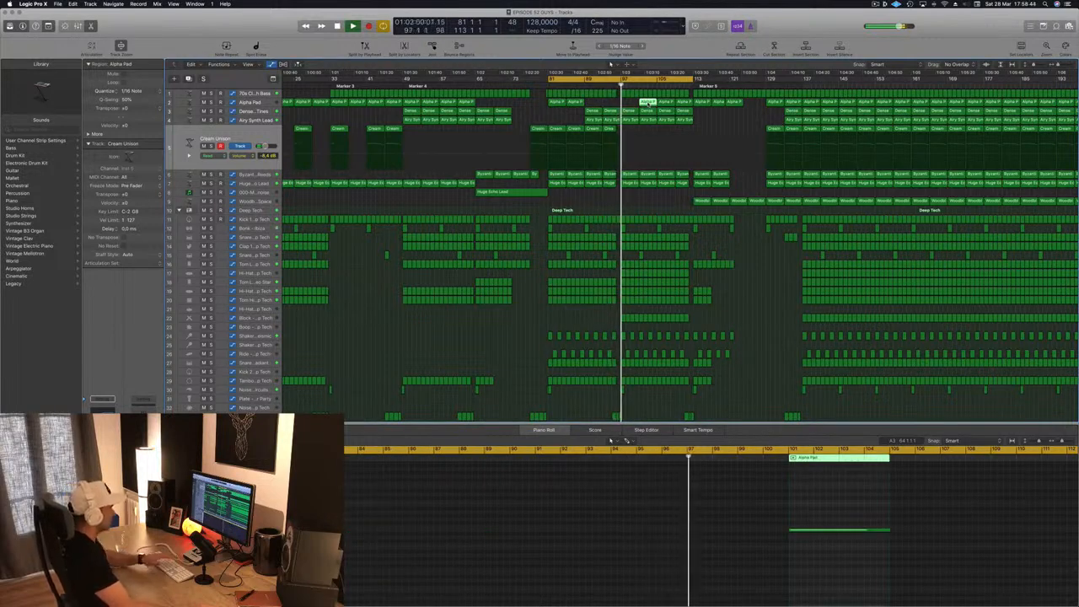
key(Delete)
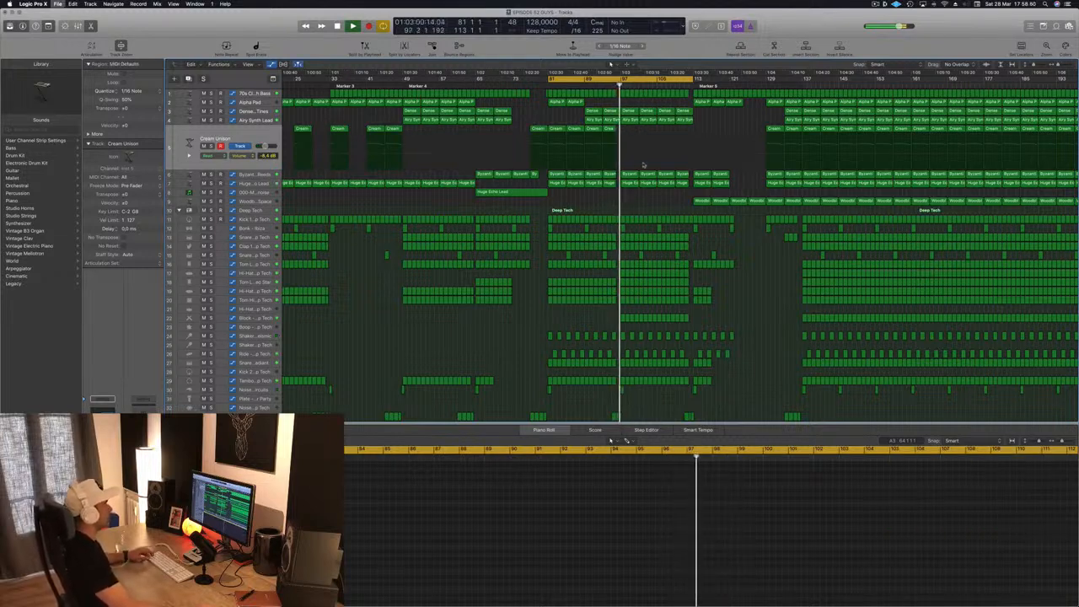
- Shape the 70s Classic Synth Bass cutoff automation to rise from bar 89 to about 42% at bar 97, and save the project
key(super+Right)
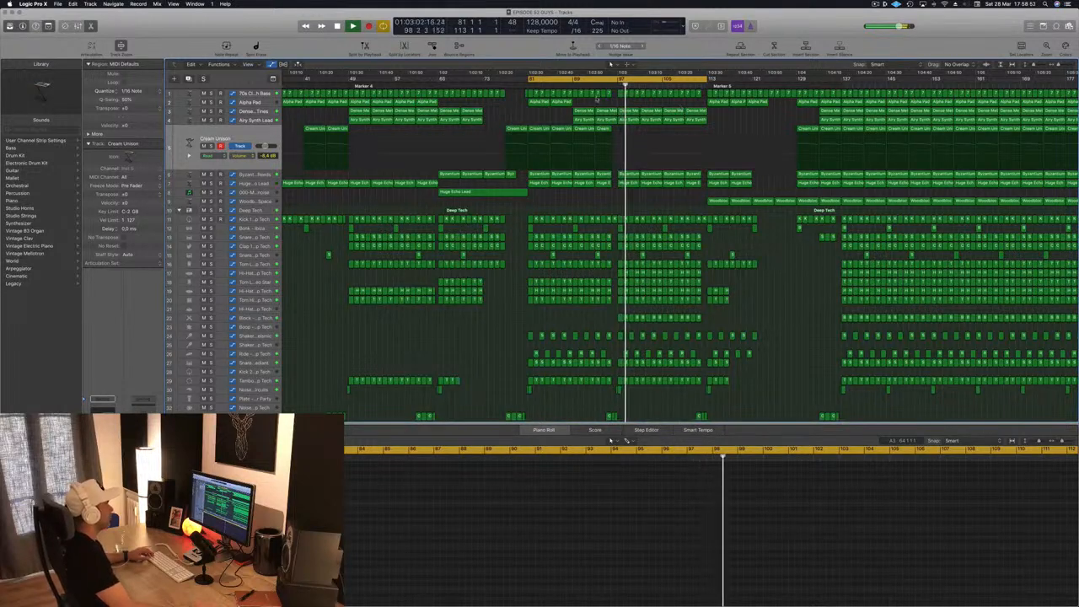
click(596, 100)
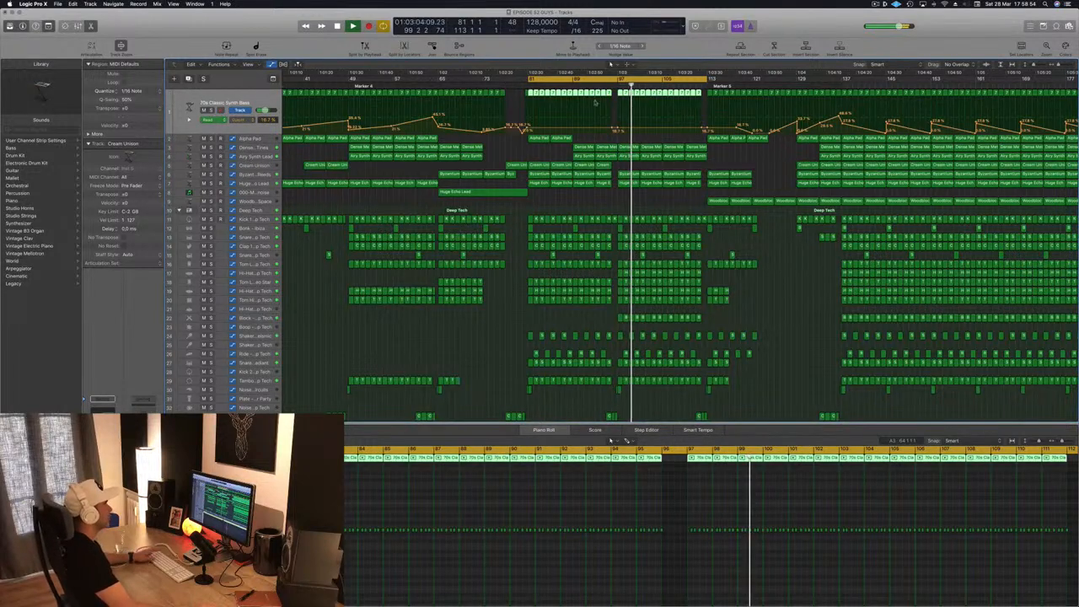
key(space)
key(space)
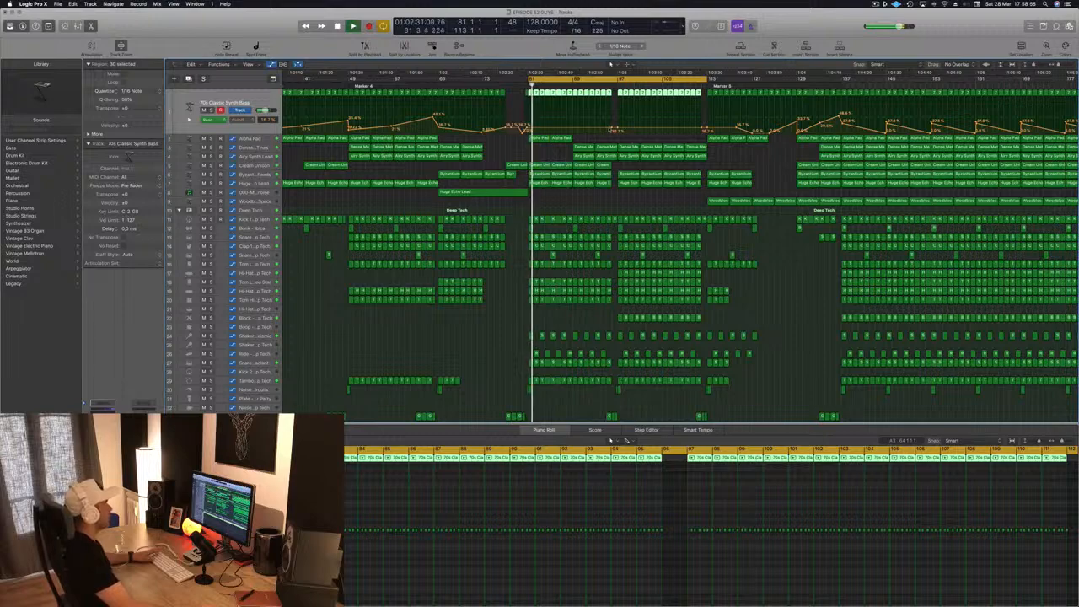
click(575, 128)
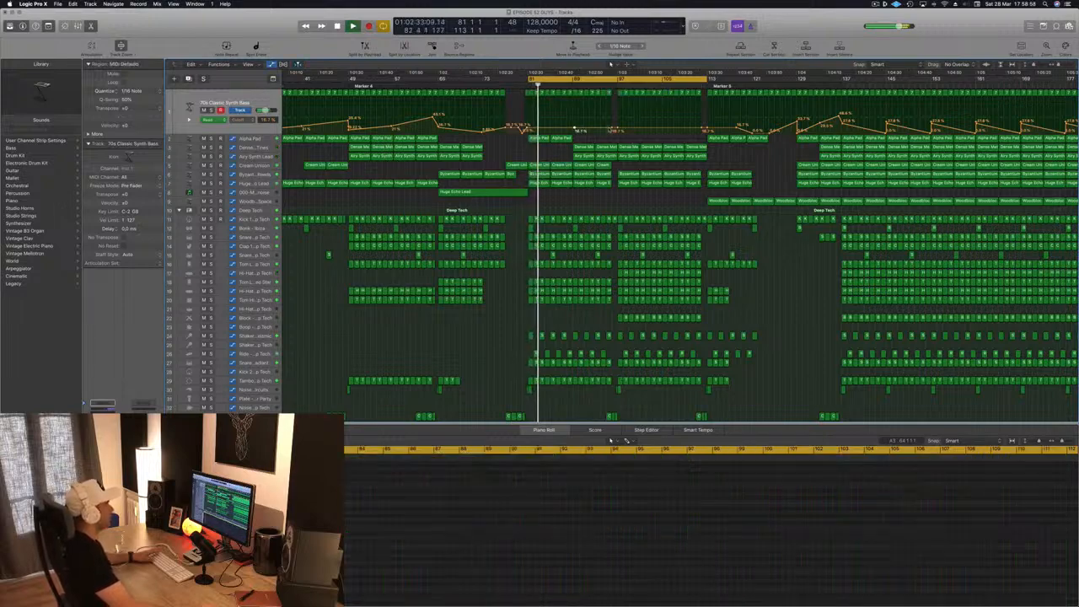
drag(612, 128, 613, 122)
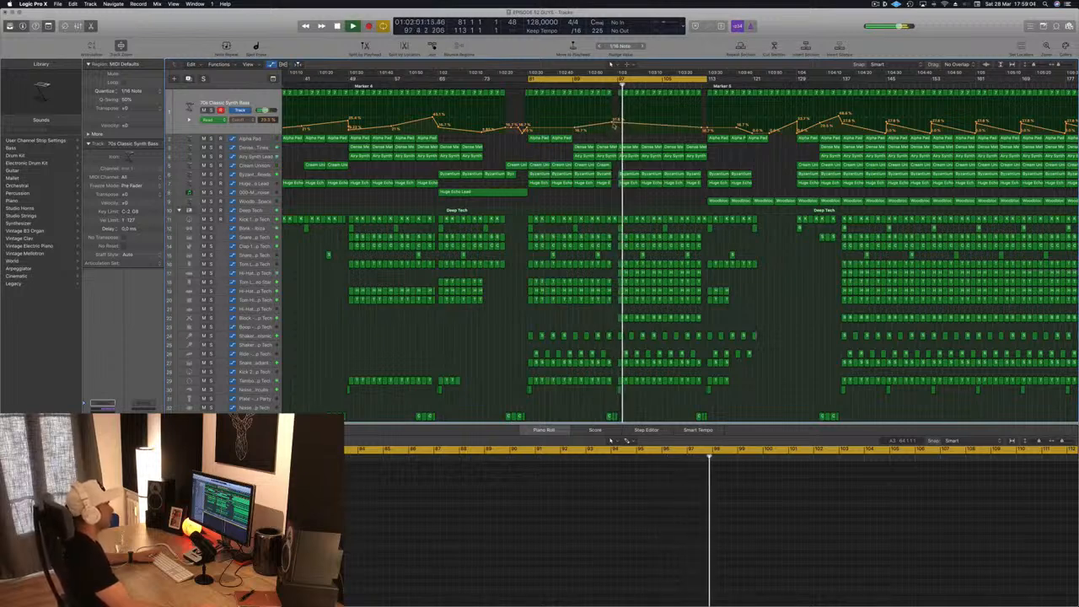
drag(618, 125, 621, 116)
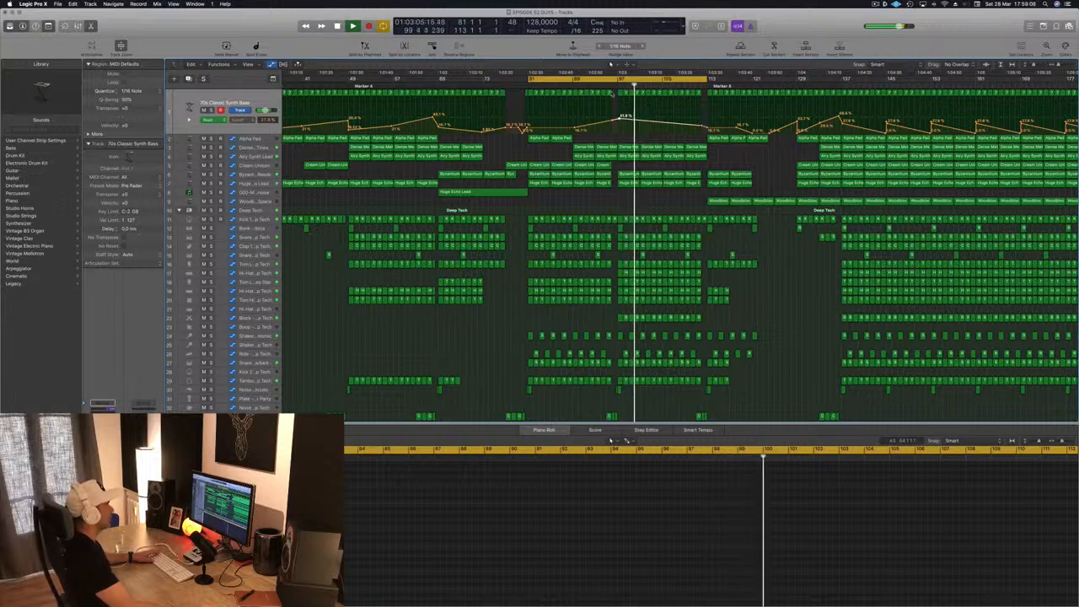
key(space)
key(space)
key(super+s)
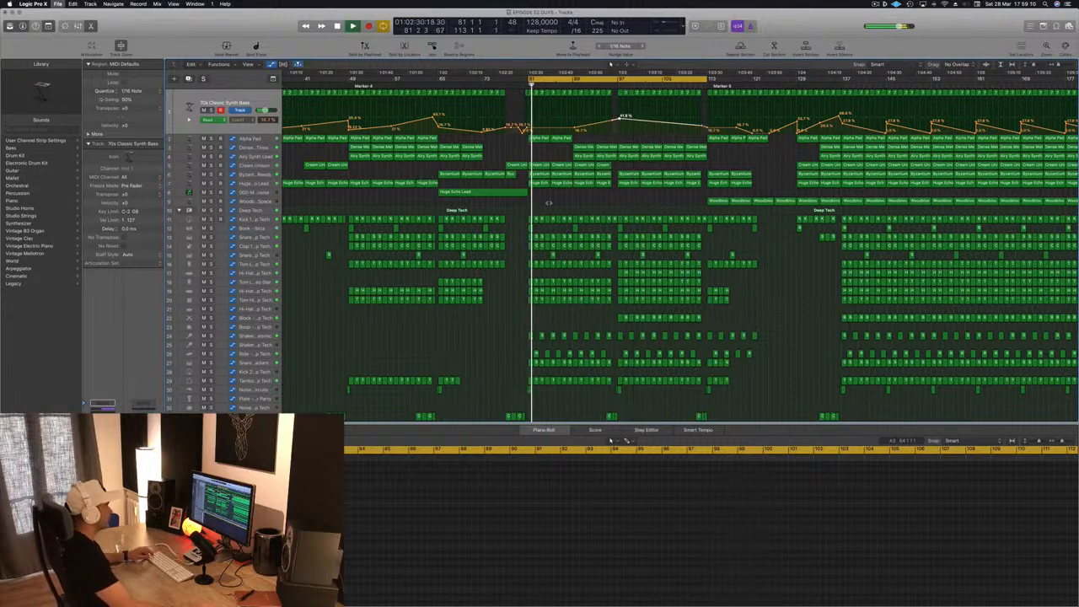
- Add a higher cutoff automation point on the 70s Classic Synth Bass track around bar 105 and save the project
key(z)
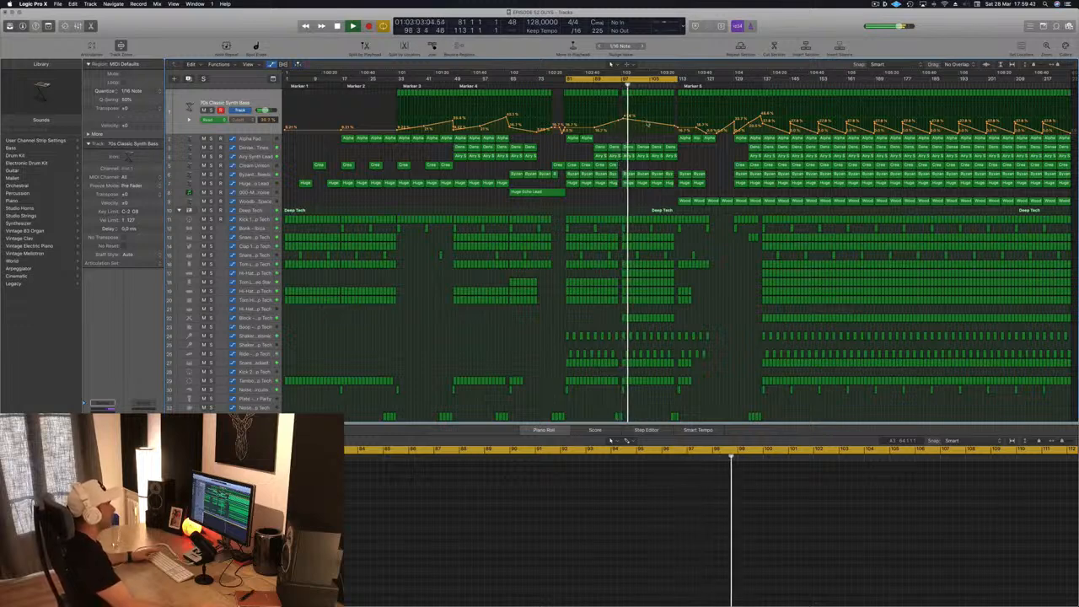
drag(649, 120, 650, 113)
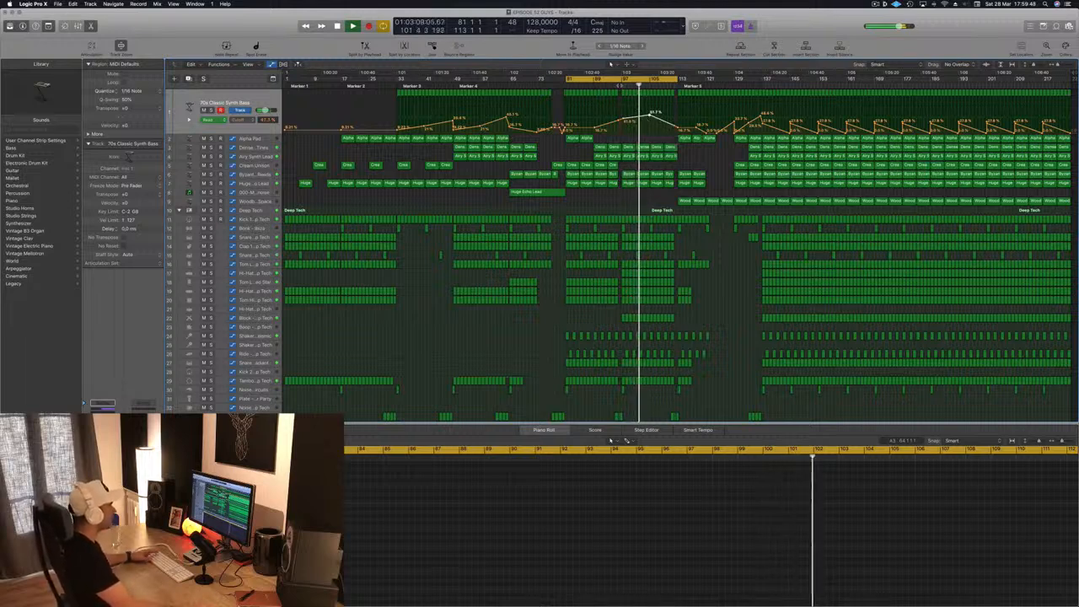
click(620, 85)
click(638, 255)
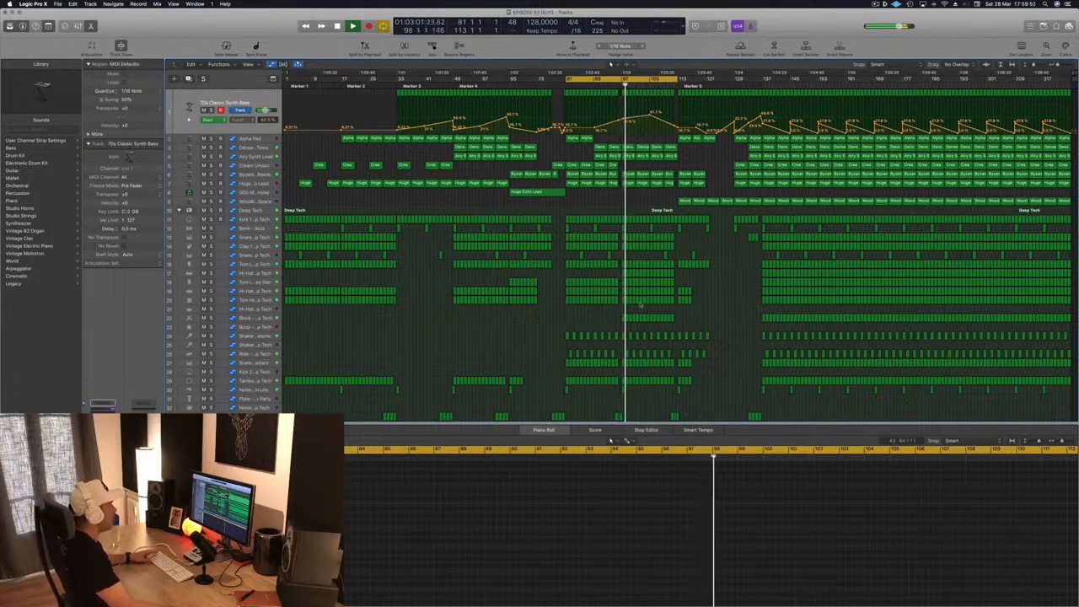
key(super+s)
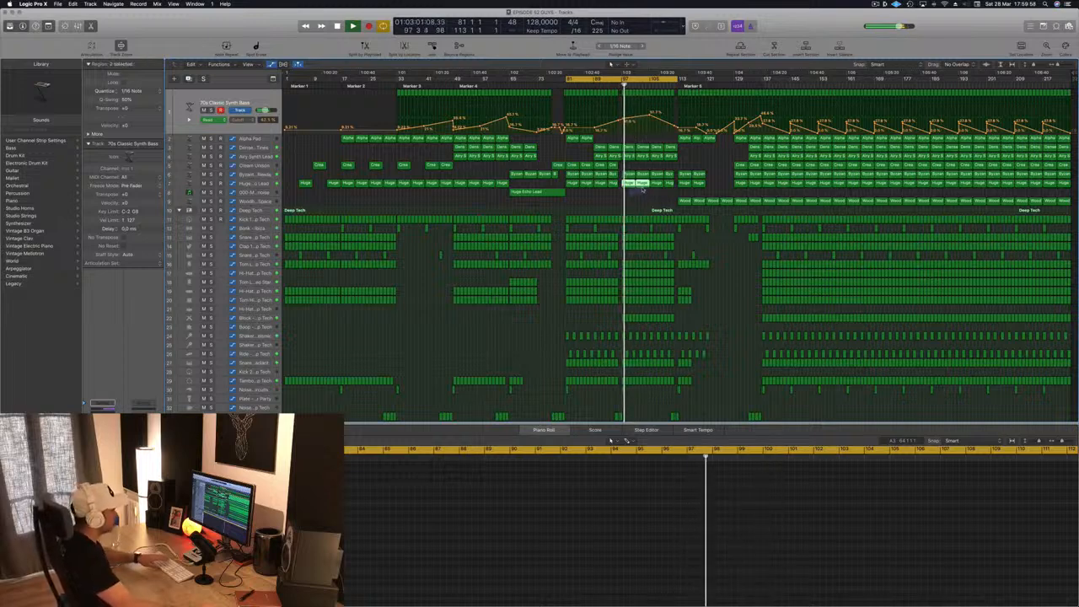
- Try deleting the two Huge Echo Lead regions between bars 97 and 105, and undo the deletion
click(635, 200)
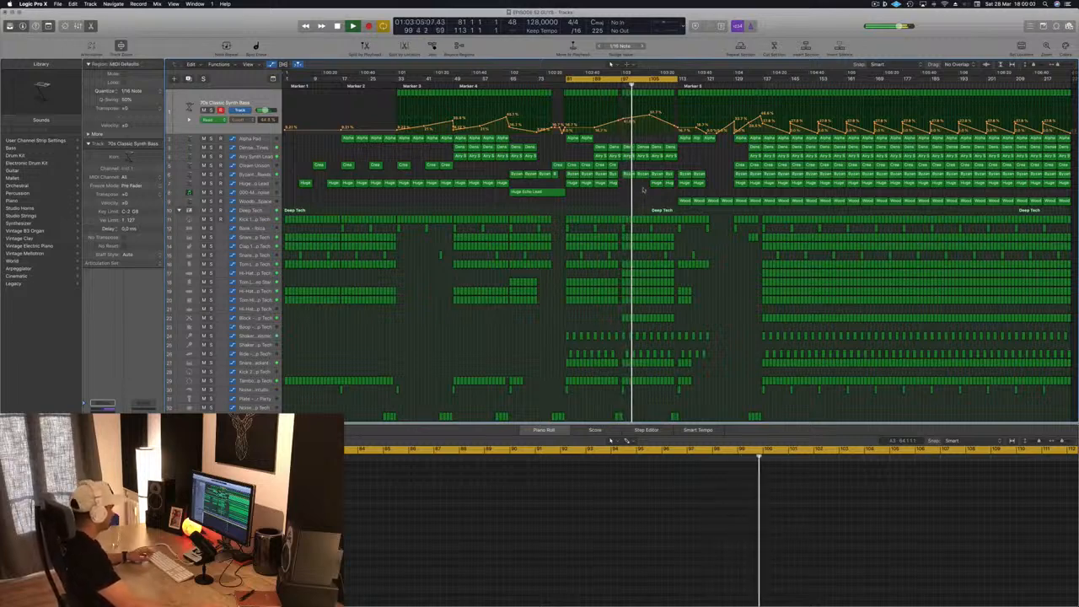
key(super+z)
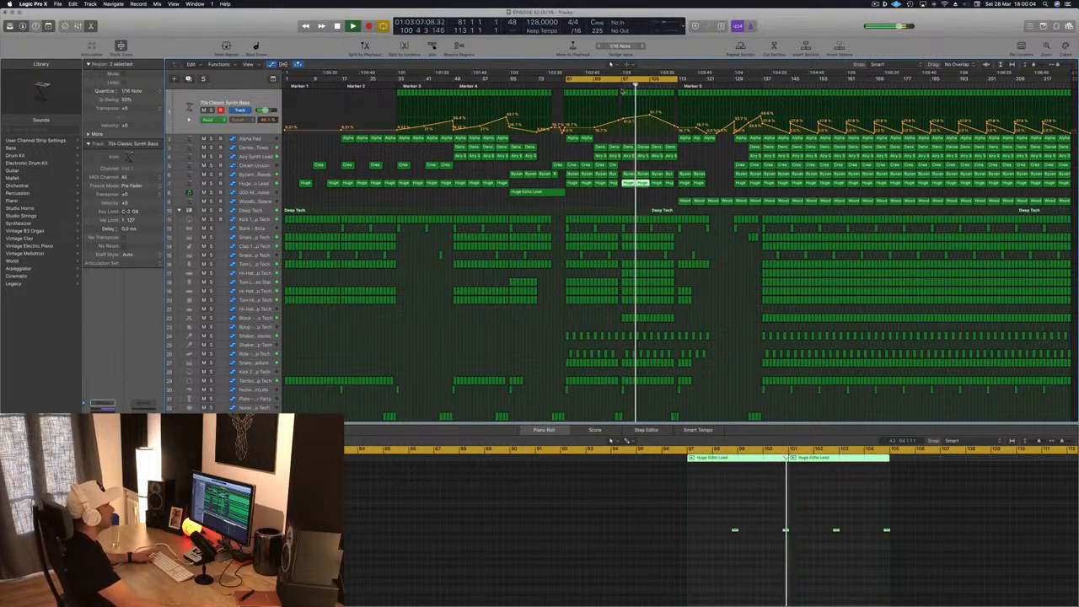
- Replay from bar 97 and extend the synth bass cutoff rise with a higher automation point at the end of bar 112
click(620, 86)
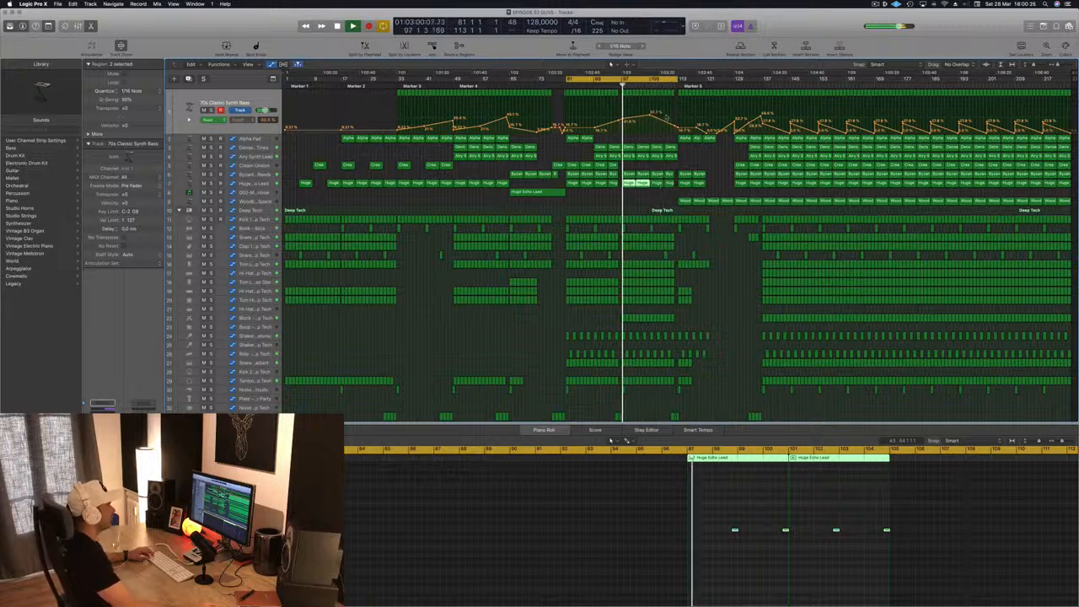
click(668, 123)
drag(668, 113, 678, 109)
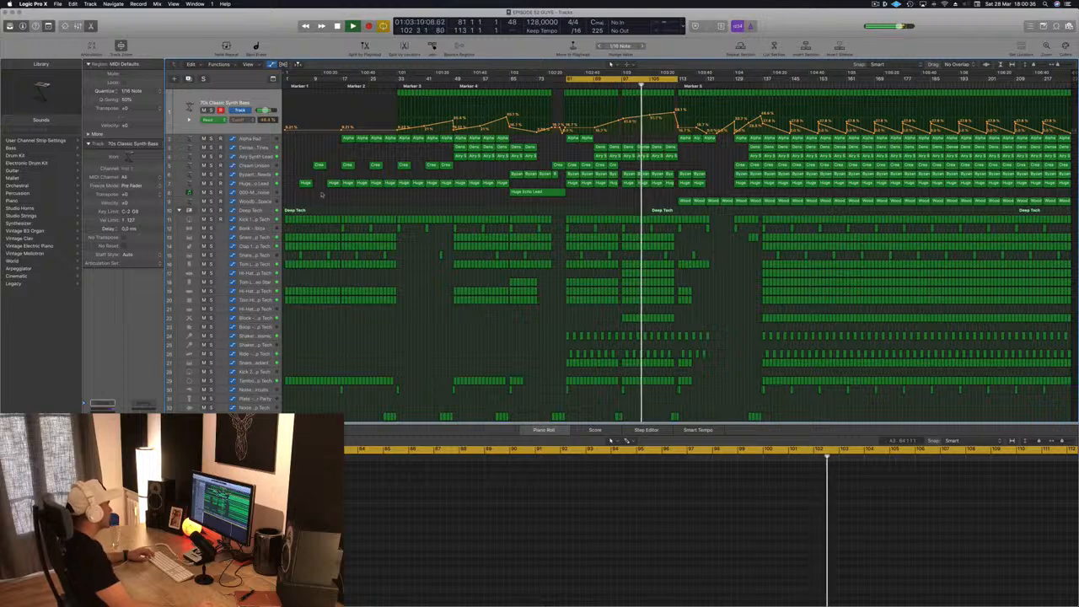
- Copy the riser region to bars 97–113, duplicate the Mega Saw Riser track, and move the copied region onto the duplicate
drag(540, 193, 647, 195)
click(619, 83)
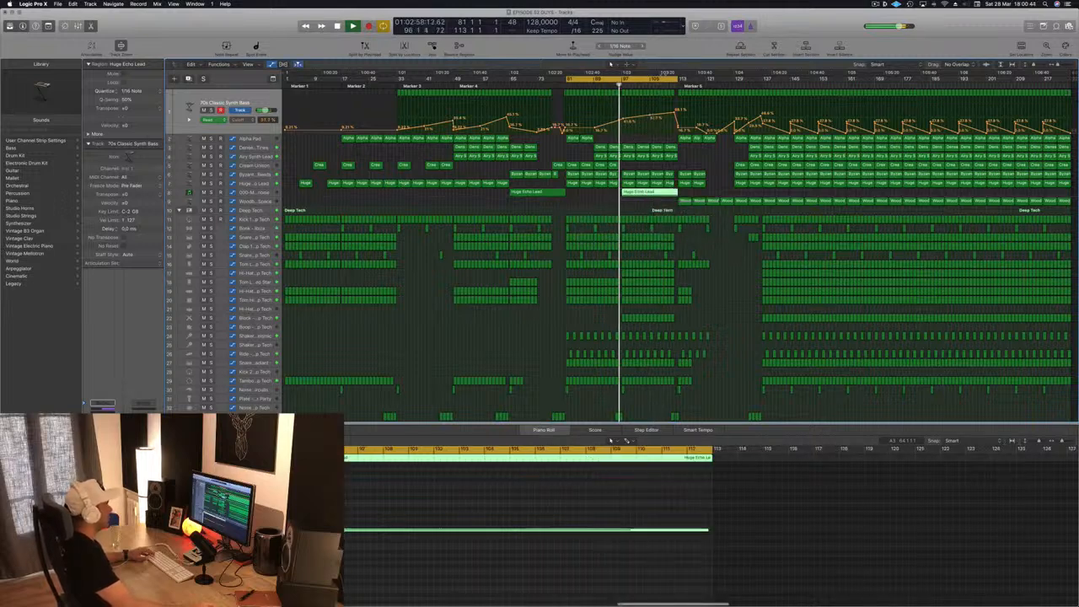
click(251, 194)
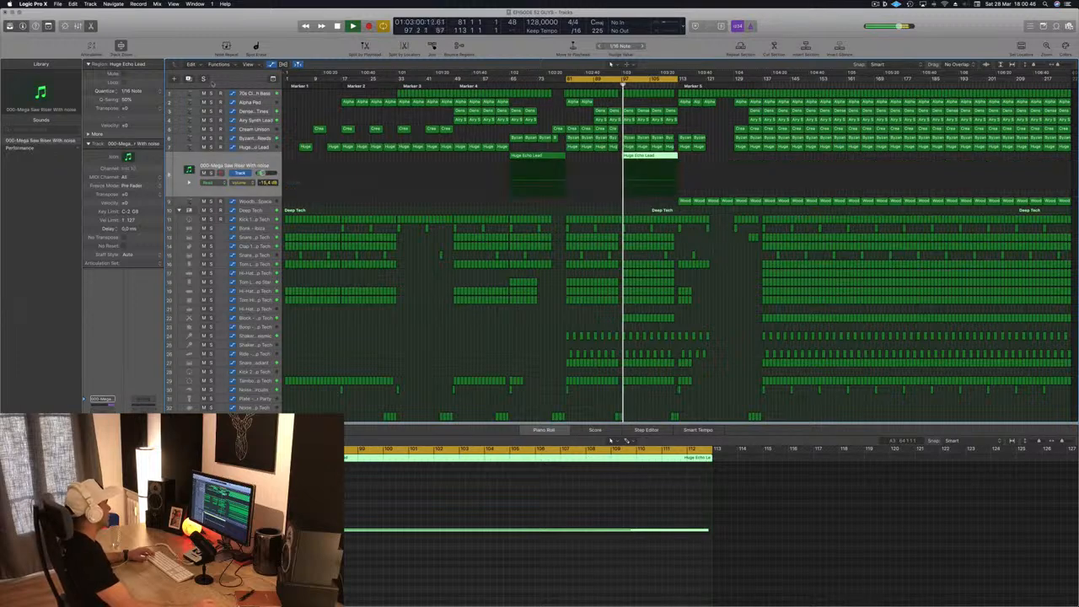
key(super+d)
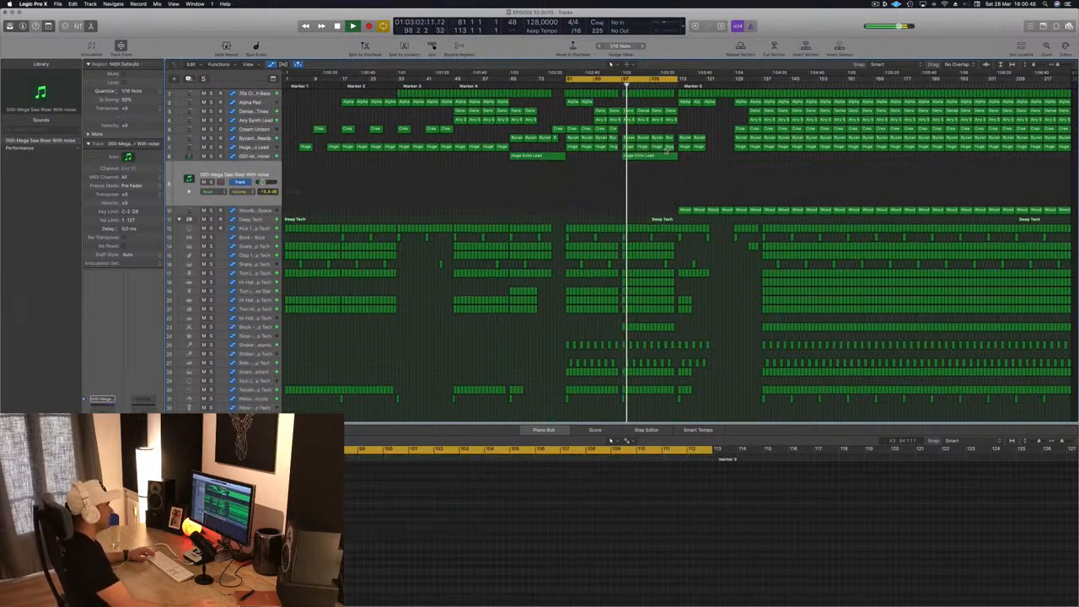
click(658, 156)
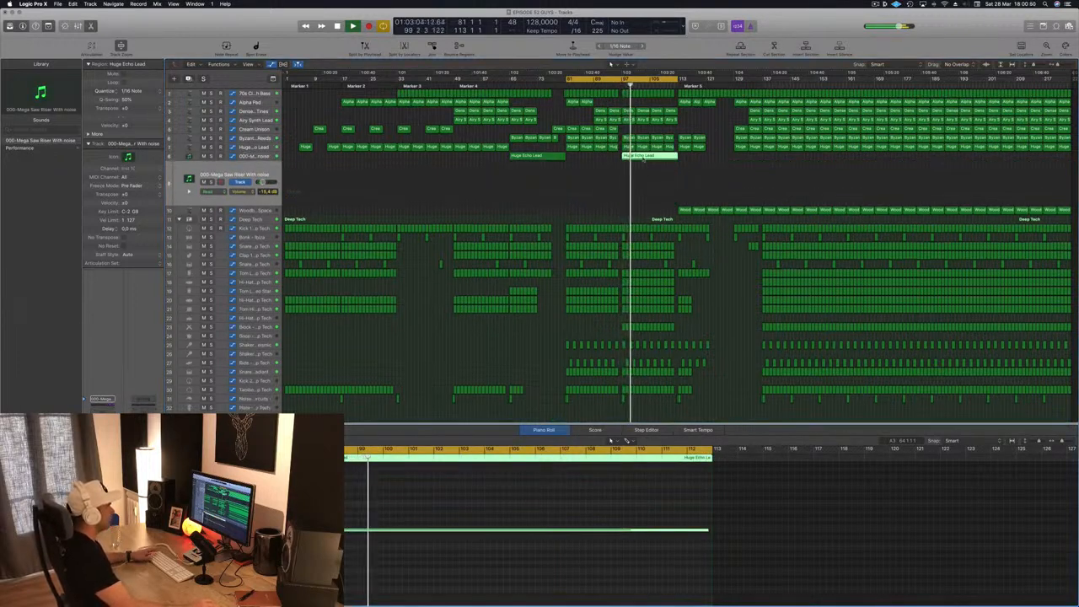
drag(642, 161, 645, 169)
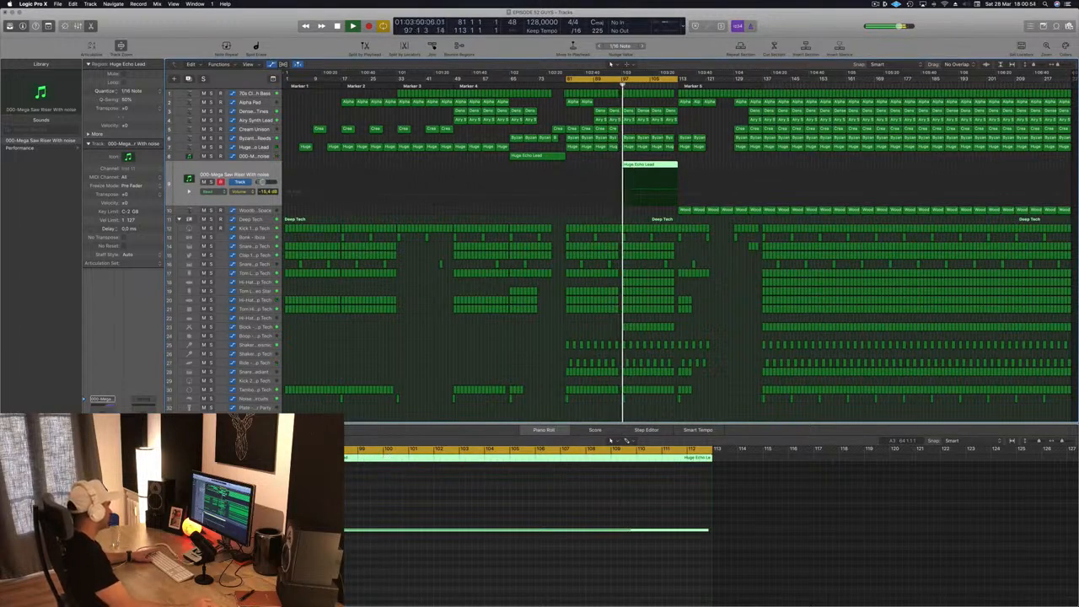
- Load the Rizer 1 Normal Saw preset in Sylenth1 on the duplicated riser track
key(v)
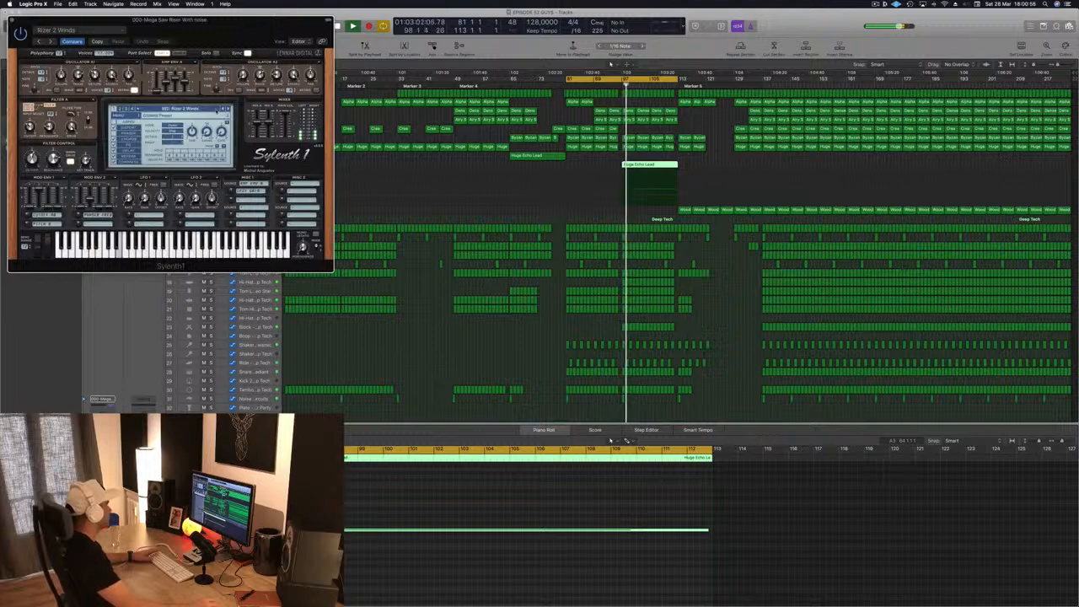
key([)
drag(244, 37, 427, 215)
click(649, 186)
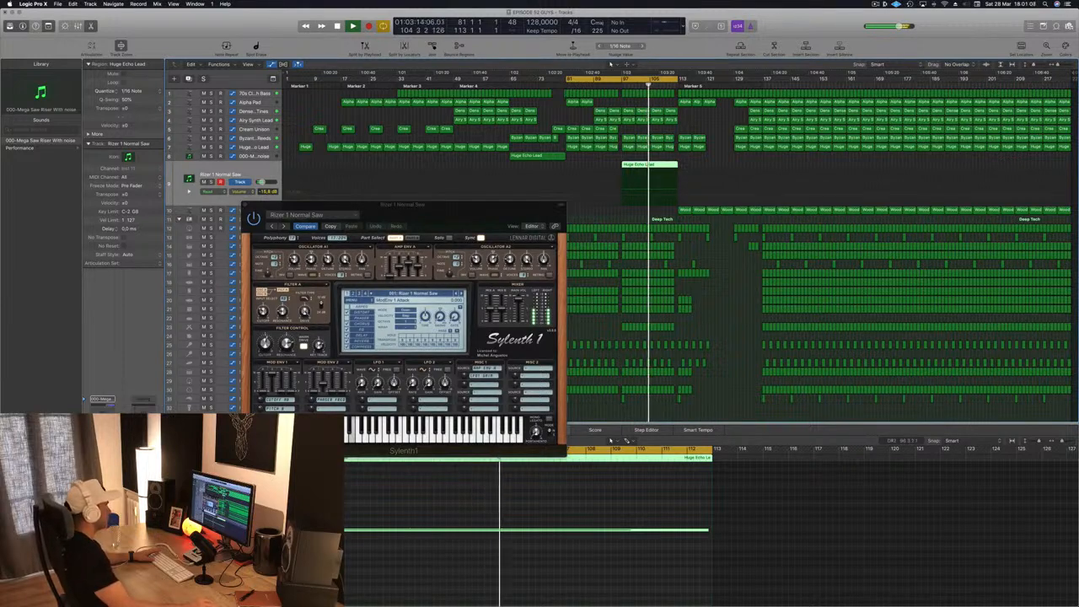
- Extend the cycle range to about bar 135, listen to the new riser, and close the Sylenth1 window
drag(483, 212, 536, 170)
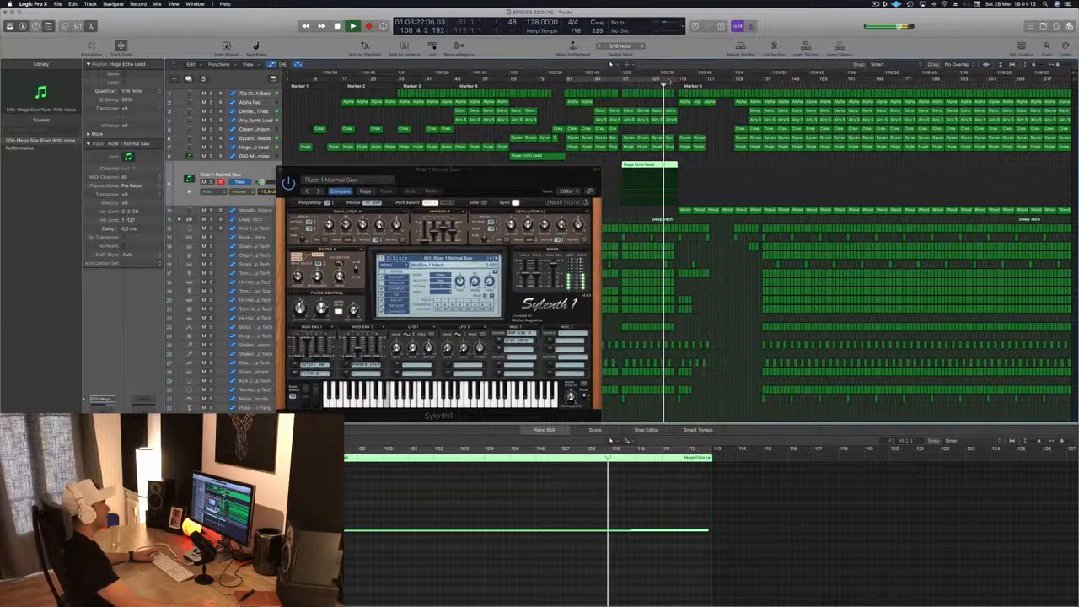
click(670, 80)
drag(677, 79, 755, 81)
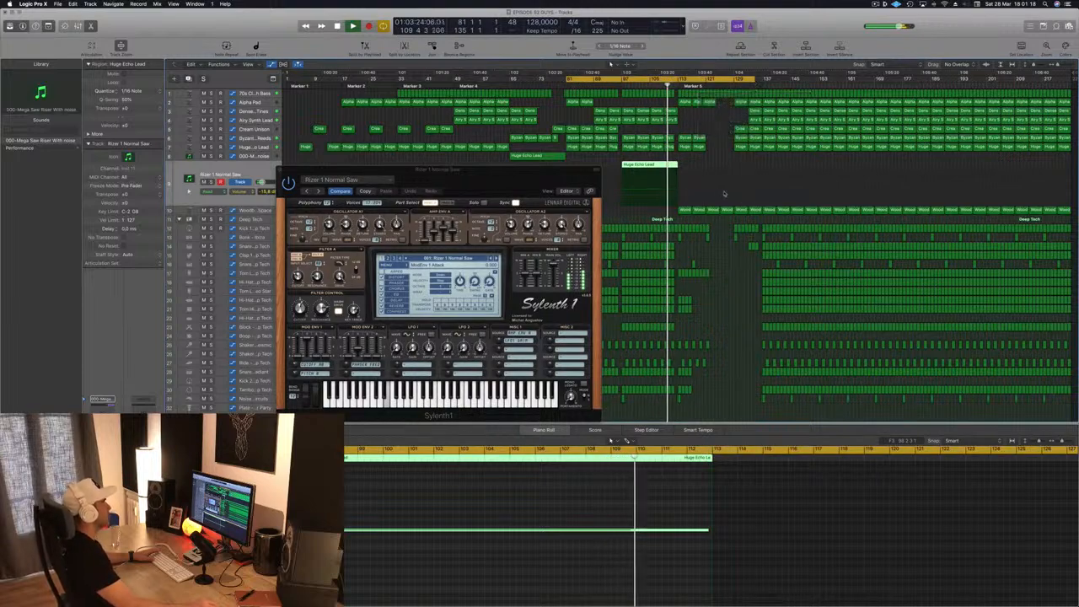
mouse_move(544, 176)
mouse_down()
mouse_move(508, 187)
mouse_move(557, 167)
mouse_up()
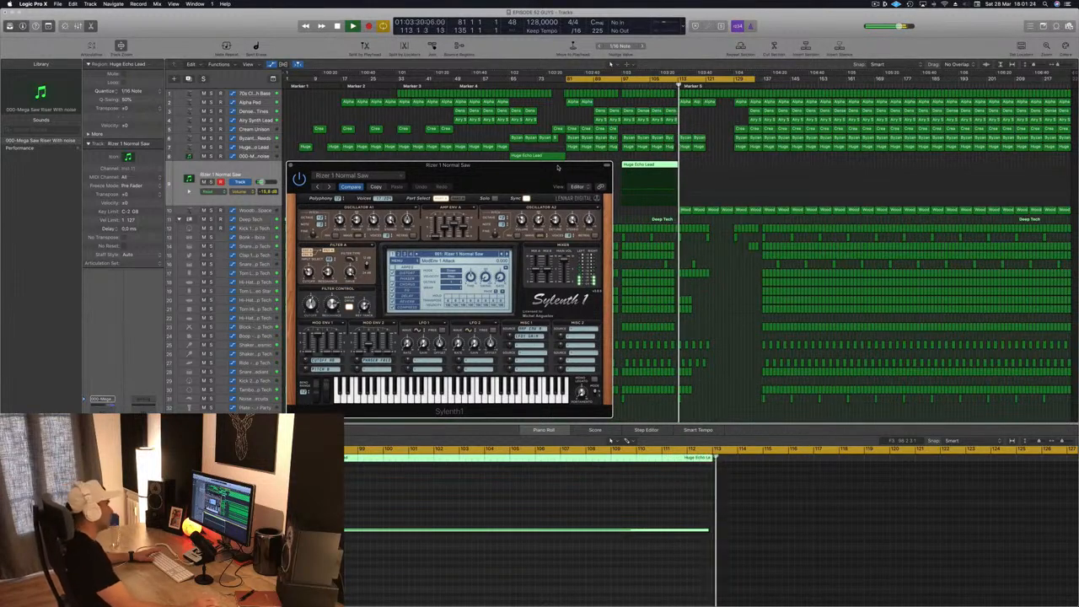
drag(557, 167, 658, 174)
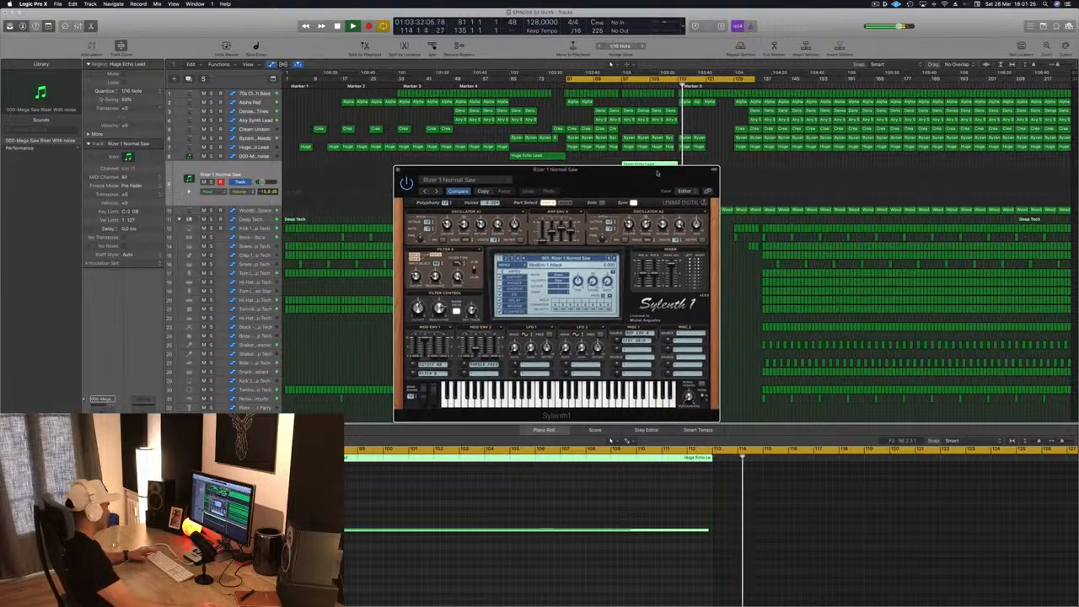
click(399, 171)
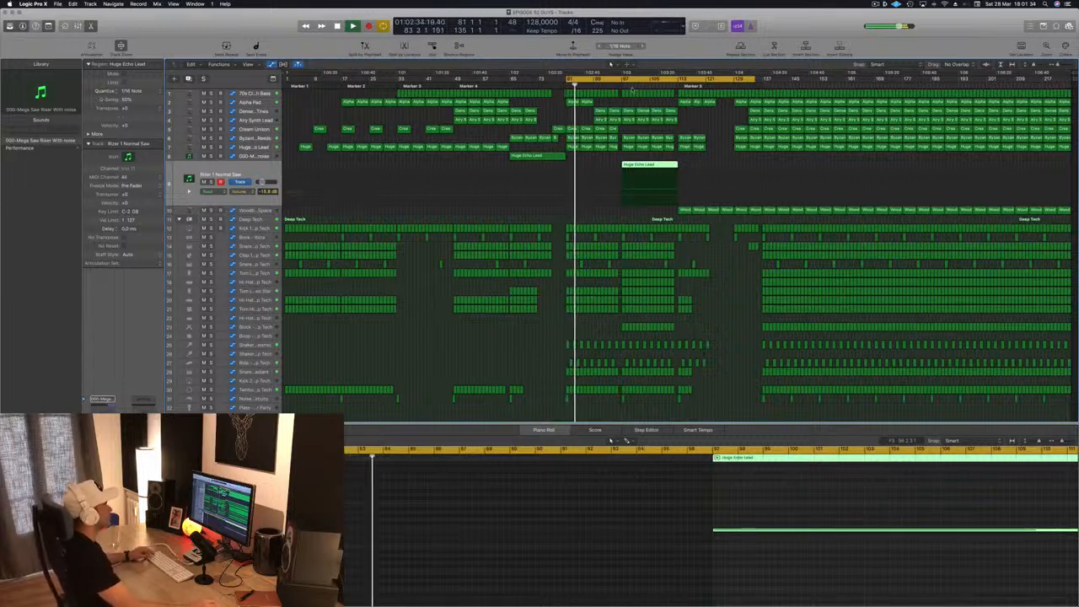
- Save the project and audition the Rizer 1 Normal Saw riser in the mix from bar 97
click(619, 85)
key(super+s)
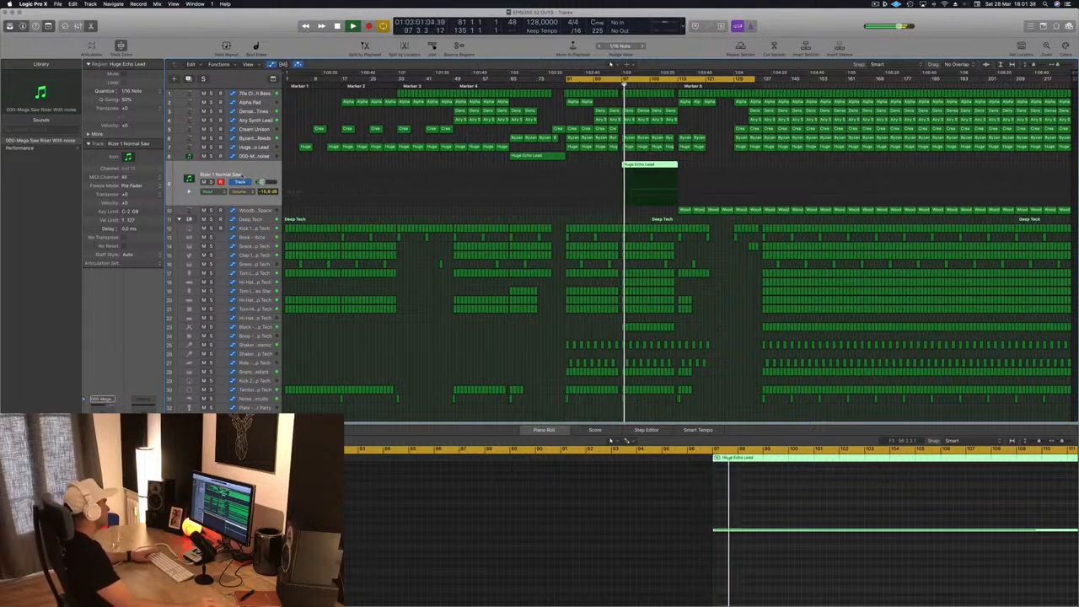
drag(645, 491, 749, 577)
scroll(748, 578, up, 3)
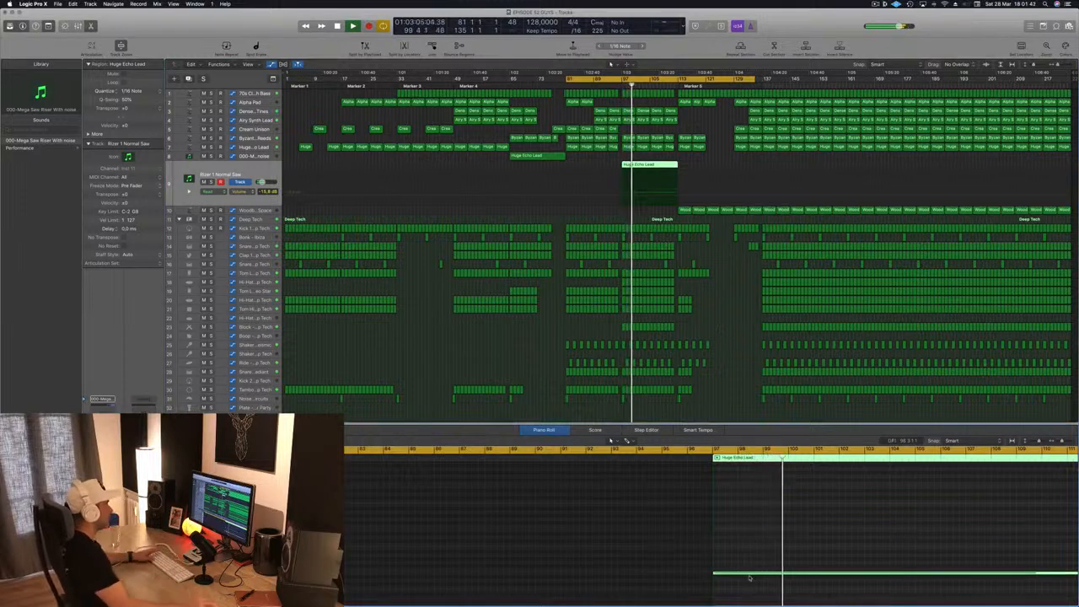
key(space)
key(space)
click(620, 85)
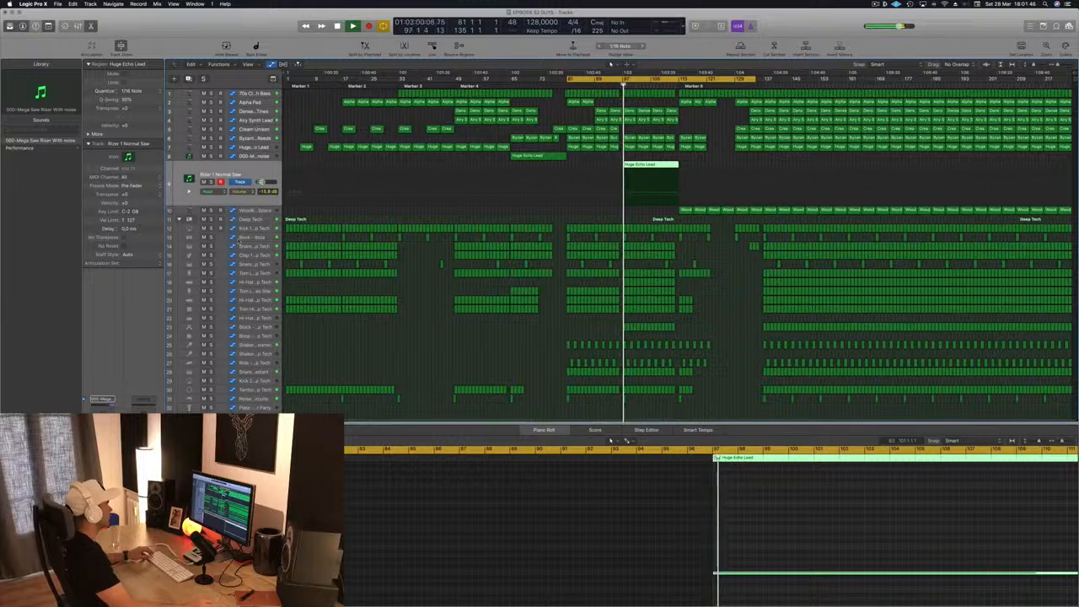
- Add a 130 Hz low cut in the Channel EQ on the Rizer 1 Normal Saw track and close the EQ
click(102, 409)
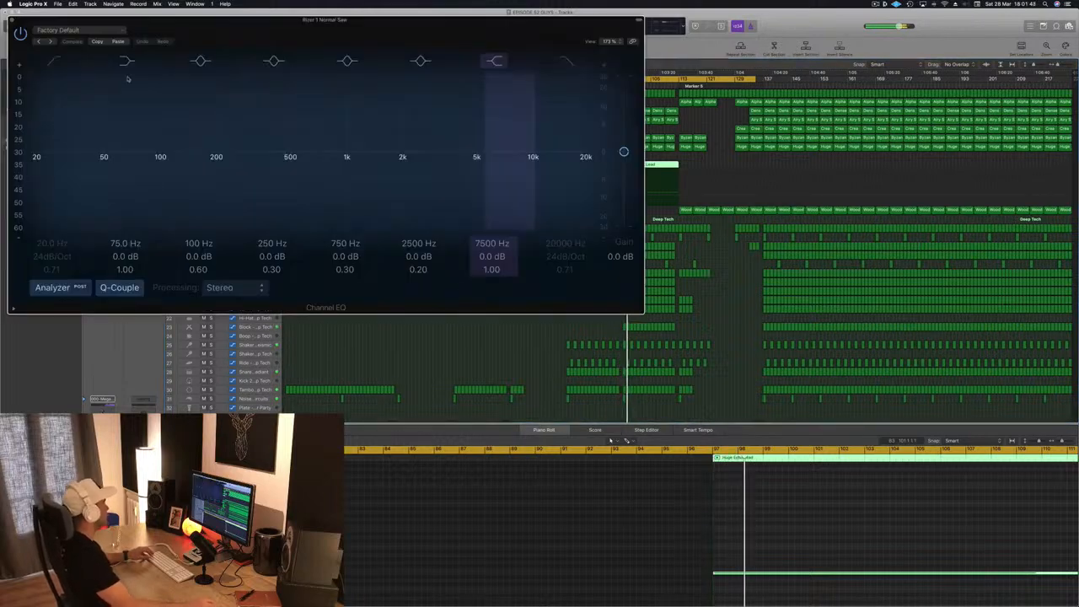
mouse_move(48, 90)
mouse_down()
mouse_move(167, 141)
mouse_move(213, 145)
mouse_up()
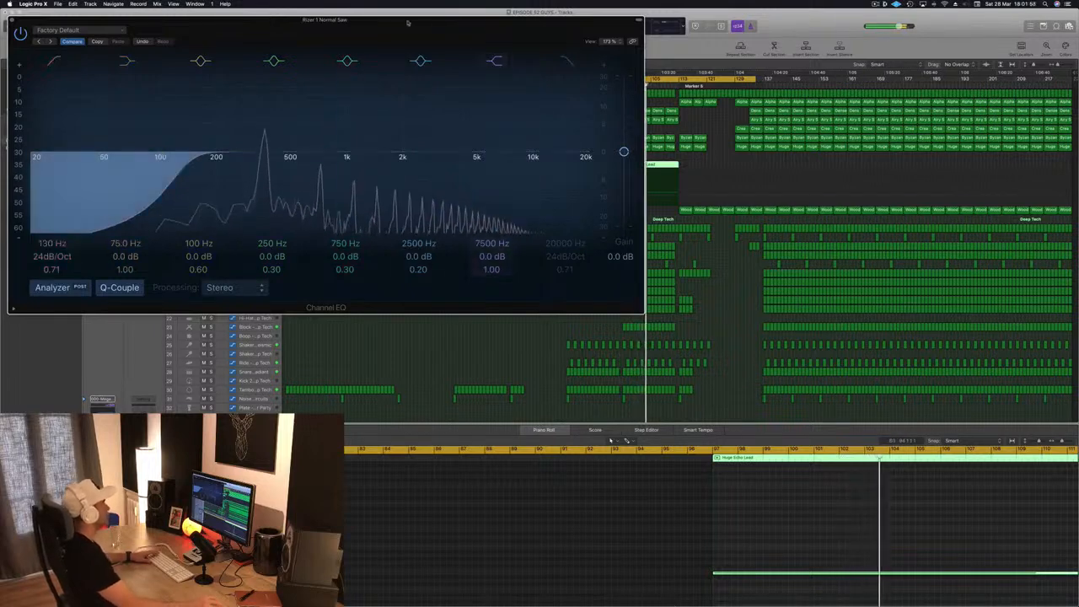
drag(405, 22, 450, 26)
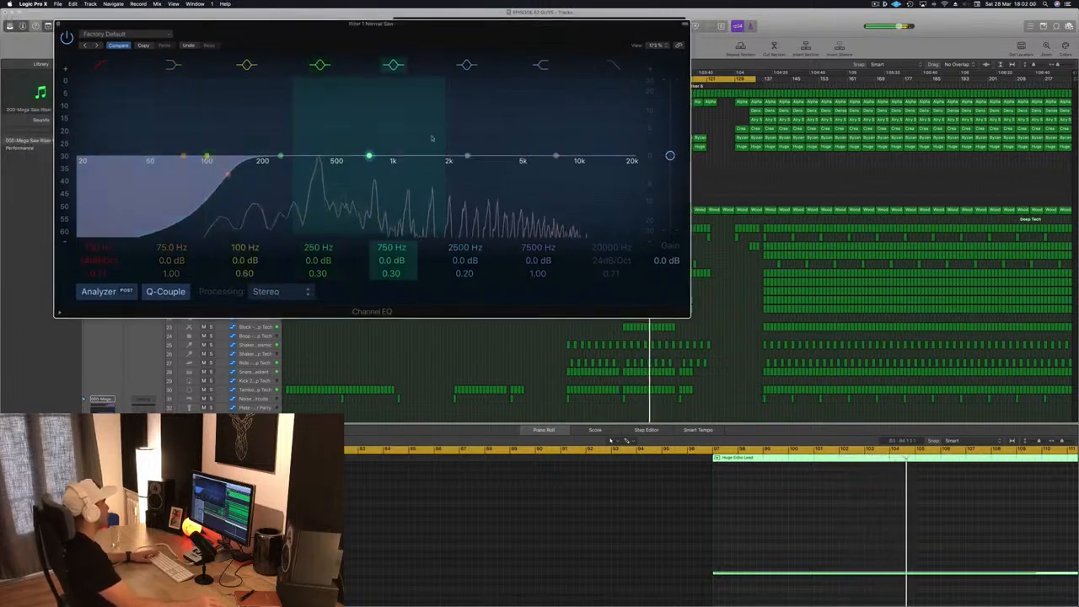
key(super+w)
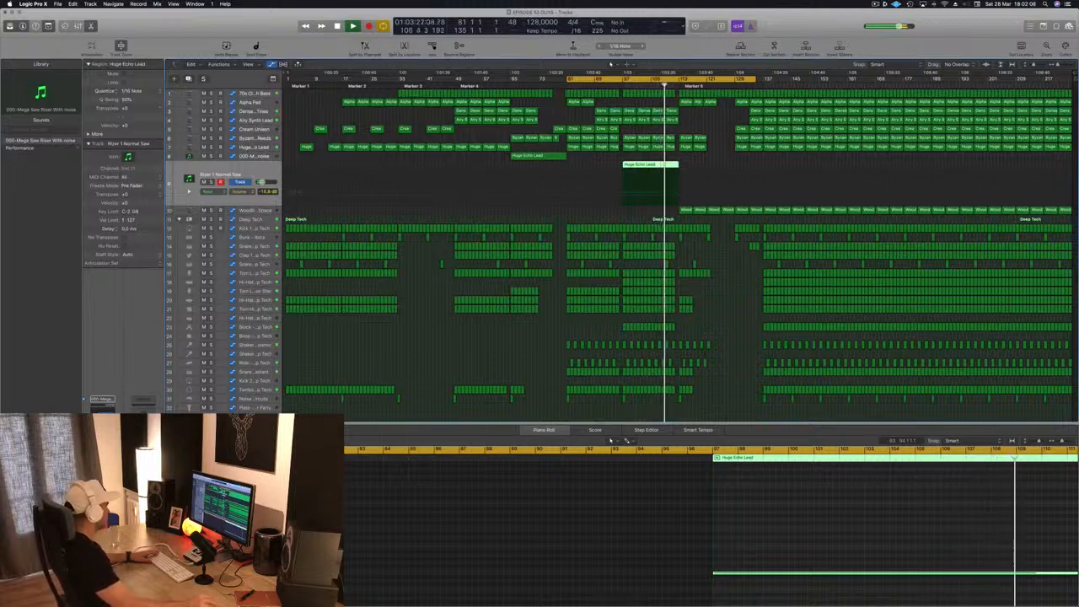
- Review the settings of the two Compressors on the Rizer 1 Normal Saw track and close both windows
click(102, 455)
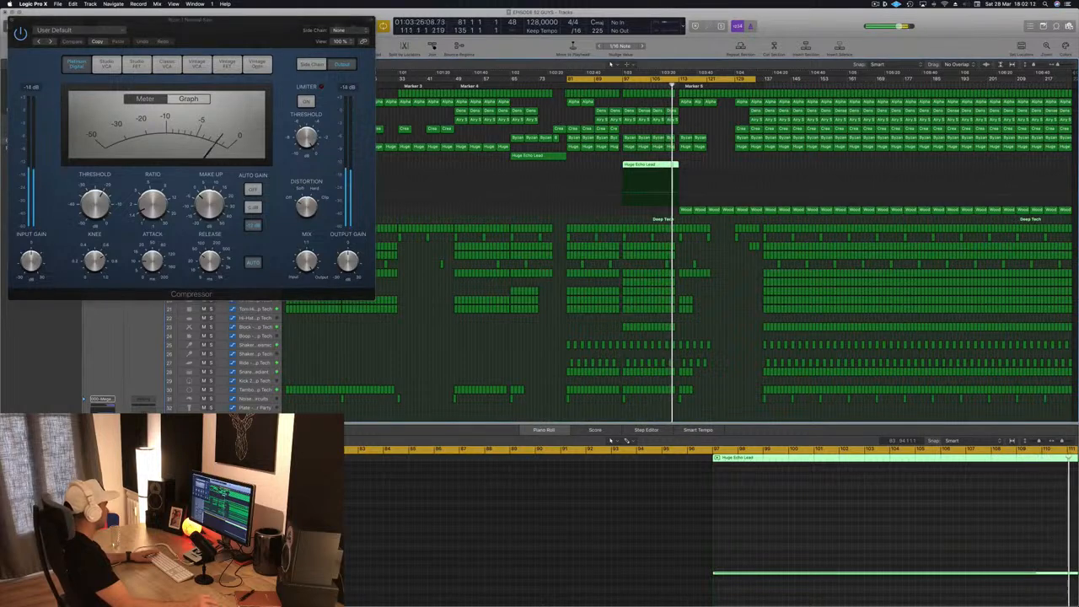
click(102, 464)
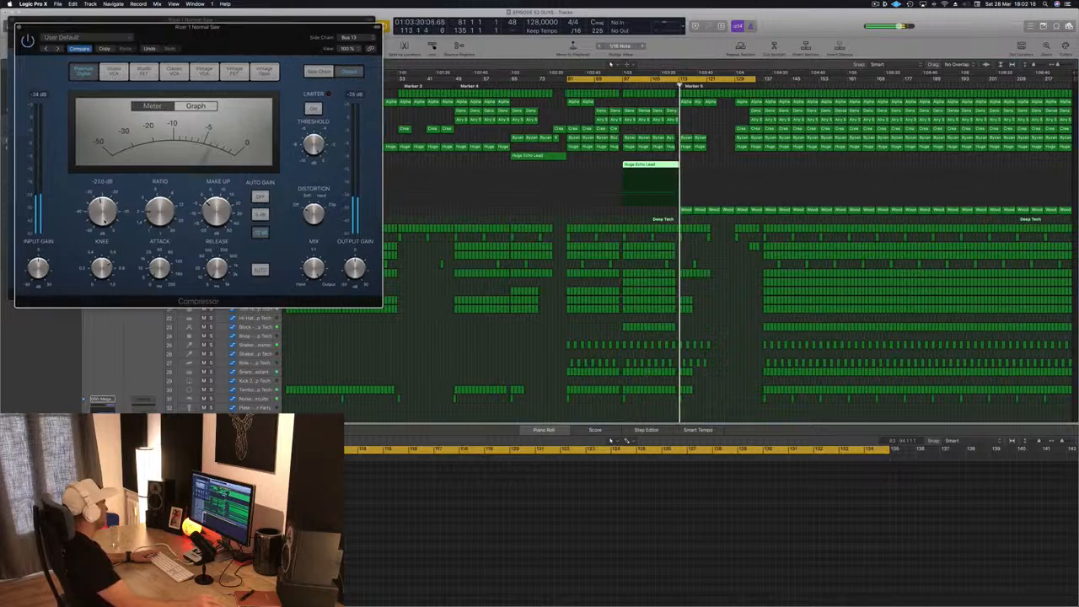
click(19, 27)
drag(25, 20, 68, 27)
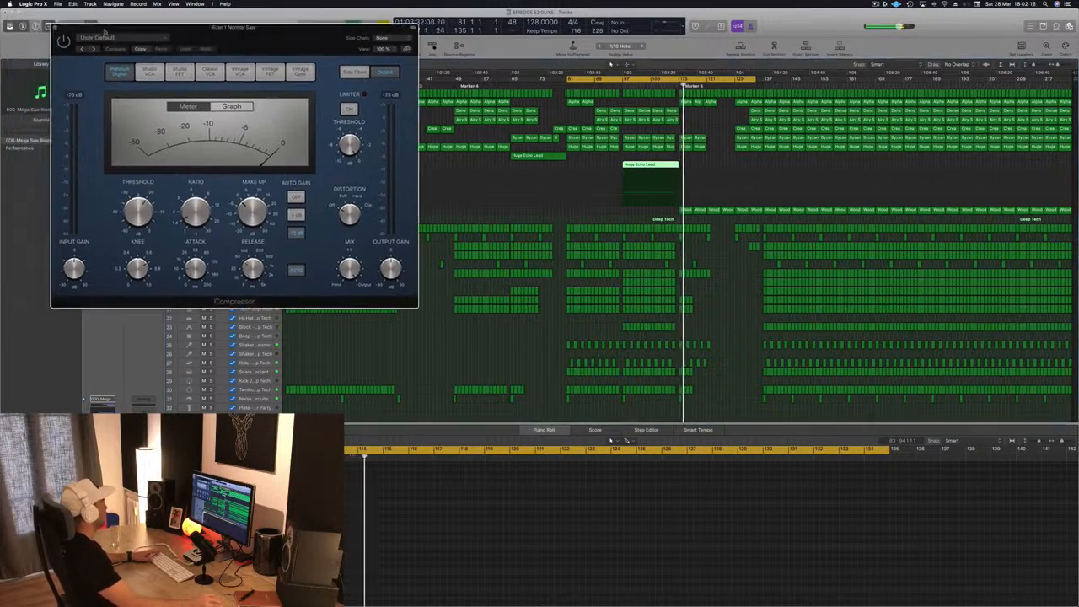
click(56, 28)
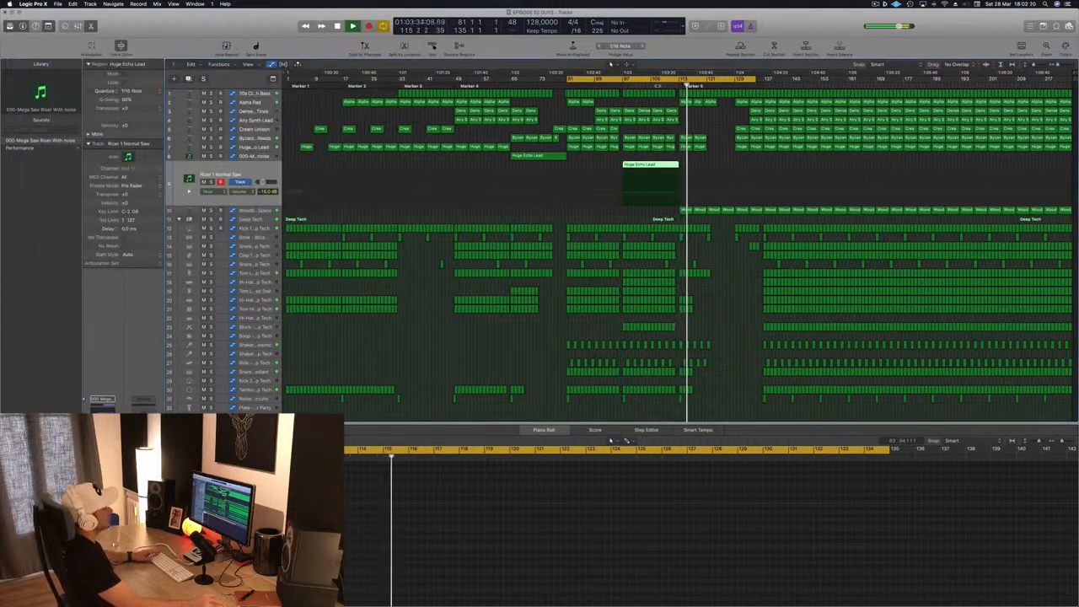
- Move the cycle range to start at bar 113 and end at about bar 167, and restart playback there
click(657, 84)
key(space)
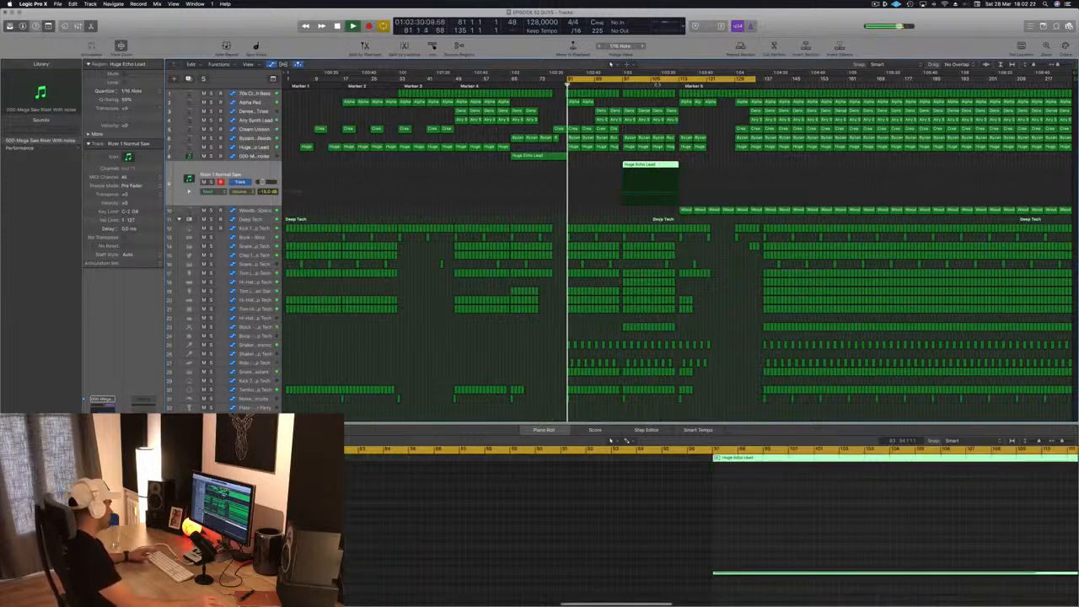
key(space)
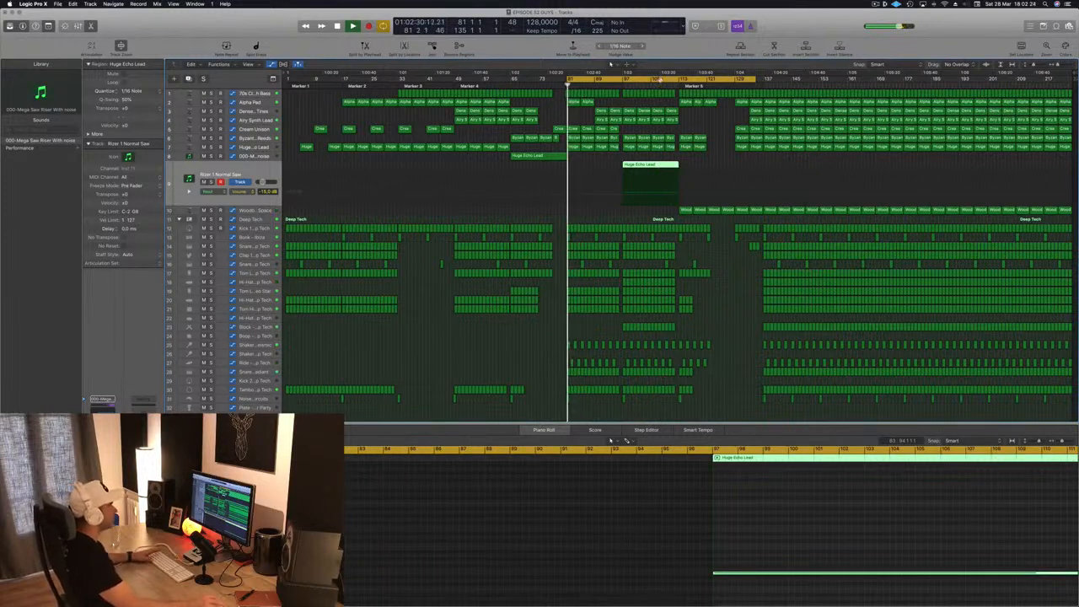
click(664, 79)
click(663, 78)
drag(658, 79, 764, 81)
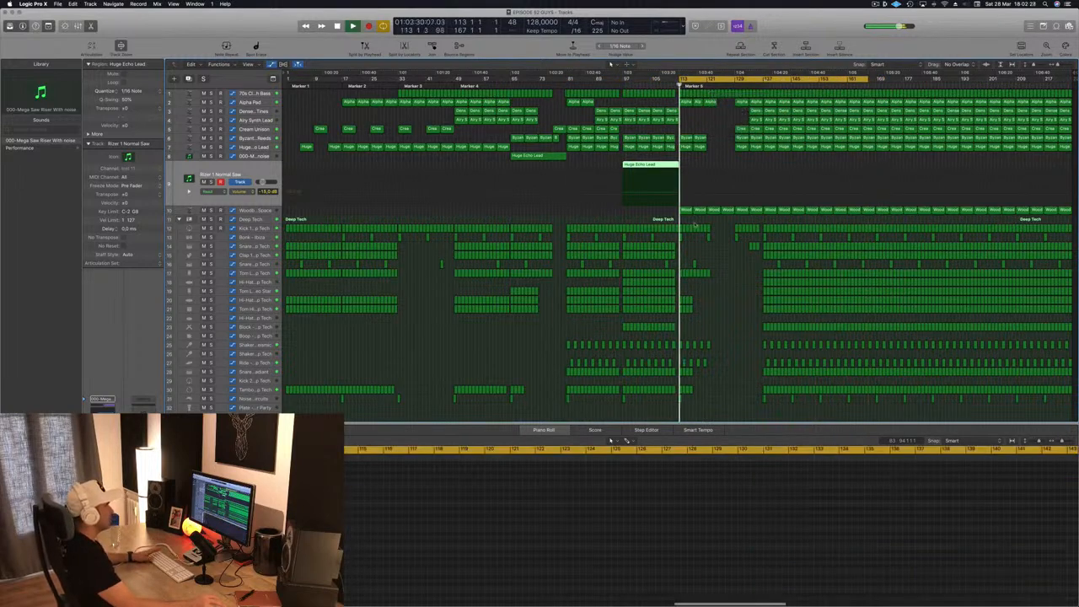
- Delete the four Woodblock Space regions between bars 113 and 129, and restart playback from bar 113
key(Down)
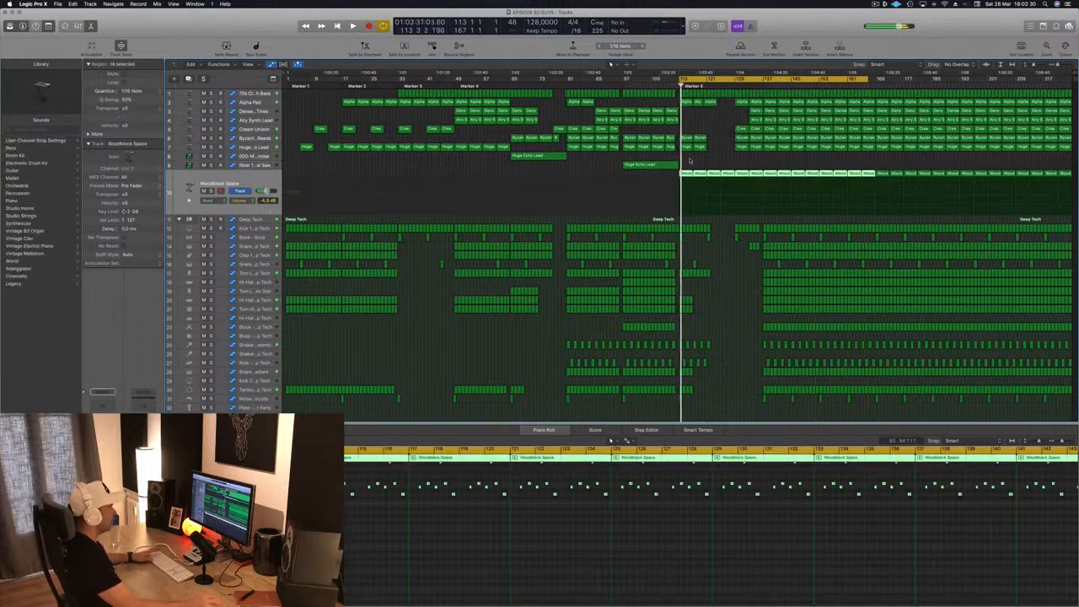
click(688, 165)
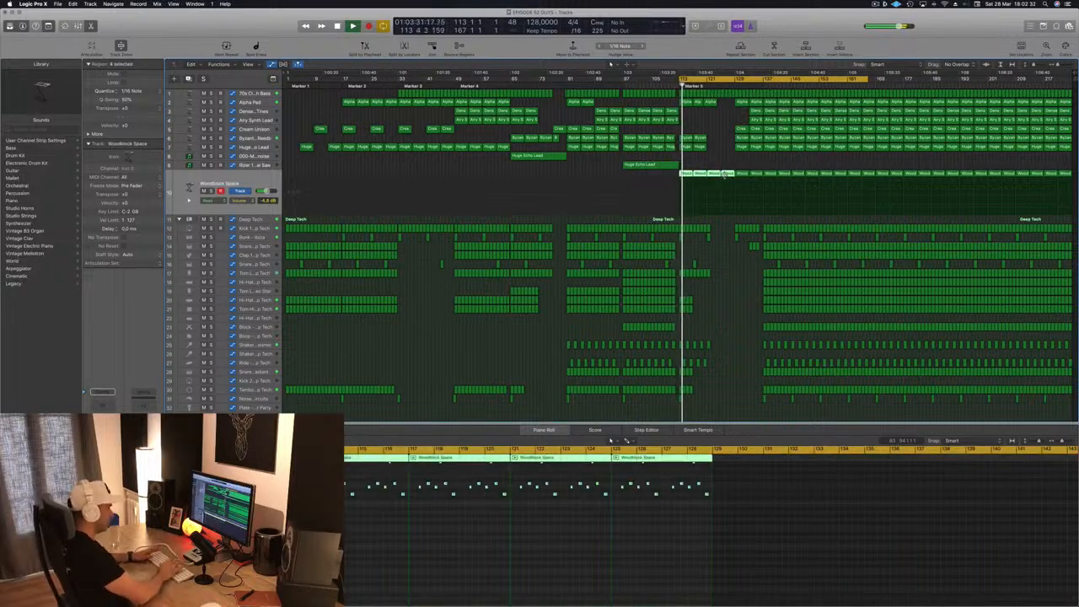
key(Delete)
key(space)
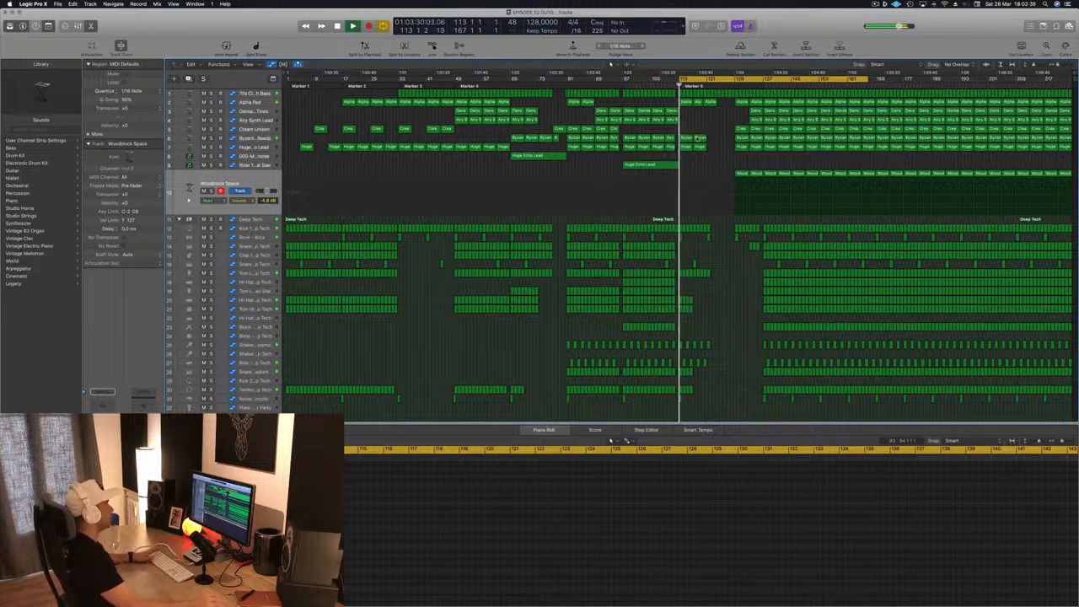
- Delete the 70s bass regions from bar 113 to bar 137 and the three Alpha Pad regions starting at bar 113
key(space)
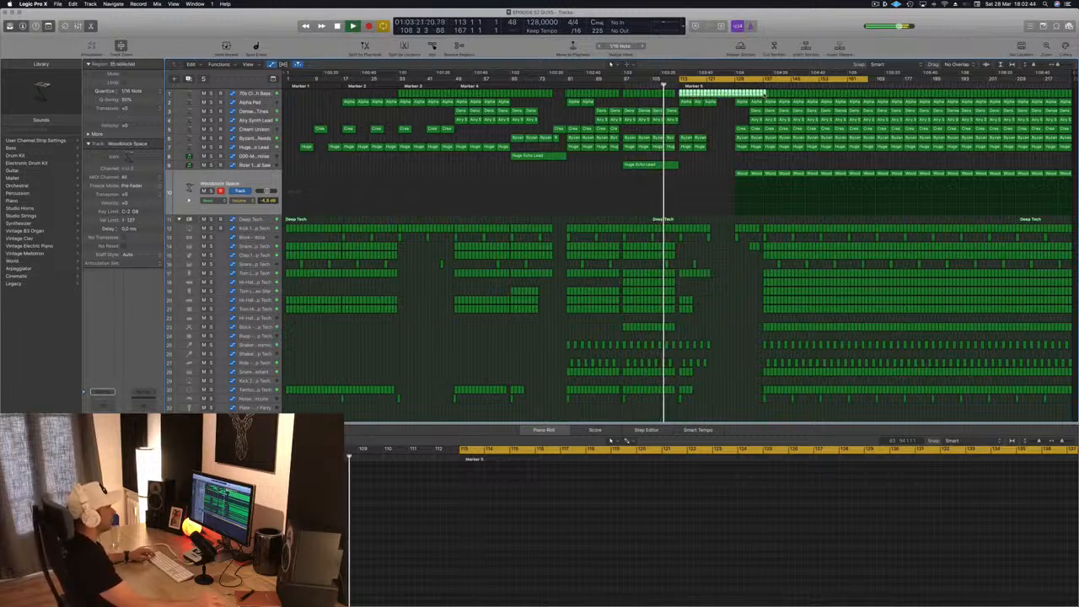
click(726, 106)
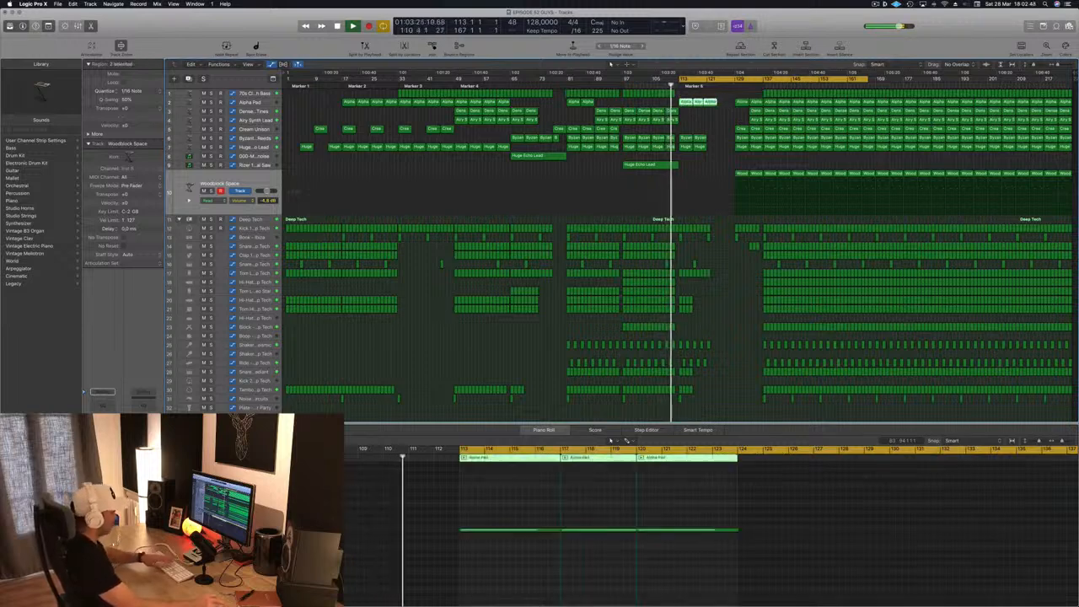
click(691, 135)
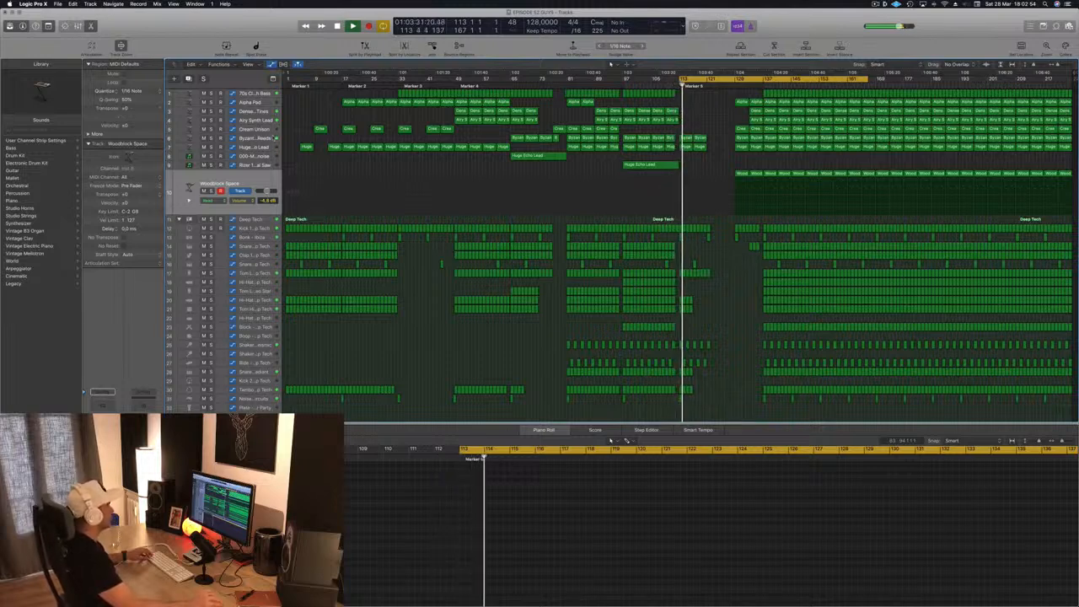
- Select the Byzantium Reeds track and audition its part in the mix from bar 113
click(274, 137)
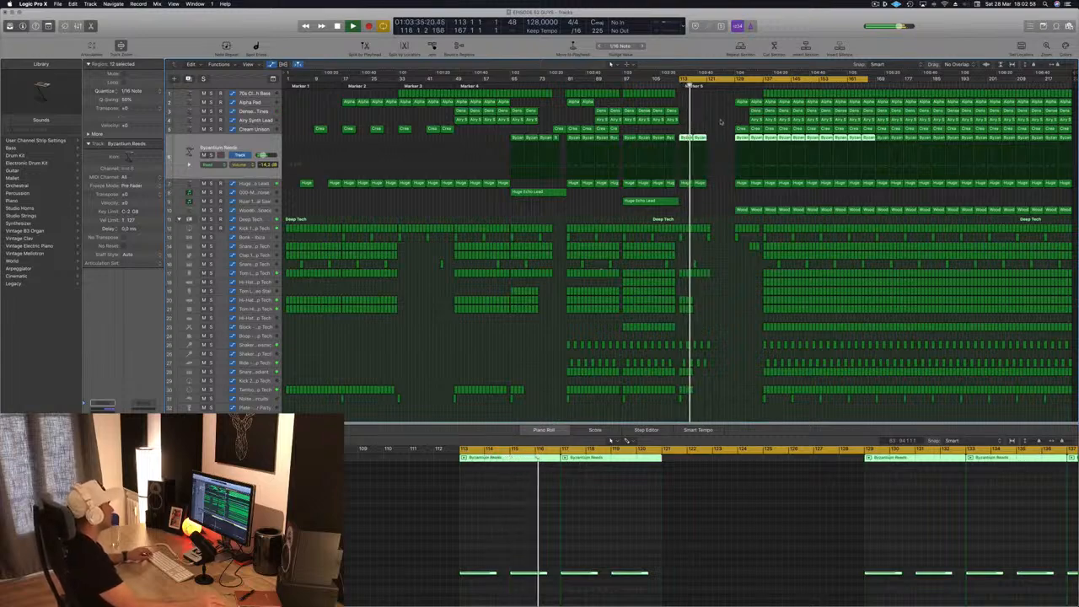
scroll(720, 121, up, 3)
key(space)
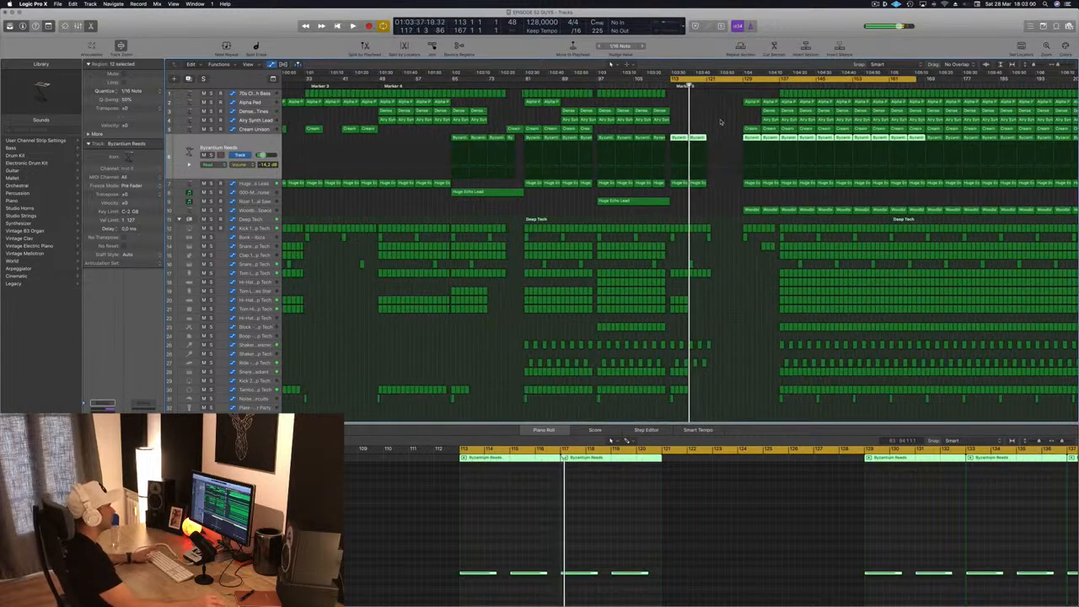
key(space)
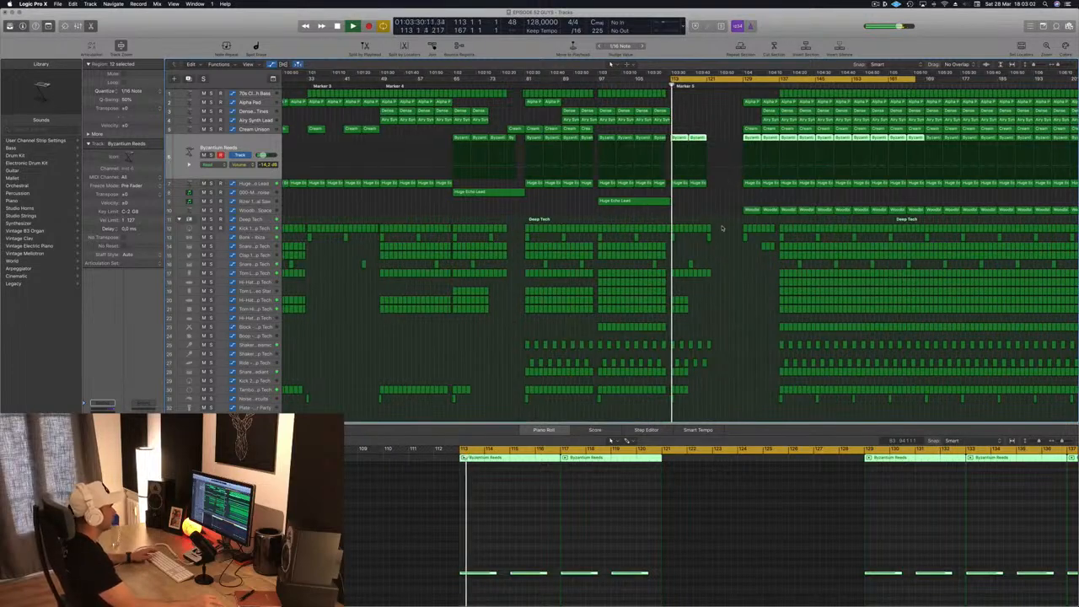
- Delete the Deep Tech drum regions between bars 113 and 121, keeping the noise region, and replay the section
drag(722, 227, 675, 242)
click(705, 256)
key(space)
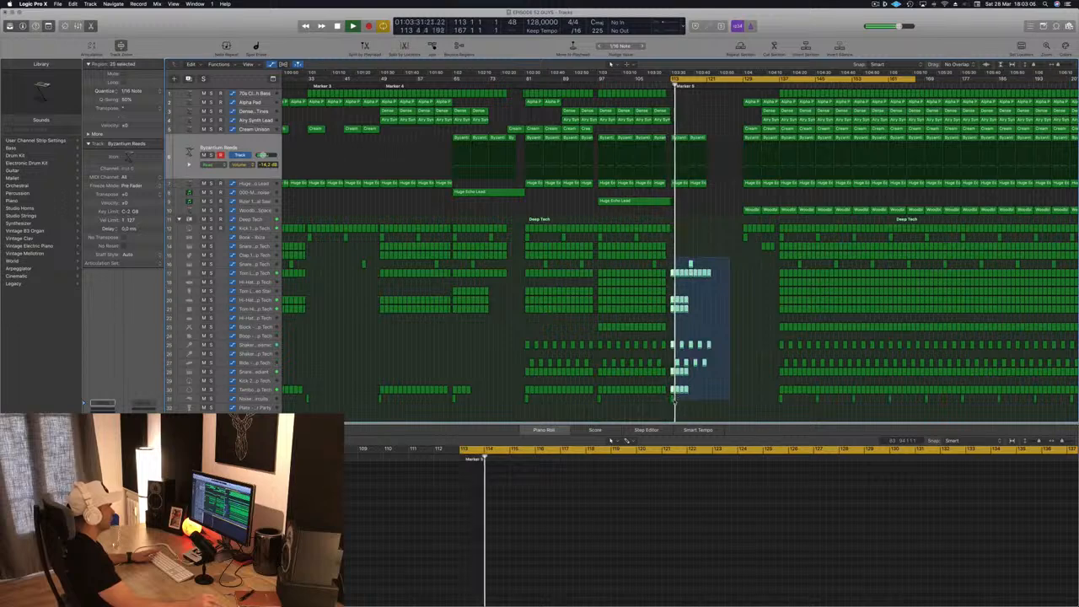
key(Delete)
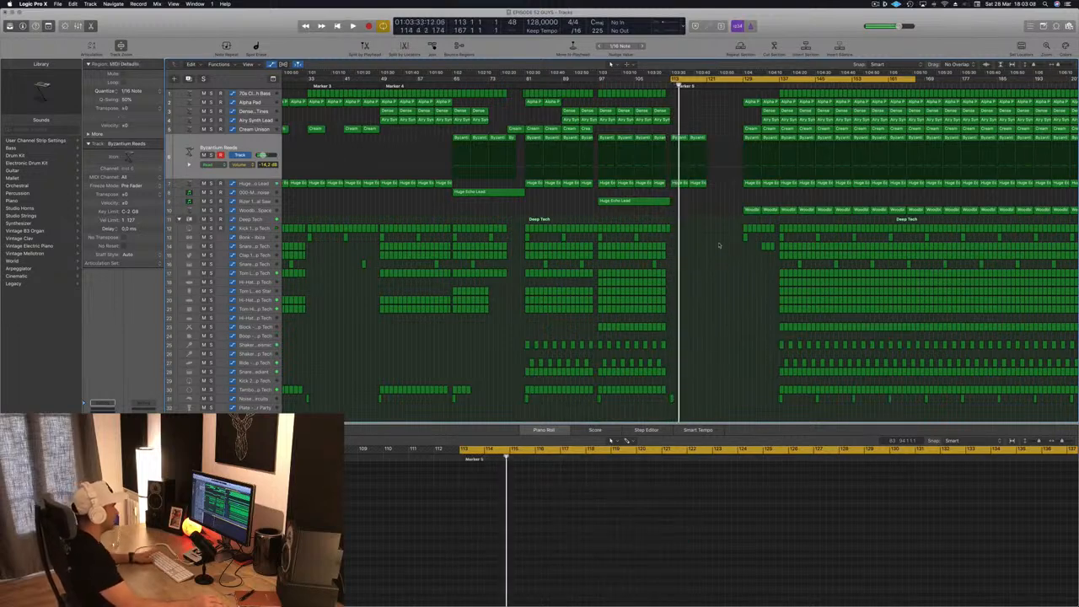
key(space)
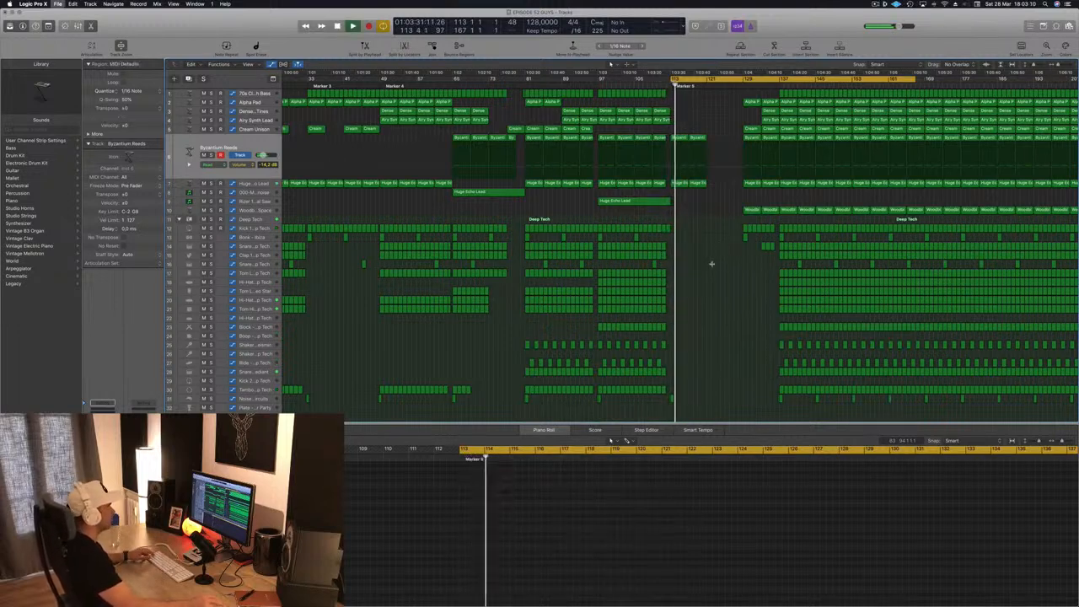
- Copy the Byzantium Reeds and Huge Echo Lead regions from bars 113–120 to fill bars 121–128
scroll(711, 264, up, 5)
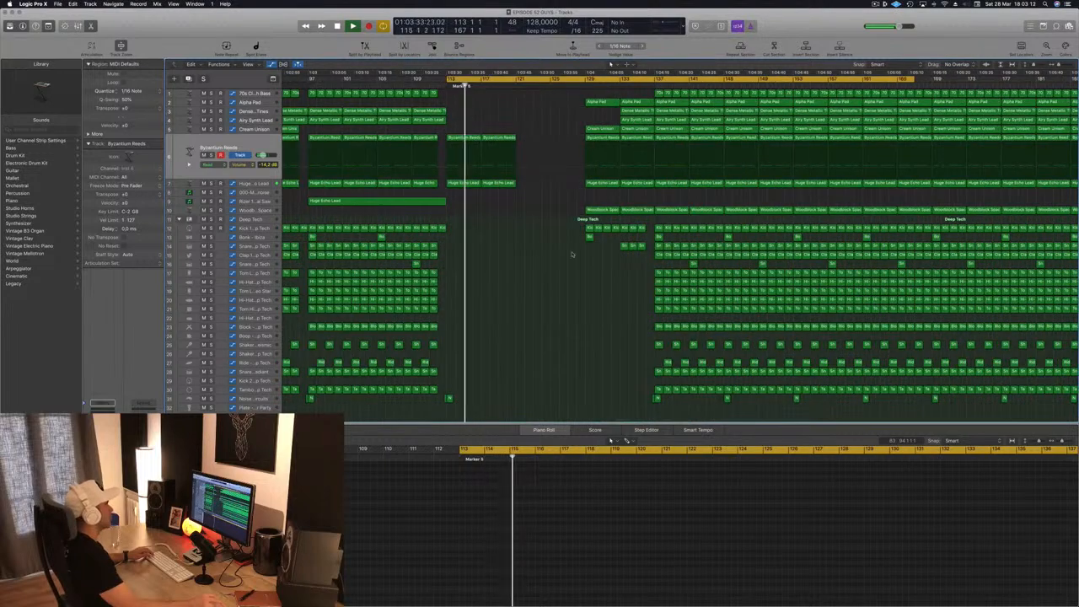
scroll(548, 244, down, 3)
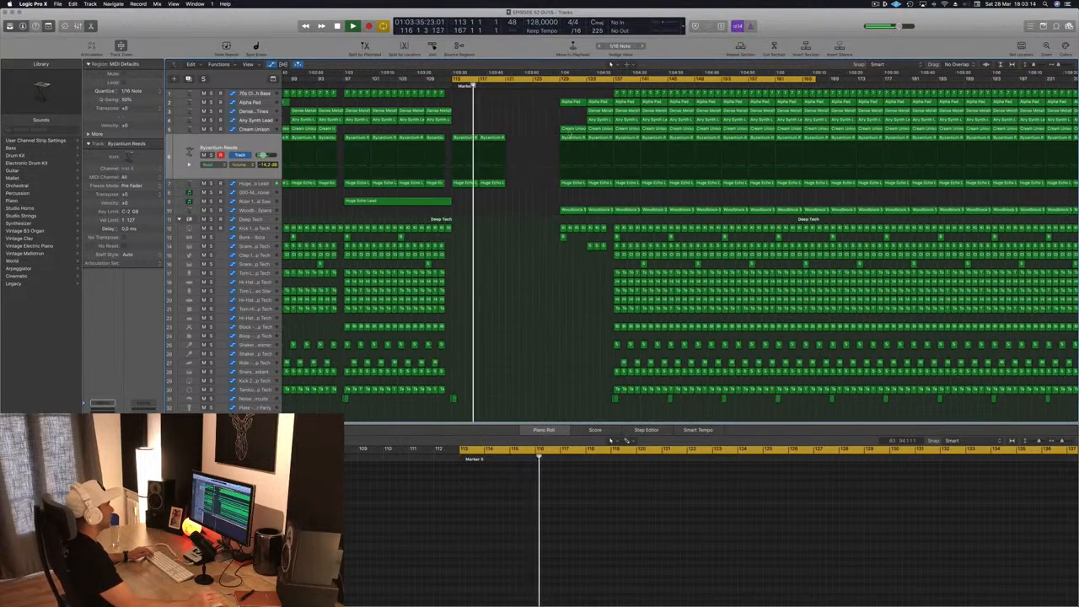
scroll(511, 131, up, 2)
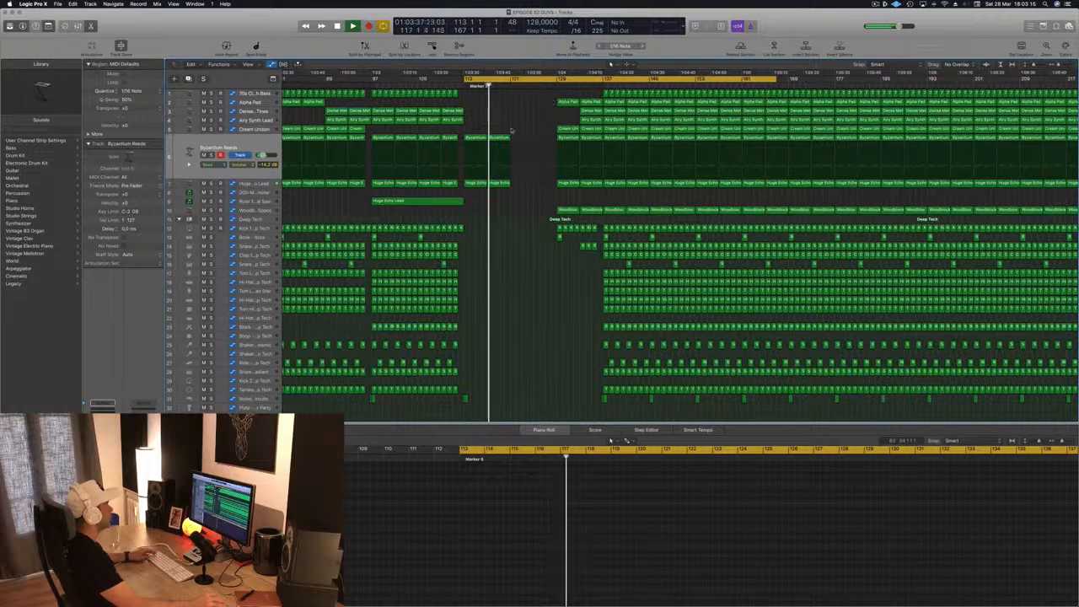
drag(511, 131, 465, 192)
drag(475, 137, 519, 145)
key(space)
- Move the Alpha Pad region from bar 129 to bar 121 and listen up to it
drag(566, 102, 521, 104)
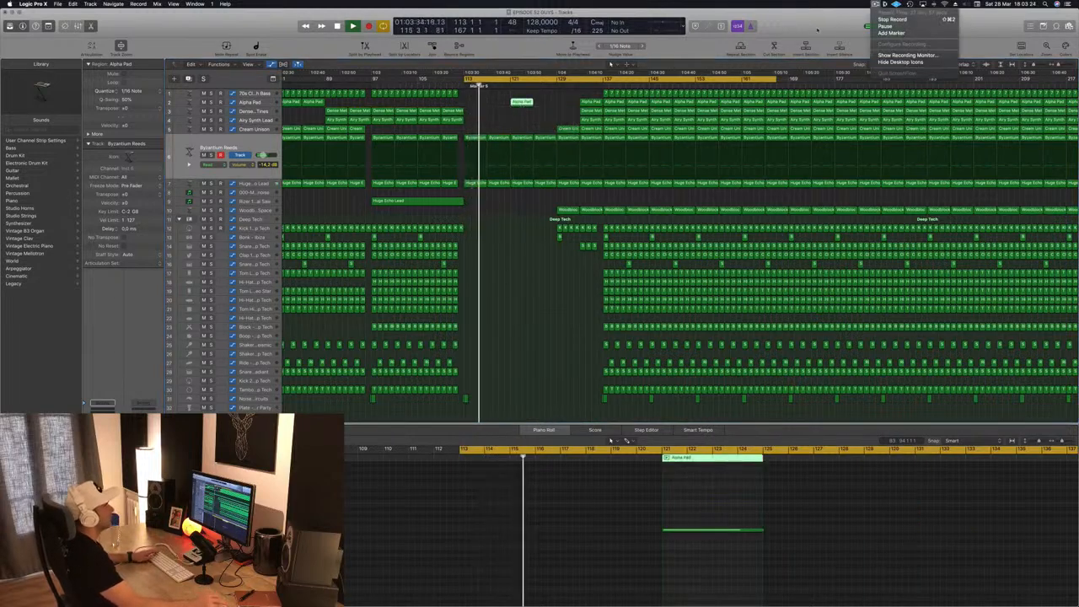
click(535, 365)
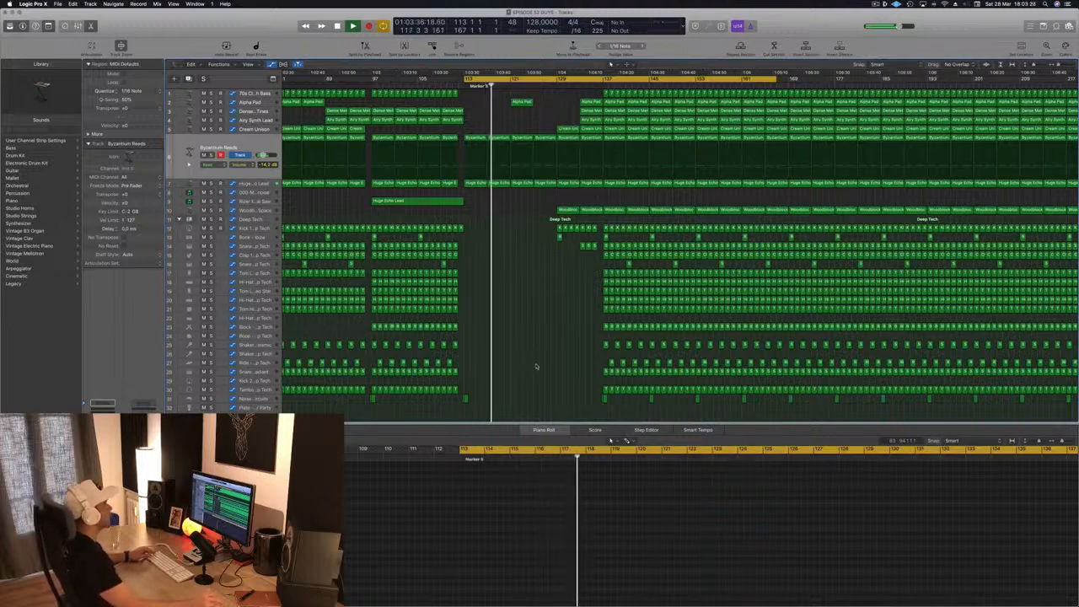
scroll(524, 168, up, 3)
scroll(524, 169, up, 2)
scroll(523, 169, right, 3)
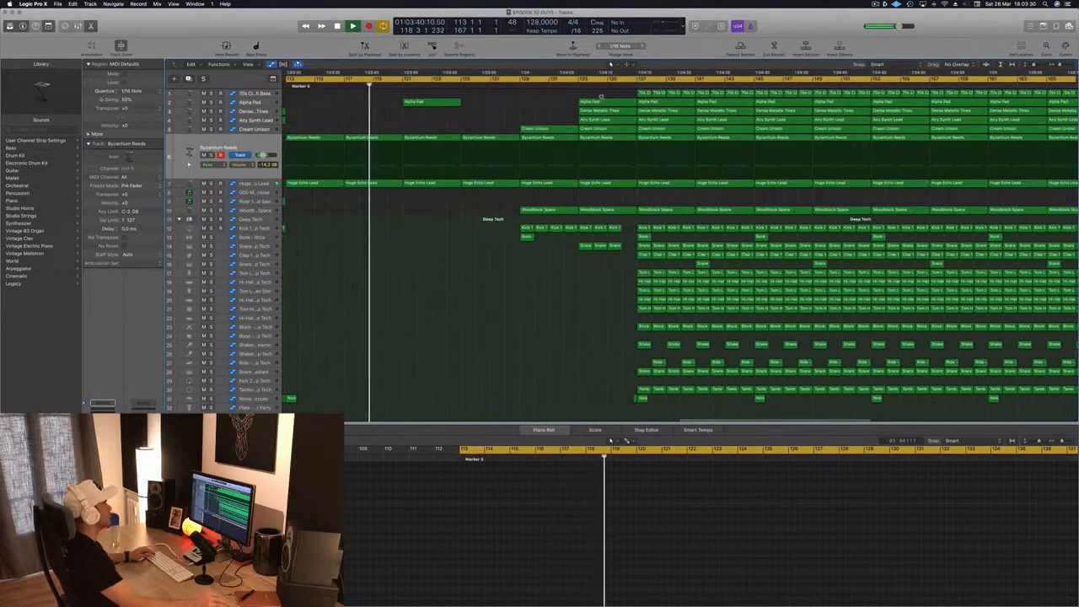
scroll(460, 99, down, 3)
scroll(460, 99, left, 1)
scroll(461, 100, left, 3)
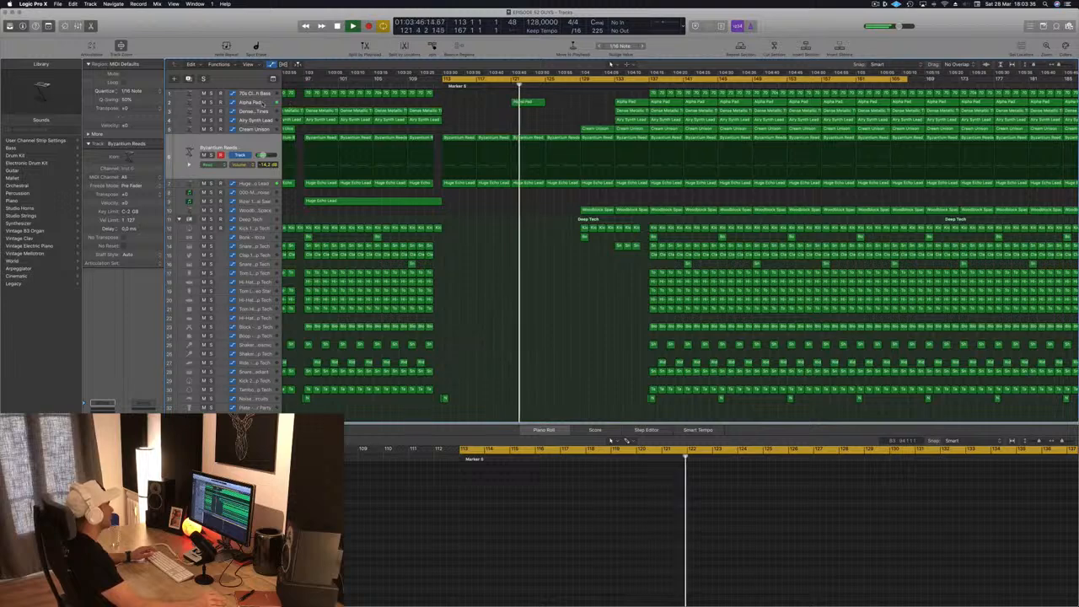
- Raise the Alpha Pad cutoff automation at bar 125 to about 78 %, and delete the Alpha Pad region at bar 121
click(253, 102)
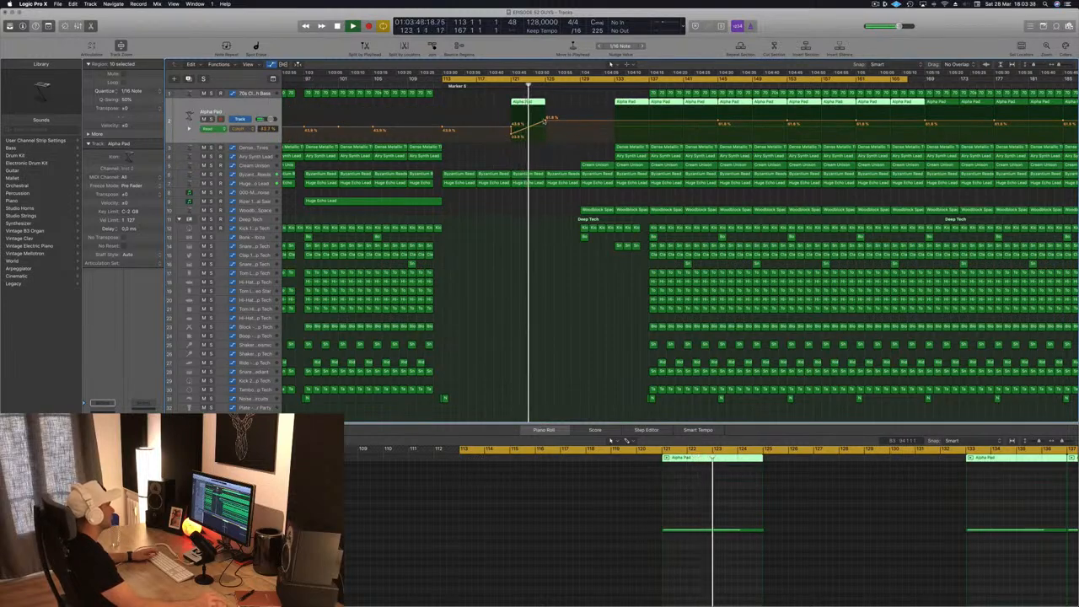
drag(549, 119, 549, 110)
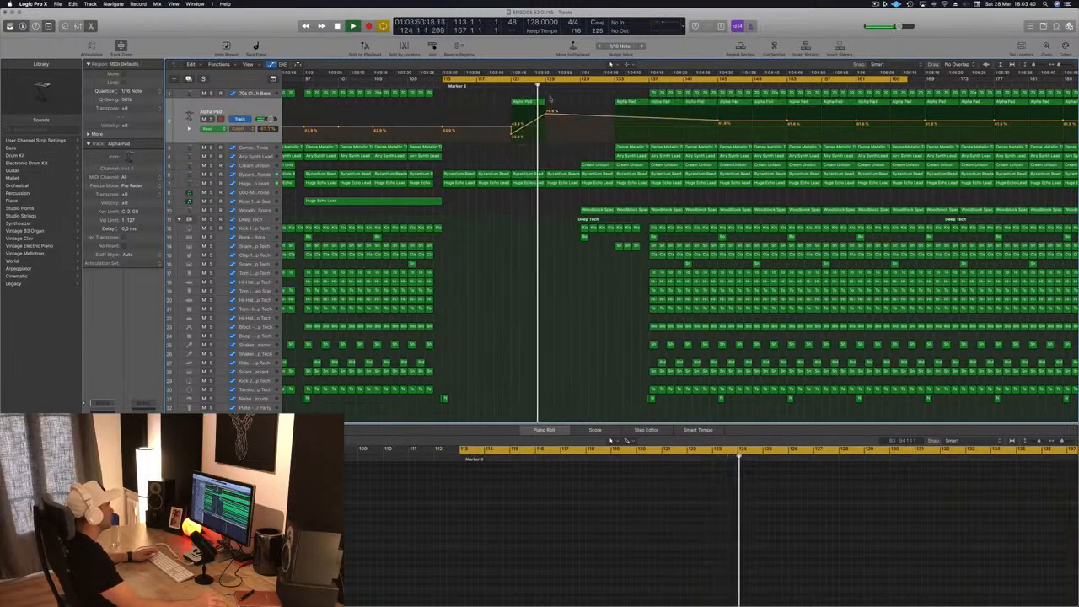
click(517, 102)
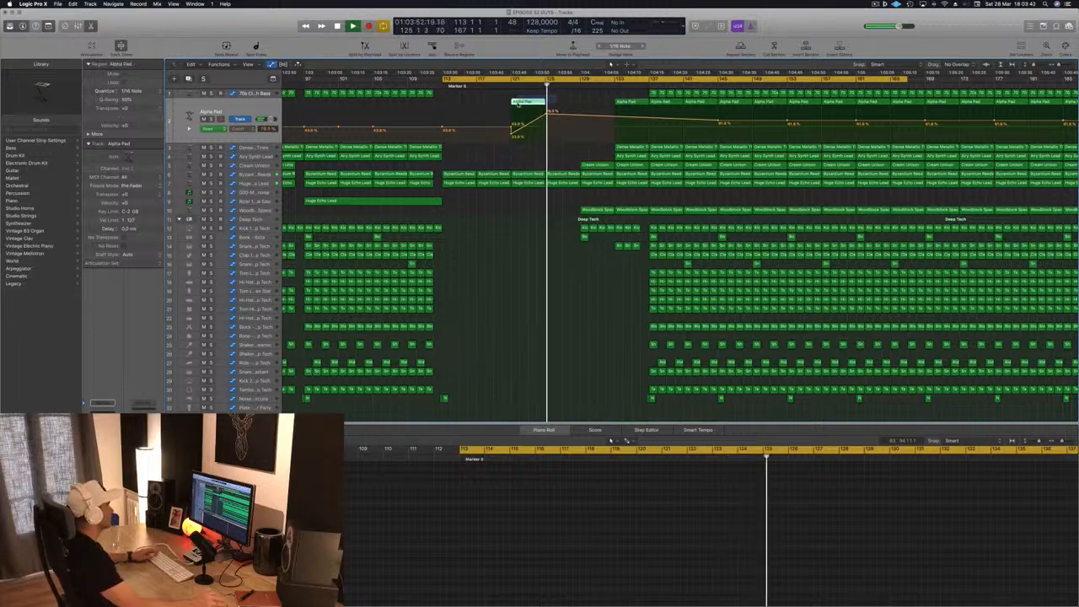
key(Delete)
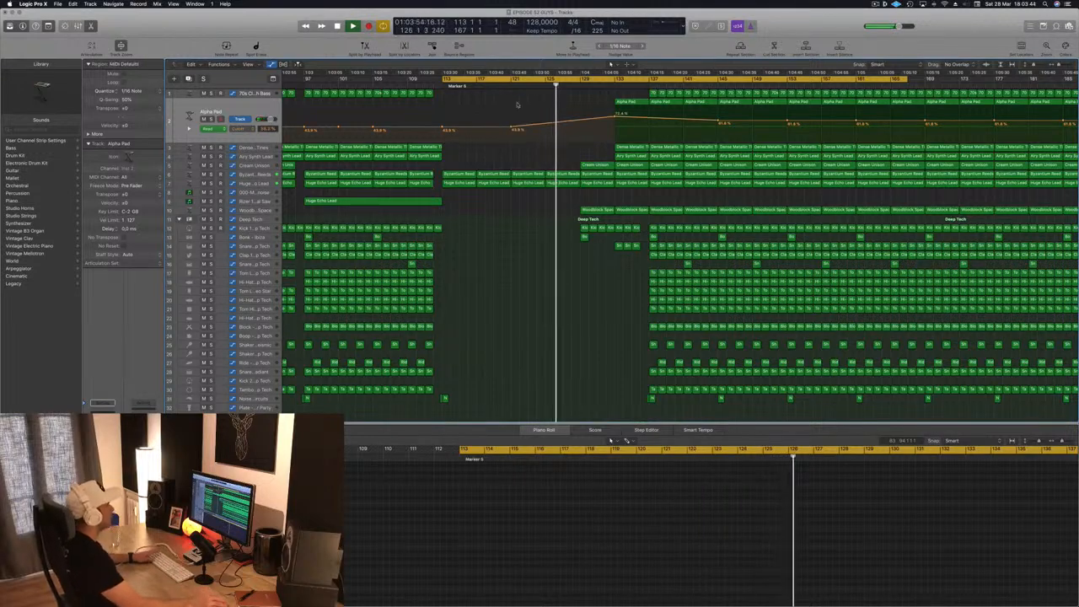
- Restart playback from bar 113 and copy the Cream Unison region from bar 129 to bar 117
key(space)
key(space)
scroll(513, 198, down, 3)
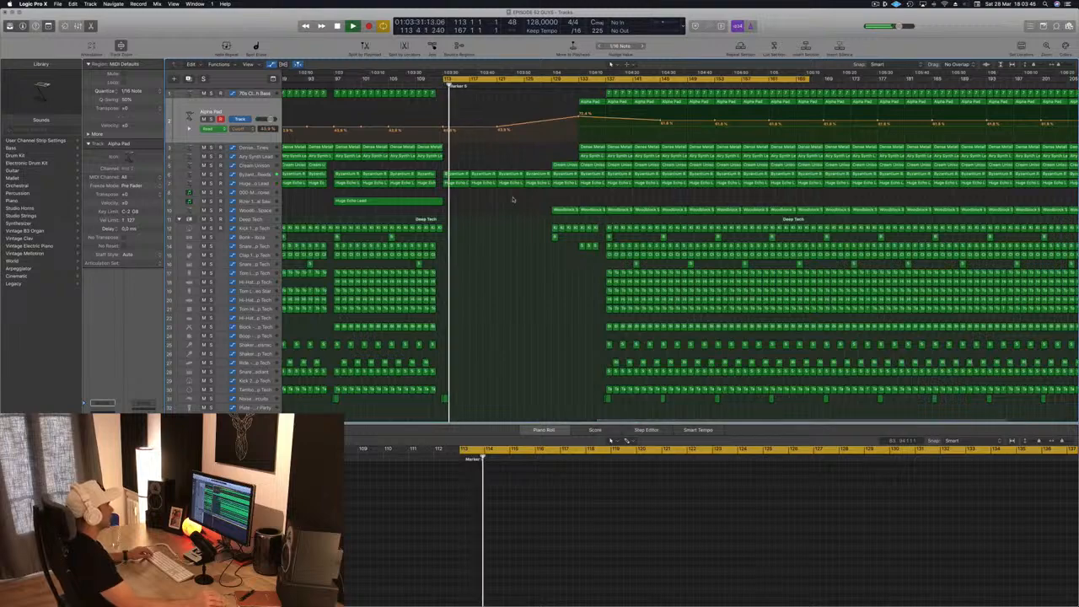
scroll(512, 199, down, 2)
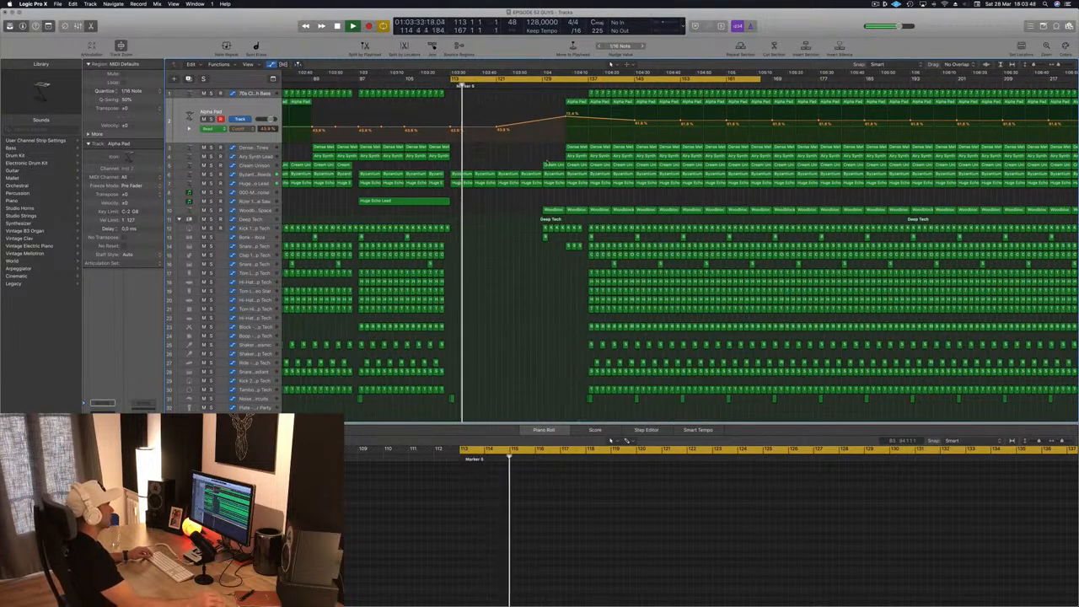
click(552, 164)
drag(552, 164, 485, 169)
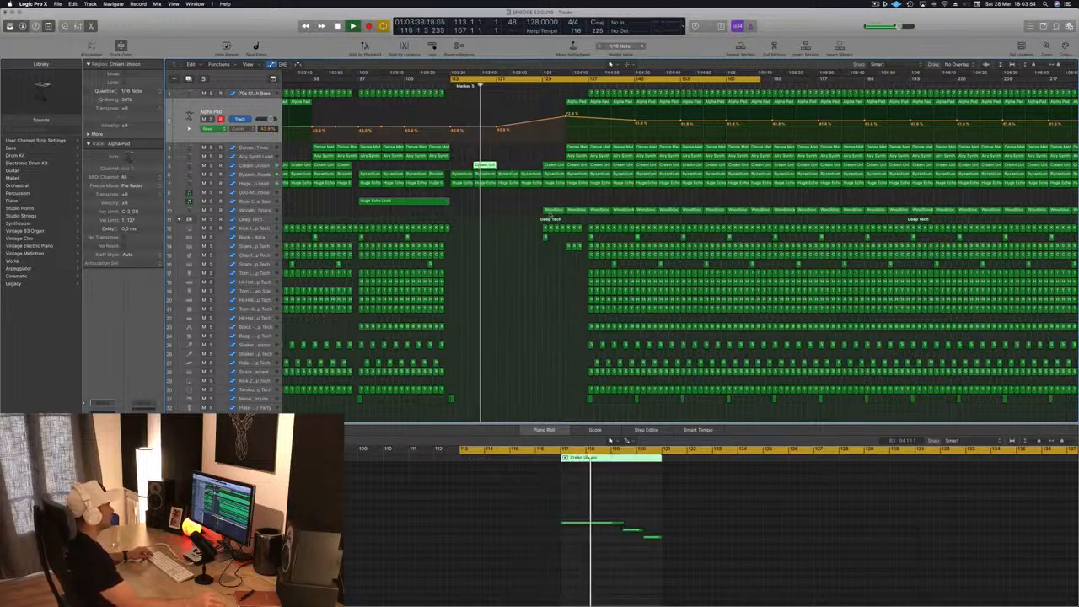
- Copy the Woodblock Space region from bar 129 to bars 125 and 121, and select its track
click(553, 210)
drag(553, 210, 531, 213)
key(super+Left)
key(super+Left)
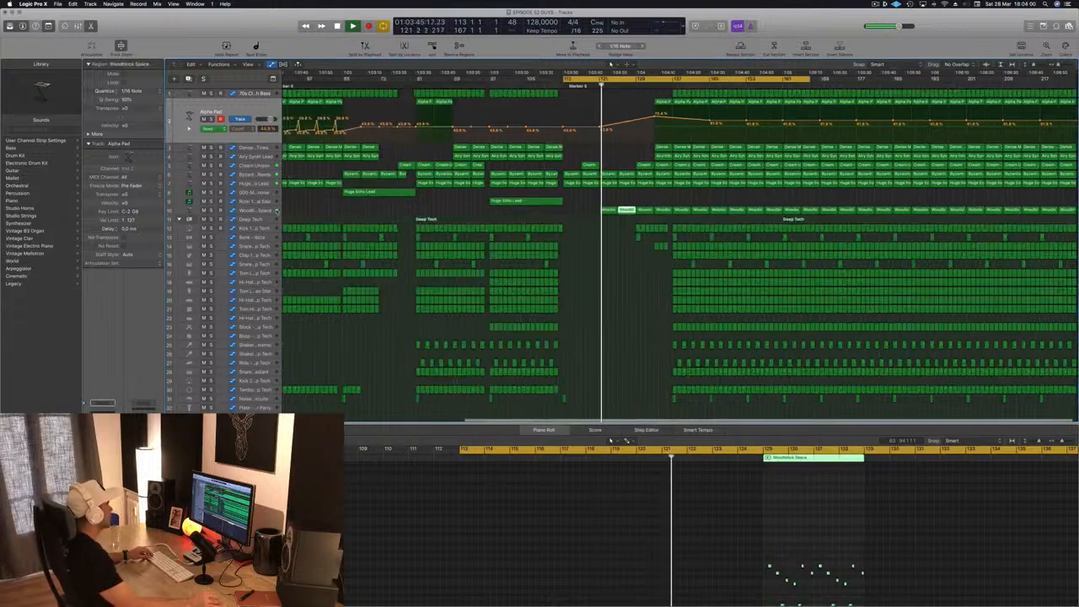
click(255, 210)
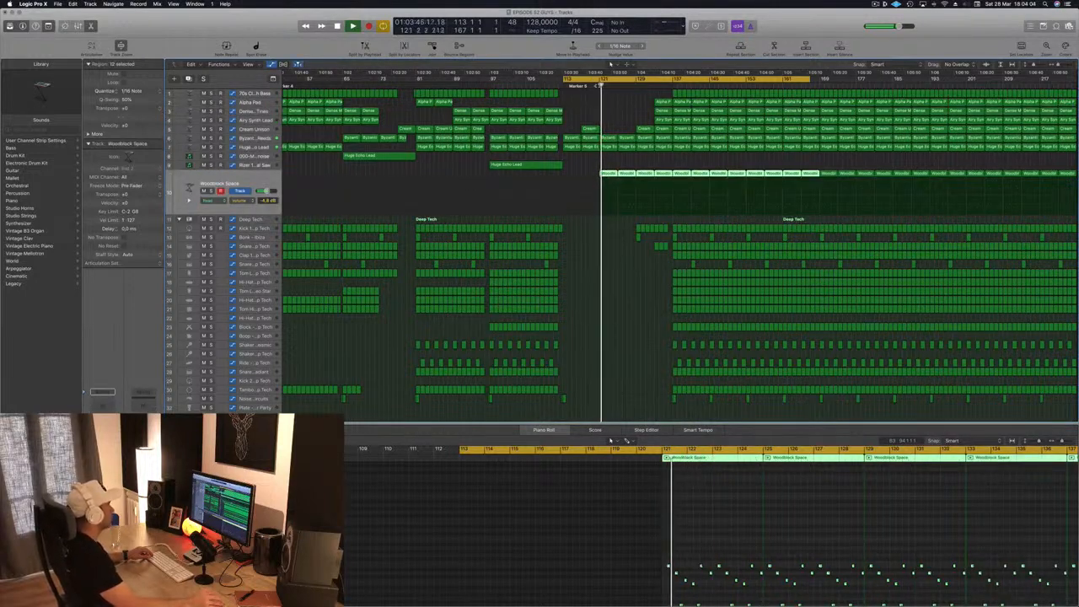
- Copy the Clap 2 region on the last drum track from bar 77 to bar 121
scroll(506, 371, down, 3)
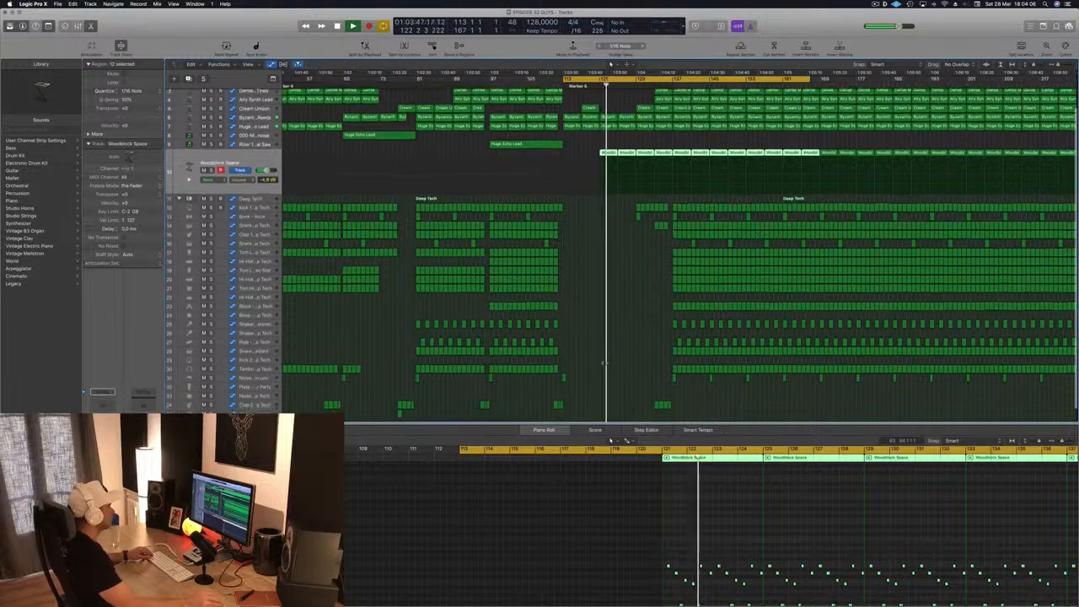
click(400, 395)
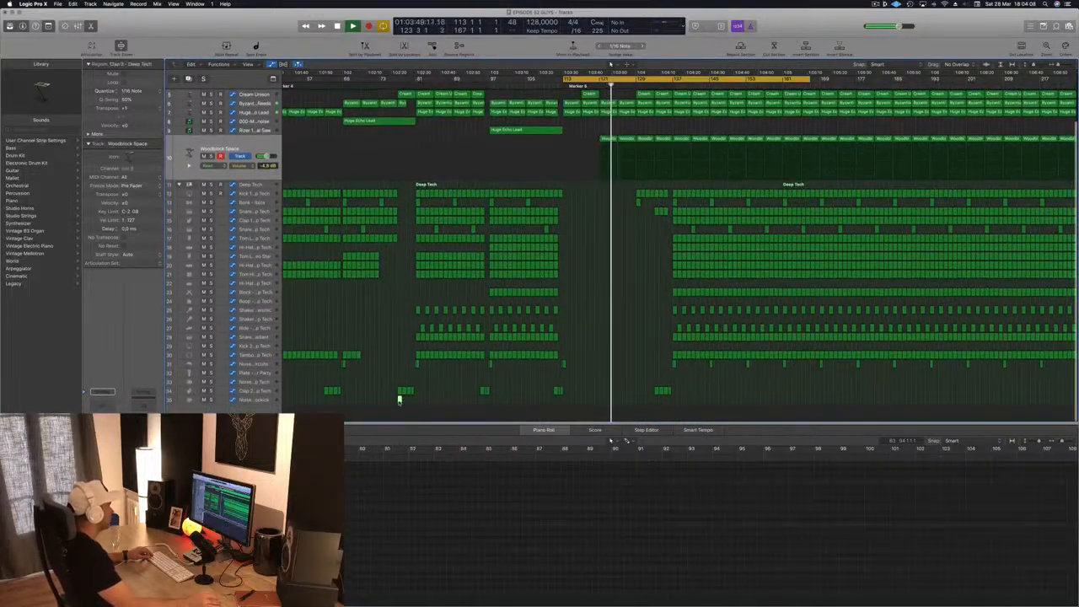
drag(400, 400, 602, 398)
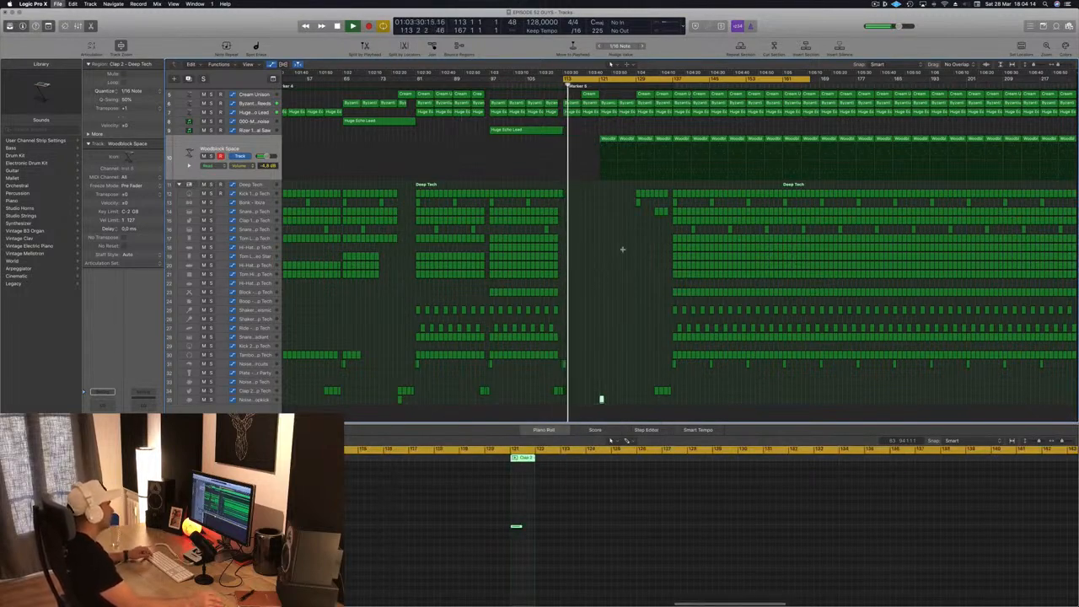
- Copy the Kick 1 region from bar 112 to bar 121, above the Clap 2 hit
key(super+Left)
key(super+Up)
key(super+Up)
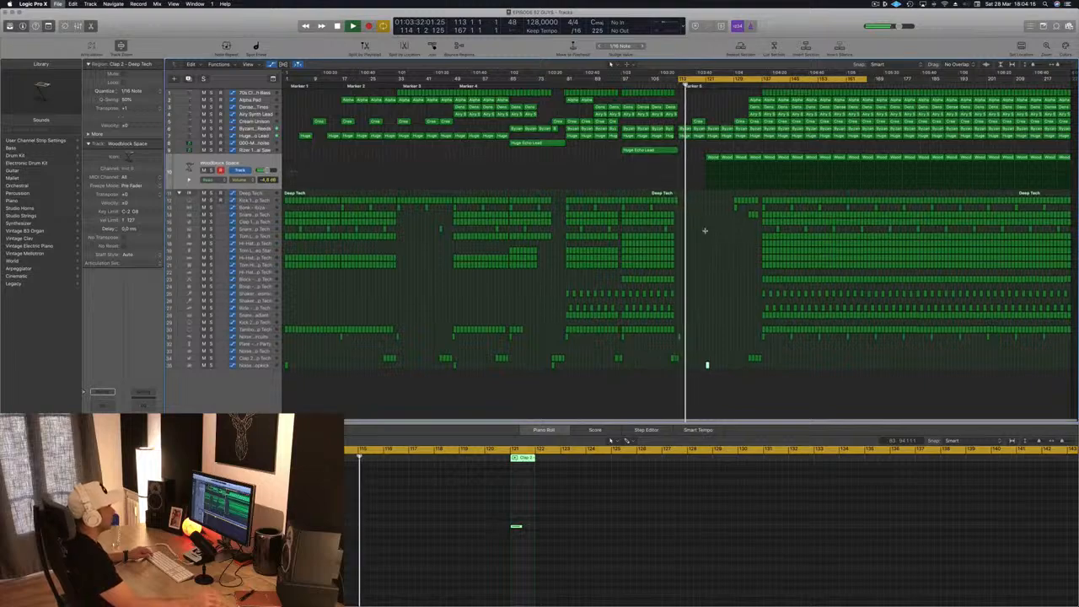
key(super+Up)
key(super+Right)
key(super+Right)
key(super+Right)
scroll(703, 226, right, 4)
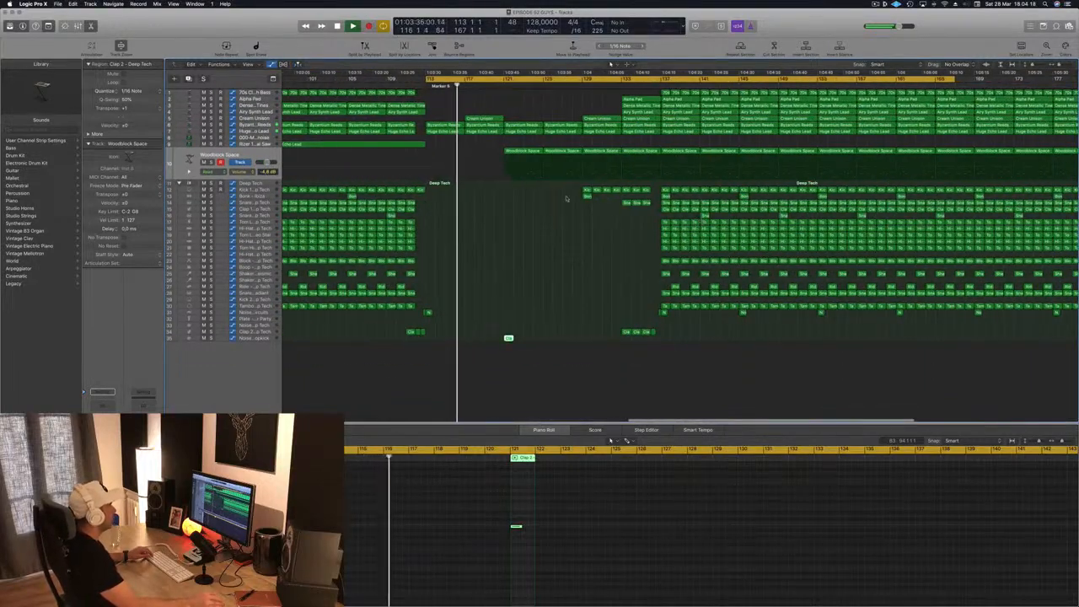
alt+drag(422, 194, 509, 192)
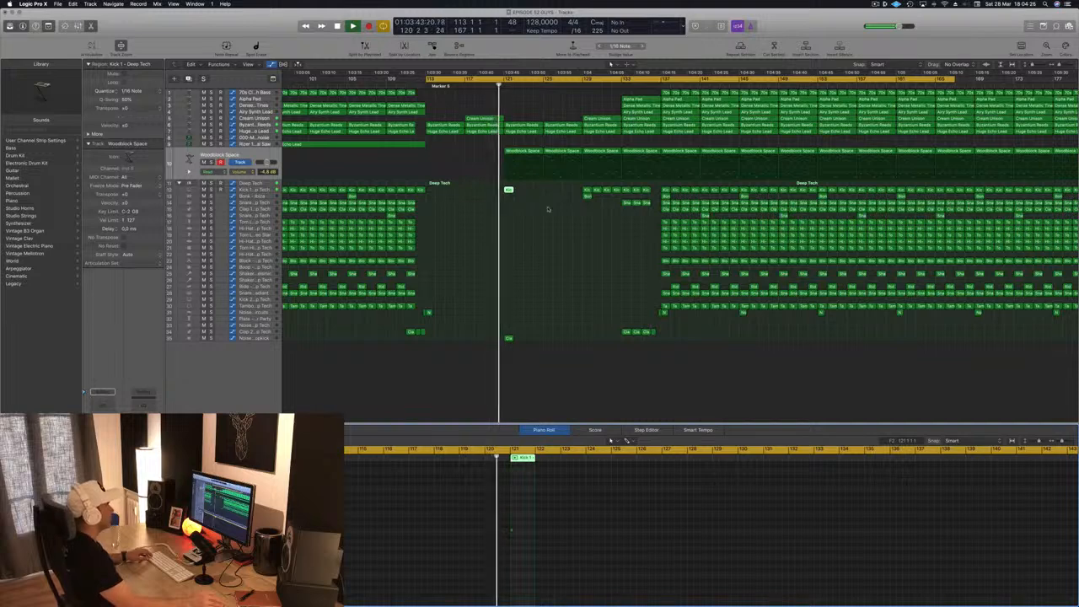
- Copy the Kick 1 and Clap 2 regions from bar 121 to bar 123 and restart playback from bar 113
scroll(549, 219, up, 5)
scroll(550, 221, down, 2)
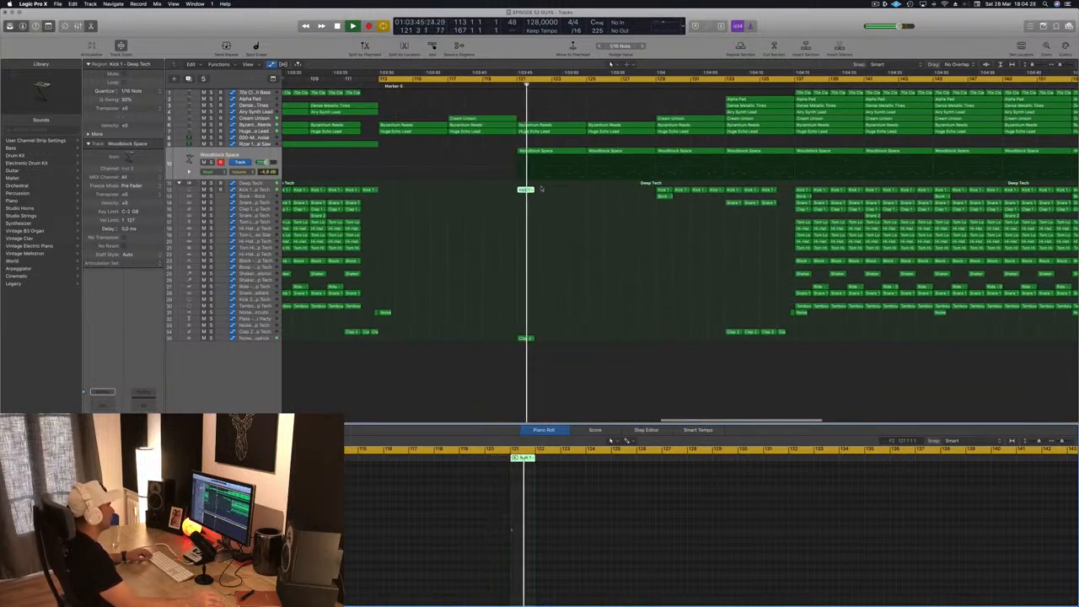
drag(524, 189, 561, 191)
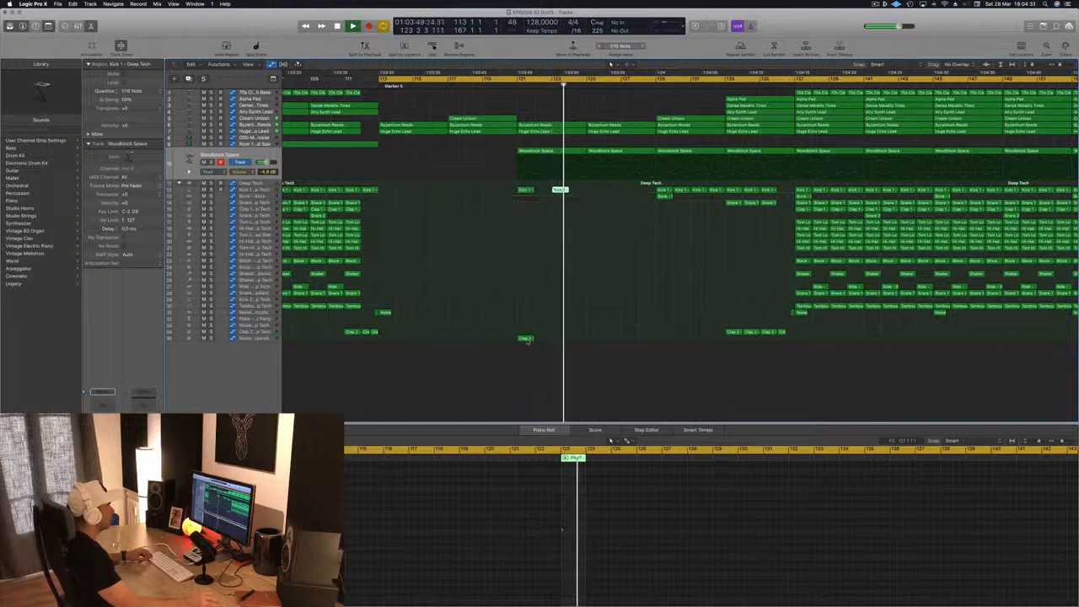
drag(526, 338, 561, 340)
key(super+Left)
key(super+Left)
key(space)
key(space)
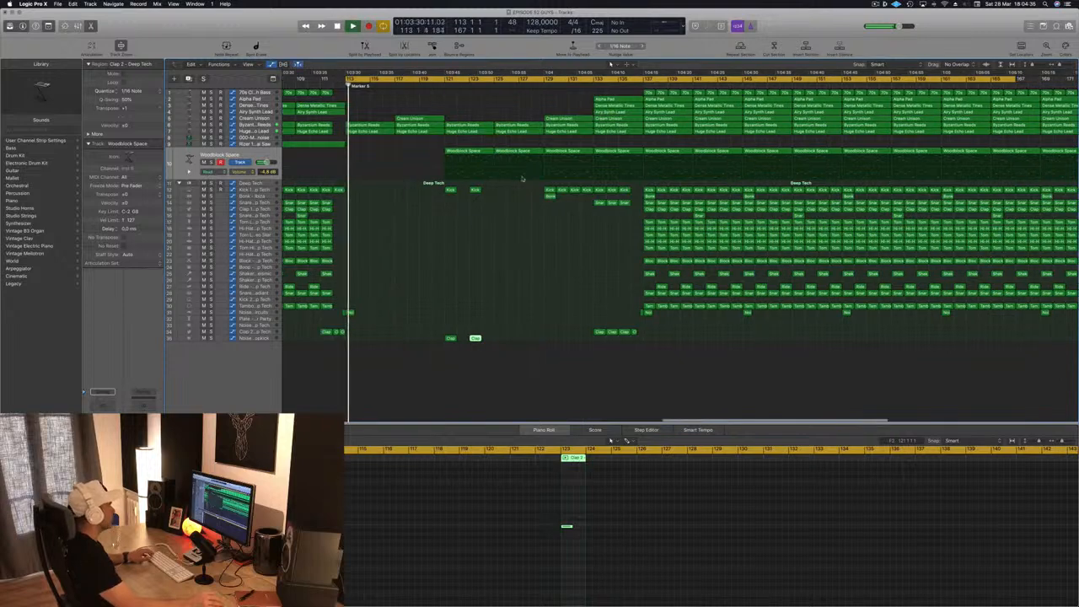
- Copy the four Kick 1 and Clap 2 regions at bars 121 and 123 to bars 125 and 127
drag(429, 186, 518, 344)
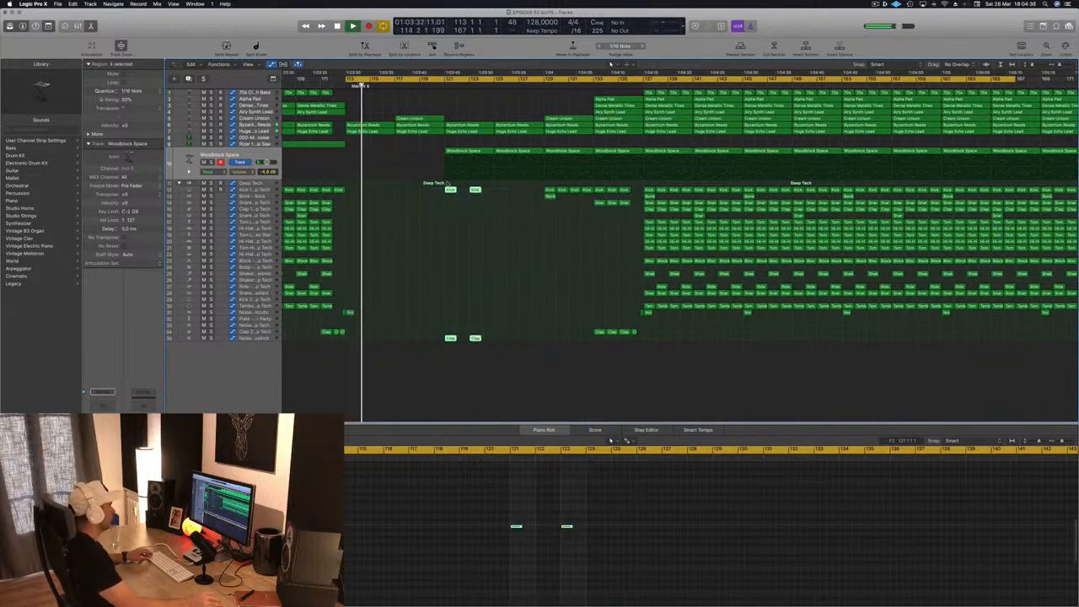
drag(448, 184, 501, 196)
scroll(423, 221, down, 2)
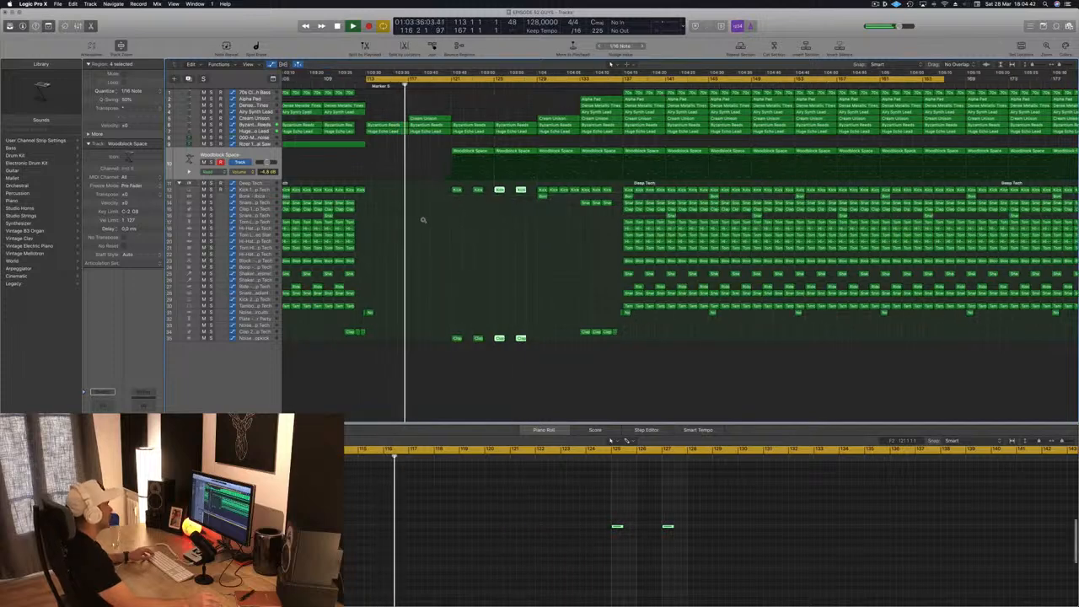
- Copy the Airy Synth Lead region from bar 109 to bar 117 and save the project
scroll(424, 220, down, 3)
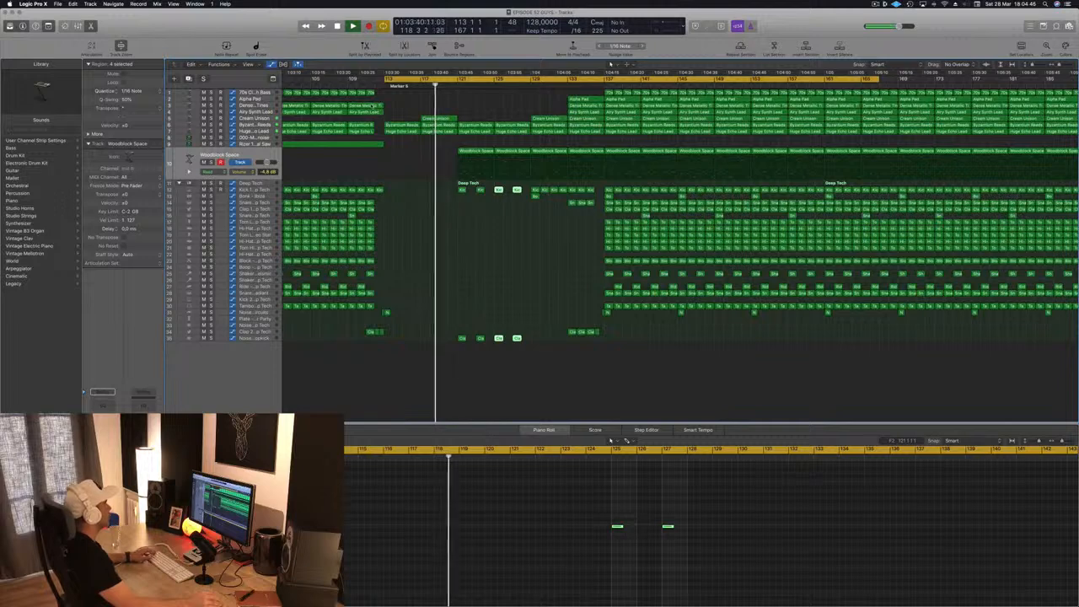
drag(373, 111, 447, 113)
key(space)
key(space)
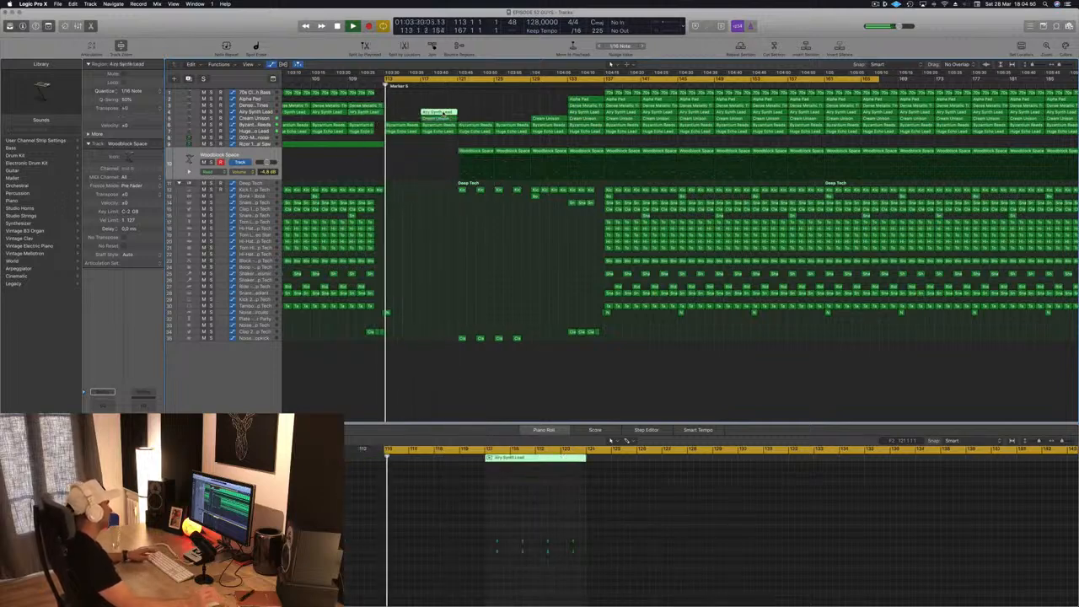
key(super+s)
- Listen to the breakdown from bar 113 and delete the Airy Synth Lead region at bar 117
click(475, 103)
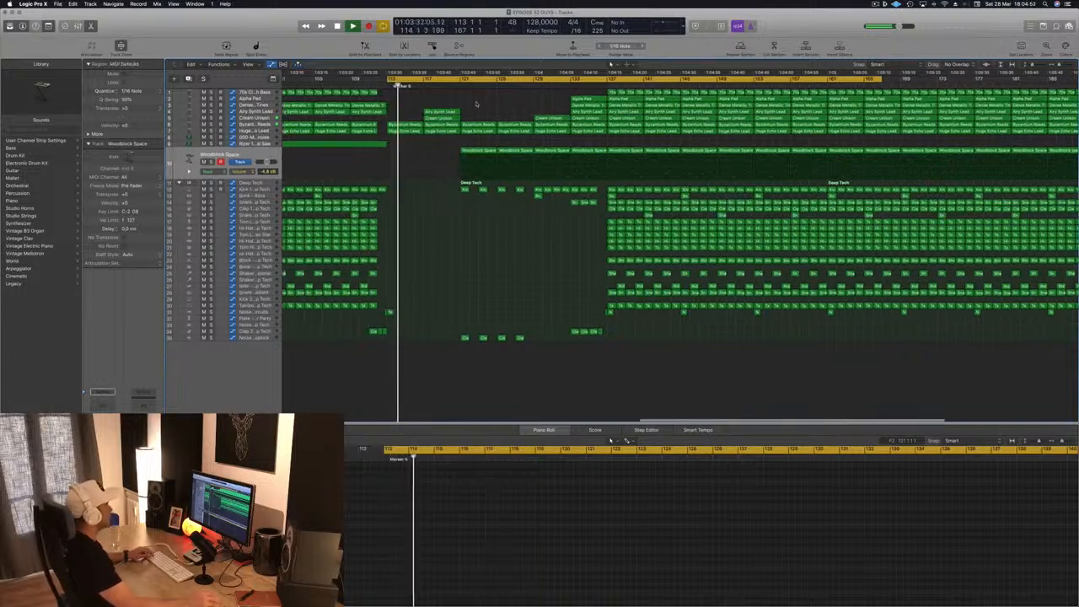
scroll(476, 104, down, 2)
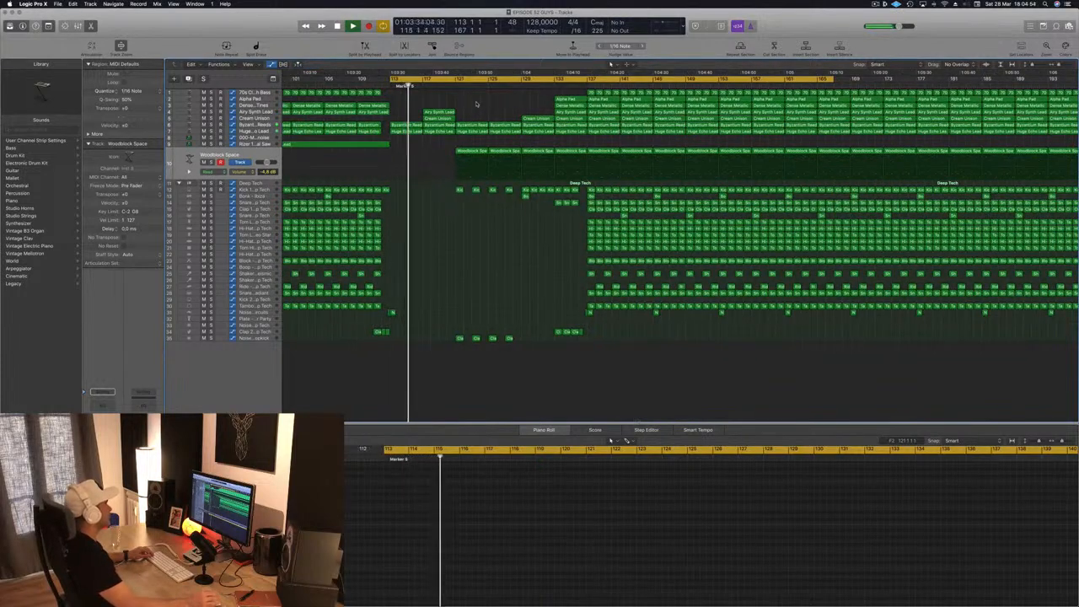
scroll(476, 103, down, 2)
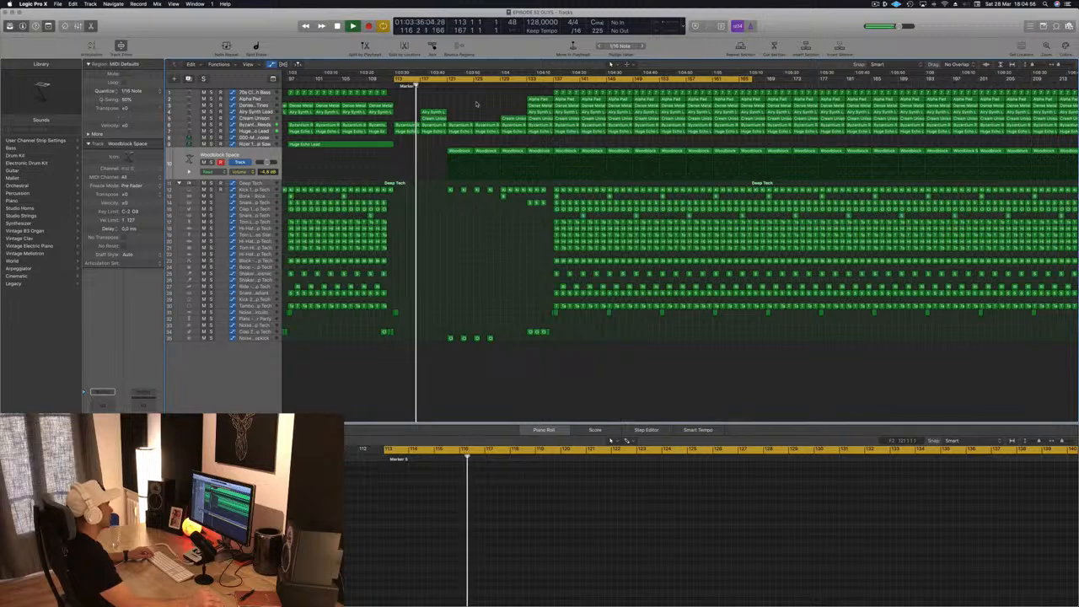
scroll(476, 103, up, 3)
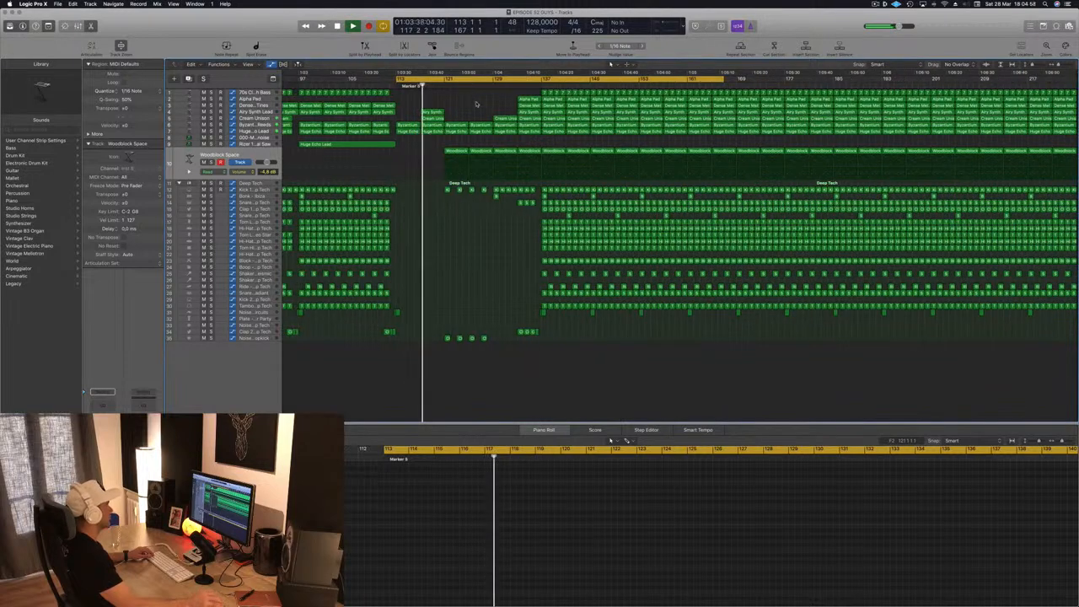
click(428, 112)
key(Delete)
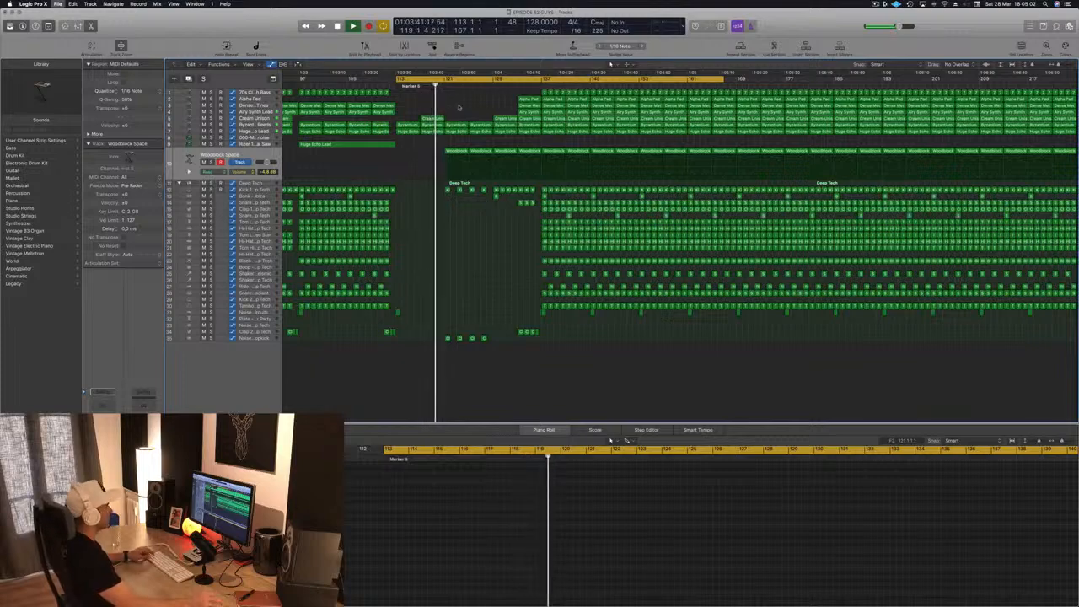
- Listen to the new hits from bar 121 and set the Woodblock Space track volume to -4.2 dB
scroll(458, 107, up, 2)
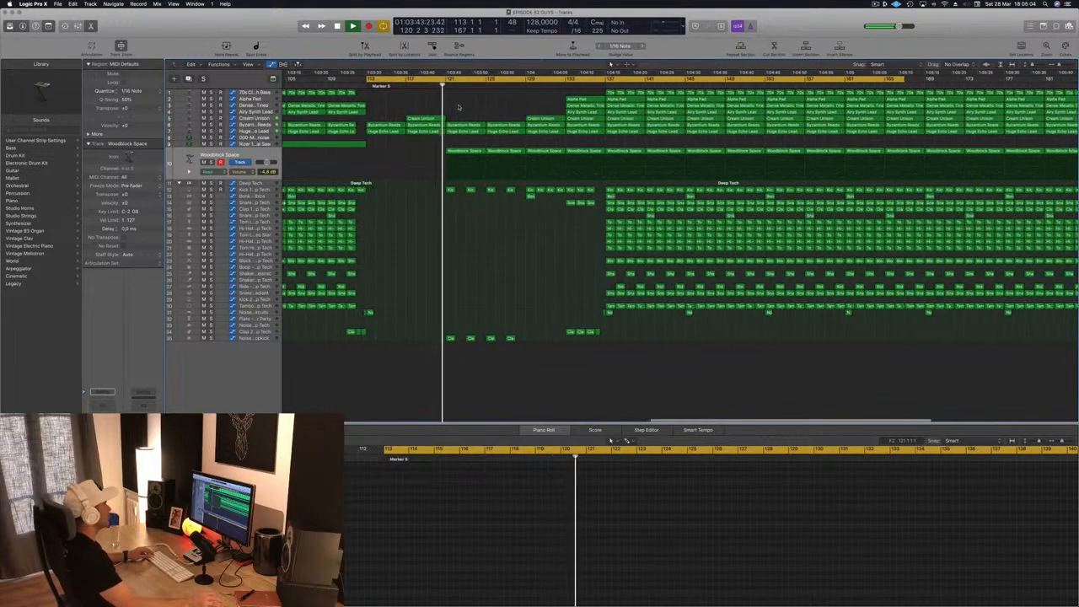
scroll(440, 131, down, 3)
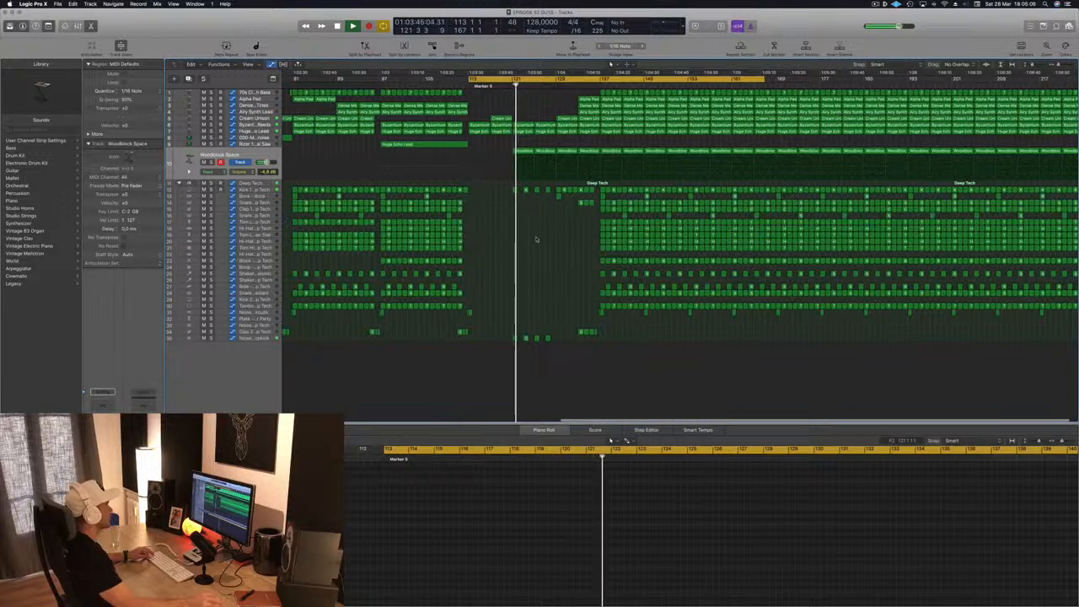
scroll(538, 240, up, 3)
scroll(538, 241, down, 3)
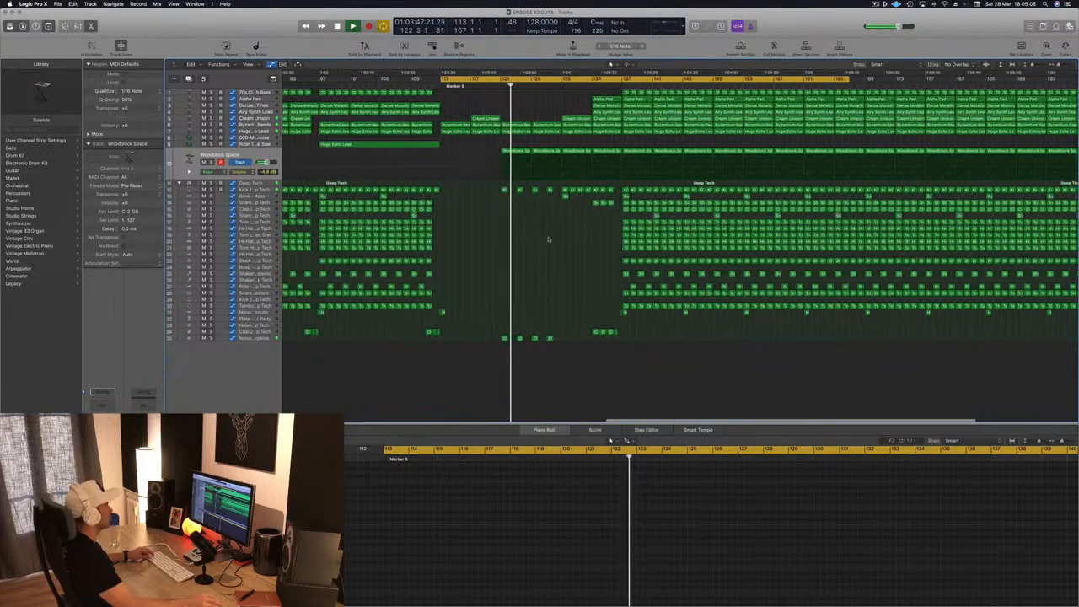
click(253, 159)
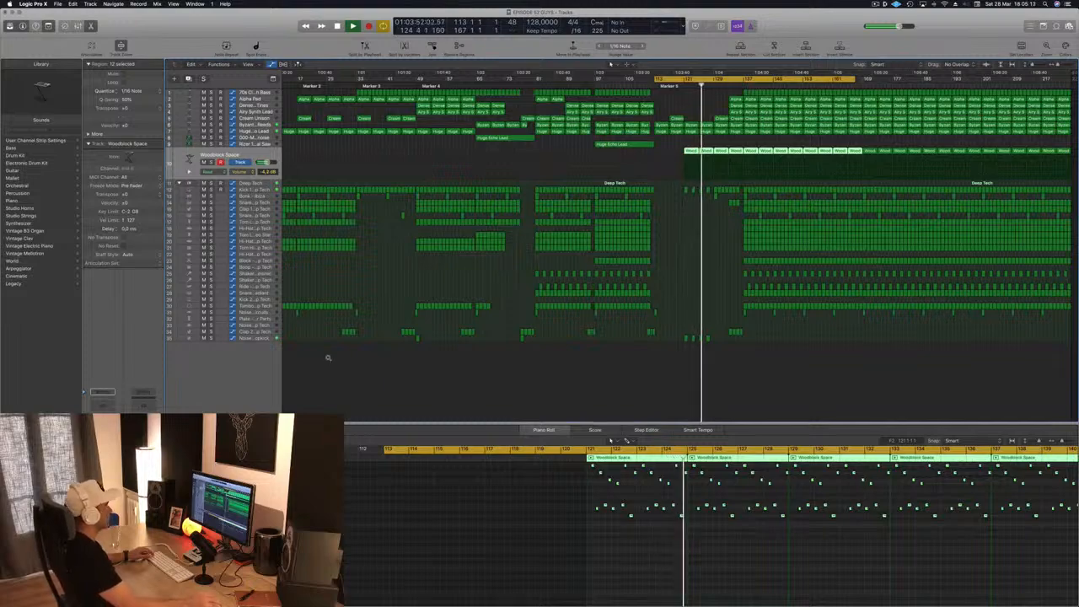
- Play through the breakdown and delete the Alpha Pad, Dense Metallic Tines and Airy Synth Lead regions at bar 133
scroll(651, 244, left, 2)
scroll(728, 235, up, 5)
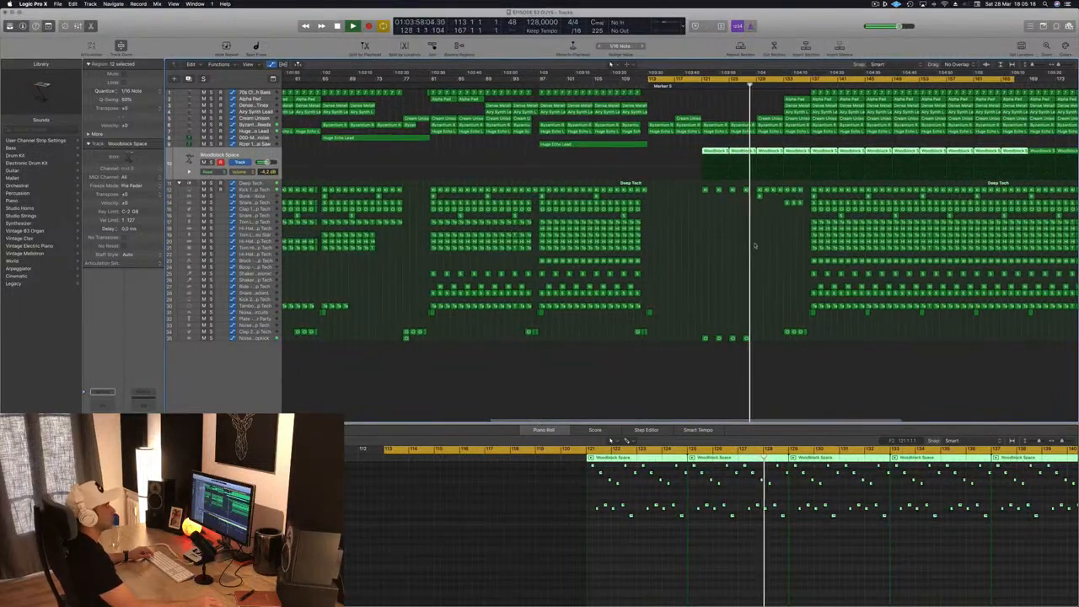
scroll(755, 245, down, 5)
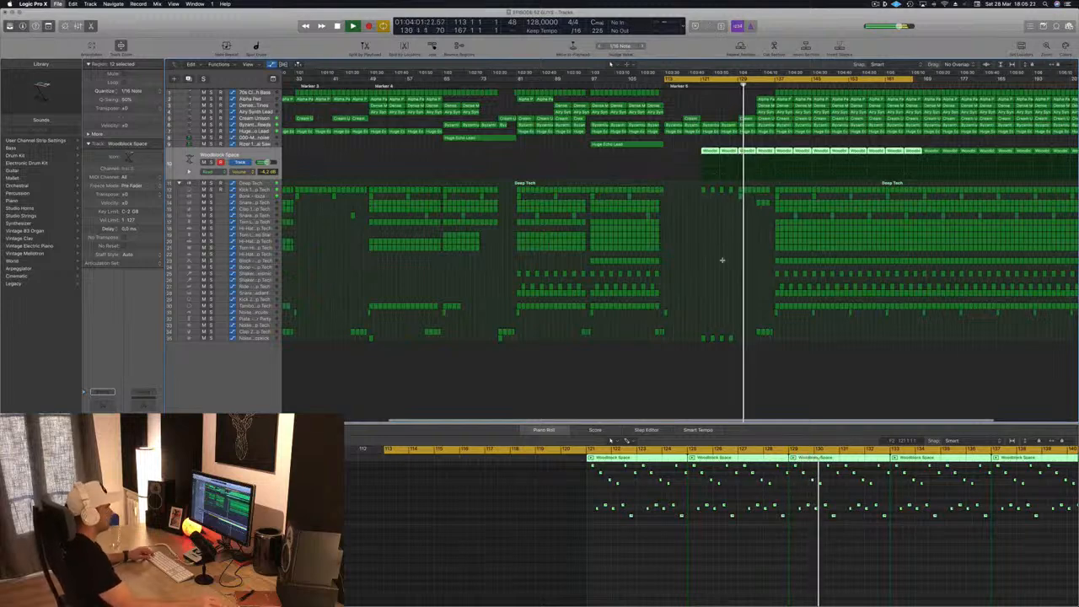
scroll(727, 205, up, 2)
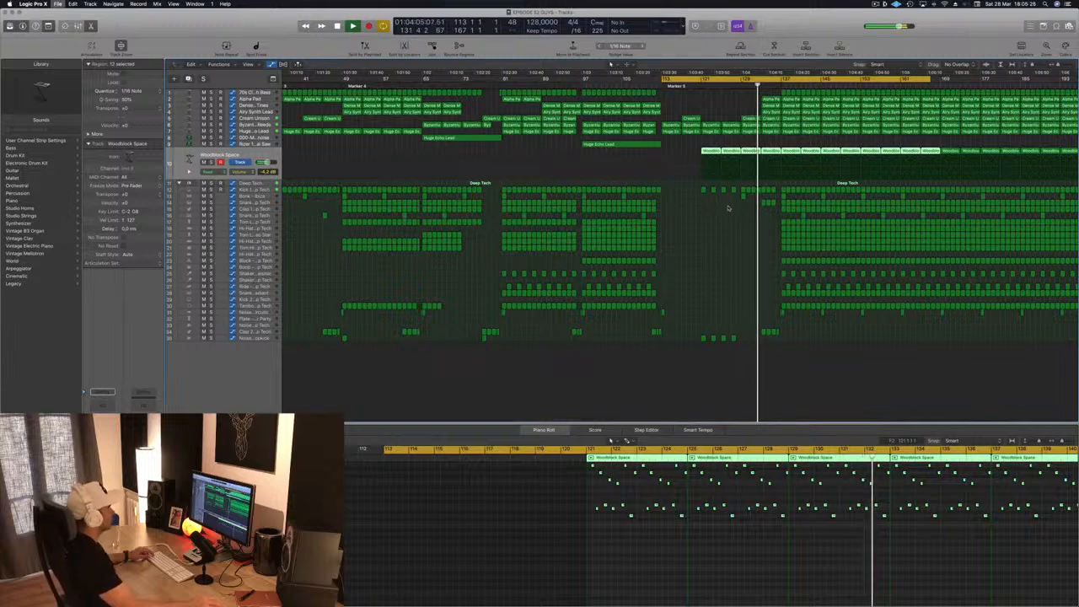
scroll(729, 207, down, 2)
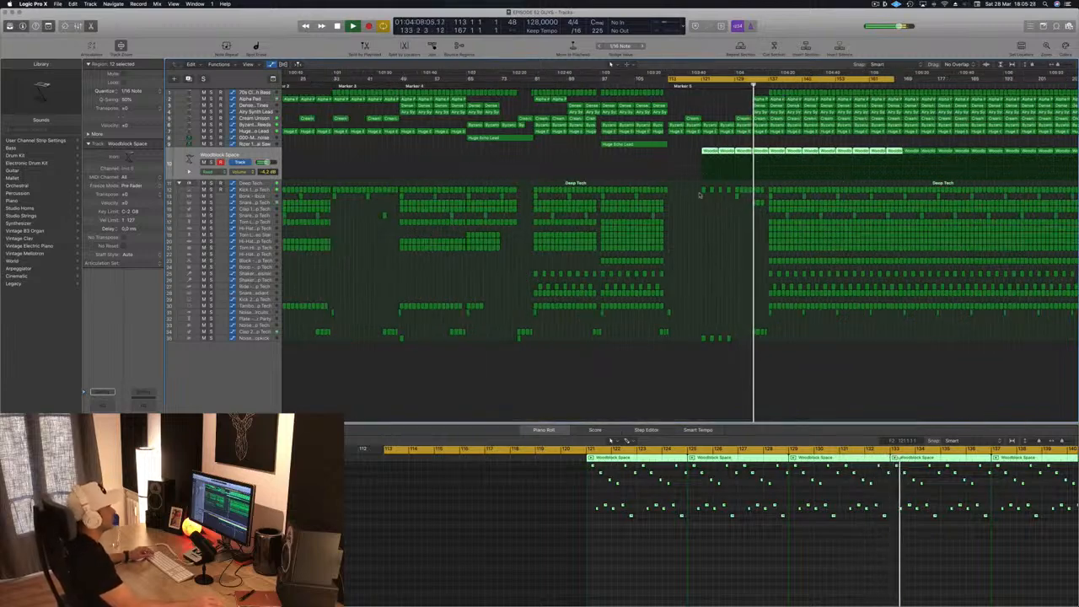
scroll(696, 243, up, 3)
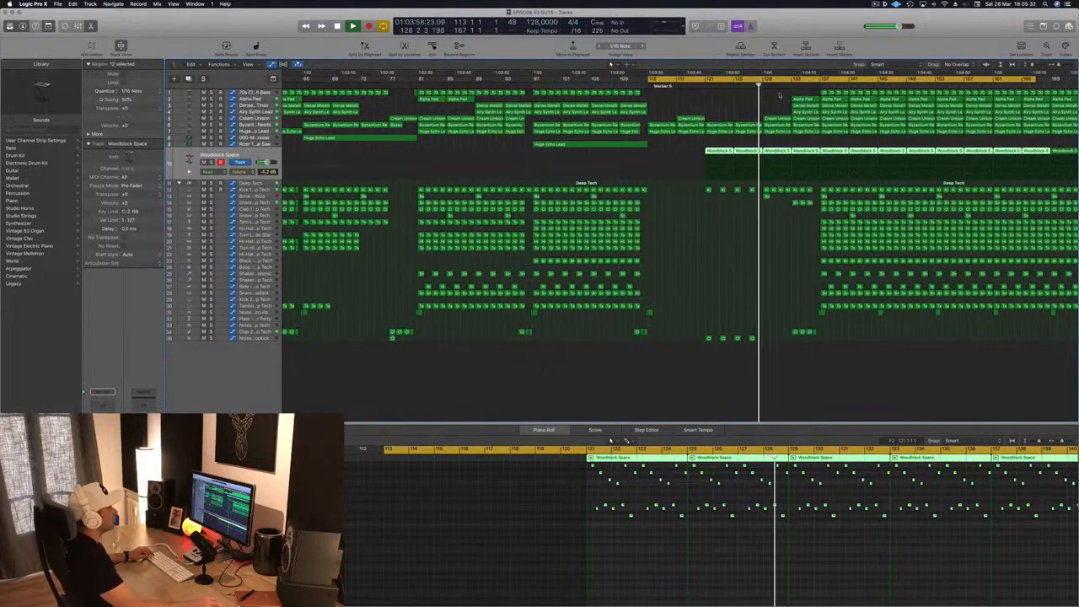
click(797, 100)
key(Delete)
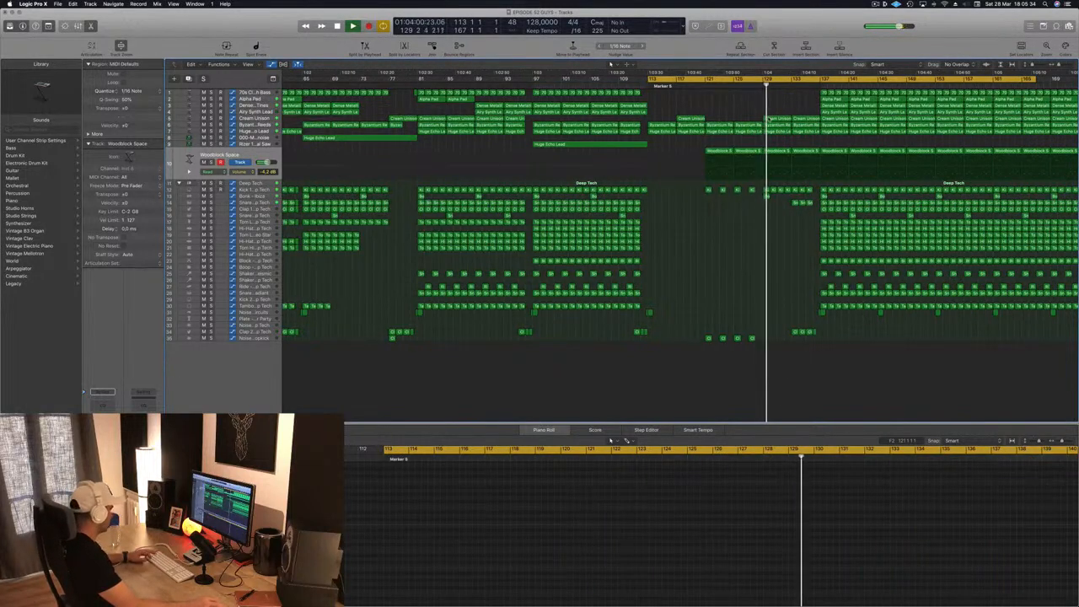
- Delete the drum regions between bars 137 and 145, keeping the Kick 1 and noise tracks
scroll(736, 201, down, 3)
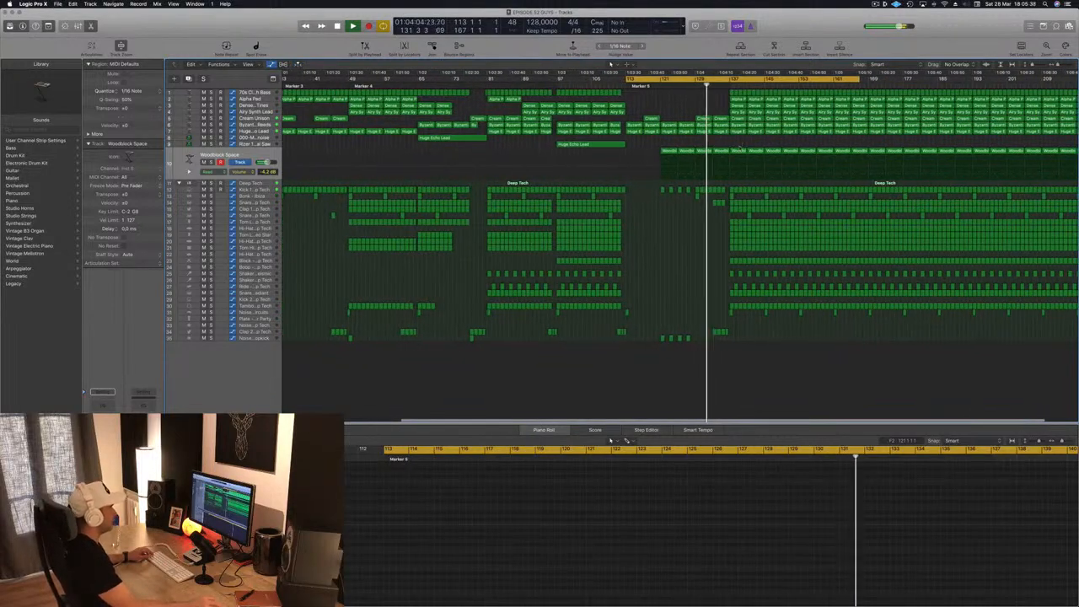
scroll(757, 196, up, 2)
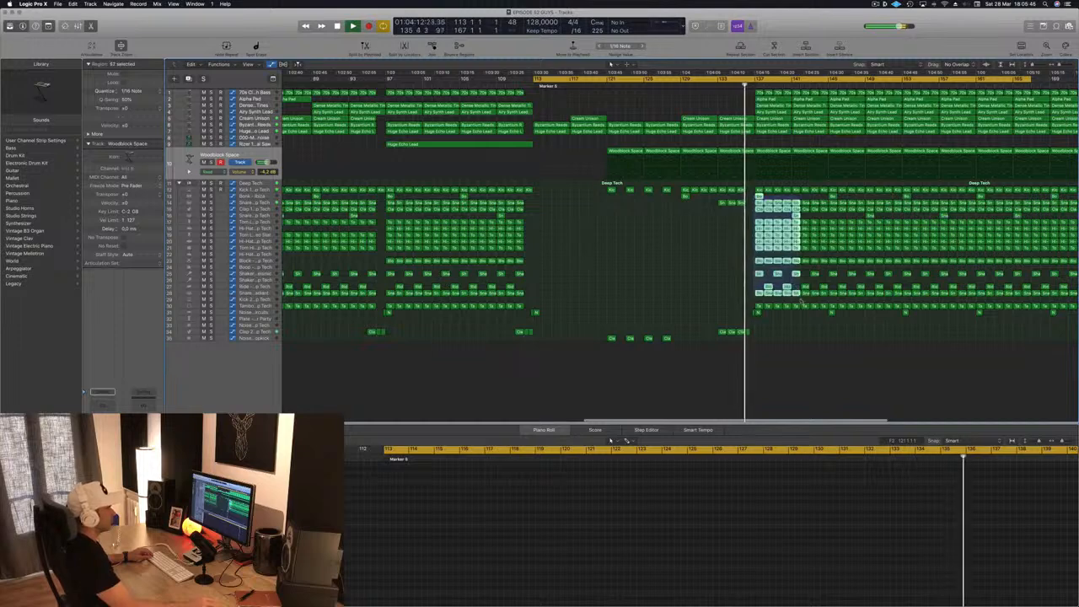
drag(801, 303, 826, 307)
key(Delete)
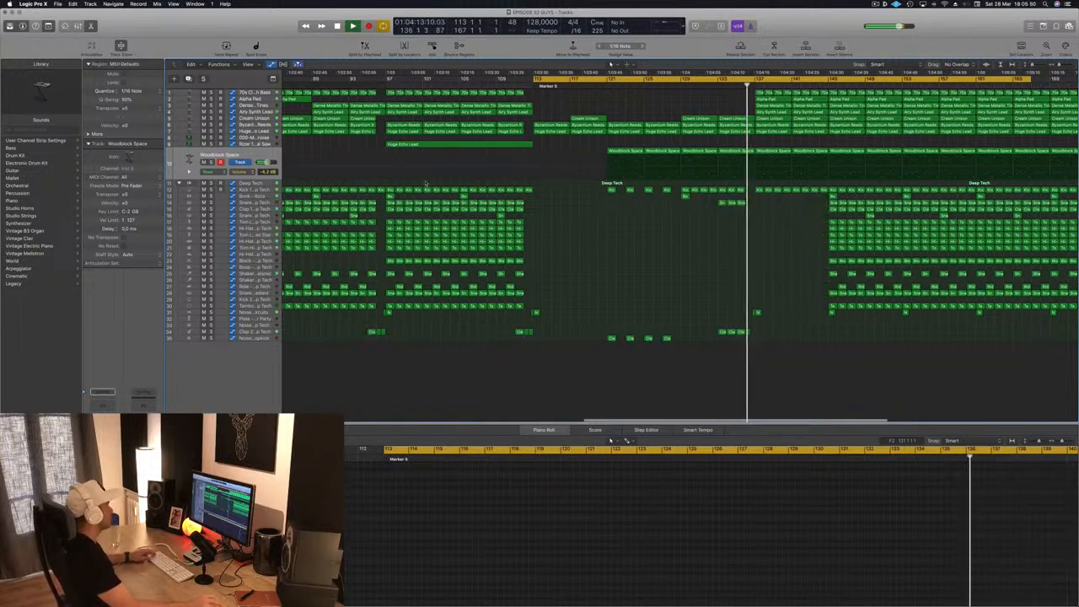
- Automate the Deep Tech stack's low-cut frequency to jump up at bar 137, rise gradually toward bar 145 and drop back down there
click(426, 183)
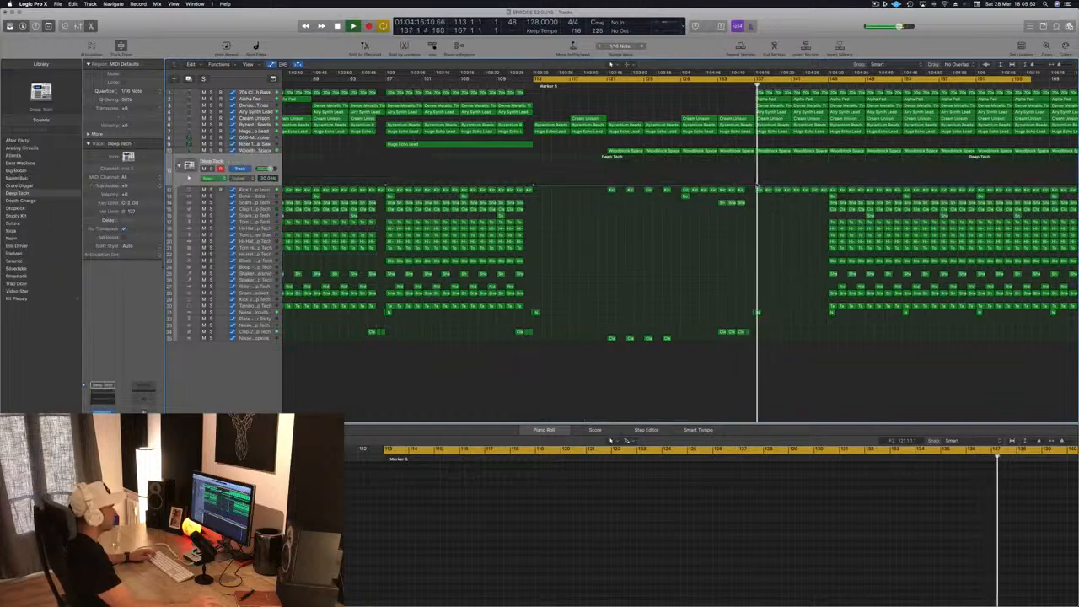
click(757, 181)
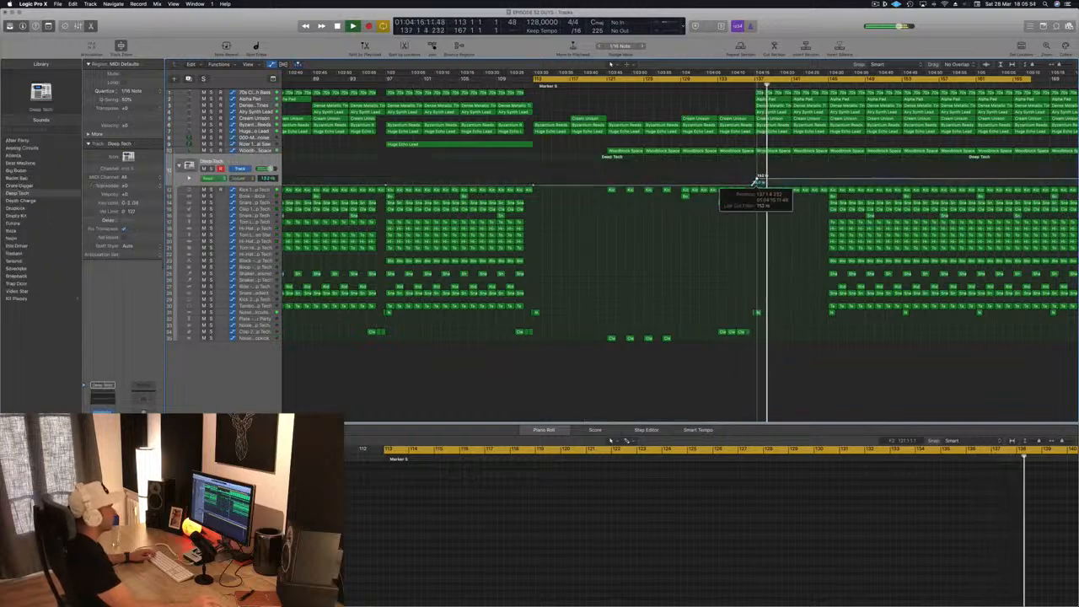
drag(754, 182, 755, 179)
click(833, 179)
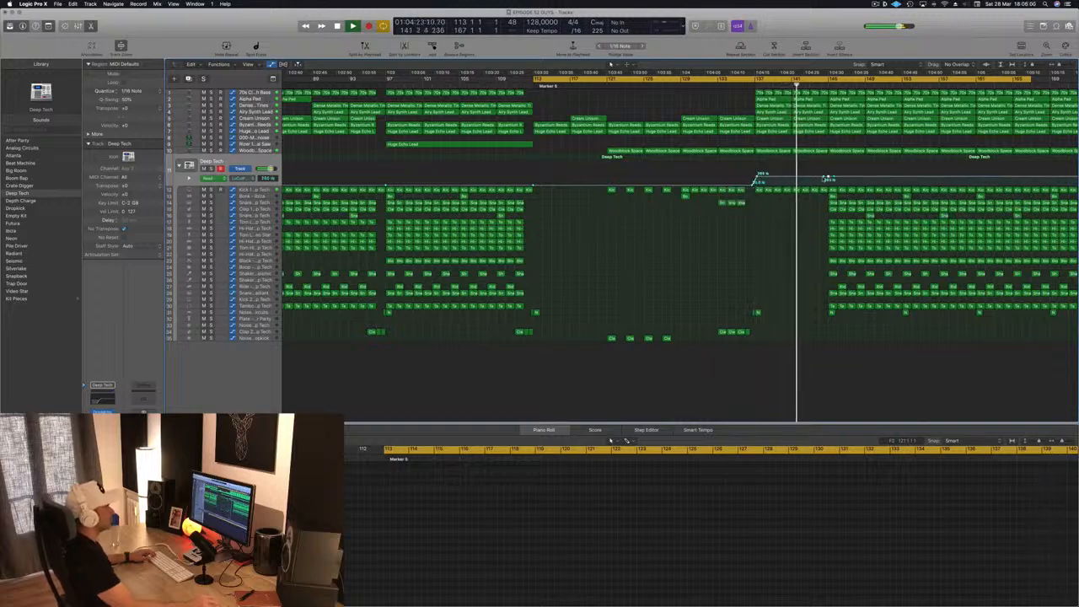
drag(829, 179, 832, 182)
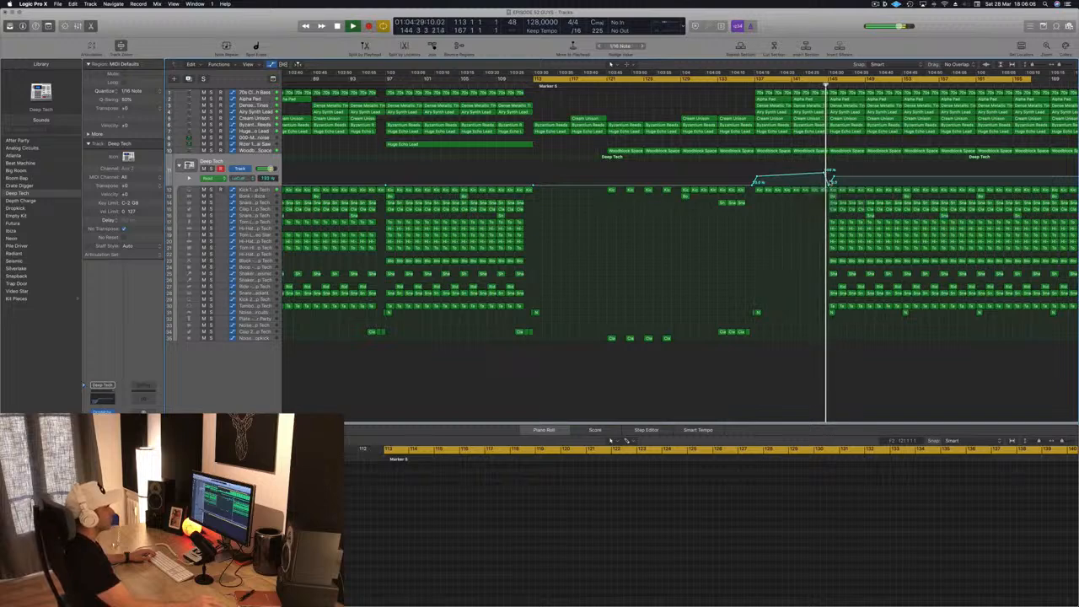
drag(832, 182, 830, 183)
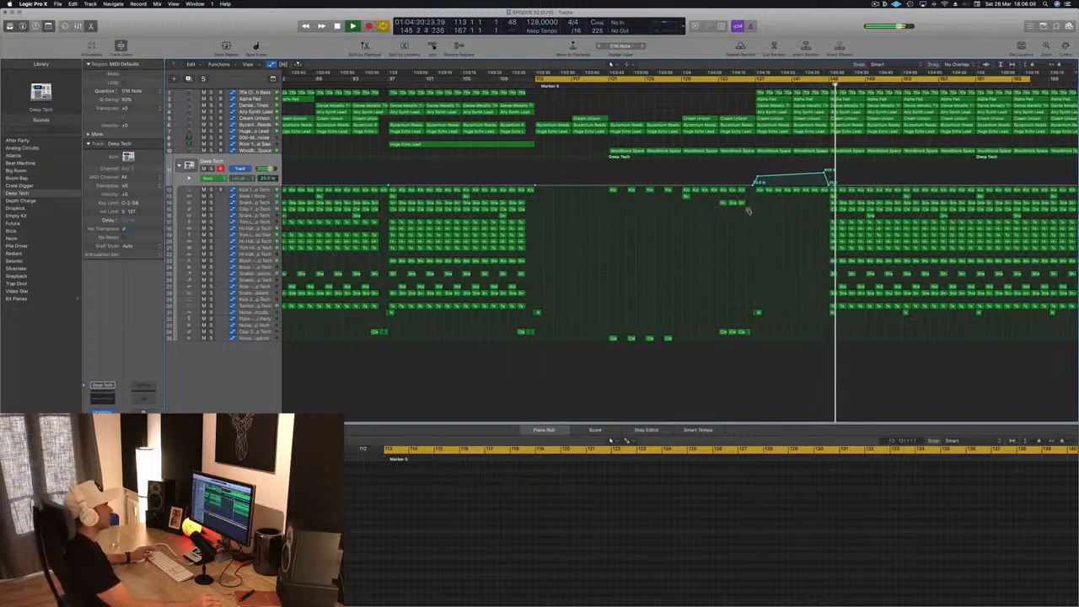
- Restart playback at bar 113, then save and close the project
key(super+Left)
key(space)
key(space)
key(super+s)
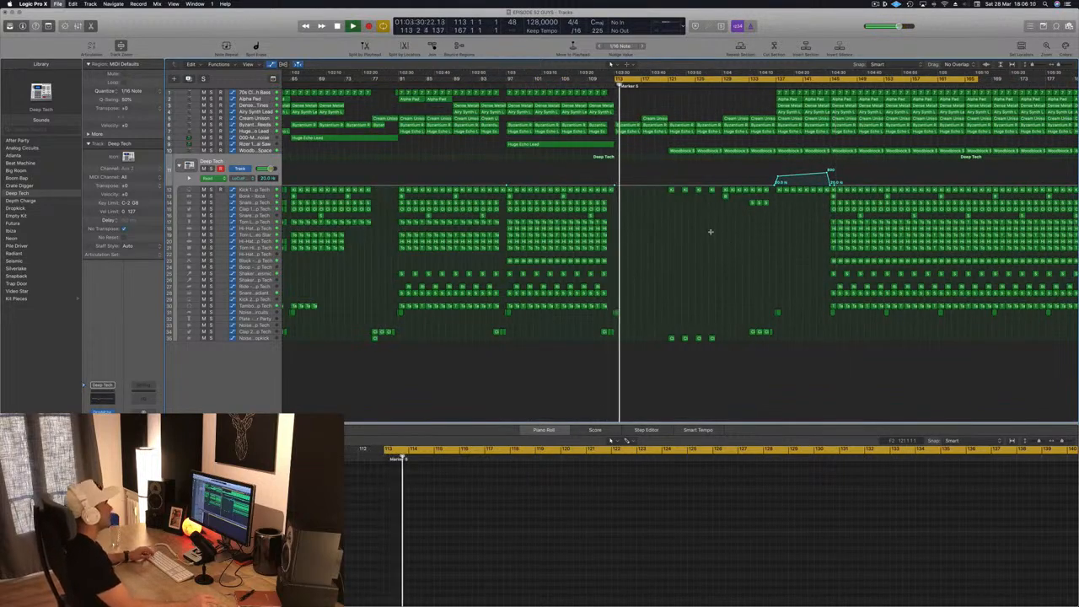
key(super+w)
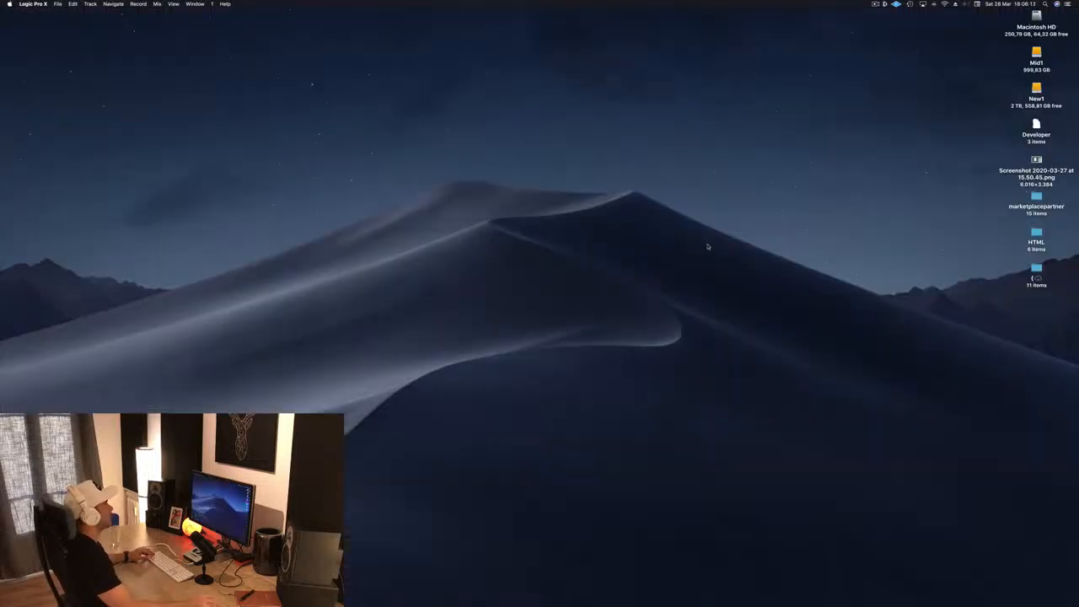
mouse_move(698, 590)
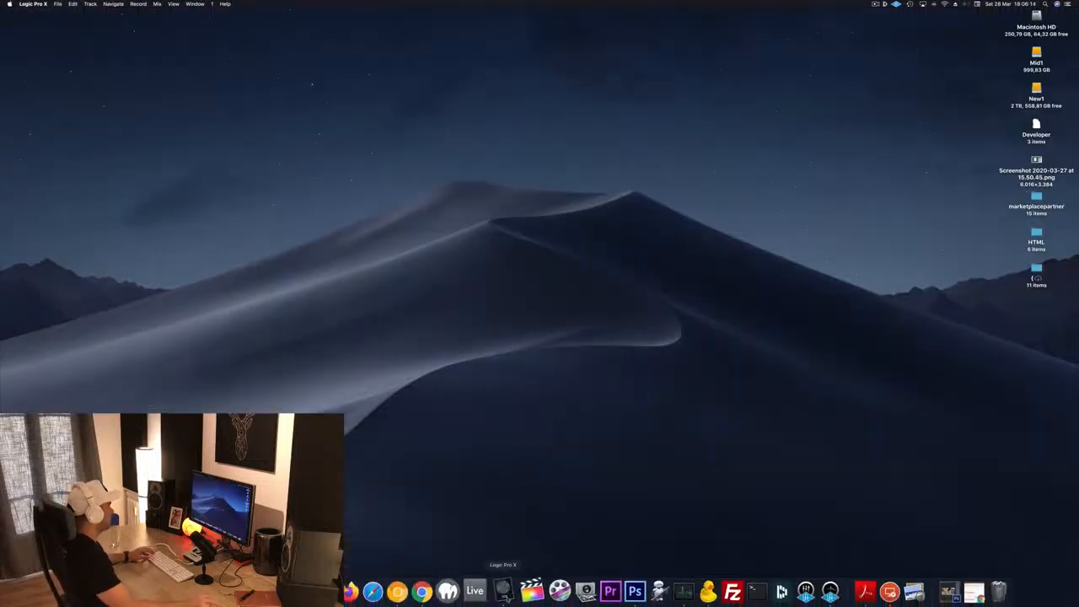
click(194, 5)
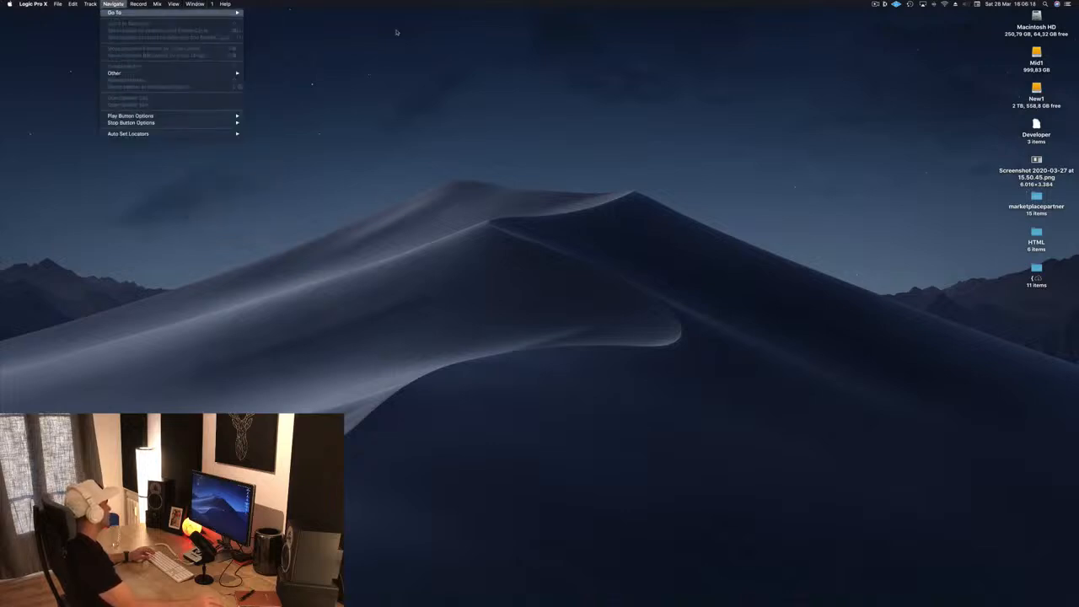
click(398, 96)
mouse_move(548, 603)
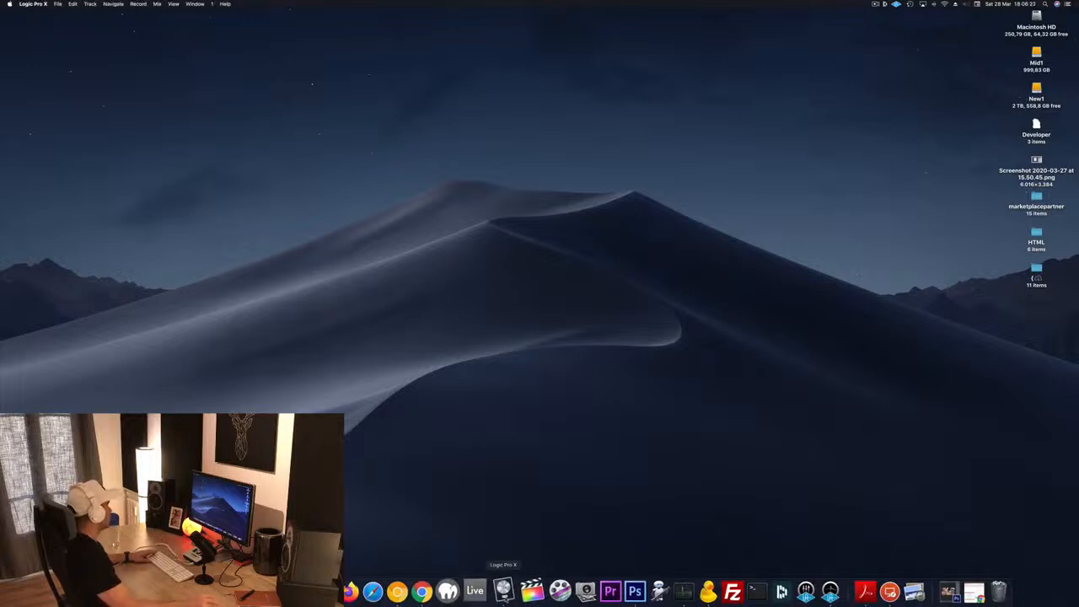
- Reopen the most recently used project
click(58, 4)
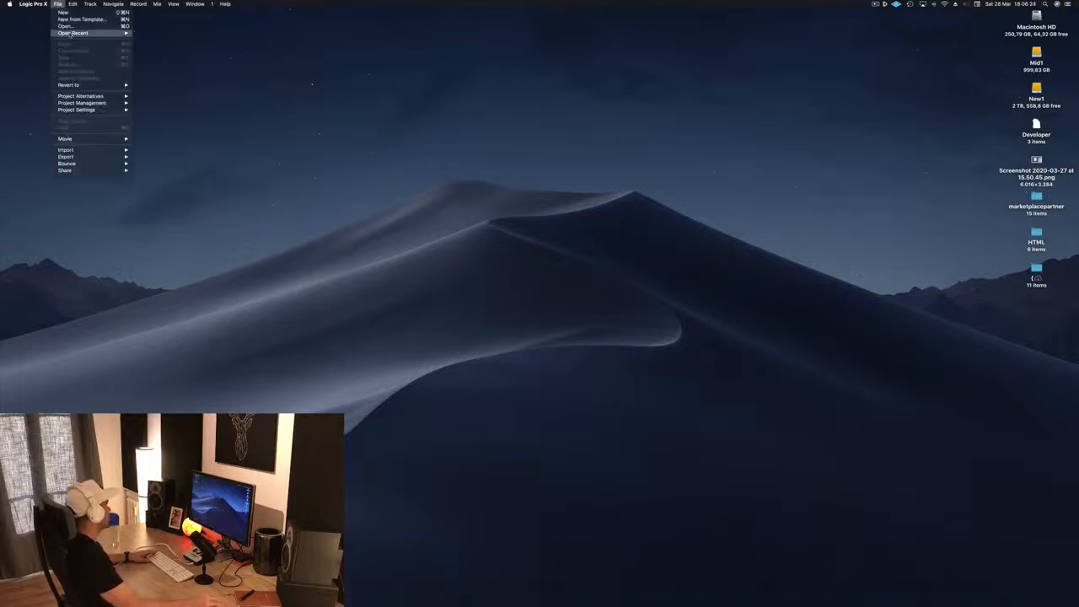
mouse_move(72, 34)
click(177, 34)
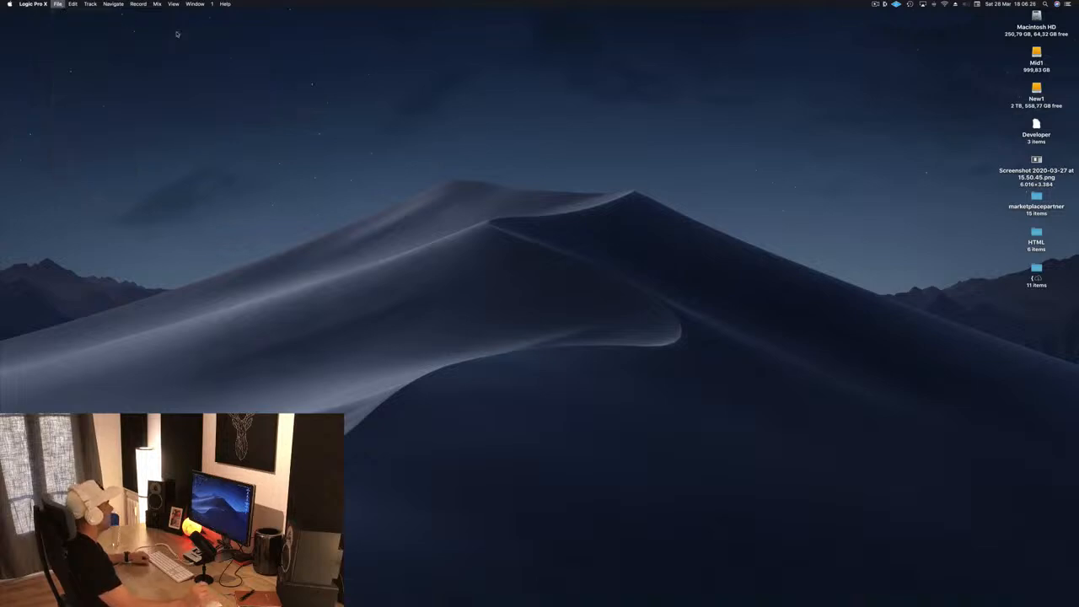
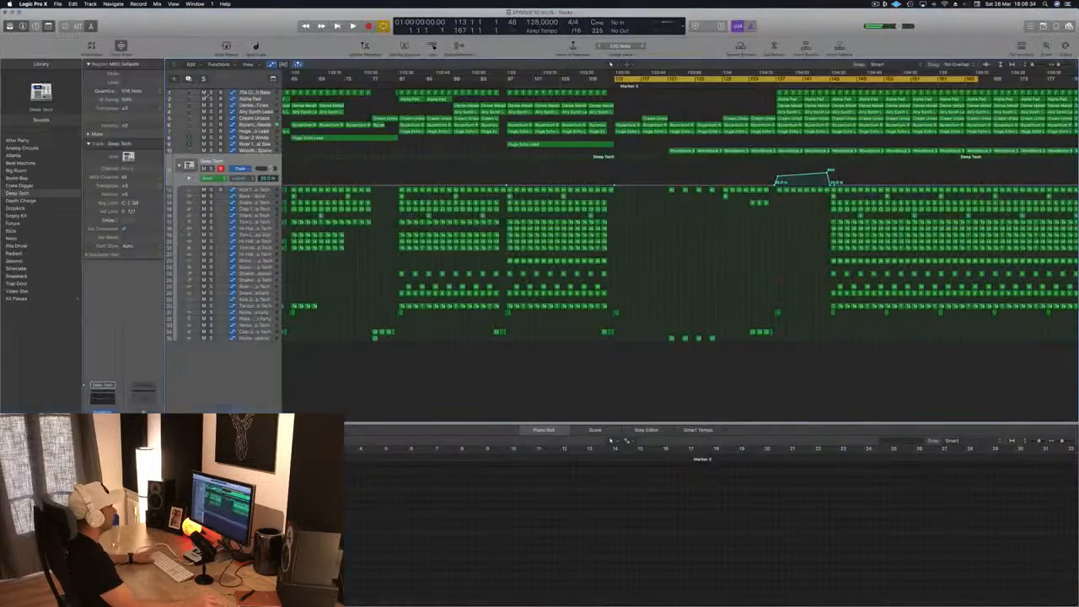
- Play the breakdown from bar 113 and listen through the sparse drum section around bars 121 to 127
key(space)
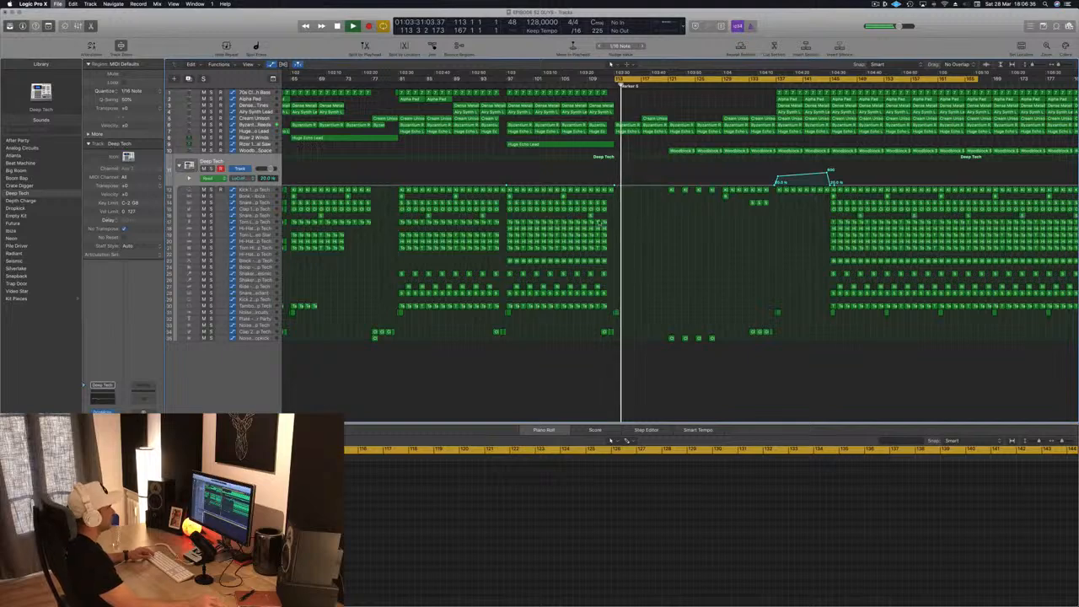
scroll(653, 242, down, 3)
scroll(656, 249, down, 1)
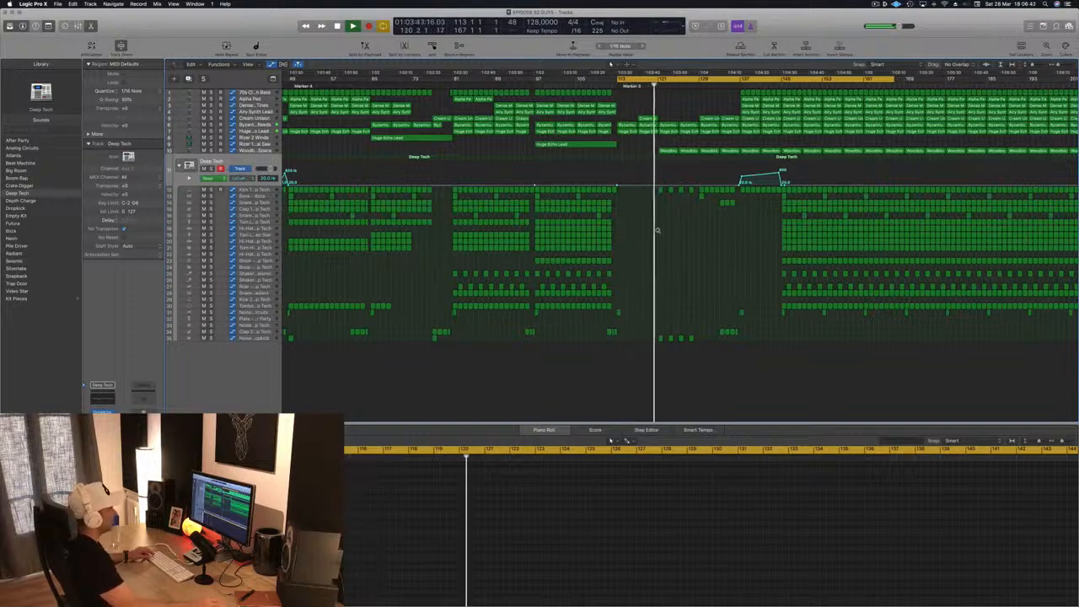
scroll(619, 245, up, 3)
scroll(620, 245, down, 2)
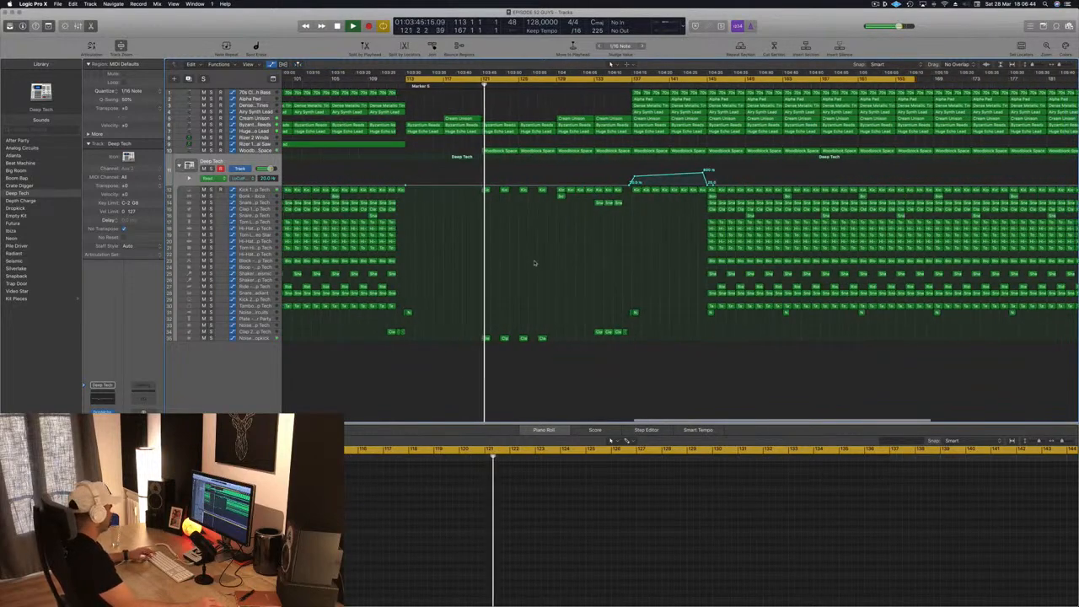
scroll(533, 260, up, 1)
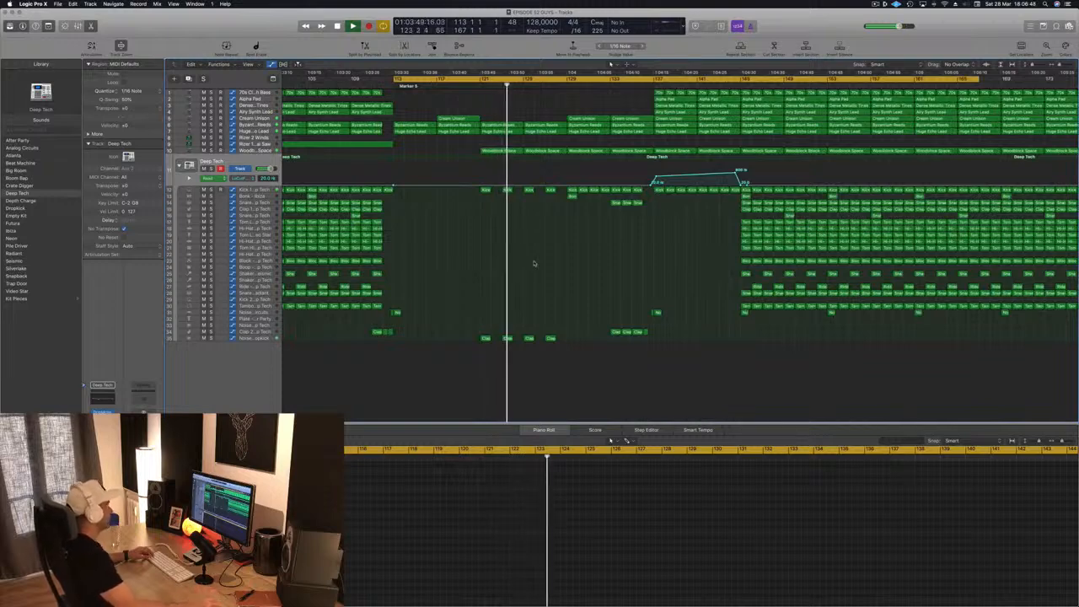
scroll(511, 269, up, 1)
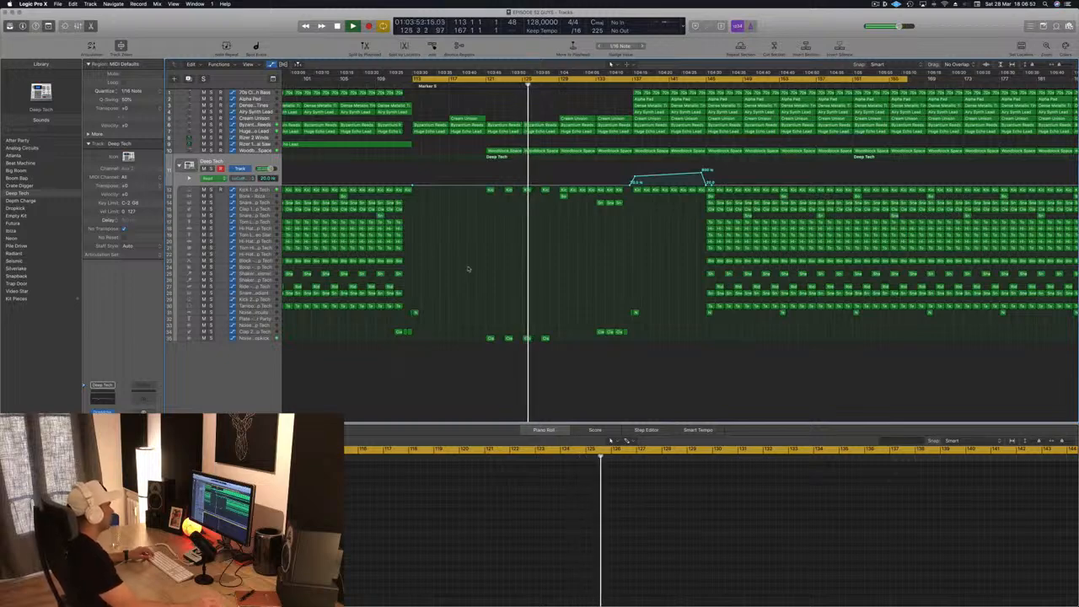
- Enable the low cut in the Woodblock Space track's Channel EQ and set its frequency to 290 Hz
click(256, 151)
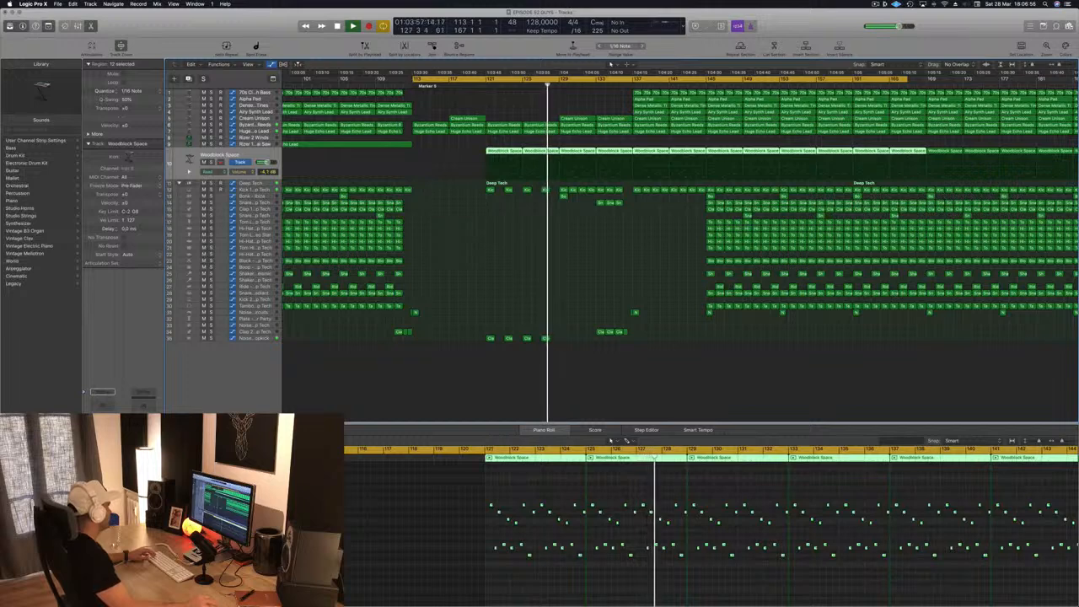
click(102, 406)
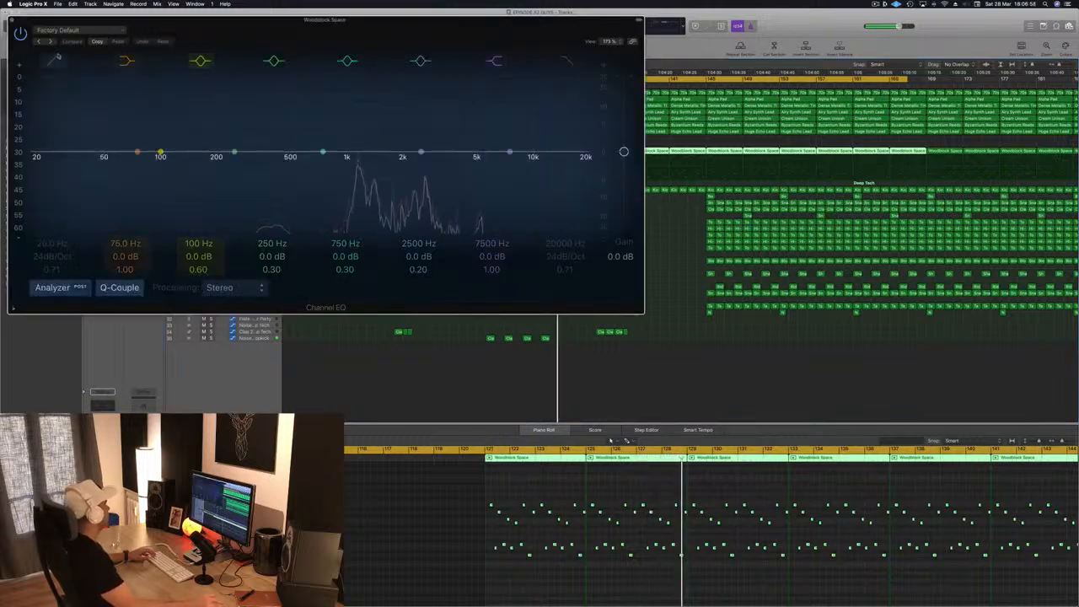
click(55, 62)
drag(58, 85, 246, 84)
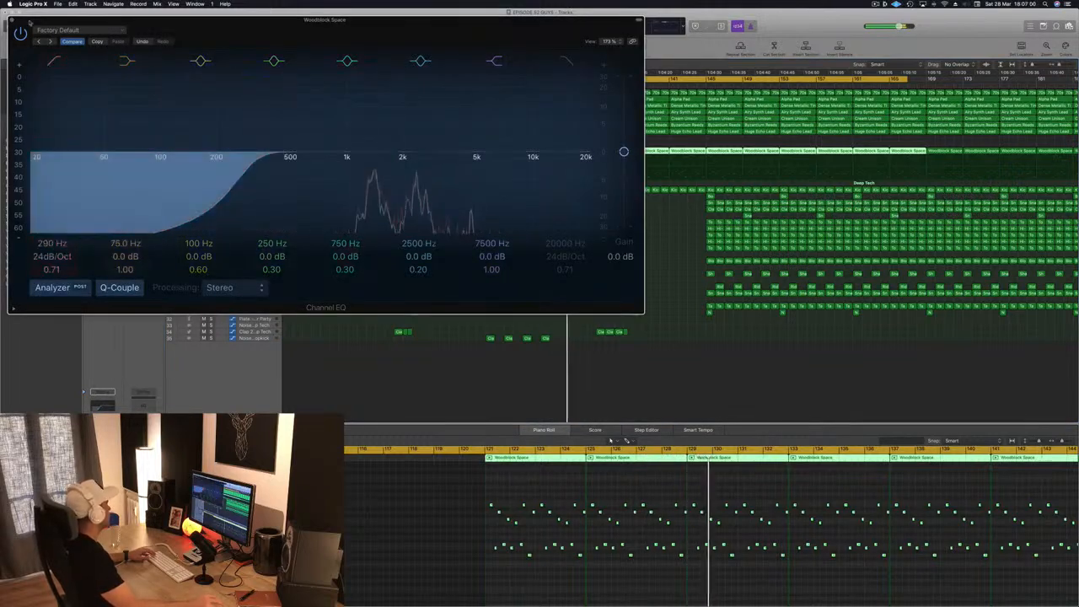
click(11, 20)
- Delete the Alpha Pad, Dense Metallic Tines and Airy Synth Lead regions between bars 137 and 145
scroll(519, 249, down, 3)
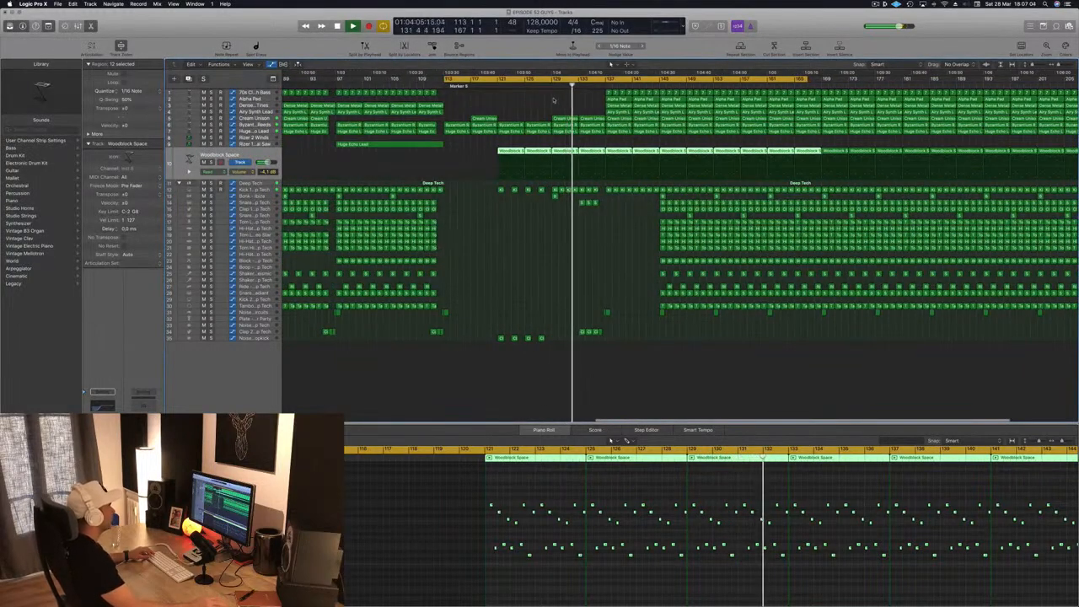
scroll(561, 101, down, 3)
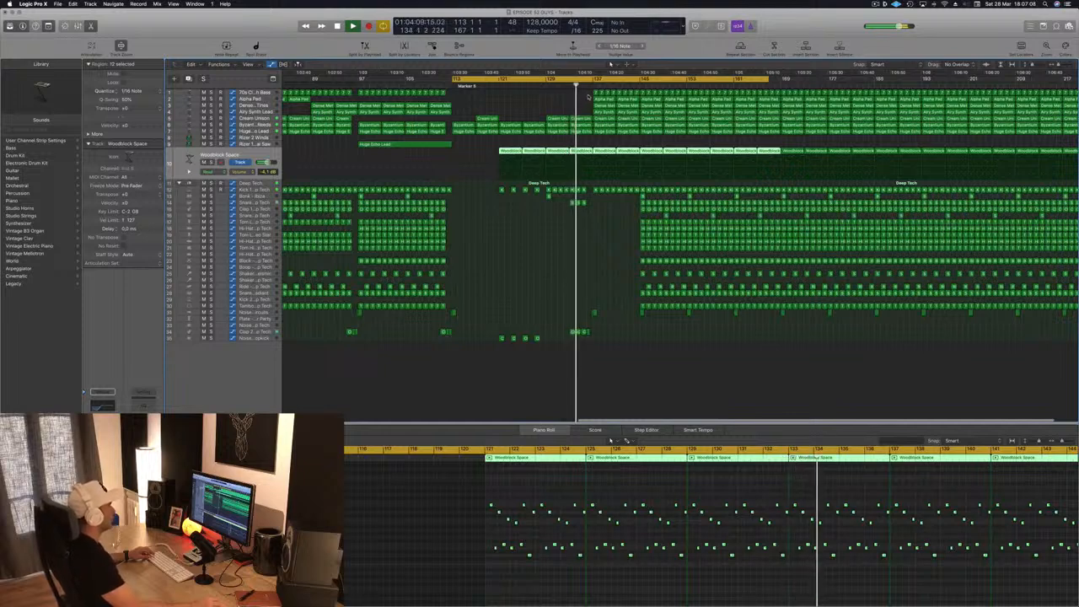
click(623, 102)
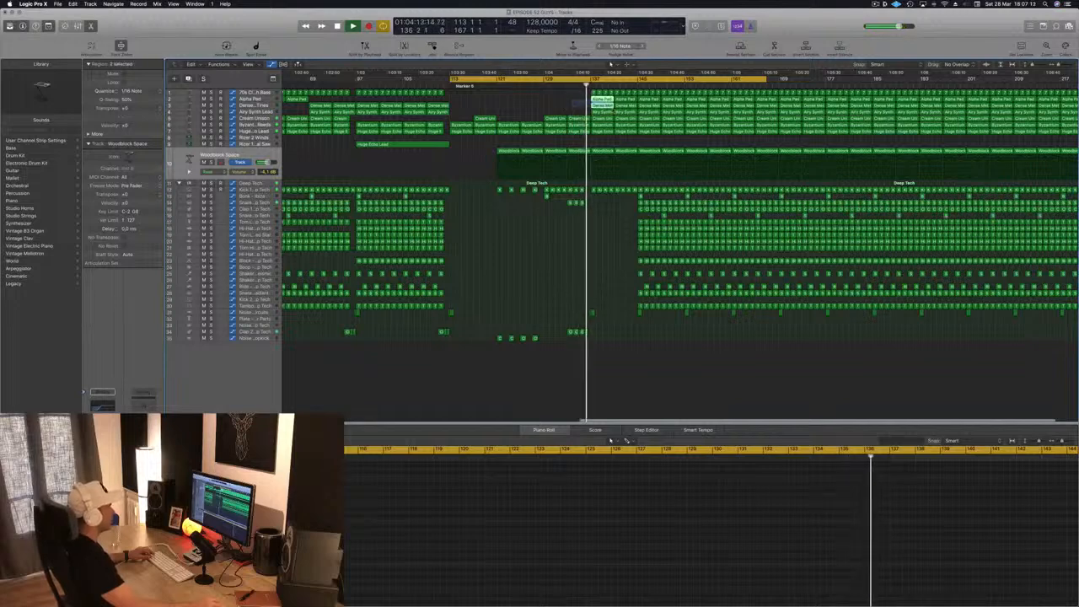
key(Delete)
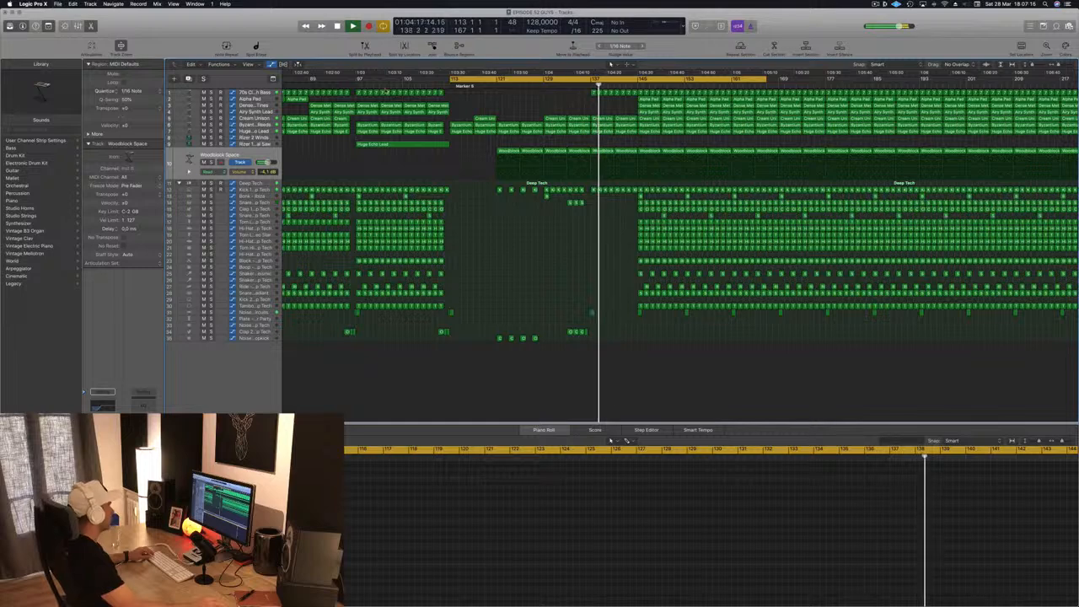
- Reshape the 70s Classic Synth Bass cutoff automation to rise from bar 137 to about 57 % at bar 141, and raise the point at bar 145
click(258, 94)
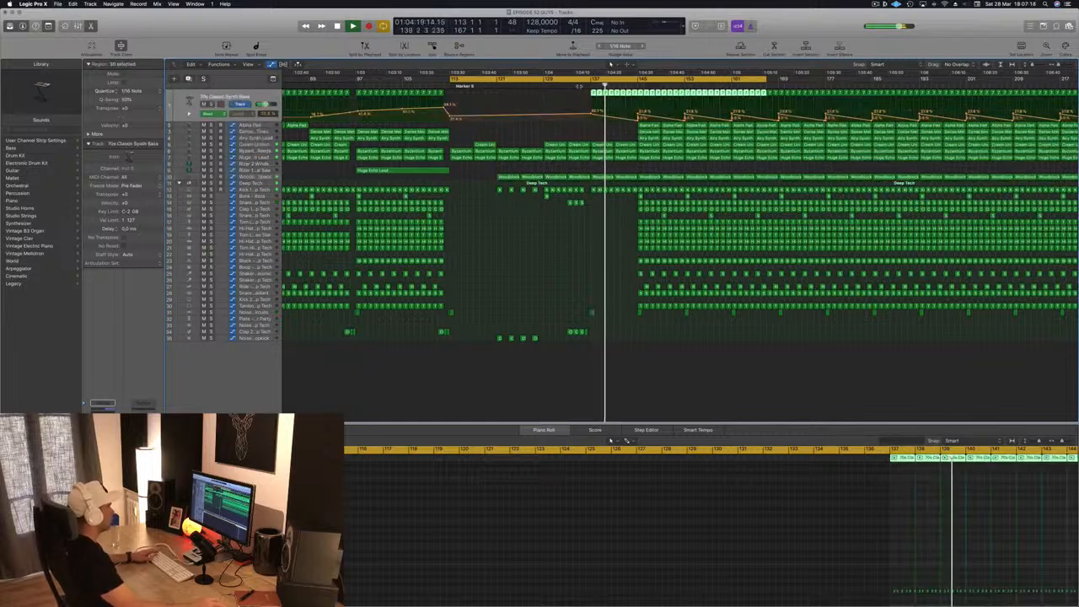
click(594, 99)
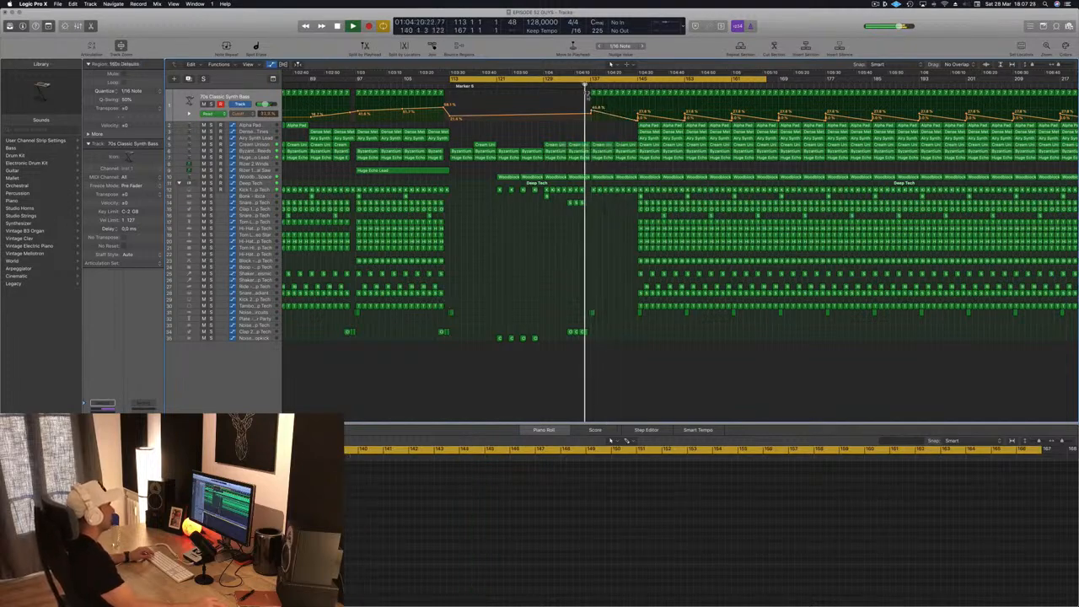
key(super+Right)
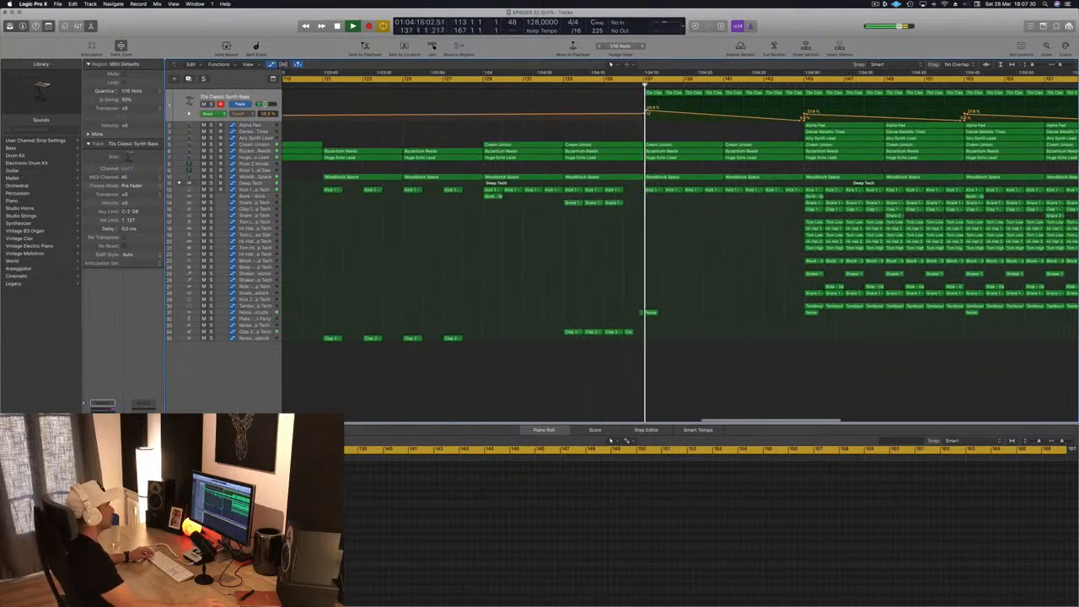
drag(647, 112, 646, 110)
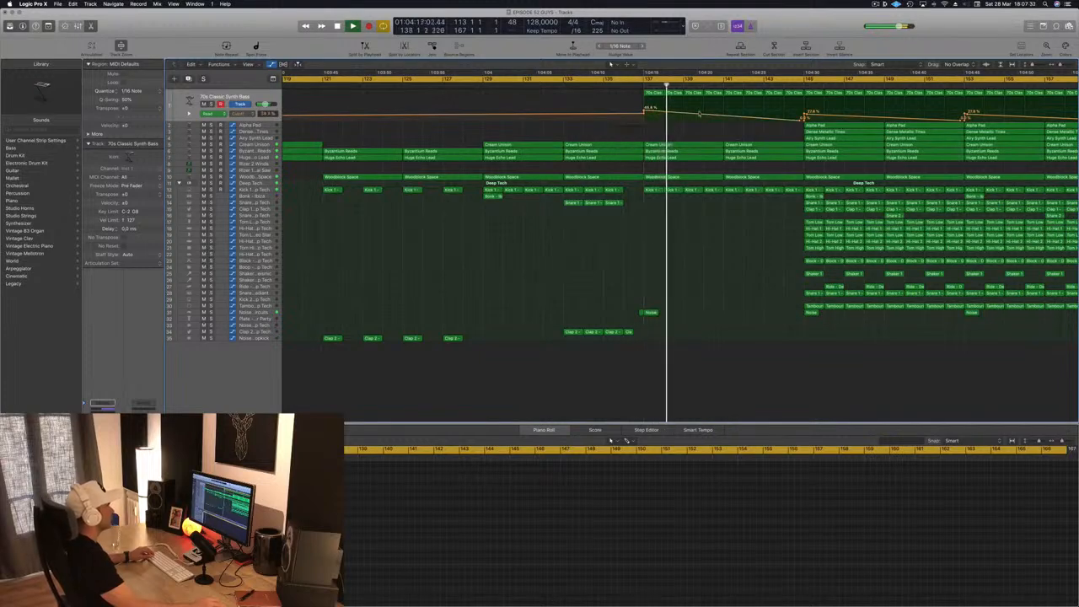
drag(723, 116, 723, 107)
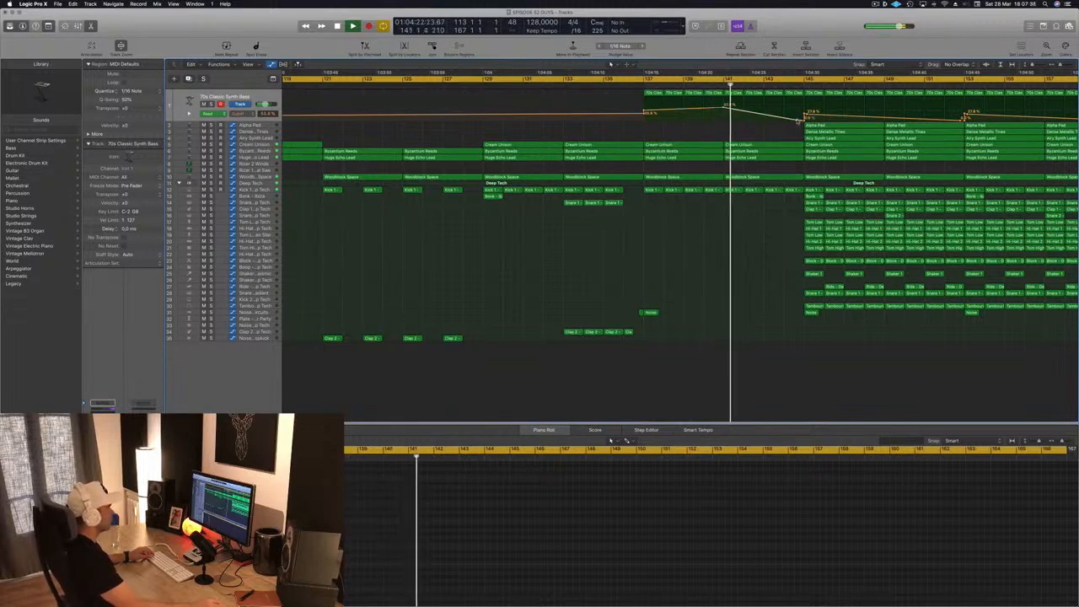
drag(805, 122, 804, 110)
- Listen to the bass cutoff build-up between bars 137 and 145 and its transition into the drop
key(super+Left)
key(super+Left)
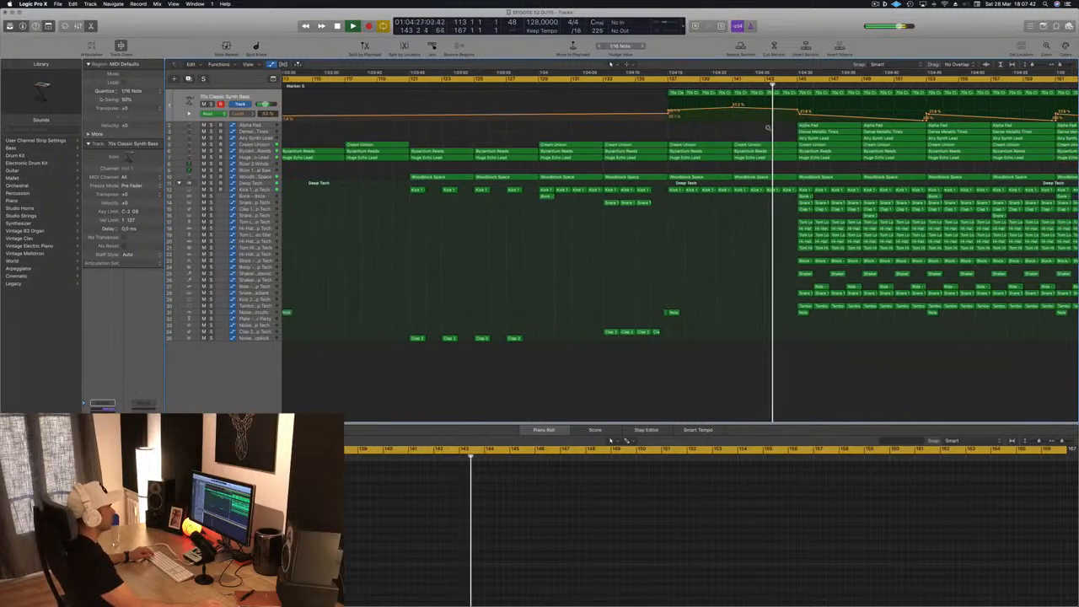
key(super+Right)
key(super+Right)
key(super+Right)
key(super+Right)
key(super+Right)
click(789, 93)
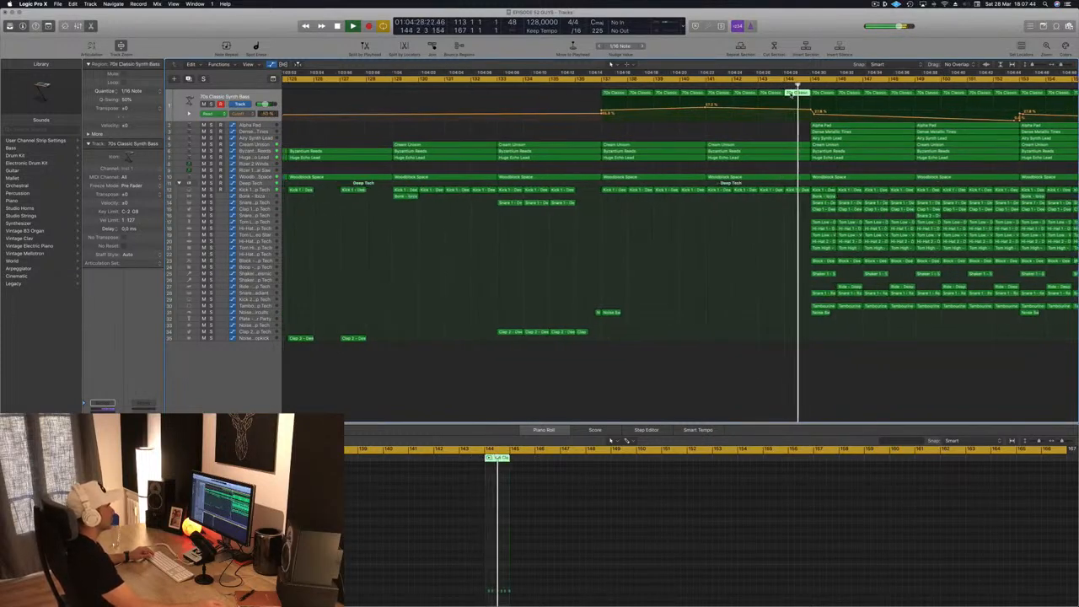
key(super+Left)
key(super+Left)
scroll(790, 93, left, 2)
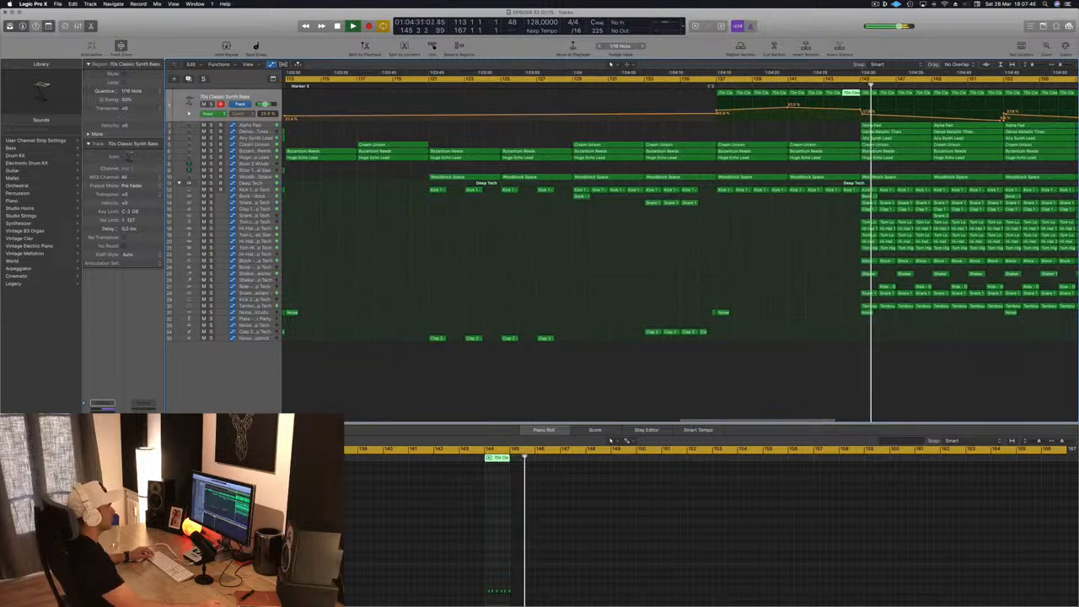
- Copy the Huge Echo Lead riser regions on both riser tracks to bars 129 through 145
key(shift+comma)
key(super+Left)
key(super+Left)
key(super+Left)
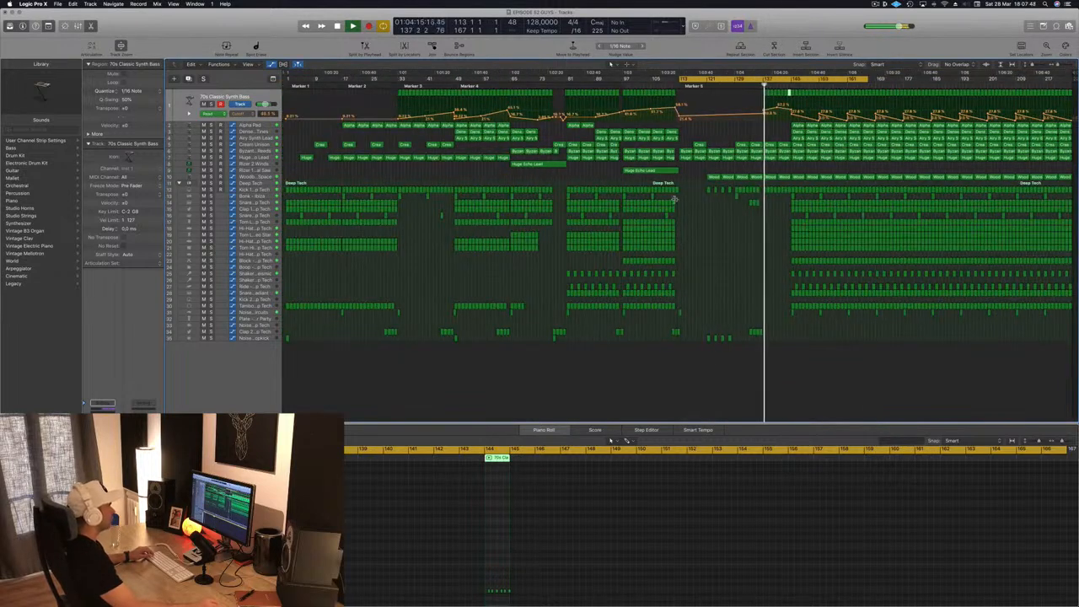
click(656, 172)
drag(675, 177, 767, 177)
drag(540, 163, 747, 167)
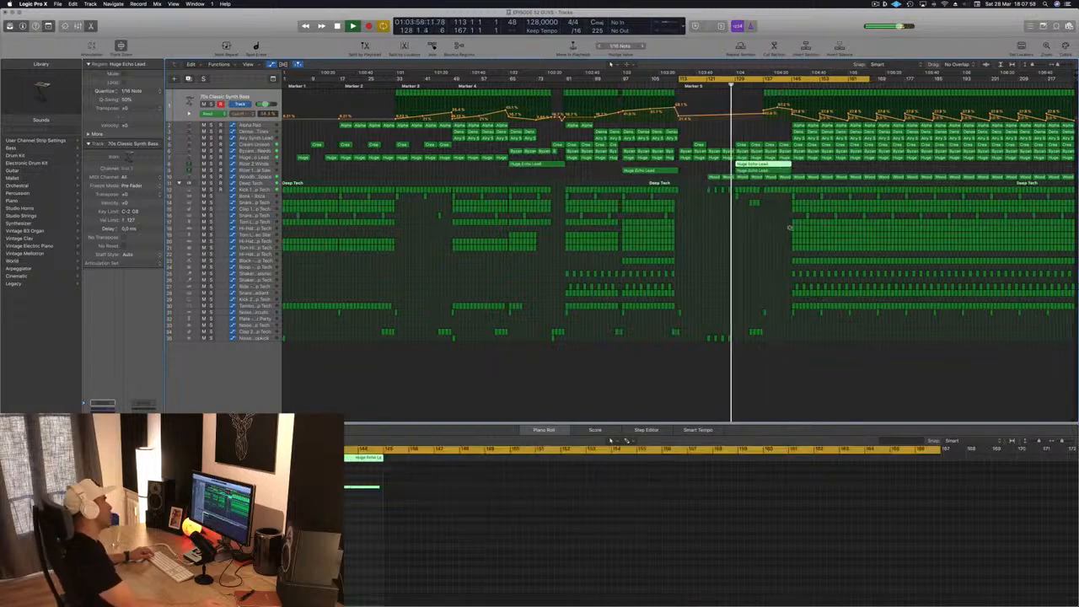
- Extend the project's end to bar 236
key(super+Right)
key(super+Right)
key(super+Right)
key(super+Left)
key(super+Left)
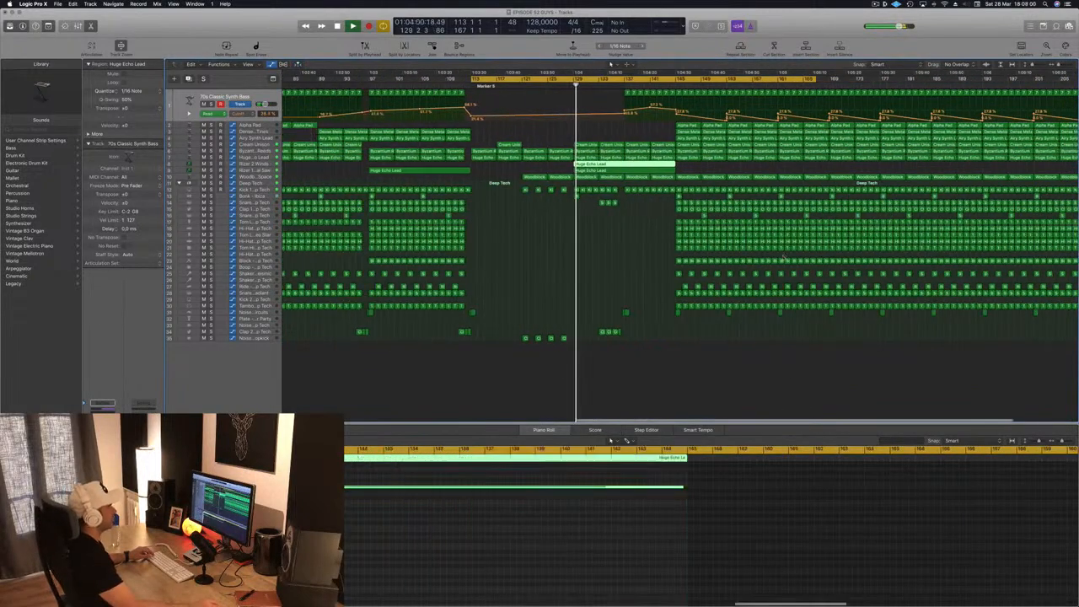
key(super+Left)
key(super+Left)
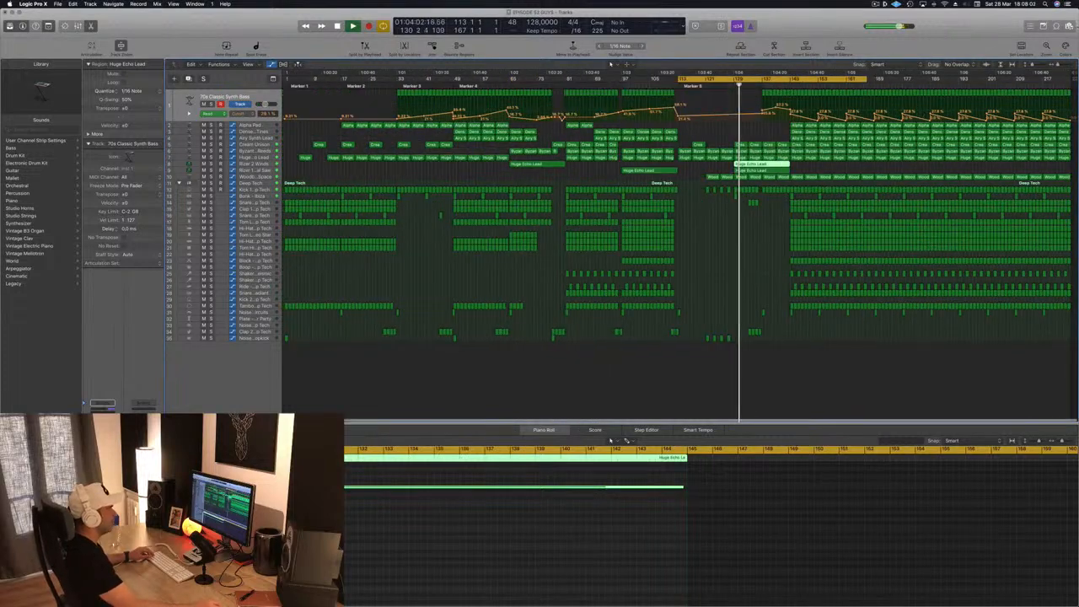
drag(1075, 76, 1078, 77)
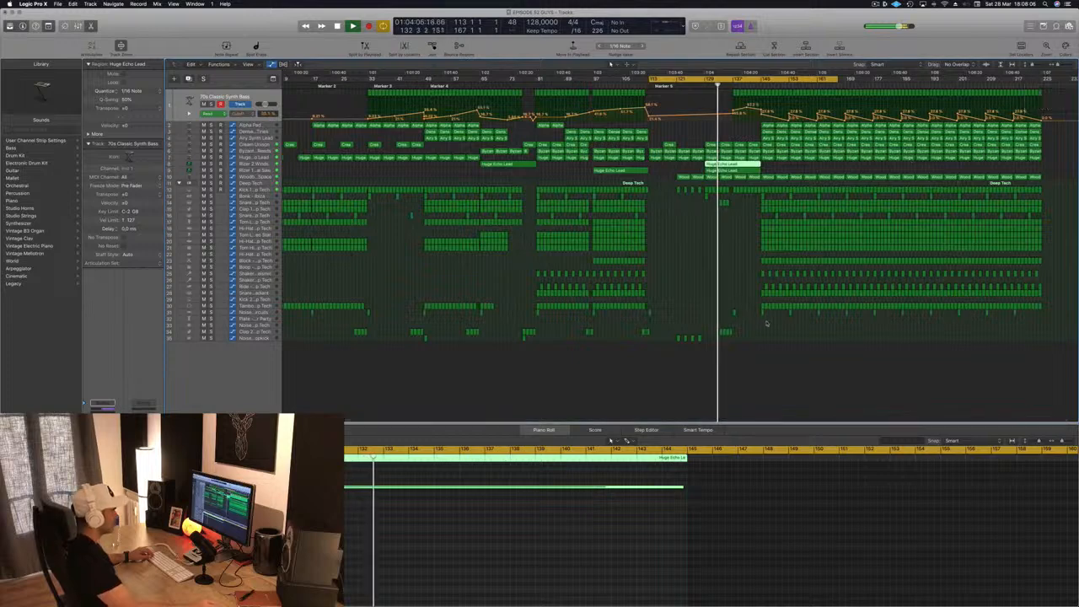
- Select all regions from bar 145 to the end of the arrangement and move them about one beat later
drag(762, 321, 1041, 97)
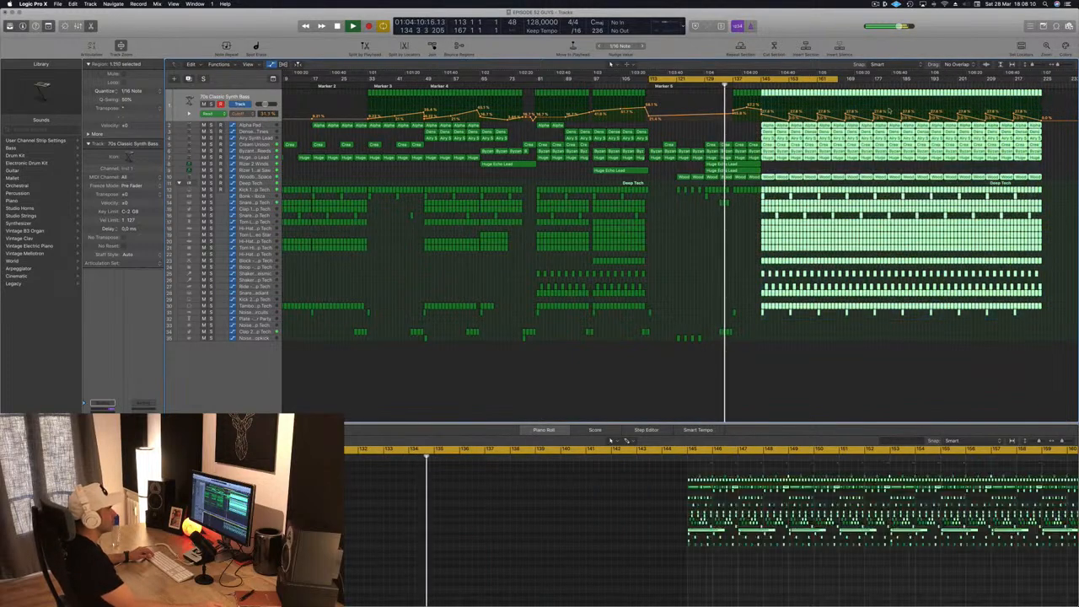
key(super+Right)
key(super+Right)
key(super+Right)
key(super+Right)
key(super+Right)
key(super+Right)
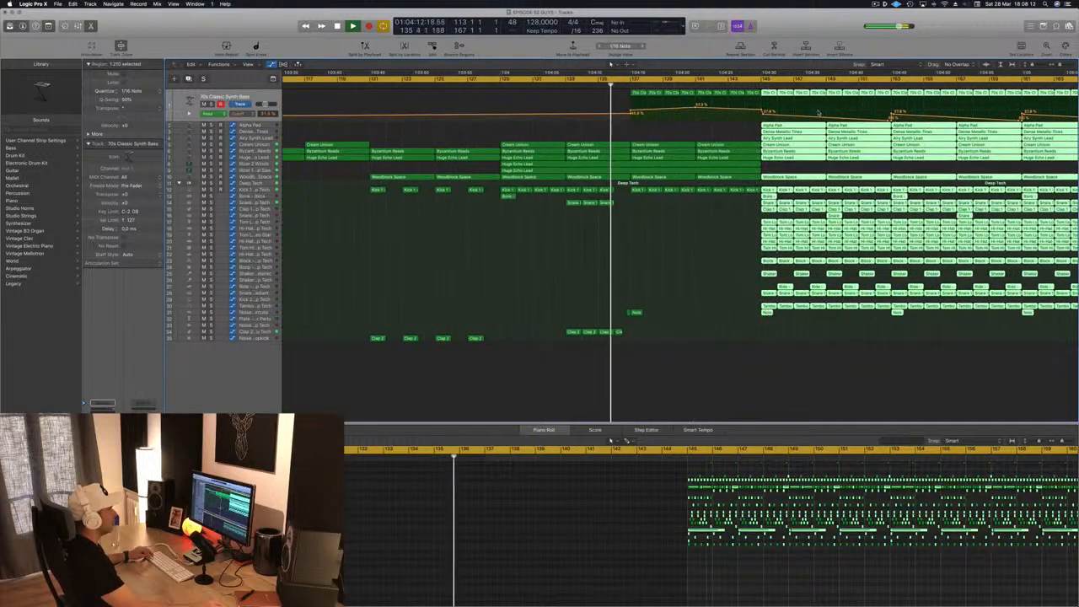
key(super+Right)
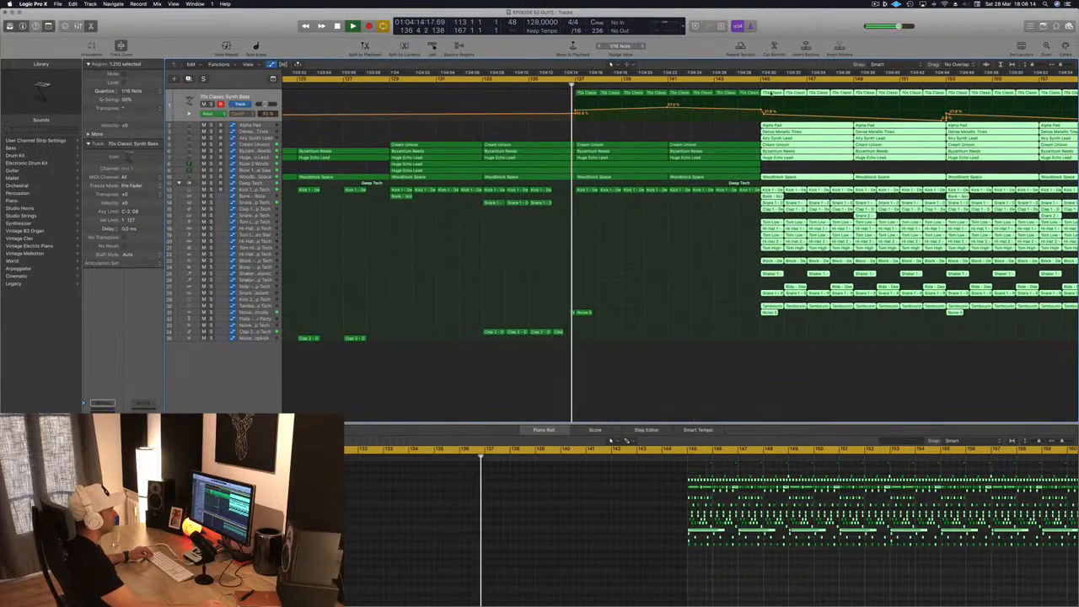
mouse_move(765, 92)
mouse_down()
mouse_move(788, 93)
mouse_move(773, 95)
mouse_up()
click(687, 273)
- Raise the bass cutoff automation point at bar 145 so the filter keeps opening up to the drop
key(super+Left)
key(super+Left)
key(super+Left)
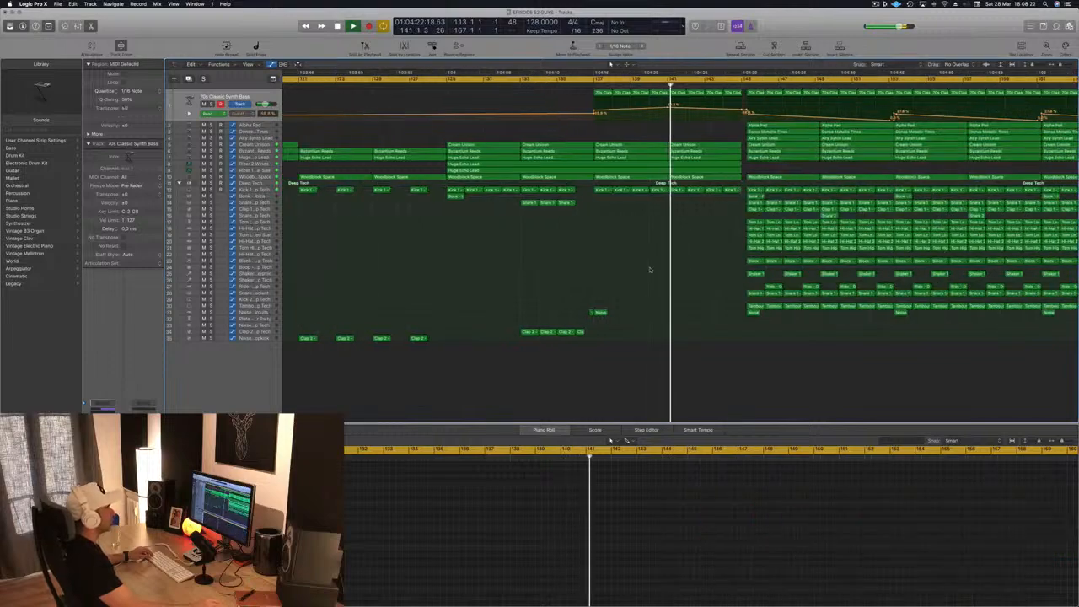
key(super+Right)
key(super+Right)
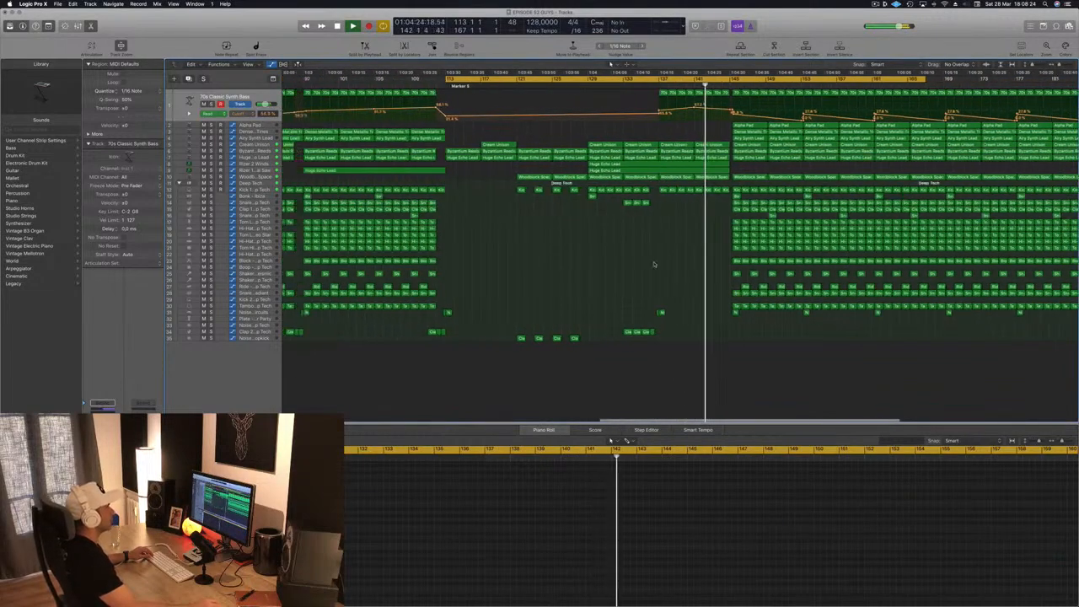
key(super+Left)
key(super+Left)
key(super+Left)
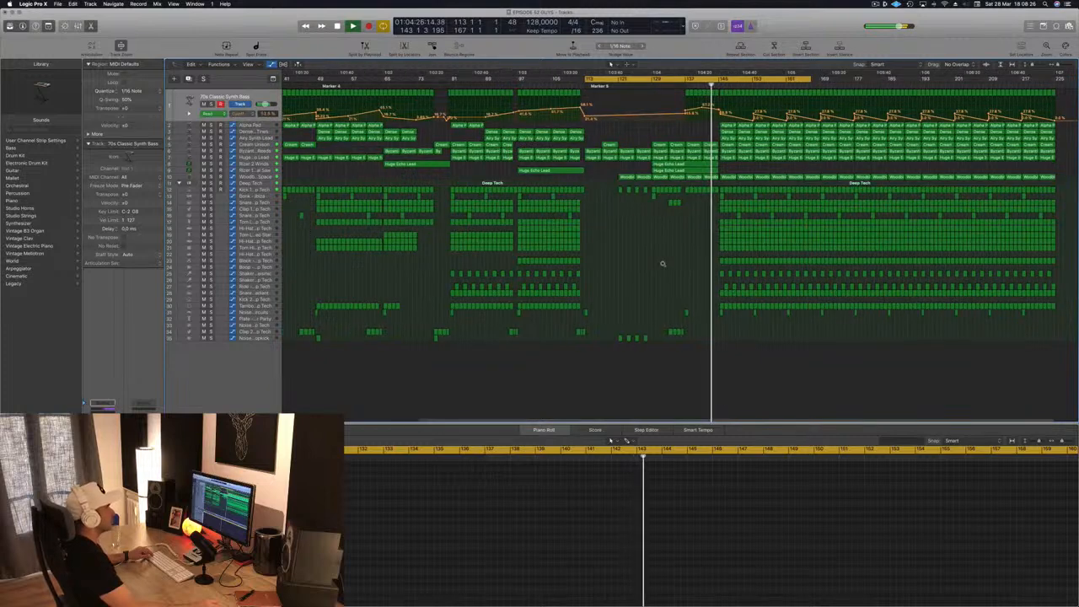
key(super+Right)
key(super+Right)
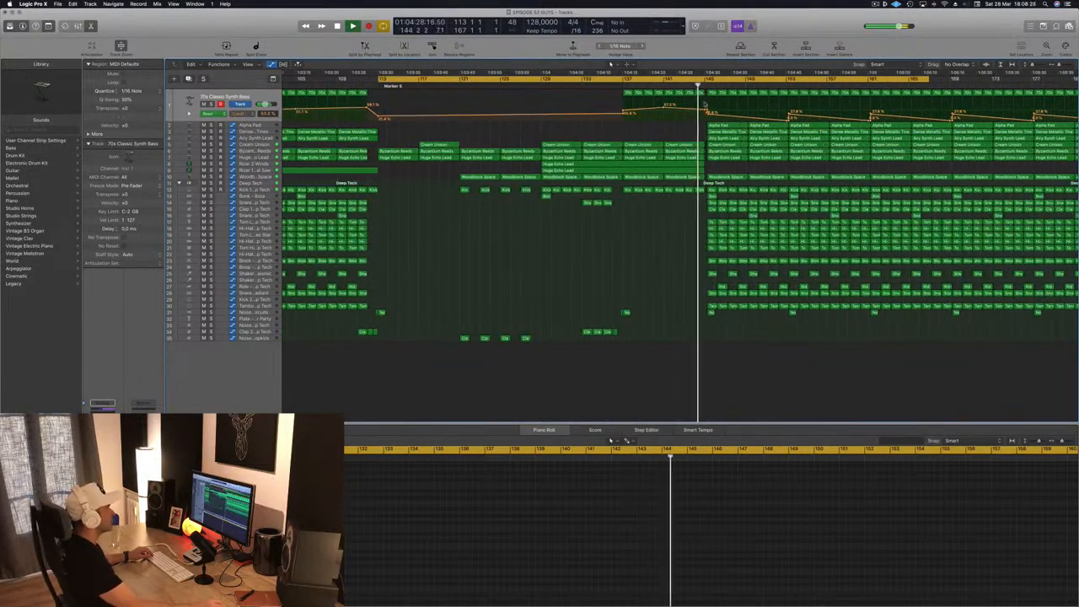
drag(706, 112, 706, 101)
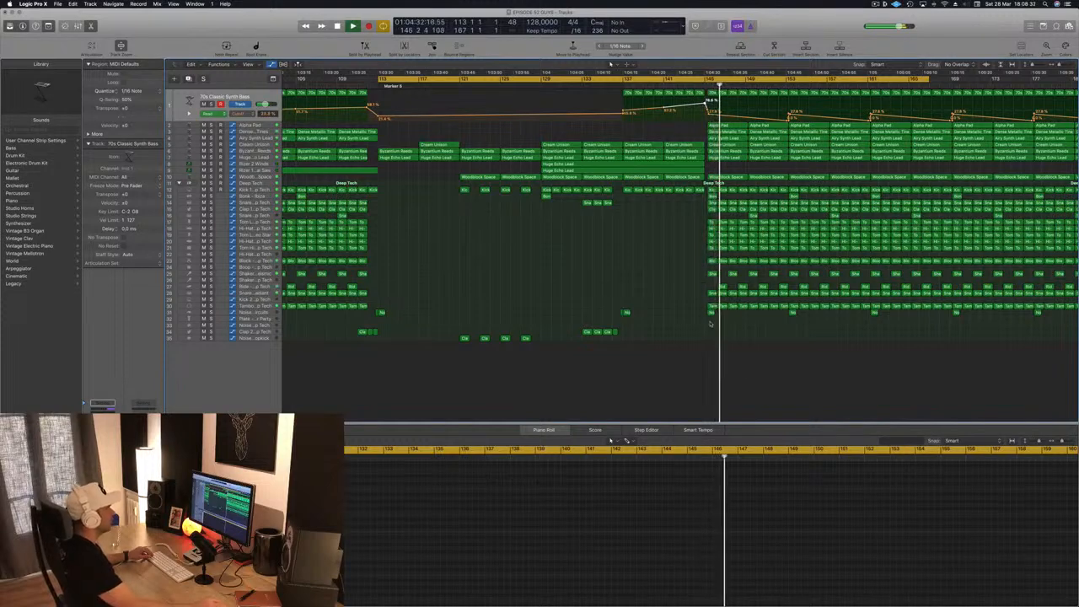
- Select all regions from bar 145 to the end of the arrangement and move them about one more beat later
drag(709, 322, 1038, 97)
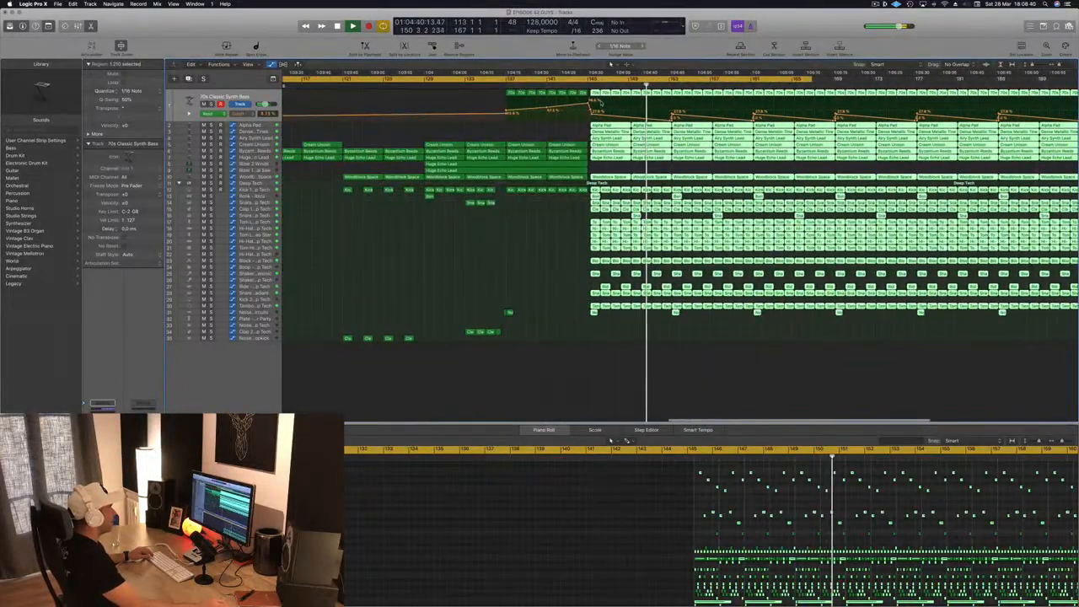
scroll(590, 90, up, 5)
click(575, 84)
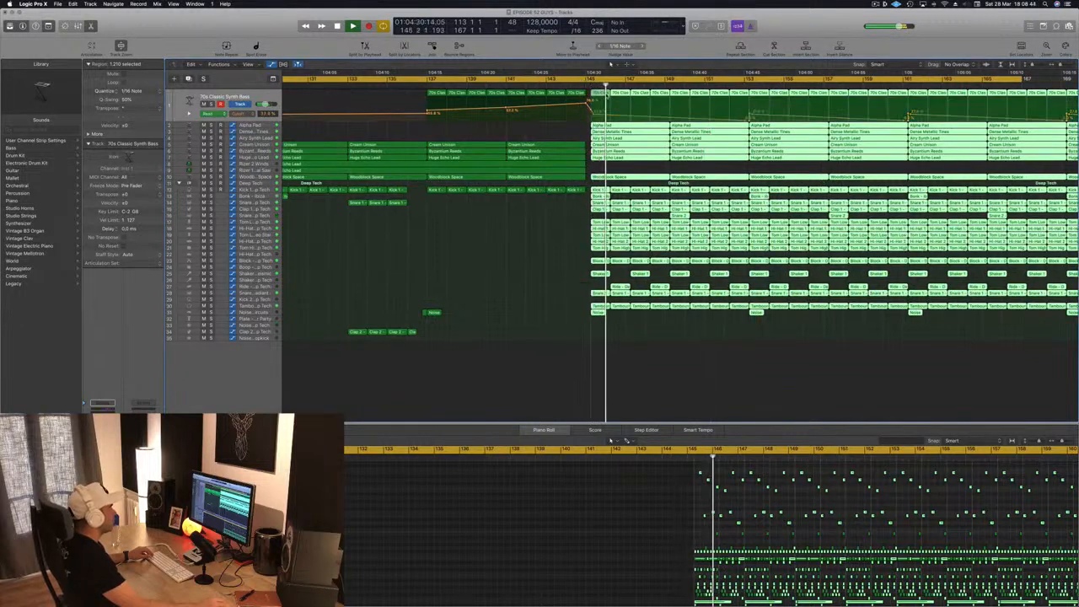
drag(595, 94, 599, 94)
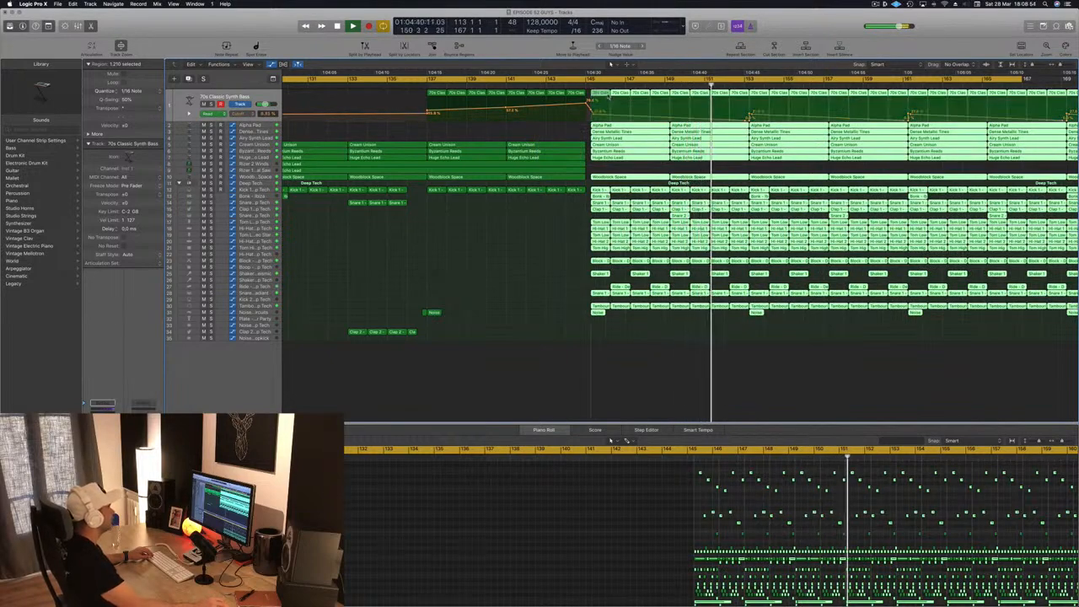
drag(600, 94, 593, 96)
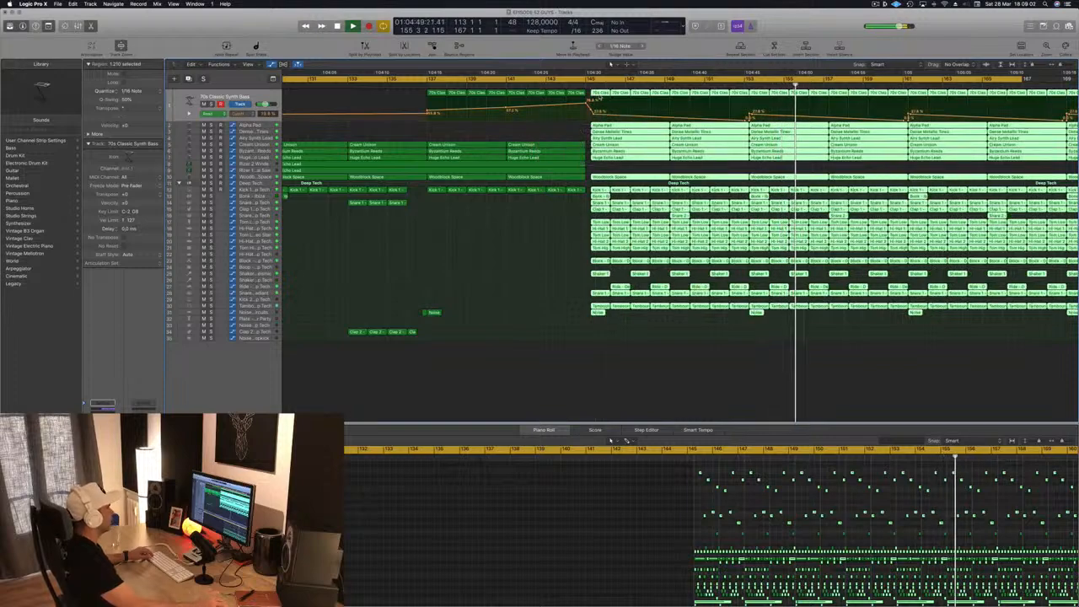
key(super+Right)
key(super+Right)
key(super+Right)
key(super+Right)
key(super+Left)
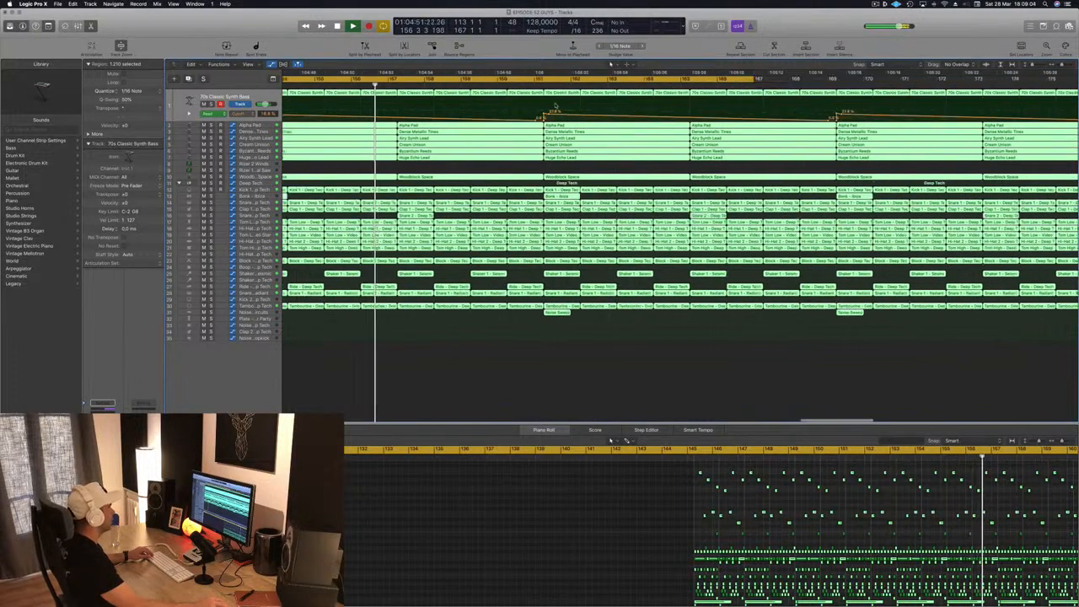
scroll(598, 99, left, 8)
key(space)
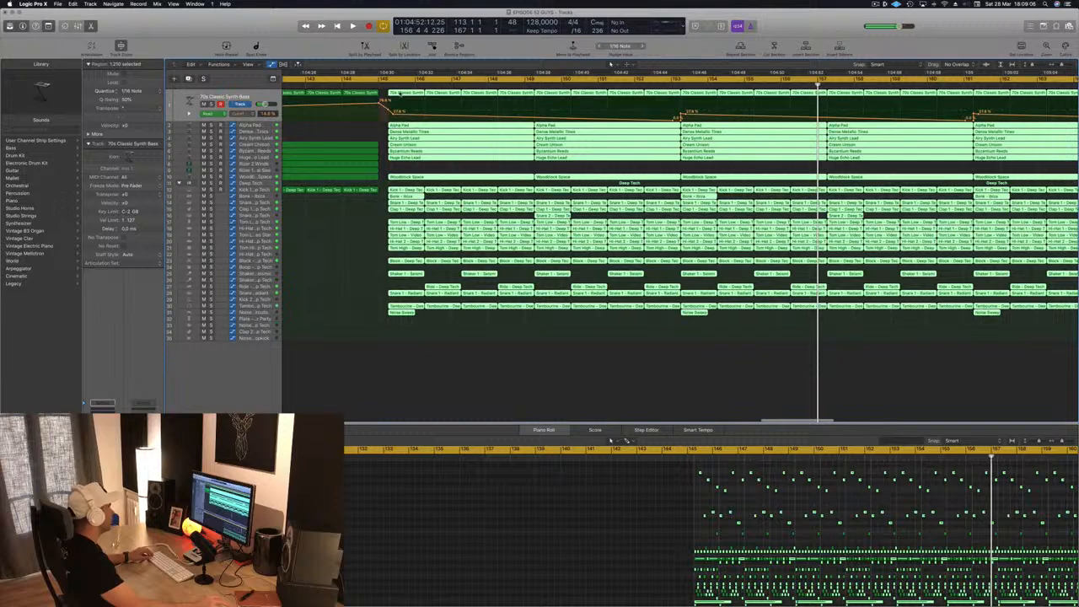
click(417, 95)
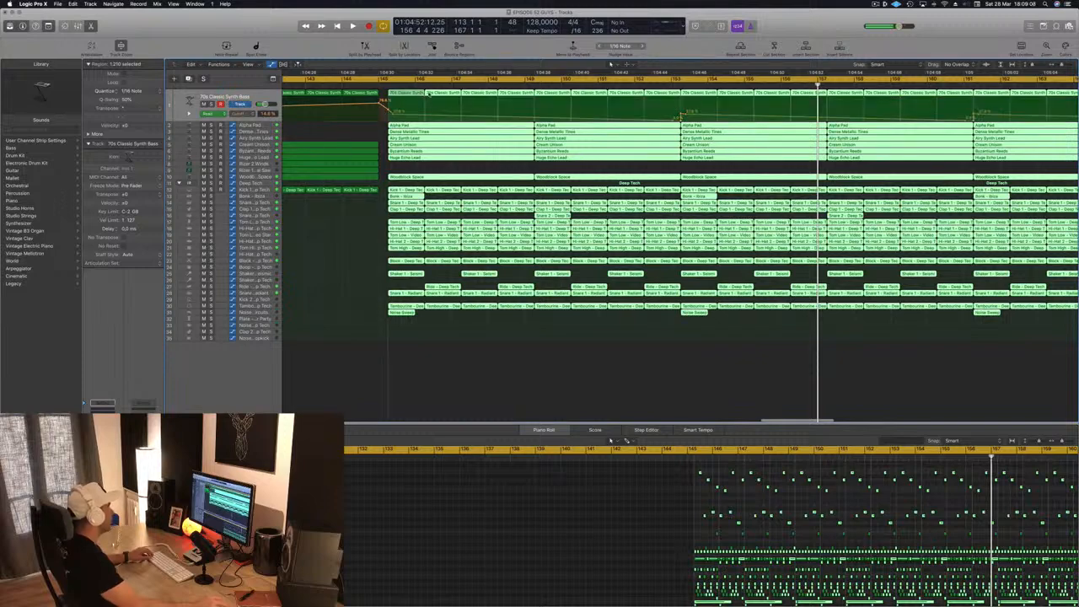
mouse_move(428, 94)
mouse_down()
mouse_move(454, 96)
mouse_move(393, 94)
mouse_move(411, 95)
mouse_up()
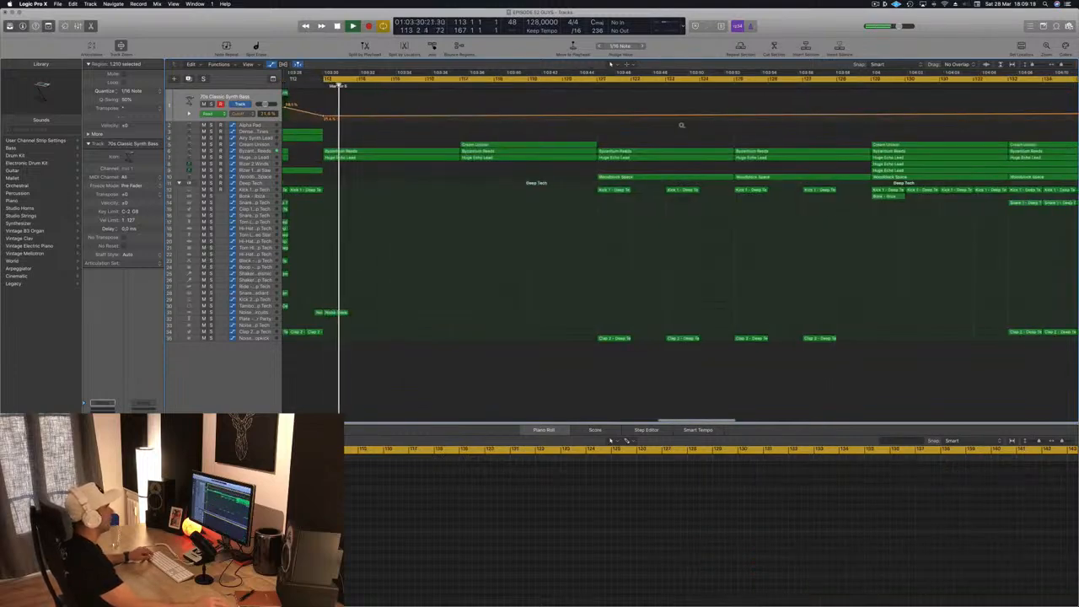
- Play the breakdown before bar 145 and raise the Treble Cut in the Woodblock Space track's Alchemy synth
scroll(829, 108, left, 5)
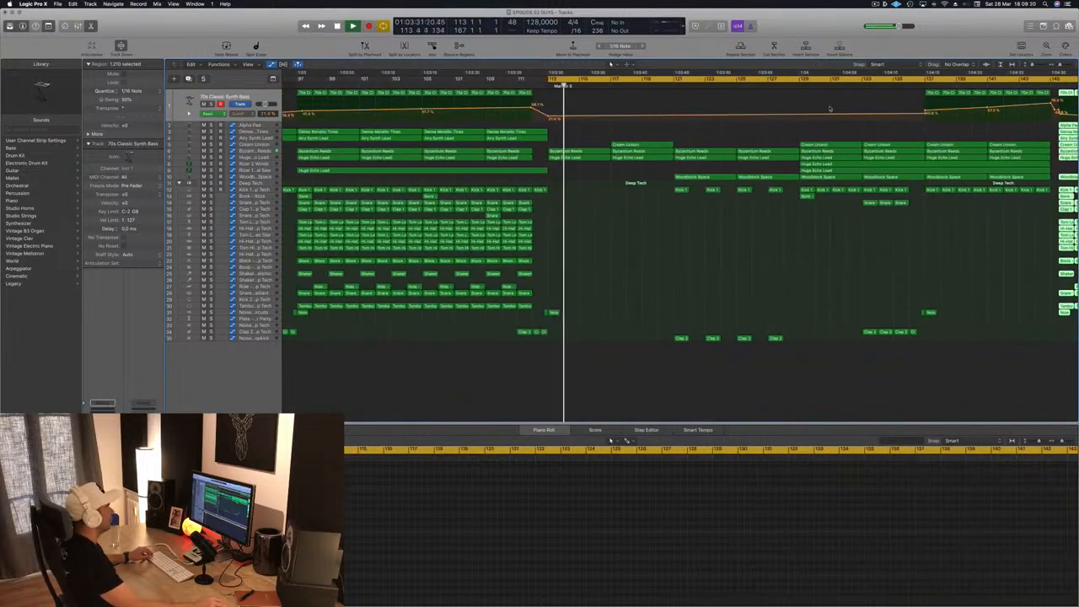
click(790, 83)
scroll(583, 272, down, 5)
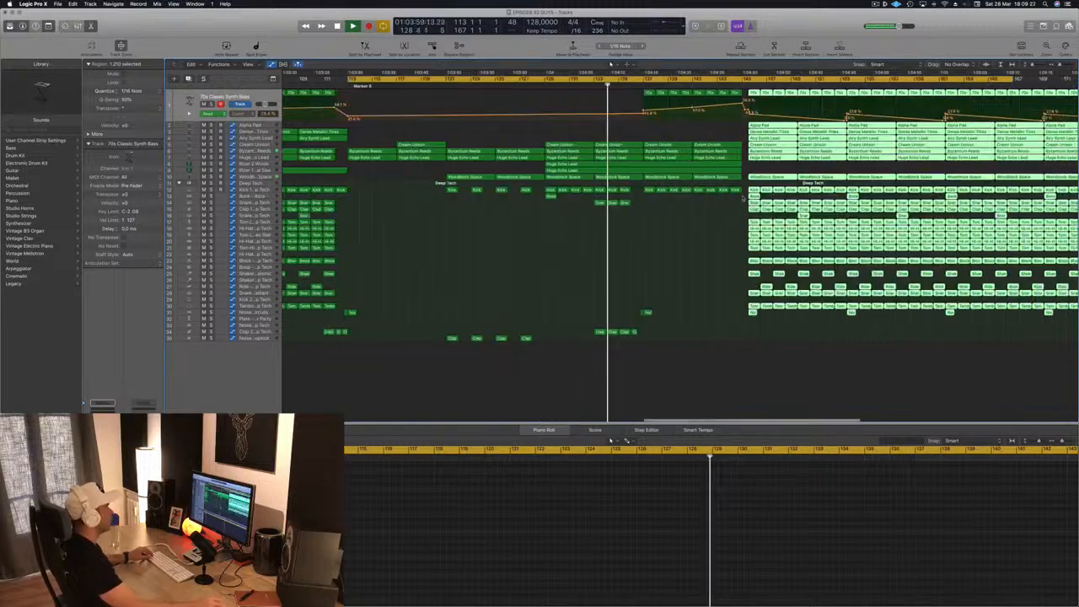
scroll(584, 271, down, 4)
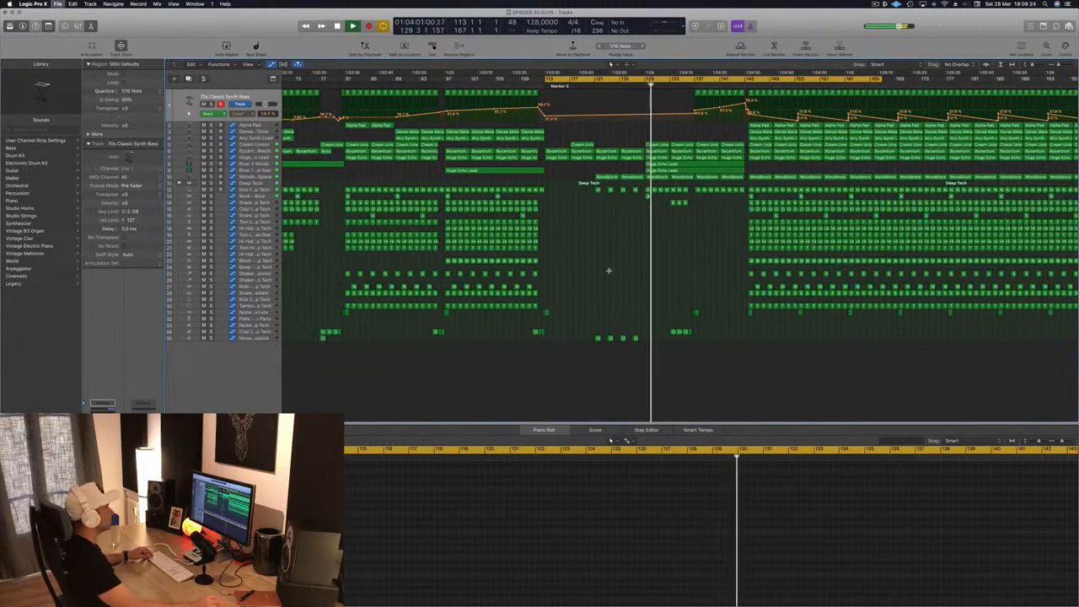
scroll(608, 269, down, 4)
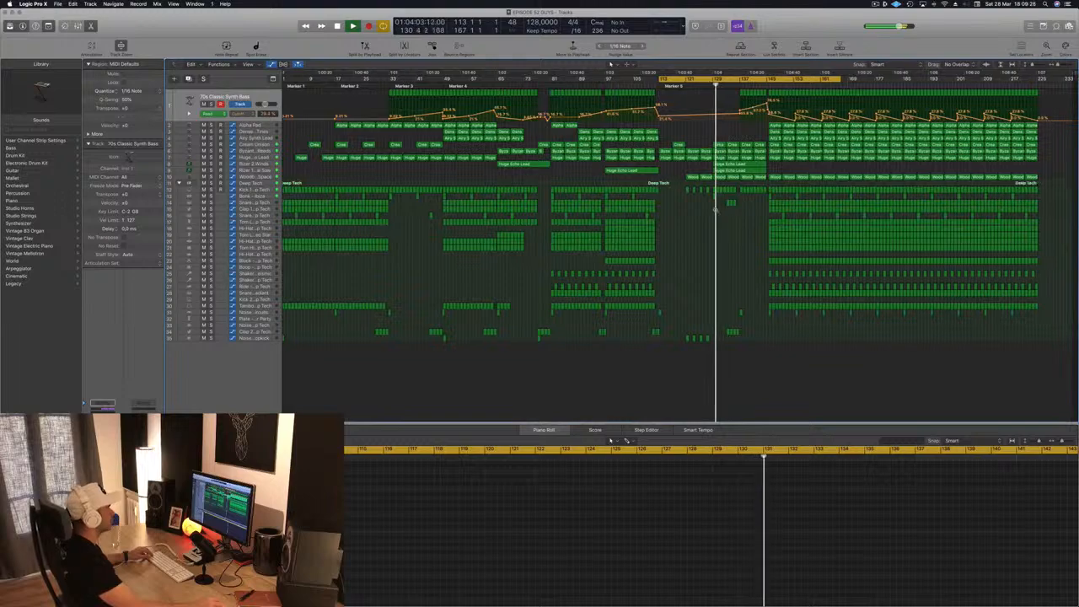
click(261, 178)
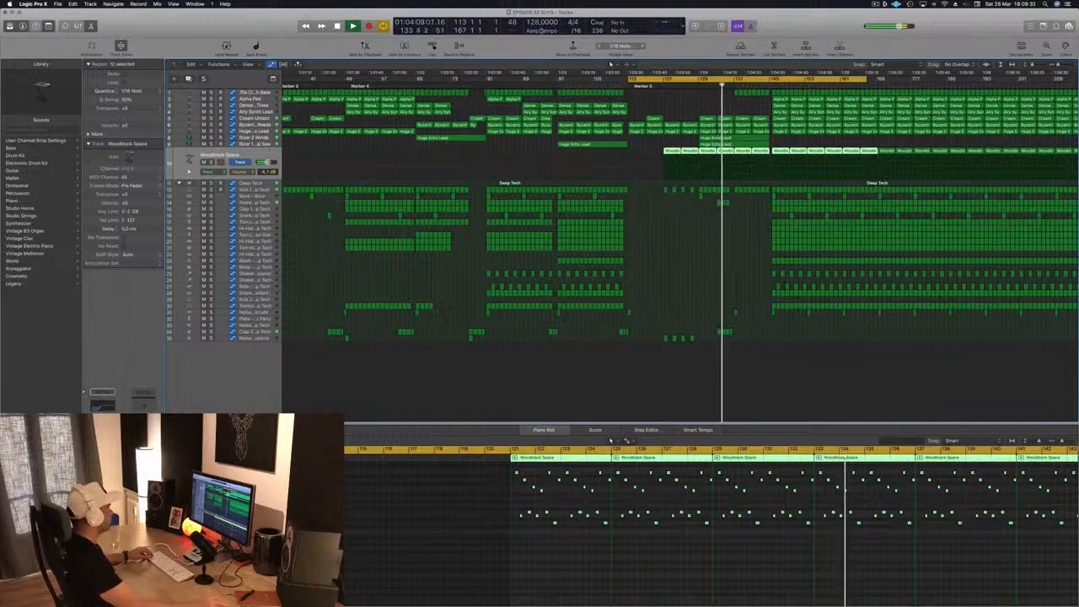
click(102, 428)
drag(276, 37, 552, 126)
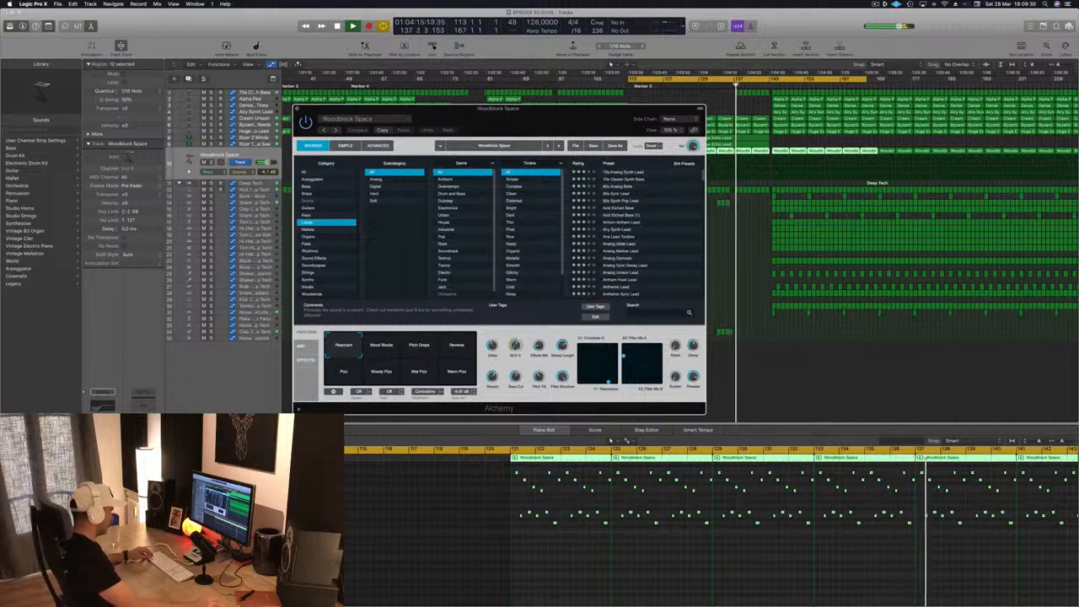
drag(517, 345, 520, 329)
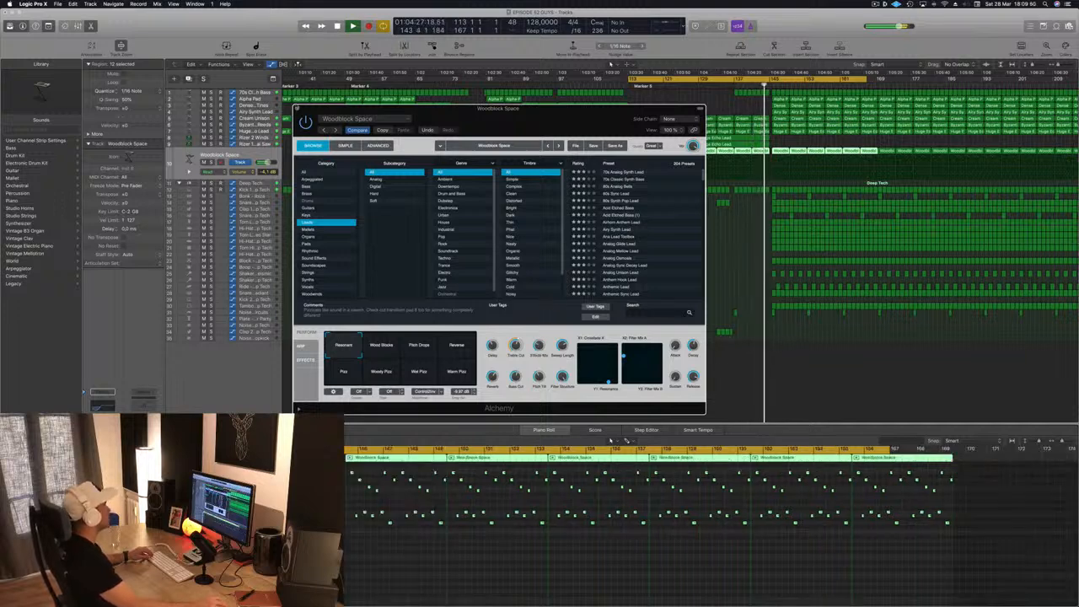
click(296, 109)
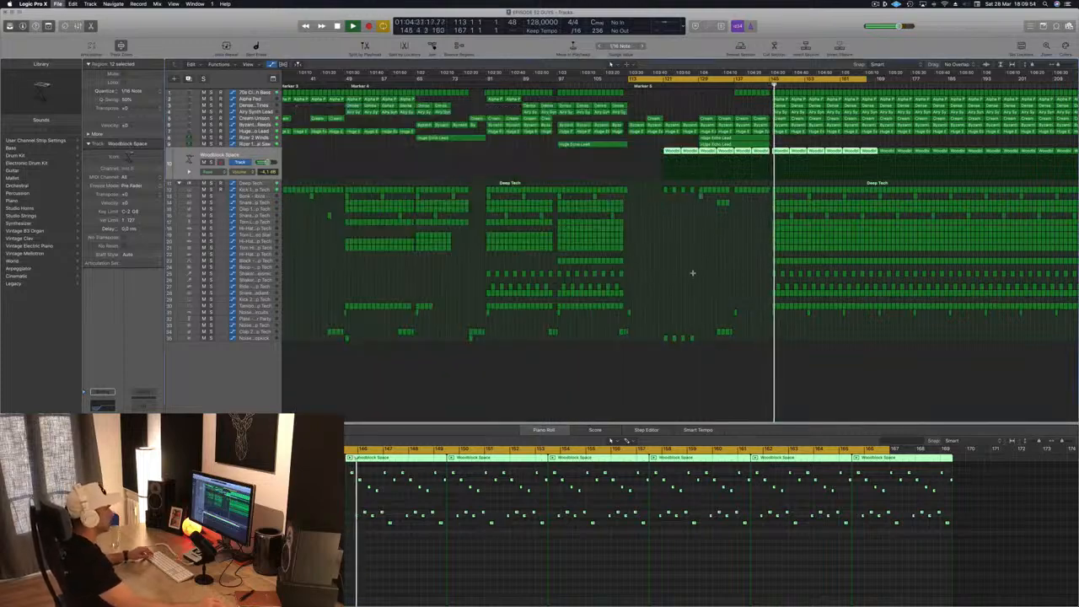
key(super+Right)
key(super+Right)
key(super+Right)
key(super+Right)
key(super+Right)
key(super+Right)
key(super+Right)
key(super+Right)
key(super+Left)
key(super+Left)
scroll(1000, 179, right, 3)
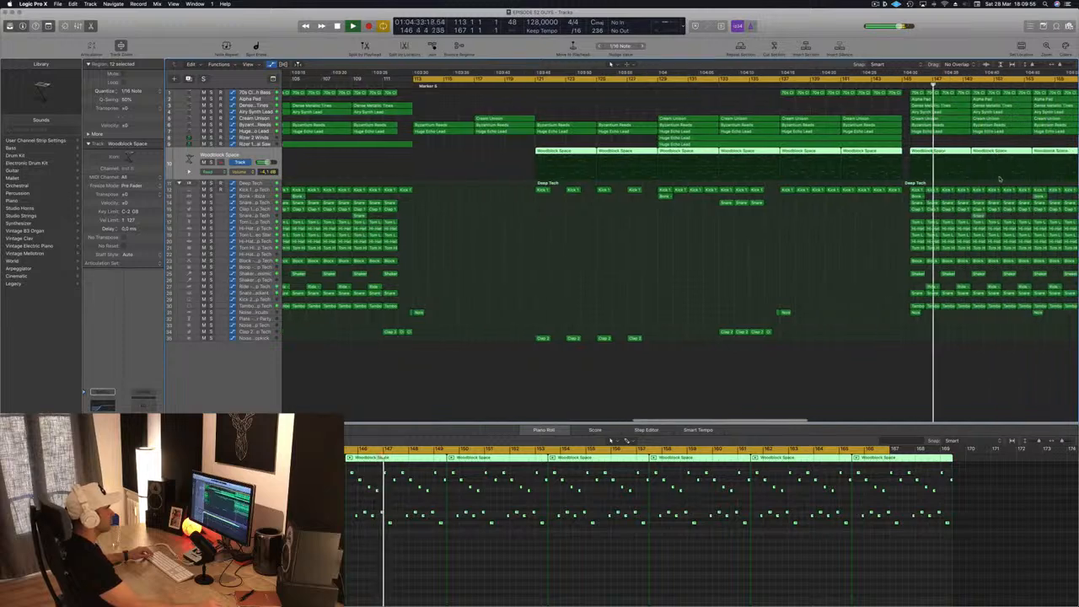
scroll(1000, 179, right, 5)
key(space)
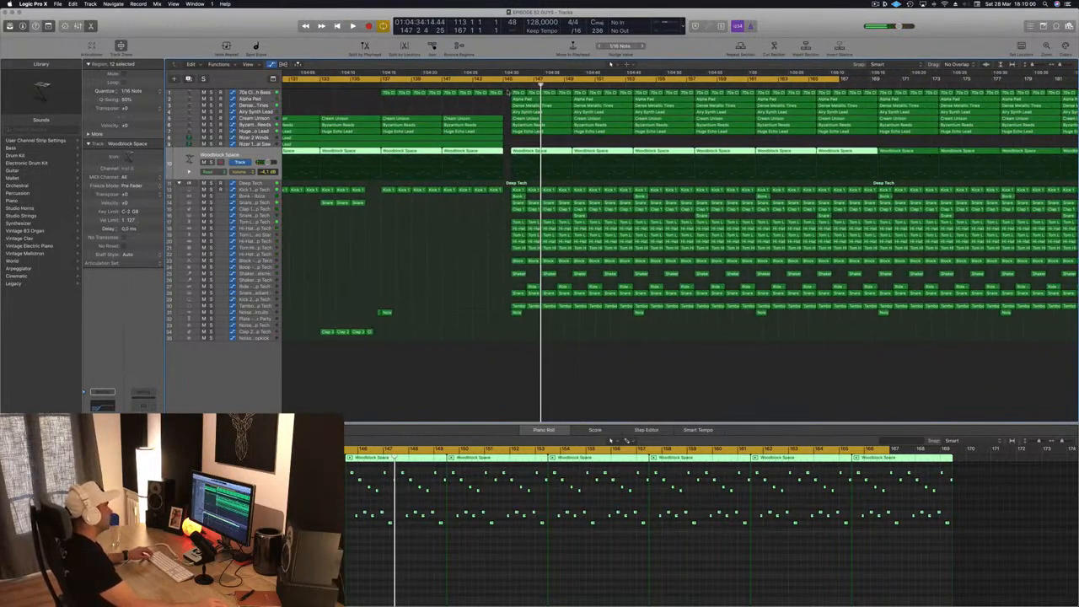
drag(508, 92, 818, 243)
drag(987, 326, 1078, 332)
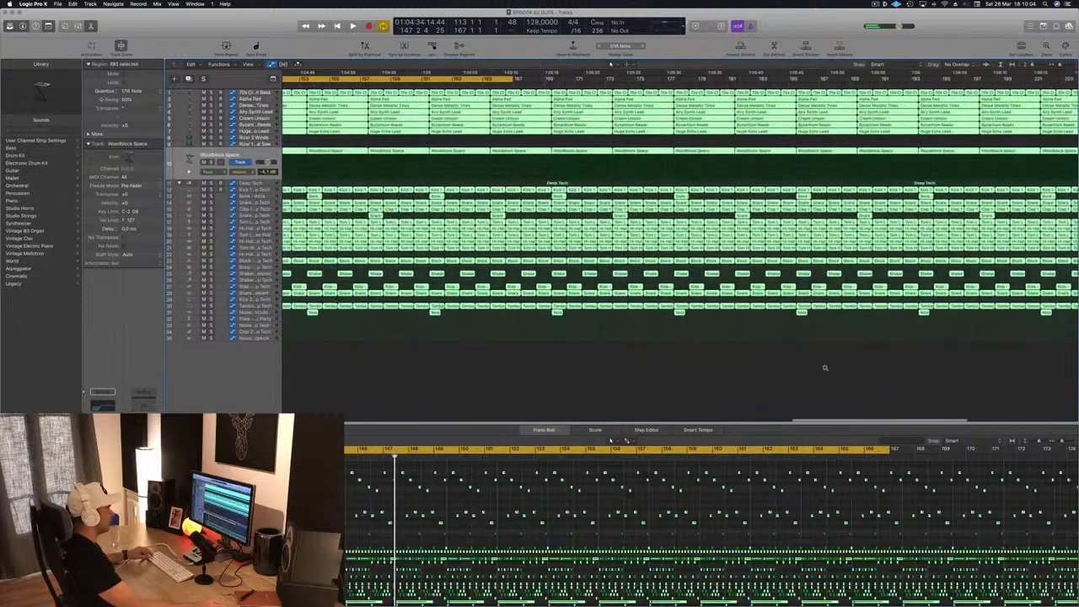
scroll(825, 368, down, 5)
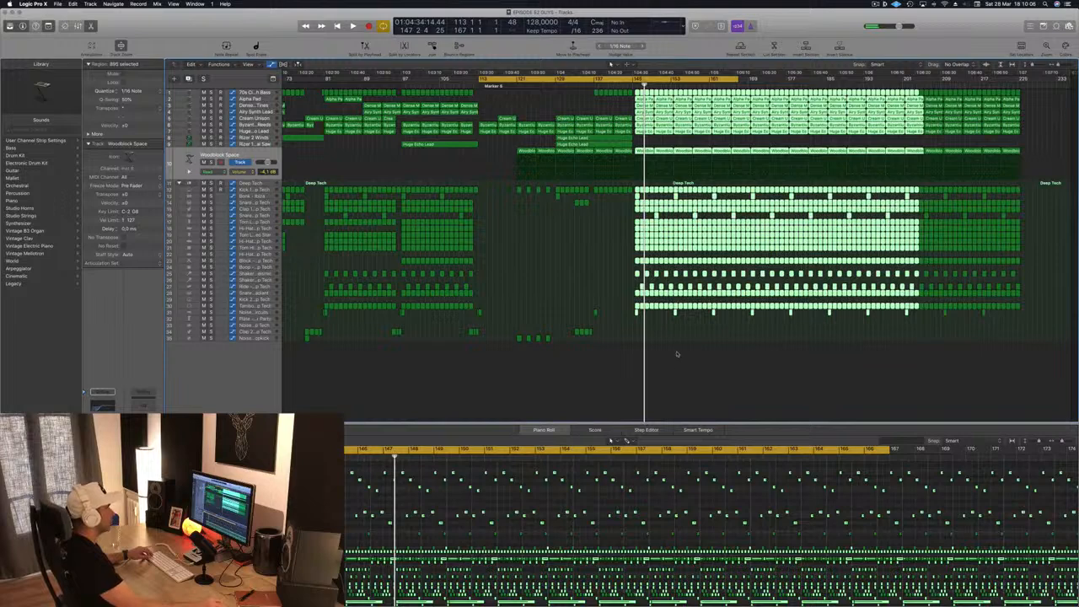
click(676, 354)
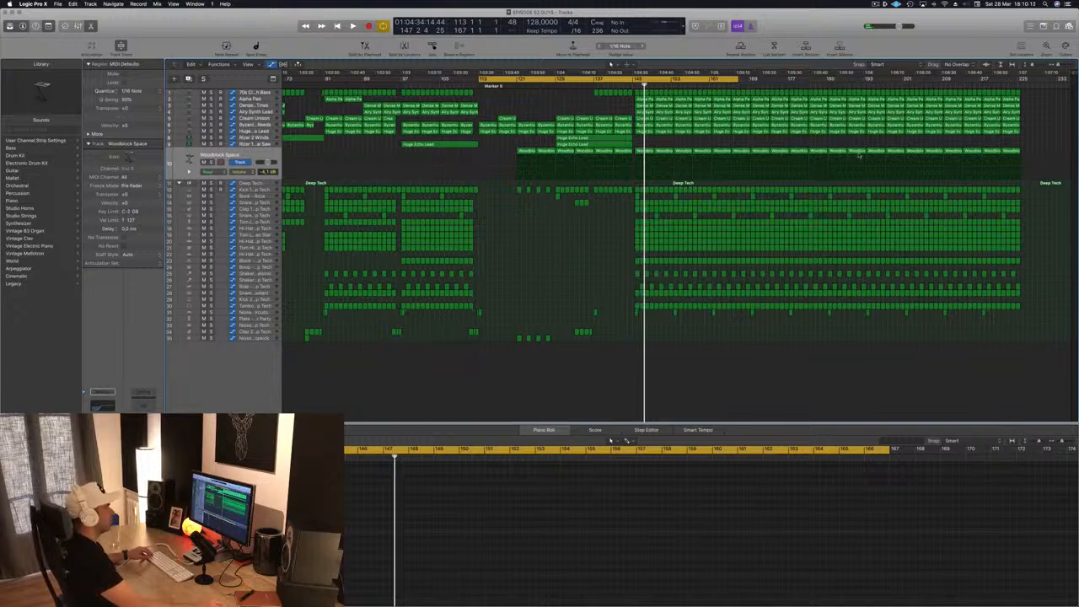
- Delete all regions from about bar 185 to the end of the arrangement and play from bar 113
drag(1040, 96, 832, 380)
key(Delete)
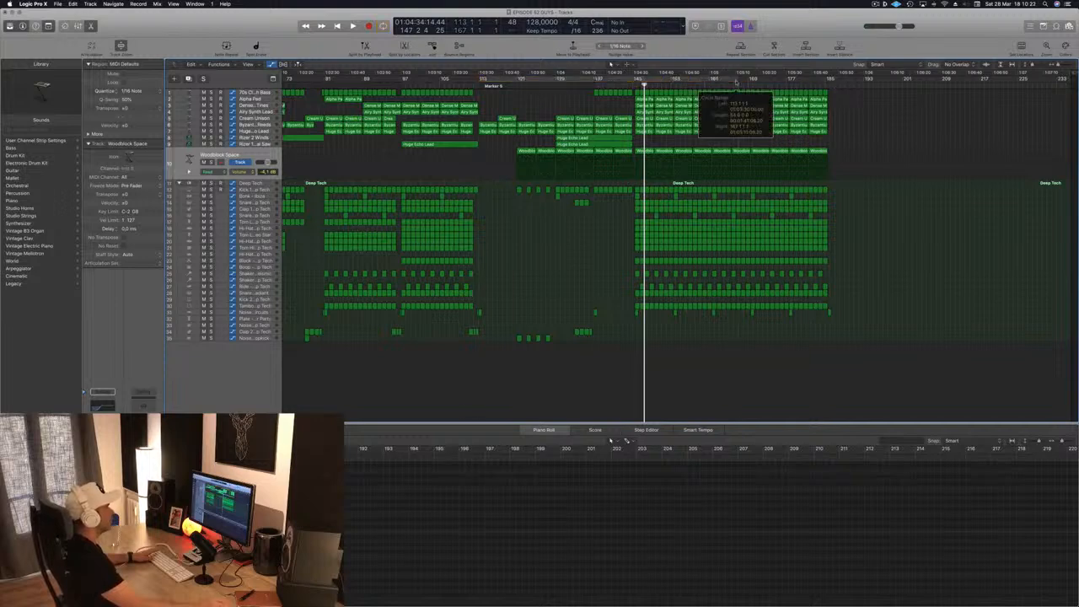
key(space)
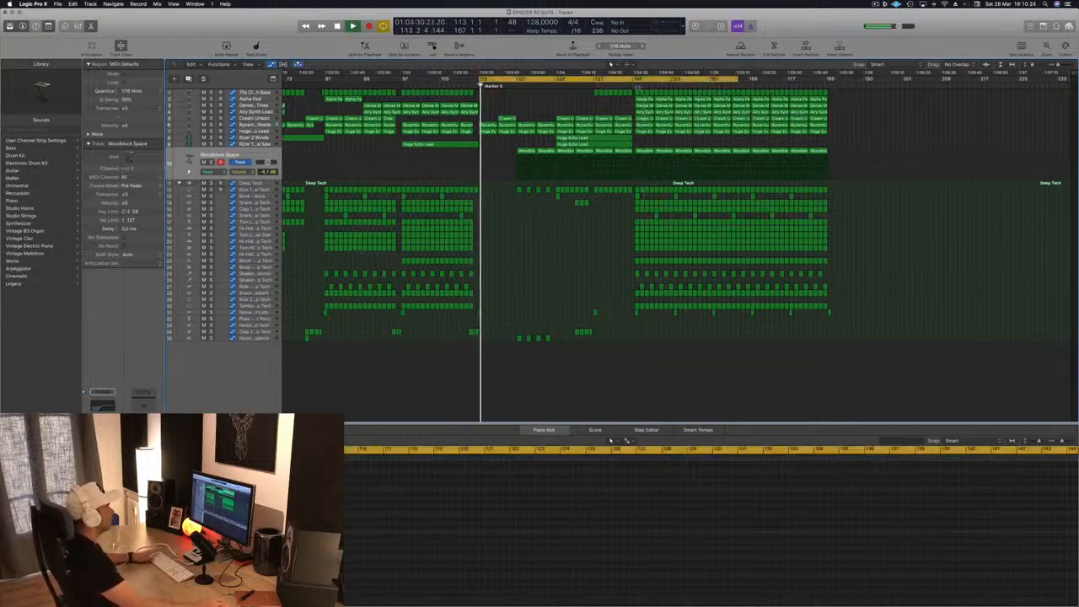
- Select the remaining regions after bar 145 on all tracks and try to move them slightly earlier
drag(846, 139, 638, 331)
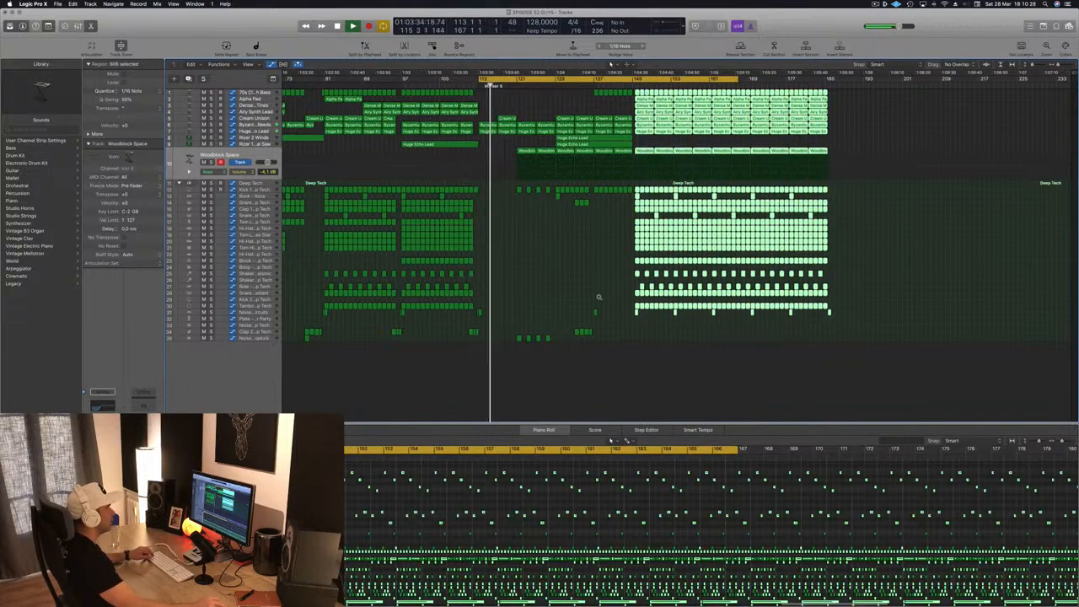
scroll(599, 296, up, 5)
scroll(825, 124, up, 8)
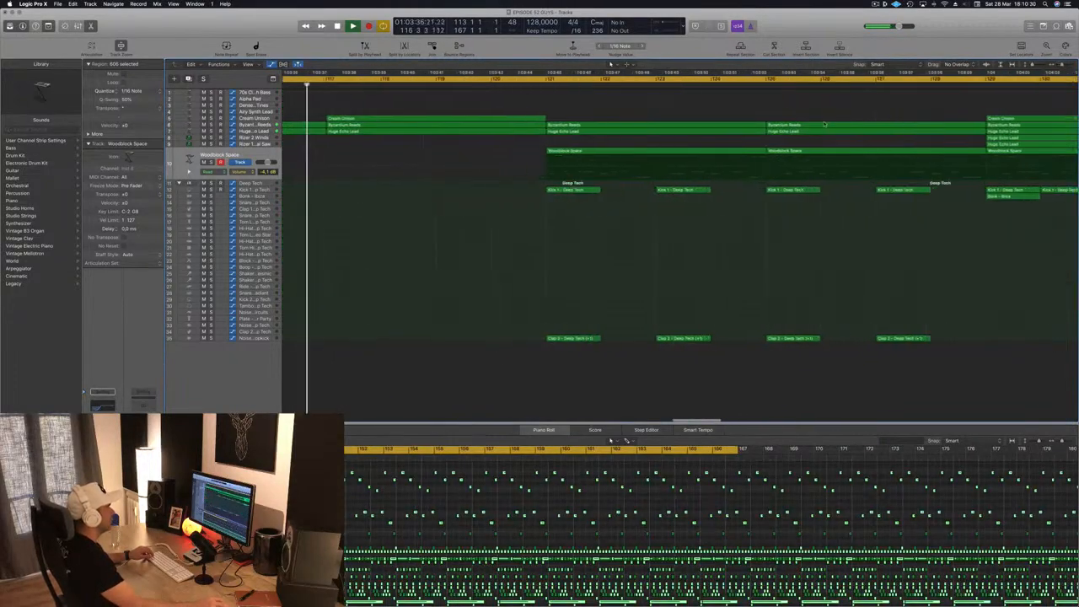
scroll(825, 124, up, 1)
scroll(824, 124, down, 3)
scroll(941, 129, right, 10)
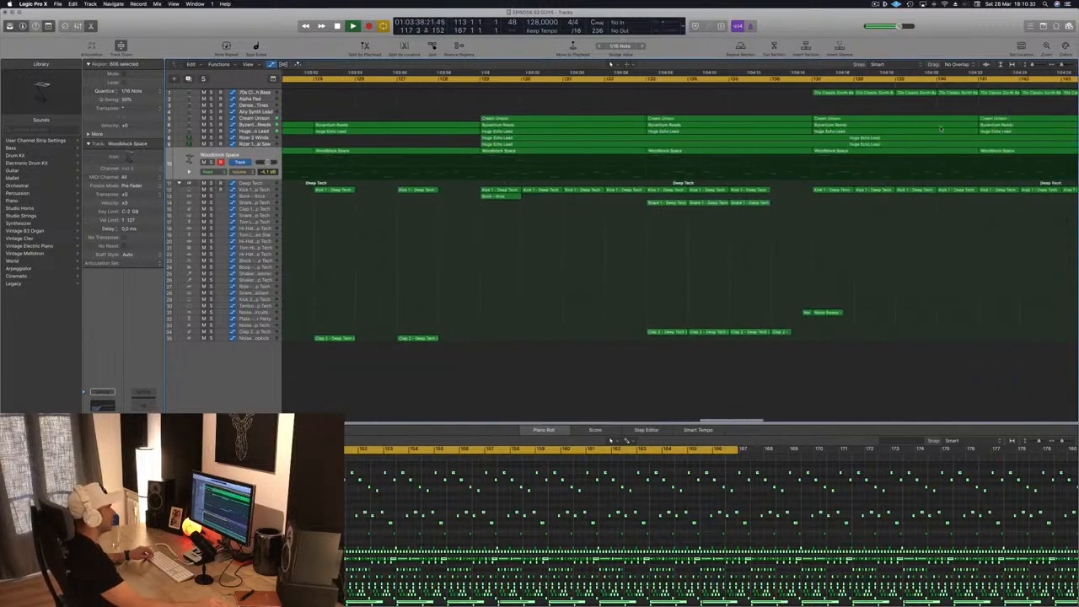
scroll(941, 129, right, 8)
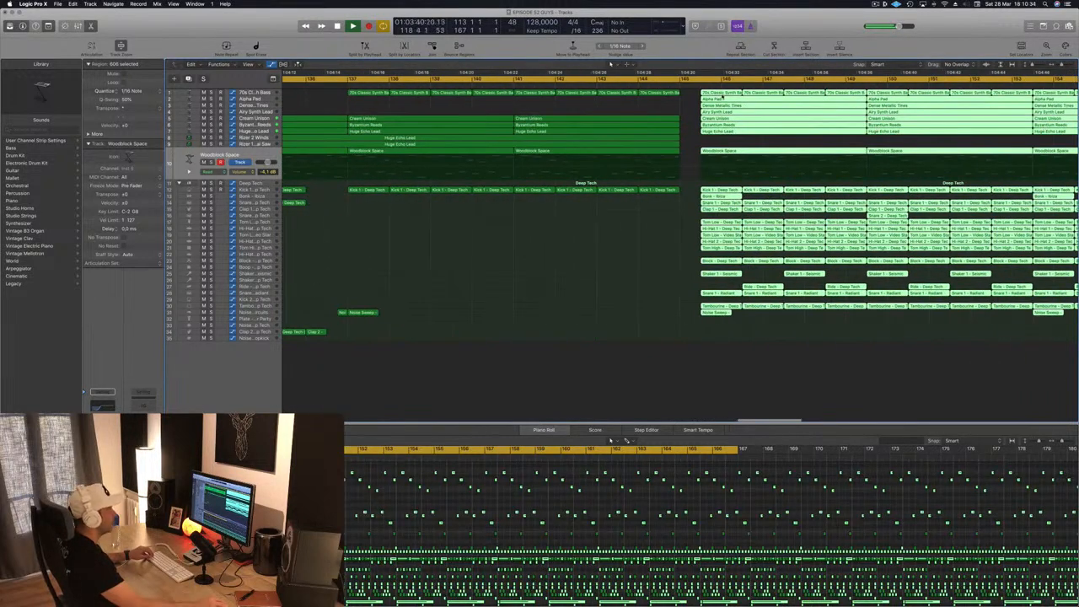
mouse_move(735, 97)
mouse_down()
mouse_move(778, 98)
mouse_move(727, 99)
mouse_up()
key(super+Left)
key(super+Left)
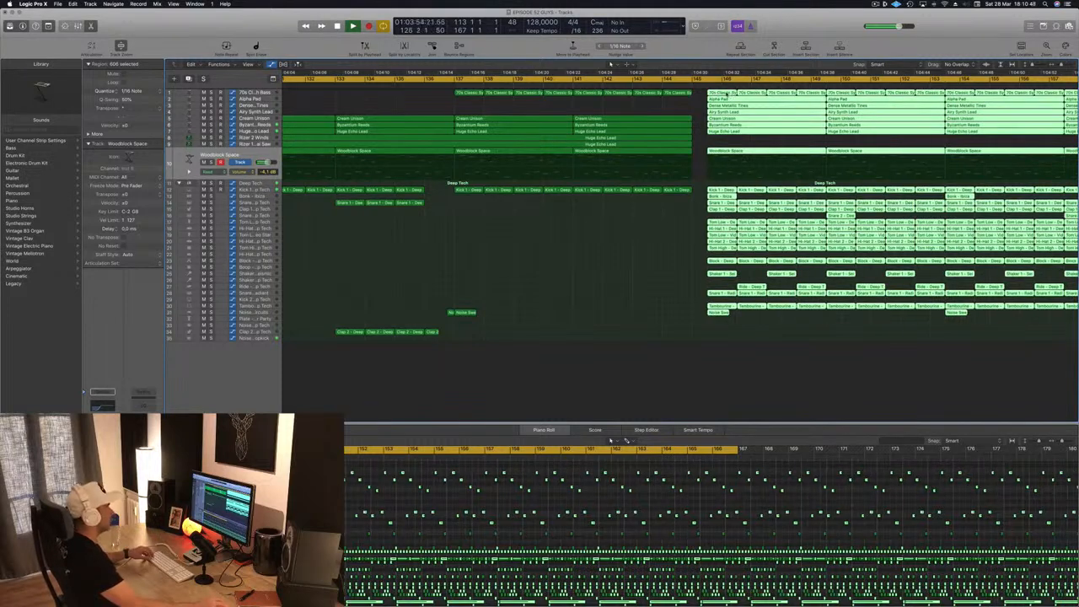
click(727, 93)
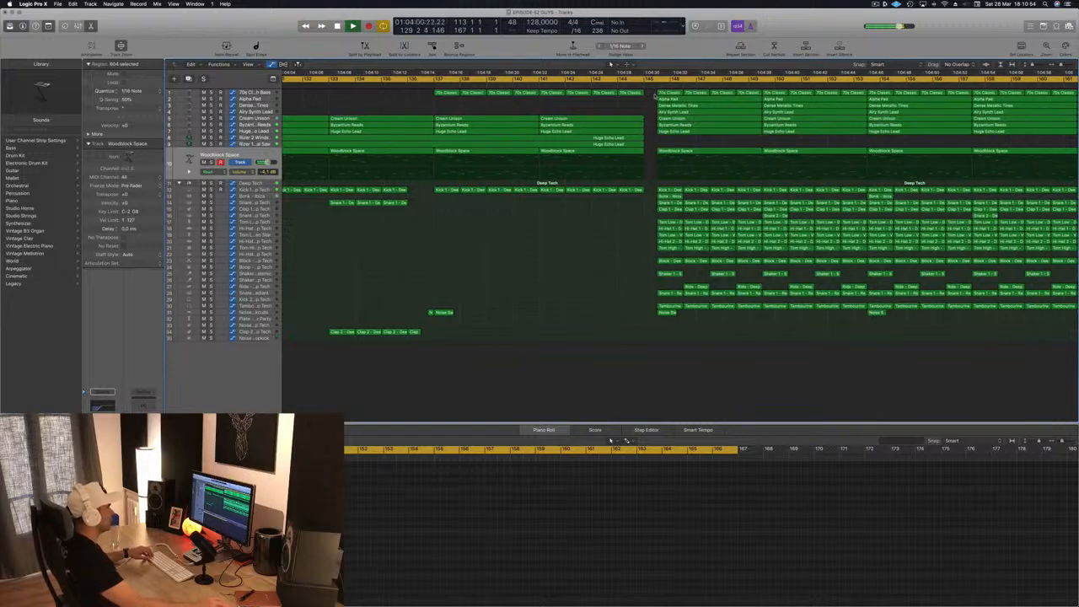
- Select all regions after bar 145 to the arrangement's end and move them about three beats earlier, starting one beat before bar 145
drag(655, 89, 1078, 364)
scroll(603, 315, left, 3)
scroll(540, 299, left, 8)
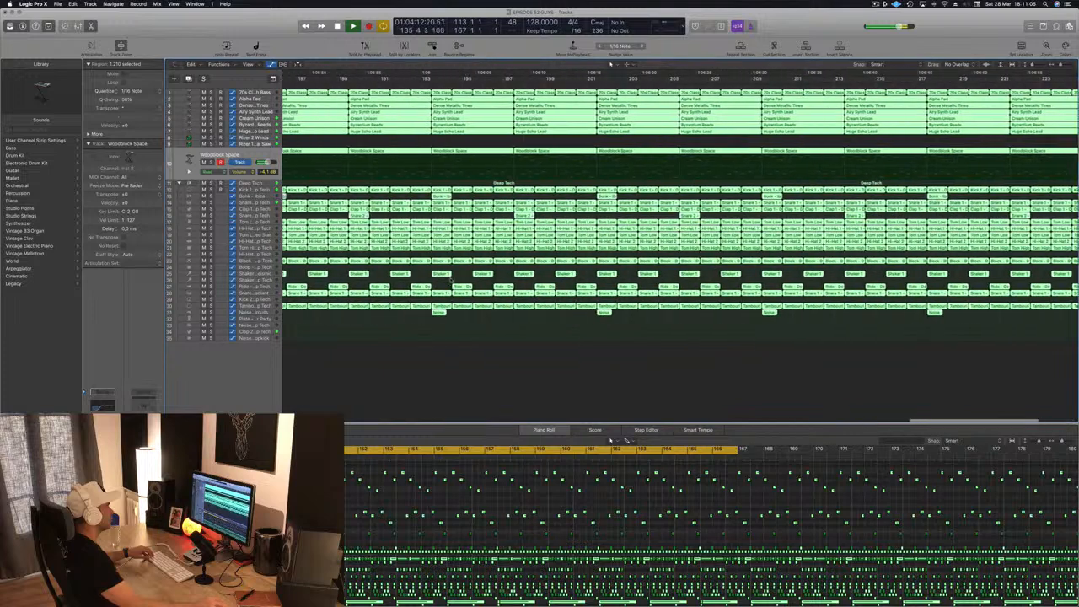
scroll(679, 231, left, 6)
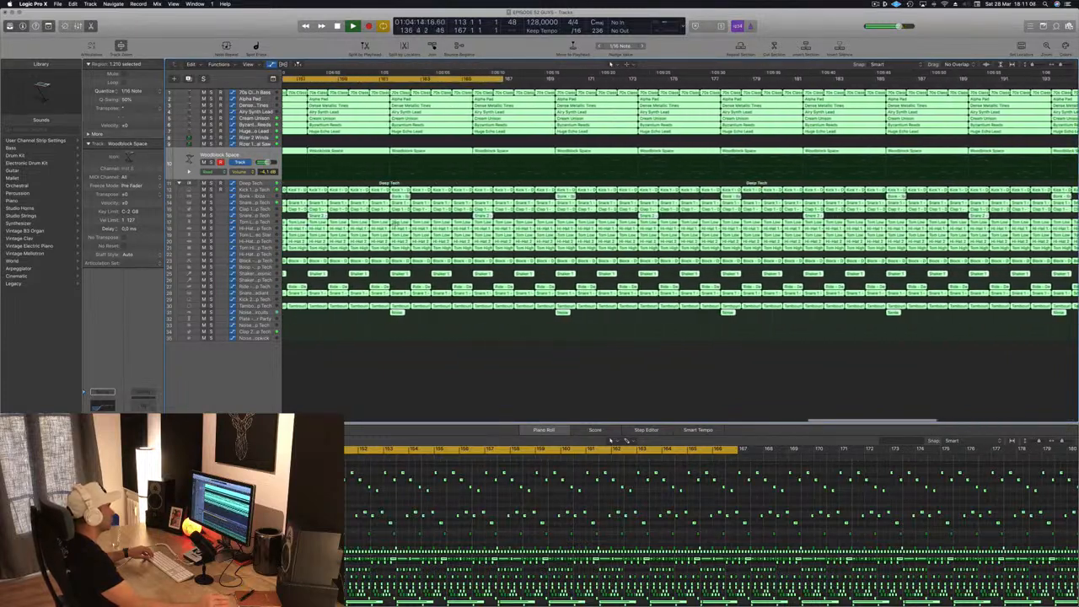
scroll(679, 231, left, 5)
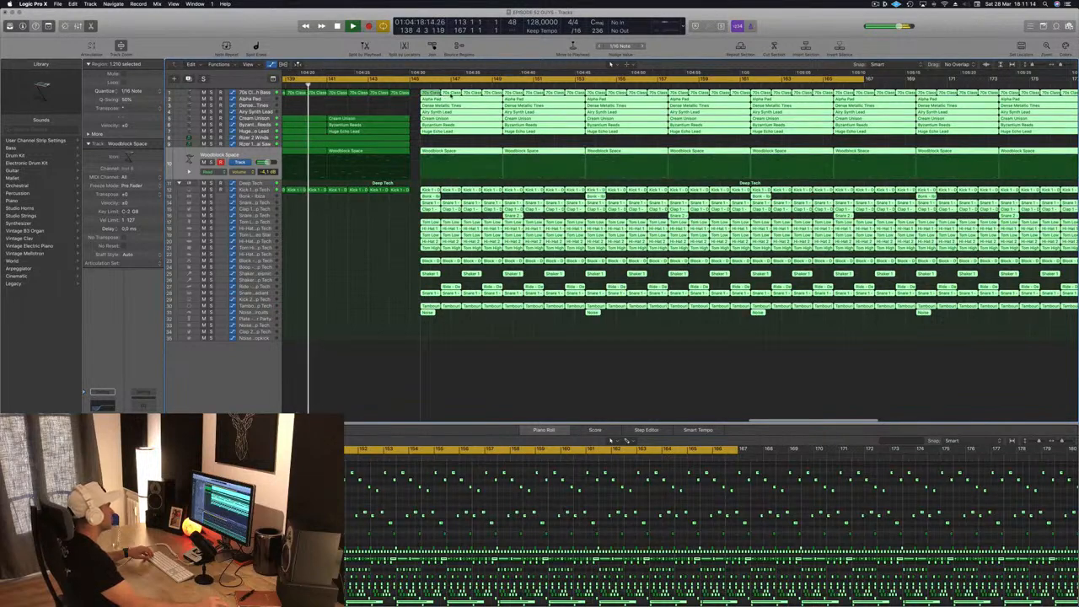
drag(450, 95, 426, 108)
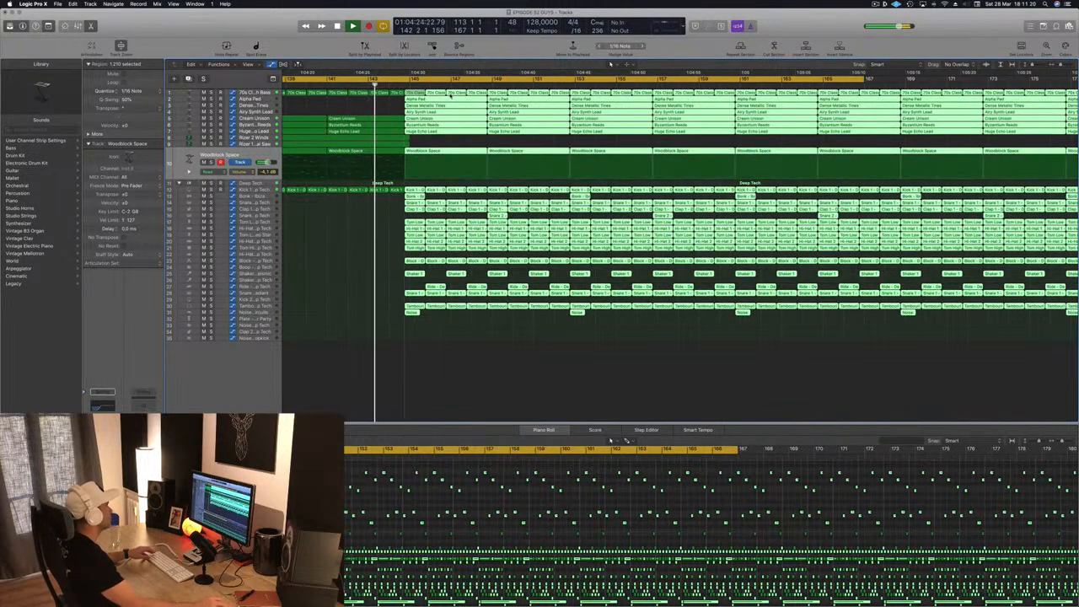
- Try to move the selected regions about one more bar earlier and undo the move
drag(450, 95, 405, 97)
drag(386, 285, 386, 287)
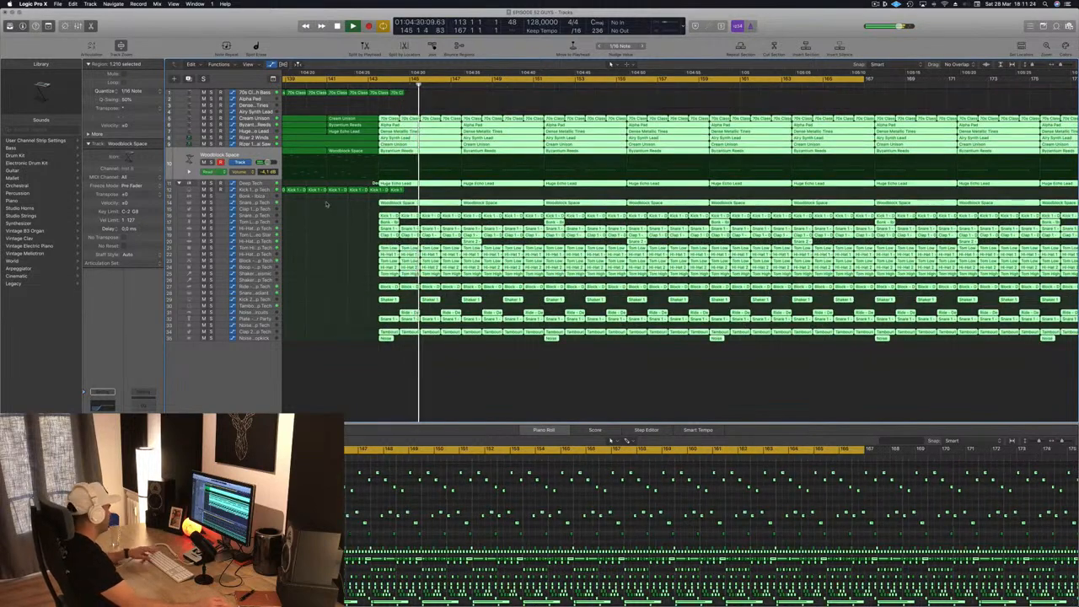
key(super+z)
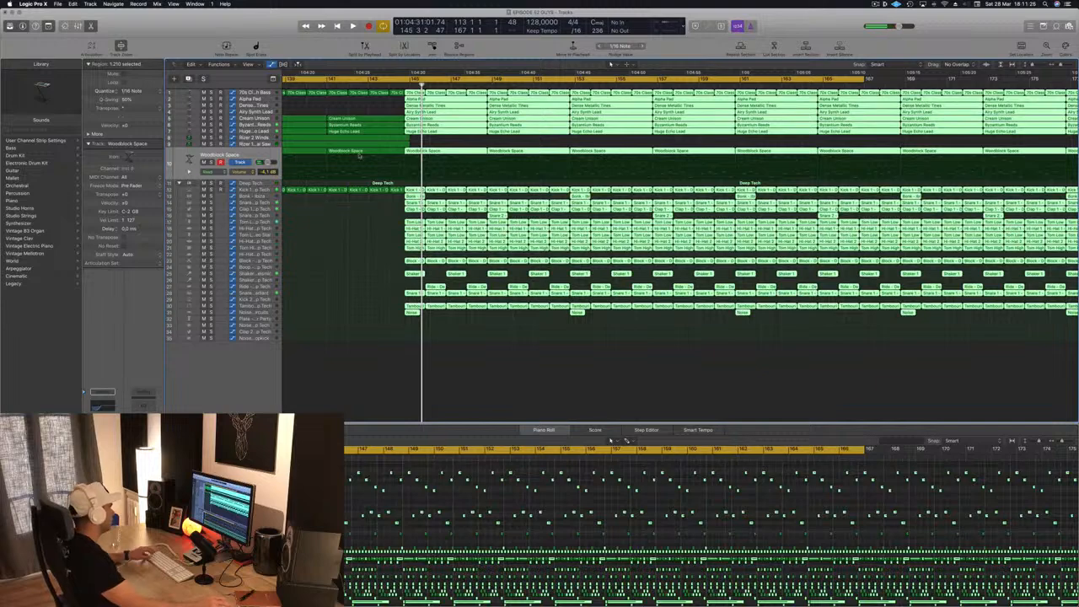
- Move the selected regions to the playhead, try to shift them earlier and undo that shift
key(semicolon)
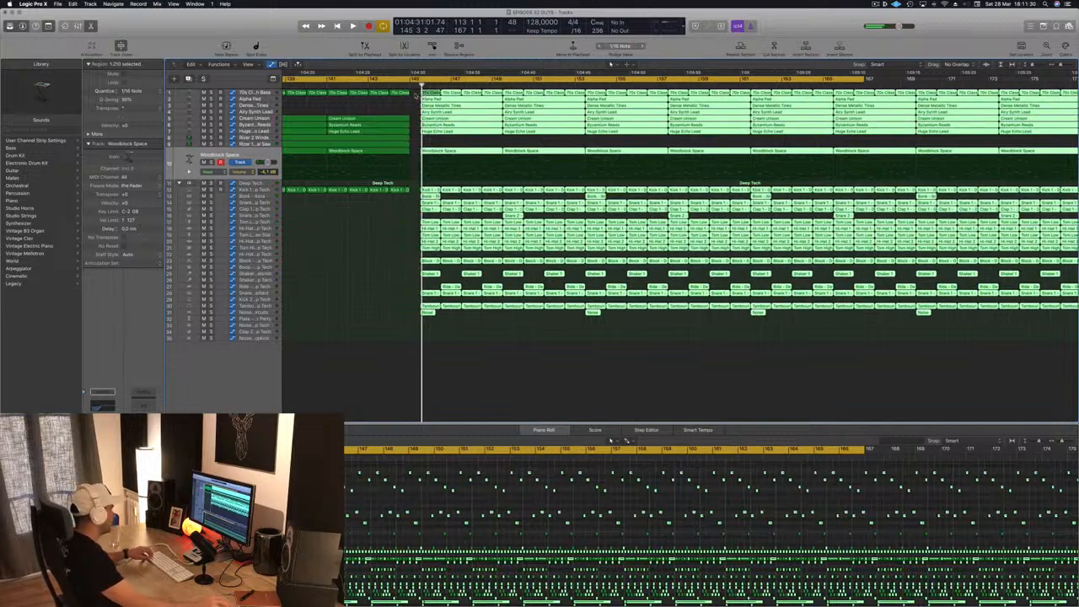
drag(415, 98, 371, 288)
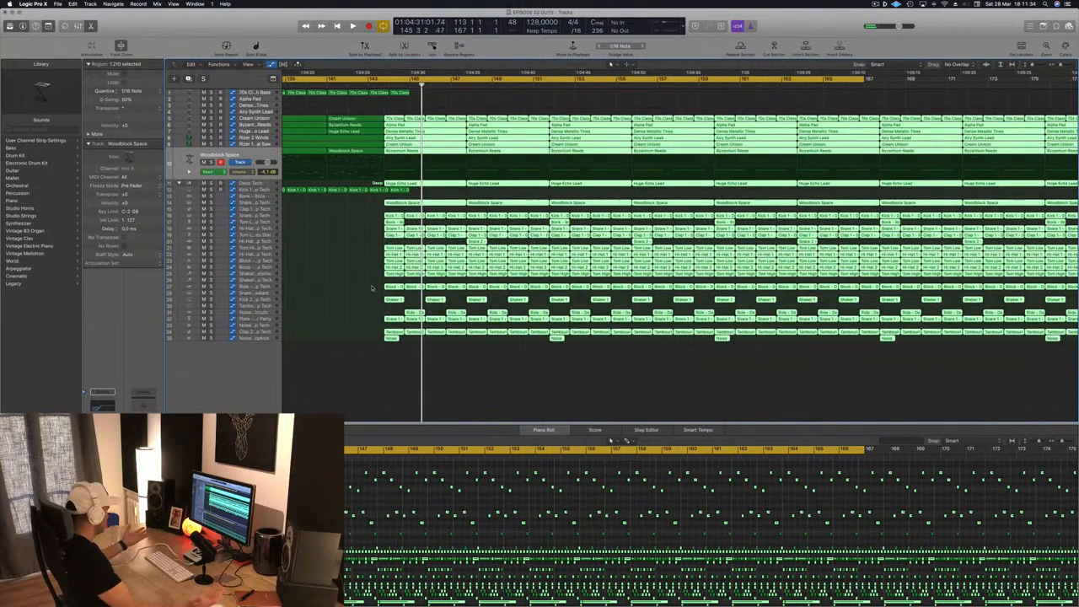
key(super+z)
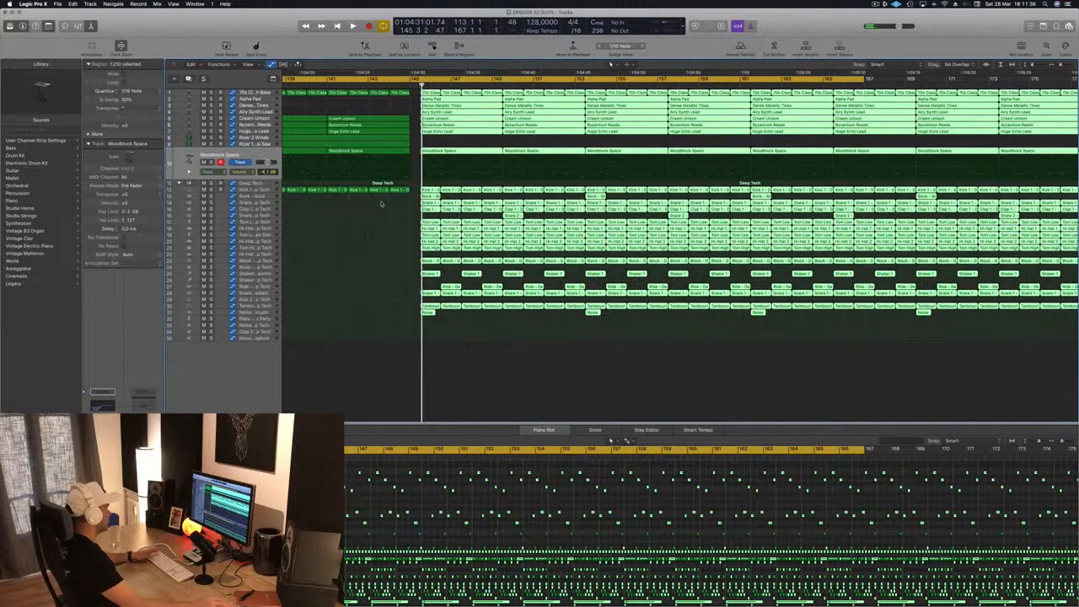
- Move all selected regions after the breakdown to the right so they start at about bar 146
key(super+Right)
key(super+Right)
key(super+Right)
key(super+Right)
key(super+Right)
key(super+Right)
key(super+Right)
key(super+Right)
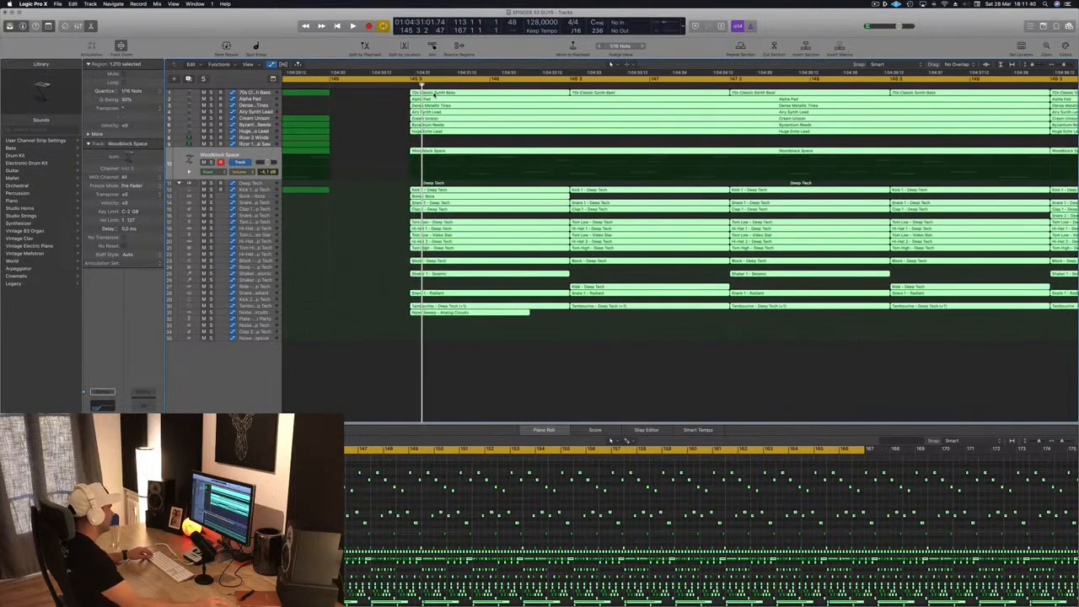
mouse_move(524, 99)
mouse_down()
mouse_move(574, 94)
mouse_move(511, 95)
mouse_up()
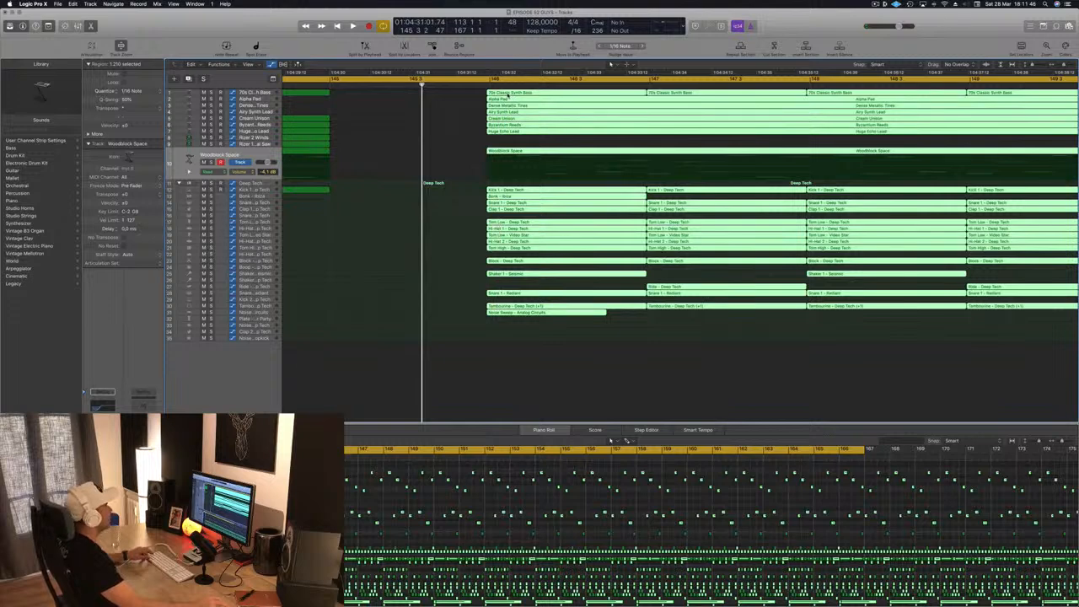
key(super+Right)
drag(506, 94, 511, 94)
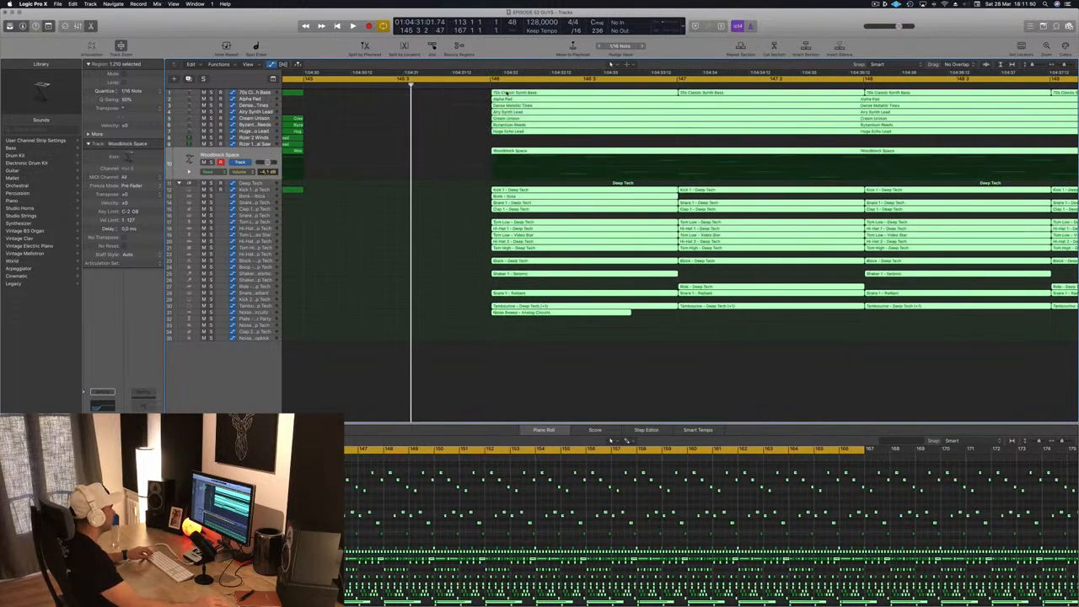
- Fine-align the start of the selected regions exactly with bar 146
click(488, 85)
key(super+Right)
key(super+Right)
key(super+Right)
key(super+Right)
key(super+Right)
key(super+Right)
key(super+Right)
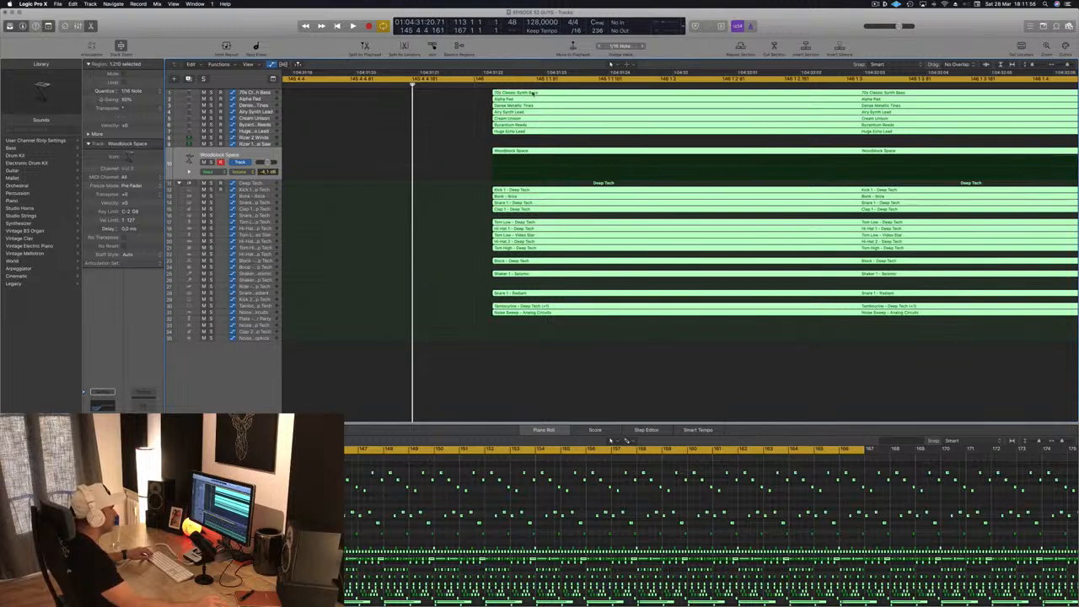
drag(532, 93, 513, 95)
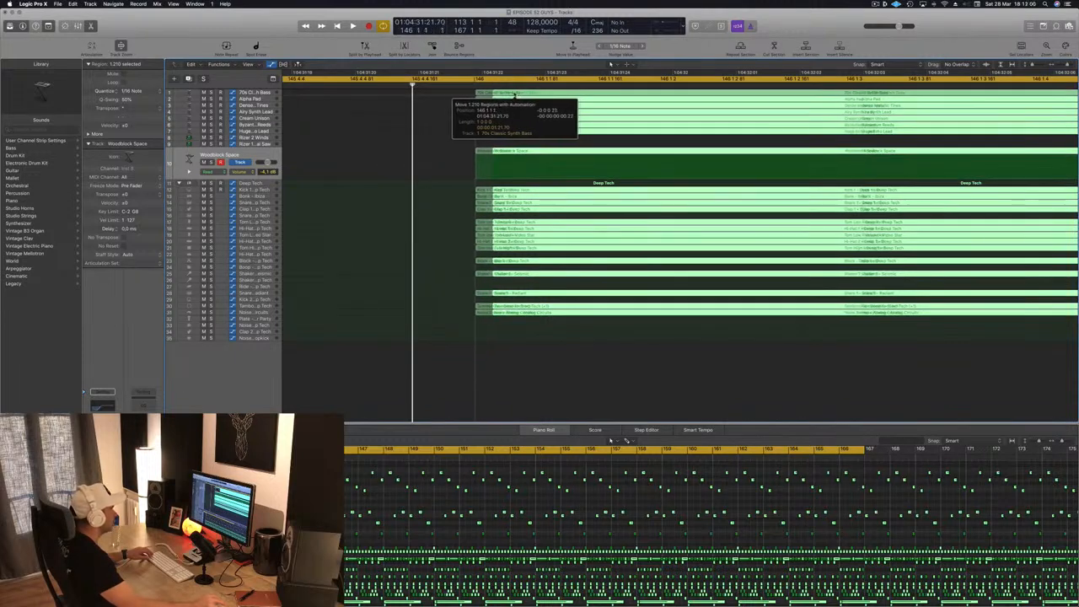
drag(514, 94, 514, 95)
key(super+Left)
key(super+Left)
key(super+Left)
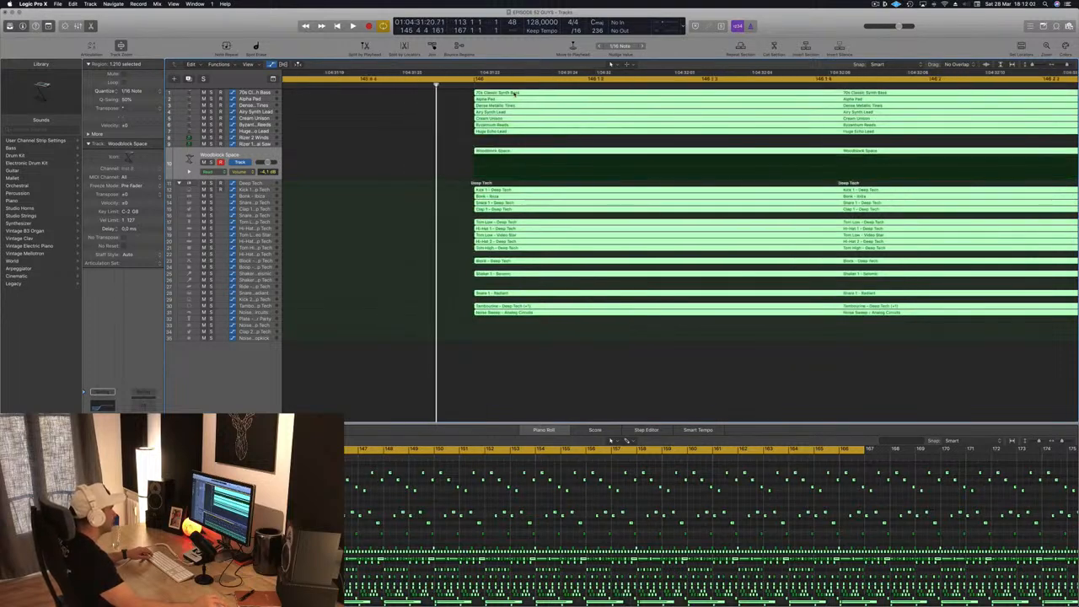
- Play the breakdown from bar 113, skip to about bar 143 and listen to the transition into the drop
scroll(514, 95, down, 3)
key(space)
scroll(529, 97, down, 5)
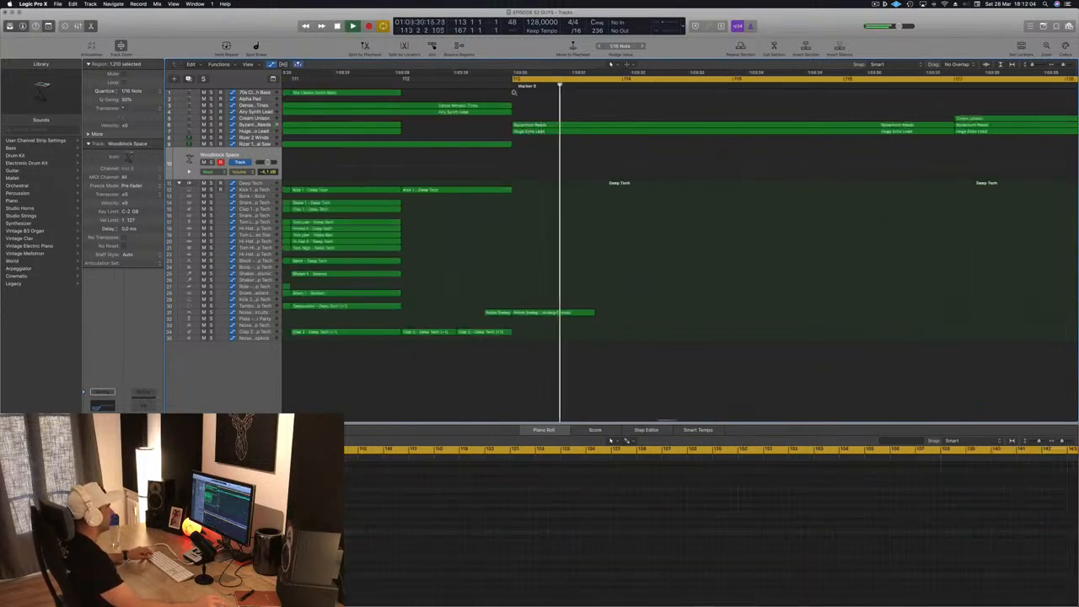
scroll(715, 93, down, 6)
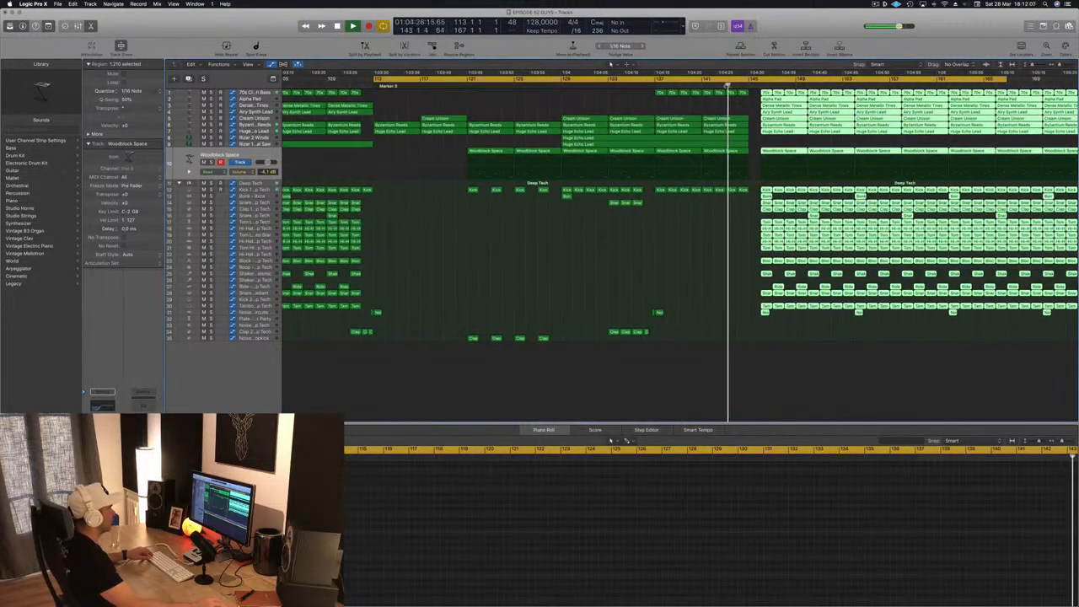
scroll(757, 95, up, 5)
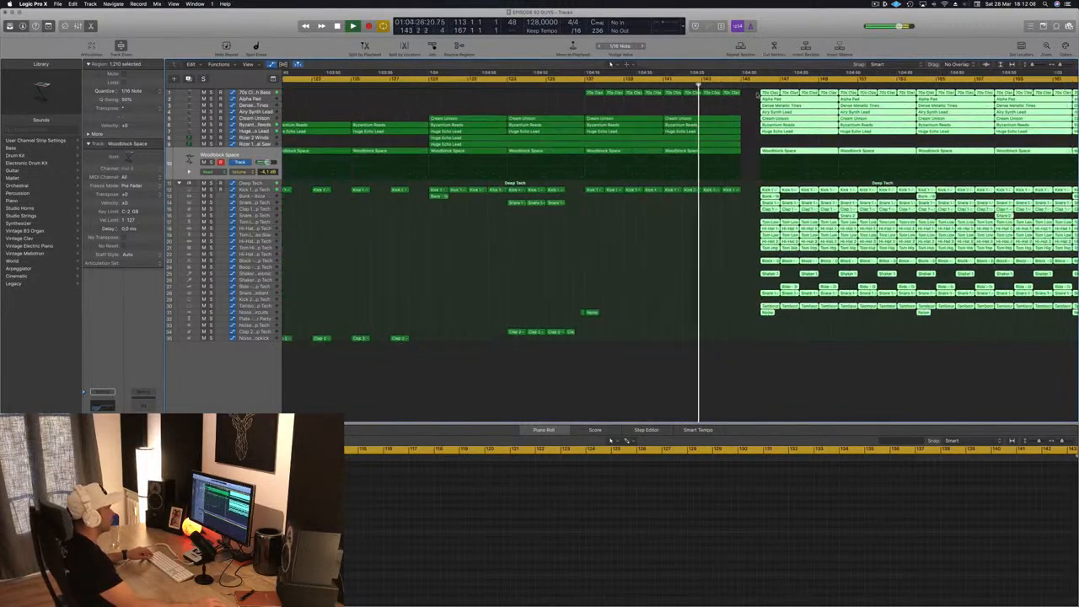
scroll(742, 99, down, 5)
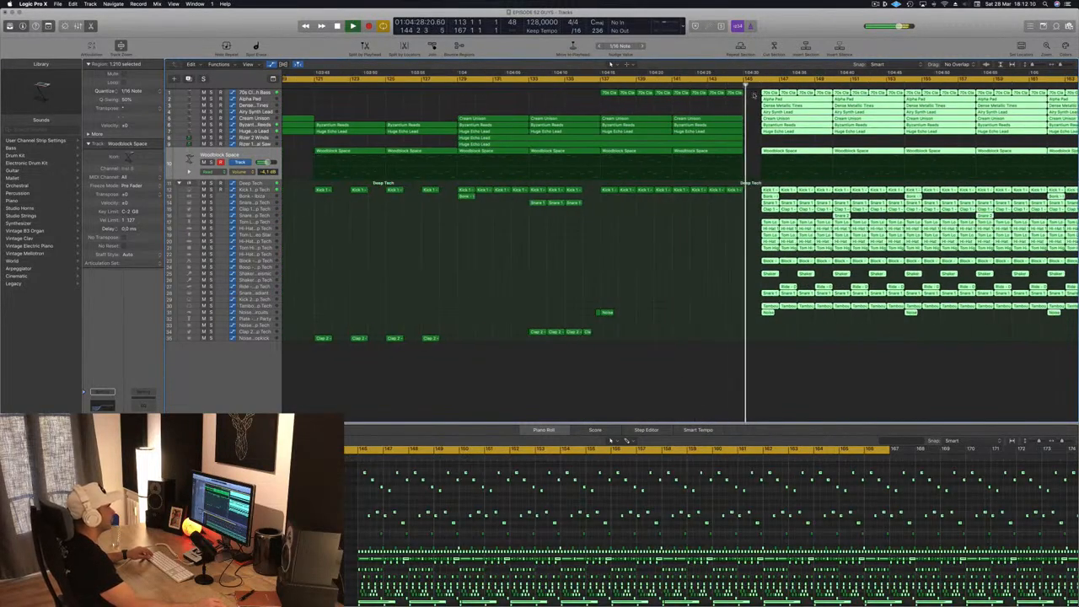
scroll(724, 106, down, 4)
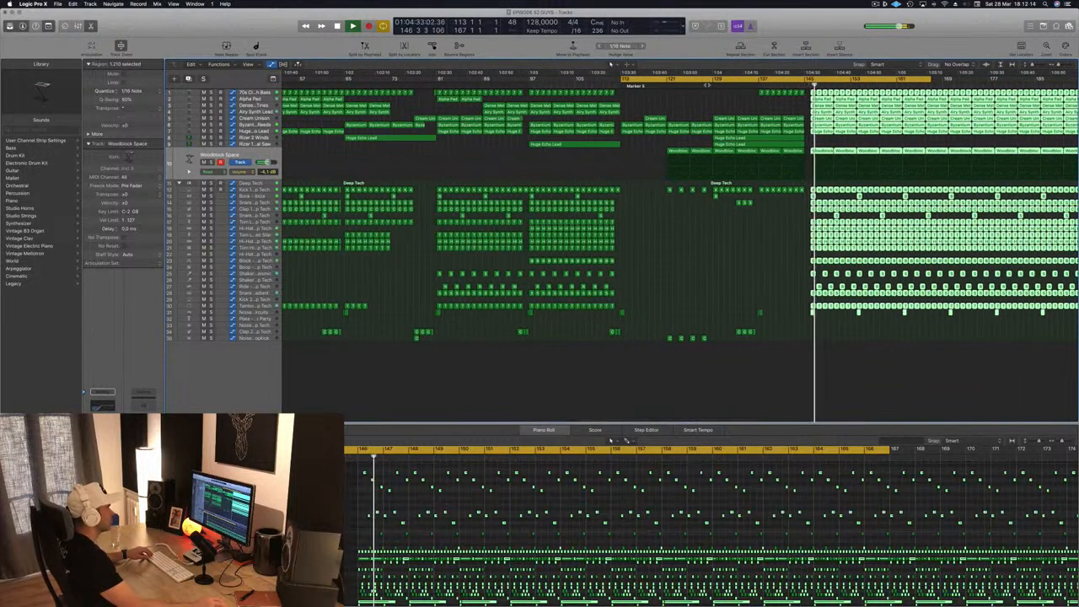
- Play from about bar 128 and examine the second half of the breakdown and the length of the drop
click(710, 84)
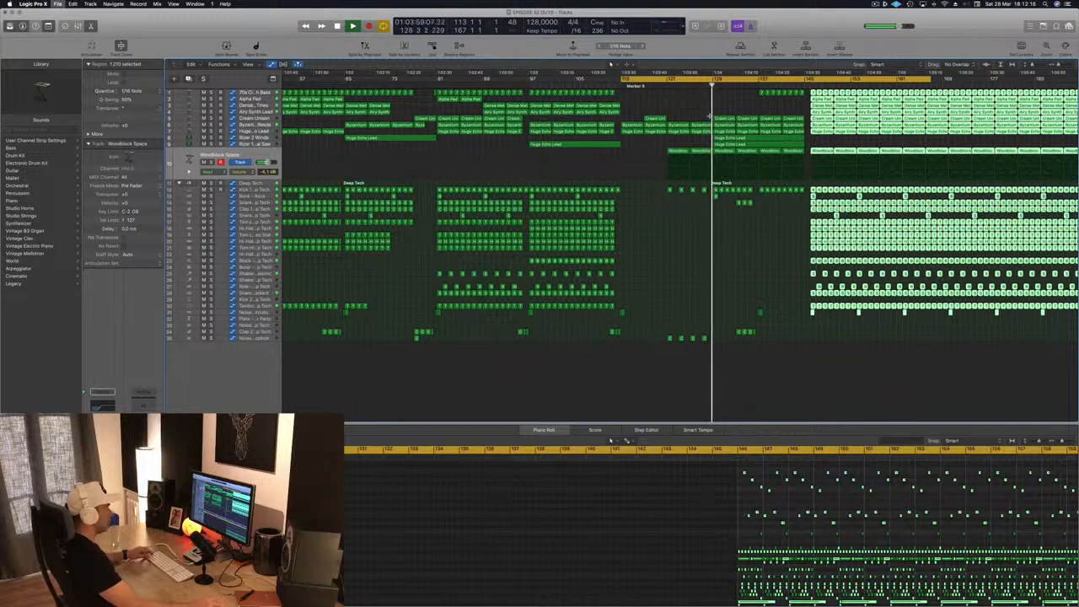
scroll(803, 70, up, 5)
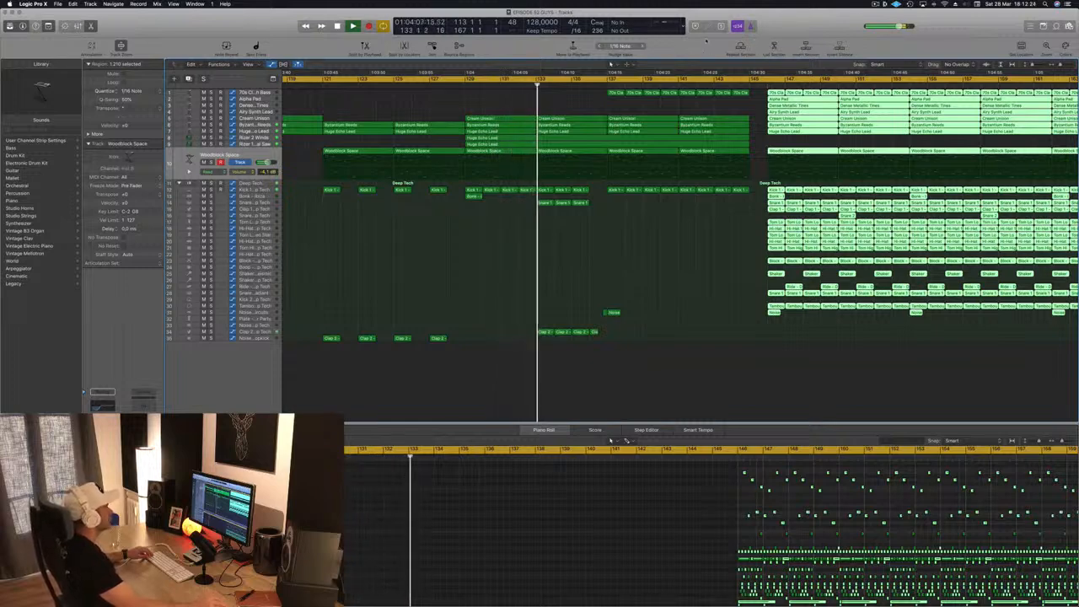
scroll(755, 103, up, 10)
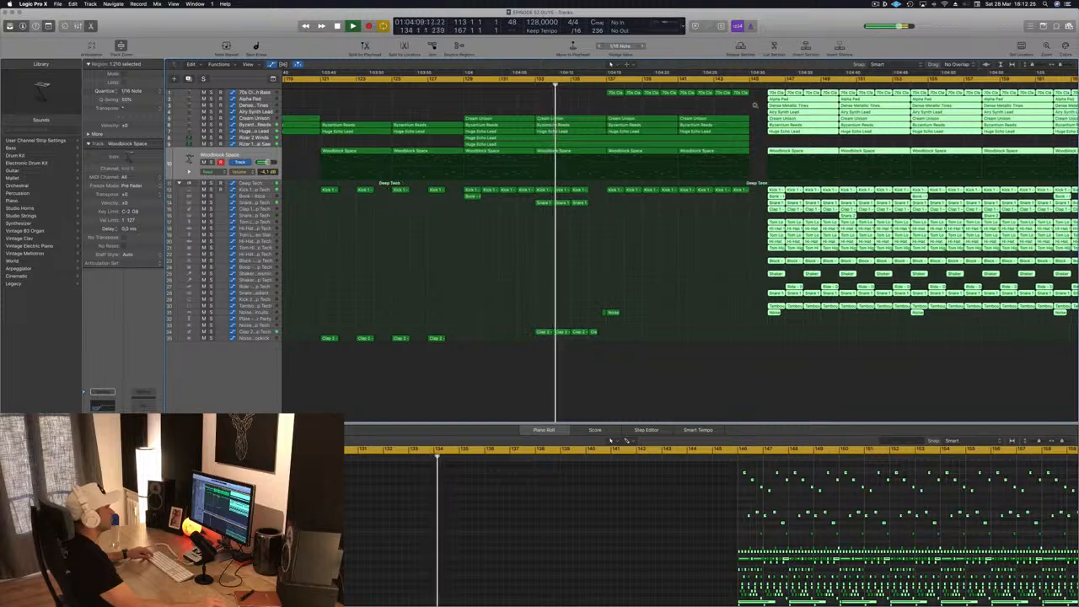
scroll(765, 104, up, 3)
scroll(764, 103, down, 4)
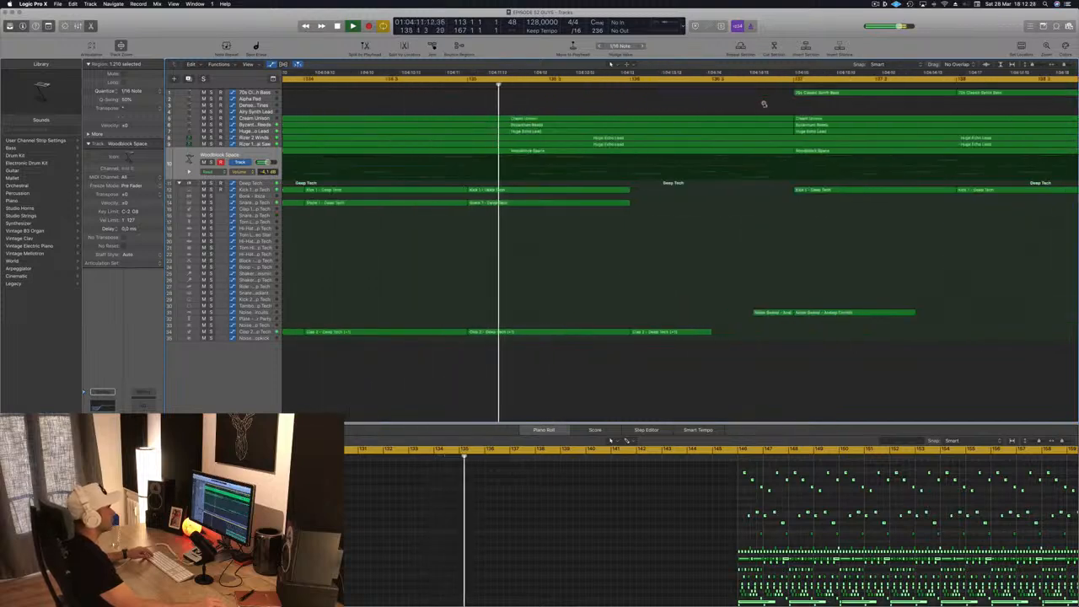
scroll(764, 104, down, 6)
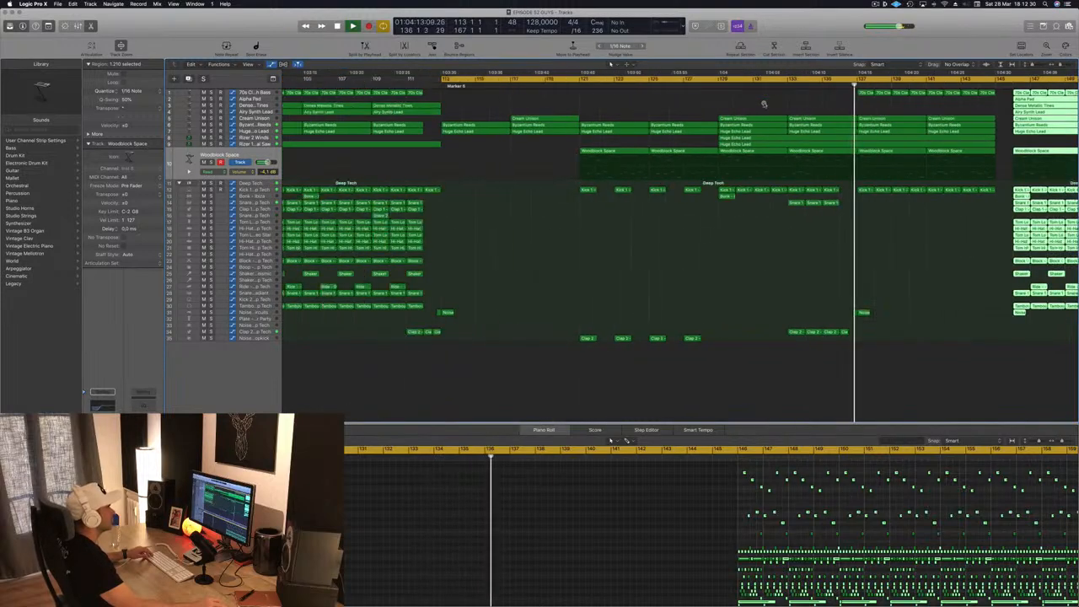
scroll(818, 217, down, 5)
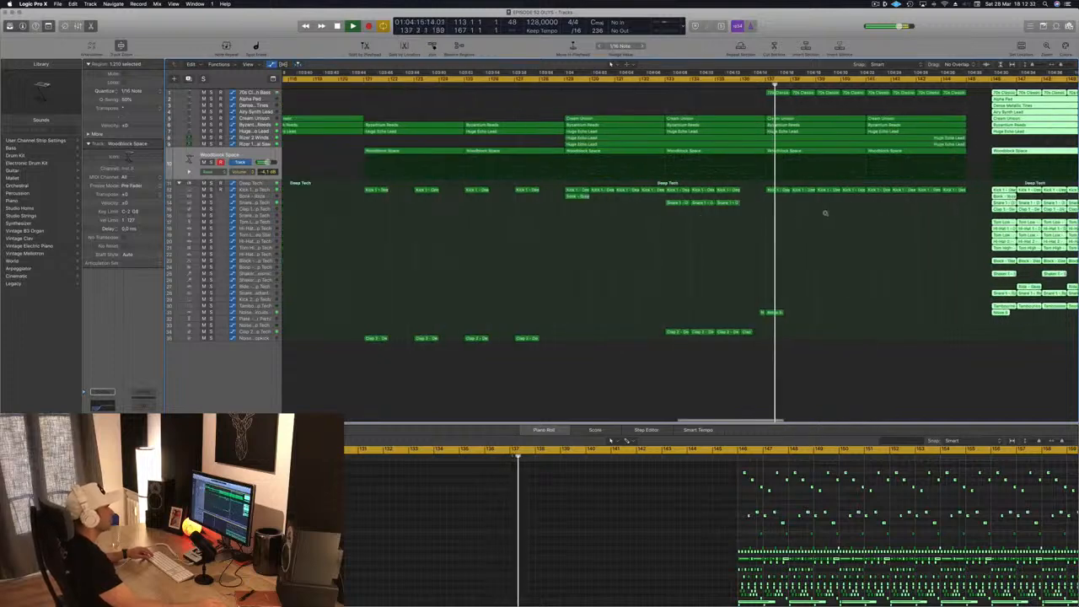
scroll(826, 213, down, 4)
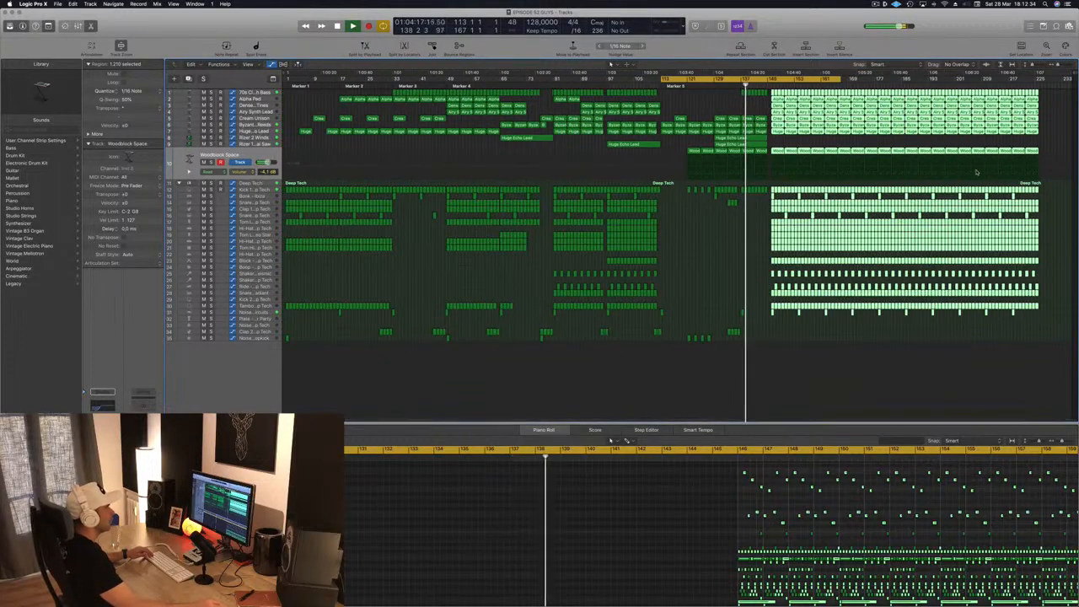
- Set the cycle range to start at bar 146 and play the drop from there
drag(774, 78, 879, 79)
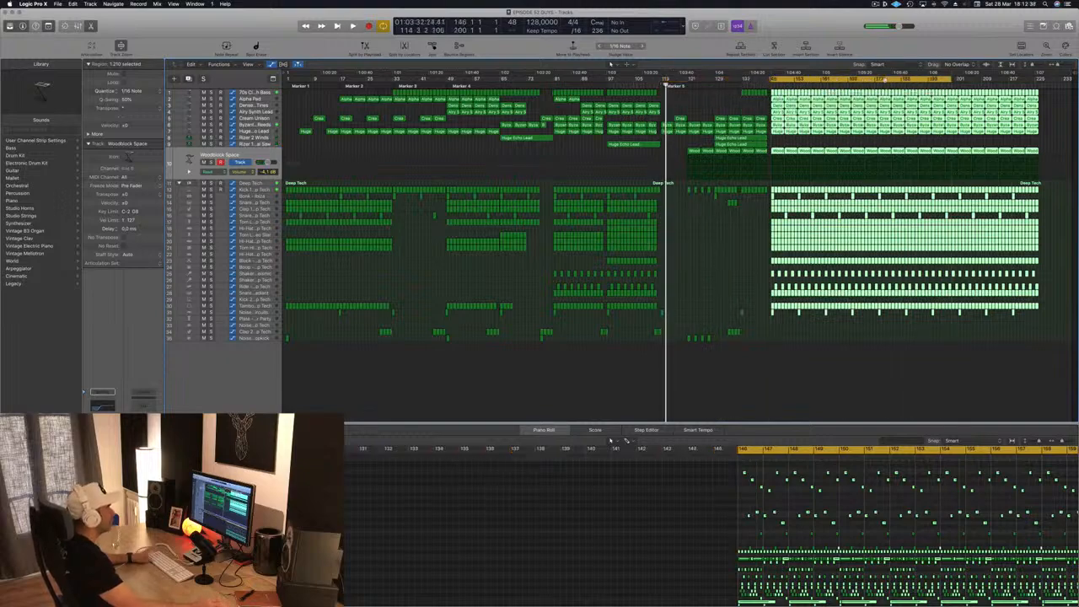
scroll(822, 103, up, 3)
scroll(823, 103, up, 3)
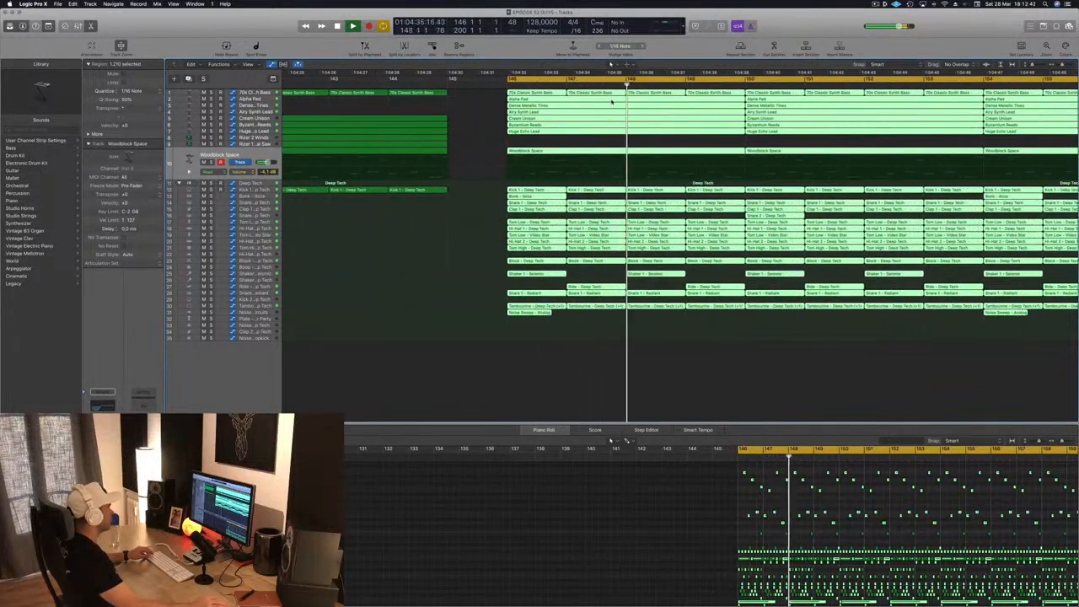
scroll(612, 101, down, 2)
scroll(612, 102, down, 5)
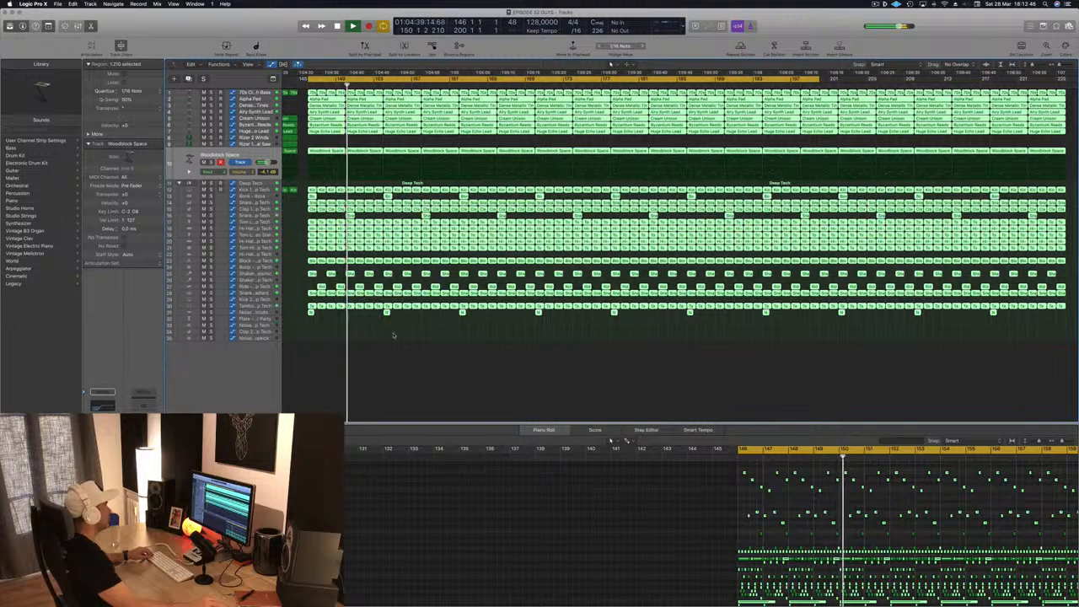
- Deselect the regions and delete the Woodblock Space regions from bar 162 to the end of the arrangement
click(612, 64)
scroll(612, 64, down, 4)
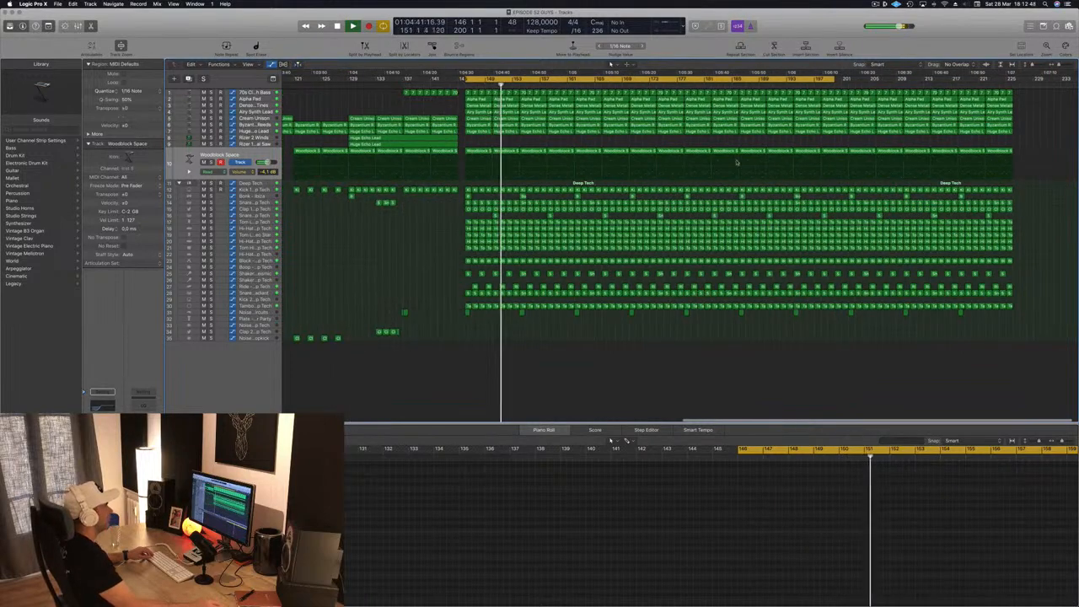
drag(1041, 148, 578, 152)
key(Delete)
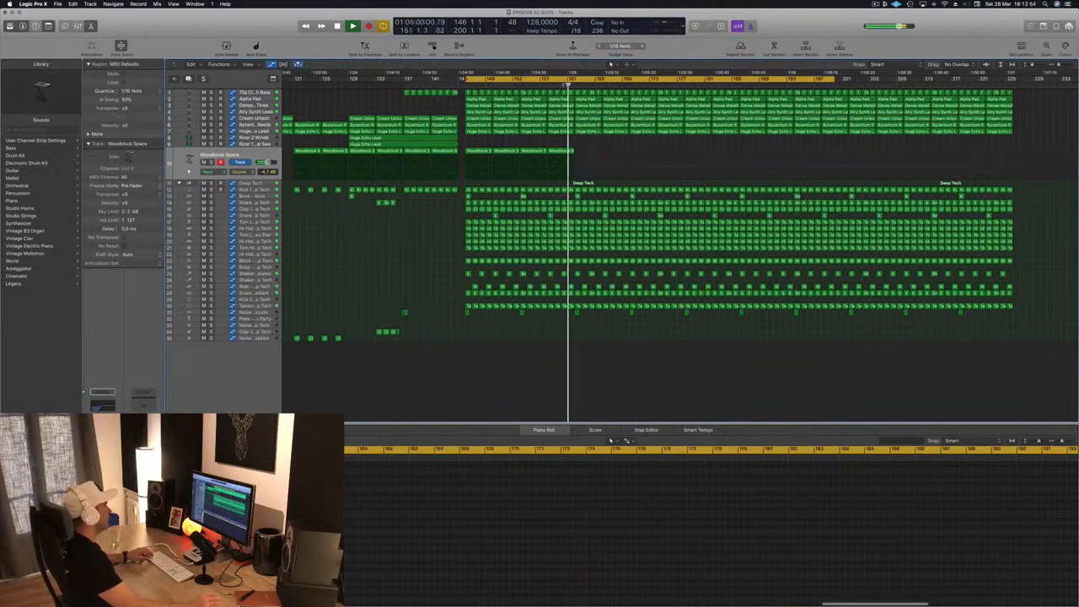
key(super+Right)
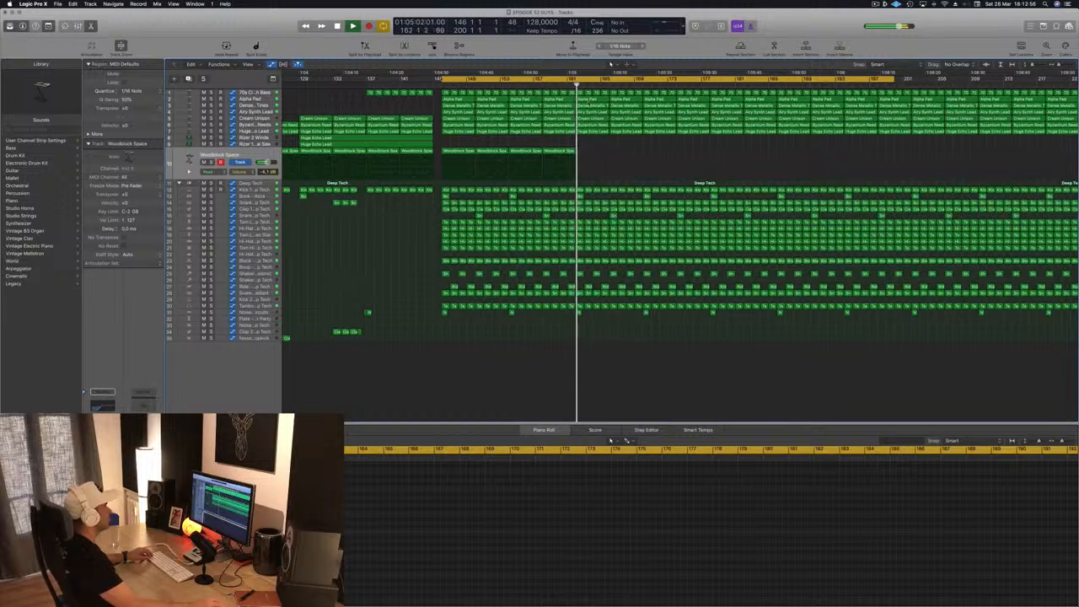
- Replay the drop from bar 146 and again from about bar 158, checking where the Woodblock Space part ends
click(439, 85)
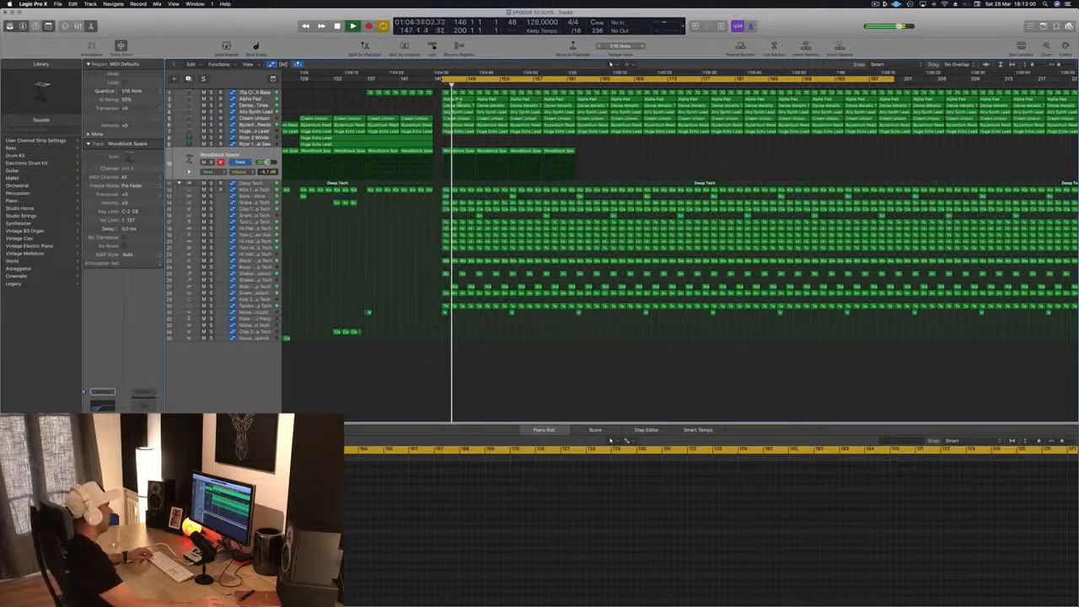
key(super+Left)
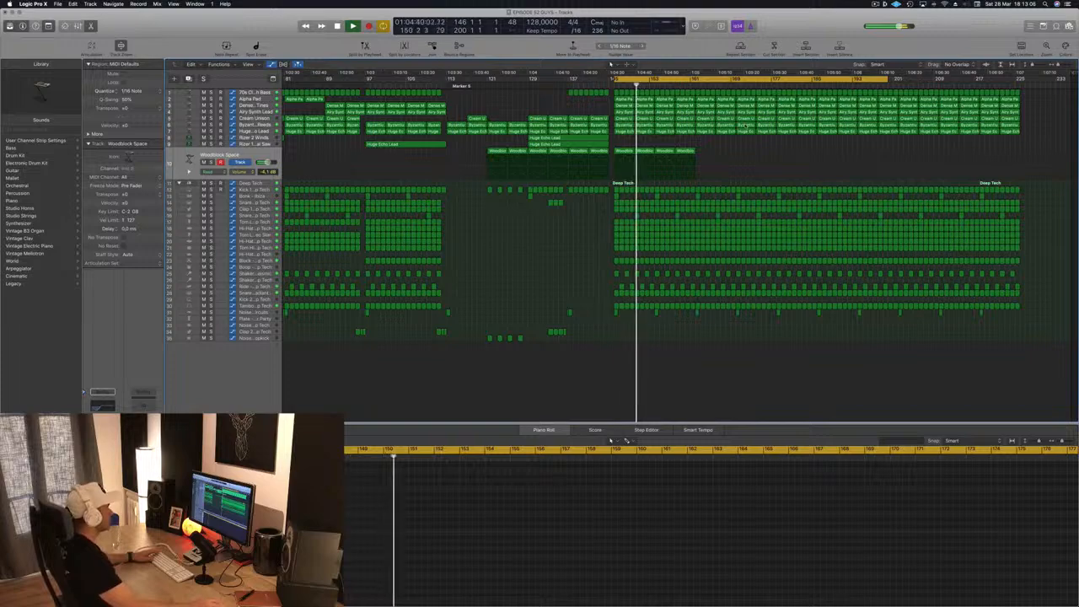
key(super+Left)
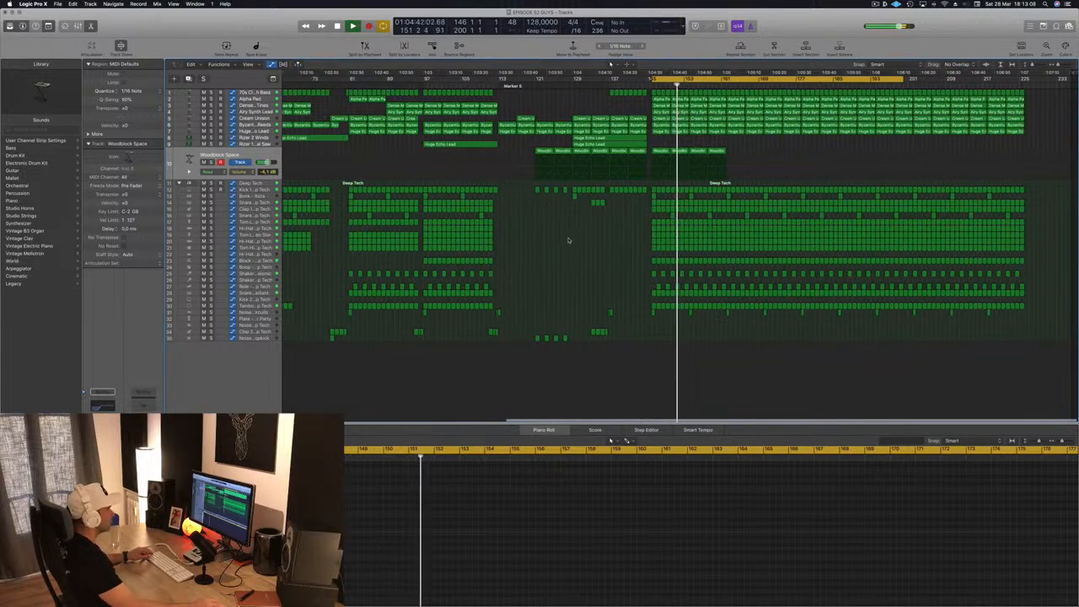
key(super+Right)
key(super+Right)
scroll(674, 198, right, 1)
key(super+Right)
key(super+Left)
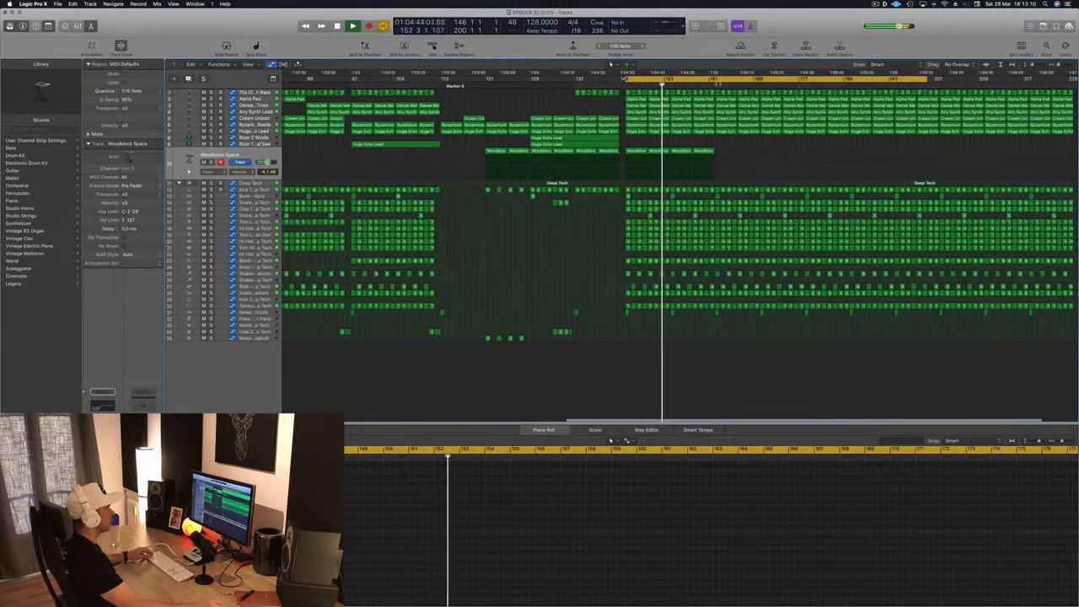
click(696, 84)
key(super+Left)
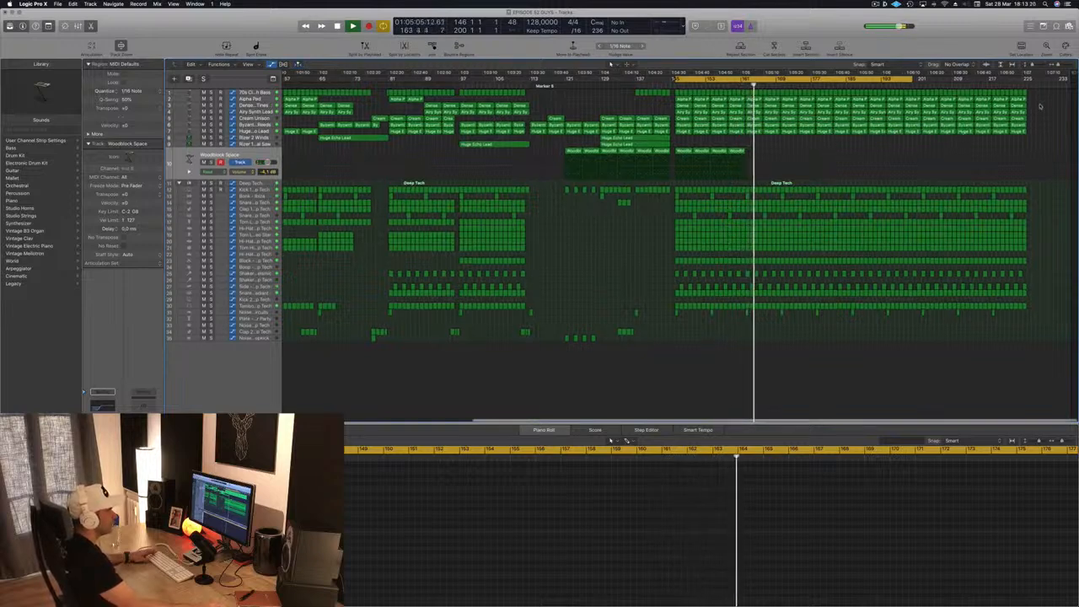
- Delete all regions from bar 210 to the end of the arrangement, including the 70s Classic Synth Bass regions
drag(1042, 94, 962, 319)
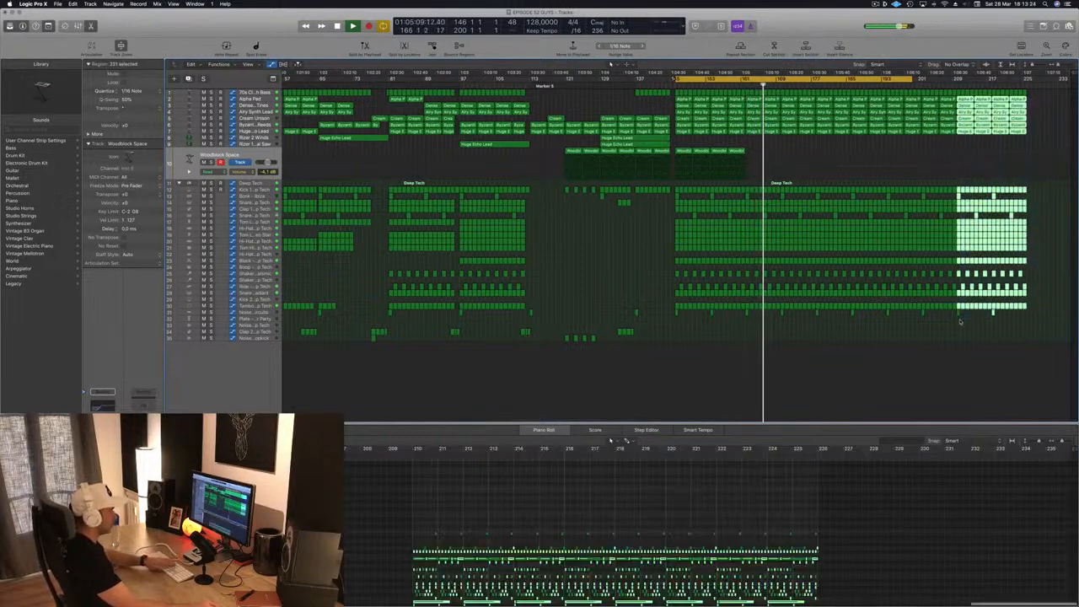
key(Delete)
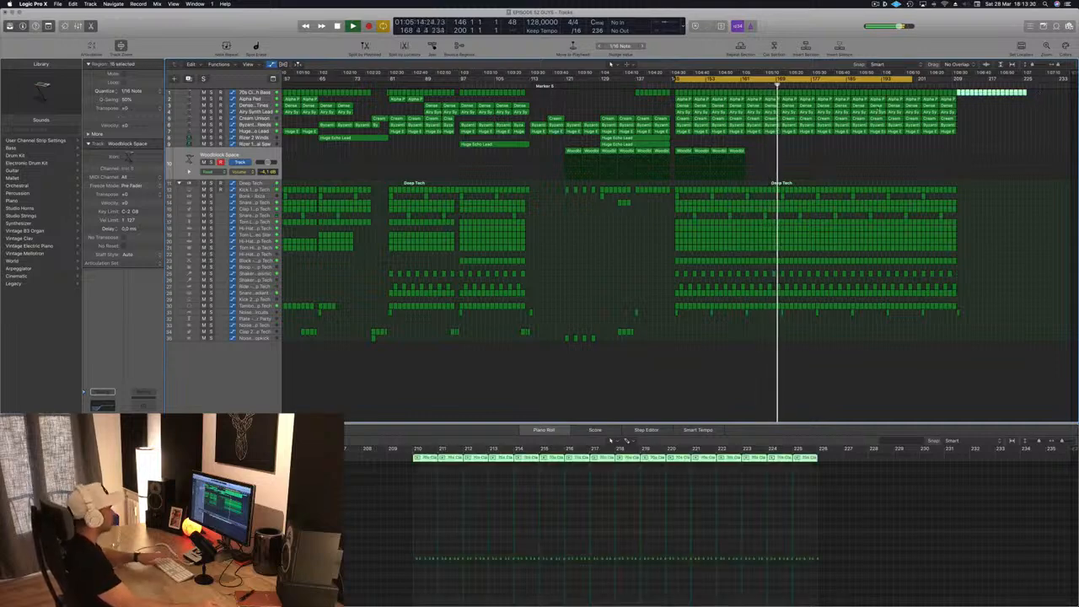
key(Delete)
scroll(669, 141, left, 6)
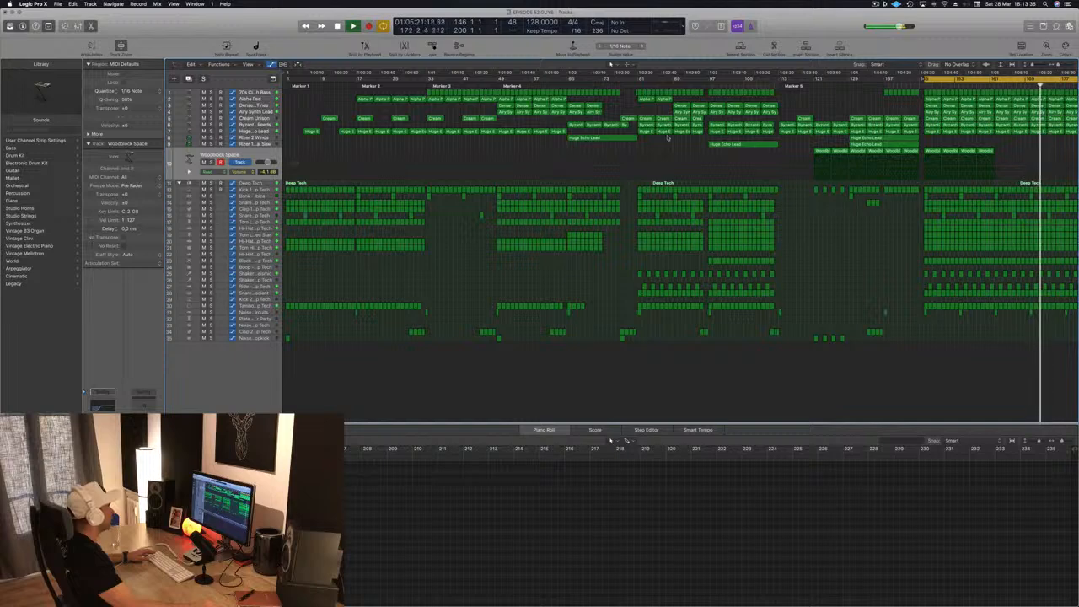
- Set the cycle range to bars 162 to 178 and replay the drop from bar 162
scroll(668, 138, right, 5)
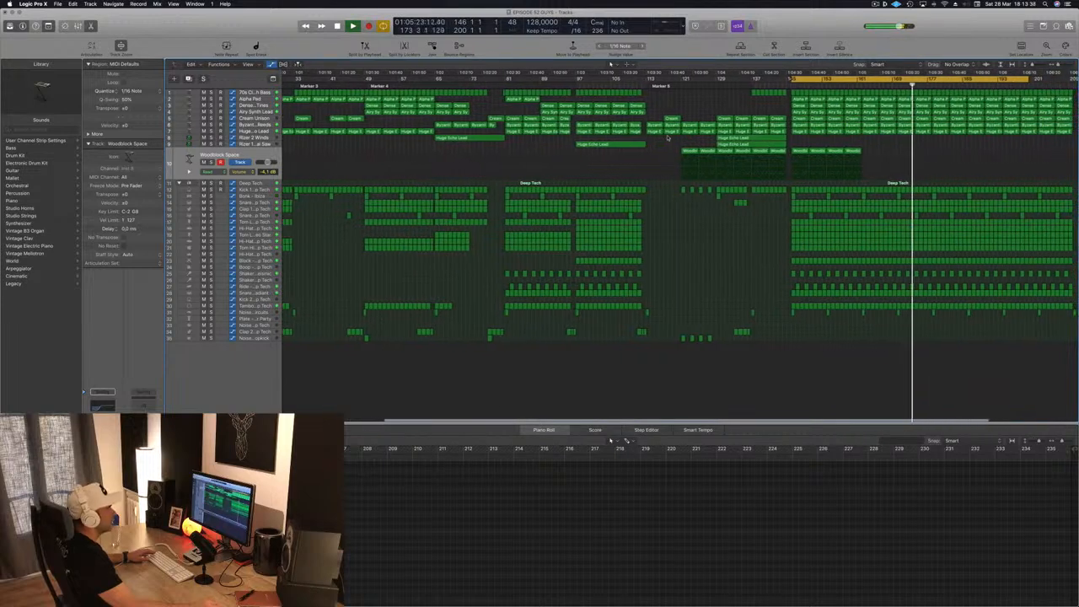
scroll(669, 137, left, 5)
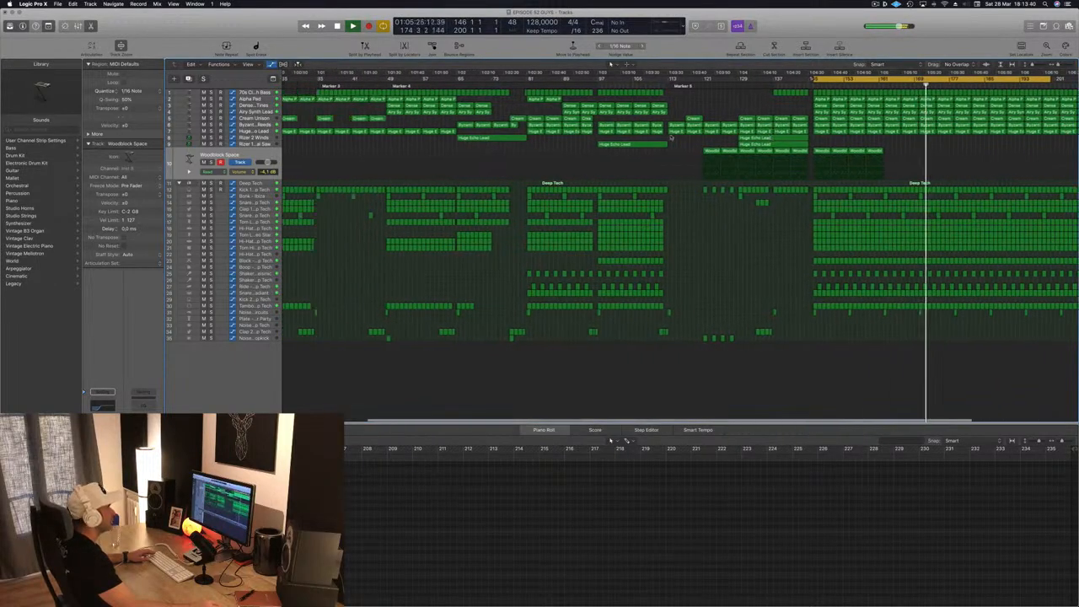
scroll(671, 137, right, 5)
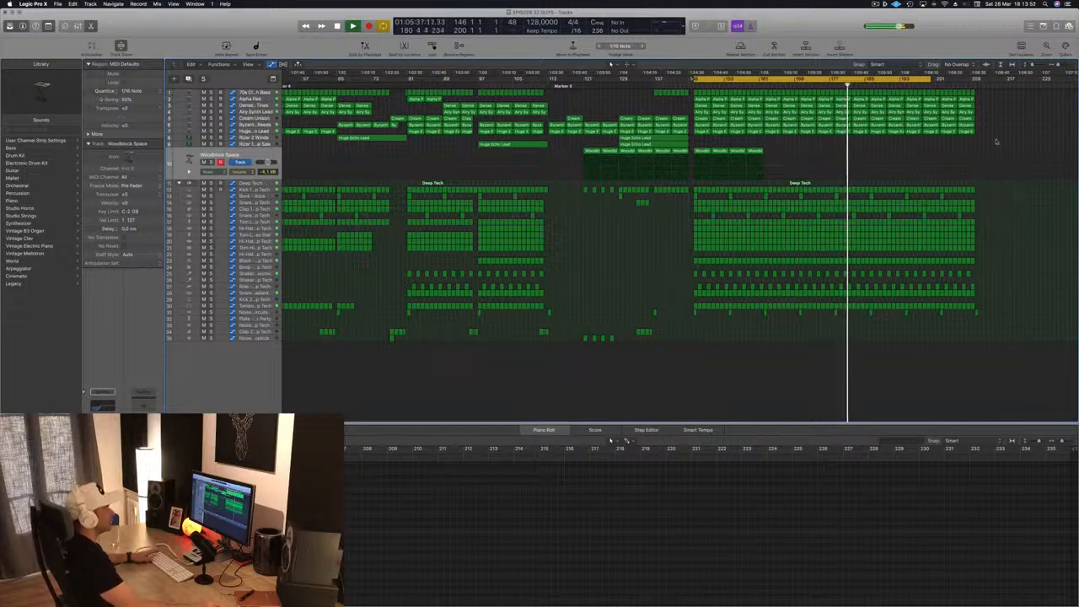
drag(933, 78, 801, 81)
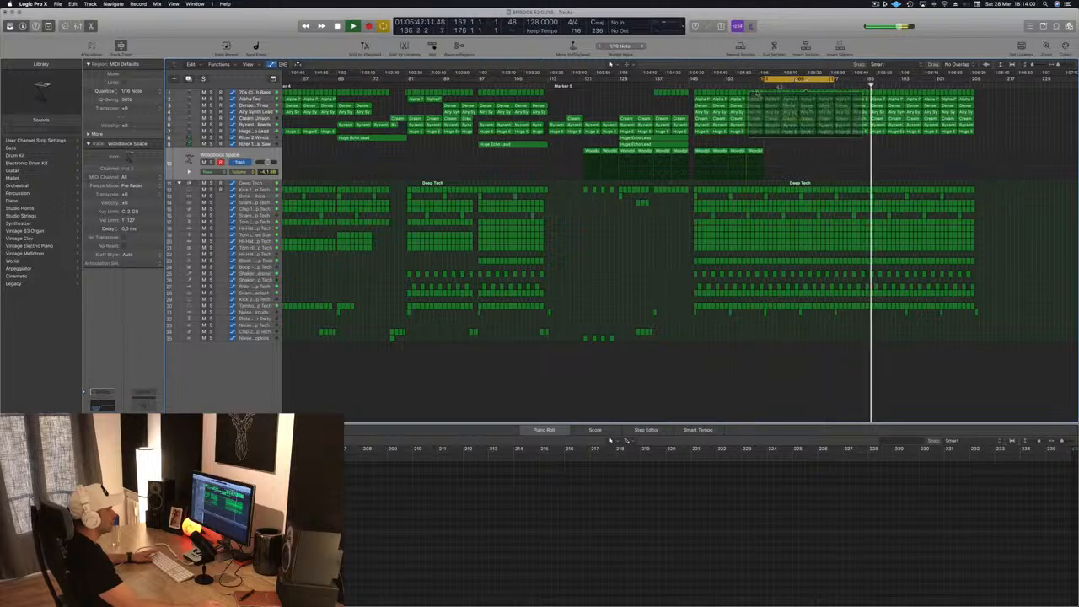
key(space)
key(space)
key(super+Right)
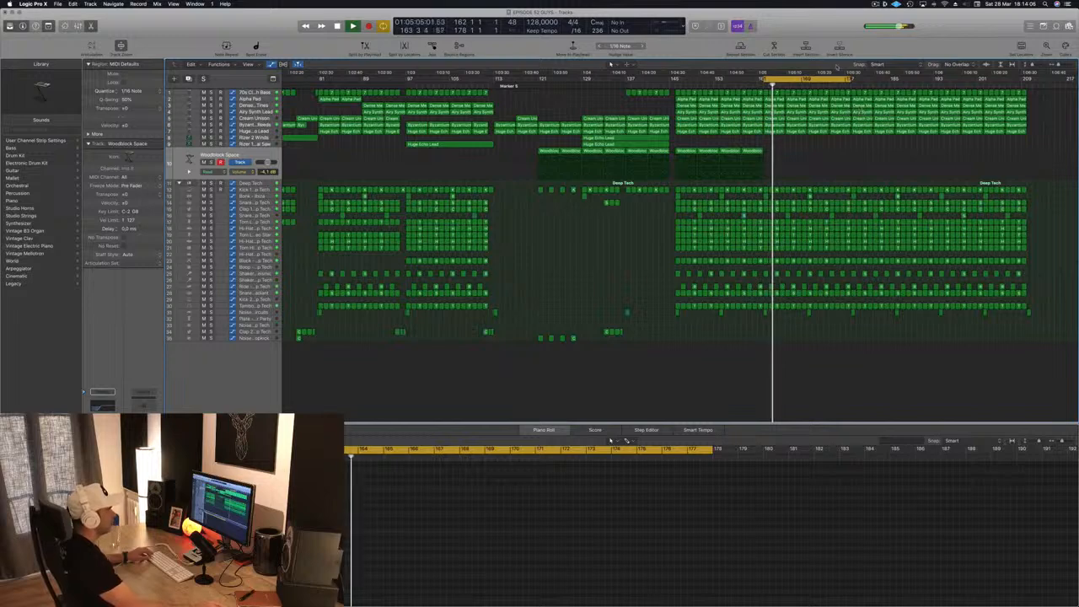
- Cycle bars 178 to 194 and delete the Byzantium and Huge Echo Lead regions between bars 178 and 190
drag(818, 78, 908, 80)
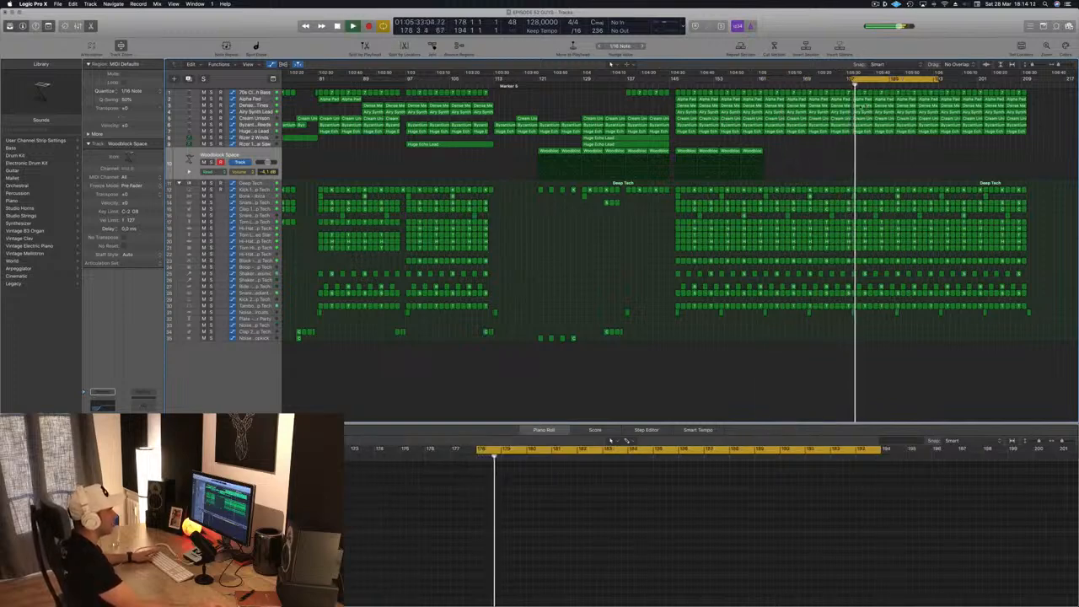
click(862, 133)
key(space)
key(Delete)
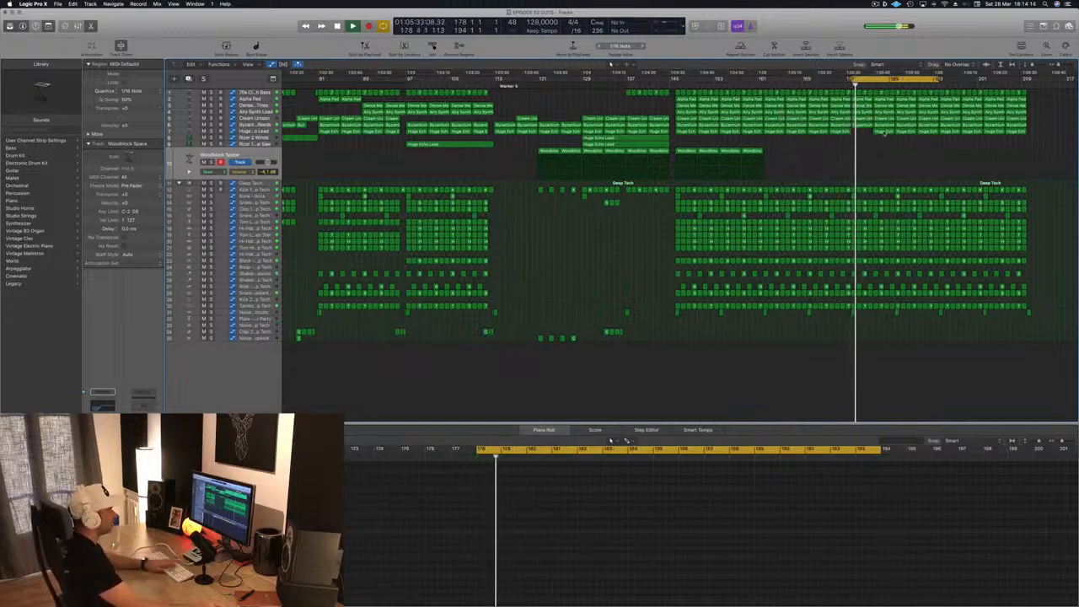
click(884, 132)
key(Delete)
click(903, 133)
key(Delete)
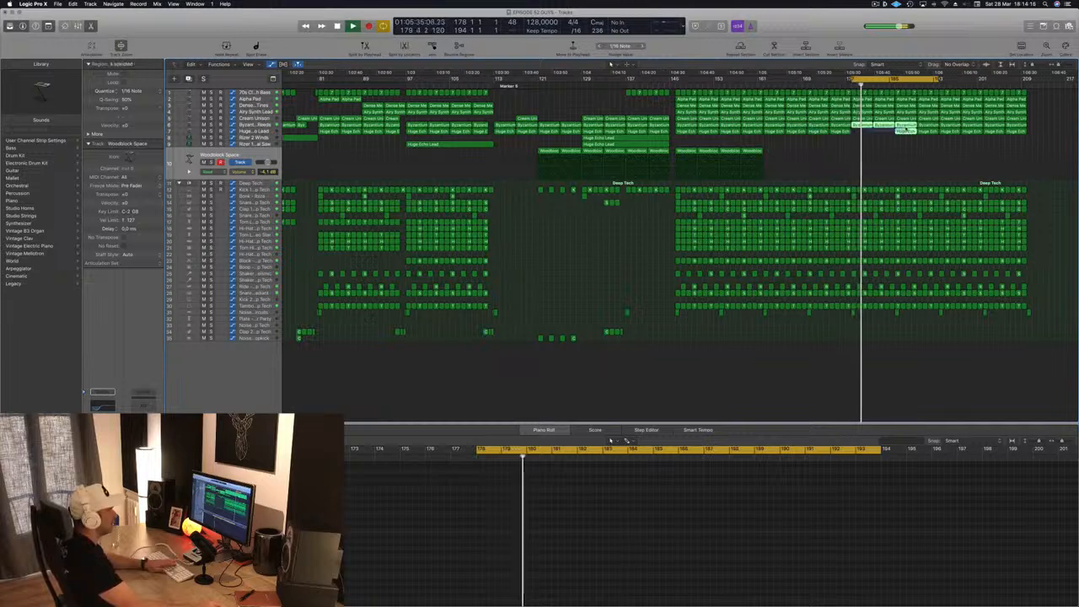
key(Delete)
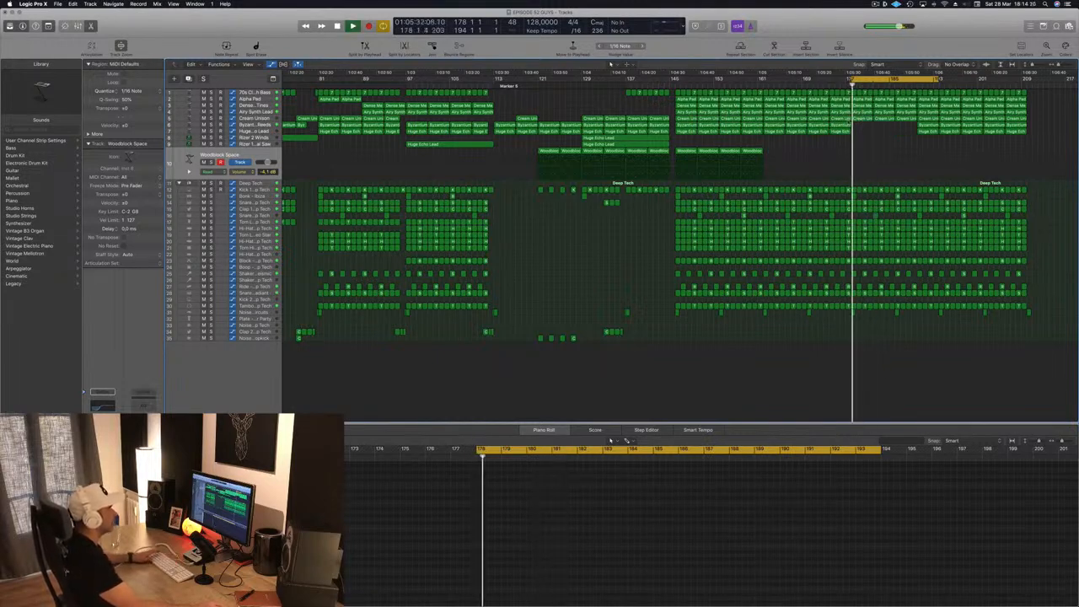
- Select the Cream Unison track, briefly solo it from bar 178, and compare its sound with playback from about bar 130
click(859, 120)
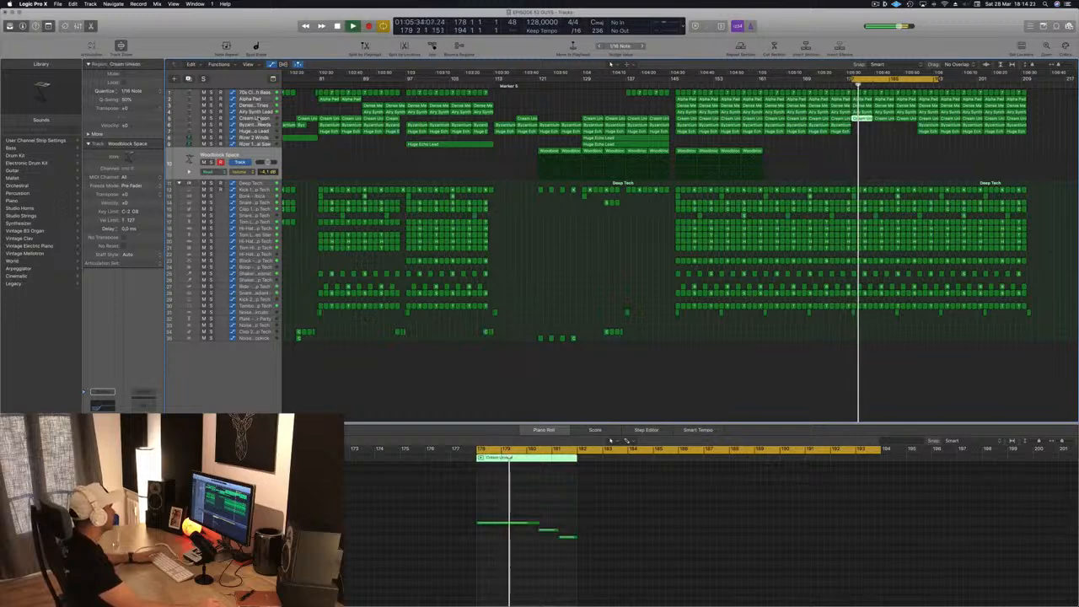
click(259, 119)
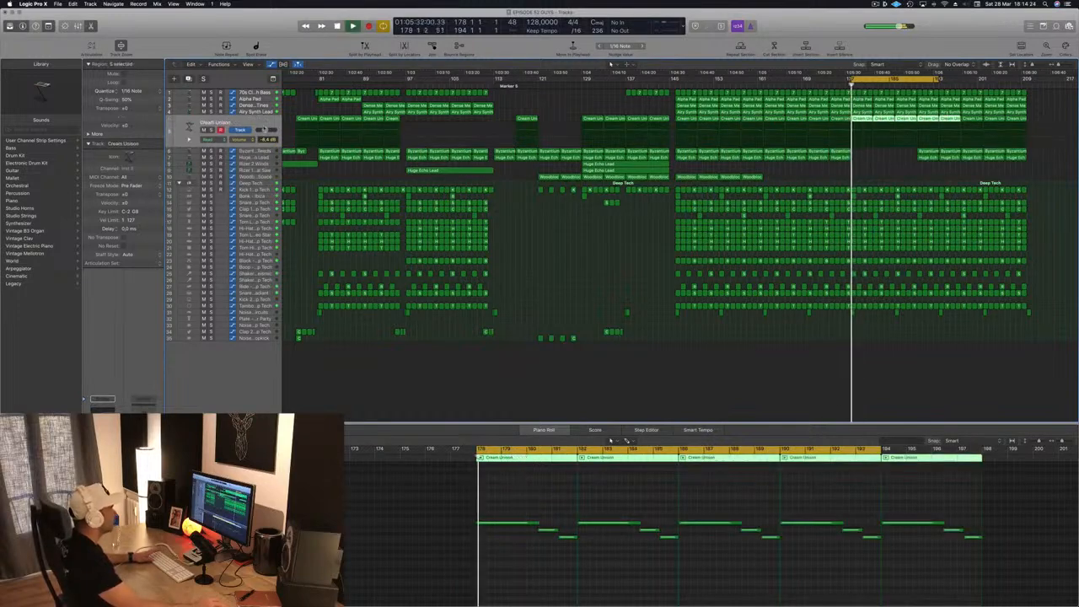
key(ctrl+s)
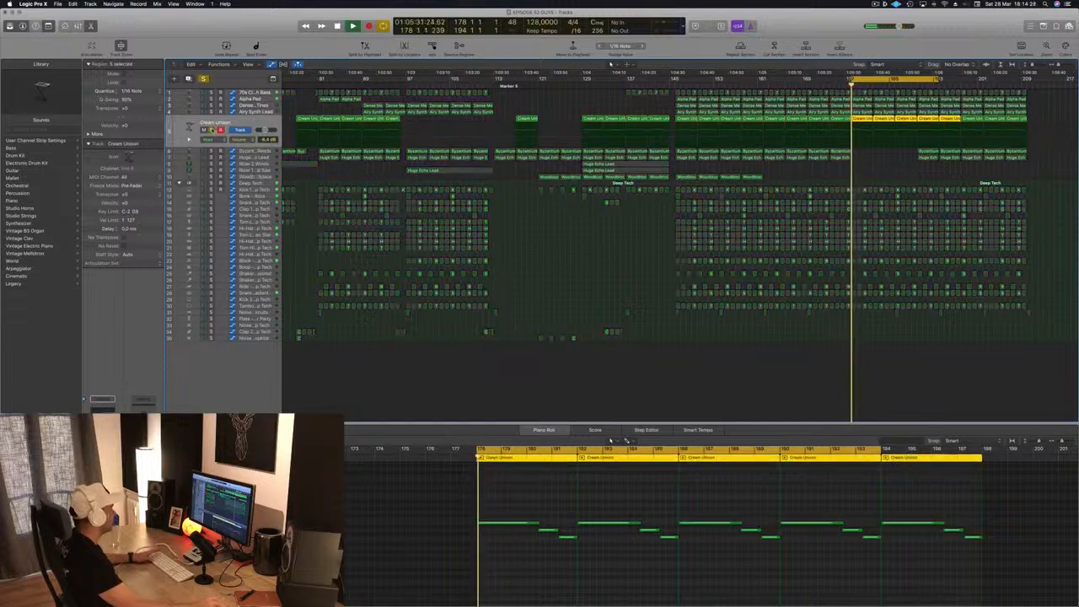
key(ctrl+s)
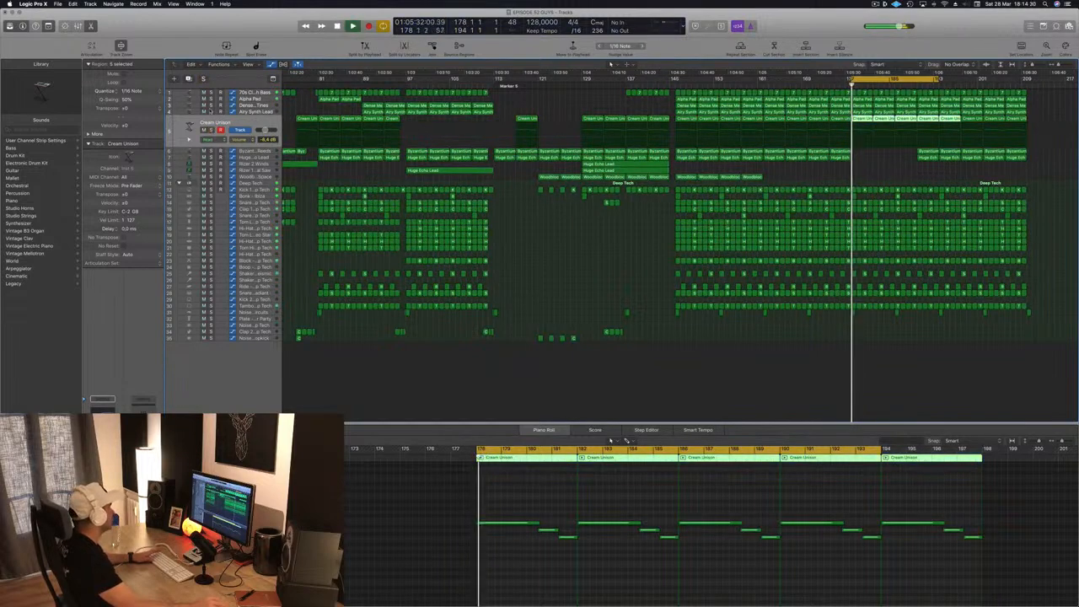
click(244, 140)
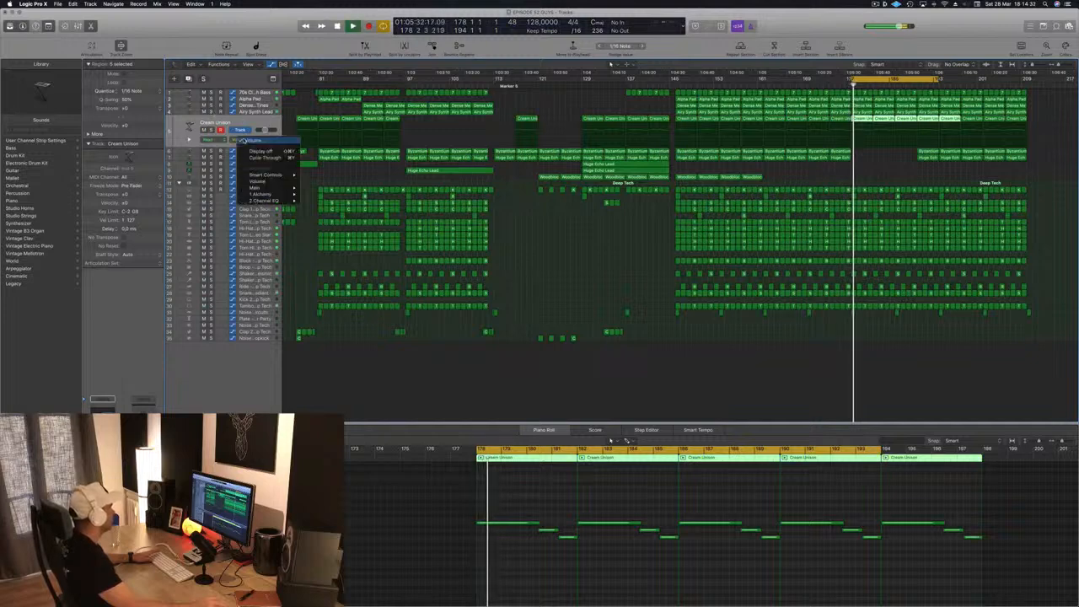
click(244, 140)
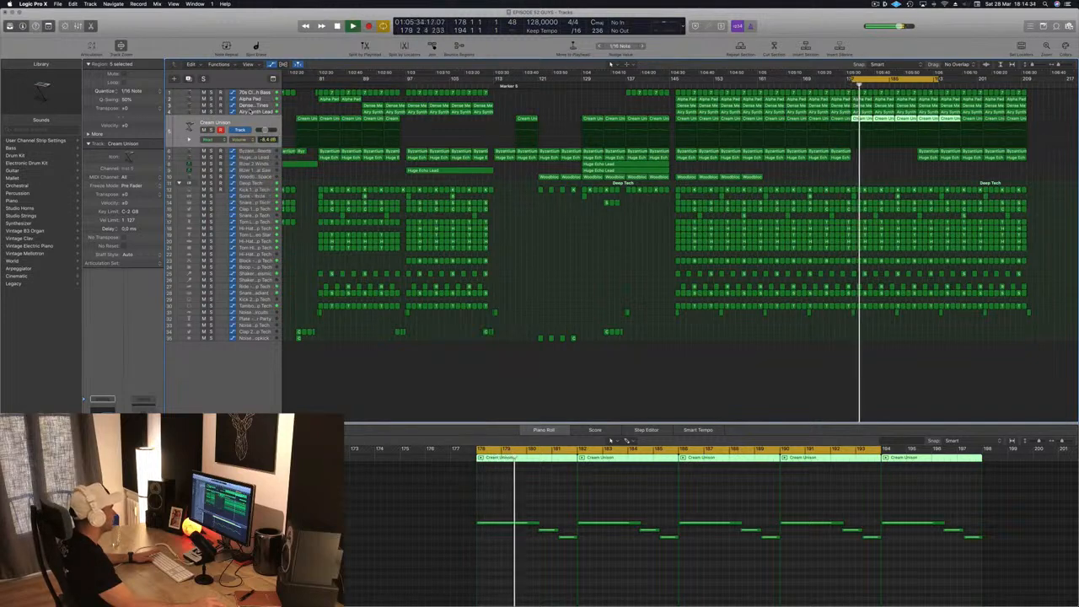
key(space)
key(space)
click(584, 85)
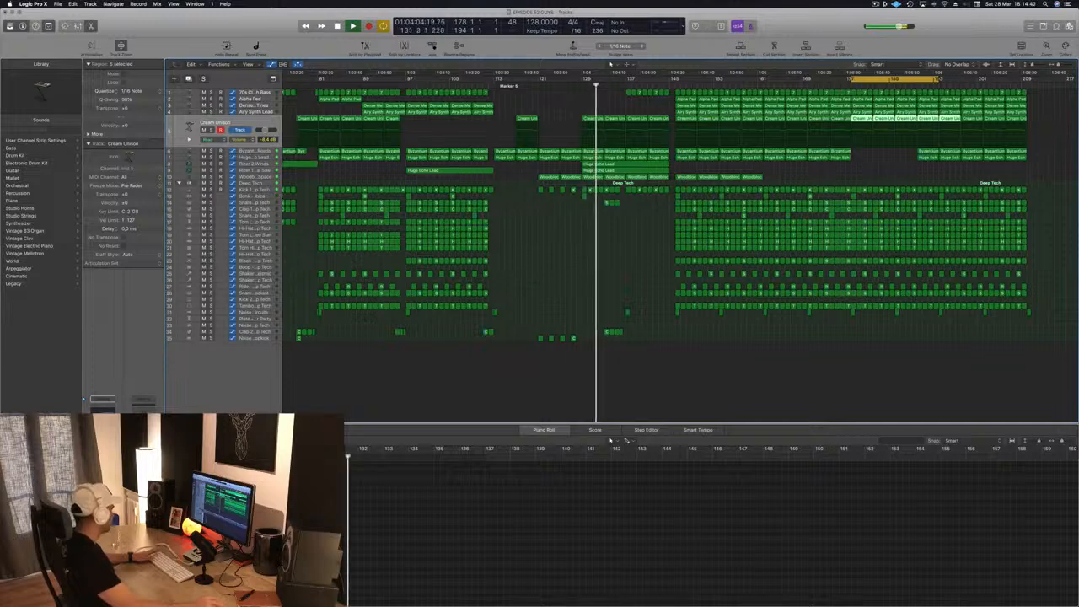
- Open Alchemy on the Cream Unison track, reload the Cream Unison preset, and replay from bar 178
double_click(189, 128)
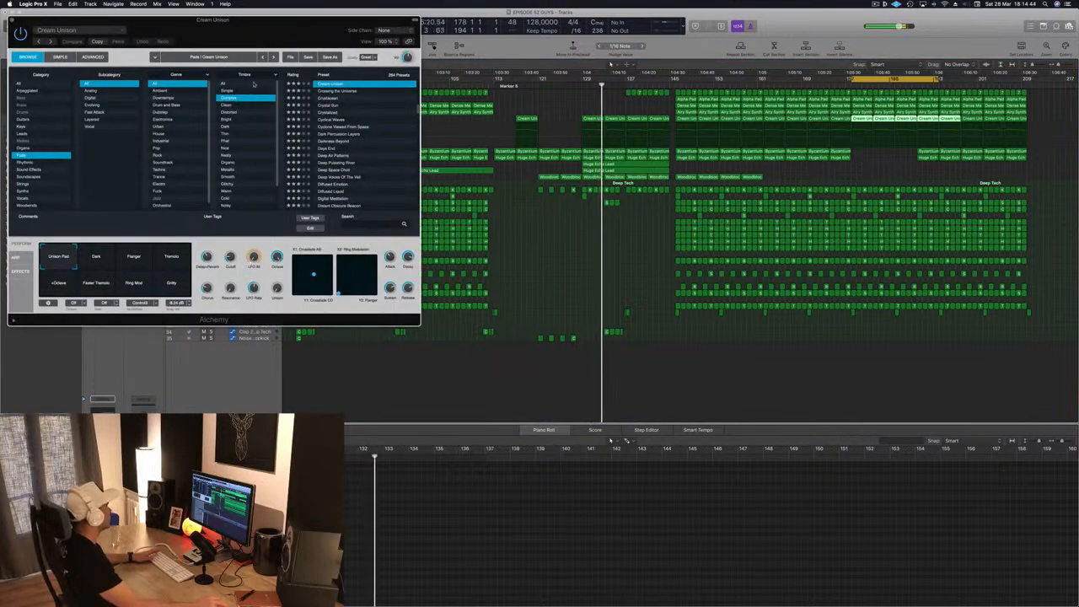
drag(289, 27, 679, 176)
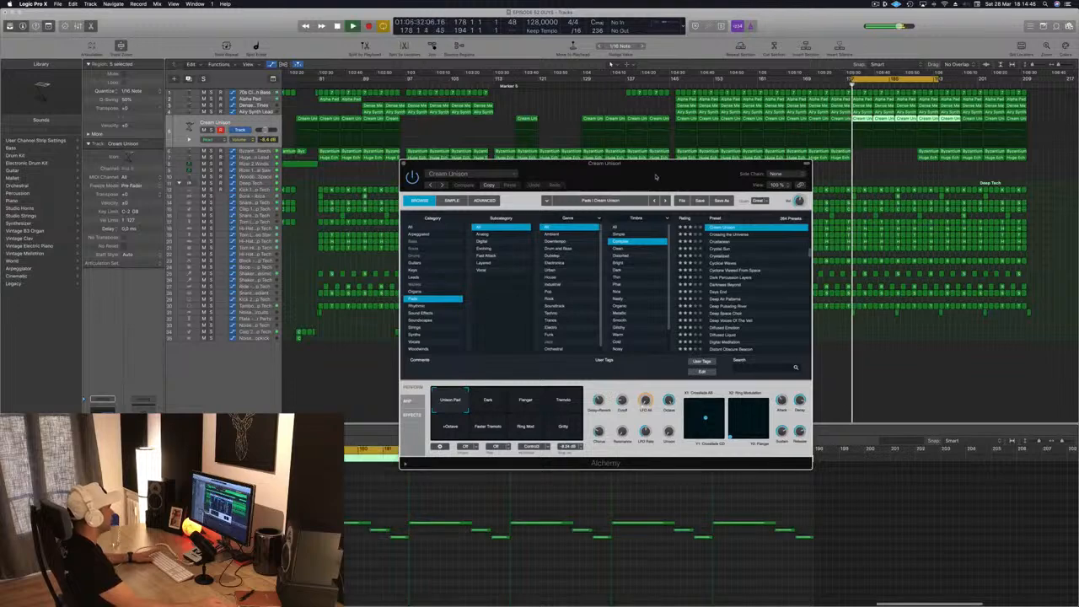
drag(656, 180, 710, 196)
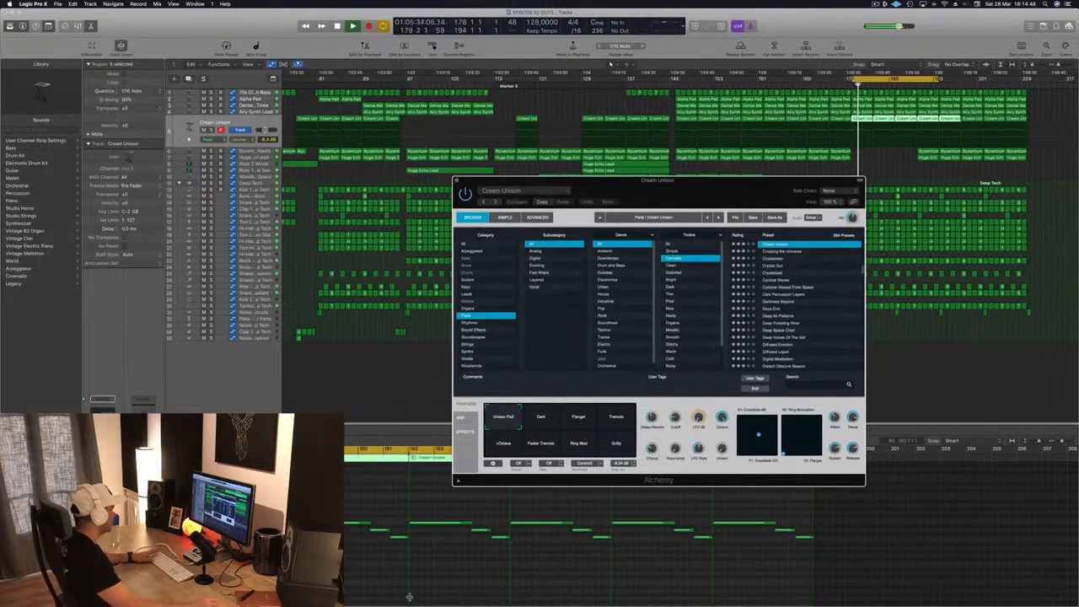
click(369, 588)
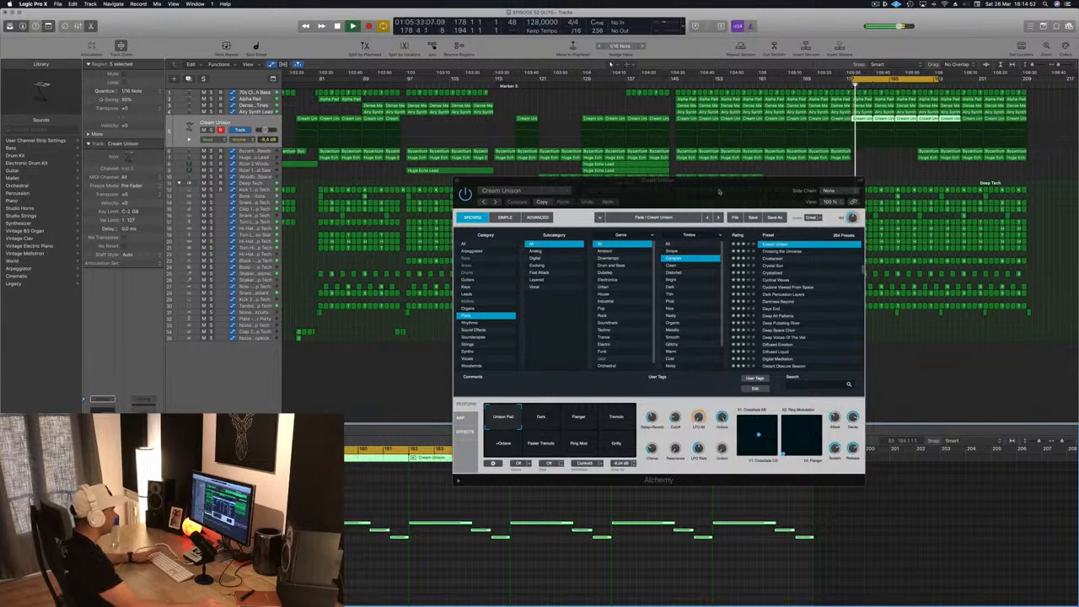
drag(719, 191, 658, 204)
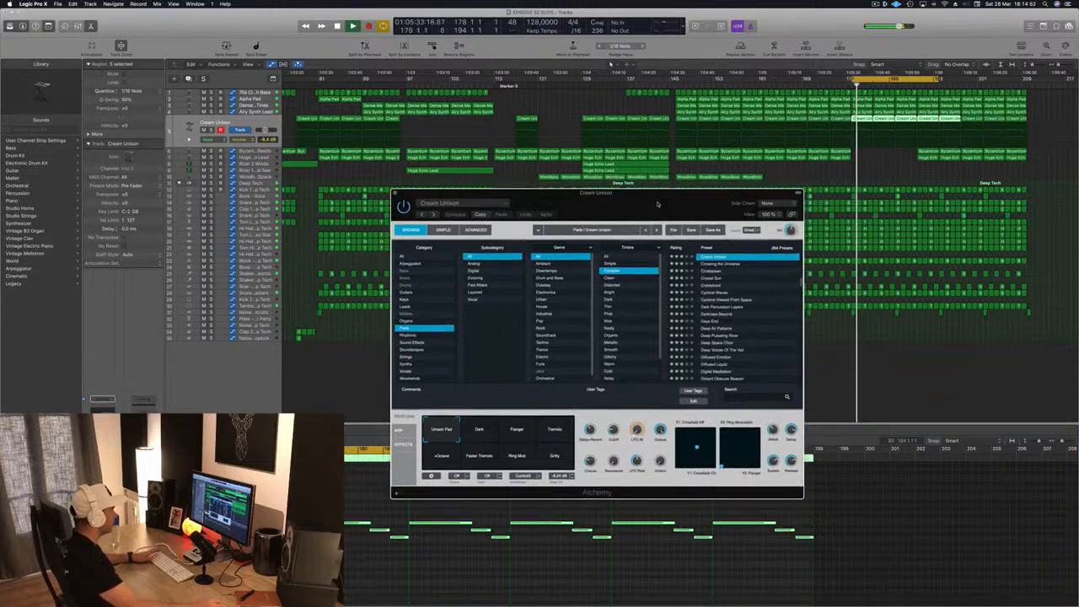
click(717, 264)
click(716, 259)
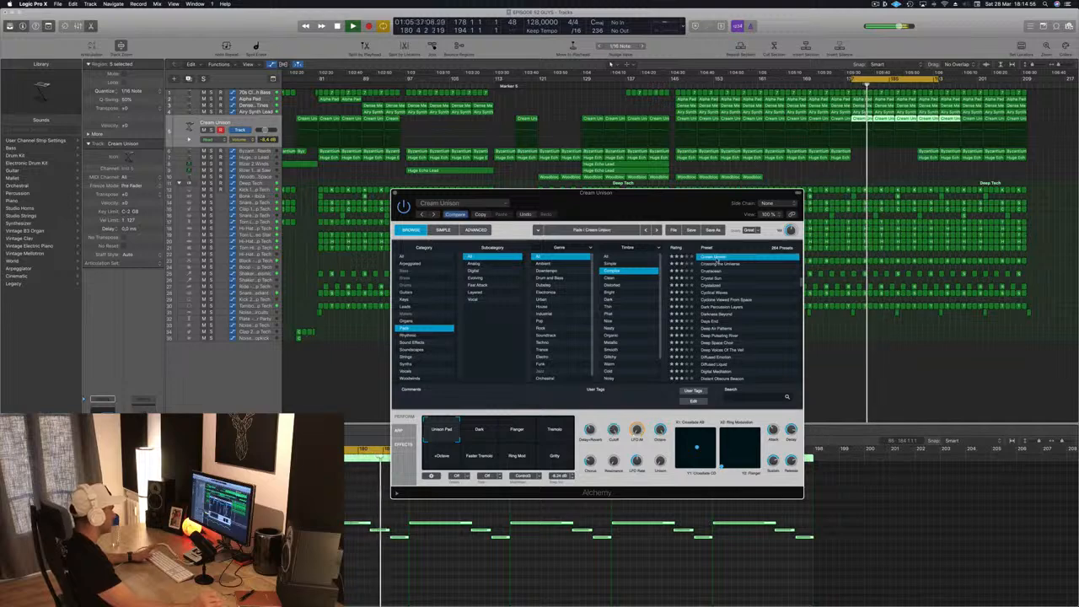
key(space)
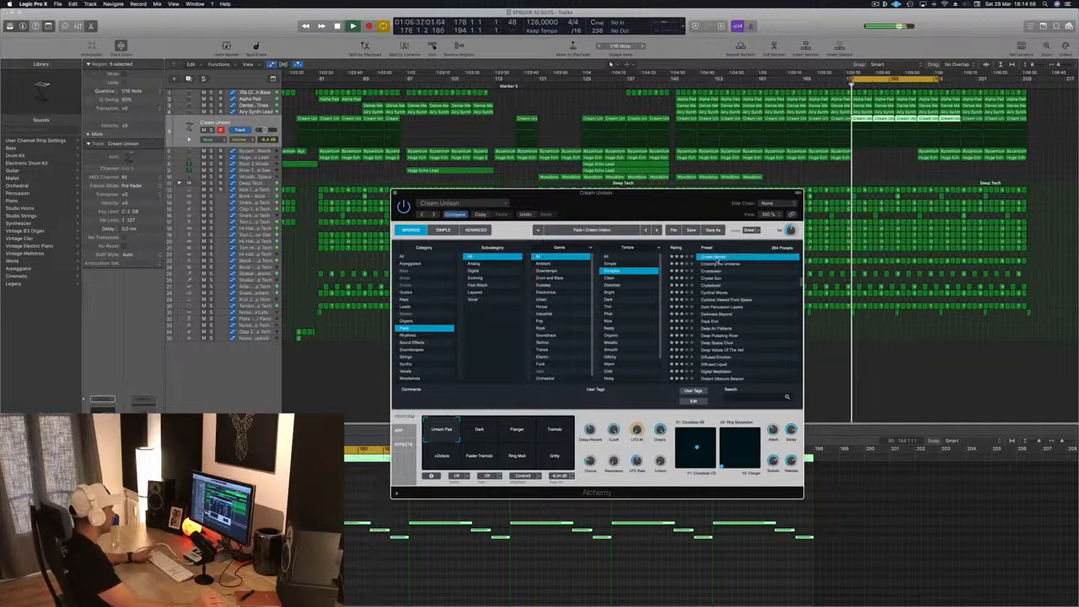
drag(716, 214, 628, 216)
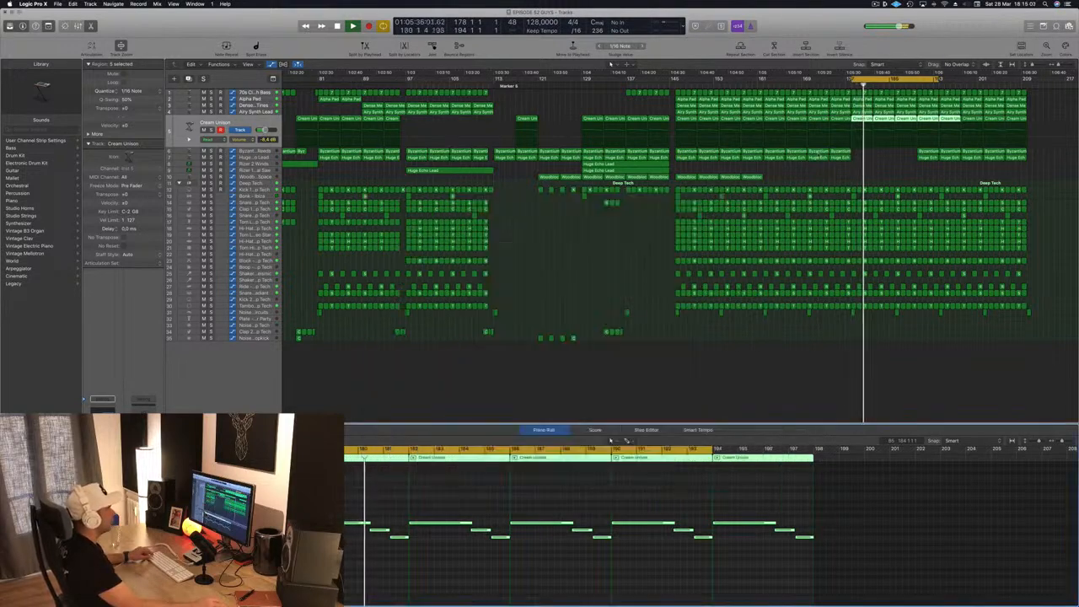
click(371, 201)
- Delete the Byzantium and Huge Echo Lead regions from bar 190 onward and the Cream Unison regions from bar 194 onward
key(super+Left)
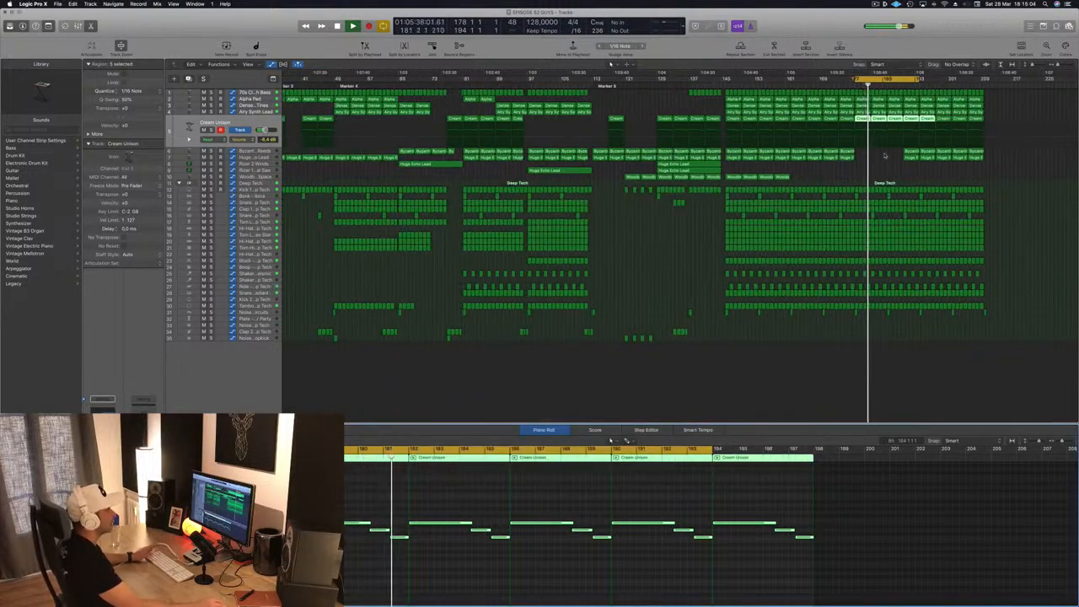
click(915, 153)
key(Delete)
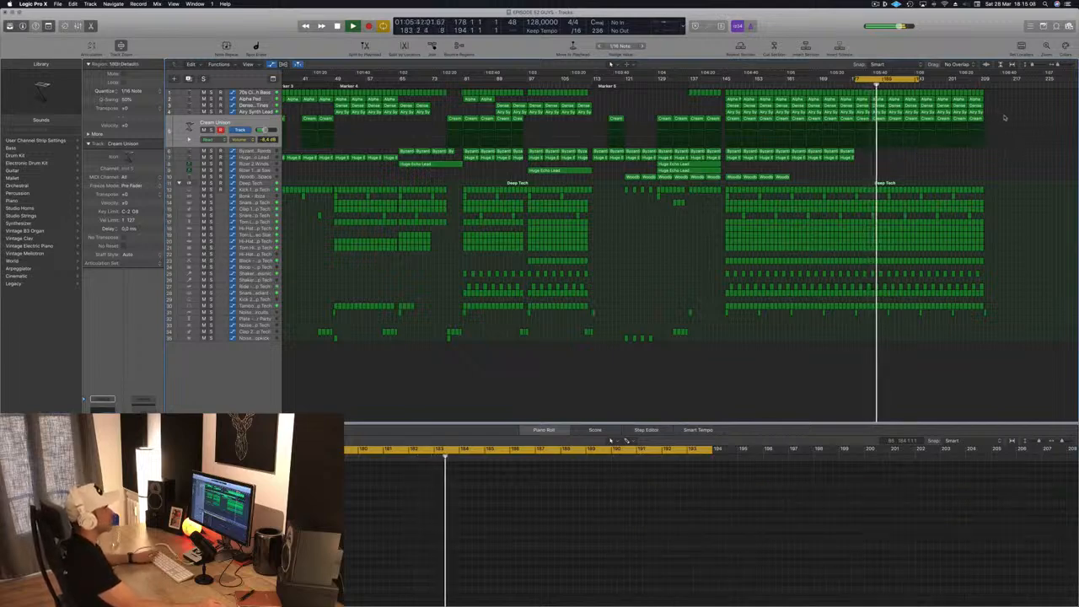
drag(1004, 116, 946, 122)
key(Delete)
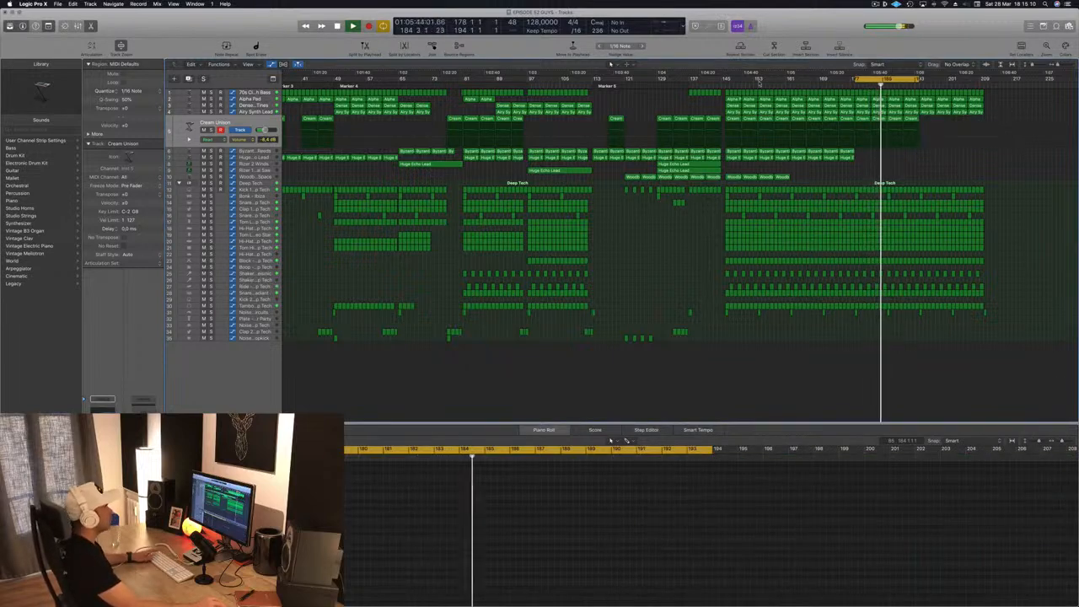
- Play the drop from bar 146 and delete the Cream Unison regions between bars 146 and 178
click(725, 82)
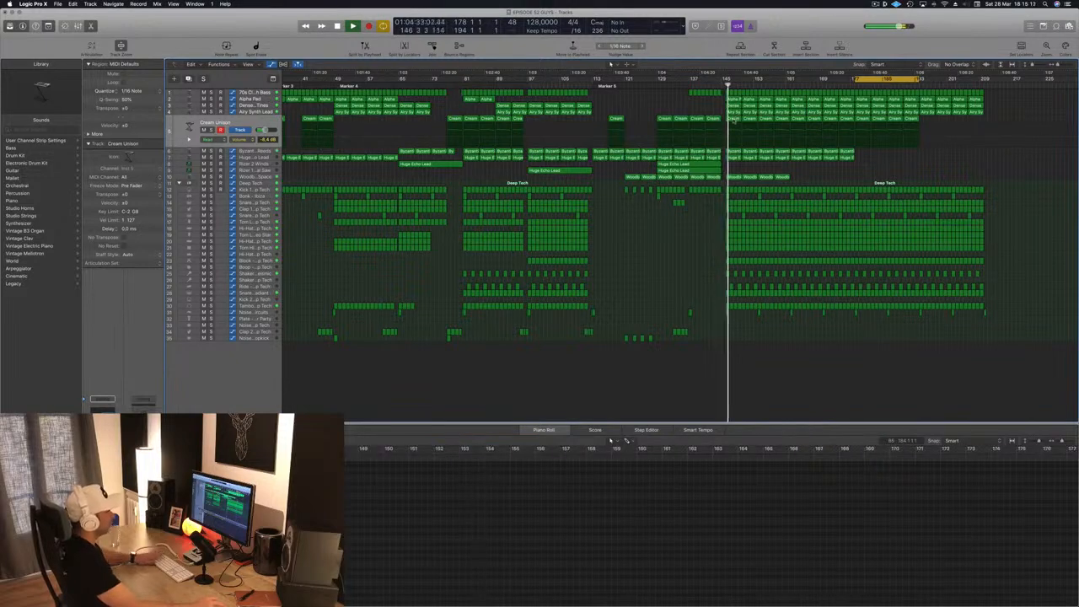
click(766, 119)
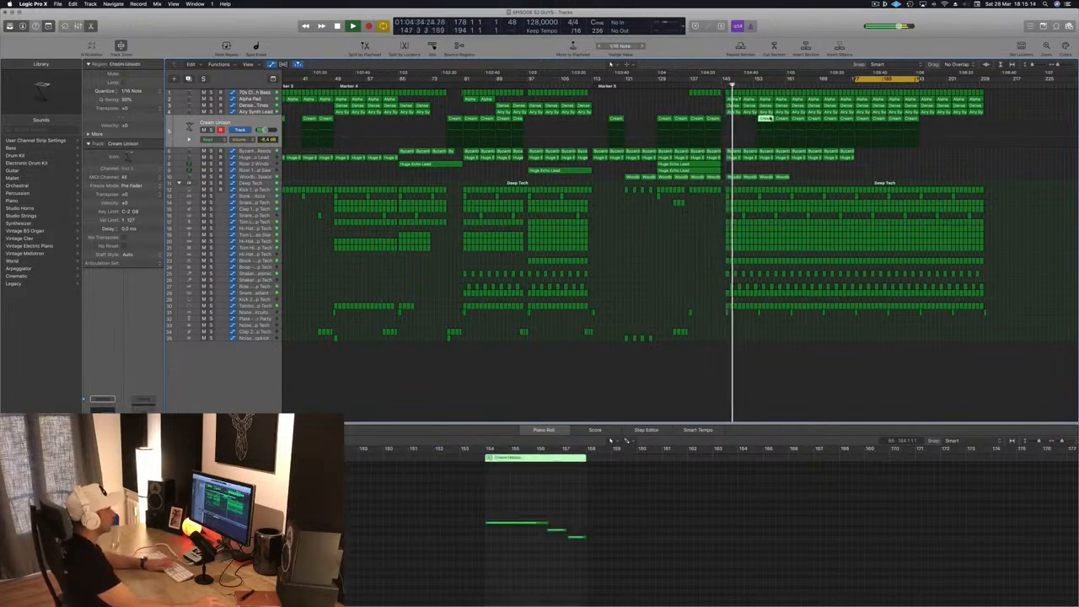
key(Delete)
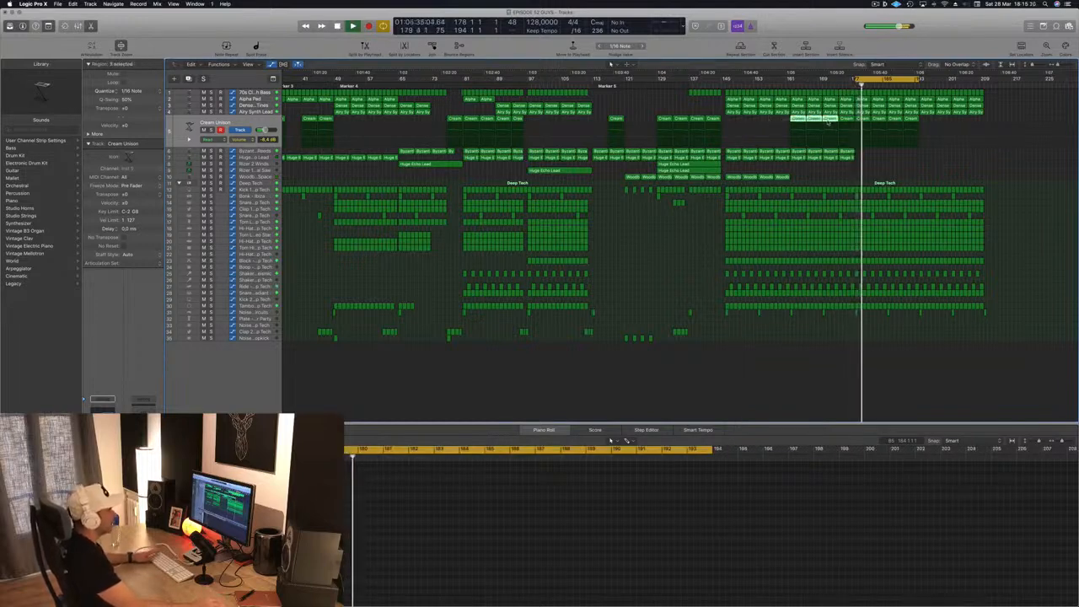
key(Delete)
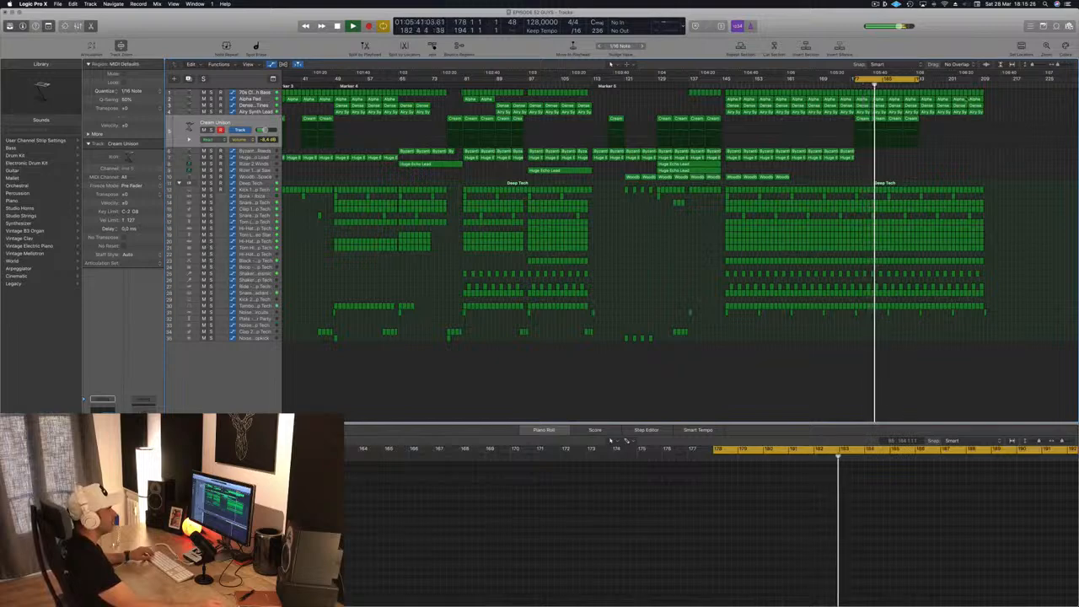
- Delete the Alpha Pad and Dense regions from bar 186 onward, and the Airy Synth Lead regions from bar 194 onward
click(896, 112)
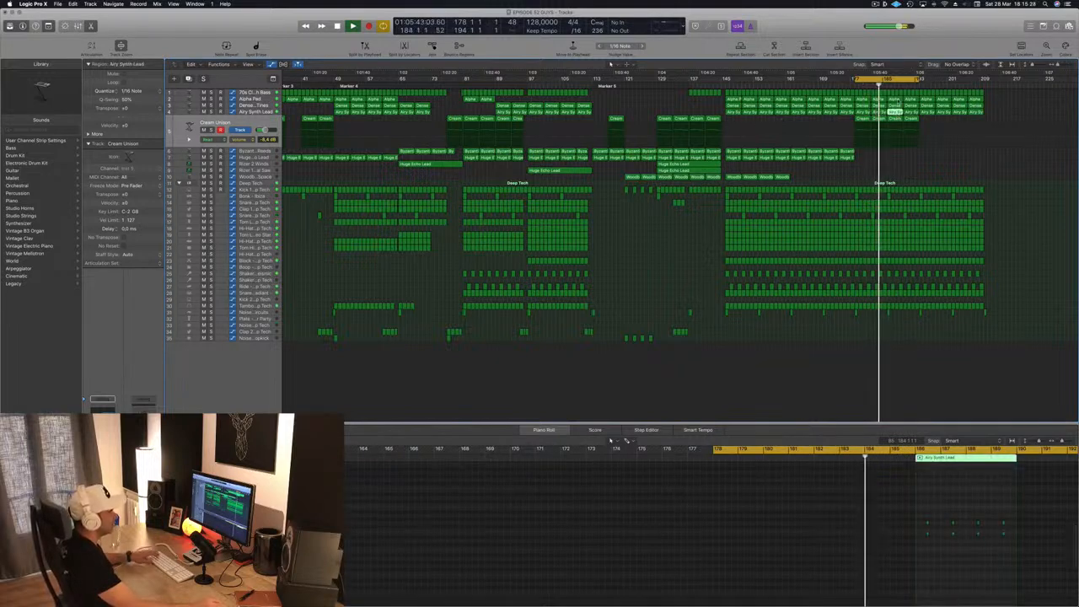
click(898, 99)
key(Delete)
click(898, 107)
key(Delete)
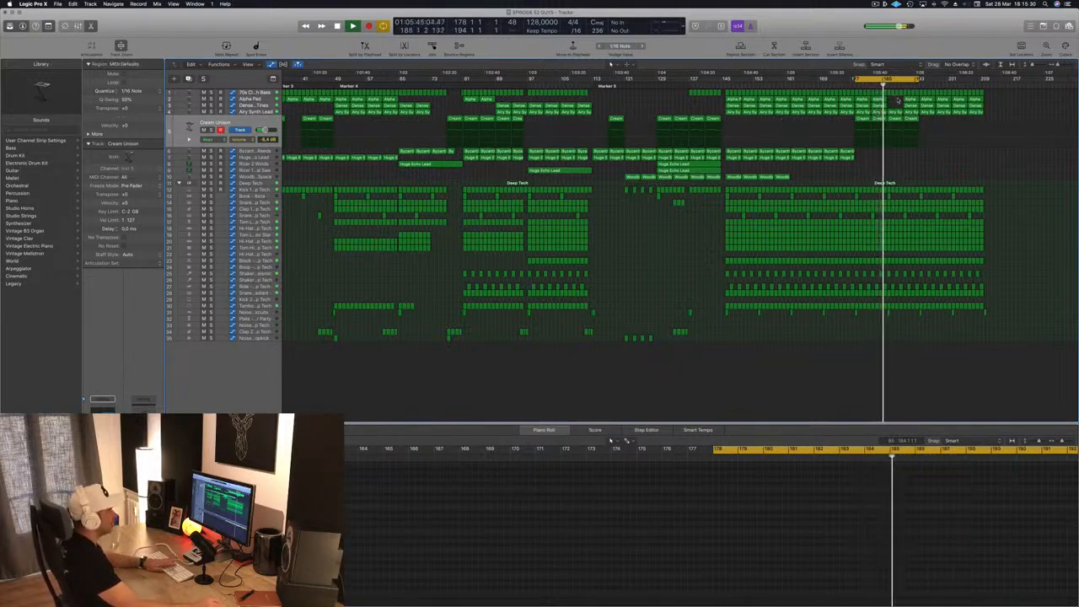
drag(898, 99, 910, 106)
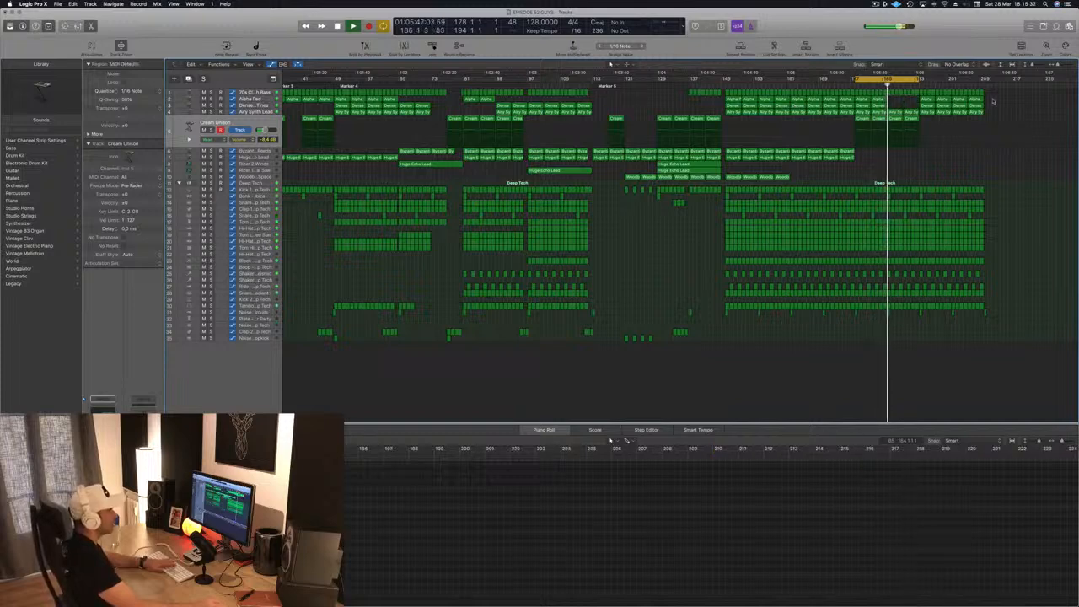
drag(992, 102, 905, 120)
key(Delete)
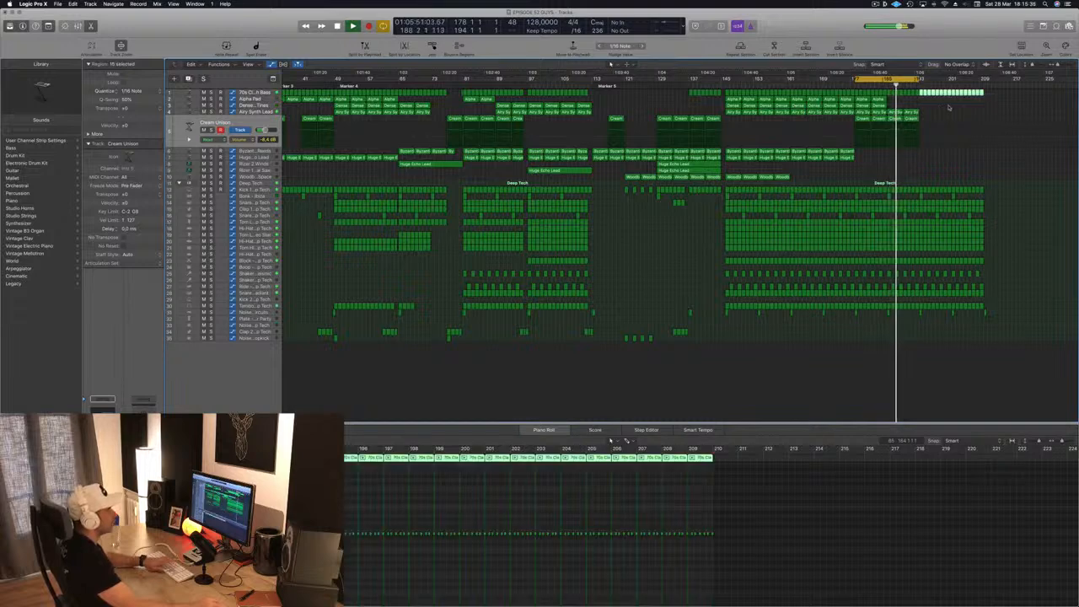
- Delete the selected 70s bass regions from bar 194 onward and widen the cycle range to span bar 20 to about bar 211
key(Delete)
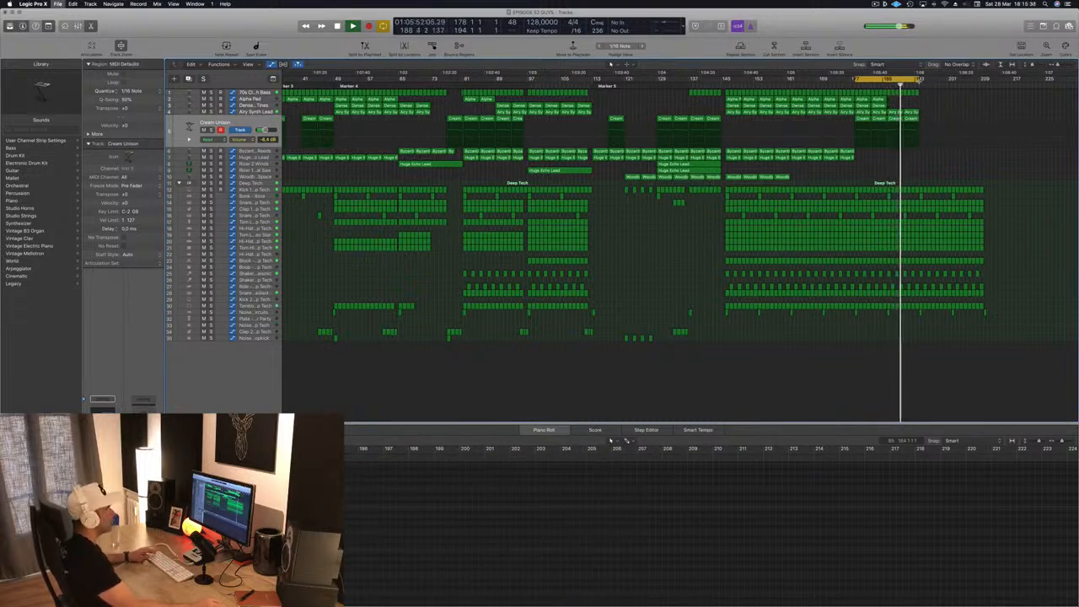
drag(918, 78, 986, 89)
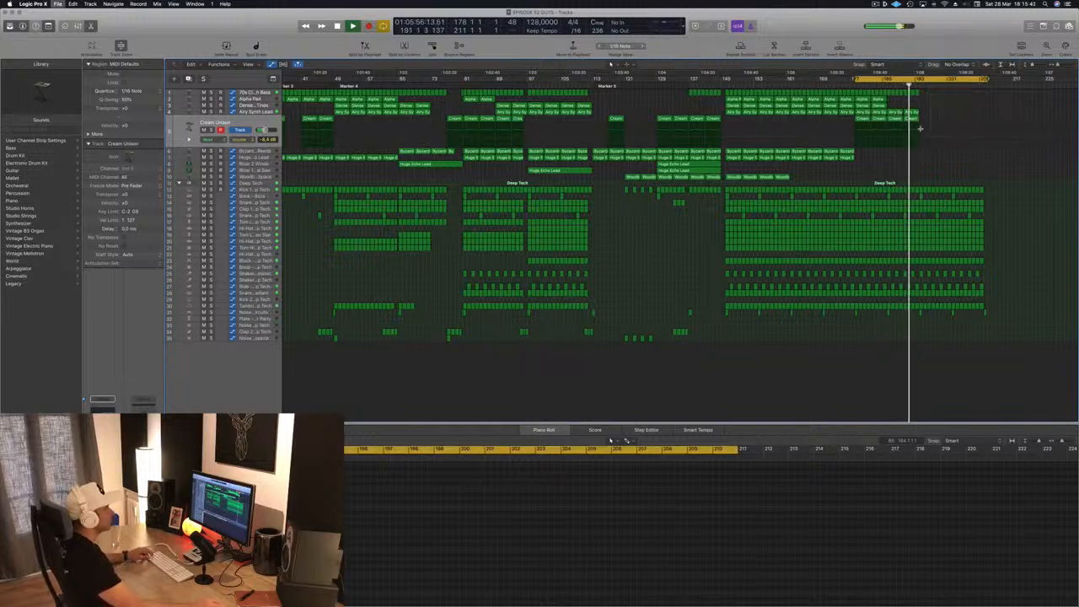
scroll(920, 128, down, 1)
scroll(761, 137, up, 1)
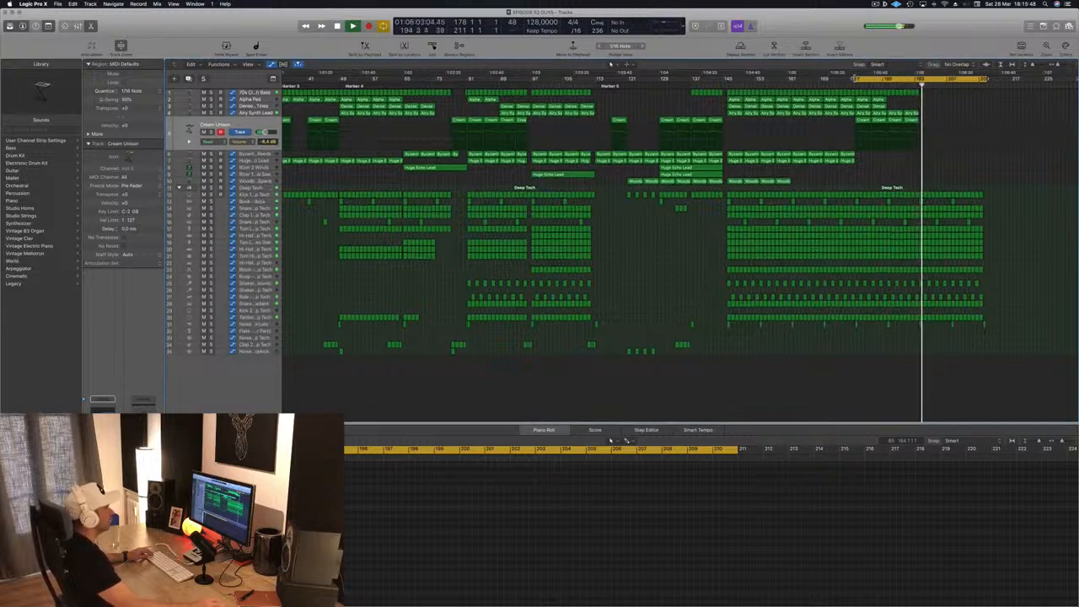
drag(854, 78, 291, 79)
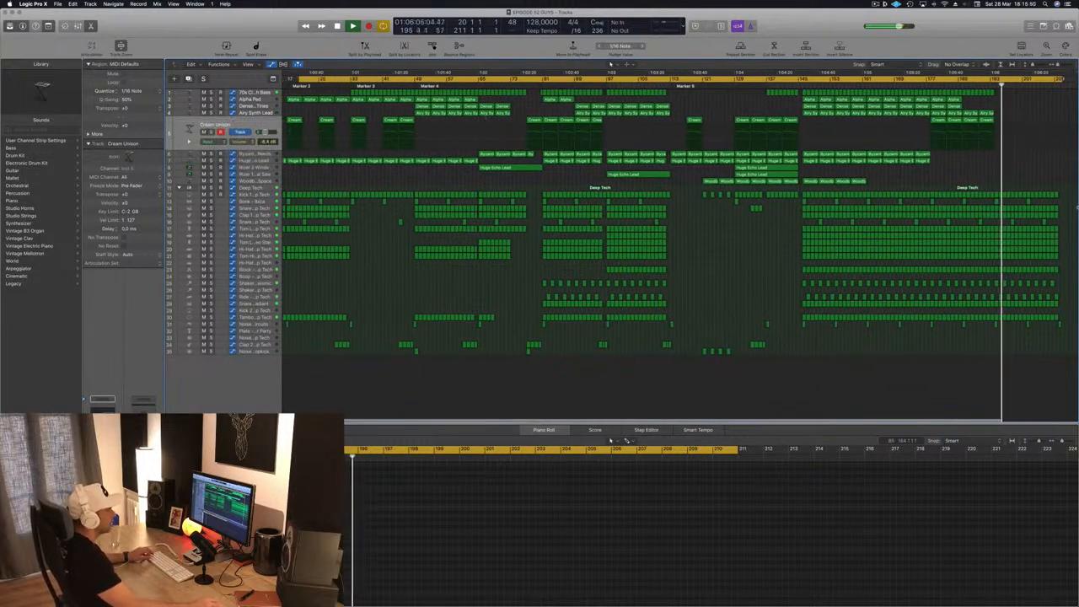
scroll(1050, 223, right, 6)
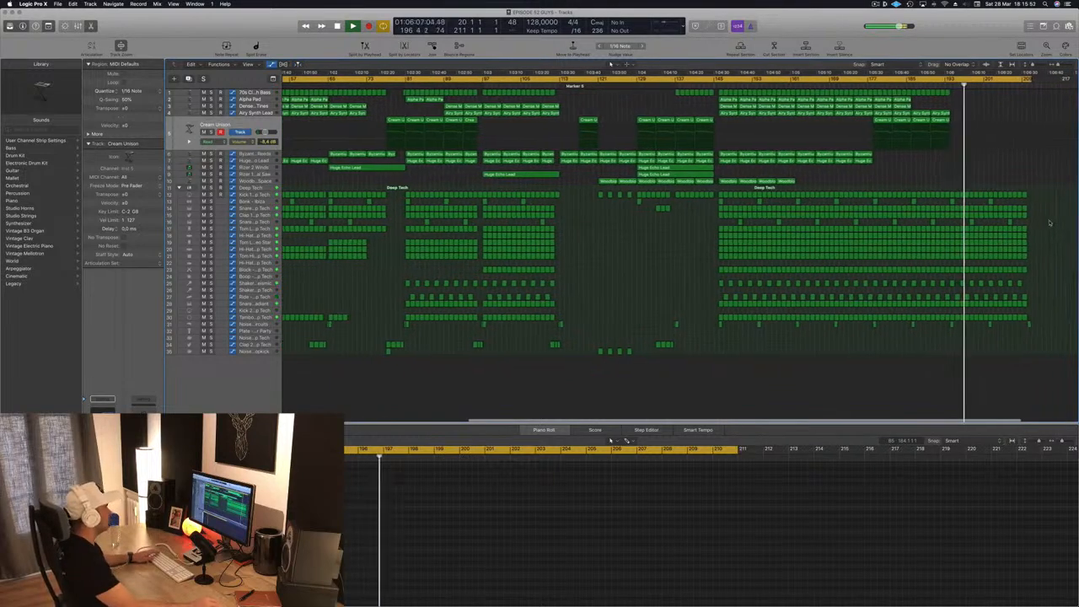
- Delete the Tom Low - Video Star regions from about bar 193 to the end of the drop
click(264, 239)
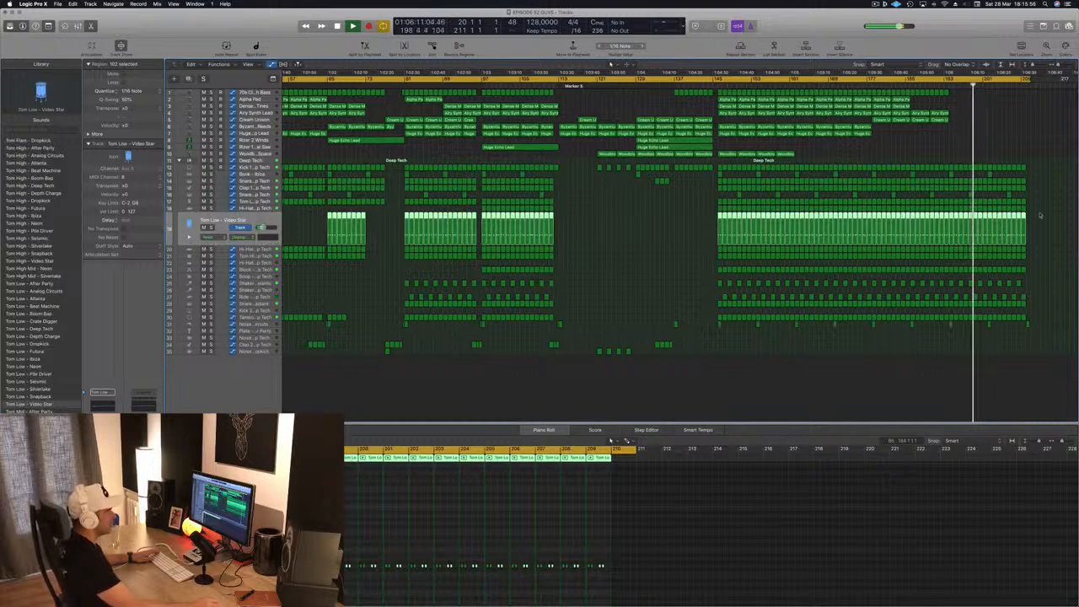
drag(1040, 216, 955, 221)
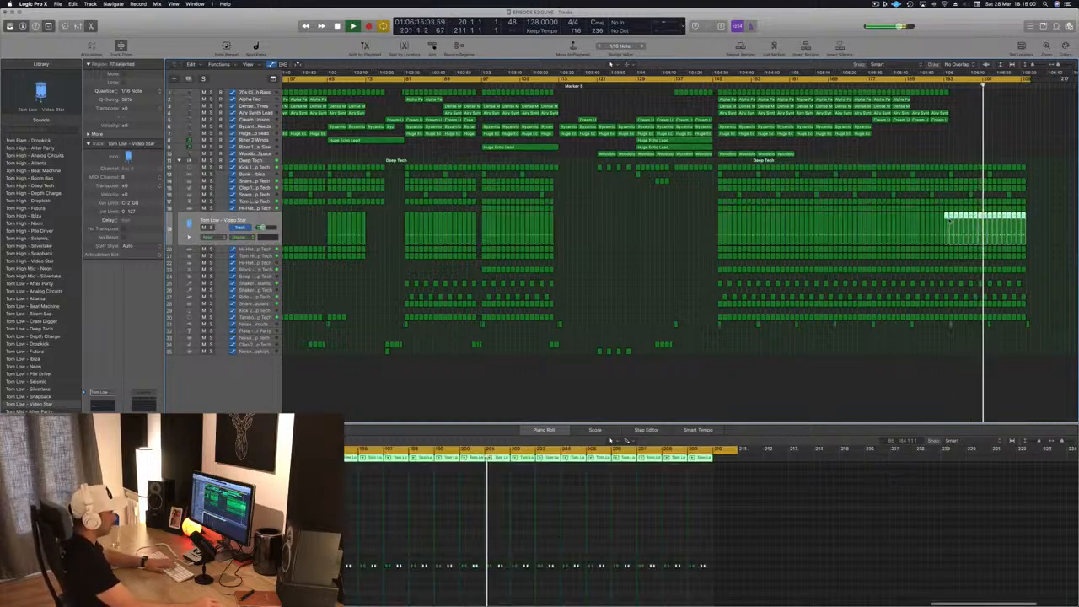
key(Delete)
click(942, 213)
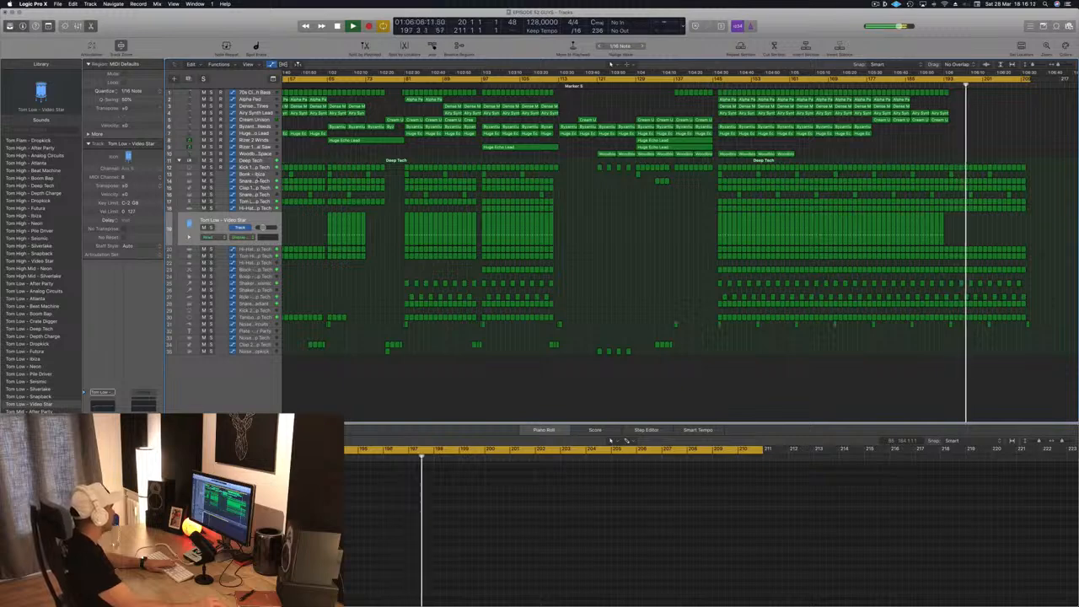
- Go through the drum tracks from Bonk - Ibiza down to Tom Low - Deep Tech
click(253, 173)
key(super+z)
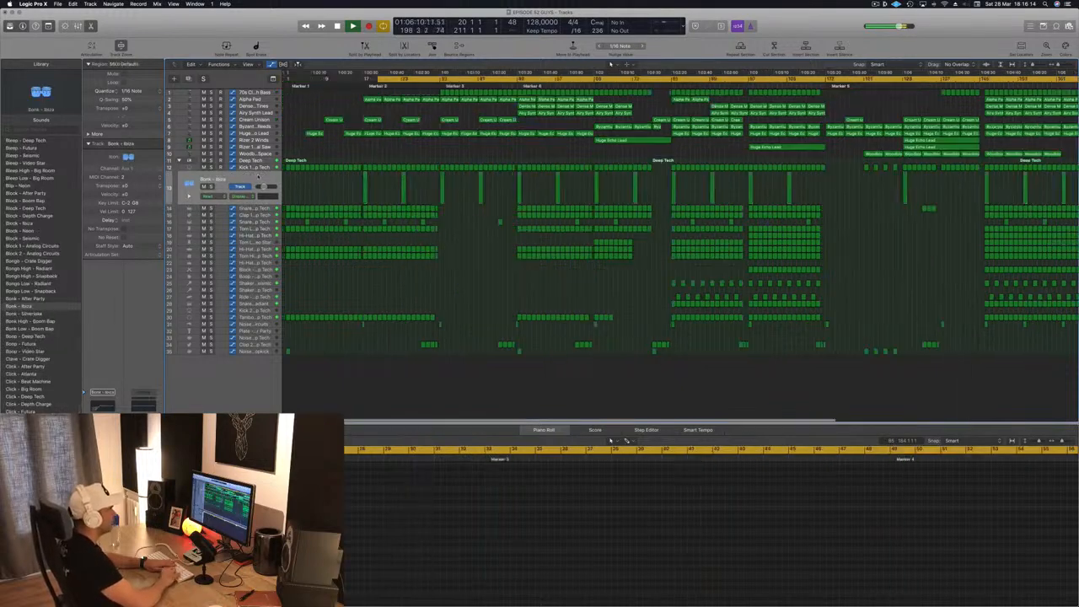
key(Left)
key(Down)
key(Down)
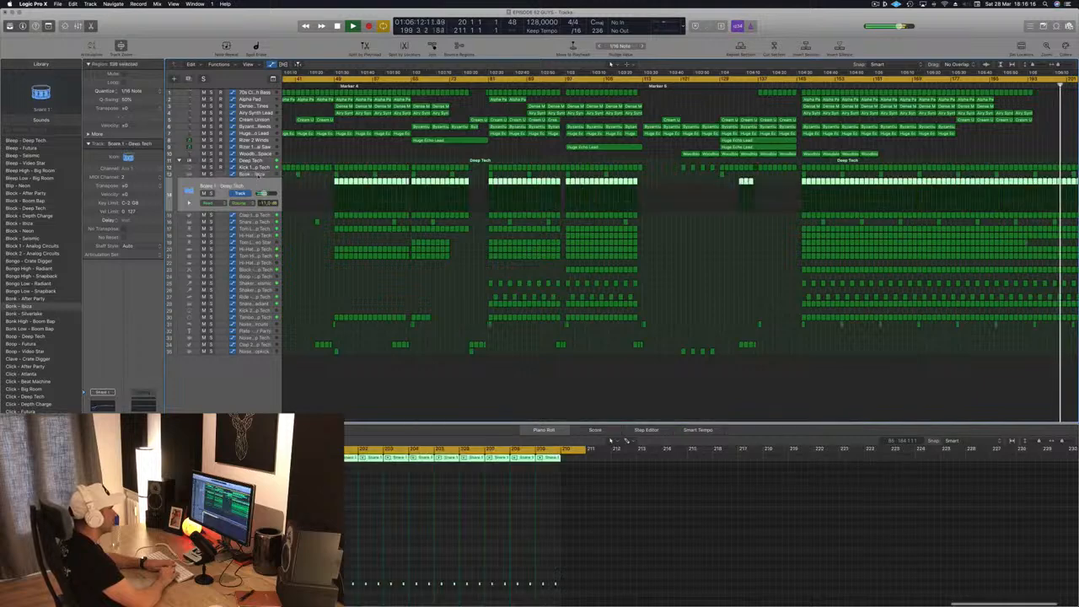
key(Down)
key(Down)
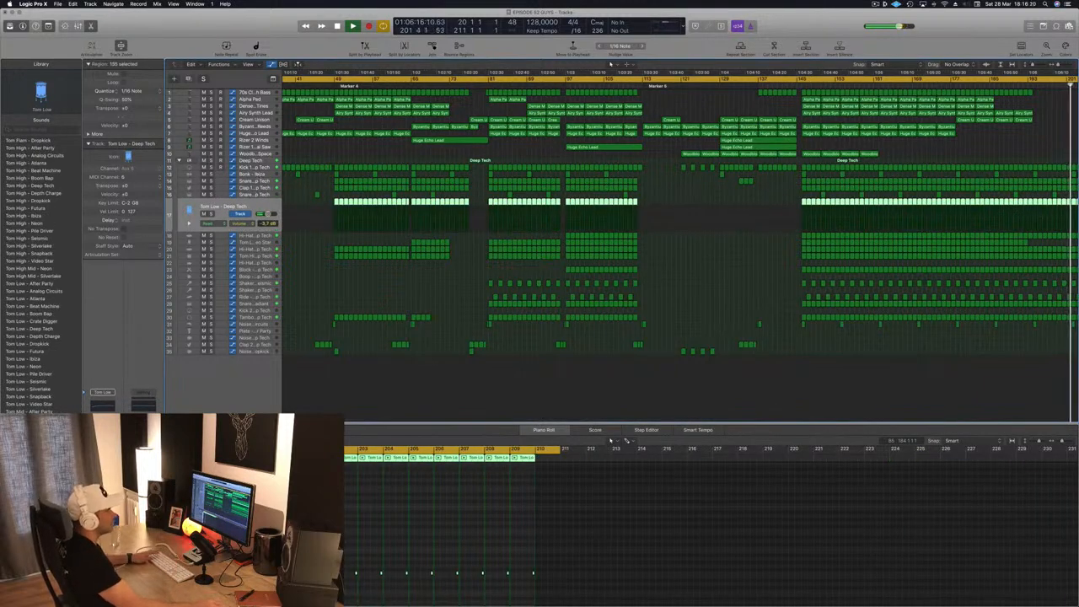
- Briefly solo the Tom Low - Deep Tech track from about bar 193, and delete its regions from there onward
scroll(936, 112, right, 4)
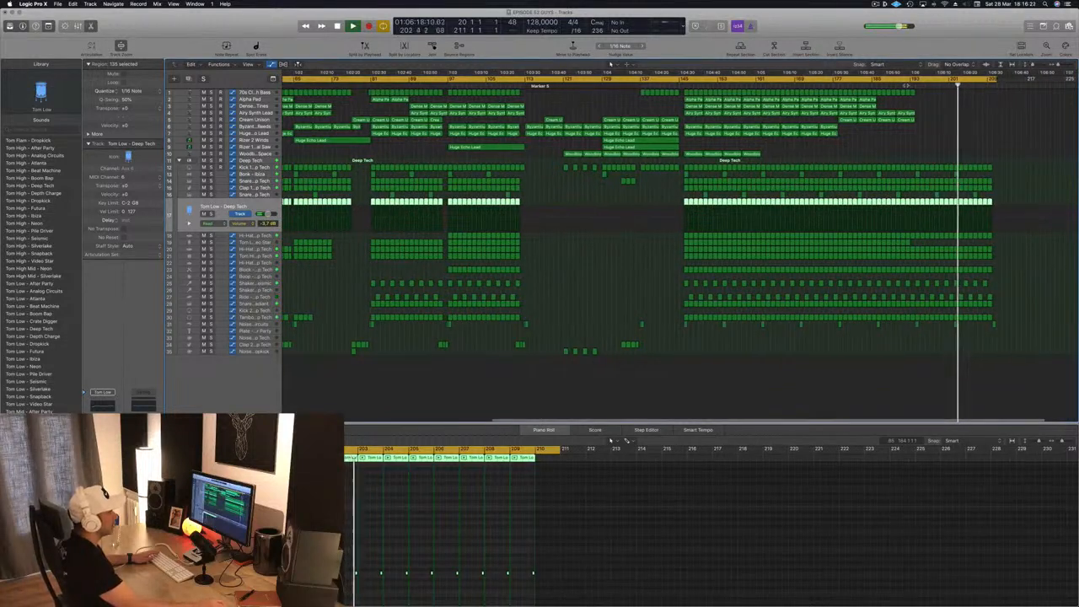
click(905, 84)
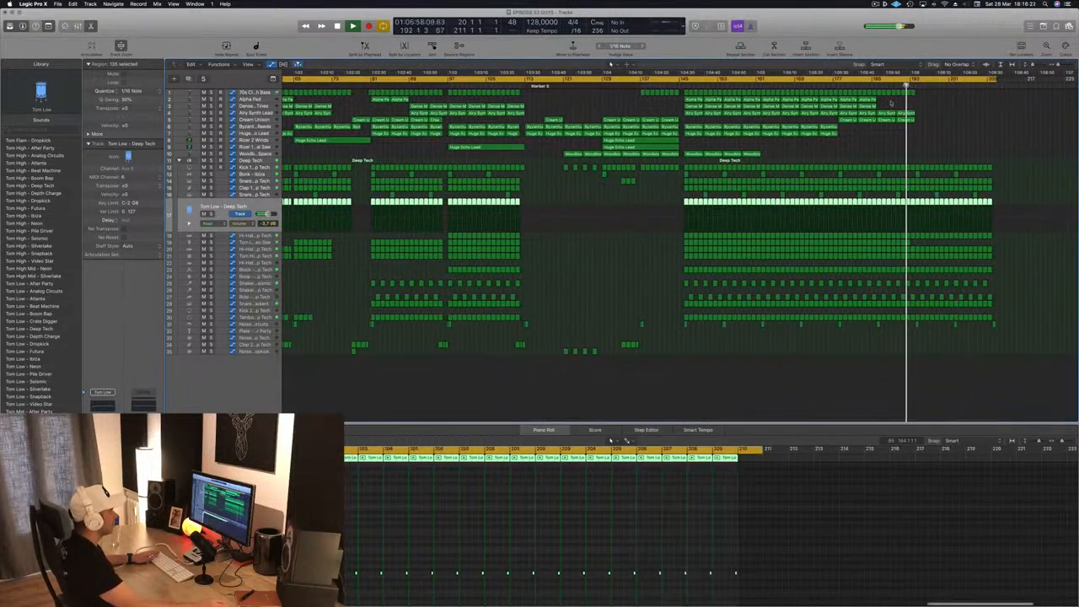
click(210, 214)
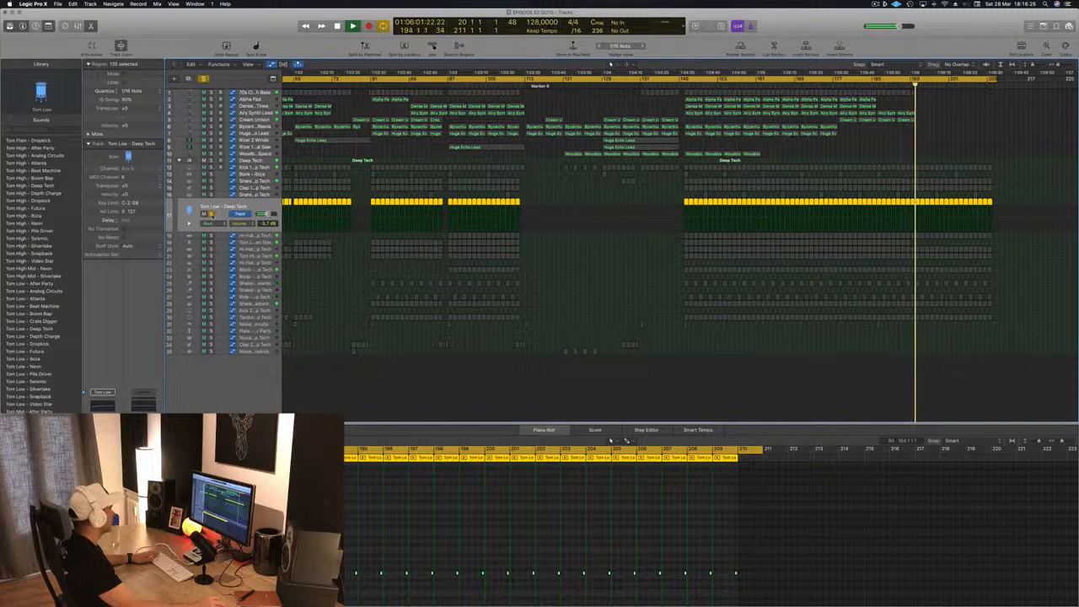
click(210, 214)
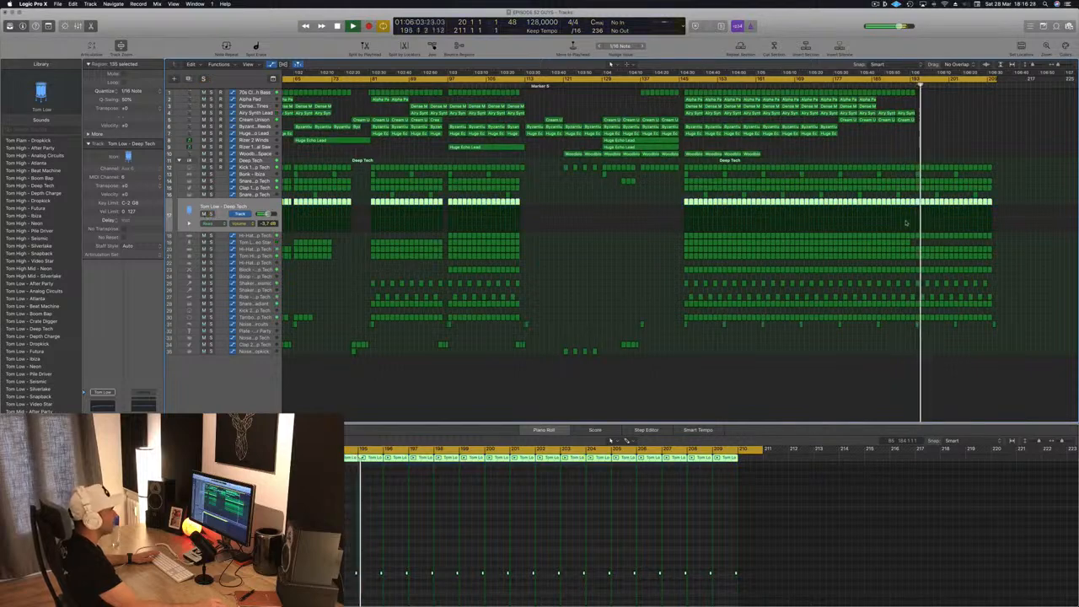
drag(996, 202, 914, 205)
key(Delete)
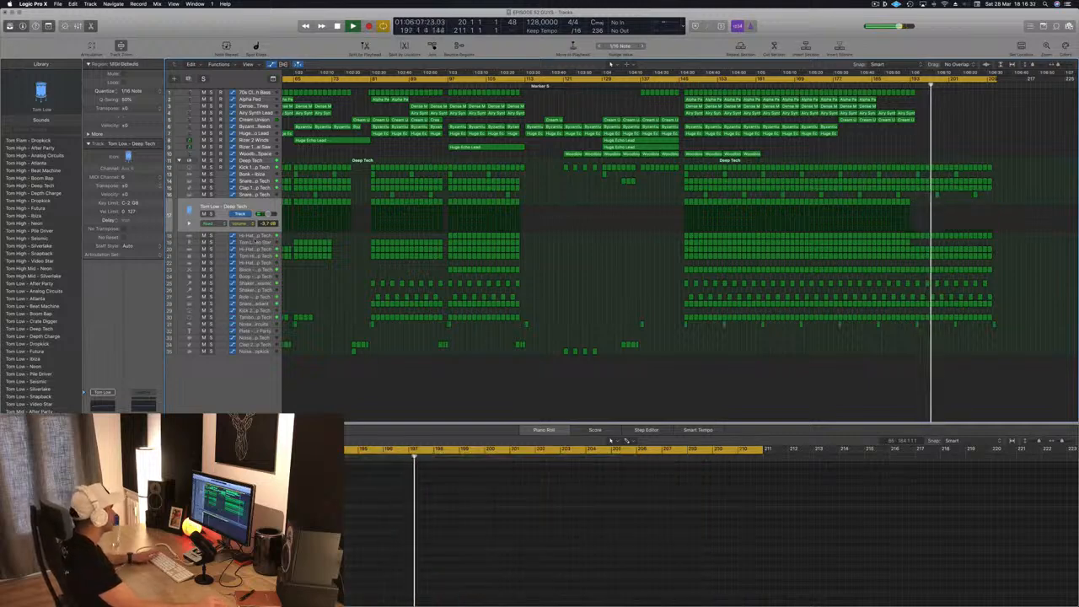
- Audition Tom High - Deep Tech soloed, and delete its regions from about bar 202 onward plus the Bonk - Ibiza region at bar 202
click(253, 243)
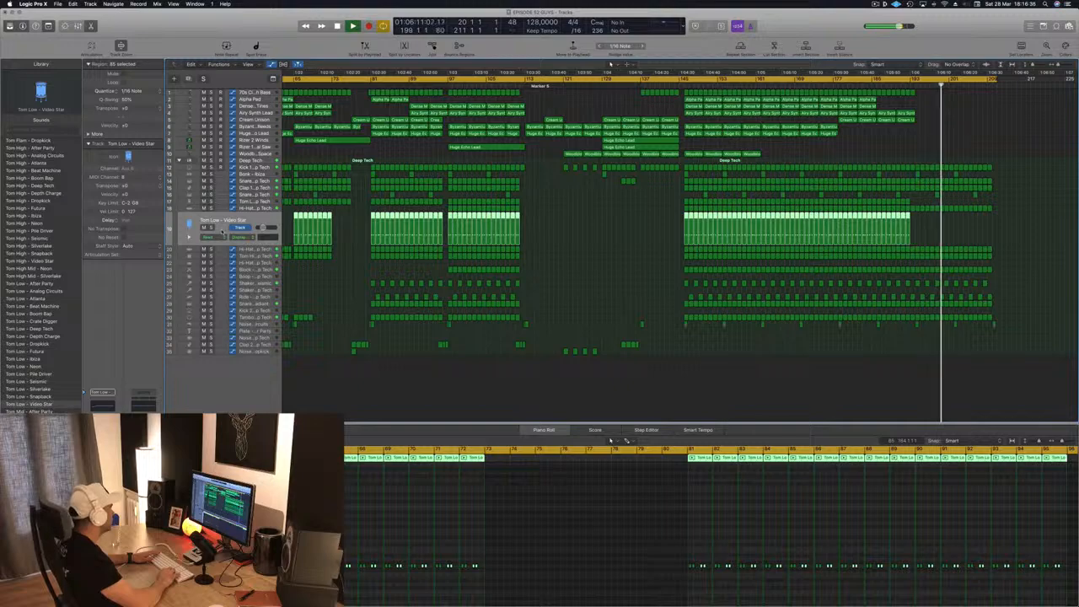
key(Down)
key(Down)
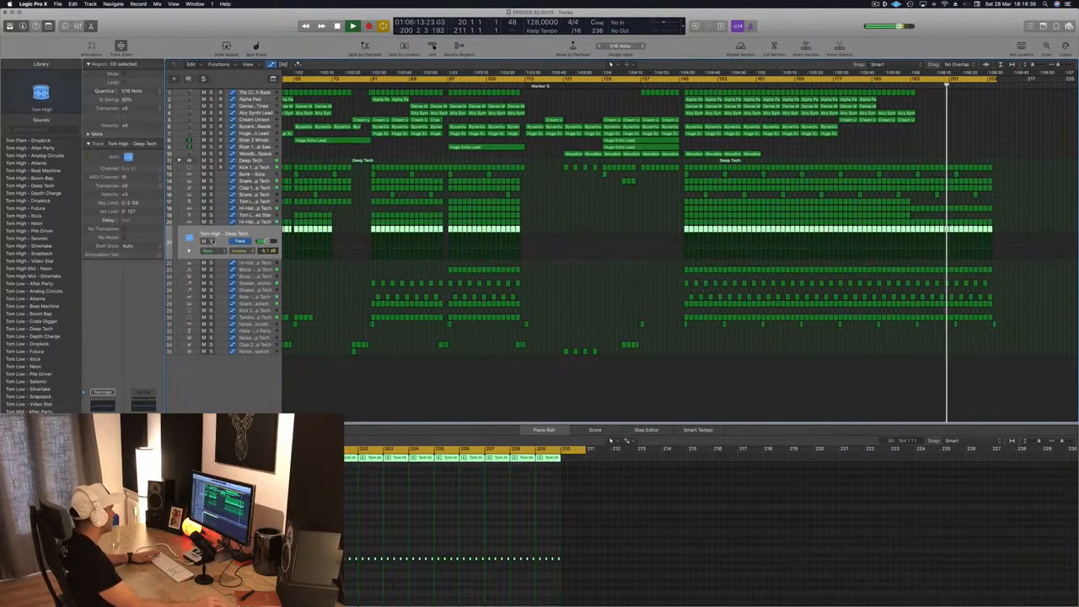
click(212, 241)
click(211, 241)
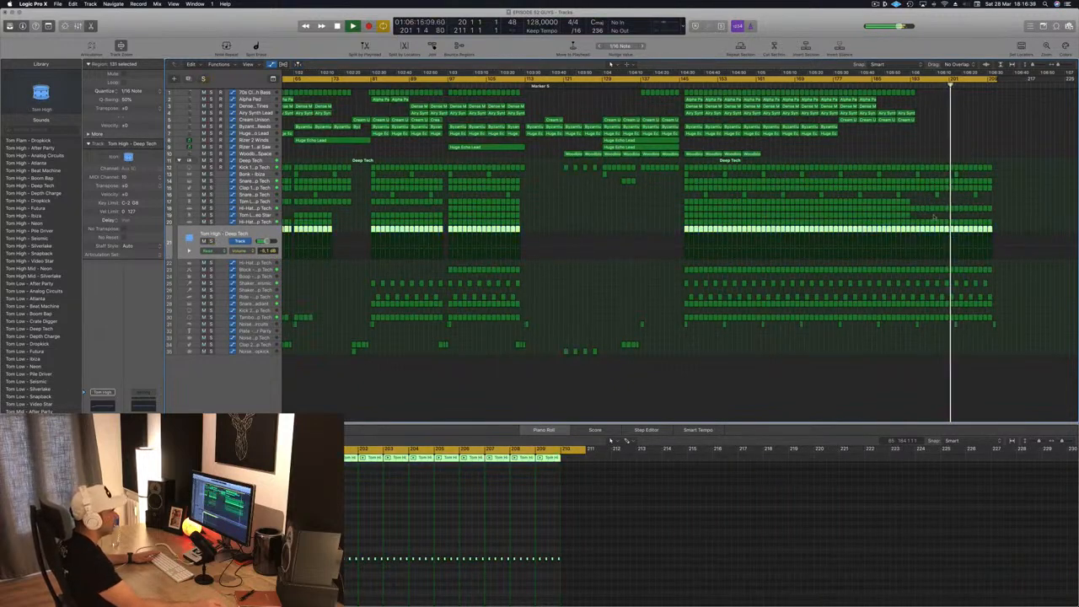
click(982, 229)
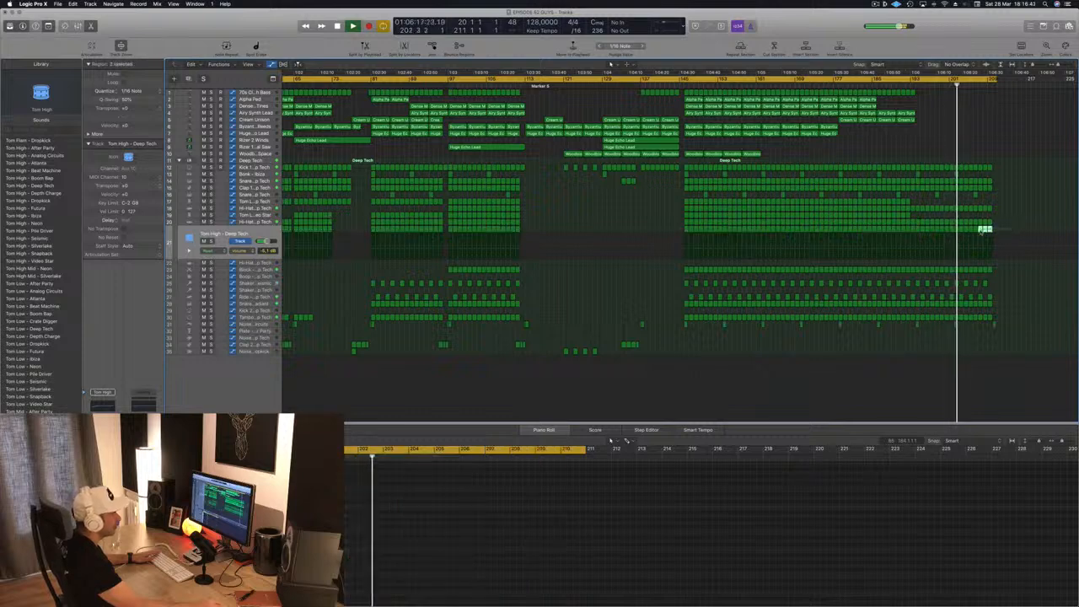
drag(978, 231, 957, 235)
key(Delete)
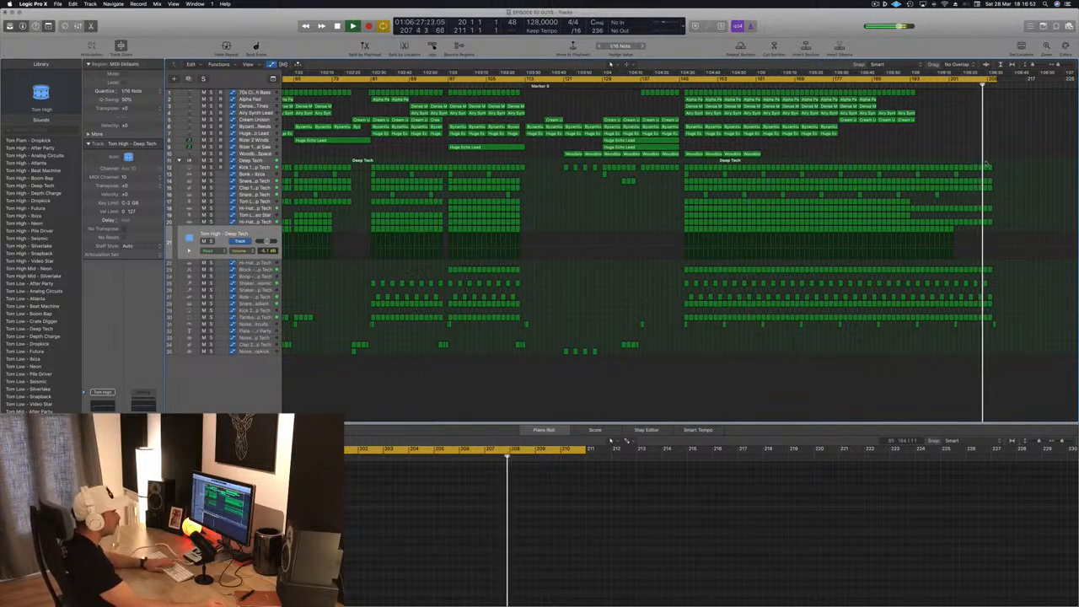
click(957, 174)
key(Delete)
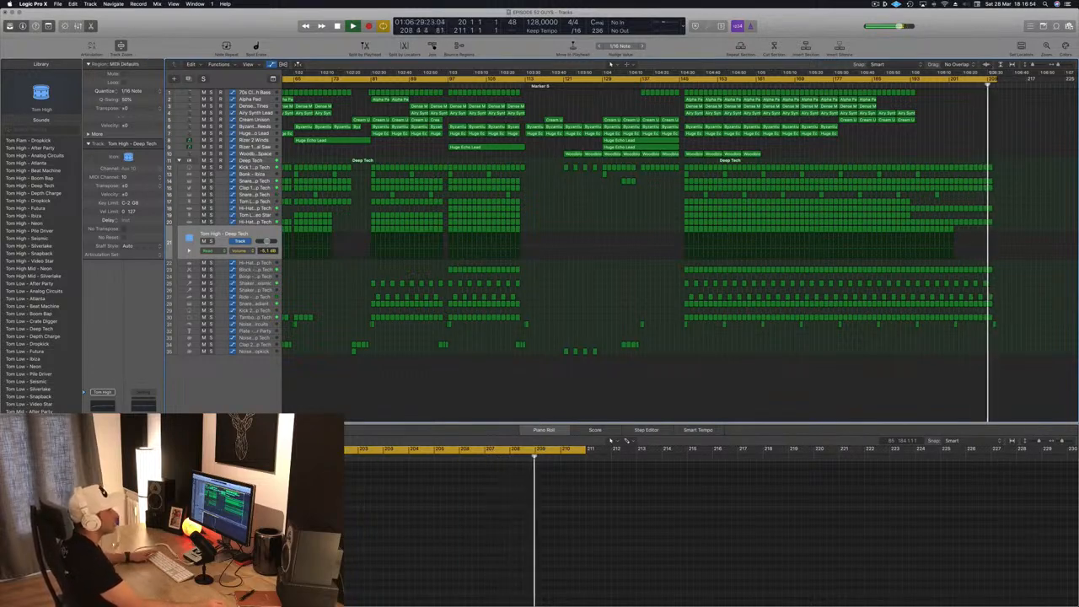
- Extend the cycle range to span bar 1 to about bar 214 and return the playhead to the start of the song
drag(998, 80, 1013, 82)
key(Return)
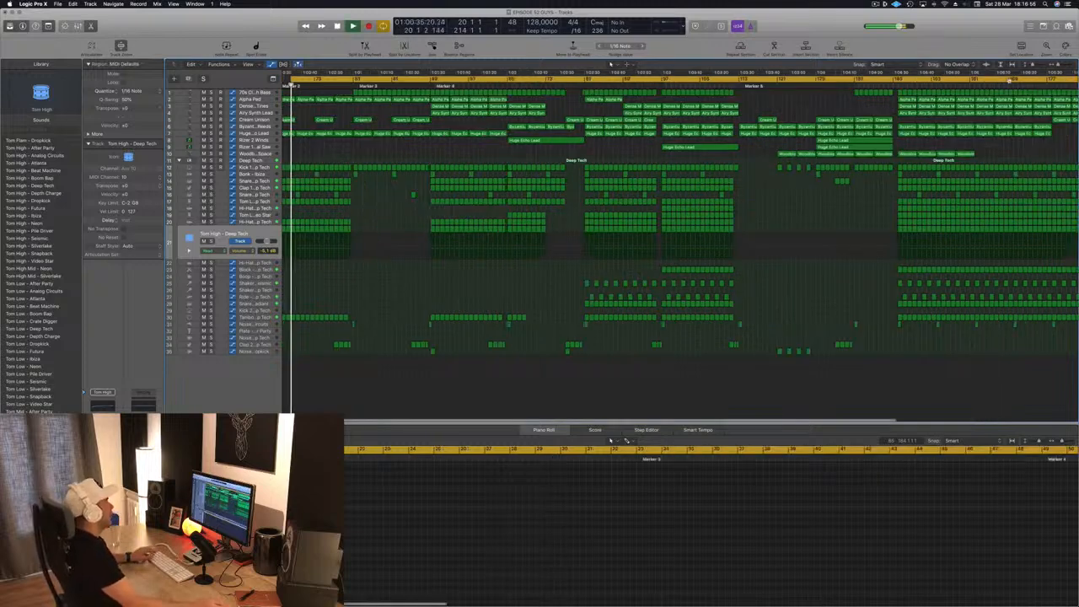
key(super+Left)
key(super+Left)
key(super+Left)
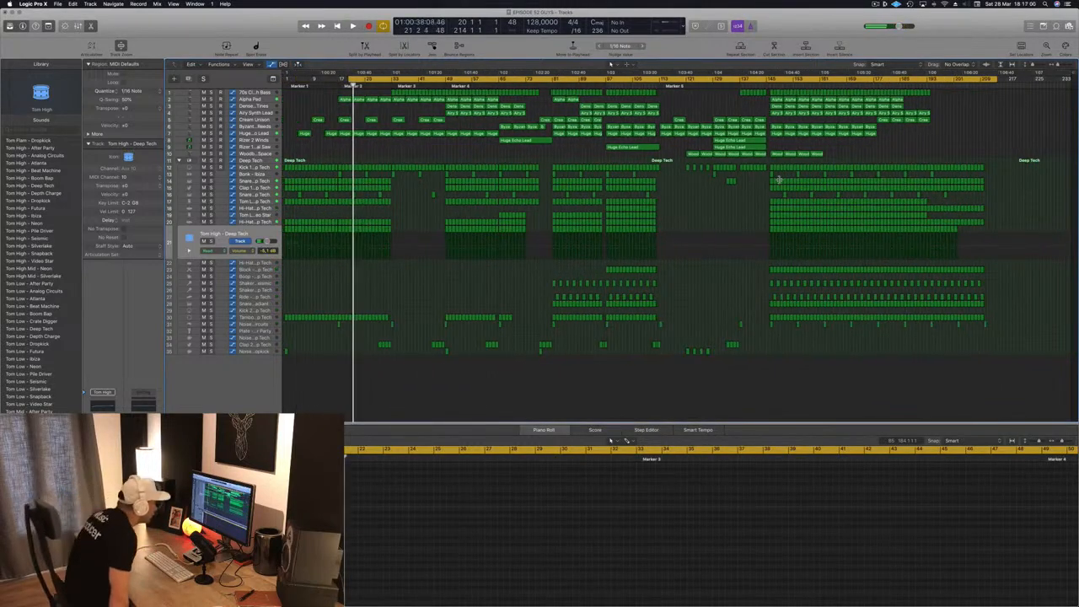
click(778, 181)
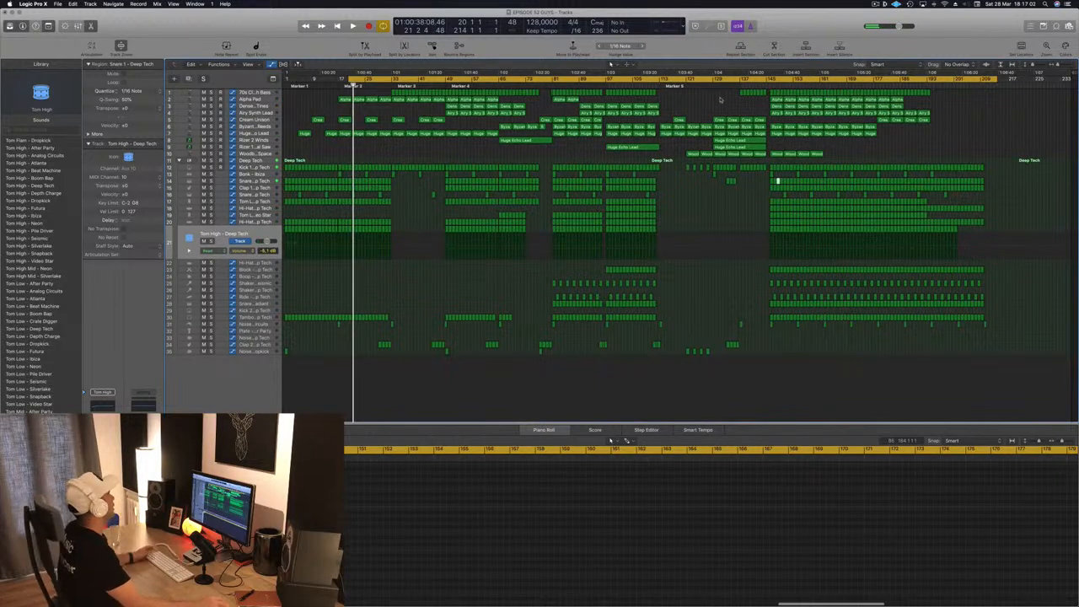
drag(347, 79, 285, 81)
key(Return)
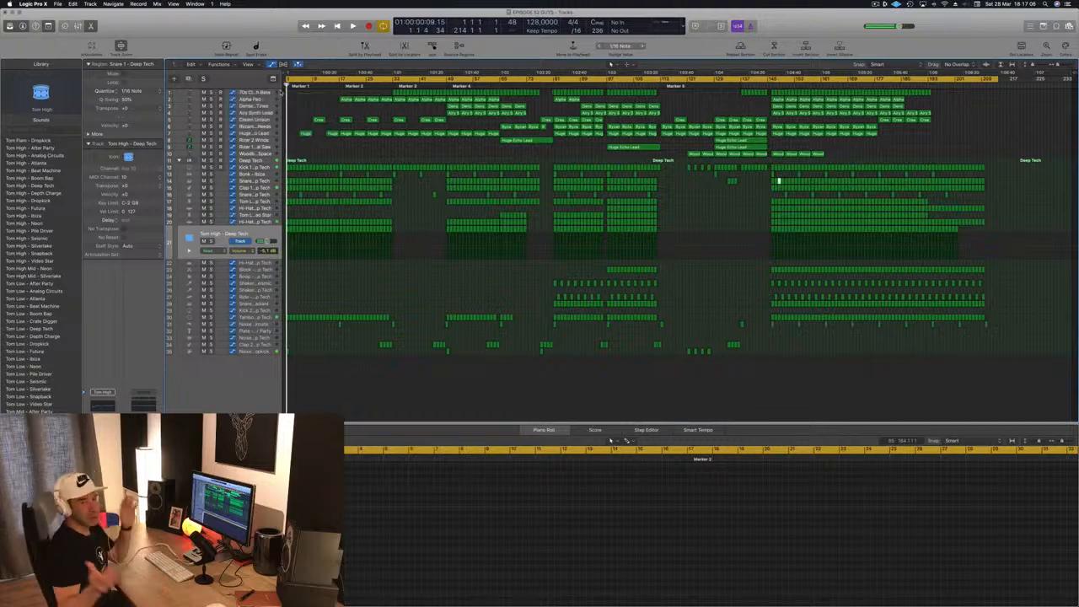